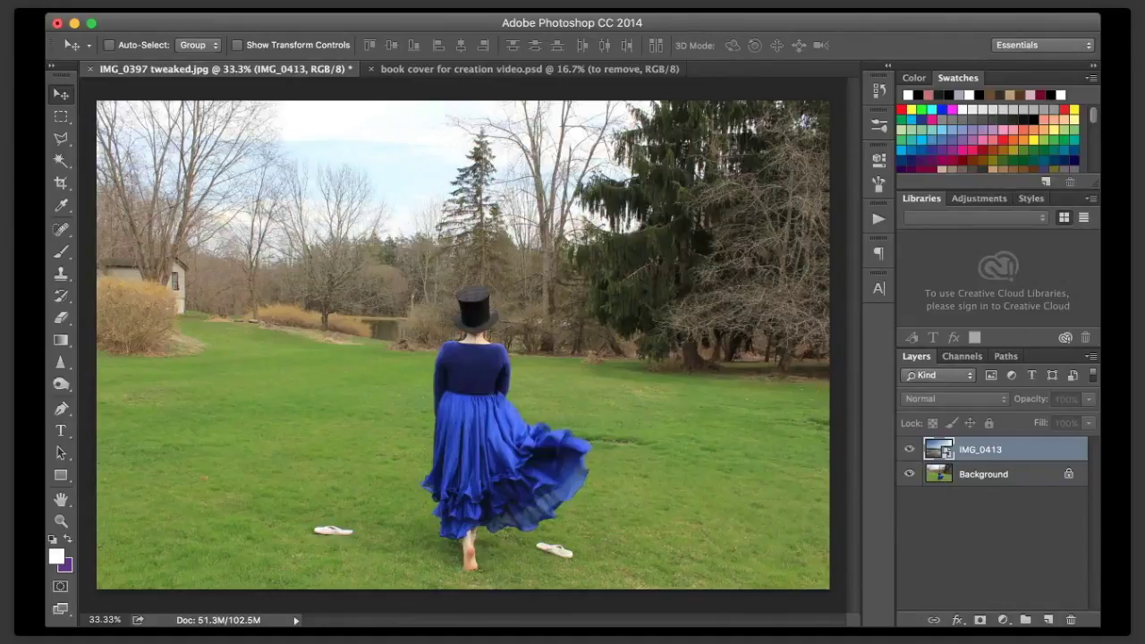
# - Hide the IMG_0413 beach layer, duplicate the Background layer and place the copy above IMG_0413
pyautogui.click(909, 449)
pyautogui.press('w')
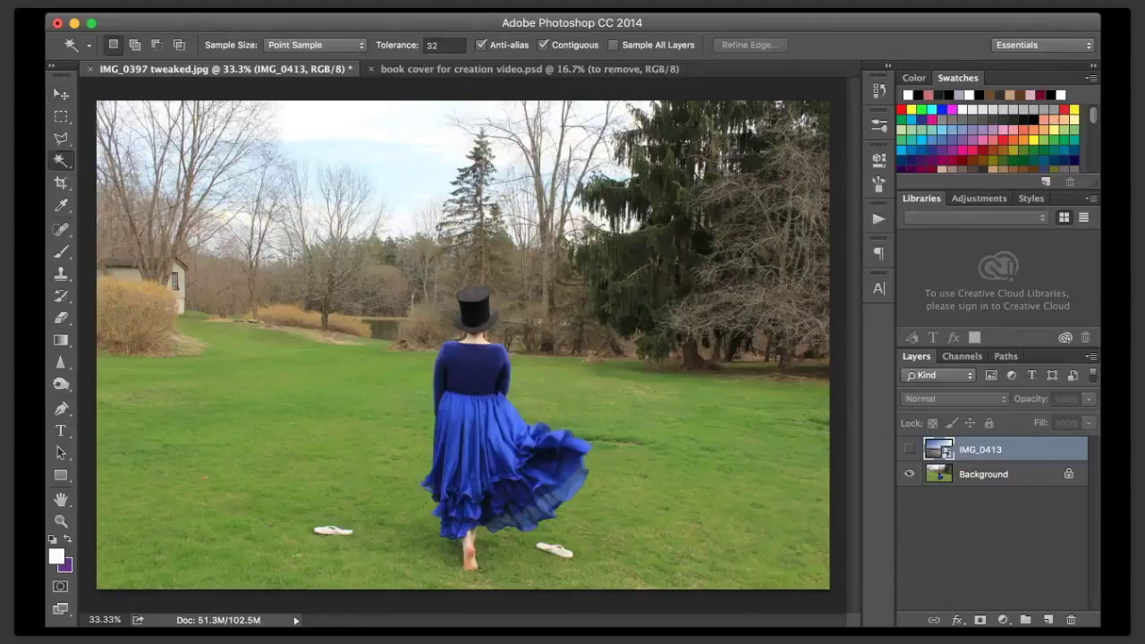
pyautogui.hotkey('shift', 'w')
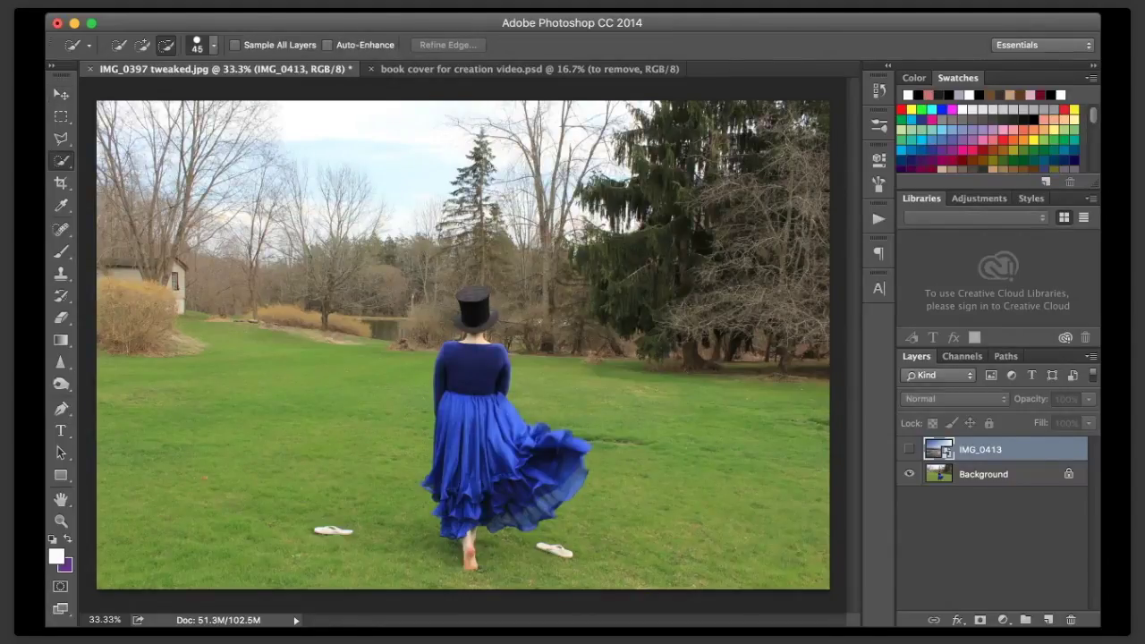
pyautogui.moveTo(984, 474); pyautogui.dragTo(1048, 619)
pyautogui.moveTo(993, 474); pyautogui.dragTo(993, 438)
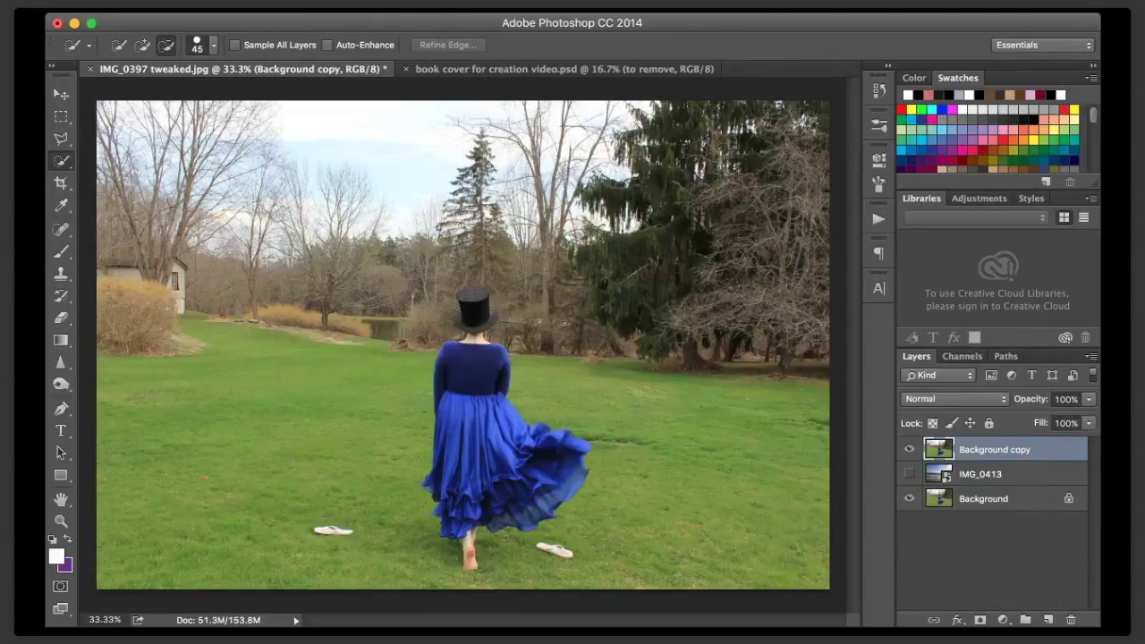
# - Quick-select the woman on the Background copy, mask the layer to that selection and show the IMG_0413 beach layer
pyautogui.moveTo(470, 297)
pyautogui.mouseDown()
pyautogui.moveTo(474, 385)
pyautogui.moveTo(505, 488)
pyautogui.mouseUp()
pyautogui.click(980, 619)
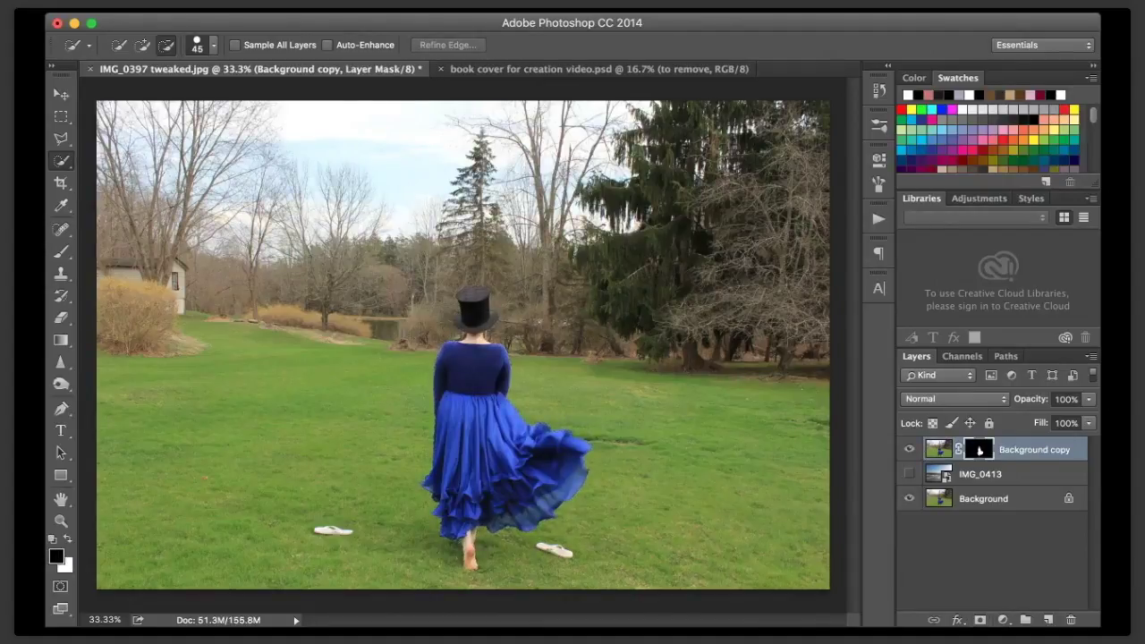
pyautogui.click(910, 475)
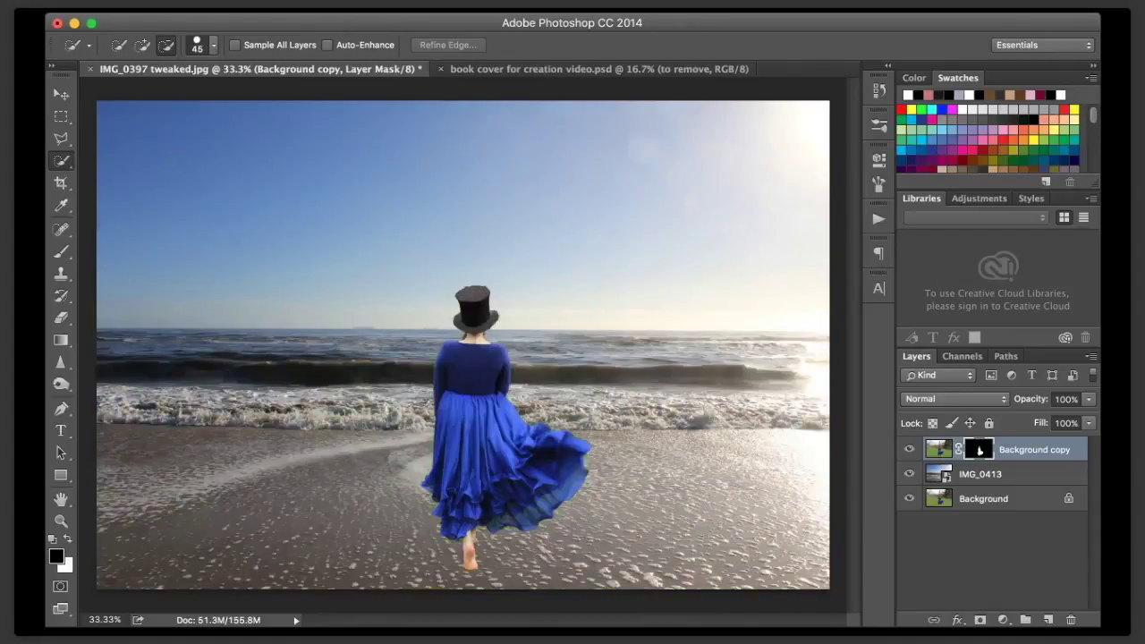
# - Scale the masked woman layer to about 92% and shift it slightly toward the beach's right side
pyautogui.click(939, 450)
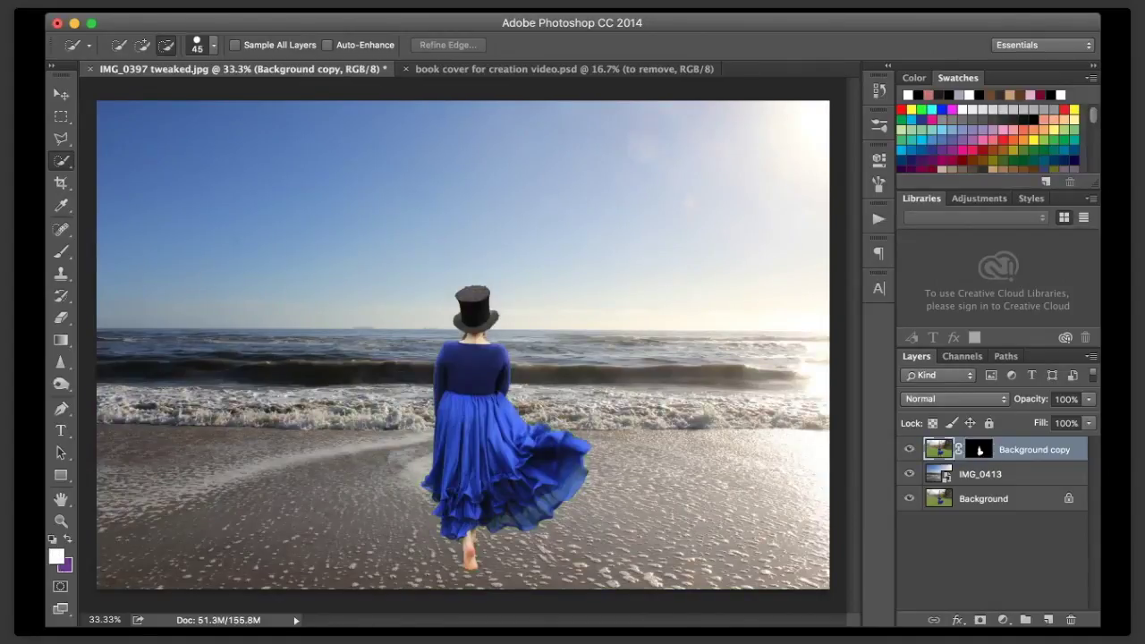
pyautogui.press('v')
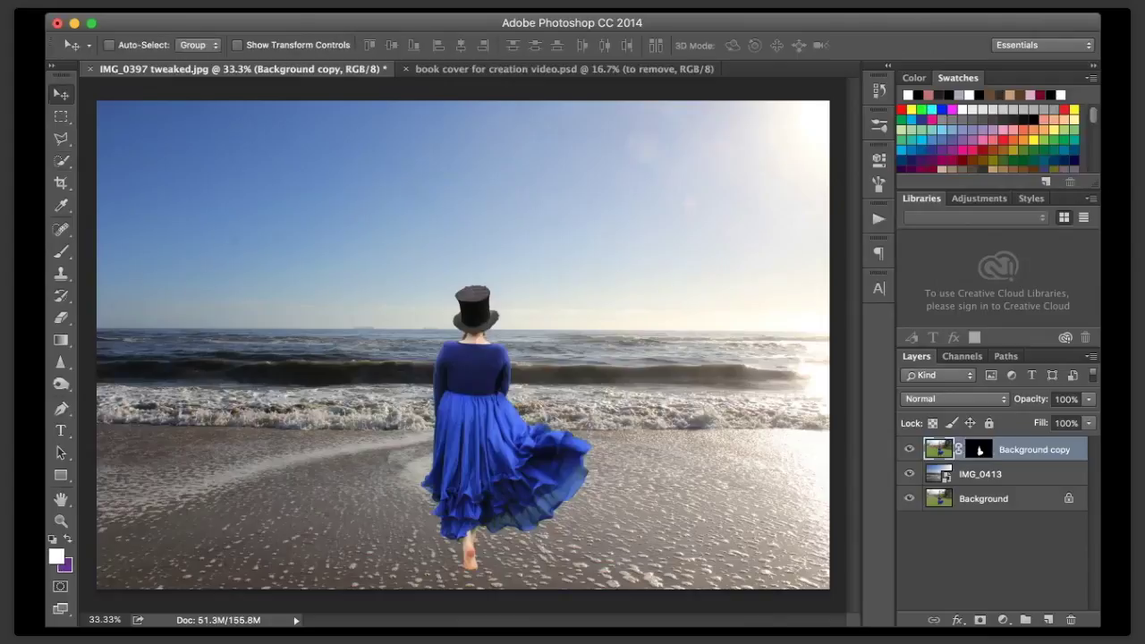
pyautogui.press('super+t')
pyautogui.moveTo(829, 101); pyautogui.dragTo(770, 139)
pyautogui.moveTo(433, 365); pyautogui.dragTo(492, 344)
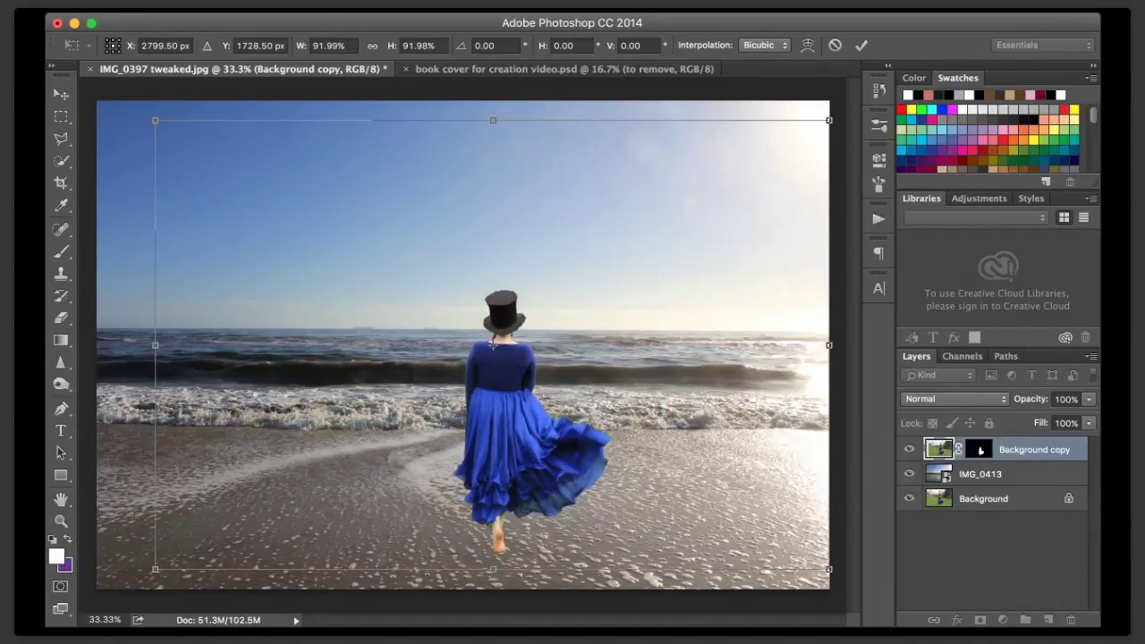
pyautogui.press('Return')
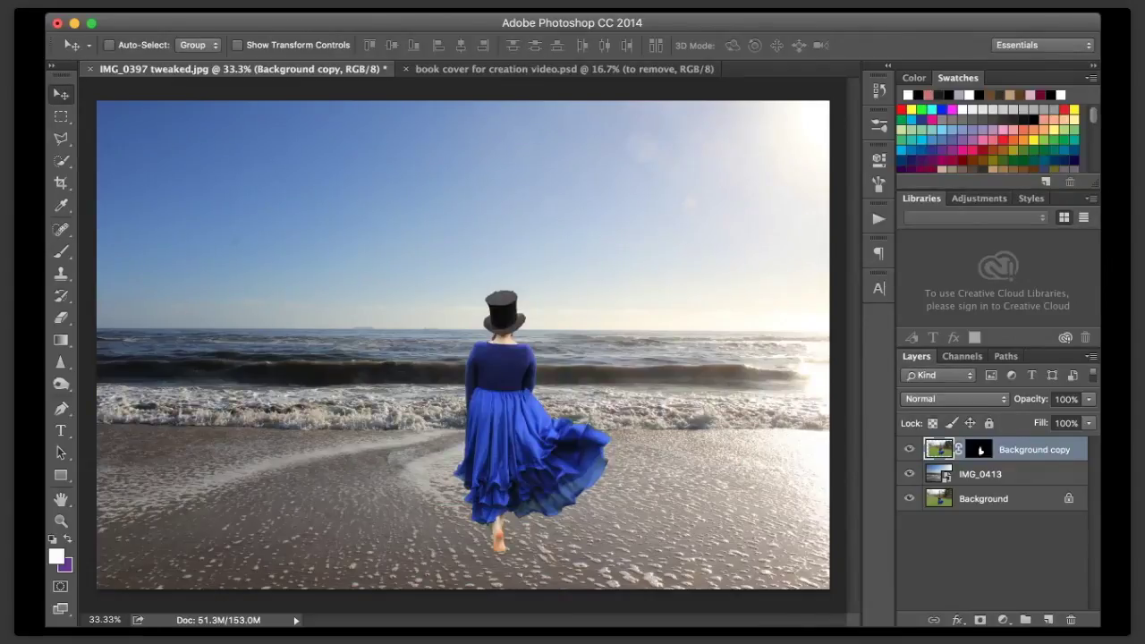
# - Paint black on the woman's layer mask with a 6 px brush at 100% opacity to smooth the hat's ragged edges
pyautogui.click(105, 620)
pyautogui.write('90')
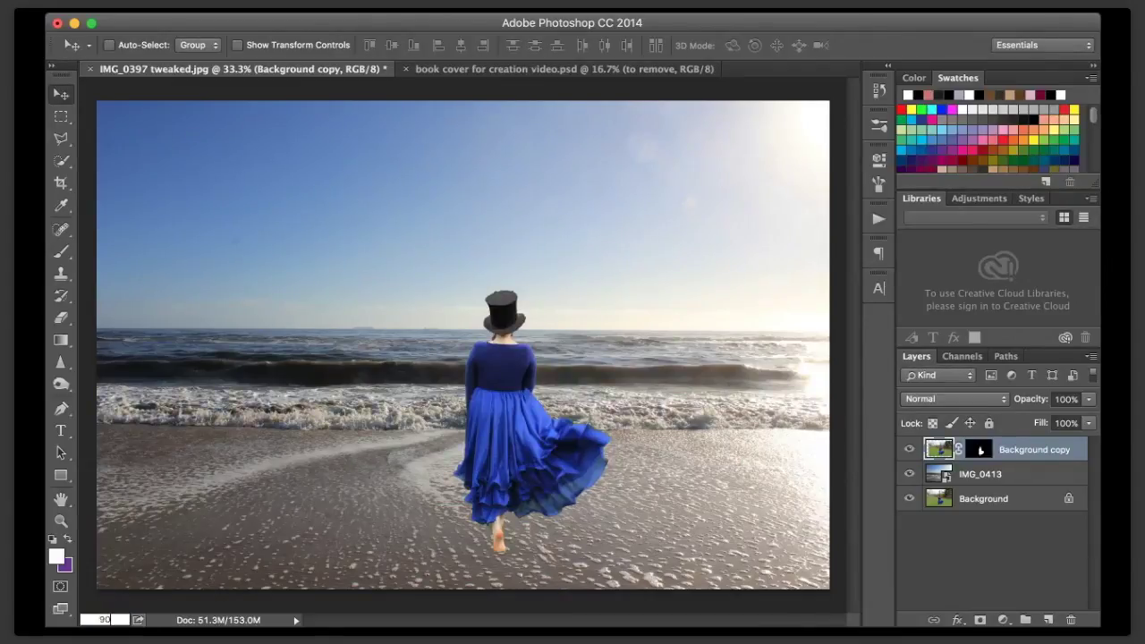
pyautogui.press('Return')
pyautogui.write('150')
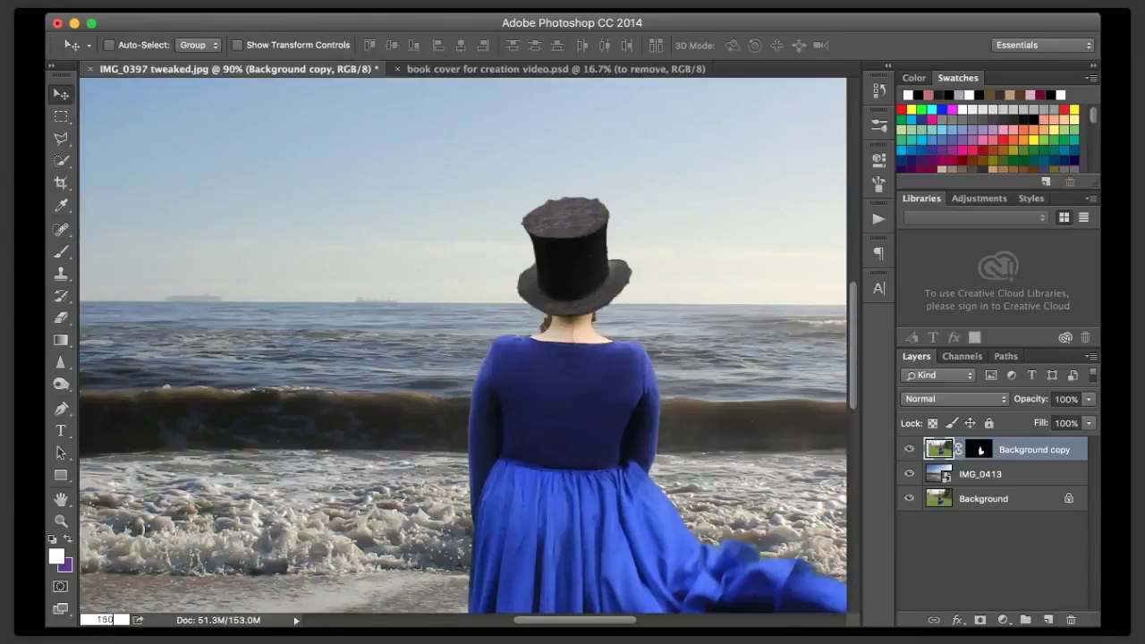
pyautogui.press('Return')
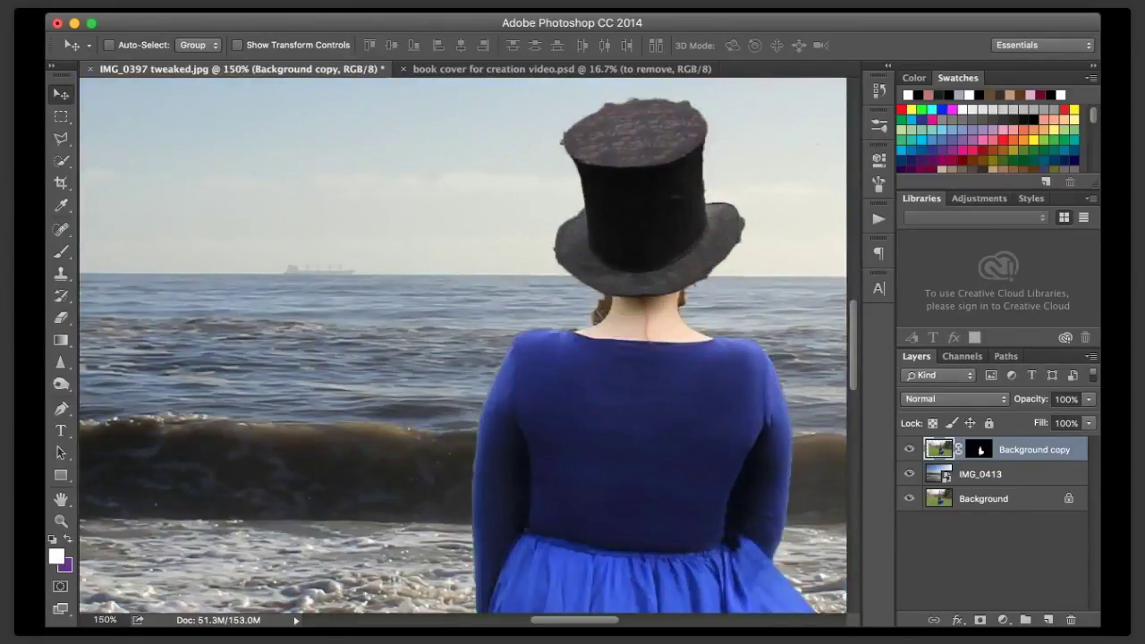
pyautogui.hscroll(5, 462, 346)
pyautogui.click(979, 449)
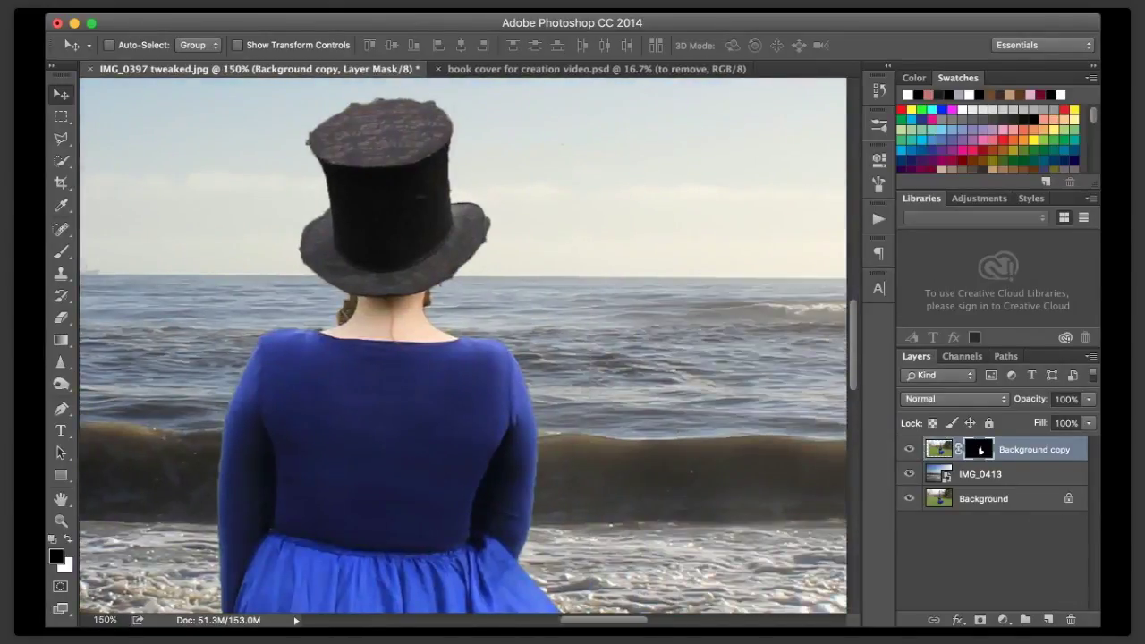
pyautogui.press('b')
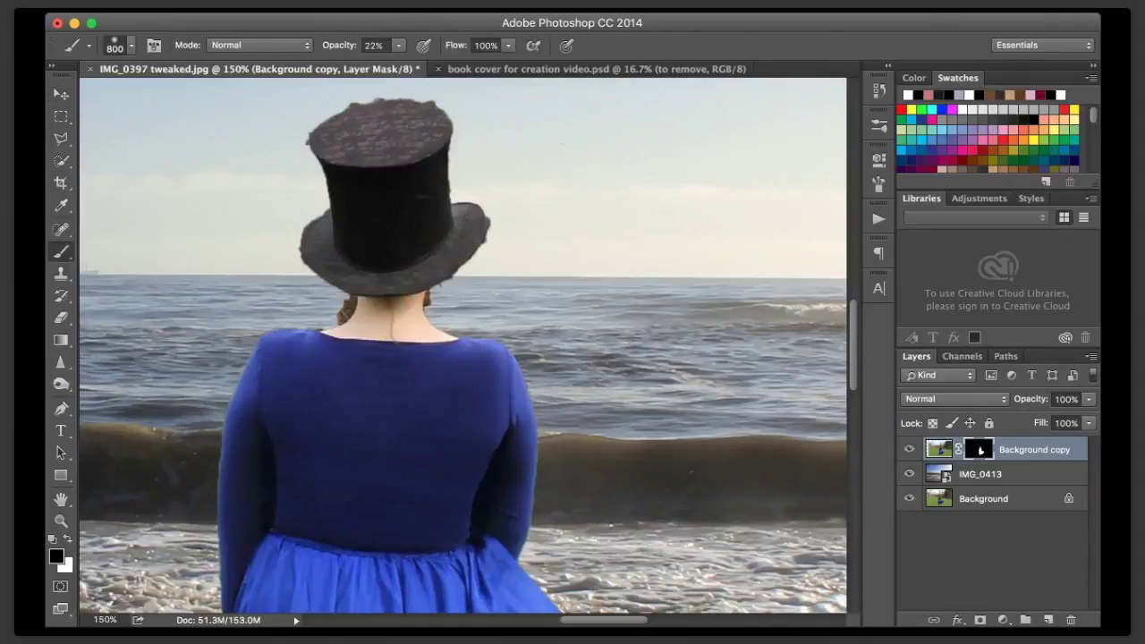
pyautogui.press('[')
pyautogui.press('[')
pyautogui.press('[')
pyautogui.press('[')
pyautogui.press('[')
pyautogui.press('[')
pyautogui.press('[')
pyautogui.press('[')
pyautogui.press('[')
pyautogui.press('[')
pyautogui.press('[')
pyautogui.press('[')
pyautogui.press('[')
pyautogui.press('[')
pyautogui.press('[')
pyautogui.press('[')
pyautogui.press('[')
pyautogui.press('[')
pyautogui.press('[')
pyautogui.press('[')
pyautogui.press('[')
pyautogui.press('[')
pyautogui.press('[')
pyautogui.press('0')
pyautogui.moveTo(490, 217); pyautogui.dragTo(486, 242)
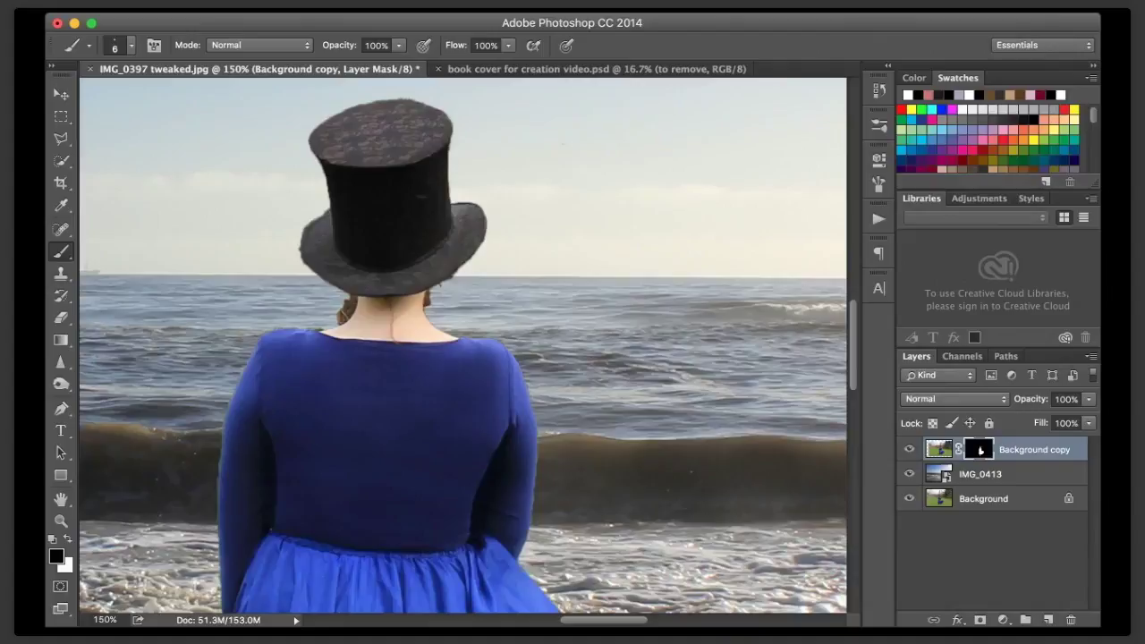
# - Mask out the stray hair on both sides of the neck and clean the hat brim's lower and left edges
pyautogui.moveTo(429, 305); pyautogui.dragTo(427, 298)
pyautogui.click(454, 276)
pyautogui.moveTo(344, 322)
pyautogui.mouseDown()
pyautogui.moveTo(354, 309)
pyautogui.moveTo(340, 315)
pyautogui.mouseUp()
pyautogui.click(353, 297)
pyautogui.click(351, 305)
pyautogui.moveTo(300, 246); pyautogui.dragTo(304, 265)
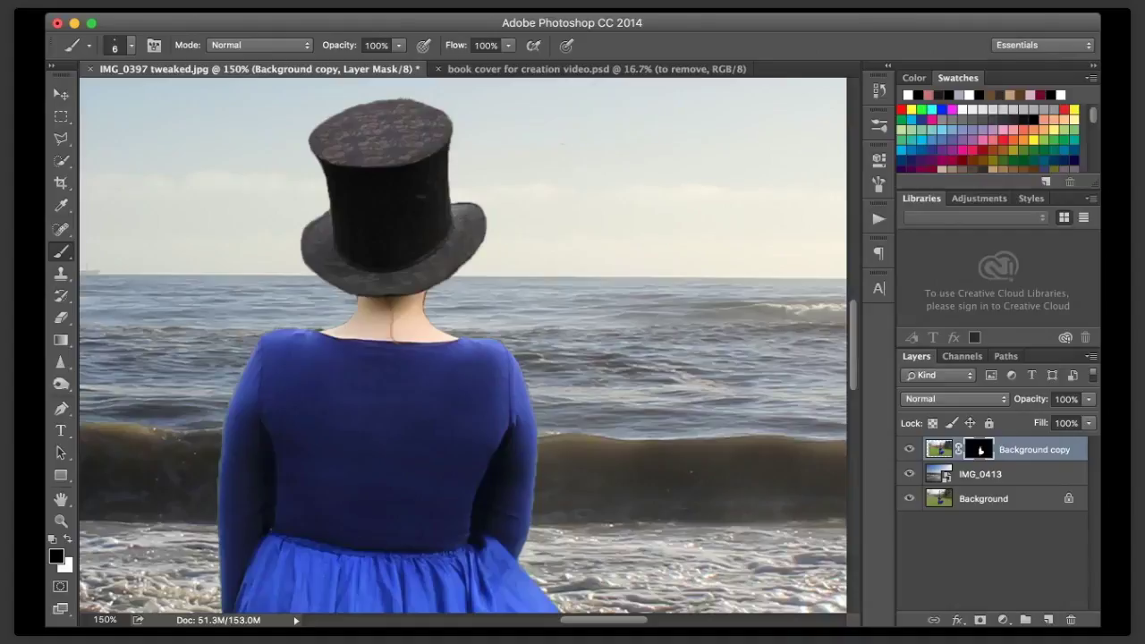
# - Clean the mask along the left shoulder and the outer edges of both sleeves
pyautogui.moveTo(294, 328)
pyautogui.mouseDown()
pyautogui.moveTo(267, 333)
pyautogui.moveTo(322, 328)
pyautogui.mouseUp()
pyautogui.scroll(-5, 463, 346)
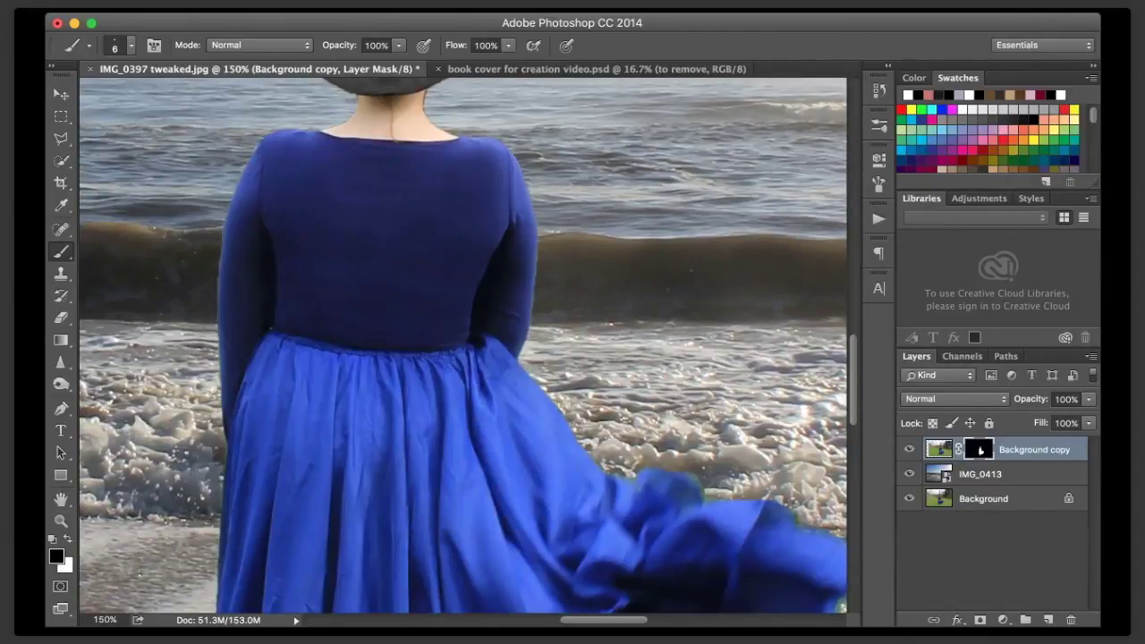
pyautogui.moveTo(217, 281); pyautogui.dragTo(216, 315)
pyautogui.moveTo(530, 324); pyautogui.dragTo(526, 338)
pyautogui.scroll(-5, 463, 346)
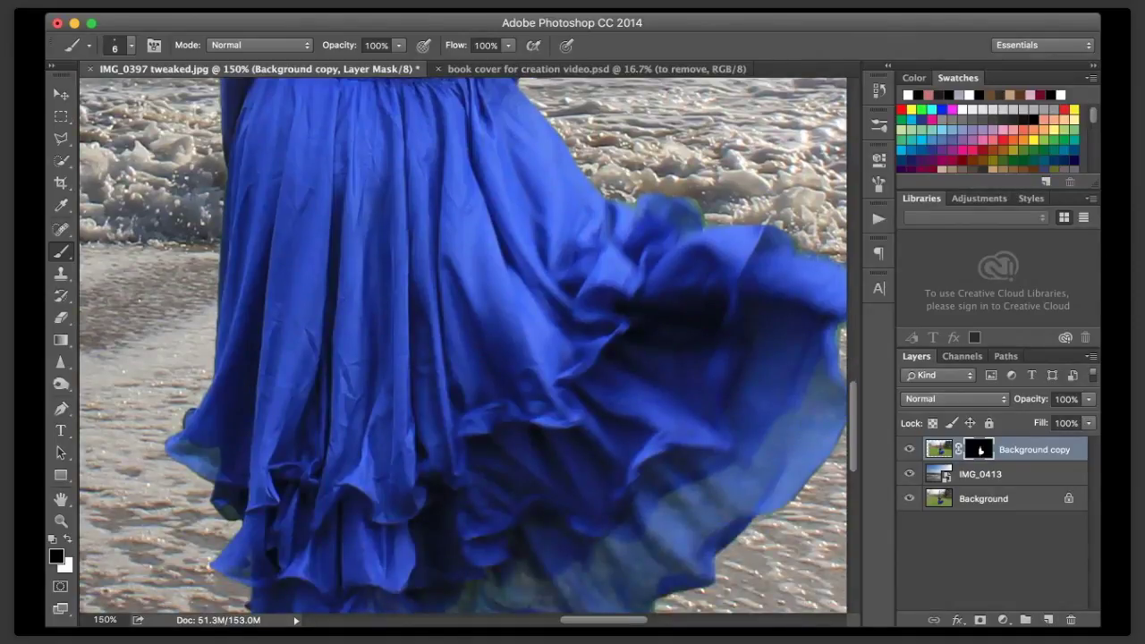
# - Mask out the leftover grass fringe around the toes and underside of the bare foot
pyautogui.scroll(-5, 463, 346)
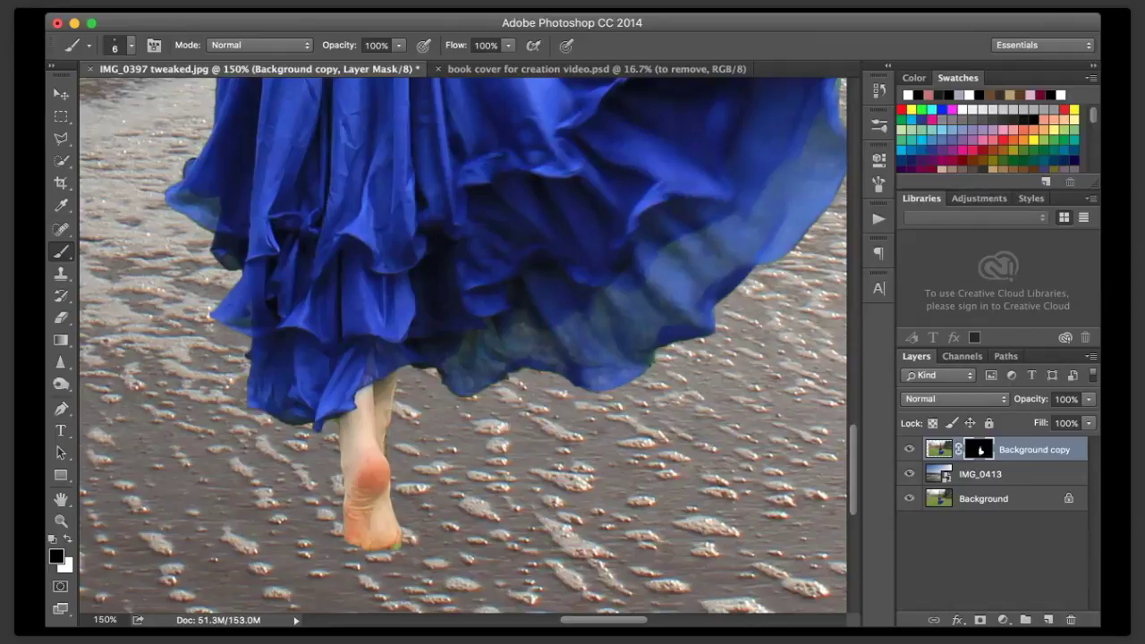
pyautogui.click(395, 546)
pyautogui.moveTo(377, 549); pyautogui.dragTo(365, 550)
pyautogui.hscroll(3, 463, 345)
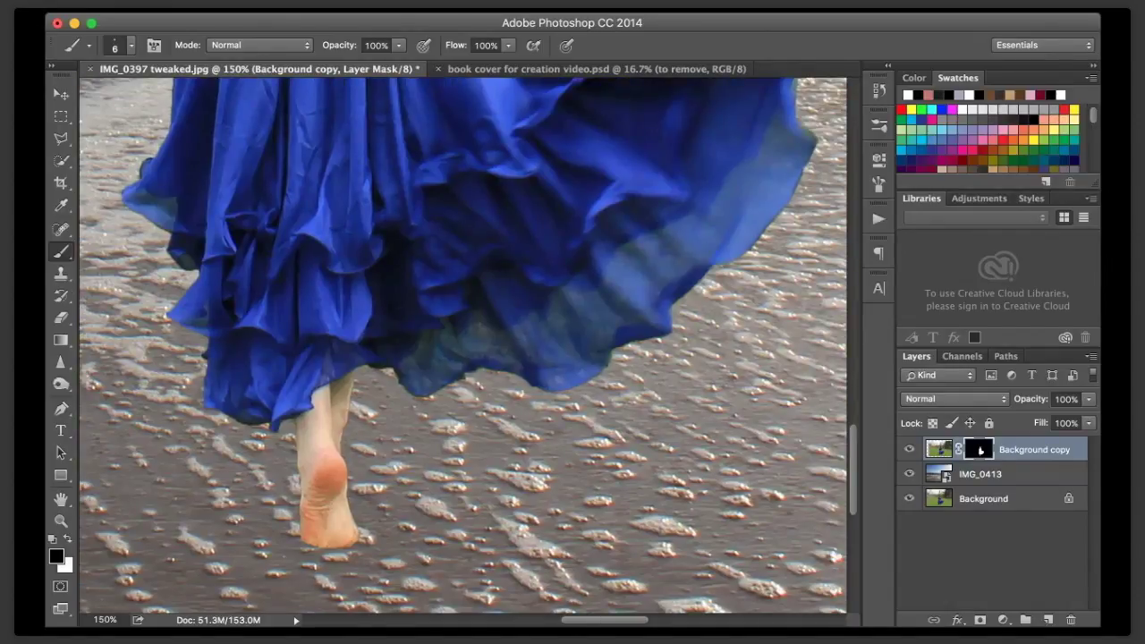
# - Clean the billowing skirt's right edge on the mask with a 45 px brush and start refining the mask edge
pyautogui.hscroll(10, 463, 345)
pyautogui.scroll(10, 463, 345)
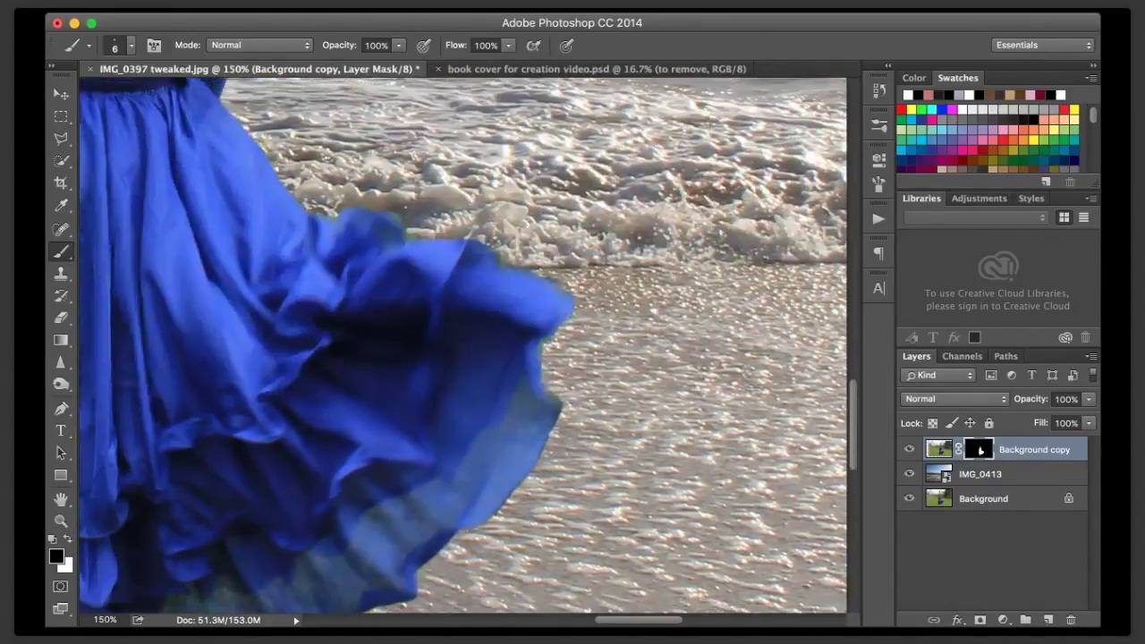
pyautogui.press(']')
pyautogui.press(']')
pyautogui.press(']')
pyautogui.press(']')
pyautogui.press(']')
pyautogui.press(']')
pyautogui.press(']')
pyautogui.press(']')
pyautogui.press(']')
pyautogui.press(']')
pyautogui.press(']')
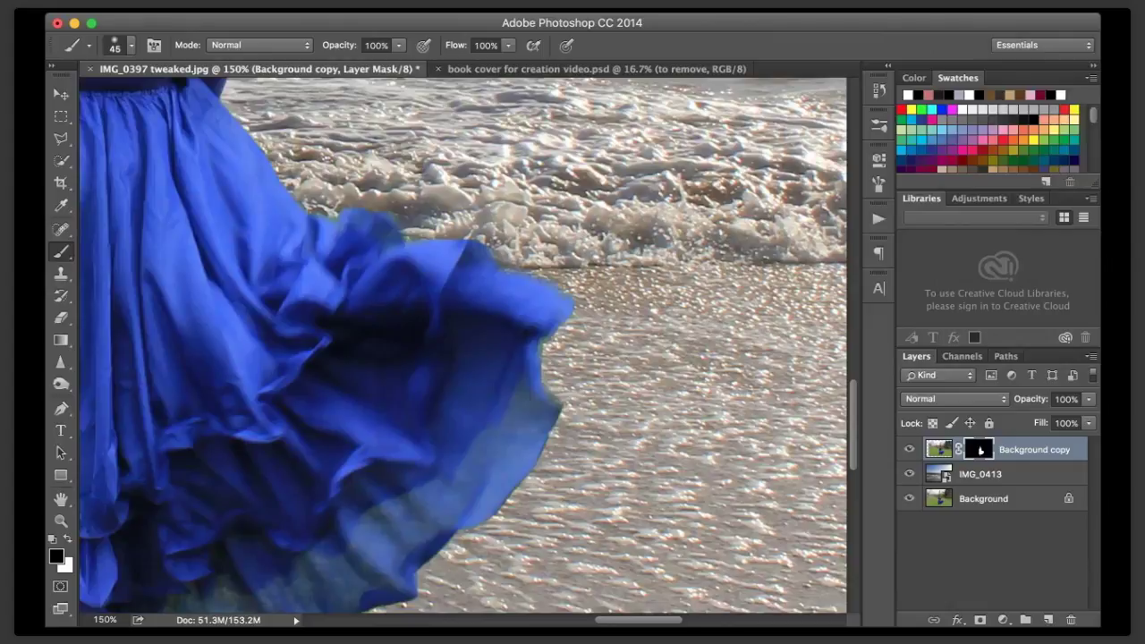
pyautogui.press('alt+super+r')
# - Place the IMG_9936 sharpened photo at full canvas size as a new layer above the woman
pyautogui.doubleClick(104, 620)
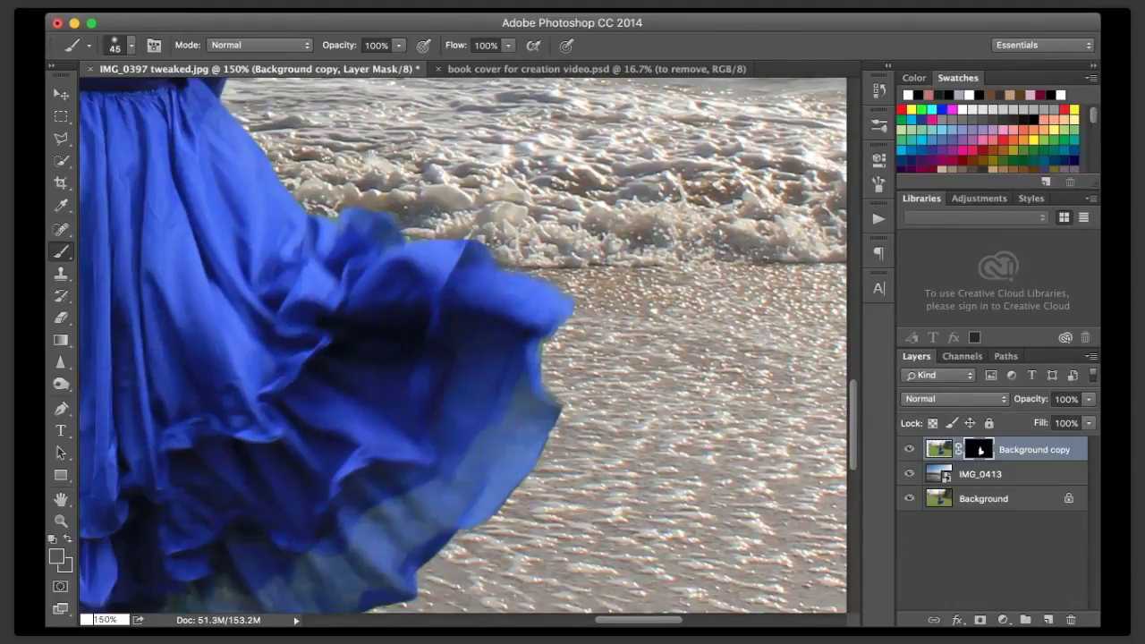
pyautogui.write('33')
pyautogui.press('Return')
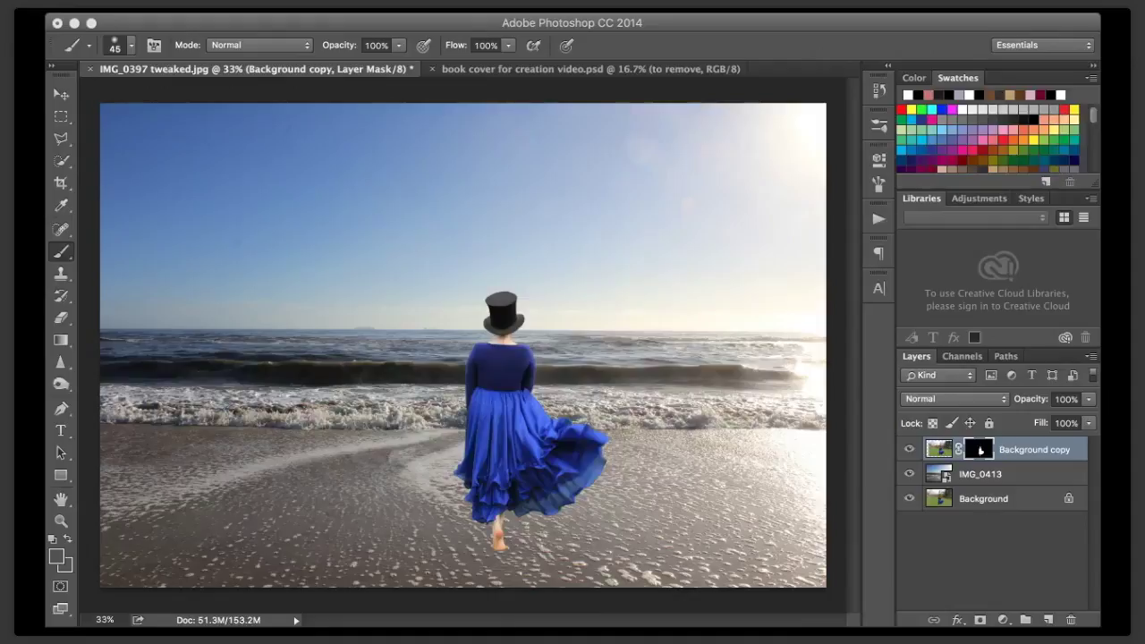
pyautogui.hotkey('ctrl', 't')
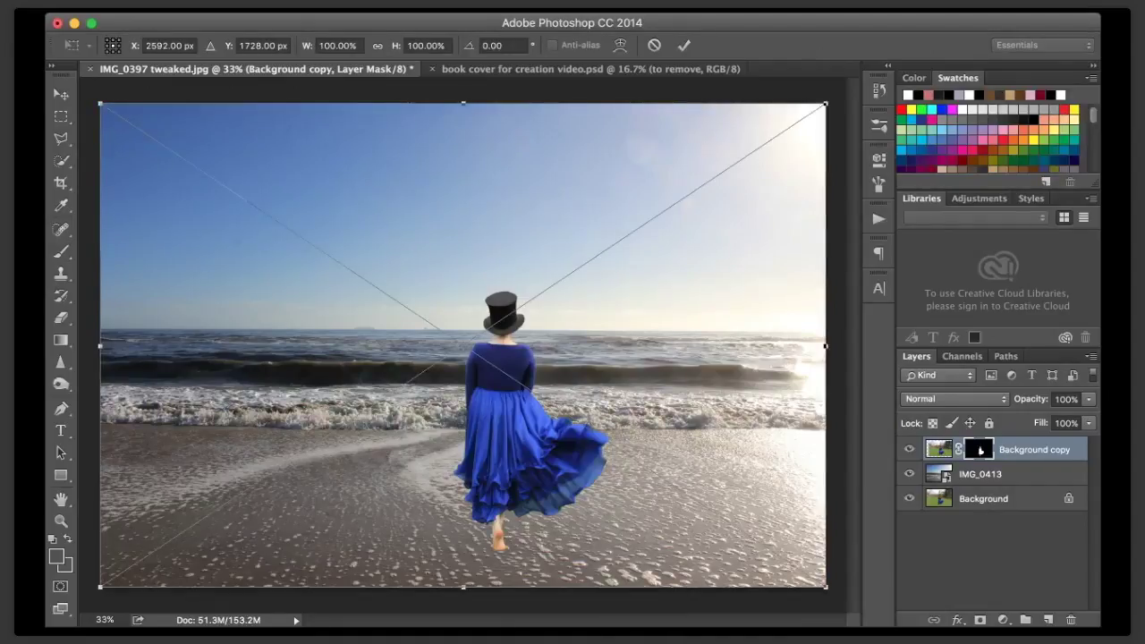
pyautogui.press('Return')
# - Quick-select the rock mound in the IMG_9936 sharpened layer and mask the layer to that selection
pyautogui.press('b')
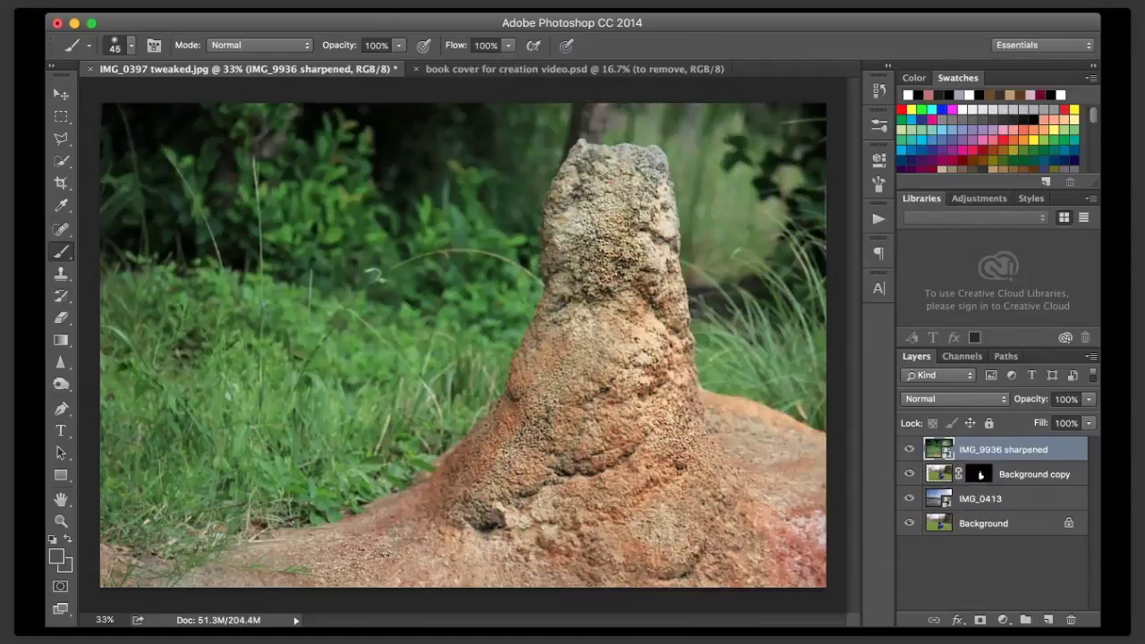
pyautogui.press('x')
pyautogui.press('w')
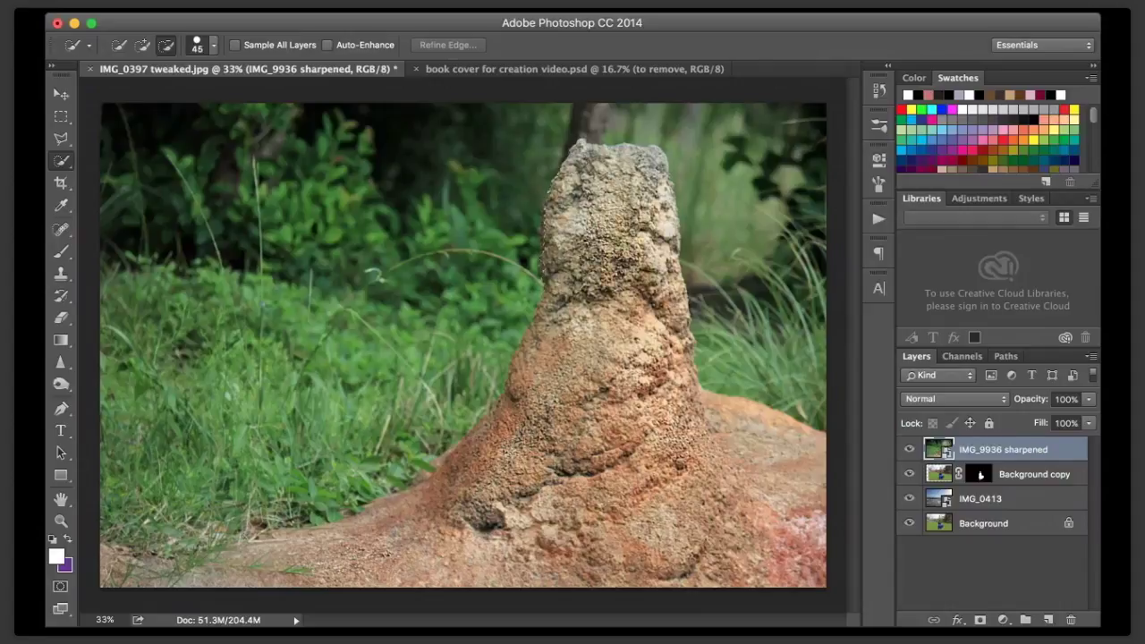
pyautogui.moveTo(528, 399); pyautogui.dragTo(469, 478)
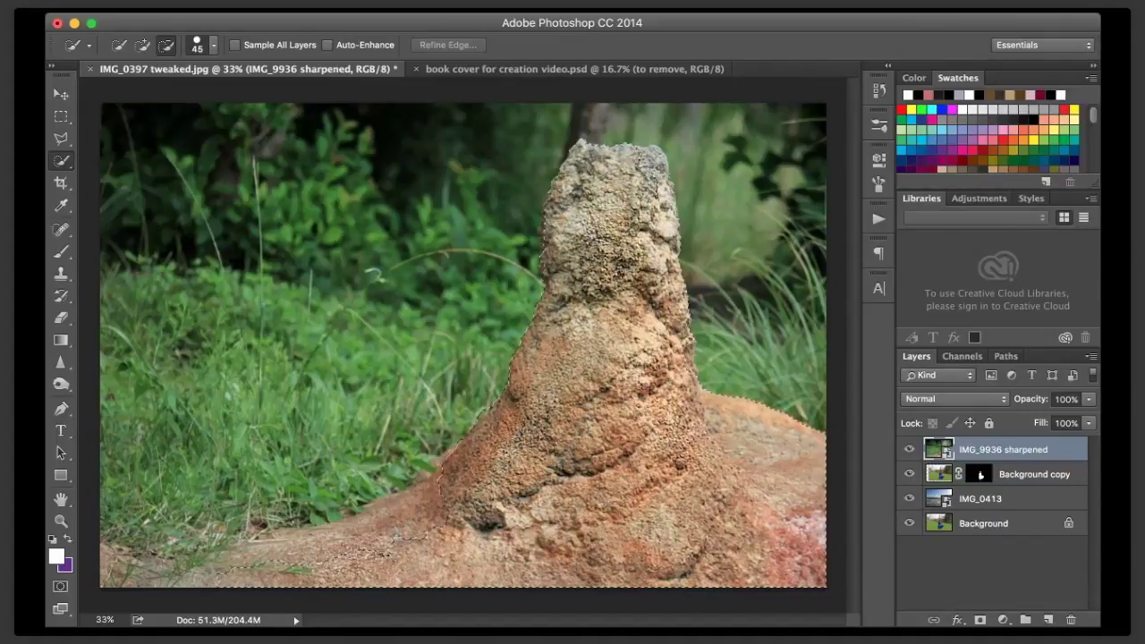
pyautogui.press('super+z')
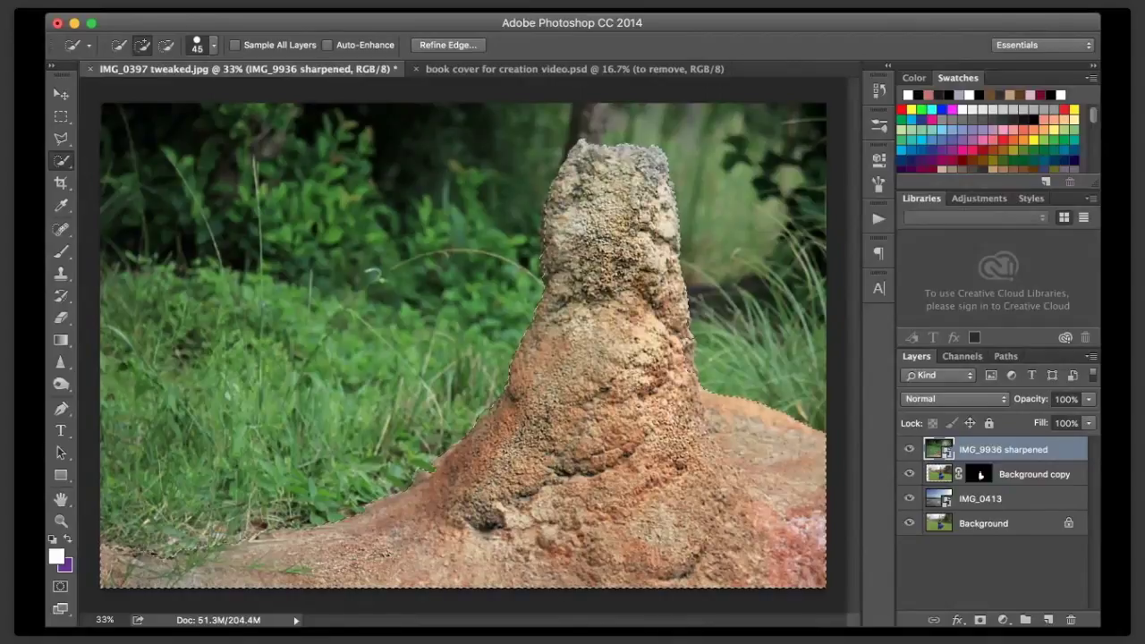
pyautogui.click(979, 619)
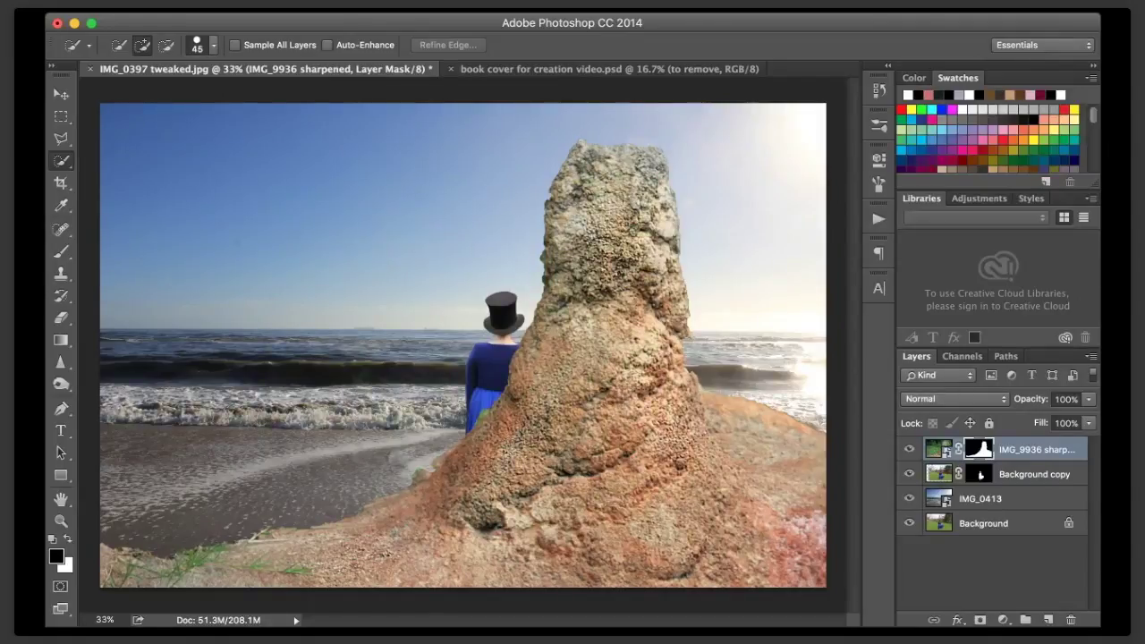
# - Duplicate the masked rock mound layer and hide the original beneath the copy
pyautogui.moveTo(1028, 450); pyautogui.dragTo(1049, 619)
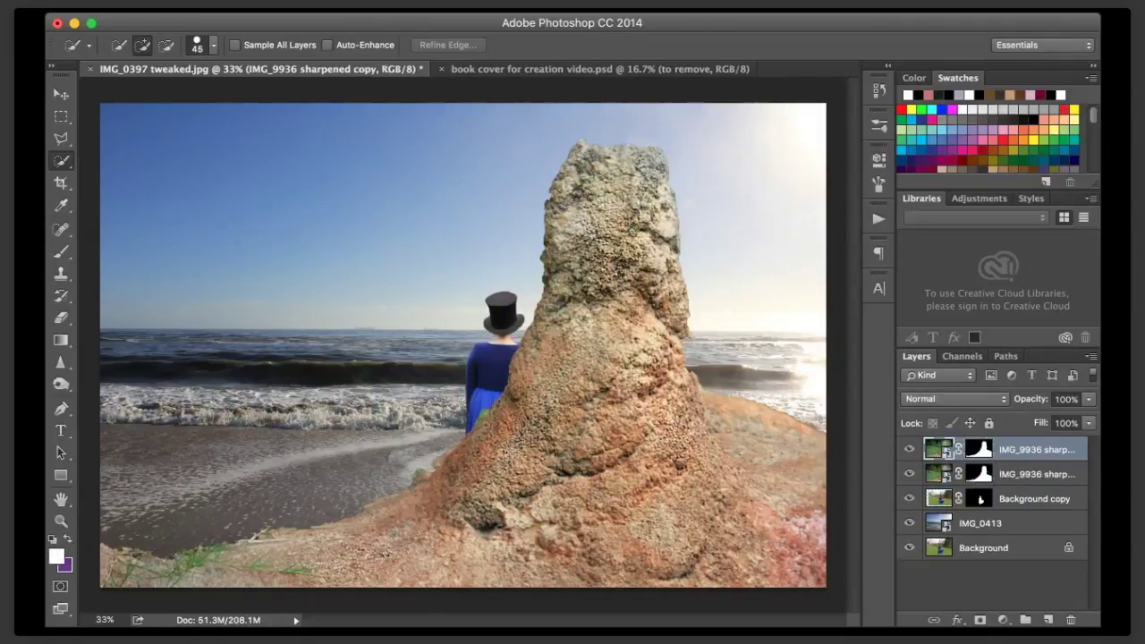
pyautogui.click(908, 473)
pyautogui.press('b')
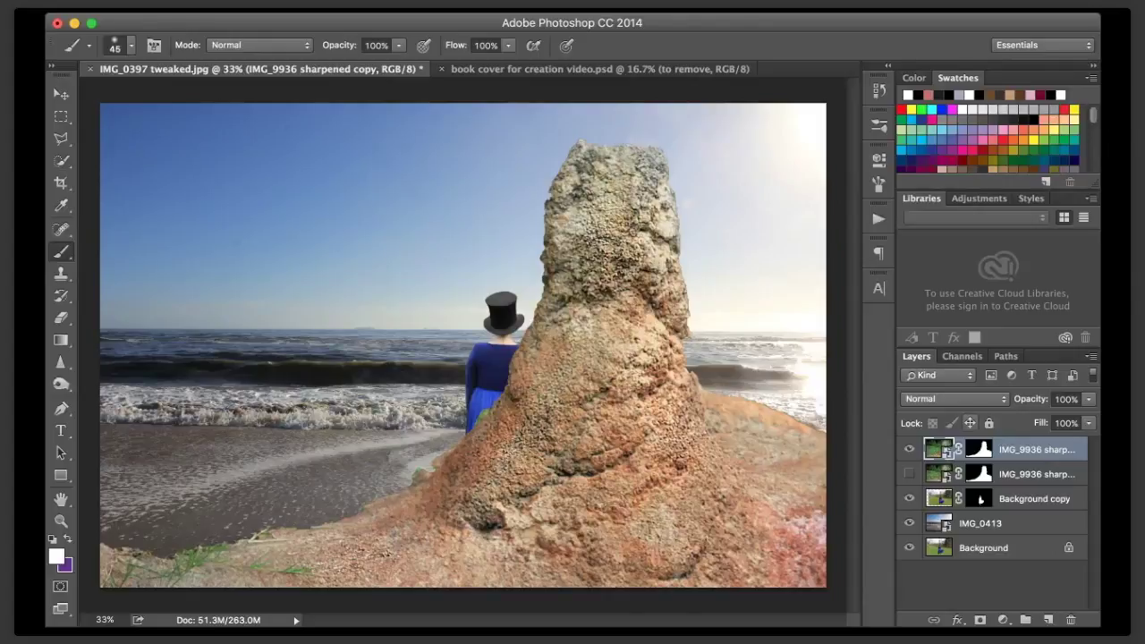
# - Clean up the rock mound's edges on the copy's layer mask with a 30 px brush, alternating black and white paint
pyautogui.click(978, 449)
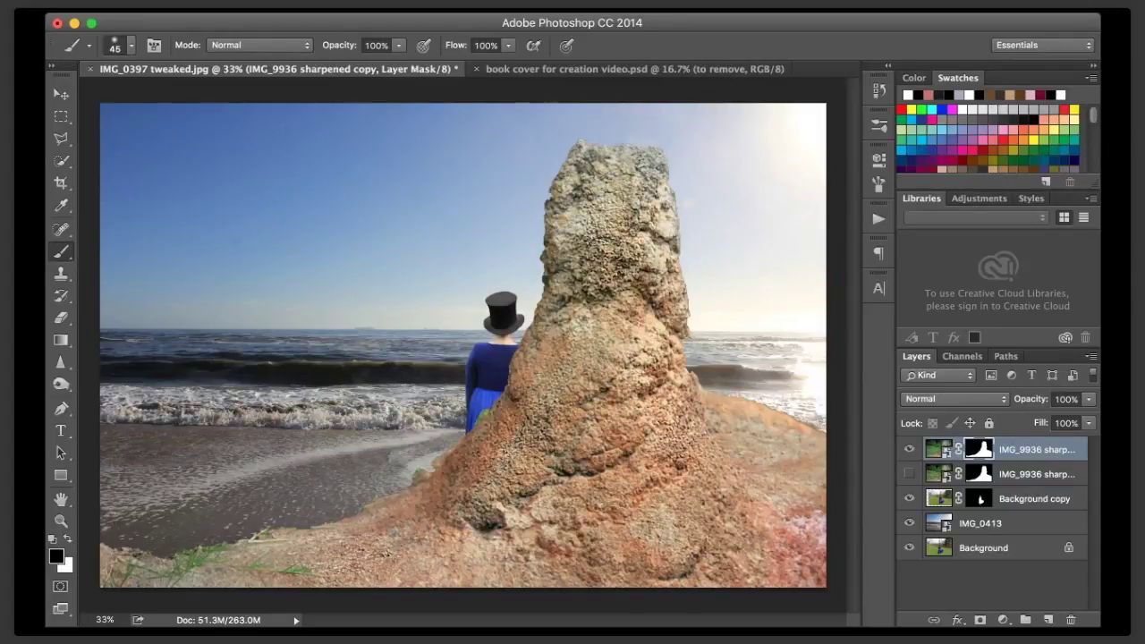
pyautogui.press('[')
pyautogui.moveTo(481, 414); pyautogui.dragTo(476, 424)
pyautogui.press('x')
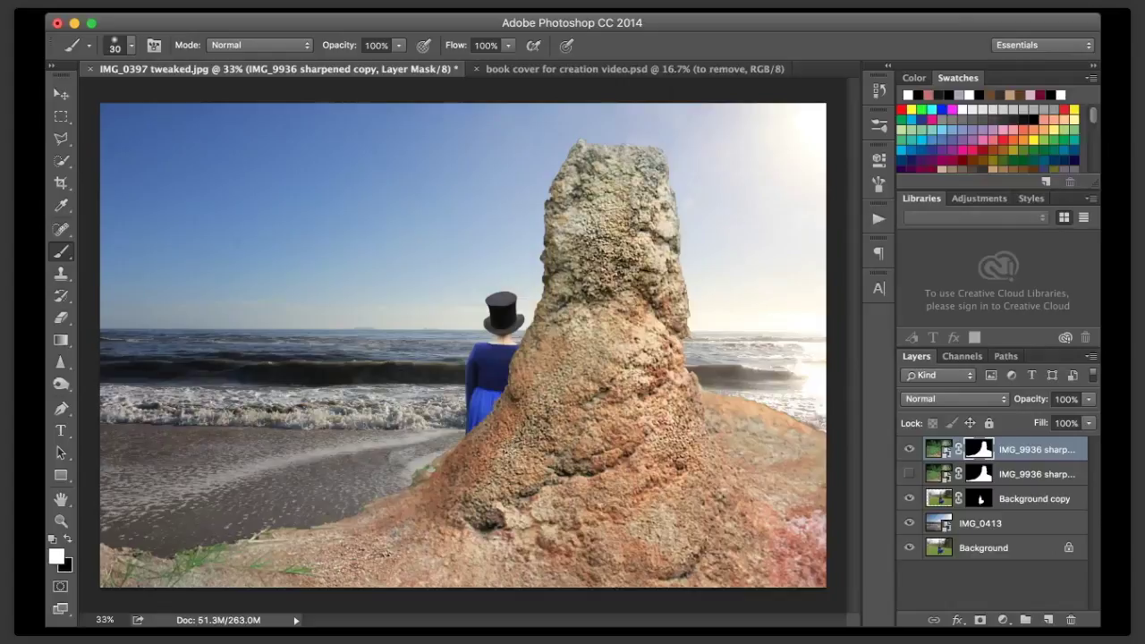
pyautogui.press('x')
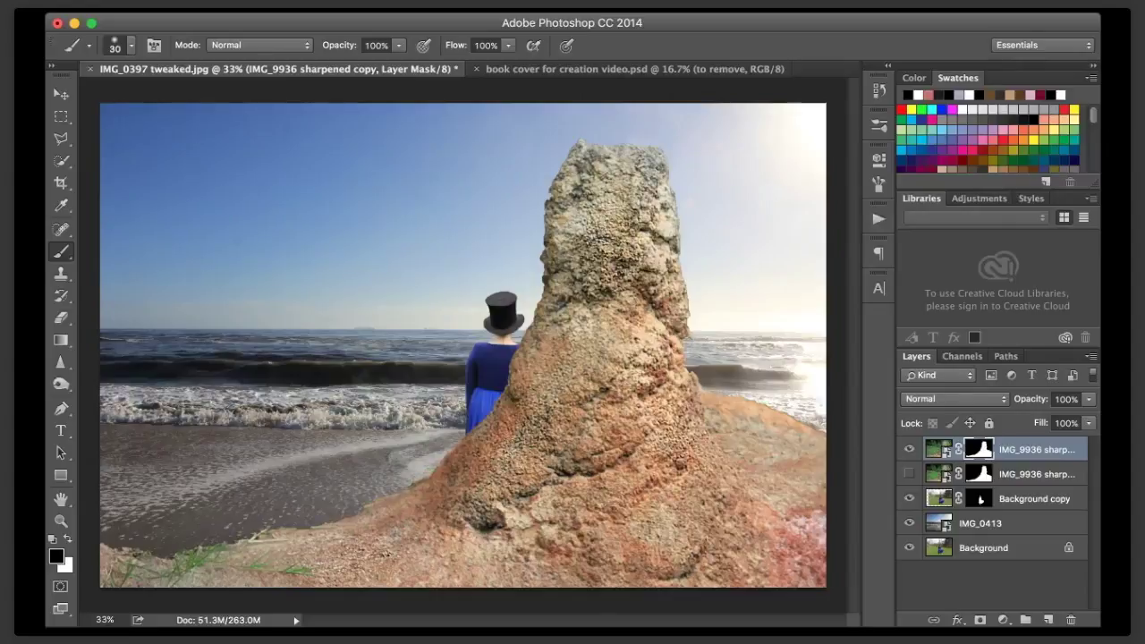
pyautogui.press('x')
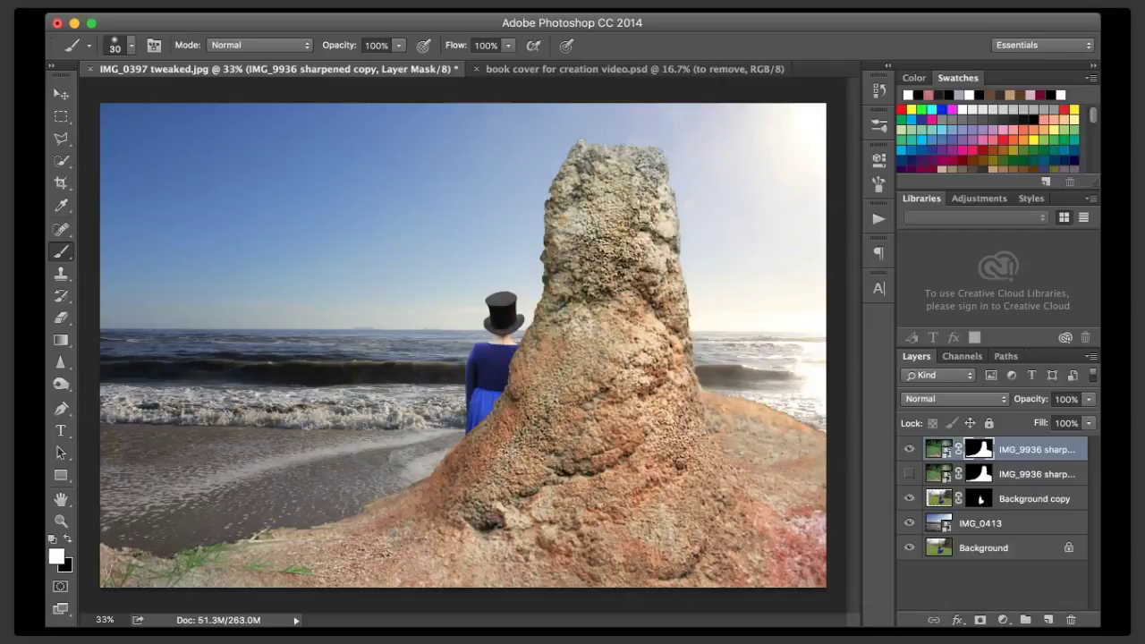
pyautogui.press('x')
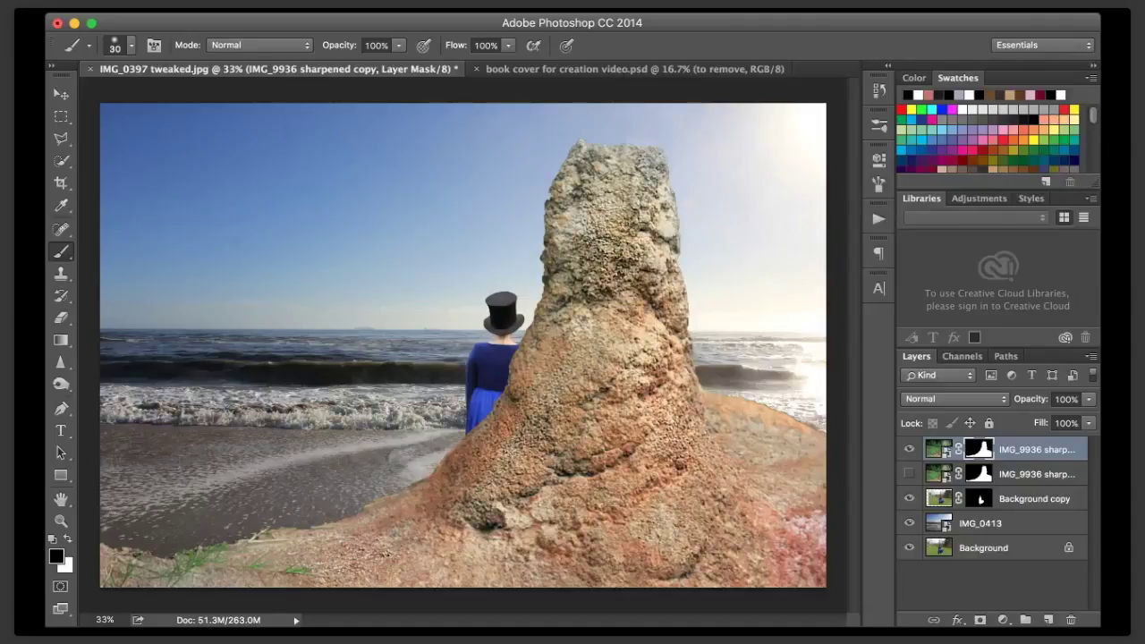
pyautogui.press('x')
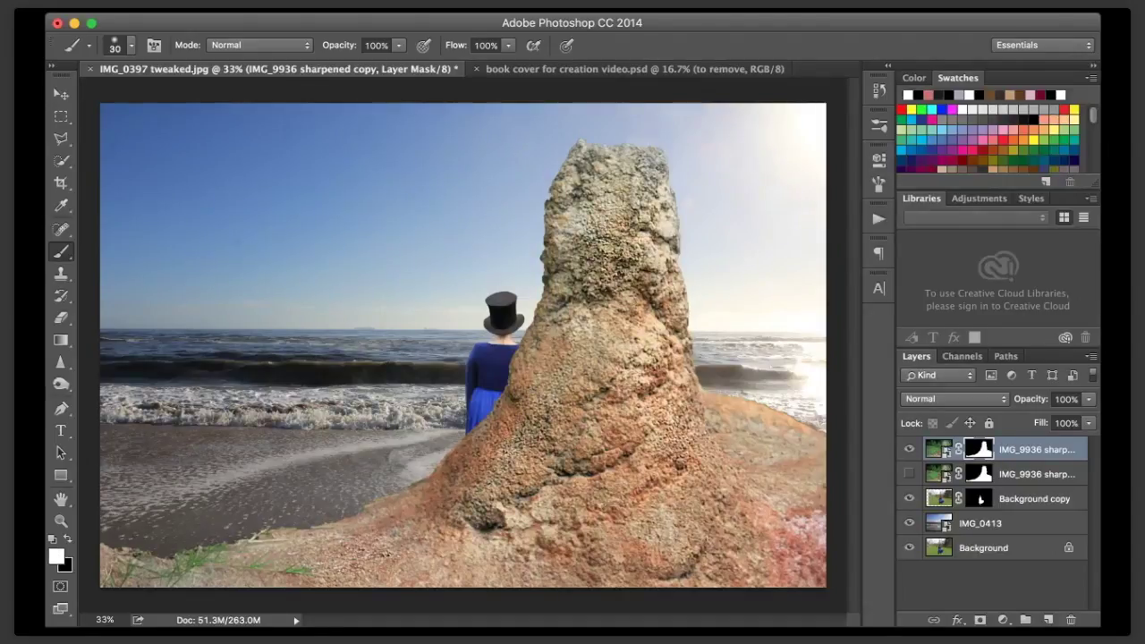
pyautogui.press('x')
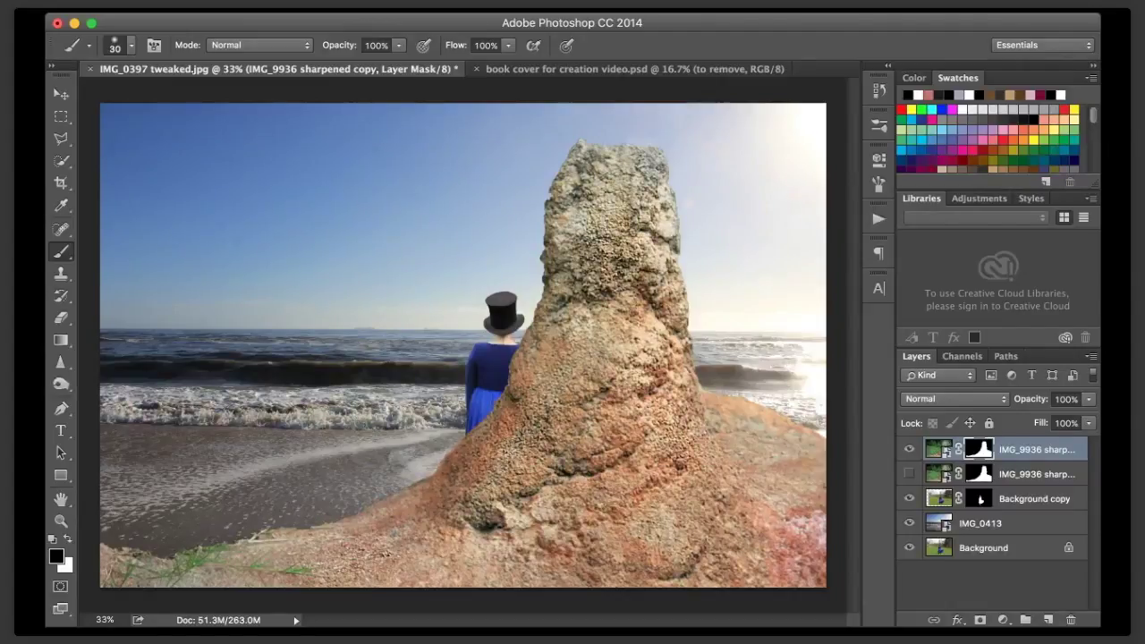
pyautogui.press('x')
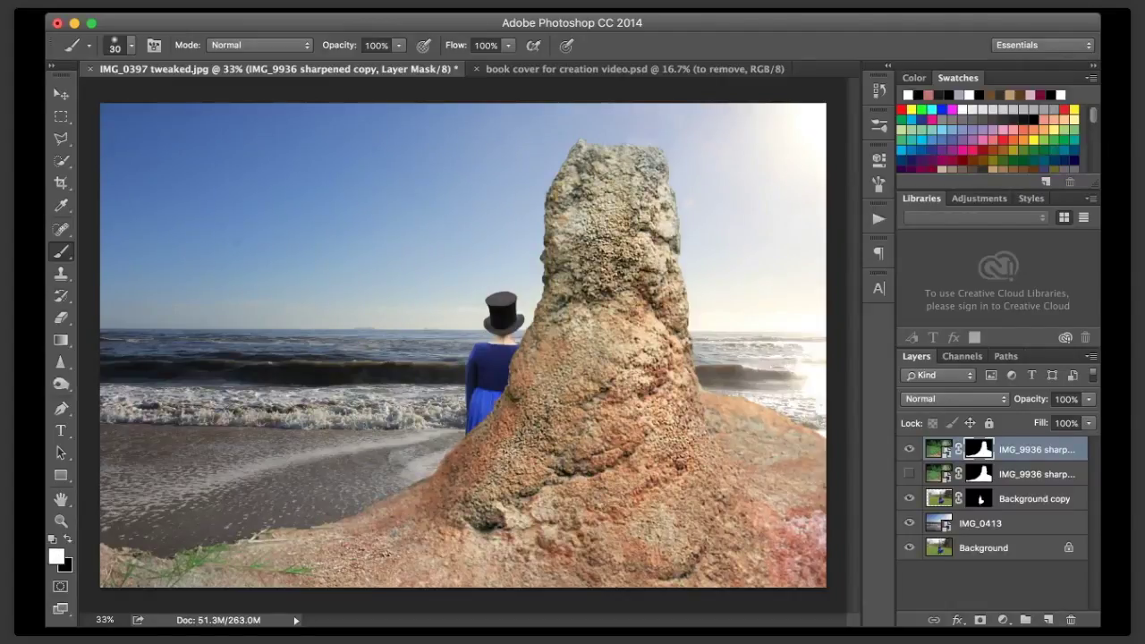
pyautogui.press('x')
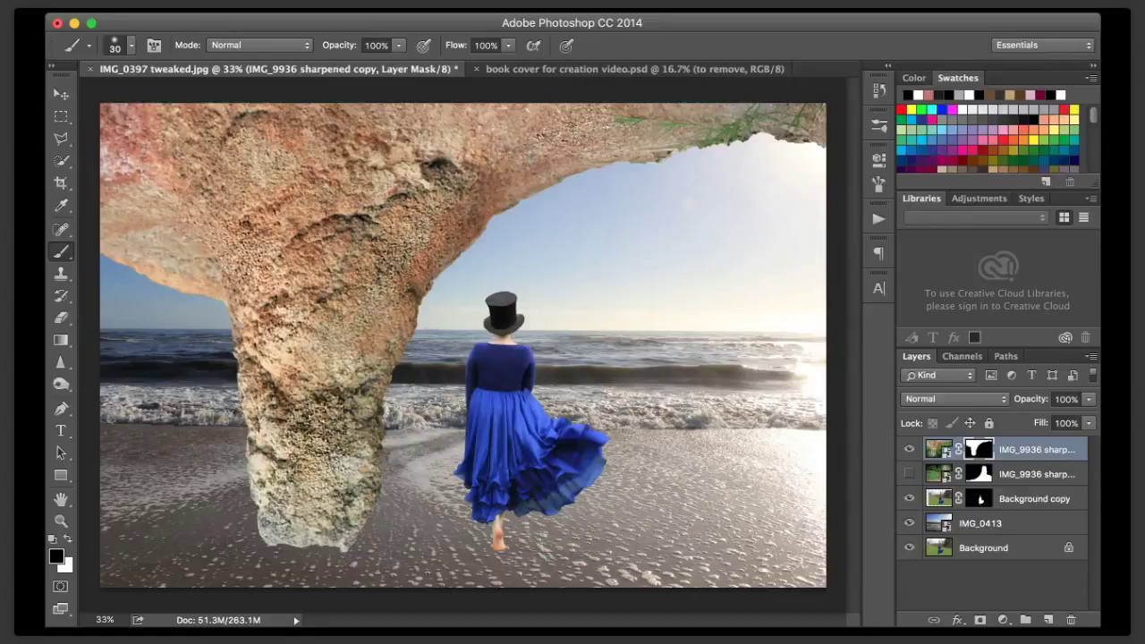
# - Scale the upside-down rock copy to about 31% and move it into the sky above and beside the woman
pyautogui.hotkey('ctrl', 't')
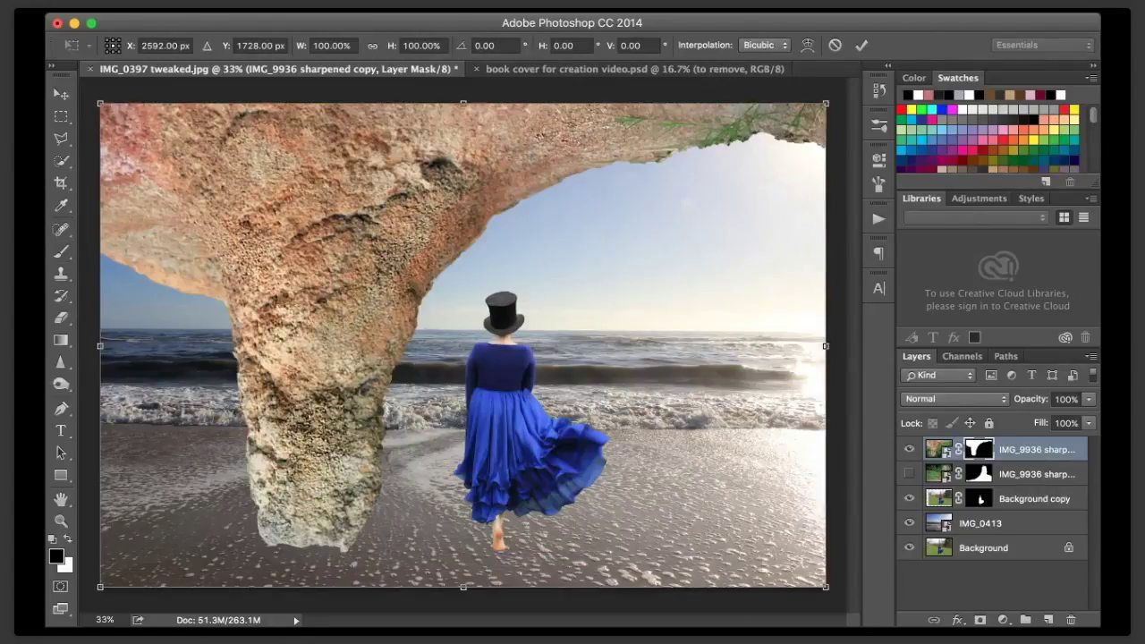
pyautogui.moveTo(826, 587); pyautogui.dragTo(654, 472)
pyautogui.moveTo(826, 587); pyautogui.dragTo(324, 252)
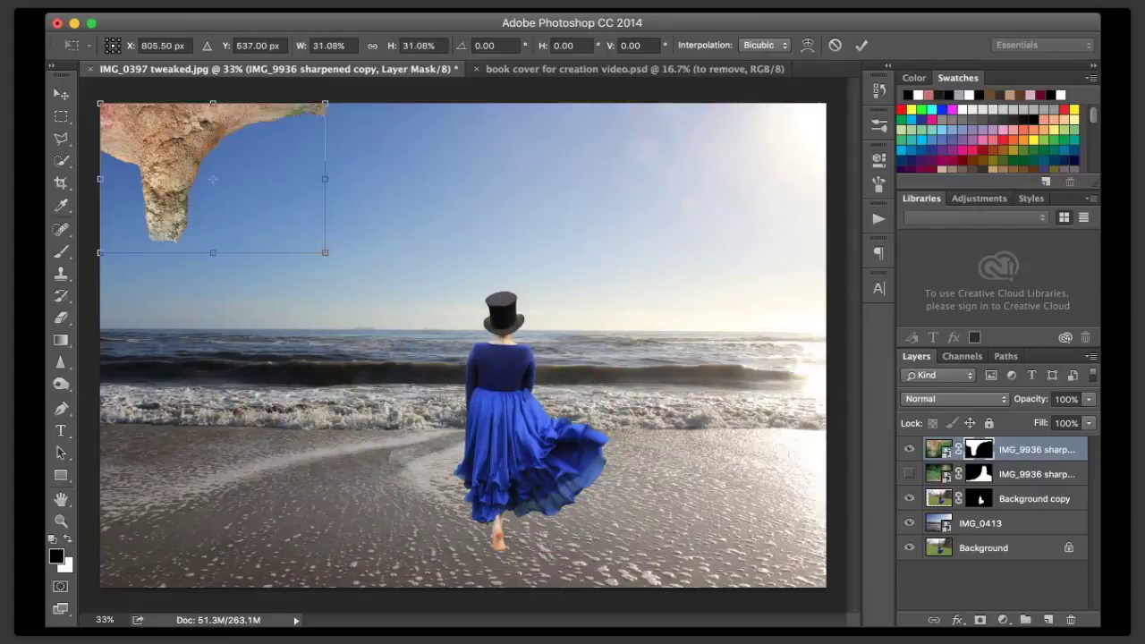
pyautogui.press('Return')
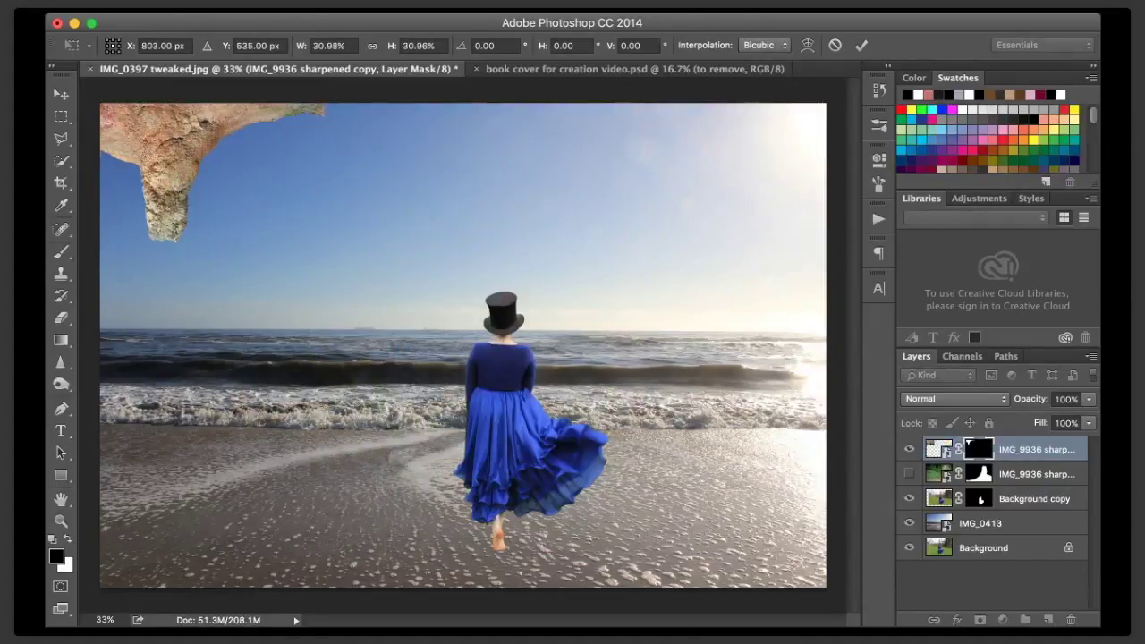
pyautogui.press('b')
pyautogui.press('v')
pyautogui.moveTo(152, 170)
pyautogui.mouseDown()
pyautogui.moveTo(224, 208)
pyautogui.moveTo(330, 233)
pyautogui.mouseUp()
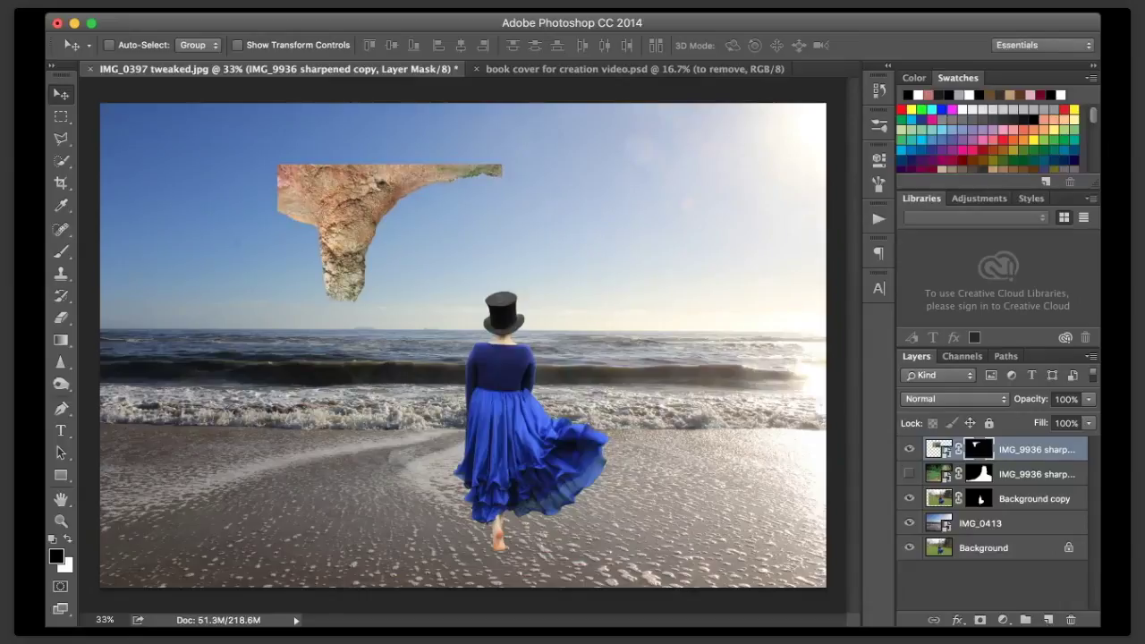
# - Hide the shrunken rock copy and place the mount-everest-276995 photo across the canvas as a new top layer
pyautogui.press('super+t')
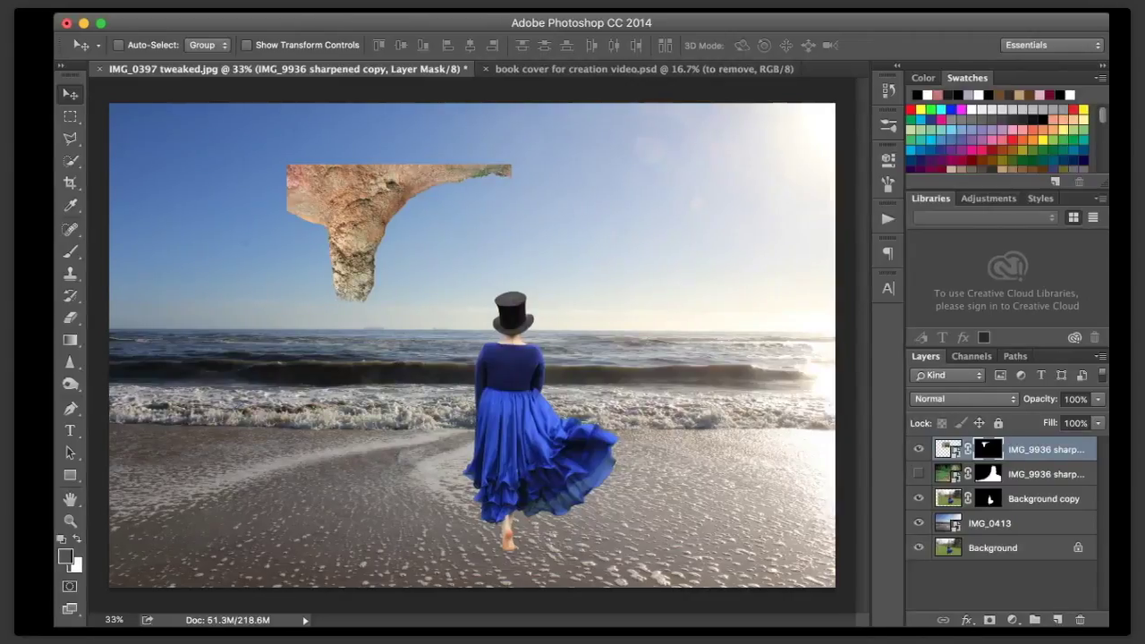
pyautogui.press('x')
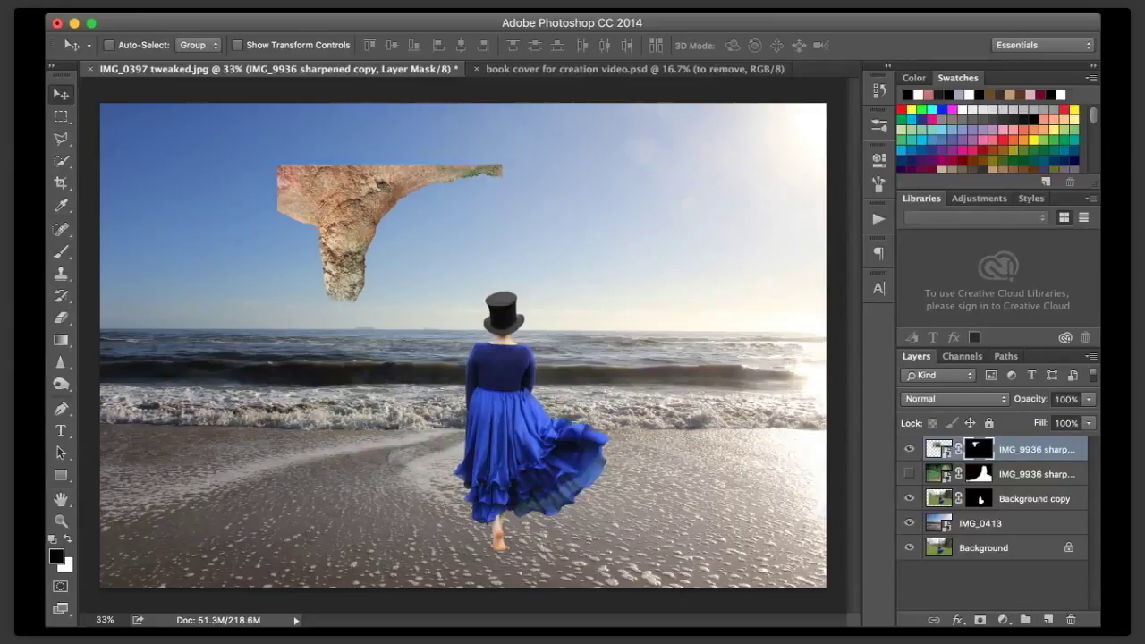
pyautogui.click(909, 449)
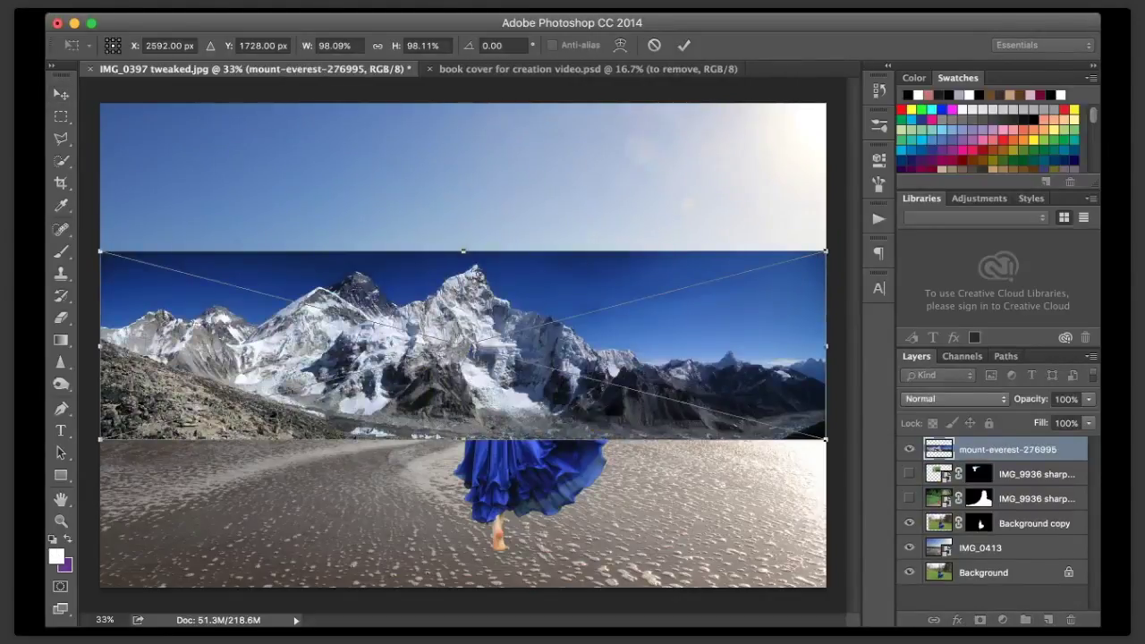
pyautogui.press('Return')
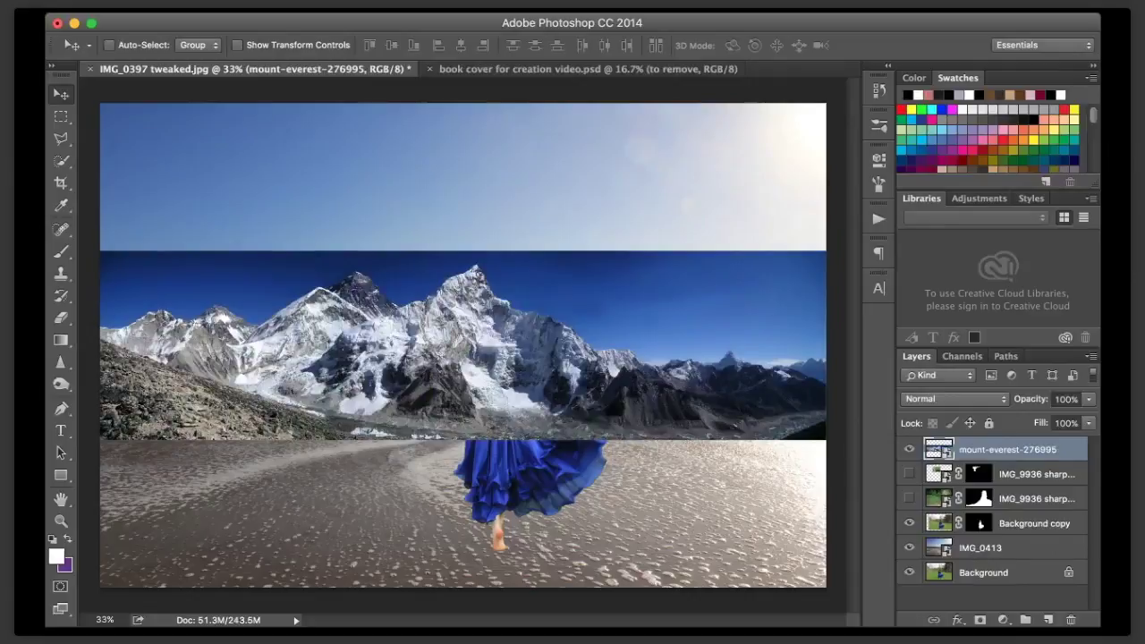
# - Quick-select the dark rocky foothill in the mount-everest-276995 layer at 90% zoom and mask the layer to that selection
pyautogui.click(105, 620)
pyautogui.write('90')
pyautogui.press('Return')
pyautogui.press('w')
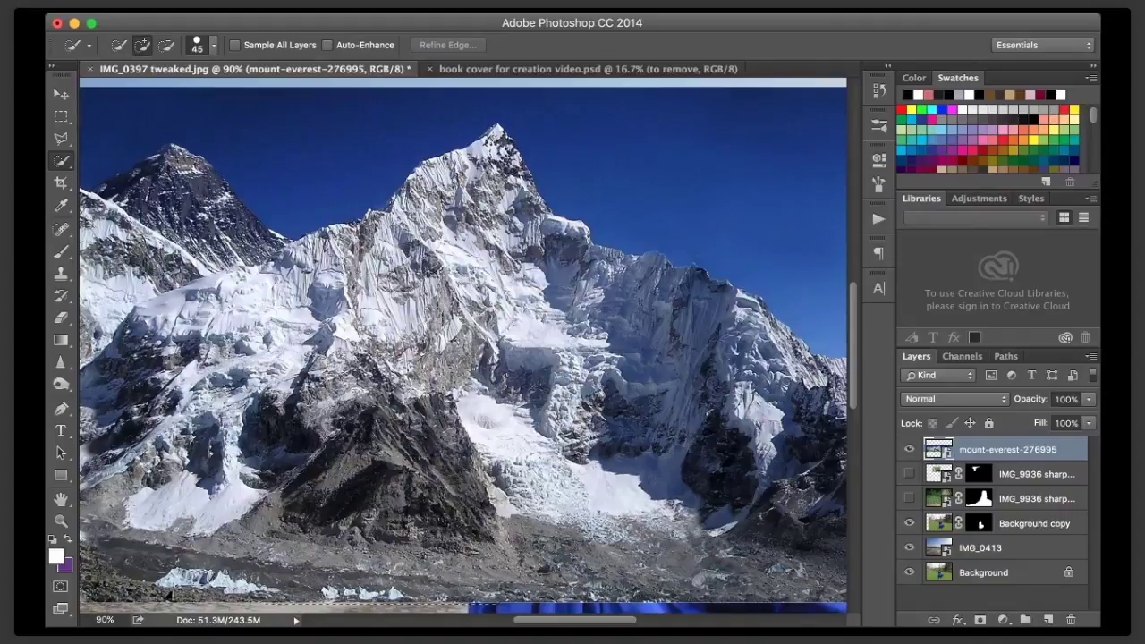
pyautogui.press('alt')
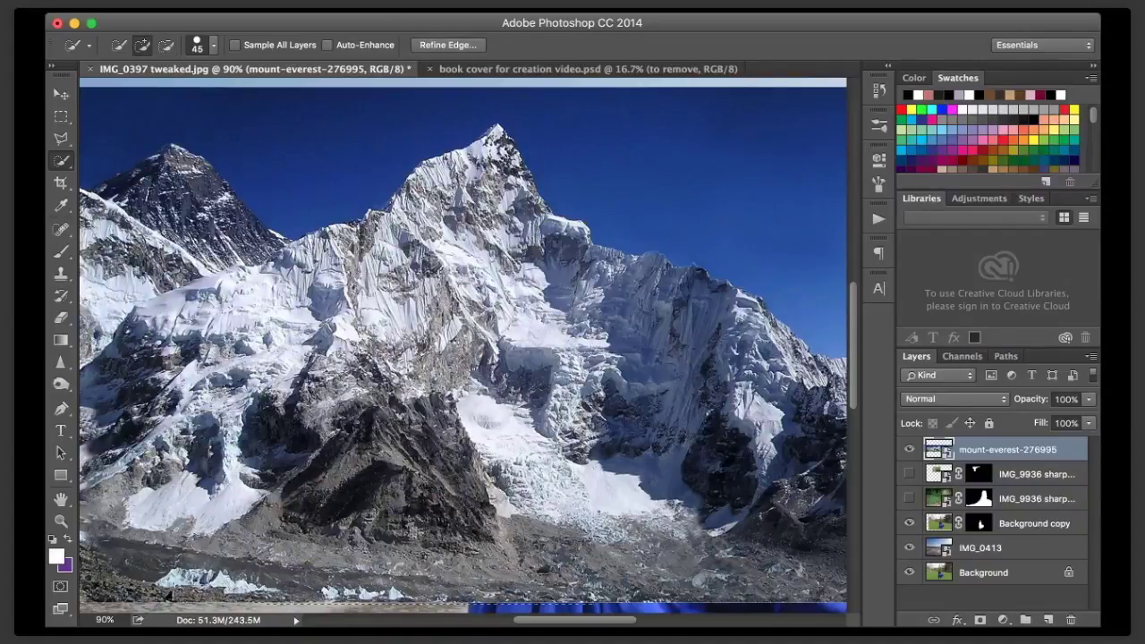
pyautogui.press('alt')
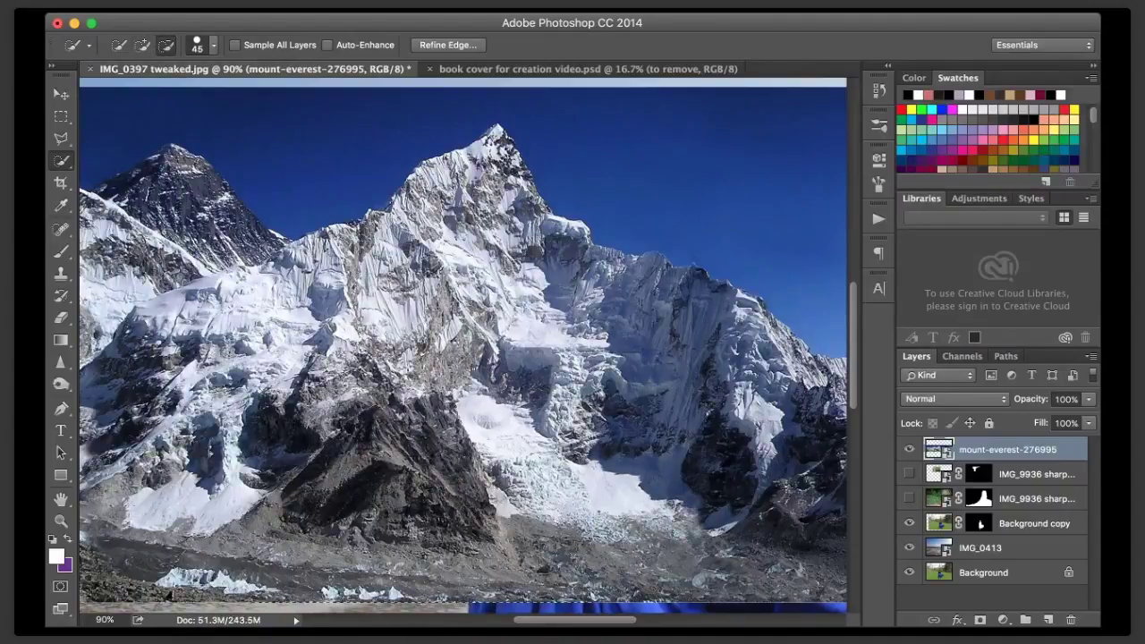
pyautogui.click(979, 619)
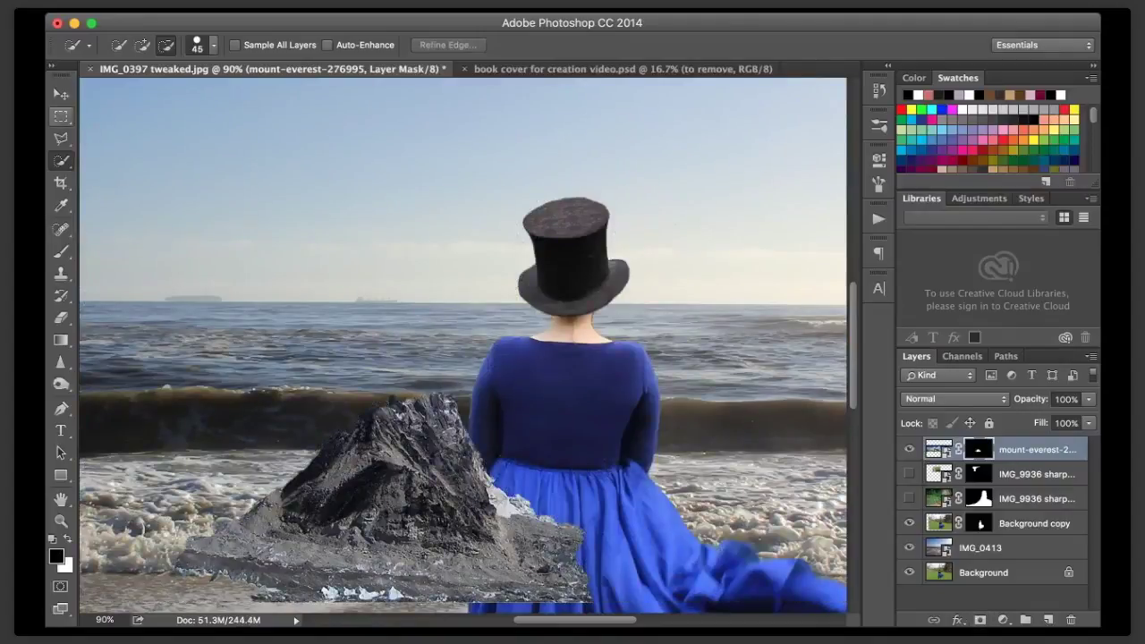
# - Move the masked foothill into the sky, turn it upside down and position it just above and left of the top hat
pyautogui.click(61, 94)
pyautogui.moveTo(402, 483); pyautogui.dragTo(380, 181)
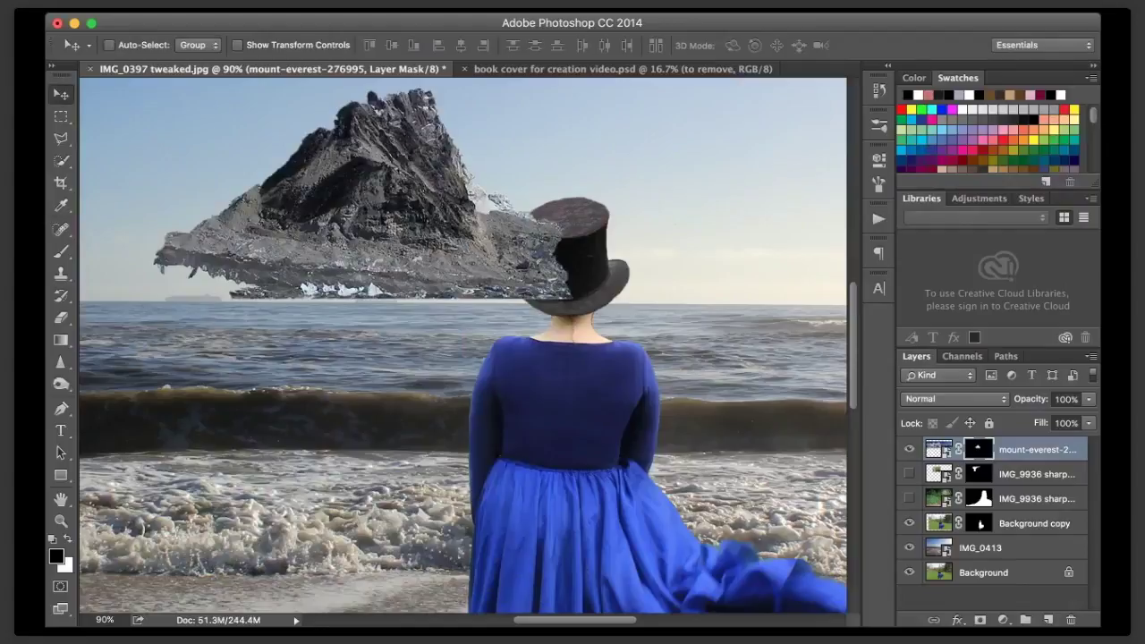
pyautogui.doubleClick(104, 620)
pyautogui.write('33')
pyautogui.press('Return')
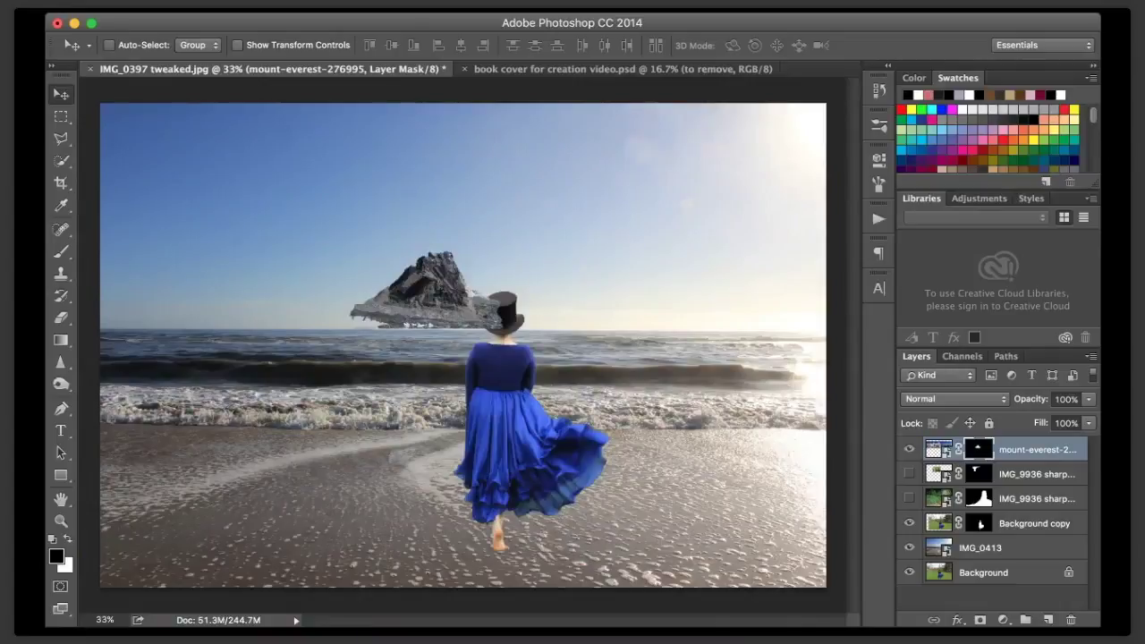
pyautogui.press('super+z')
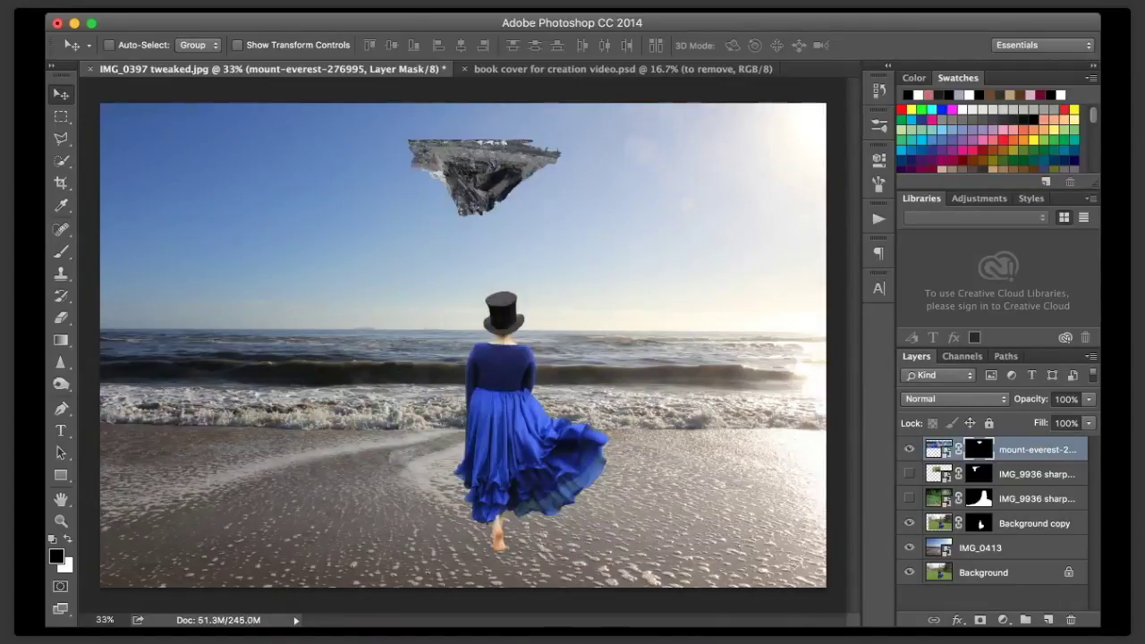
pyautogui.moveTo(484, 177); pyautogui.dragTo(408, 259)
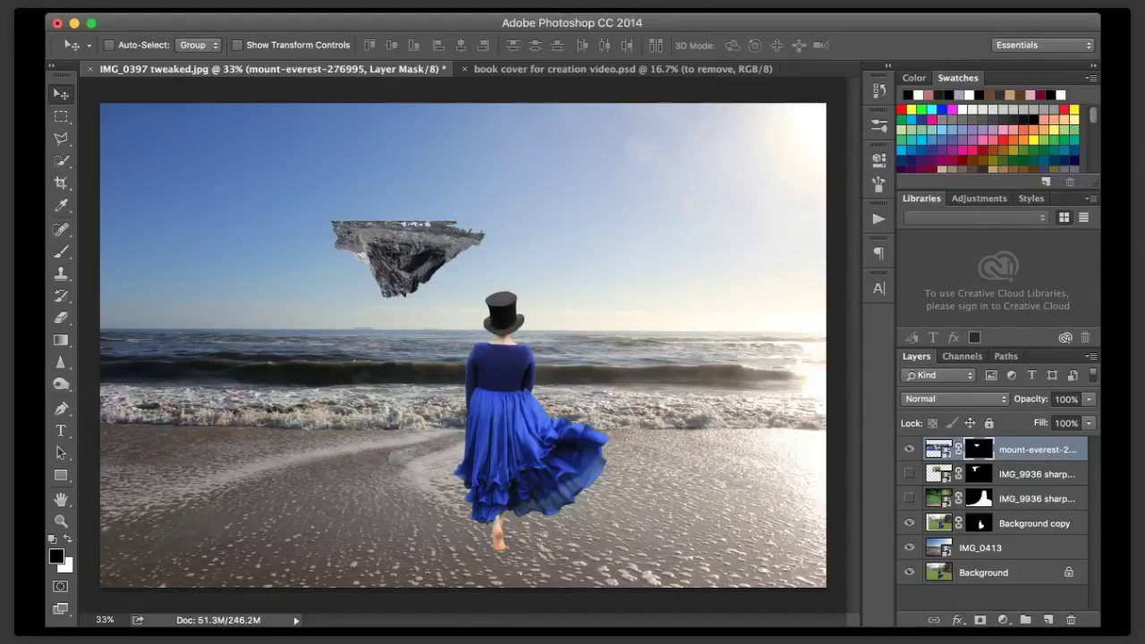
# - Paint a magenta line along the horizon on a new layer with an 80 px brush
pyautogui.press('alt+shift+super+n')
pyautogui.press('b')
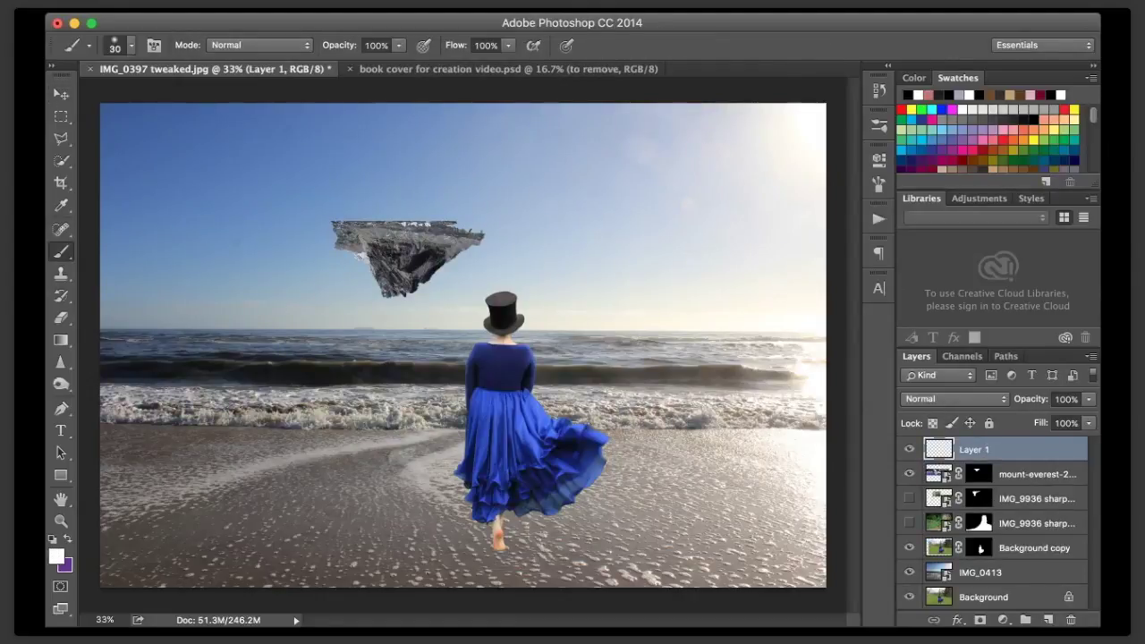
pyautogui.click(933, 120)
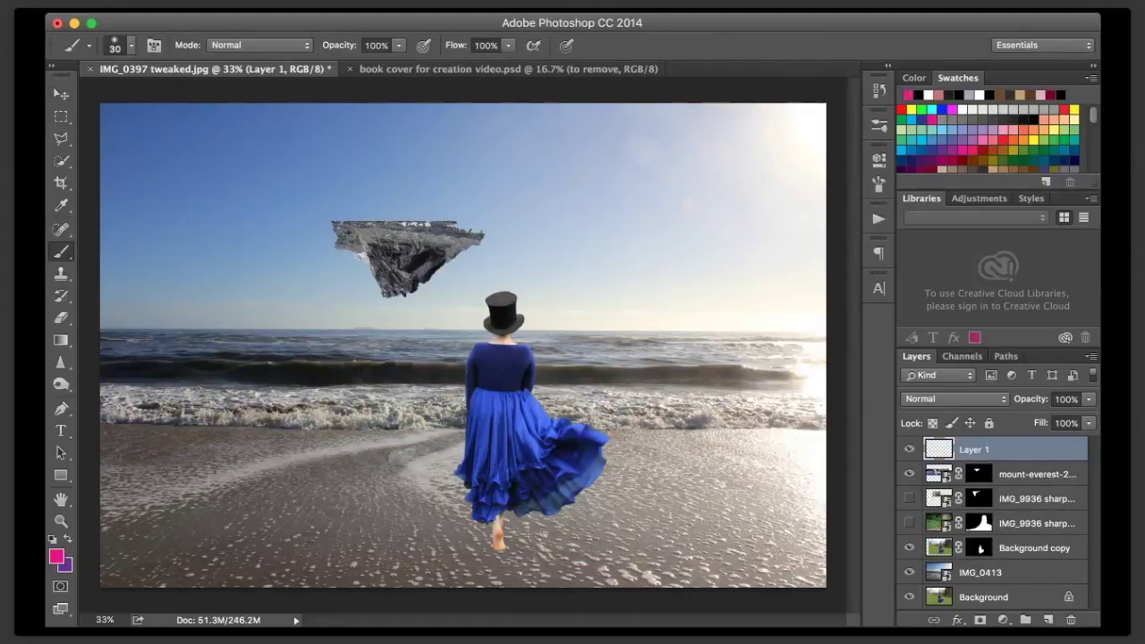
pyautogui.press(']')
pyautogui.press(']')
pyautogui.press(']')
pyautogui.press(']')
pyautogui.moveTo(102, 324); pyautogui.dragTo(826, 331)
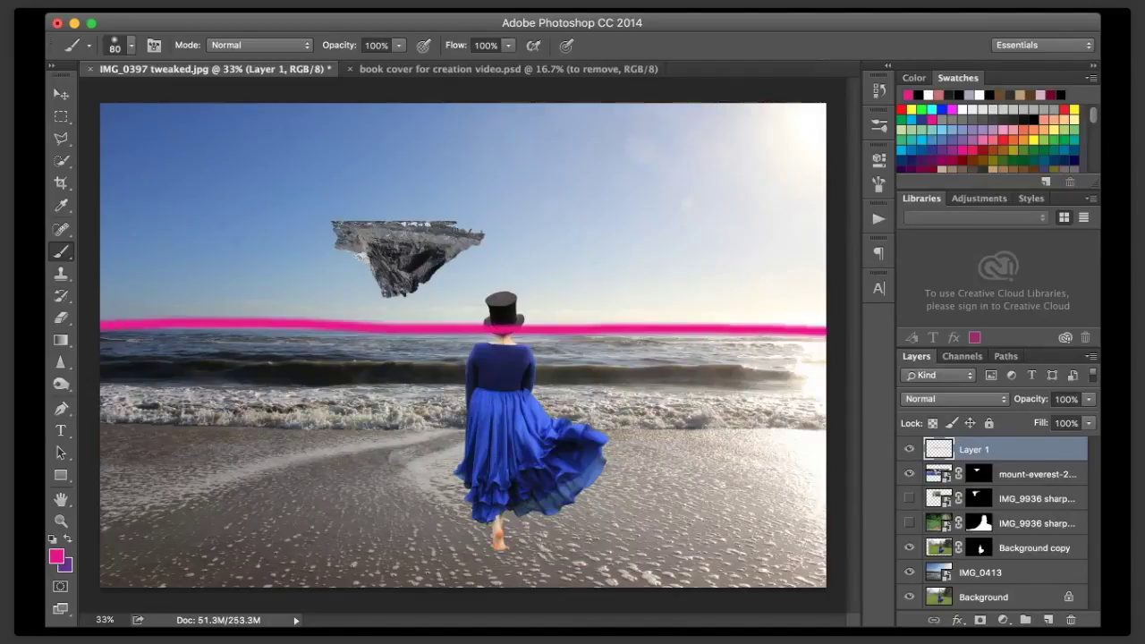
# - Sketch magenta arrows and guide strokes on the floating rock and over the sand, and delete the annotation layer
pyautogui.moveTo(288, 297)
pyautogui.mouseDown()
pyautogui.moveTo(312, 265)
pyautogui.moveTo(297, 268)
pyautogui.moveTo(317, 262)
pyautogui.moveTo(437, 264)
pyautogui.mouseUp()
pyautogui.moveTo(357, 223); pyautogui.dragTo(442, 223)
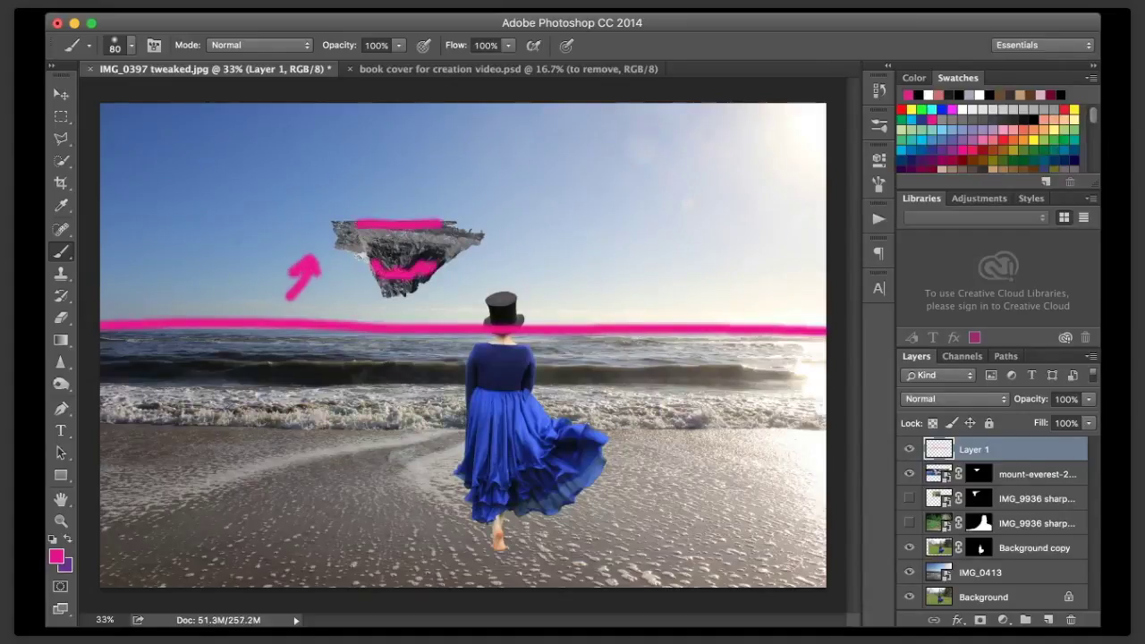
pyautogui.moveTo(334, 345)
pyautogui.mouseDown()
pyautogui.moveTo(336, 422)
pyautogui.moveTo(320, 394)
pyautogui.moveTo(355, 397)
pyautogui.mouseUp()
pyautogui.click(237, 478)
pyautogui.moveTo(237, 479); pyautogui.dragTo(460, 467)
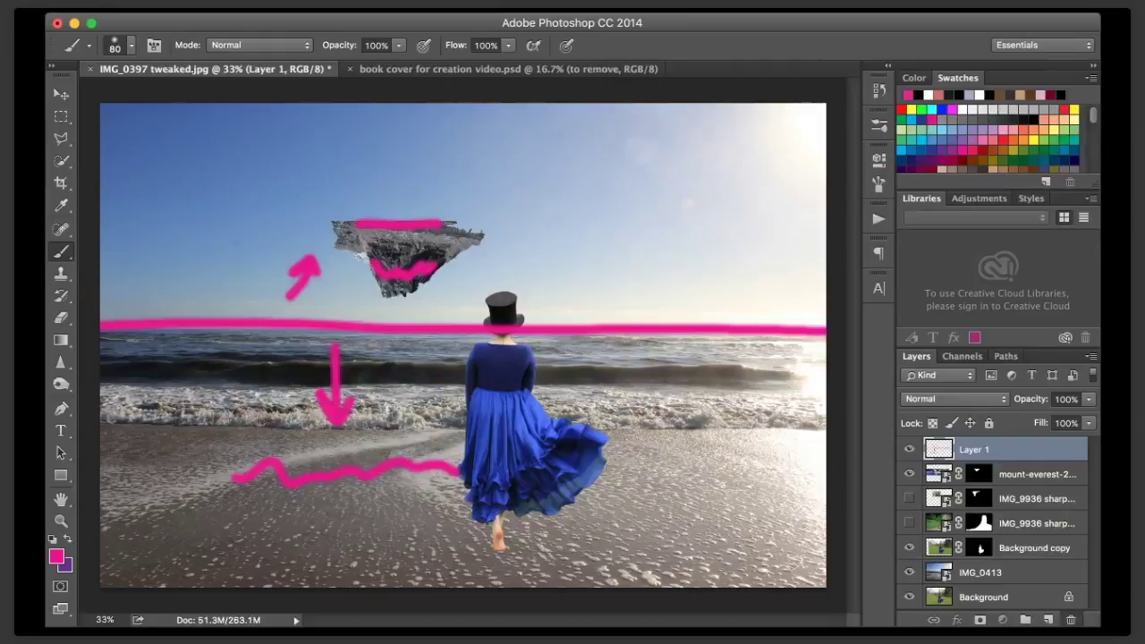
pyautogui.moveTo(974, 449); pyautogui.dragTo(1071, 619)
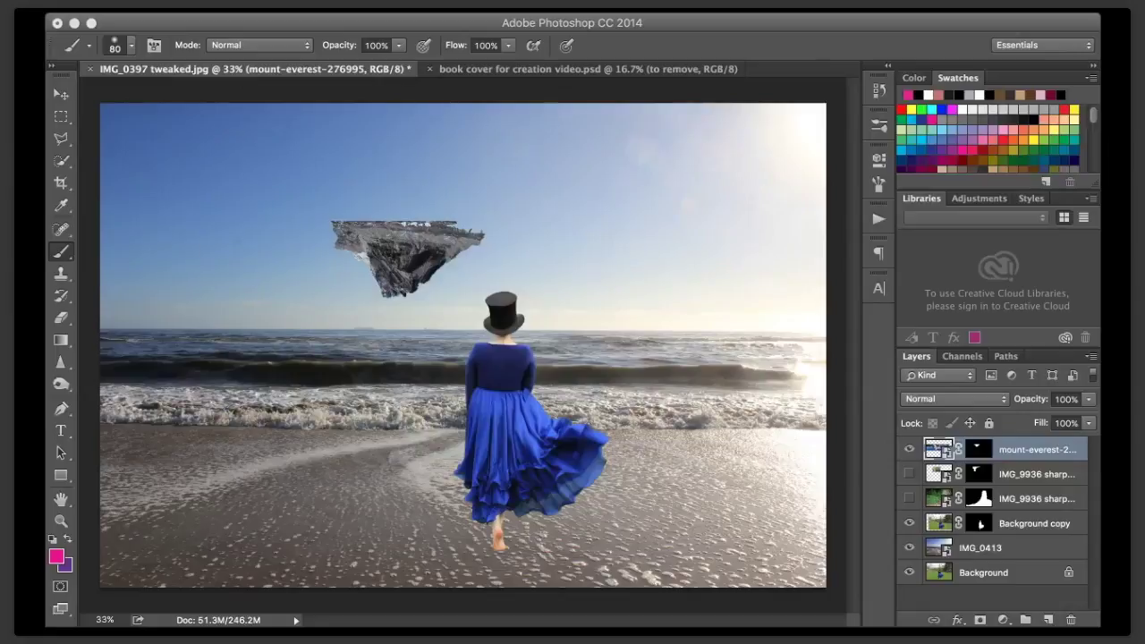
# - Place the IMG_0303 sunset beach photo at full canvas size as a new layer on top
pyautogui.press('super+Tab')
pyautogui.press('super+Tab')
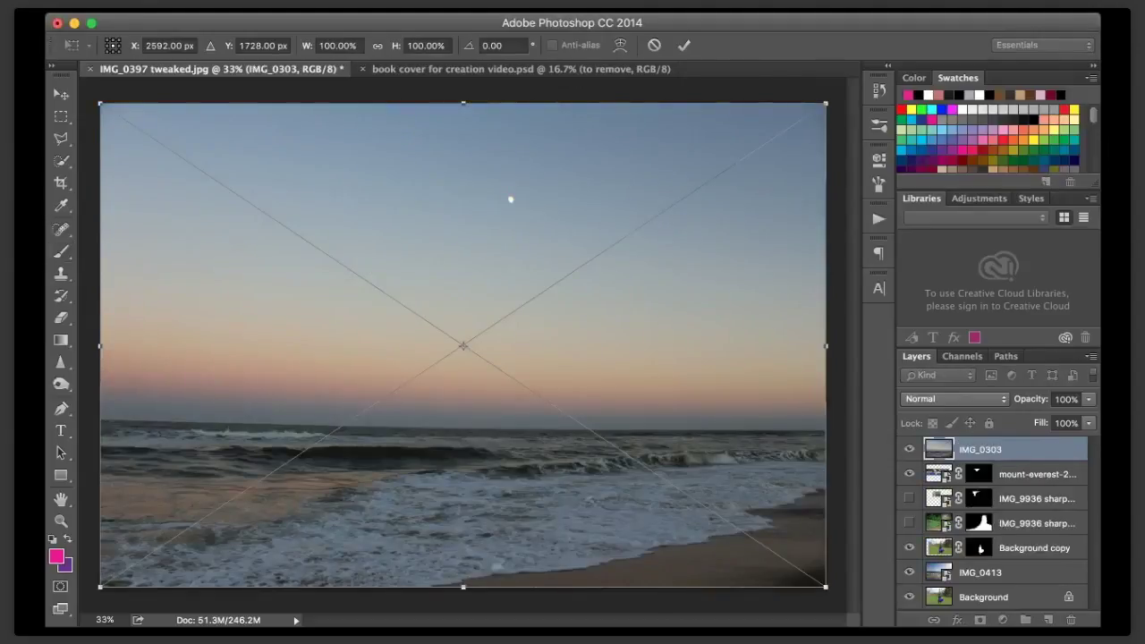
pyautogui.press('Return')
pyautogui.press('b')
pyautogui.press('v')
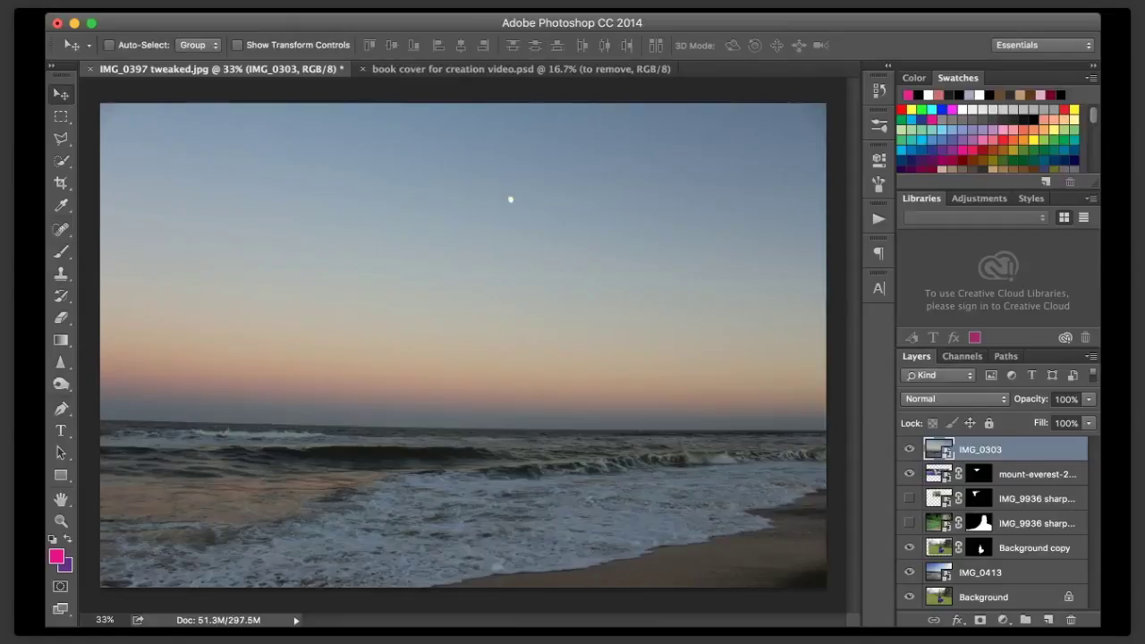
# - Quick-select the entire sky above the horizon in the IMG_0303 layer
pyautogui.press('w')
pyautogui.moveTo(109, 126); pyautogui.dragTo(219, 175)
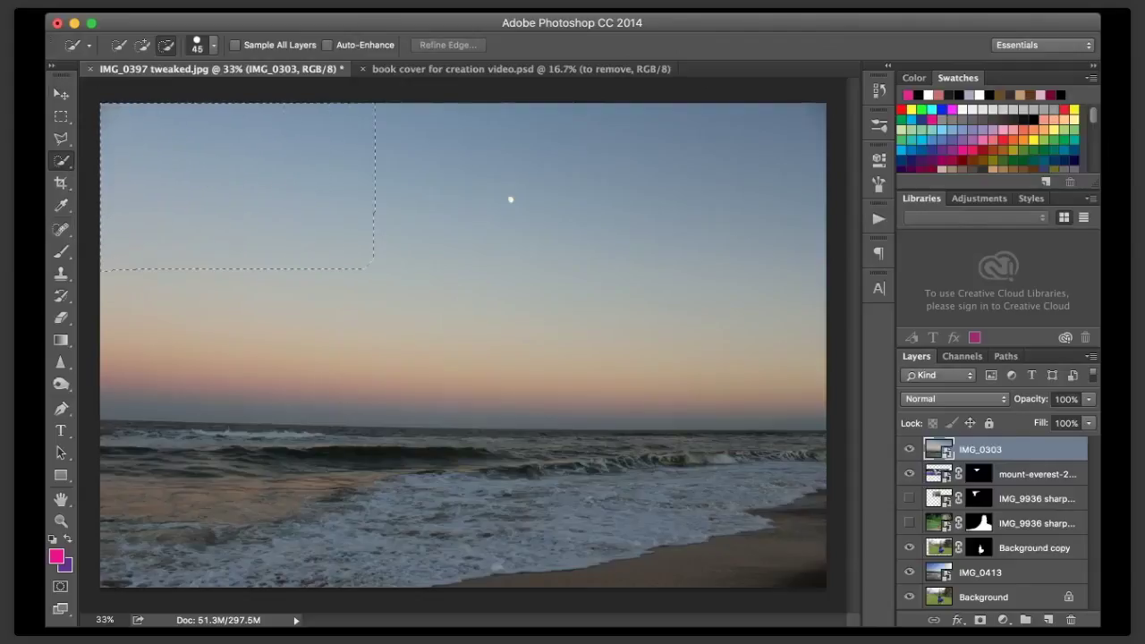
pyautogui.press('alt+super+z')
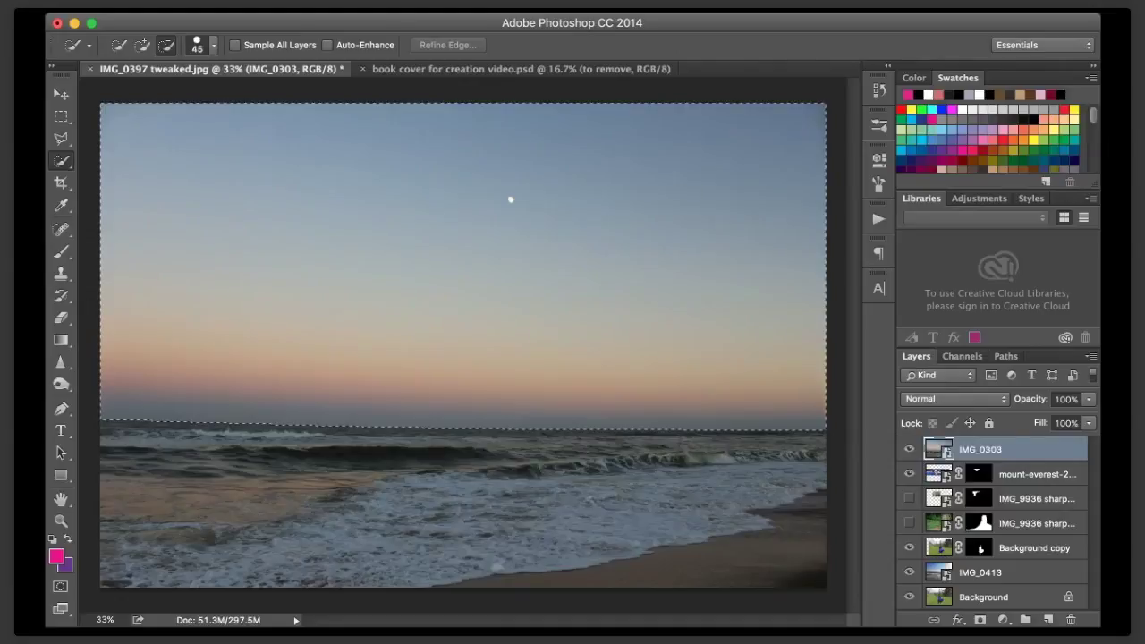
# - Mask the IMG_0303 layer to its sky selection and move it up until its lower edge meets the beach photo's sea horizon
pyautogui.click(980, 620)
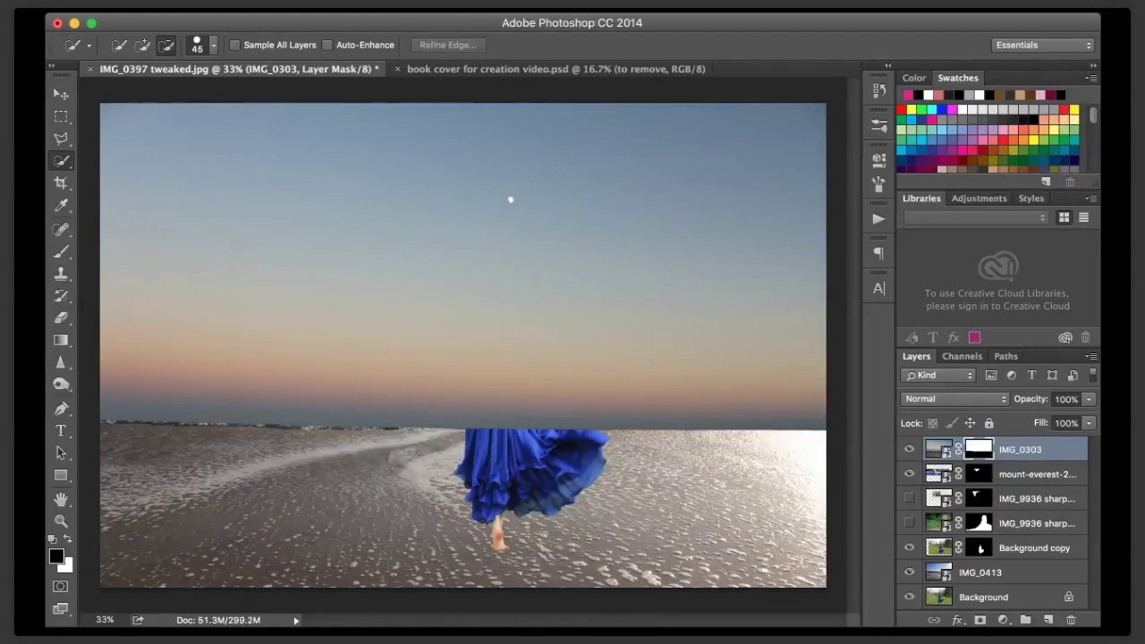
pyautogui.press('v')
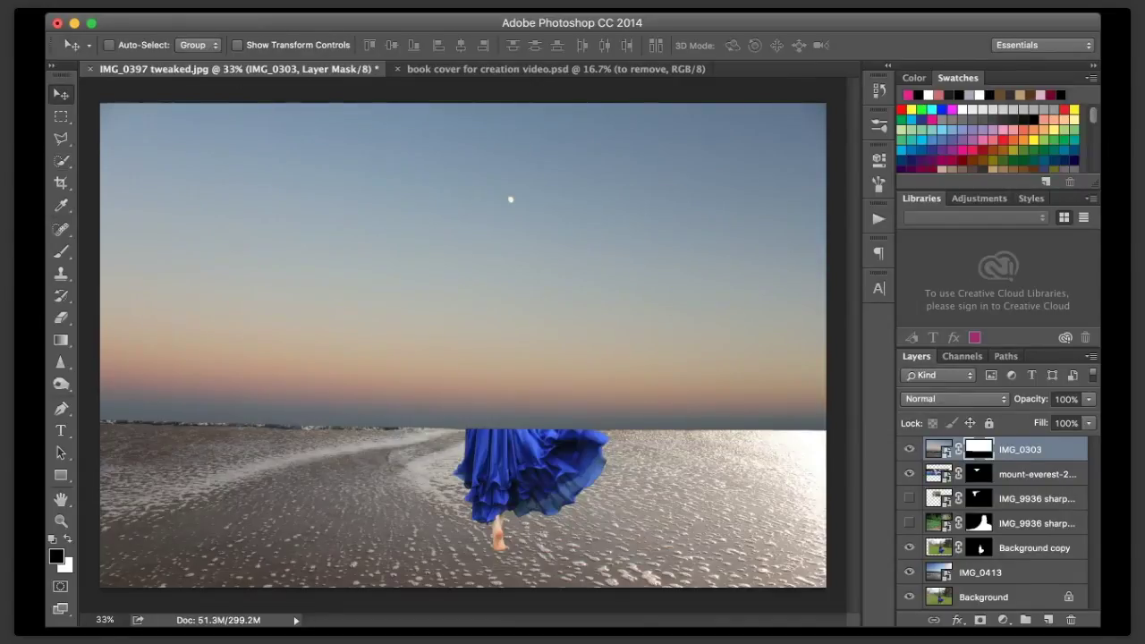
pyautogui.moveTo(510, 200); pyautogui.dragTo(511, 126)
pyautogui.click(980, 620)
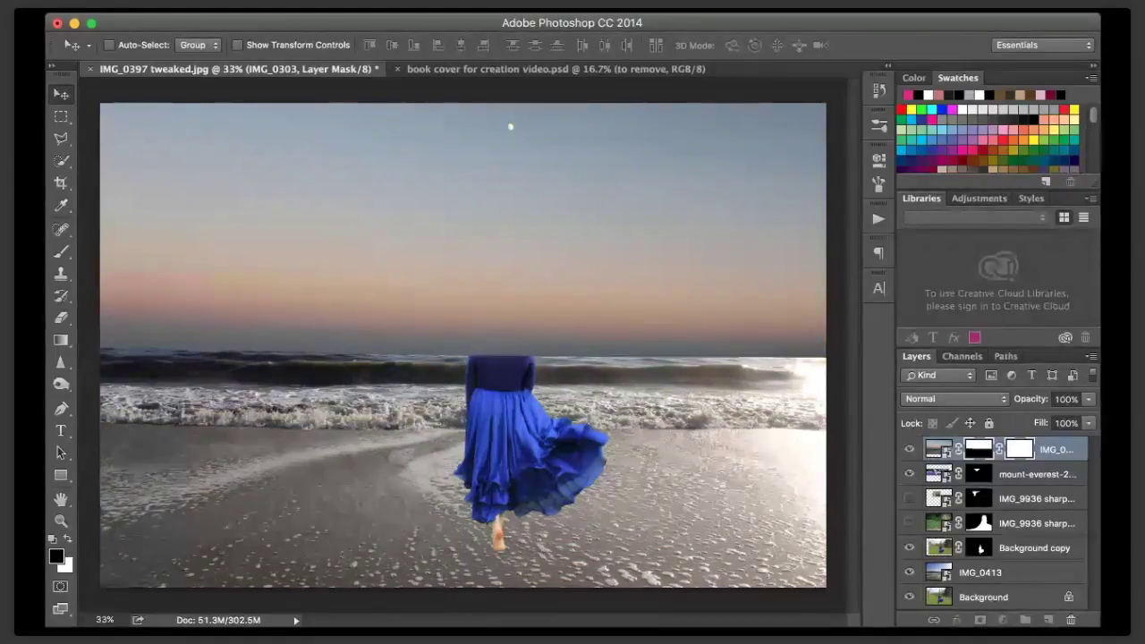
pyautogui.press('super+z')
# - Soften the lower edge of the IMG_0303 mask along the sea horizon with a large soft black brush
pyautogui.press('b')
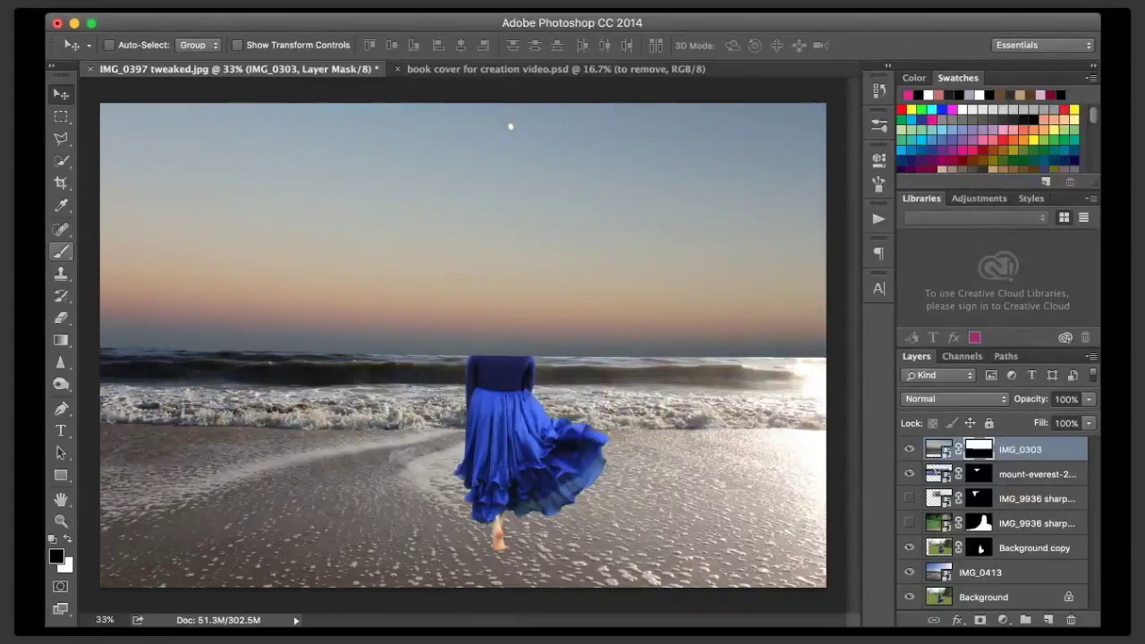
pyautogui.press(']')
pyautogui.press(']')
pyautogui.press(']')
pyautogui.press(']')
pyautogui.press(']')
pyautogui.press(']')
pyautogui.press(']')
pyautogui.press(']')
pyautogui.press(']')
pyautogui.press(']')
pyautogui.press(']')
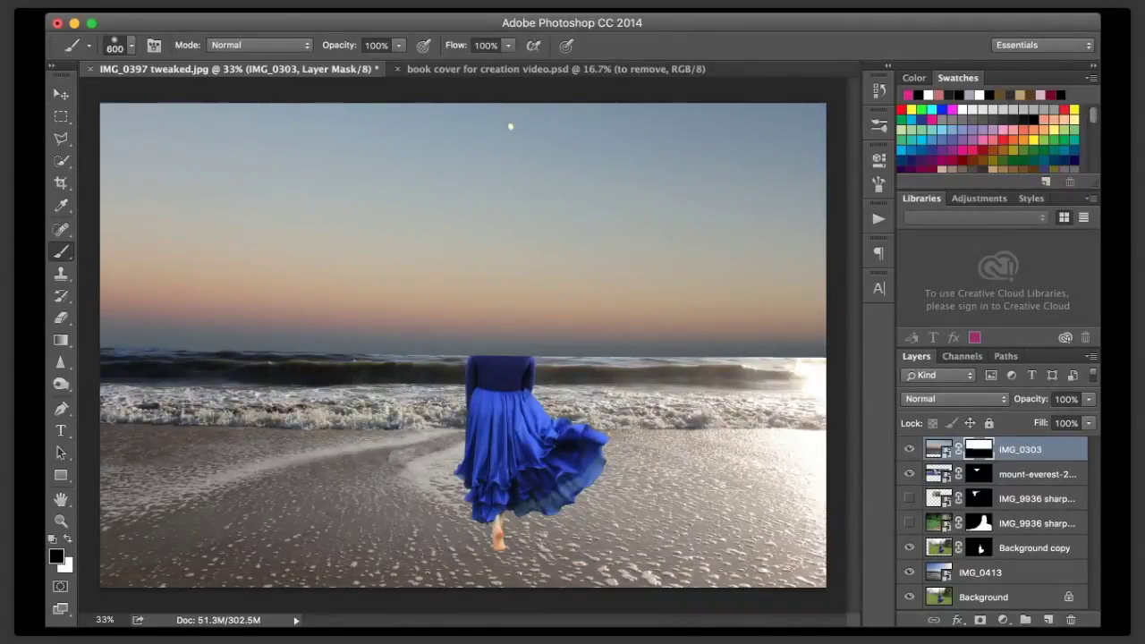
pyautogui.press('[')
pyautogui.press('[')
pyautogui.moveTo(385, 352)
pyautogui.mouseDown()
pyautogui.moveTo(824, 356)
pyautogui.moveTo(778, 356)
pyautogui.mouseUp()
pyautogui.press('[')
pyautogui.press('[')
pyautogui.press('[')
pyautogui.press('[')
pyautogui.press('[')
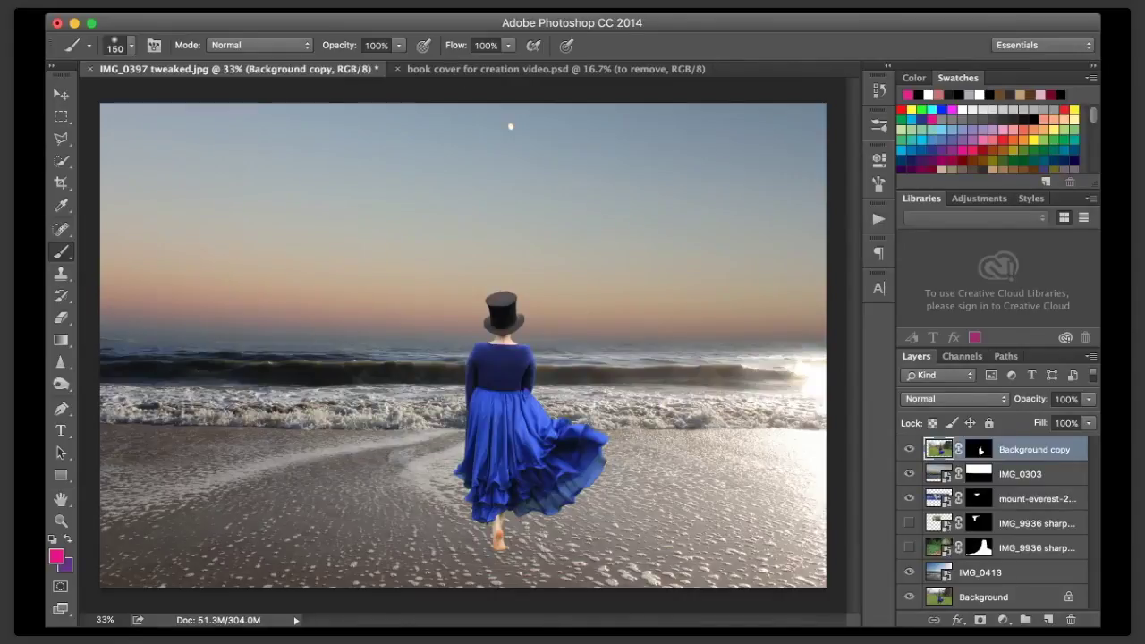
# - Bring the mount-everest layer to the top of the stack and shift the floating rock up and to the left
pyautogui.moveTo(1035, 499); pyautogui.dragTo(1036, 438)
pyautogui.press('v')
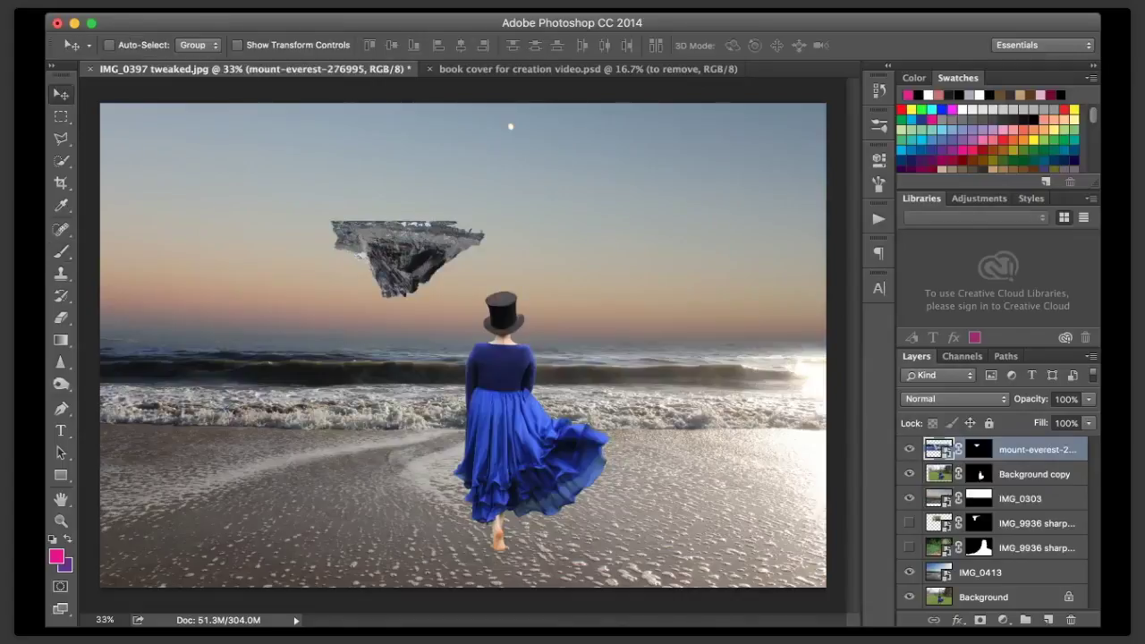
pyautogui.moveTo(407, 255); pyautogui.dragTo(345, 240)
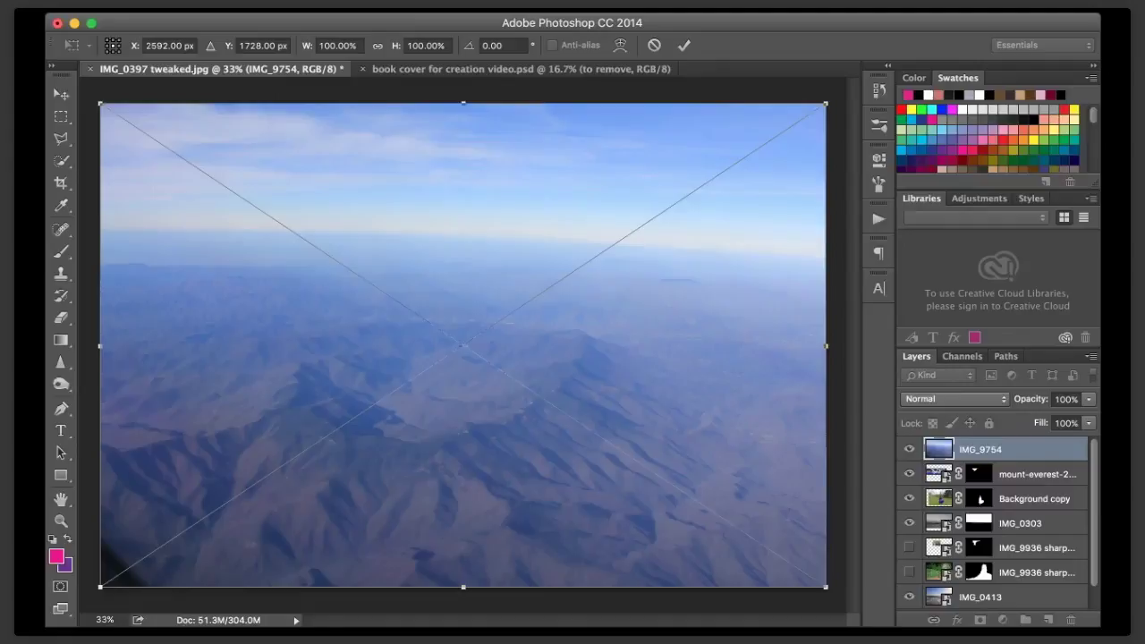
# - Place the IMG_9754 aerial mountain photo at full canvas size directly beneath IMG_0303, and hide the IMG_0303 layer
pyautogui.press('Return')
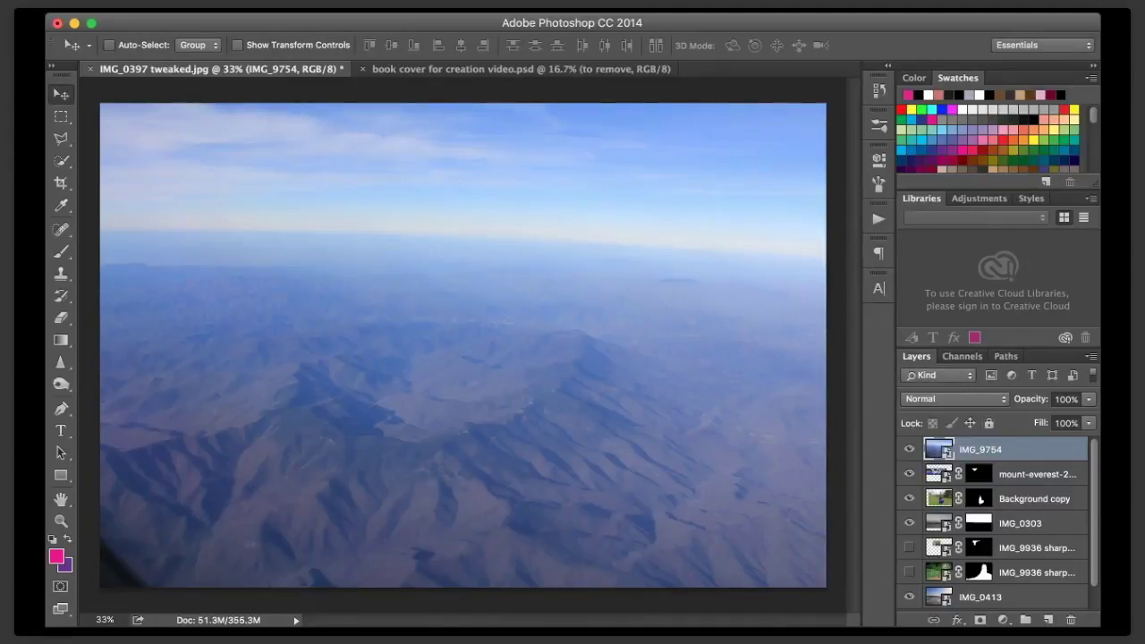
pyautogui.moveTo(993, 450); pyautogui.dragTo(993, 535)
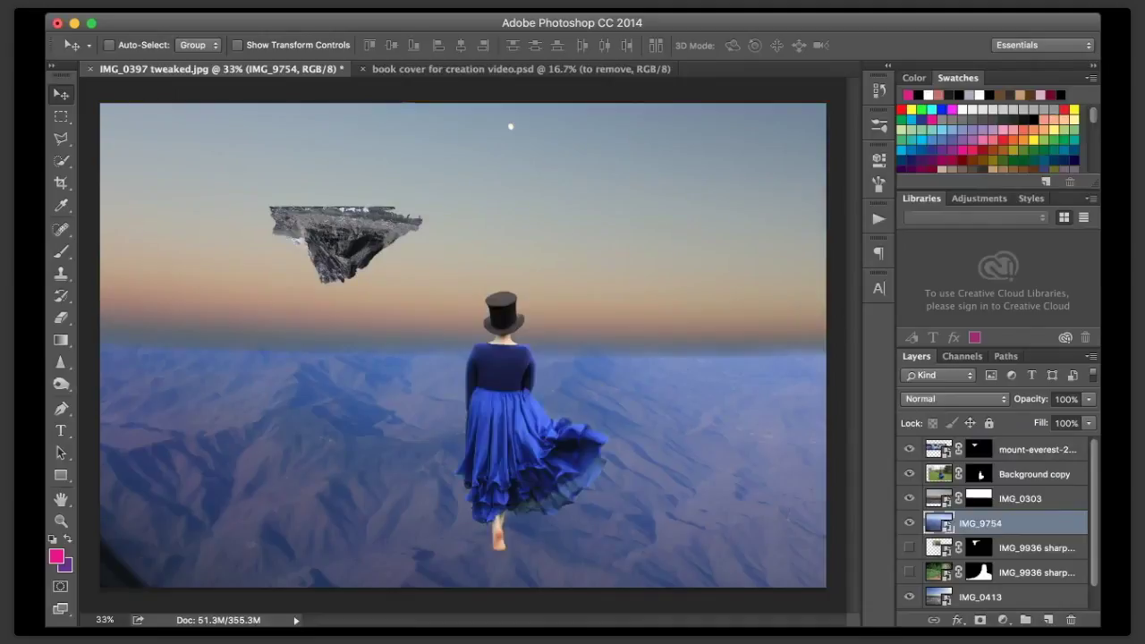
pyautogui.click(909, 498)
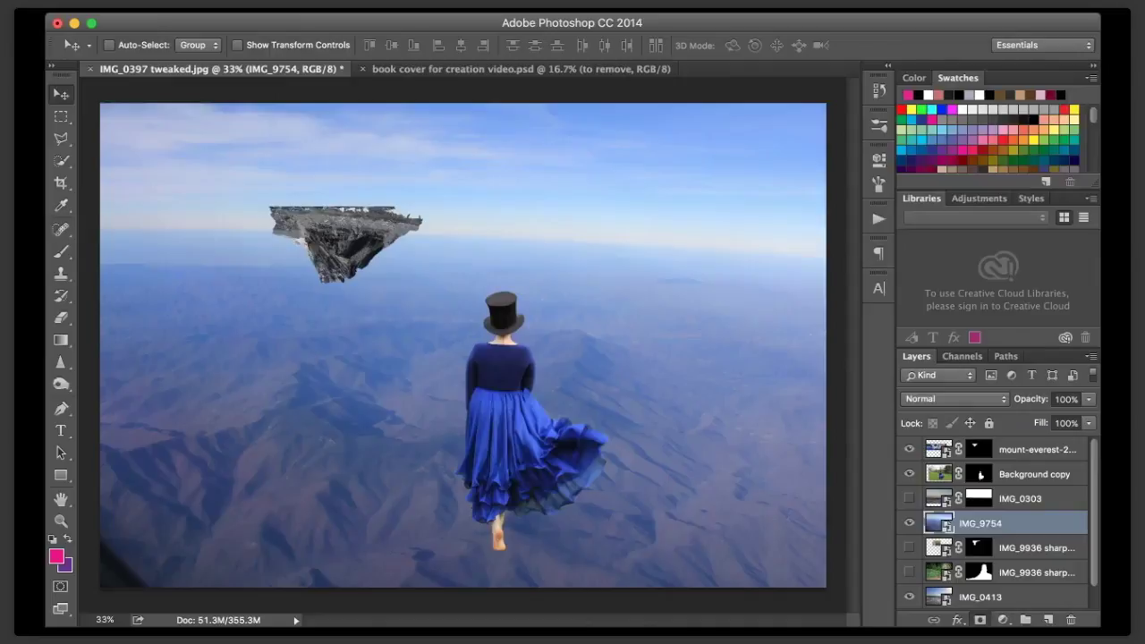
# - Add a mask to IMG_9754 and paint out its lower part over the sand with a 900 px black brush
pyautogui.click(981, 620)
pyautogui.press('b')
pyautogui.press(']')
pyautogui.press(']')
pyautogui.press(']')
pyautogui.press(']')
pyautogui.press(']')
pyautogui.press(']')
pyautogui.press(']')
pyautogui.press(']')
pyautogui.press(']')
pyautogui.press(']')
pyautogui.moveTo(358, 466)
pyautogui.mouseDown()
pyautogui.moveTo(134, 488)
pyautogui.moveTo(483, 528)
pyautogui.moveTo(761, 510)
pyautogui.moveTo(331, 568)
pyautogui.moveTo(121, 546)
pyautogui.moveTo(447, 577)
pyautogui.moveTo(770, 581)
pyautogui.moveTo(609, 496)
pyautogui.moveTo(734, 487)
pyautogui.moveTo(134, 497)
pyautogui.mouseUp()
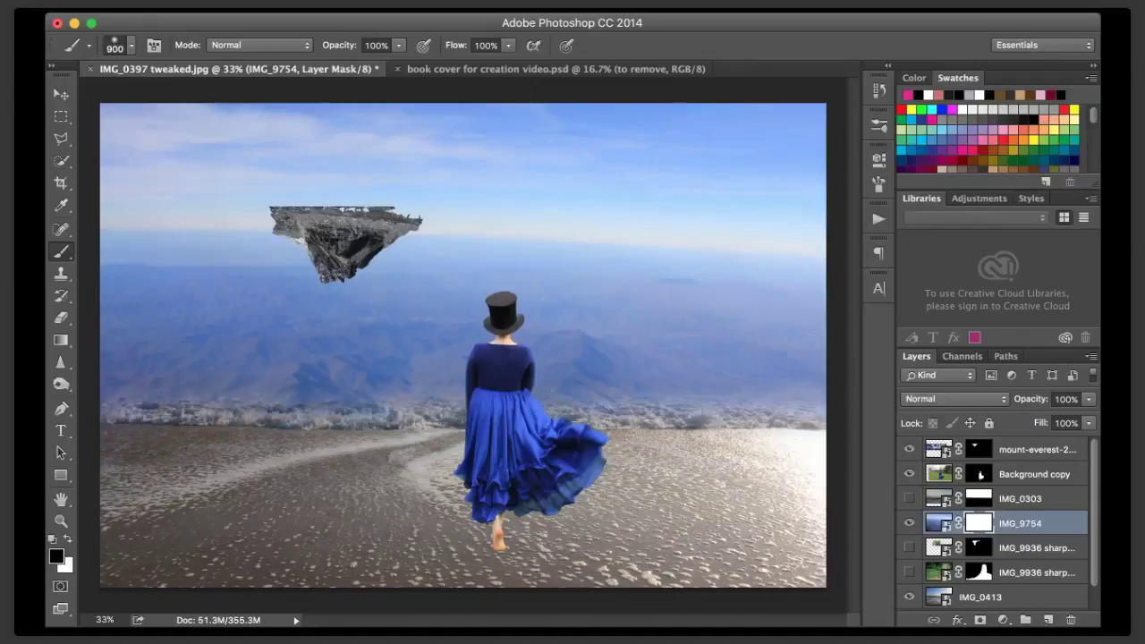
# - Refine the IMG_9754 mask along the shoreline so the mountains cover the surf, using a 300 px white brush at 25% opacity
pyautogui.press('[')
pyautogui.press('[')
pyautogui.press('[')
pyautogui.press('[')
pyautogui.press('[')
pyautogui.press('[')
pyautogui.press('[')
pyautogui.press('[')
pyautogui.press('[')
pyautogui.press('2')
pyautogui.press('5')
pyautogui.press('x')
pyautogui.press(']')
pyautogui.press(']')
pyautogui.press(']')
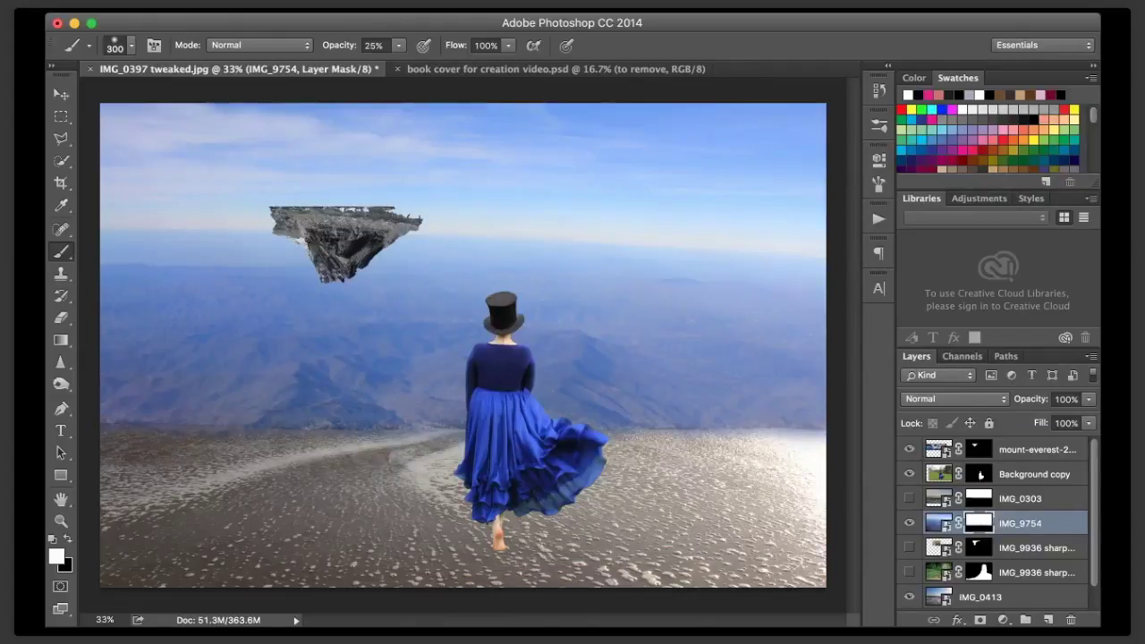
# - Remove the small bright speck beside the top hat from the IMG_9754 image with the content-aware Spot Healing Brush
pyautogui.click(939, 523)
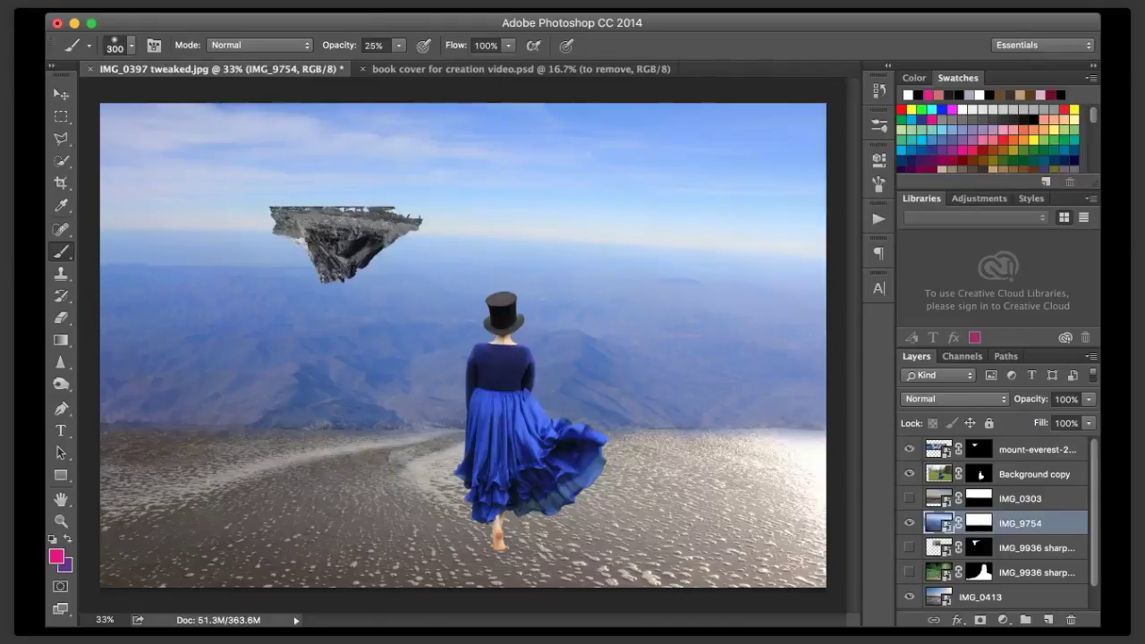
pyautogui.click(61, 230)
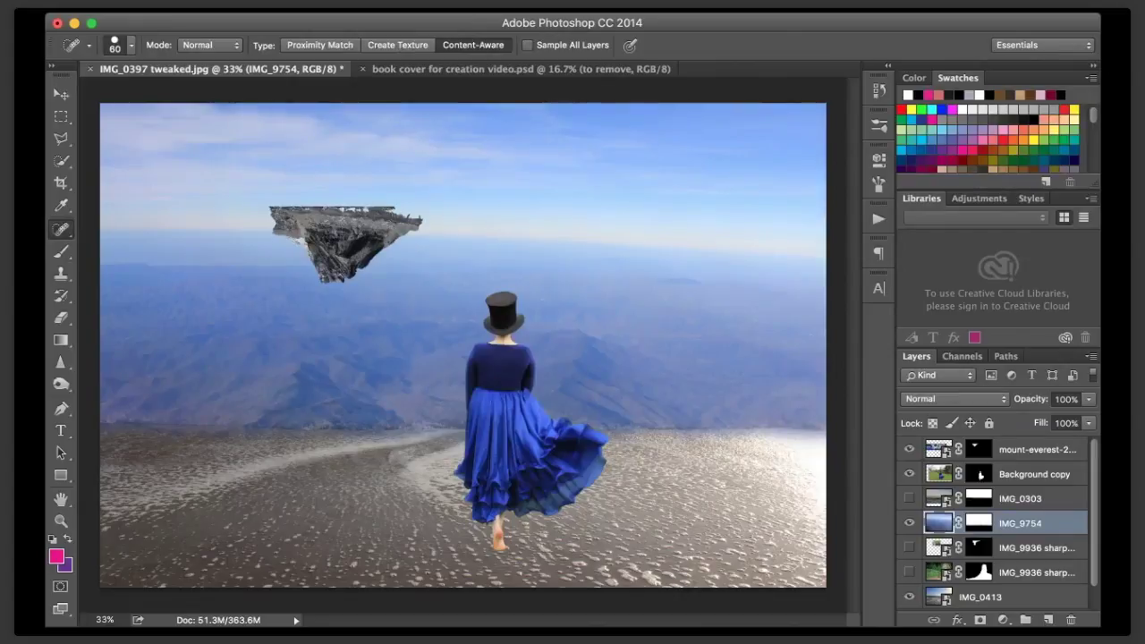
pyautogui.click(542, 297)
pyautogui.press(']')
pyautogui.press(']')
pyautogui.press(']')
pyautogui.press(']')
pyautogui.press('v')
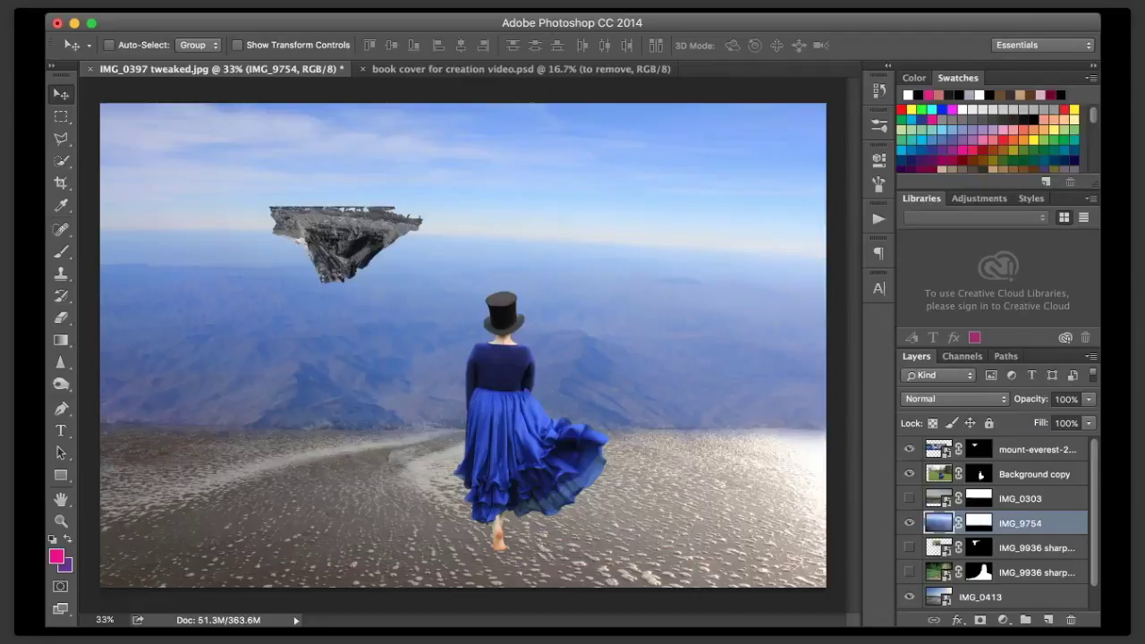
# - Inspect the mountain background at 170% zoom and frame the whole floating rock at 150%
pyautogui.click(105, 619)
pyautogui.write('170')
pyautogui.press('Return')
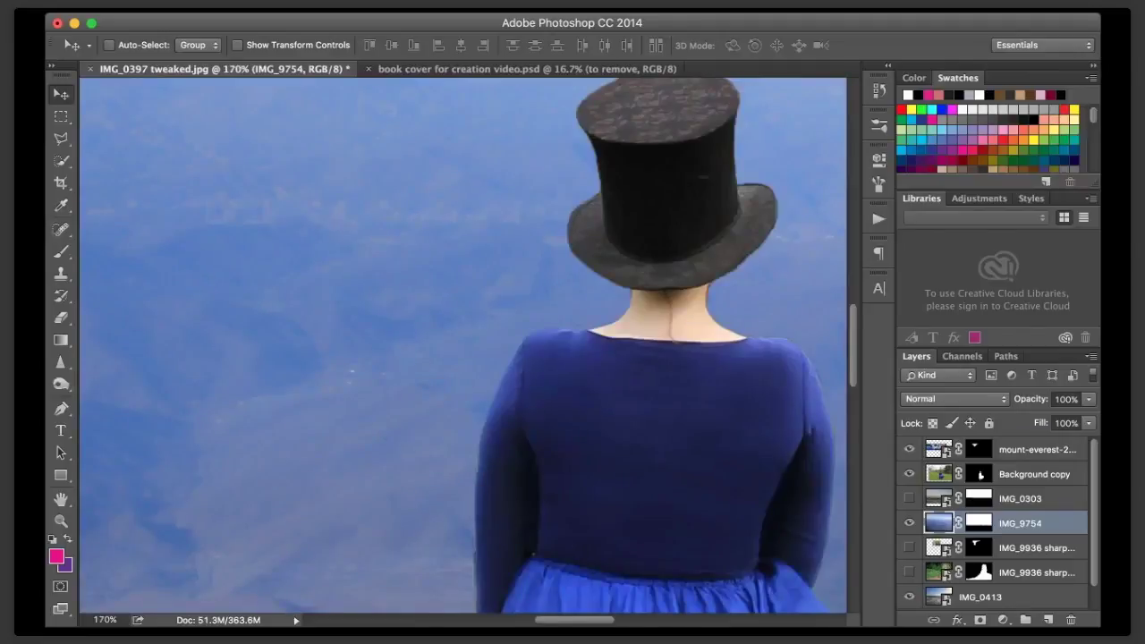
pyautogui.hscroll(-8, 462, 345)
pyautogui.hscroll(6, 462, 345)
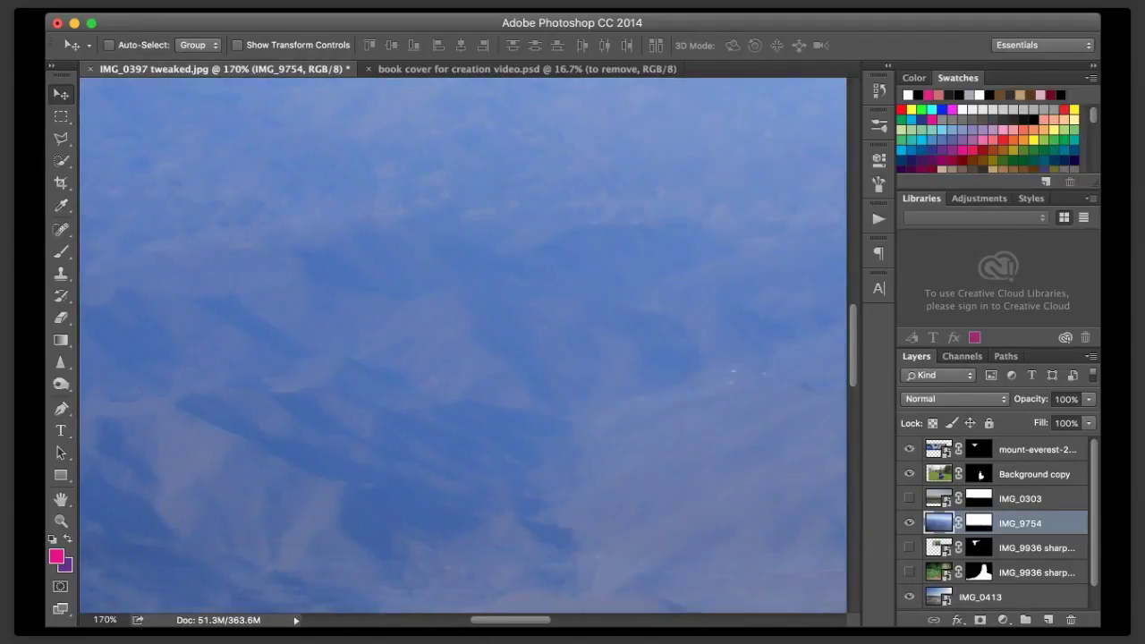
pyautogui.hscroll(-6, 462, 345)
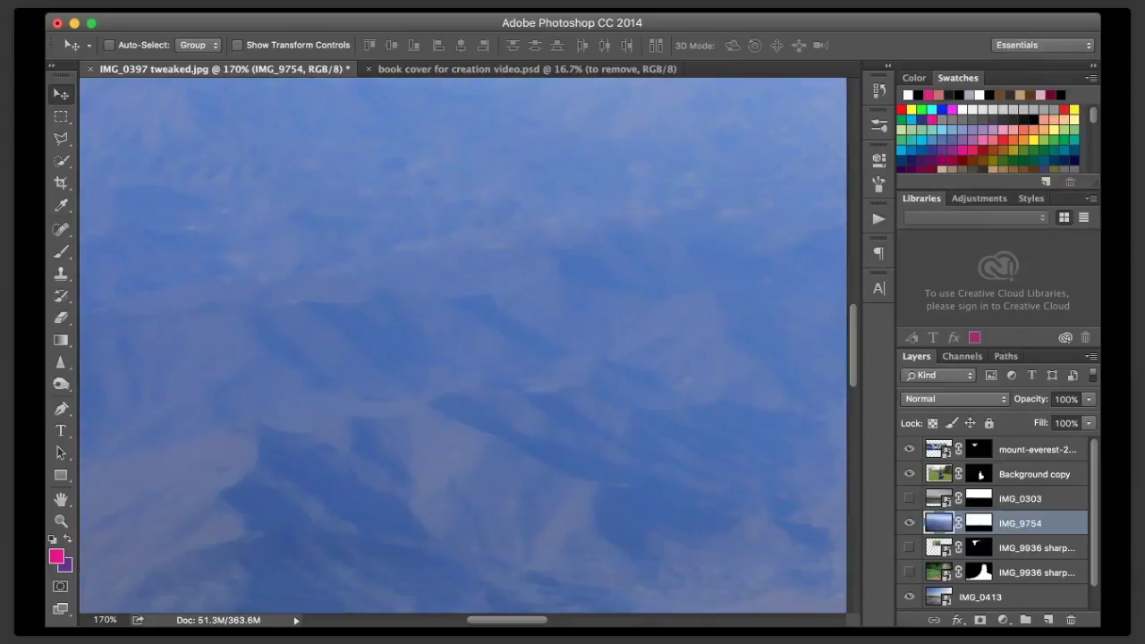
pyautogui.scroll(10, 463, 346)
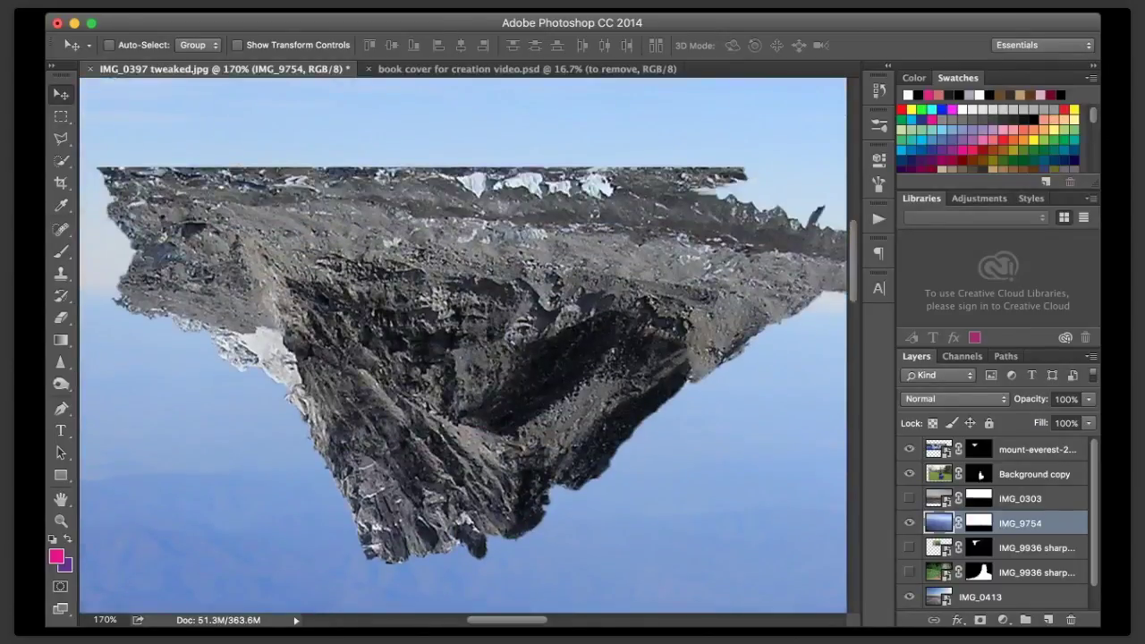
pyautogui.doubleClick(104, 620)
pyautogui.write('150')
pyautogui.press('Return')
pyautogui.hscroll(3, 463, 346)
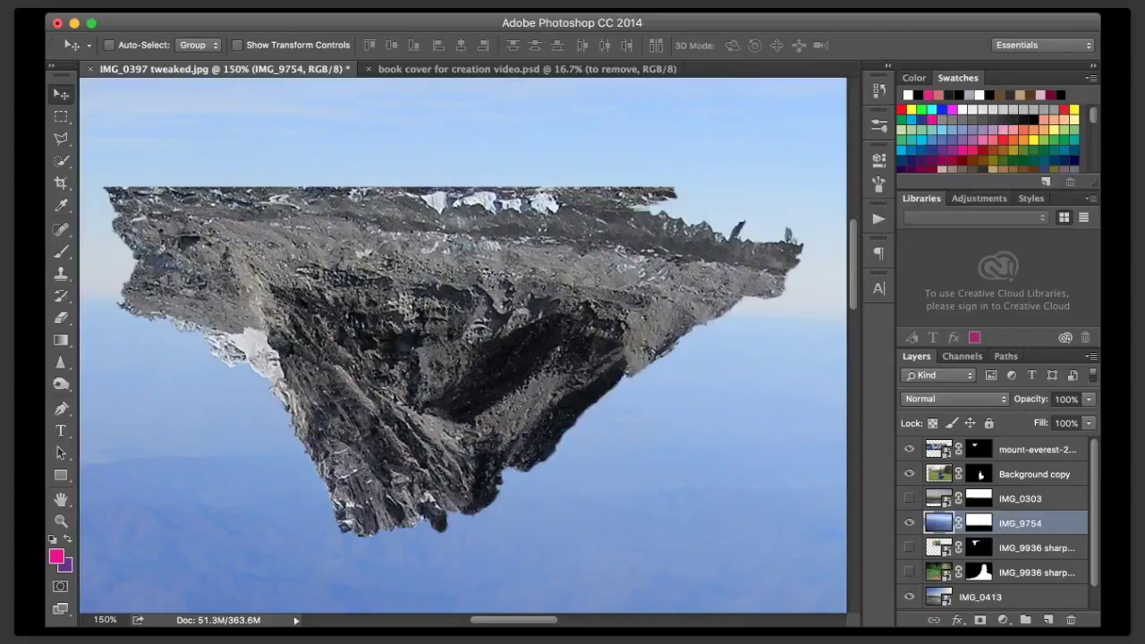
# - Try a diagonal black stroke across the rock on the mount-everest layer mask with a 50 px brush at 25% opacity
pyautogui.click(1029, 449)
pyautogui.click(979, 449)
pyautogui.press('d')
pyautogui.press('e')
pyautogui.press('b')
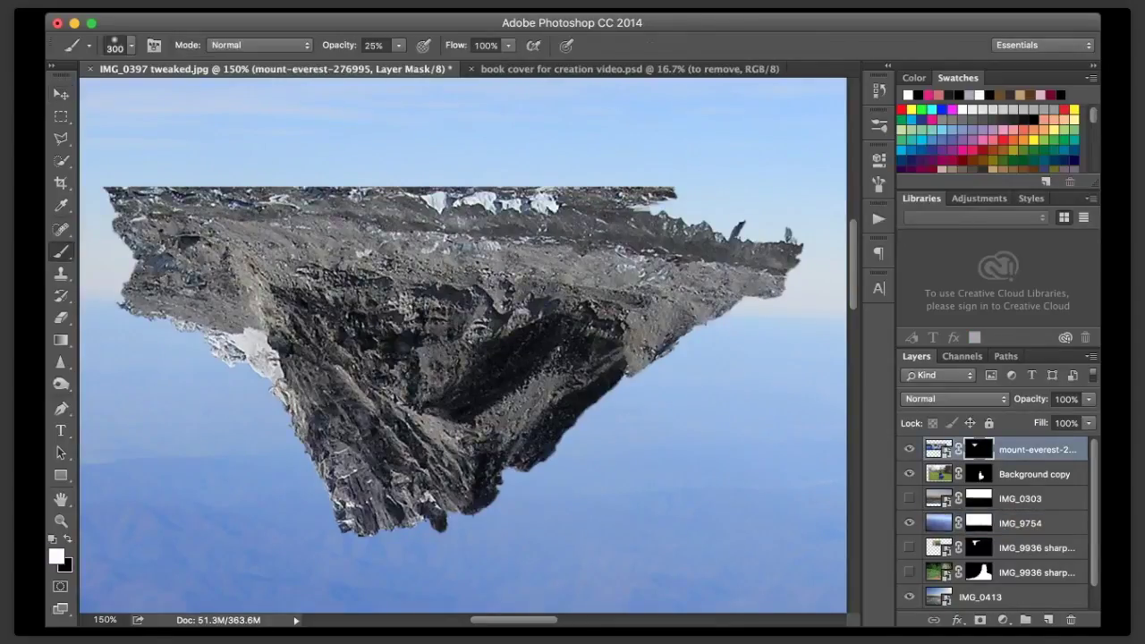
pyautogui.press('[')
pyautogui.press('[')
pyautogui.press('[')
pyautogui.press('[')
pyautogui.press('[')
pyautogui.press('[')
pyautogui.press('[')
pyautogui.press('[')
pyautogui.press('[')
pyautogui.press('[')
pyautogui.press('[')
pyautogui.press('[')
pyautogui.press('[')
pyautogui.press(']')
pyautogui.press(']')
pyautogui.press(']')
pyautogui.press(']')
pyautogui.press(']')
pyautogui.press('x')
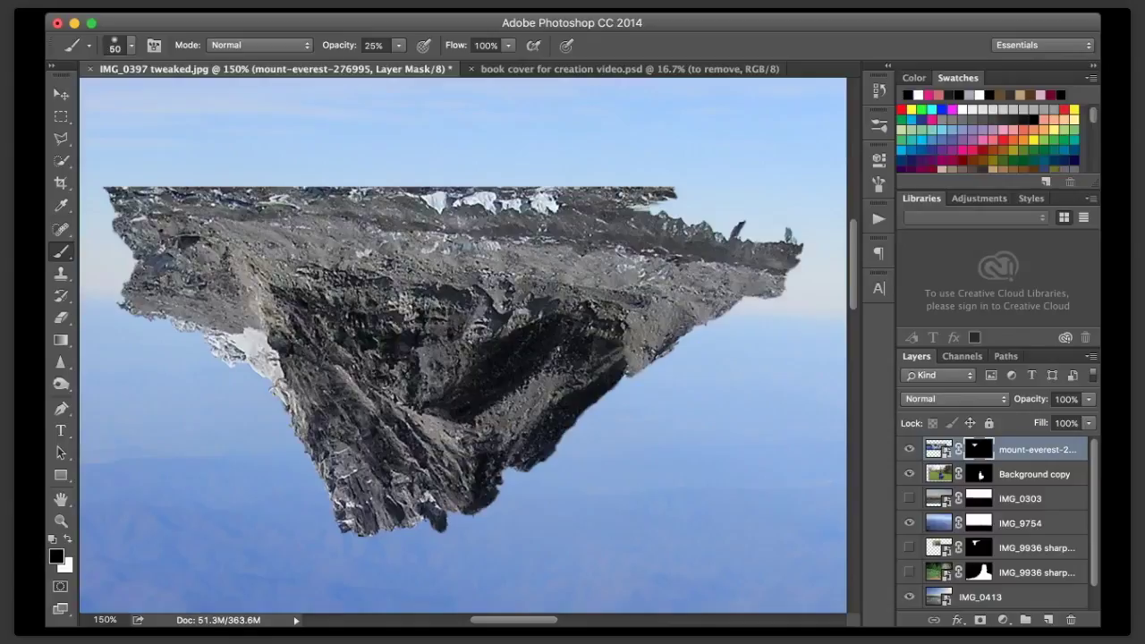
pyautogui.moveTo(271, 215); pyautogui.dragTo(447, 449)
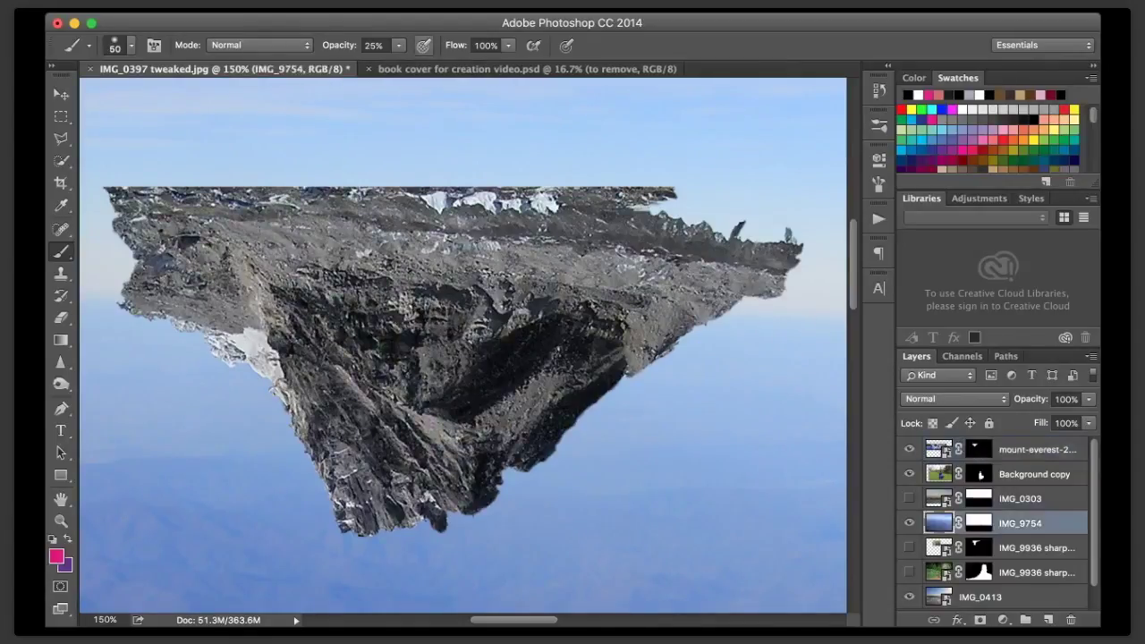
# - Paint a short magenta stroke above the rock on the IMG_9754 image at 100% opacity, and undo it
pyautogui.press('0')
pyautogui.moveTo(209, 158); pyautogui.dragTo(237, 181)
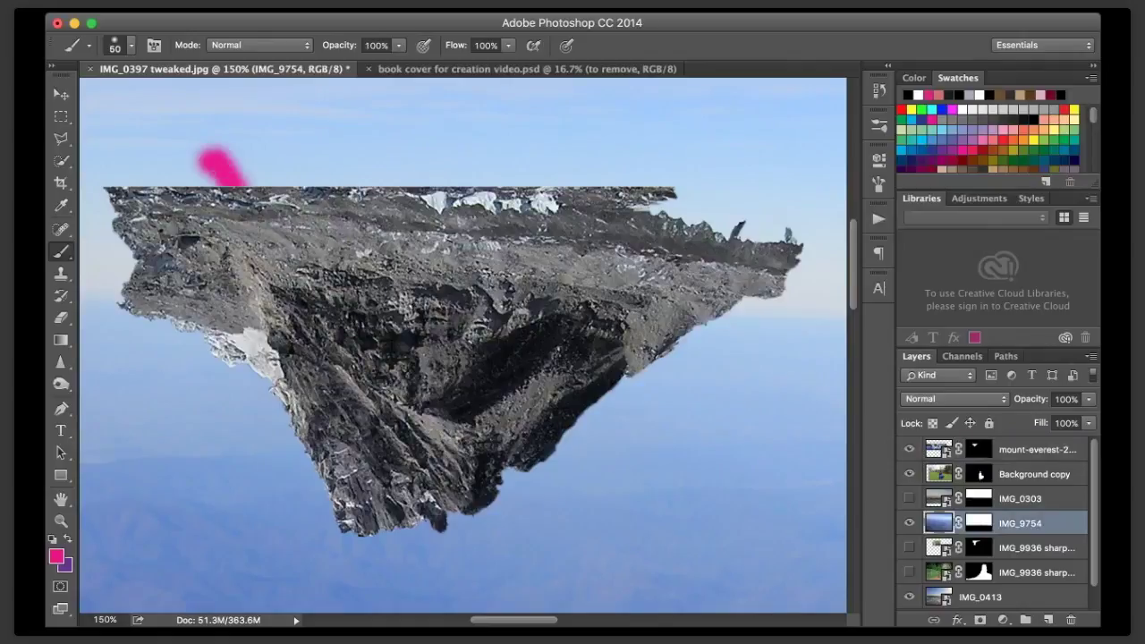
pyautogui.press('super+z')
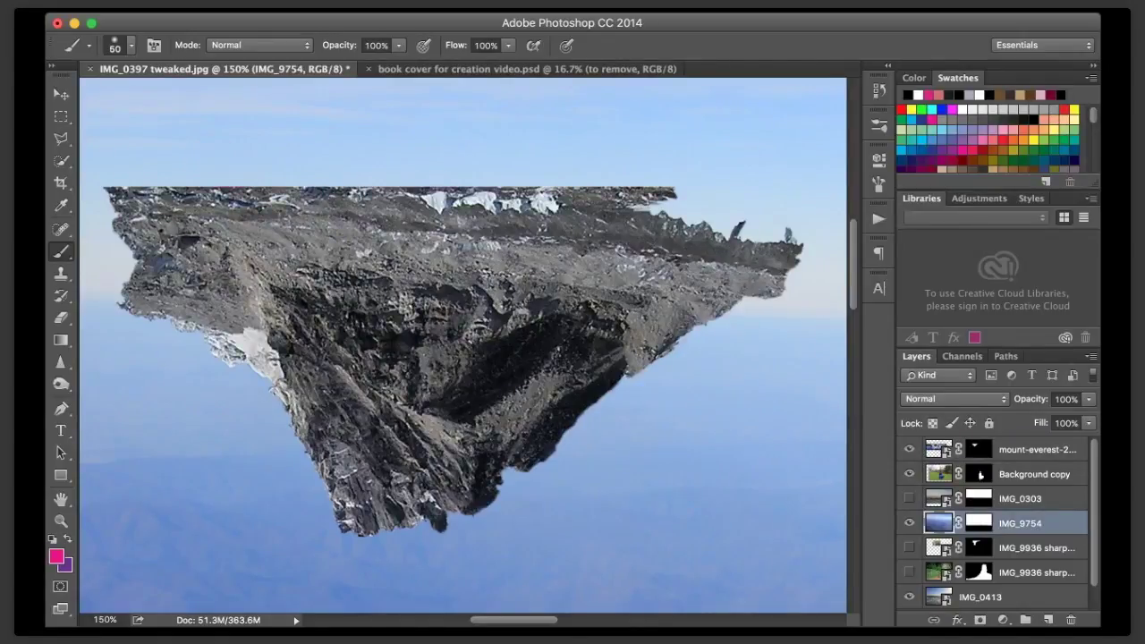
# - Try diagonal black strokes through the rock on the mount-everest mask at 100% opacity, and undo them
pyautogui.click(978, 449)
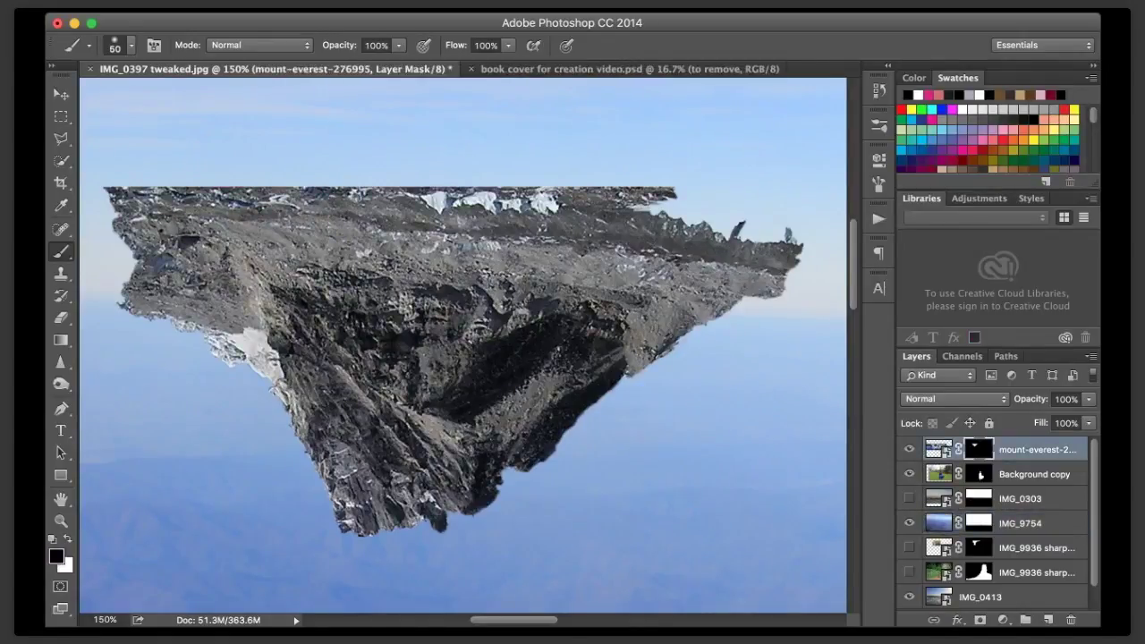
pyautogui.moveTo(254, 190)
pyautogui.mouseDown()
pyautogui.moveTo(347, 336)
pyautogui.moveTo(491, 497)
pyautogui.mouseUp()
pyautogui.moveTo(297, 191)
pyautogui.mouseDown()
pyautogui.moveTo(526, 470)
pyautogui.moveTo(539, 455)
pyautogui.moveTo(346, 229)
pyautogui.mouseUp()
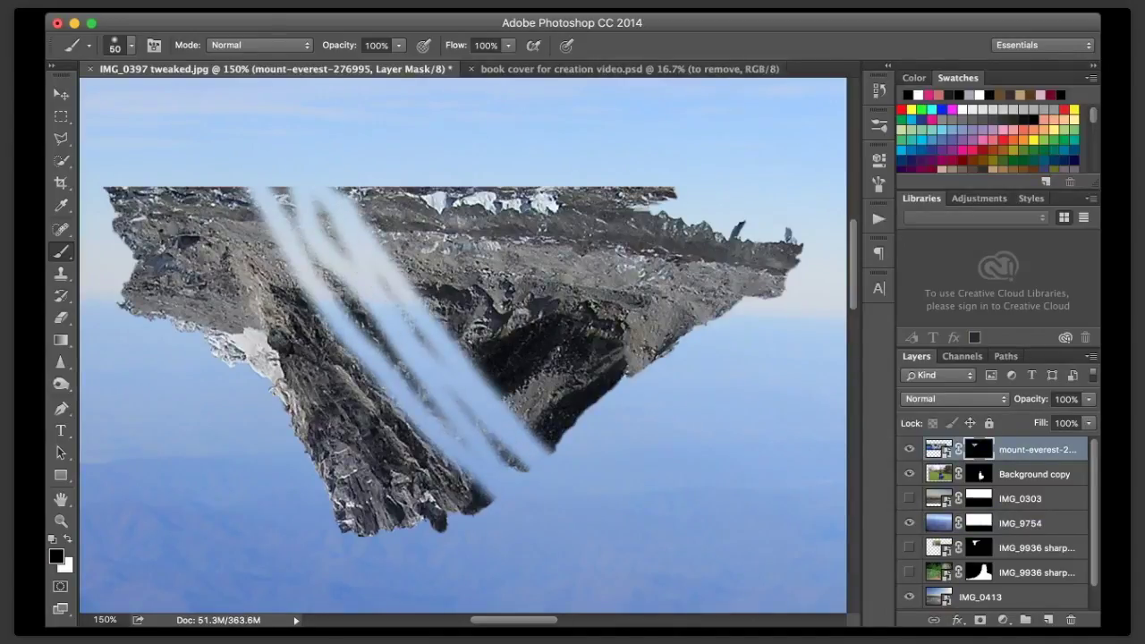
pyautogui.press('super+z')
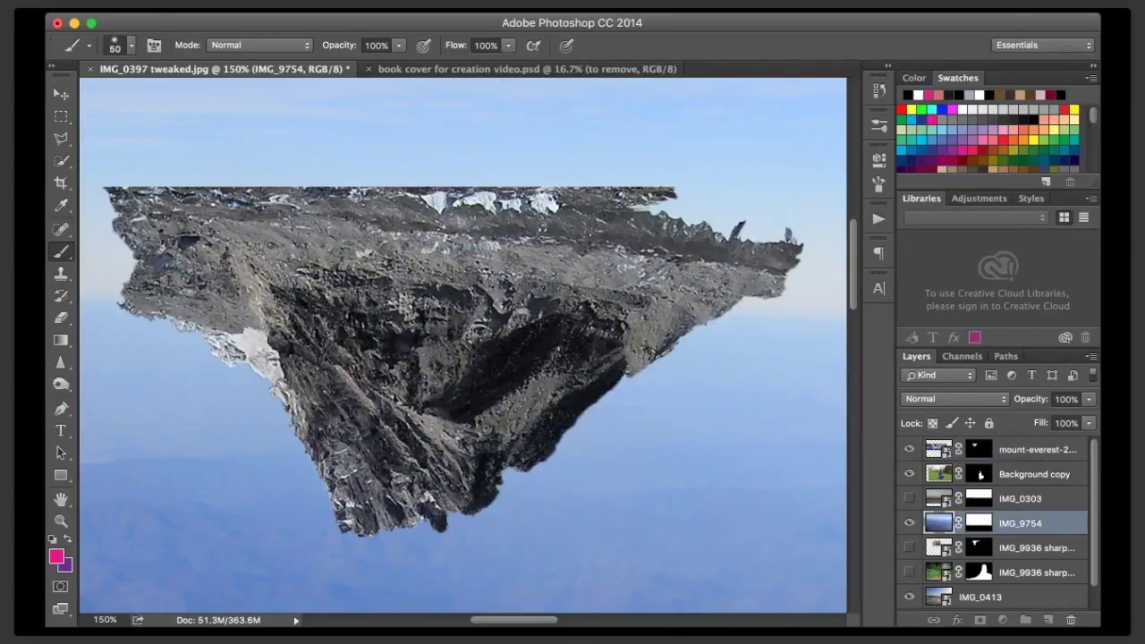
# - Draw a new outline inside the rock's lower-left edge on the mount-everest mask with a 7 px black brush
pyautogui.click(979, 450)
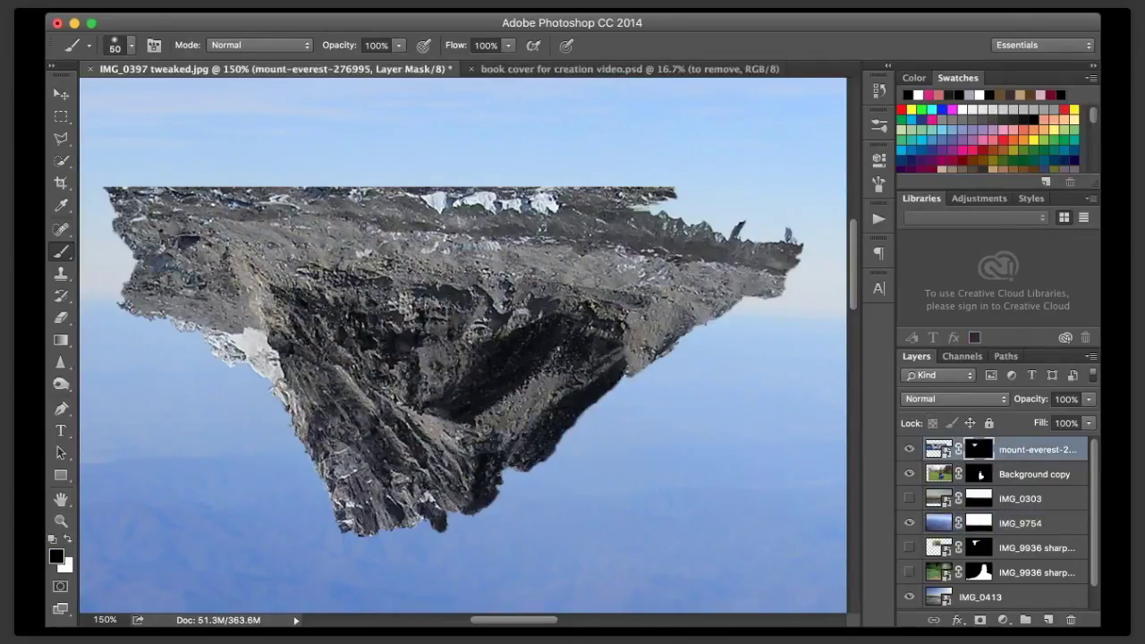
pyautogui.press('[')
pyautogui.press('[')
pyautogui.press('[')
pyautogui.press('[')
pyautogui.press('[')
pyautogui.press('[')
pyautogui.moveTo(136, 263); pyautogui.dragTo(216, 343)
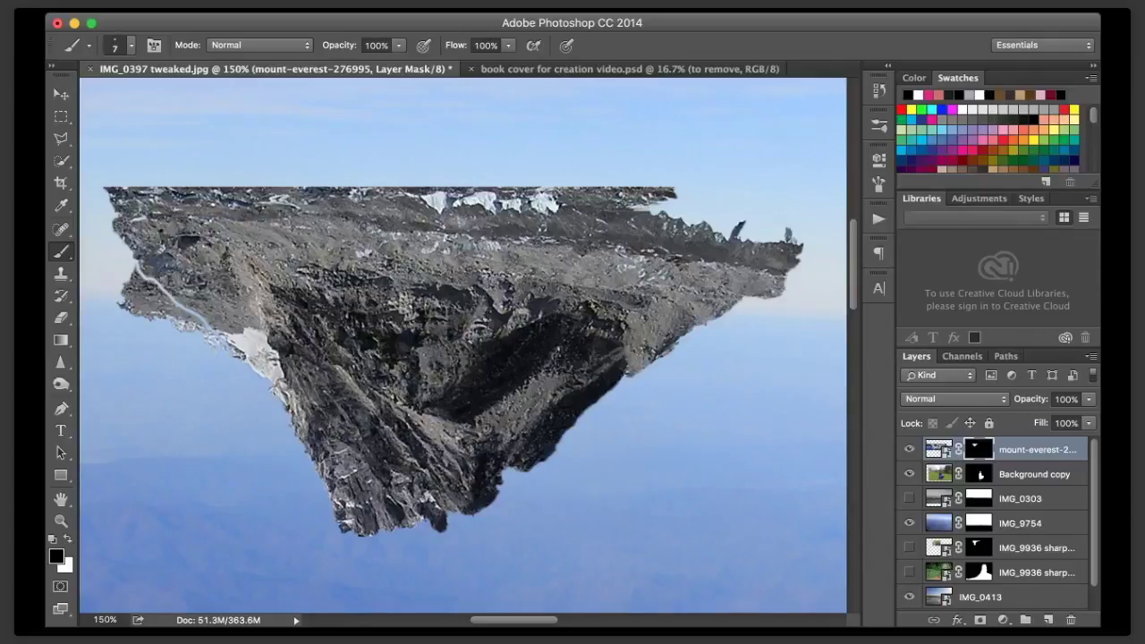
# - Mask out the leftover rock outside the new lower-left outline and clean up the contour in black
pyautogui.press(']')
pyautogui.press(']')
pyautogui.press(']')
pyautogui.press(']')
pyautogui.press(']')
pyautogui.moveTo(118, 306)
pyautogui.mouseDown()
pyautogui.moveTo(145, 310)
pyautogui.moveTo(134, 288)
pyautogui.moveTo(190, 324)
pyautogui.mouseUp()
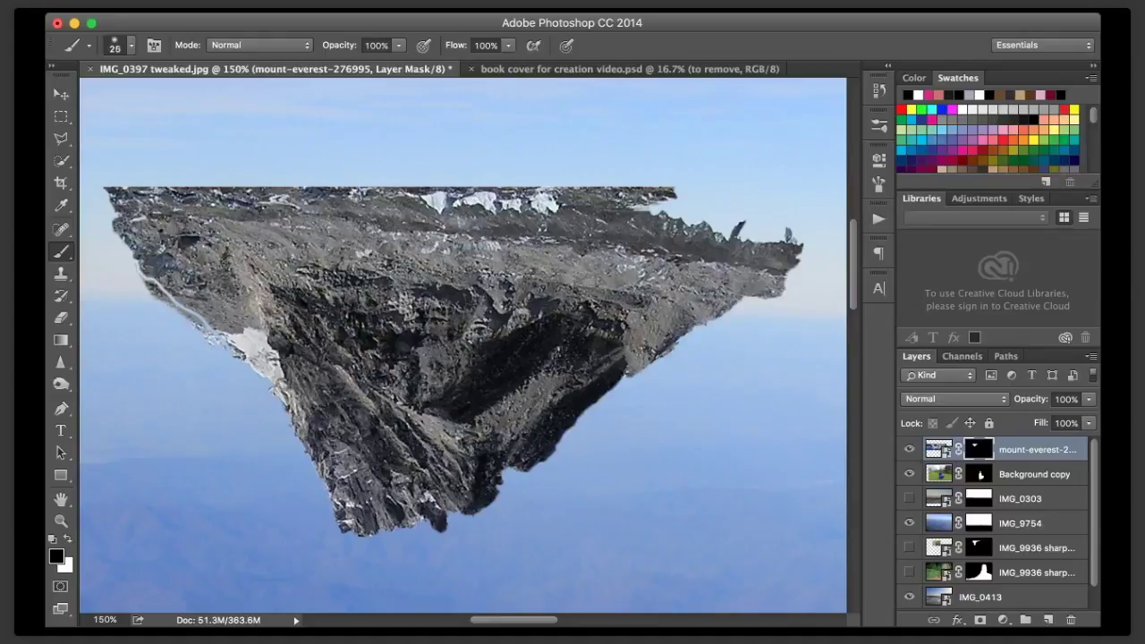
pyautogui.press('[')
pyautogui.press('[')
pyautogui.moveTo(204, 331)
pyautogui.mouseDown()
pyautogui.moveTo(146, 284)
pyautogui.moveTo(162, 295)
pyautogui.mouseUp()
# - Trim the pointed upper-left corner of the rock on its mask with a 6 px black brush
pyautogui.press('[')
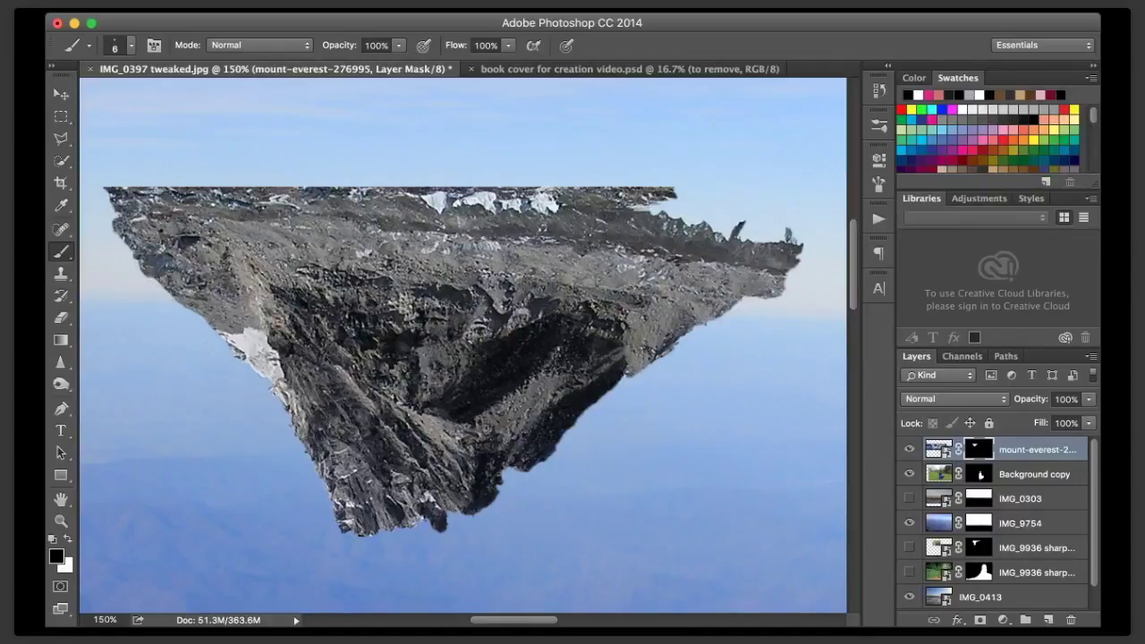
pyautogui.moveTo(109, 188); pyautogui.dragTo(110, 195)
pyautogui.moveTo(116, 206)
pyautogui.mouseDown()
pyautogui.moveTo(119, 188)
pyautogui.moveTo(117, 199)
pyautogui.mouseUp()
# - Restore the missing rock and snow along the upper-right edge of the mount-everest mask with a 50 px white brush
pyautogui.press('x')
pyautogui.press(']')
pyautogui.press(']')
pyautogui.press(']')
pyautogui.press(']')
pyautogui.press(']')
pyautogui.press(']')
pyautogui.press(']')
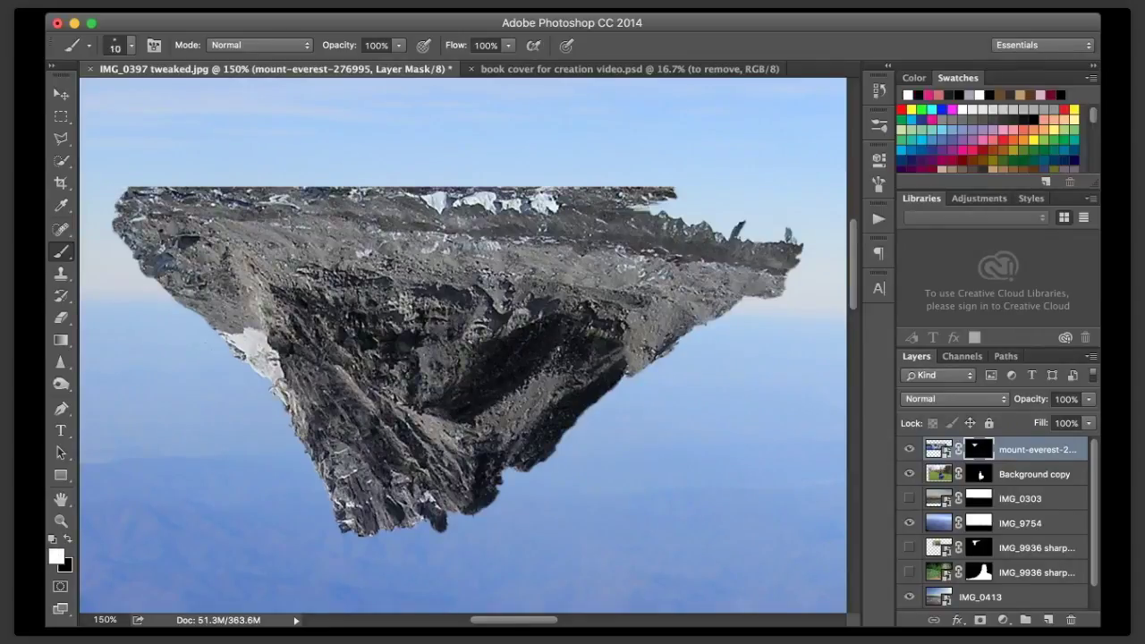
pyautogui.press(']')
pyautogui.moveTo(649, 205)
pyautogui.mouseDown()
pyautogui.moveTo(791, 231)
pyautogui.moveTo(761, 212)
pyautogui.moveTo(698, 203)
pyautogui.moveTo(803, 193)
pyautogui.mouseUp()
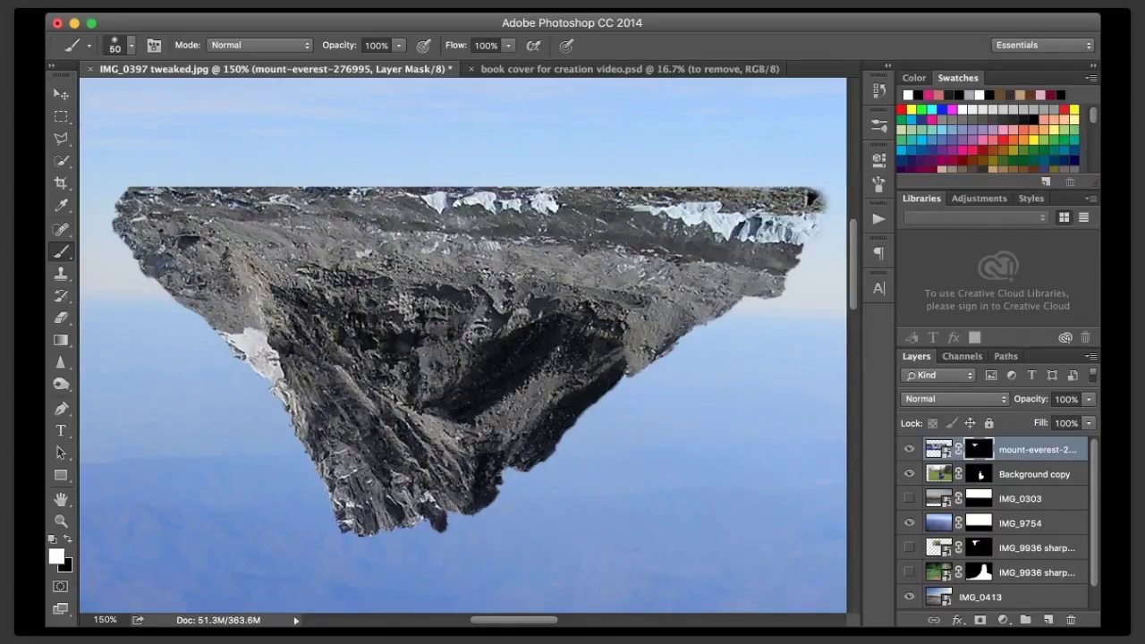
# - Trim the blurry upper-right corner of the rock on the mount-everest mask with a 5 px black brush
pyautogui.press('[')
pyautogui.press('[')
pyautogui.press('[')
pyautogui.press('[')
pyautogui.press('[')
pyautogui.press('[')
pyautogui.press('[')
pyautogui.press('[')
pyautogui.press('[')
pyautogui.press('x')
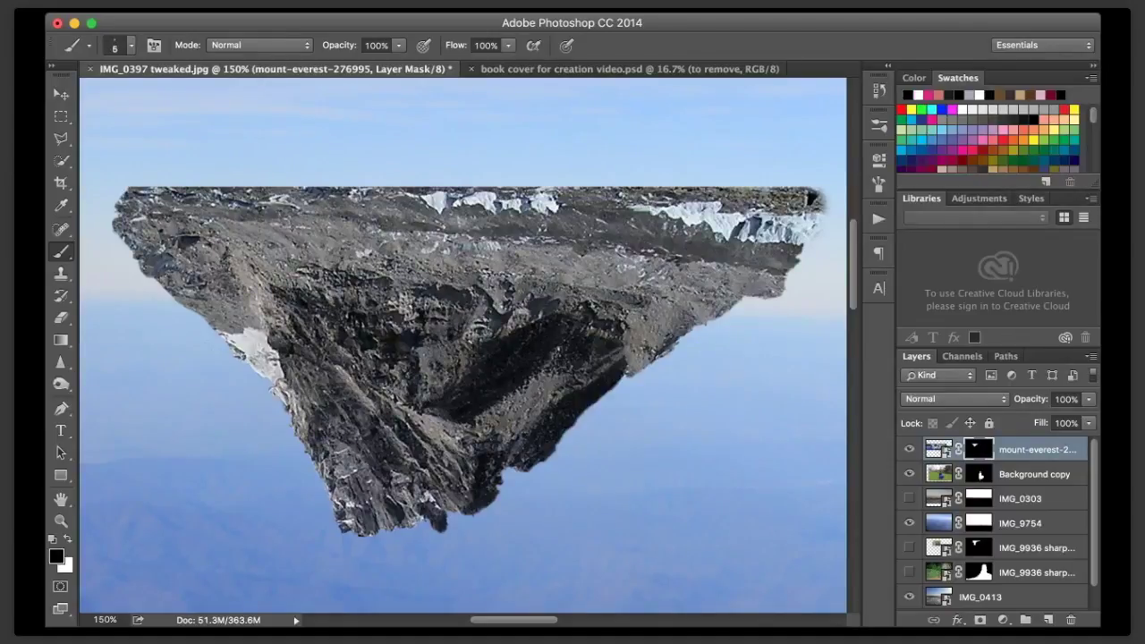
pyautogui.moveTo(827, 210); pyautogui.dragTo(822, 212)
pyautogui.moveTo(823, 208); pyautogui.dragTo(820, 193)
pyautogui.moveTo(816, 195); pyautogui.dragTo(819, 204)
# - Duplicate the mount-everest layer, hide the original and make the copy's mask active for editing
pyautogui.press('super+j')
pyautogui.click(910, 474)
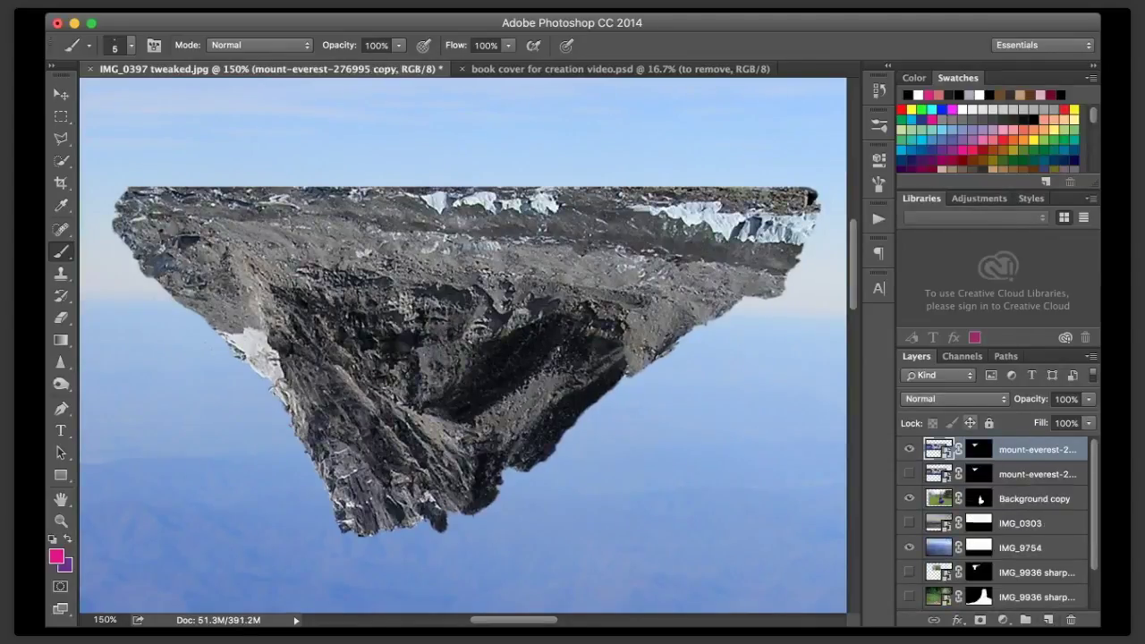
pyautogui.click(978, 449)
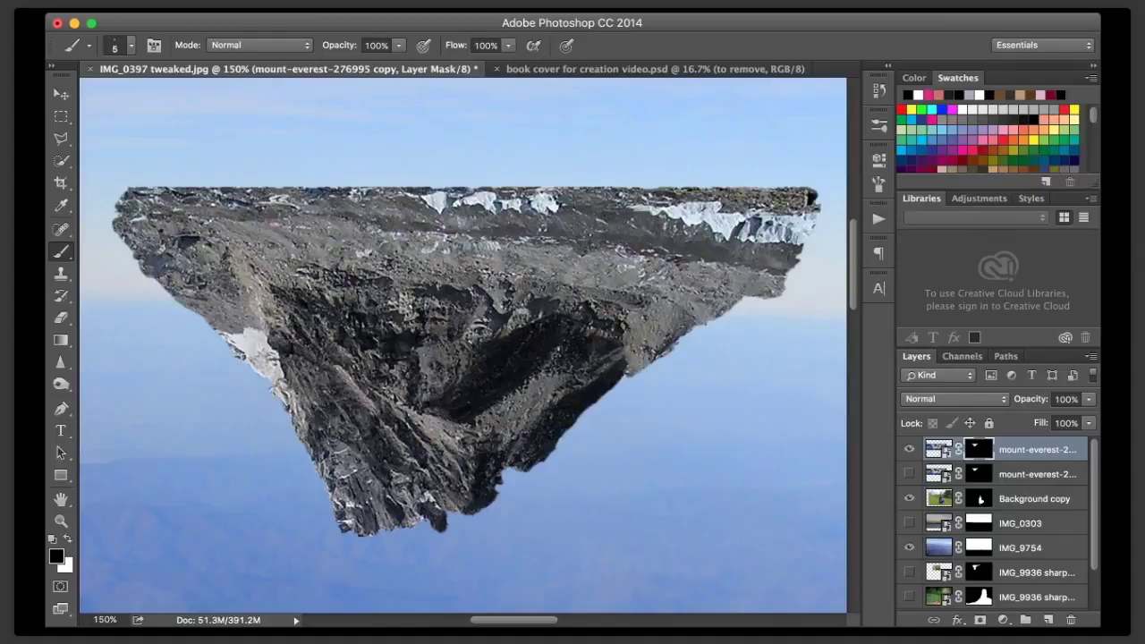
# - Place the chateau-1075857 image as a new layer and move it over the floating rock
pyautogui.scroll(3, 463, 399)
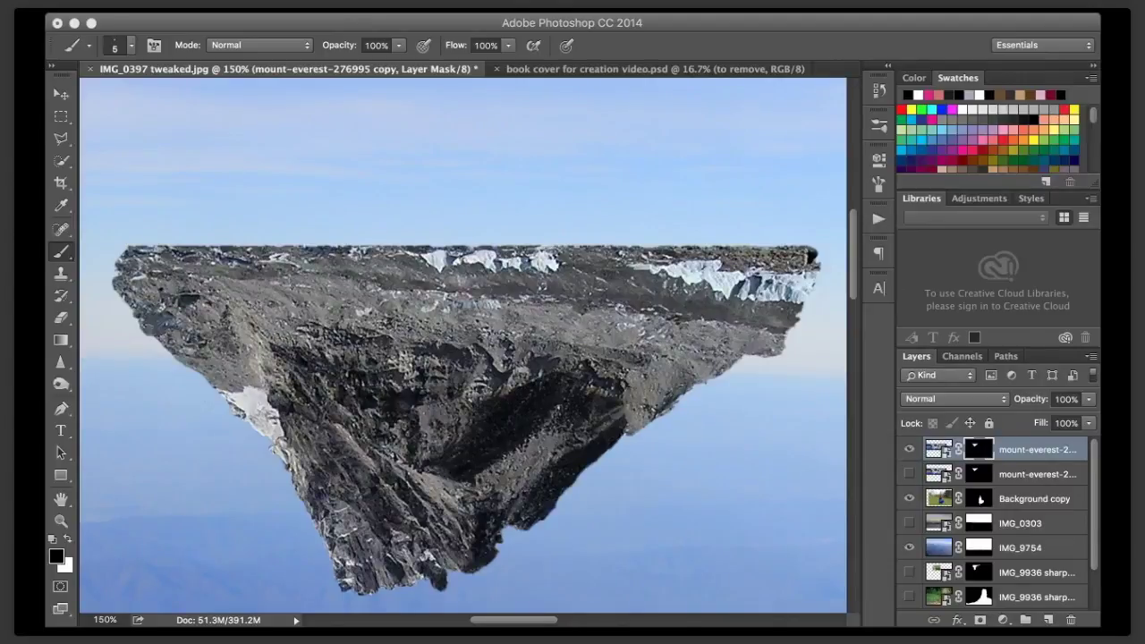
pyautogui.click(138, 620)
pyautogui.click(106, 620)
pyautogui.write('33')
pyautogui.press('Return')
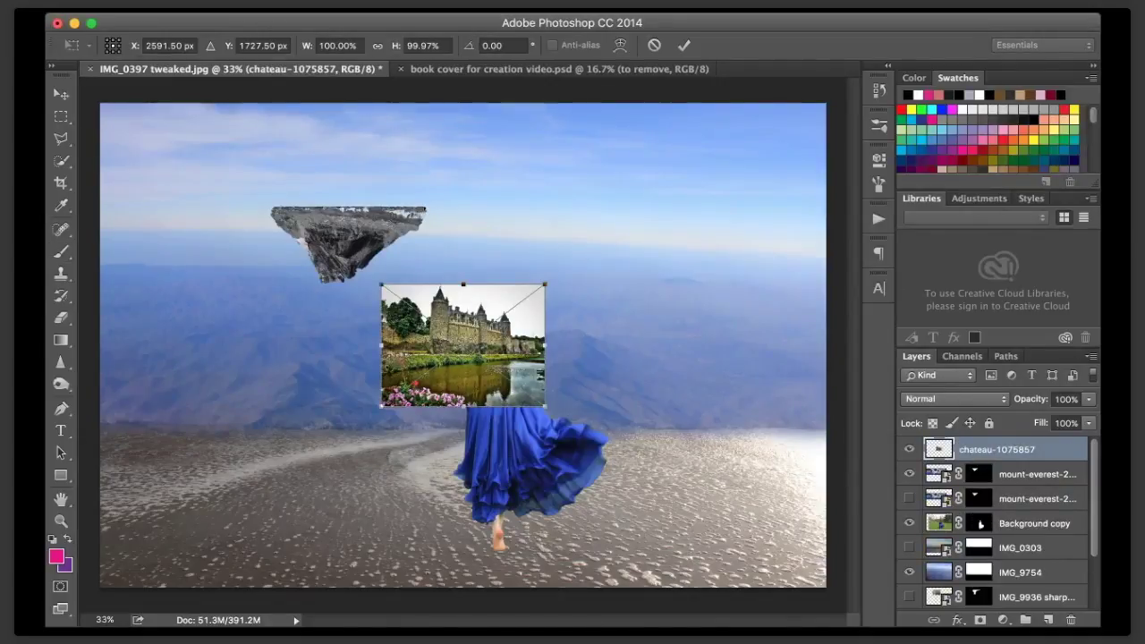
pyautogui.press('Return')
pyautogui.press('v')
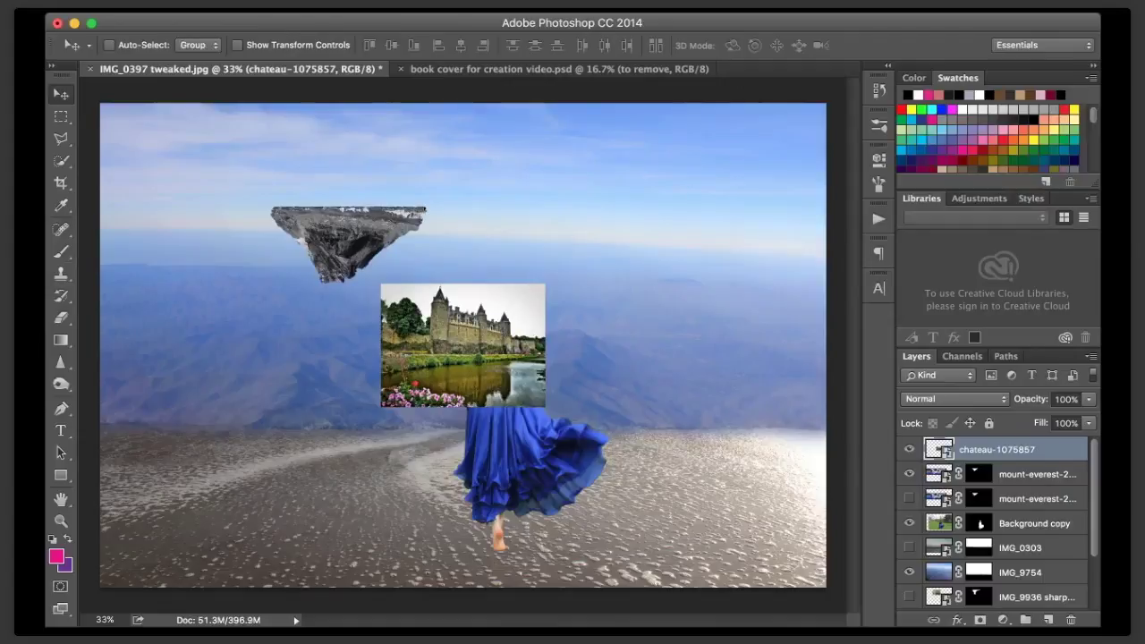
pyautogui.moveTo(463, 345); pyautogui.dragTo(348, 206)
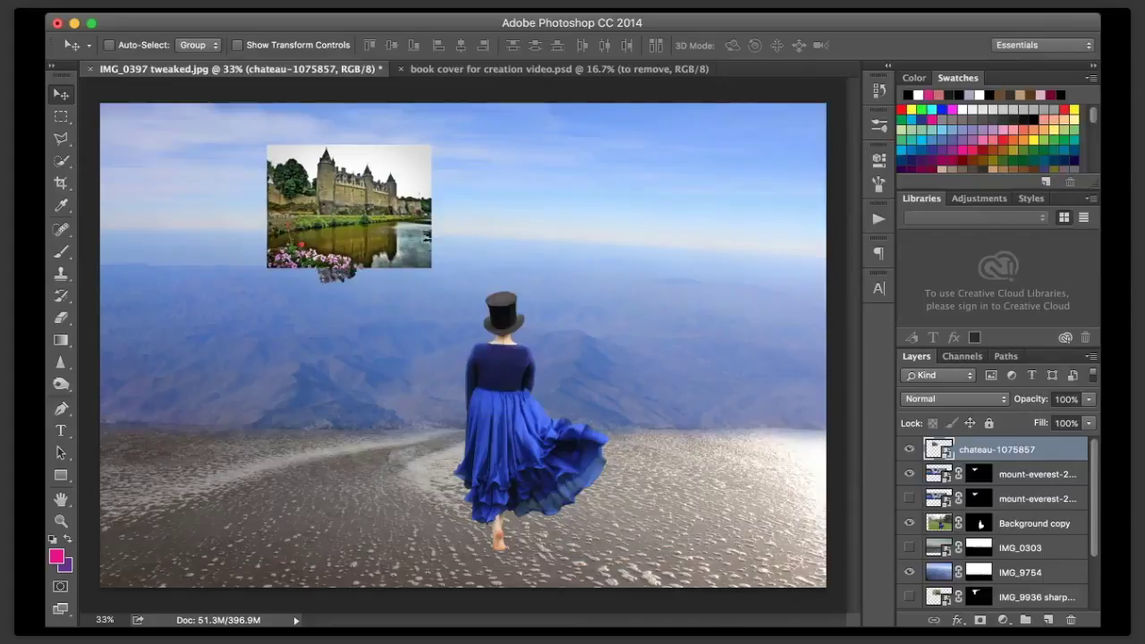
# - Select the castle with its walls and trees using an 8 px Quick Selection brush, and mask the chateau layer to that selection
pyautogui.press('Return')
pyautogui.write('90')
pyautogui.press('Return')
pyautogui.scroll(10, 462, 345)
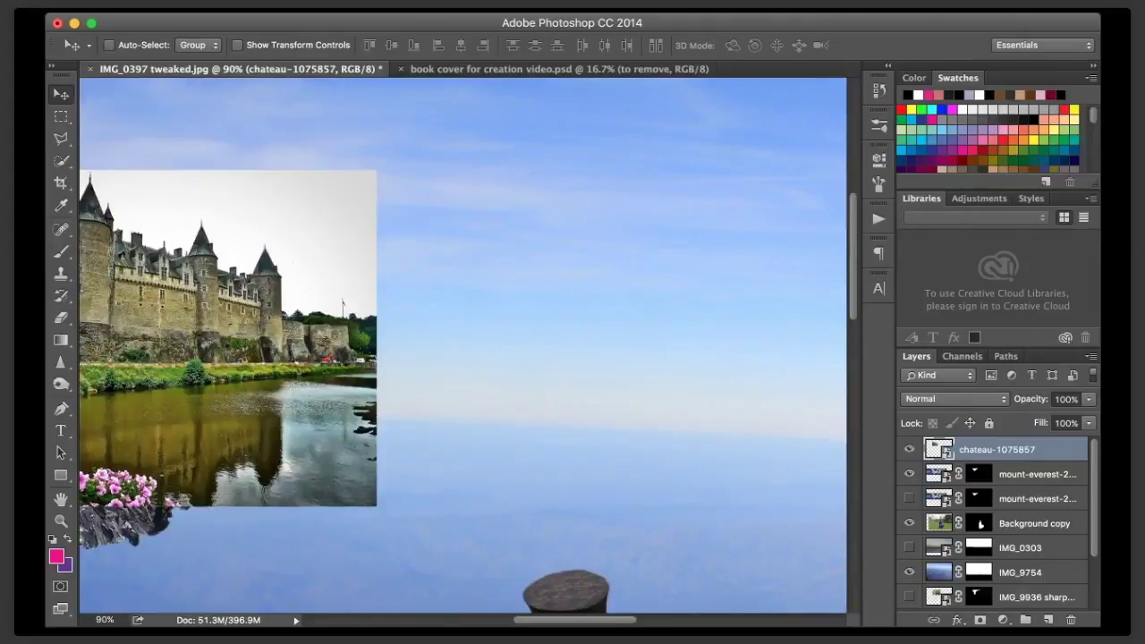
pyautogui.hscroll(-5, 462, 345)
pyautogui.press('w')
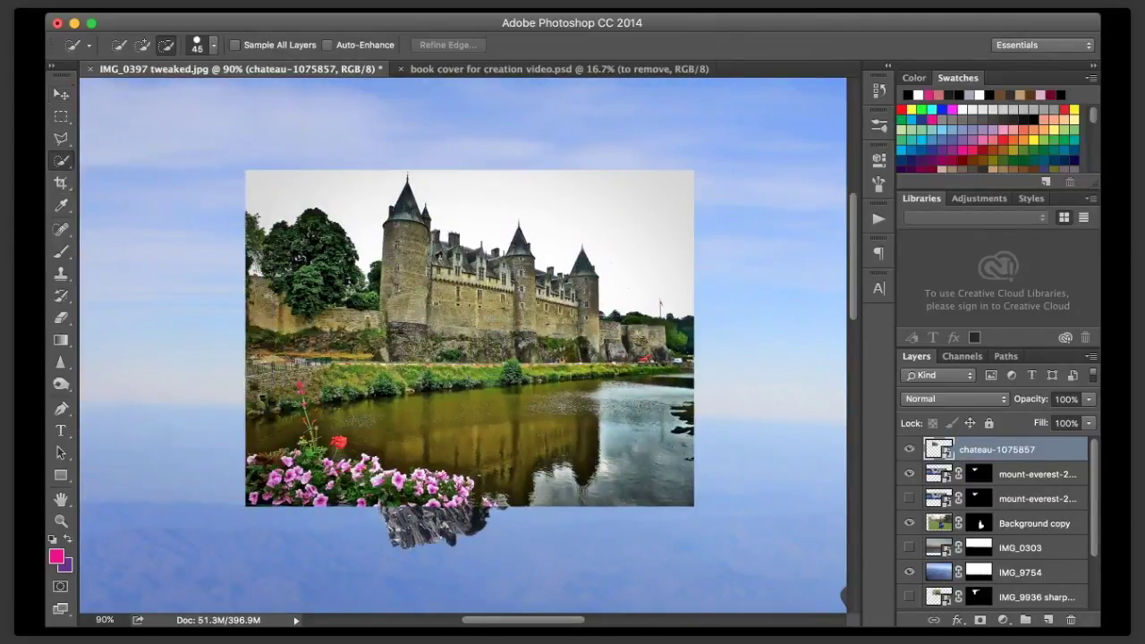
pyautogui.press('[')
pyautogui.press('[')
pyautogui.press('[')
pyautogui.press('[')
pyautogui.moveTo(407, 259); pyautogui.dragTo(410, 295)
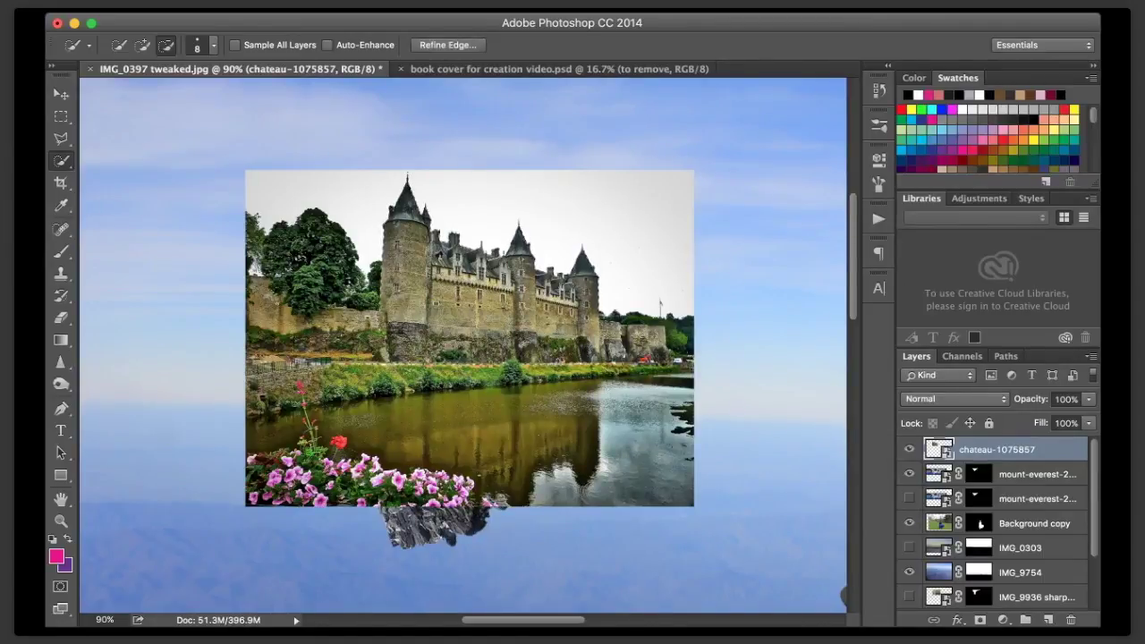
pyautogui.press('alt')
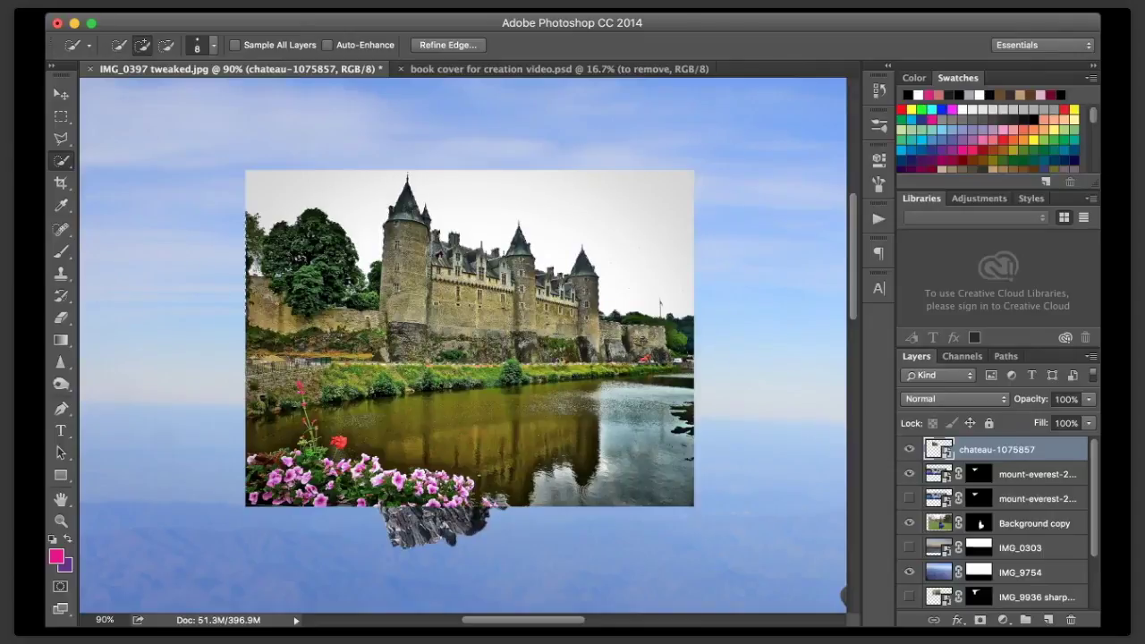
pyautogui.click(979, 619)
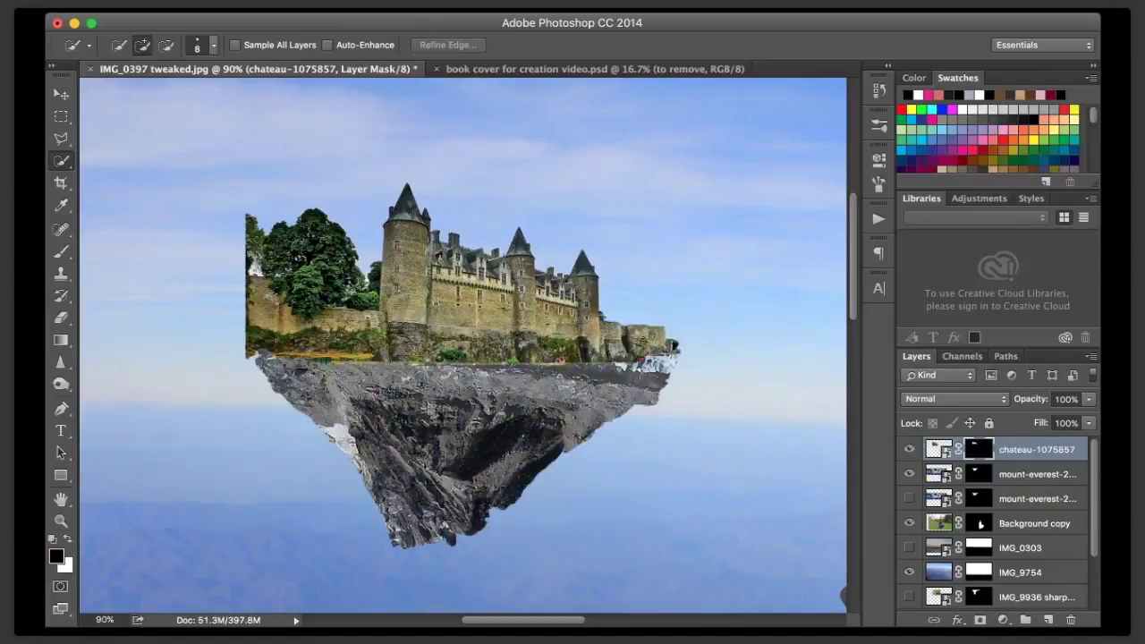
# - Scale the masked castle to about 89.5% and move it onto the top of the floating rock
pyautogui.press('v')
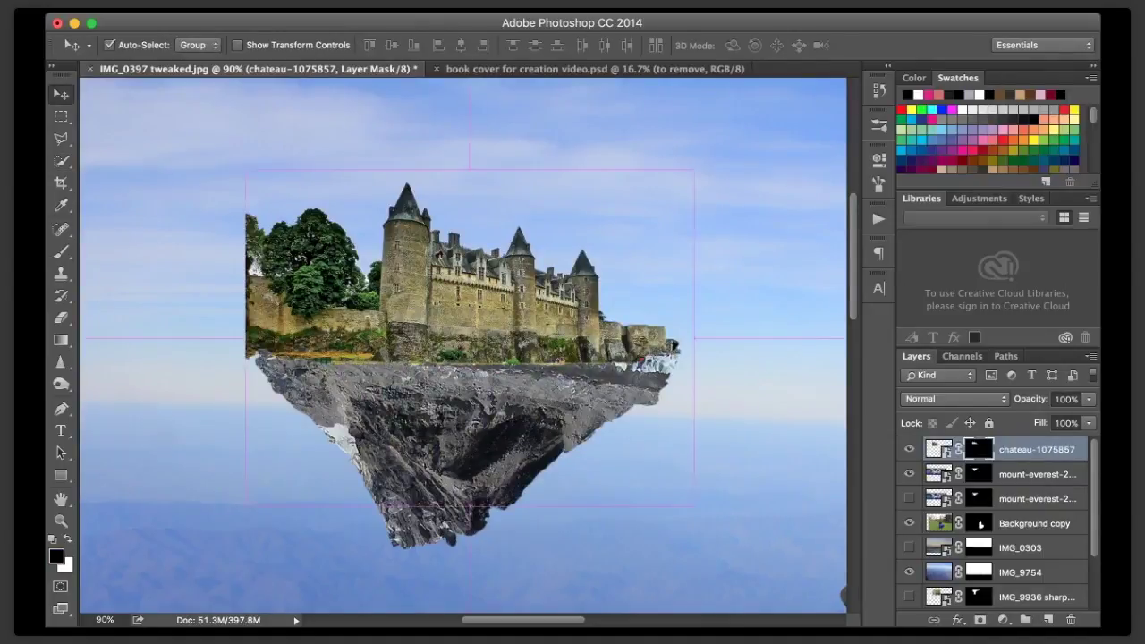
pyautogui.press('super+t')
pyautogui.moveTo(693, 170); pyautogui.dragTo(647, 205)
pyautogui.press('Return')
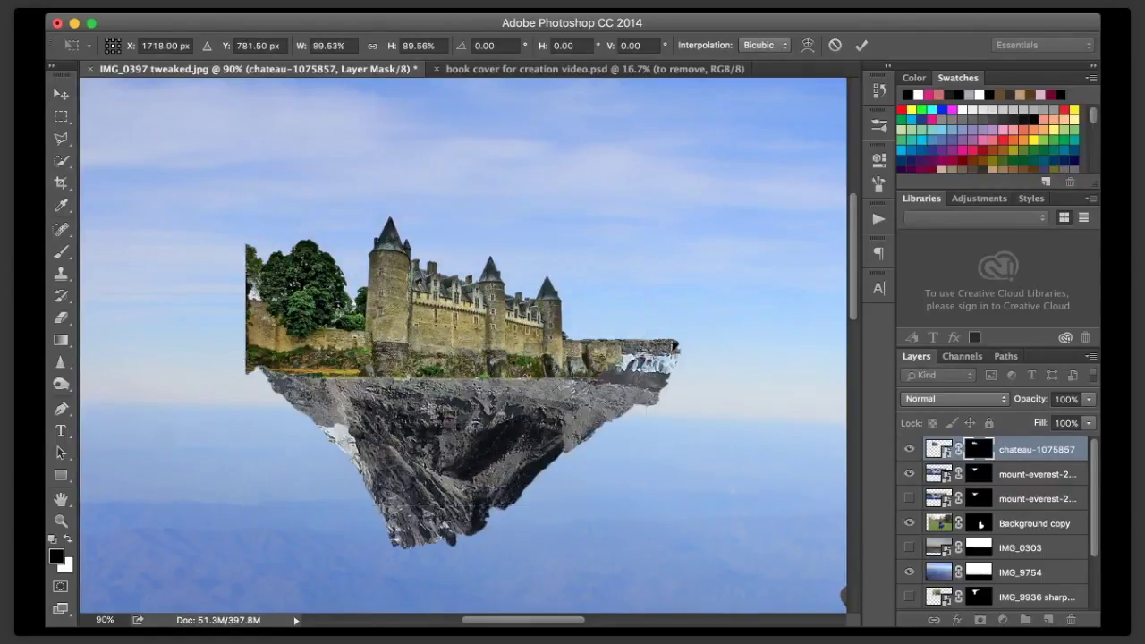
pyautogui.moveTo(453, 330); pyautogui.dragTo(502, 301)
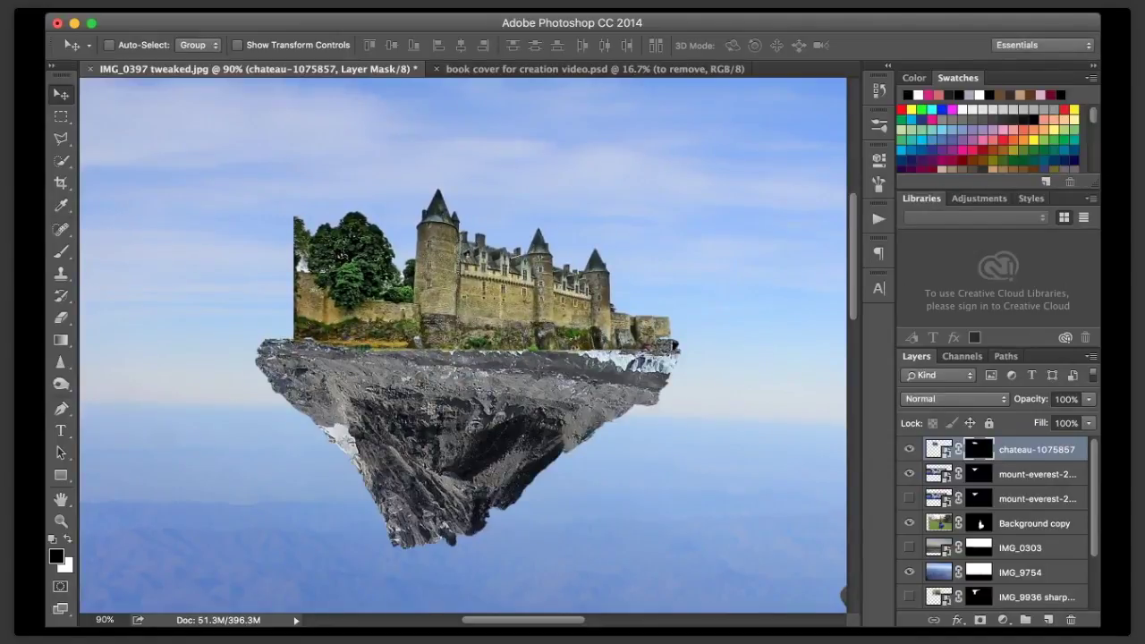
# - Mask out the cut-off tree at the castle's far left edge with a 25 px black brush
pyautogui.press('b')
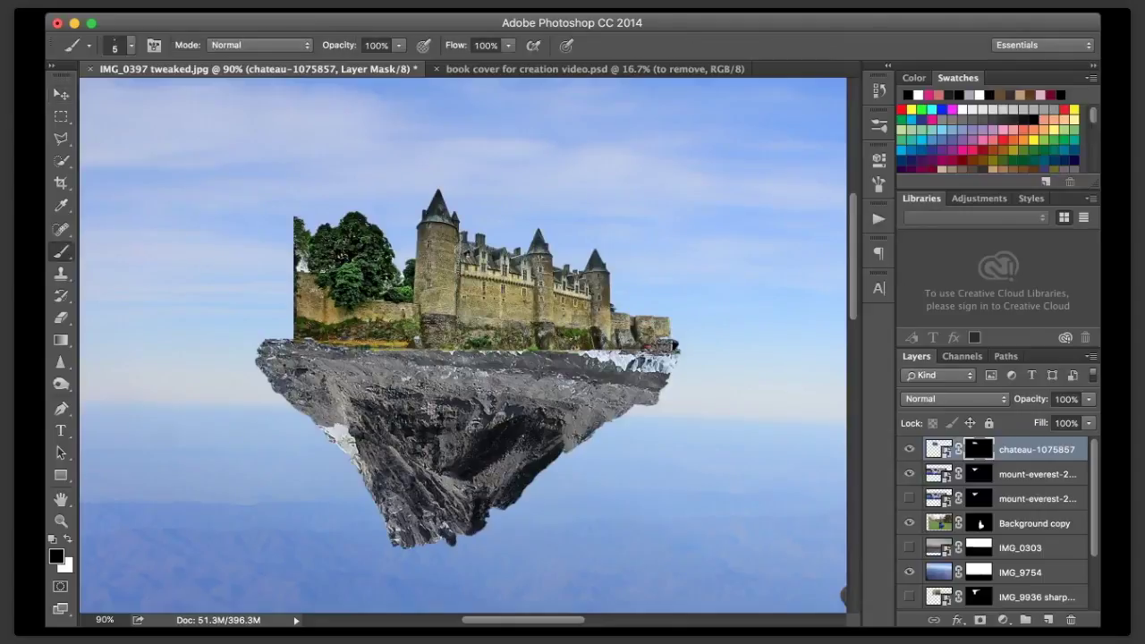
pyautogui.press(']')
pyautogui.press(']')
pyautogui.moveTo(308, 231)
pyautogui.mouseDown()
pyautogui.moveTo(306, 272)
pyautogui.moveTo(303, 228)
pyautogui.mouseUp()
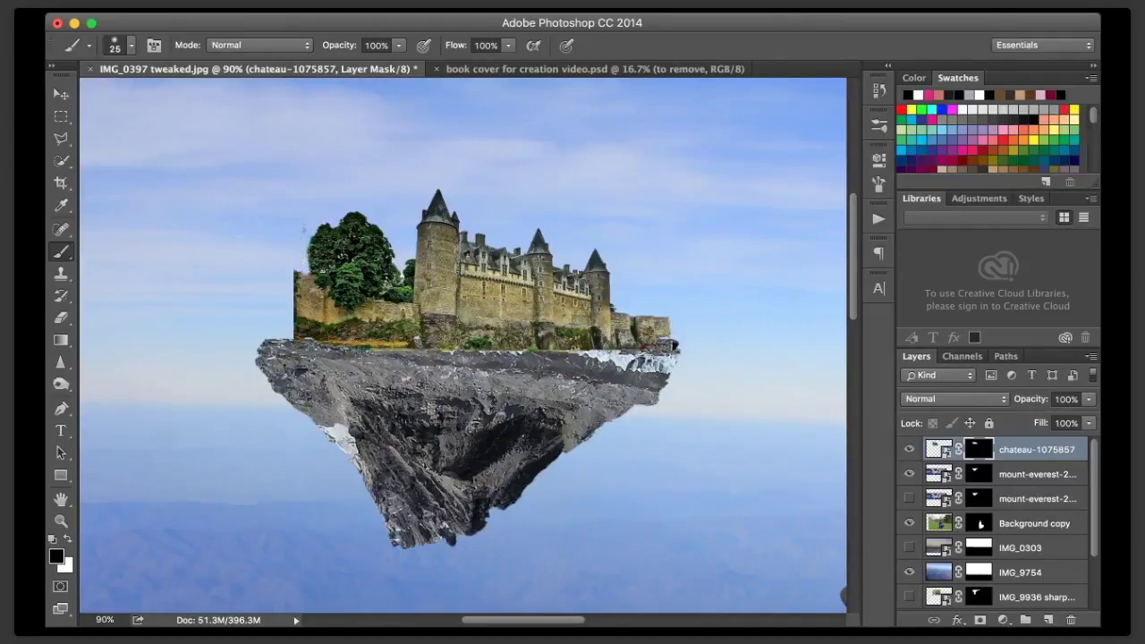
# - Clean up the castle mask's left side and mask out the low wall section at its right end with an 8 px brush
pyautogui.press('[')
pyautogui.press('[')
pyautogui.press('x')
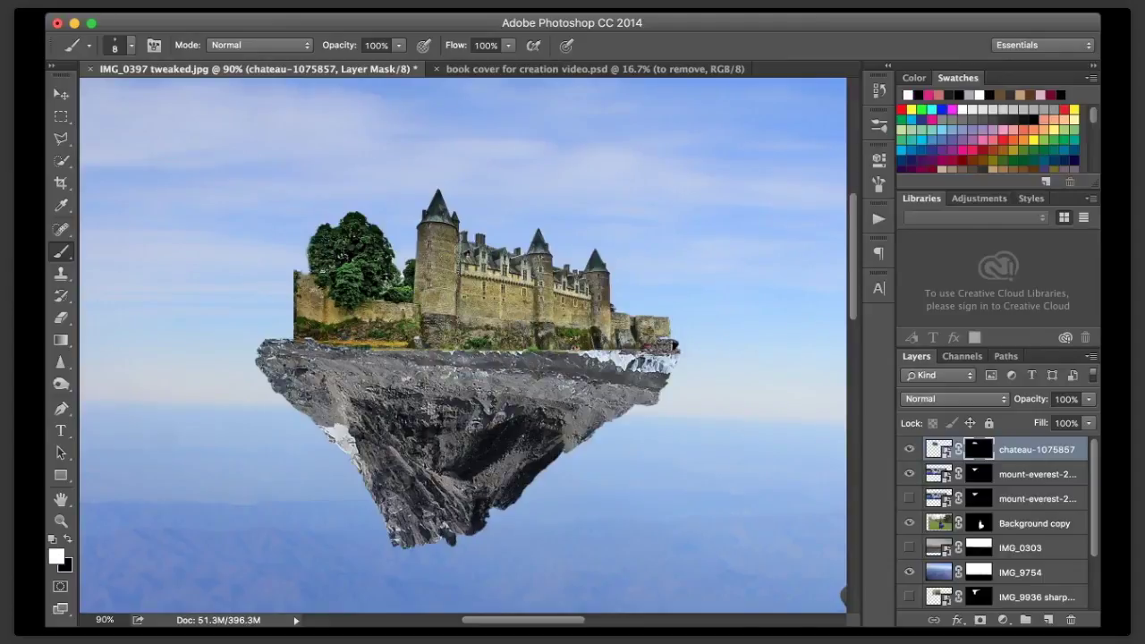
pyautogui.press('x')
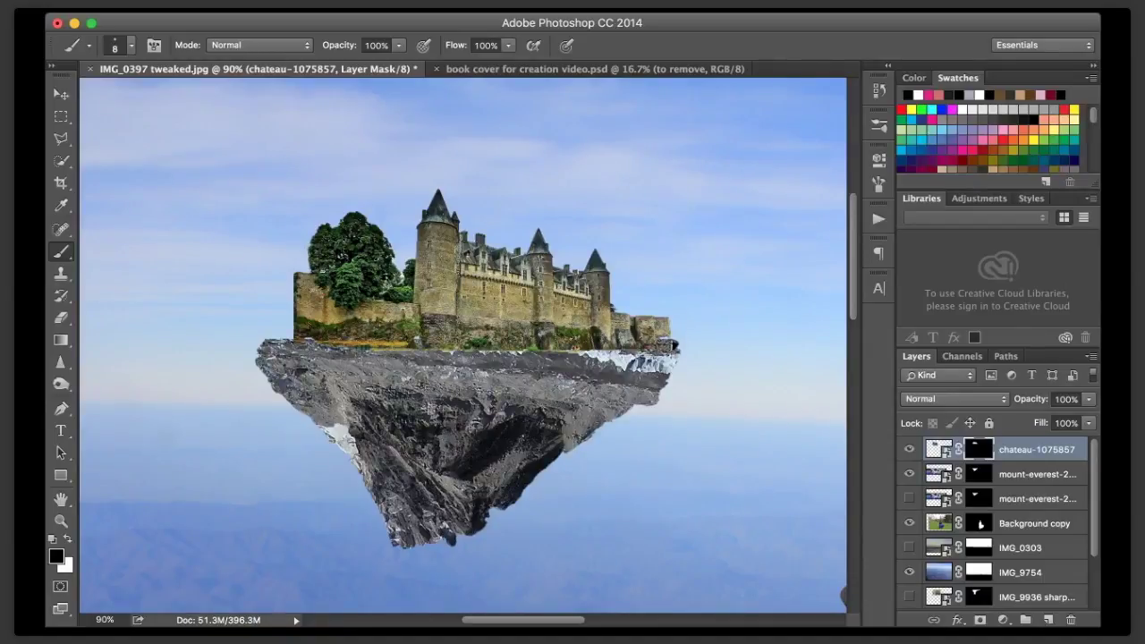
pyautogui.moveTo(633, 319); pyautogui.dragTo(637, 340)
pyautogui.moveTo(632, 318)
pyautogui.mouseDown()
pyautogui.moveTo(641, 331)
pyautogui.moveTo(661, 321)
pyautogui.moveTo(667, 330)
pyautogui.mouseUp()
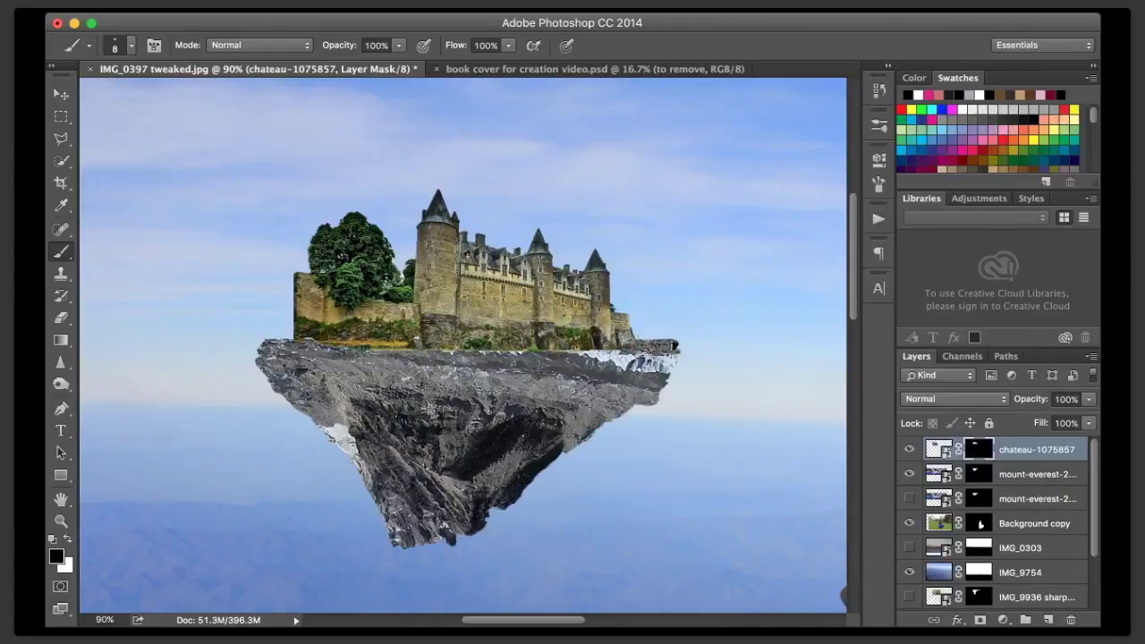
# - Move the chateau layer beneath the mount-everest copy and view the whole composite at 33%
pyautogui.moveTo(1036, 450); pyautogui.dragTo(1037, 485)
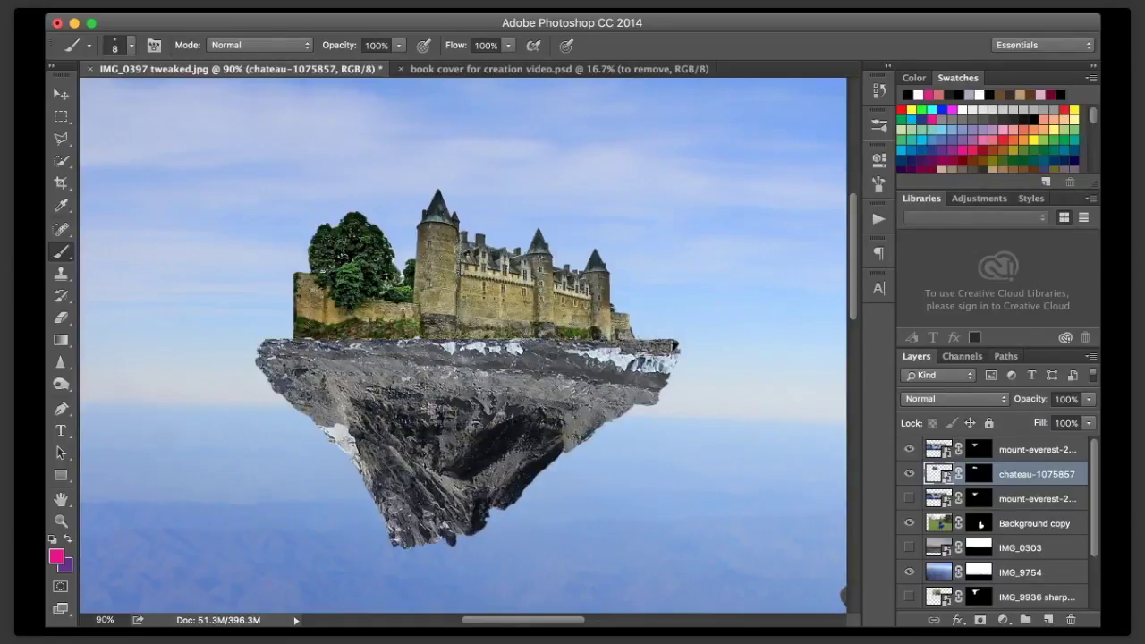
pyautogui.doubleClick(105, 620)
pyautogui.write('33')
pyautogui.press('Return')
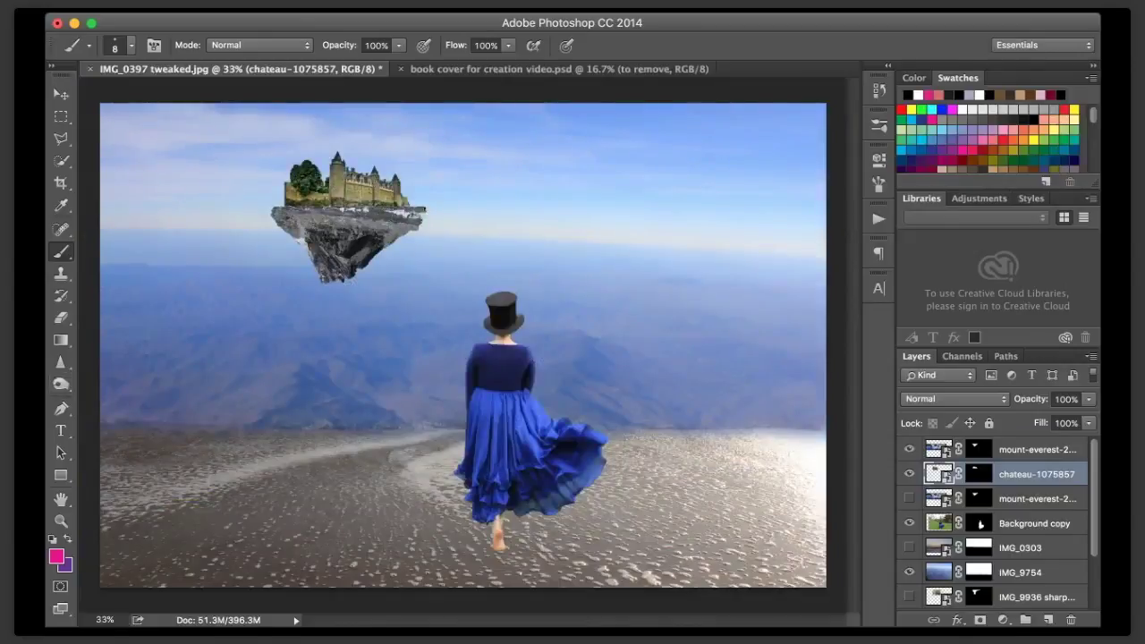
# - Add a new layer above the rock copy, sketch a pink arrow at the castle and a zigzag over the woman, and undo both marks
pyautogui.click(1037, 450)
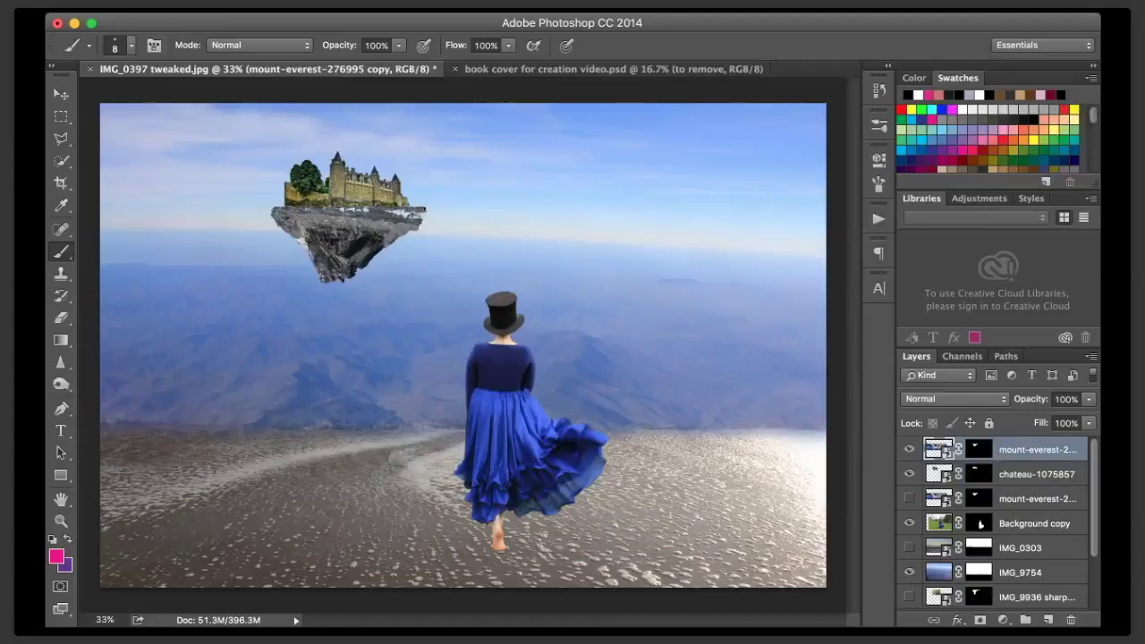
pyautogui.press('alt+shift+super+n')
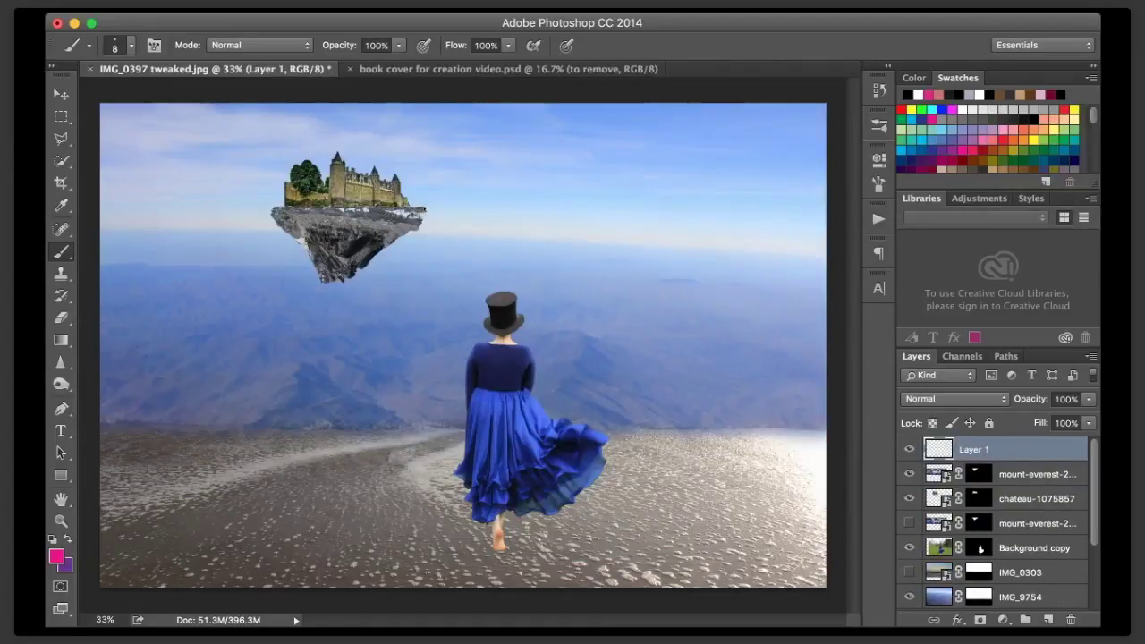
pyautogui.moveTo(476, 156)
pyautogui.mouseDown()
pyautogui.moveTo(421, 188)
pyautogui.moveTo(450, 188)
pyautogui.mouseUp()
pyautogui.moveTo(514, 315)
pyautogui.mouseDown()
pyautogui.moveTo(564, 470)
pyautogui.moveTo(640, 528)
pyautogui.moveTo(759, 530)
pyautogui.mouseUp()
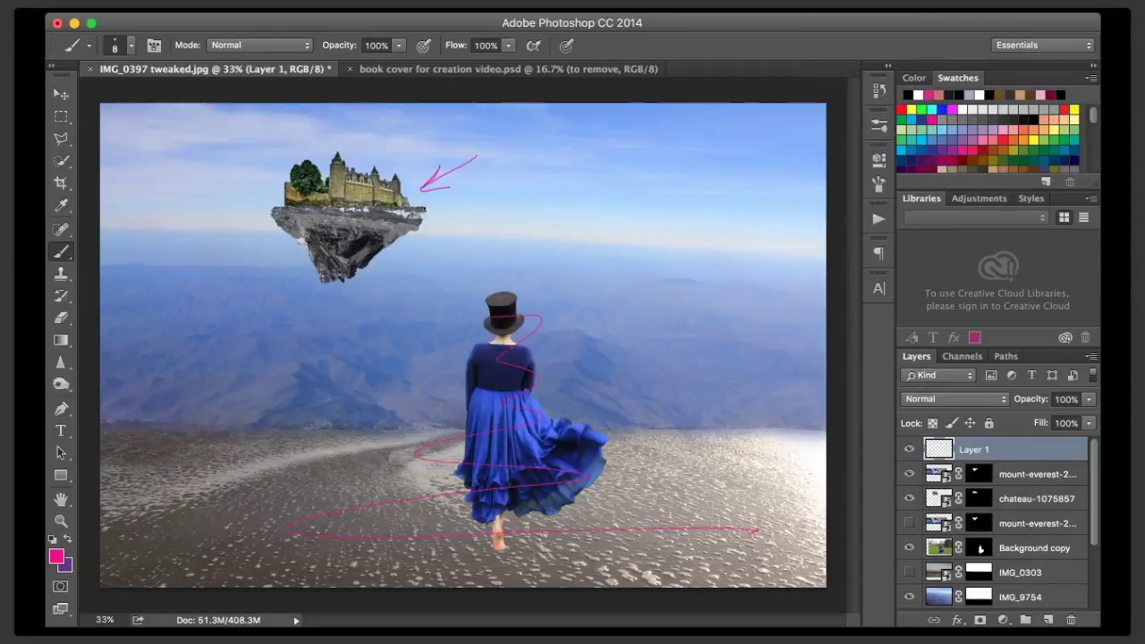
pyautogui.press('super+z')
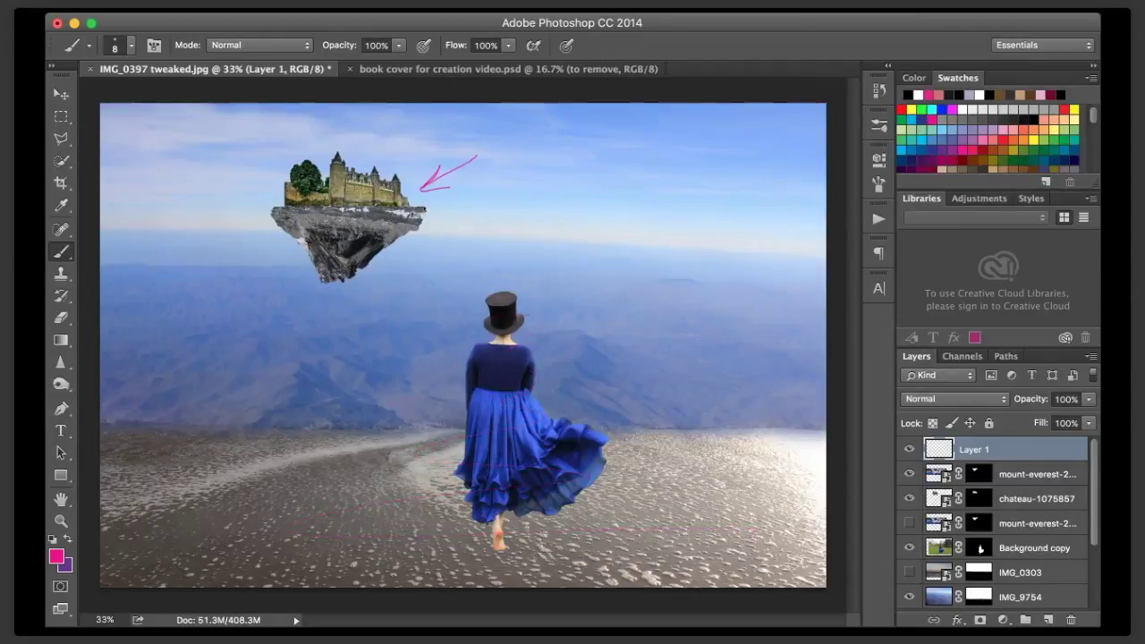
pyautogui.hotkey('ctrl', 'z')
# - Annotate the composite in pink with an arrow beside the woman, a ground line at her foot, and circles on the beach, mountains, rock and woman
pyautogui.moveTo(607, 213)
pyautogui.mouseDown()
pyautogui.moveTo(554, 324)
pyautogui.moveTo(567, 324)
pyautogui.mouseUp()
pyautogui.moveTo(479, 538); pyautogui.dragTo(396, 540)
pyautogui.moveTo(493, 547)
pyautogui.mouseDown()
pyautogui.moveTo(598, 543)
pyautogui.moveTo(433, 538)
pyautogui.moveTo(597, 537)
pyautogui.mouseUp()
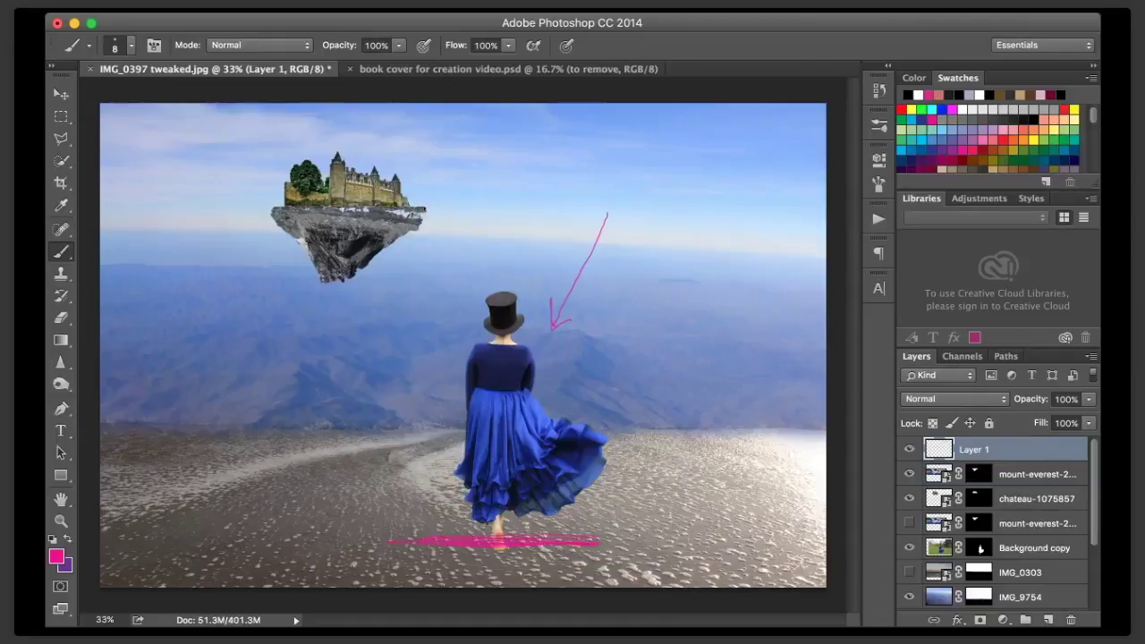
pyautogui.moveTo(648, 447)
pyautogui.mouseDown()
pyautogui.moveTo(670, 450)
pyautogui.moveTo(664, 458)
pyautogui.mouseUp()
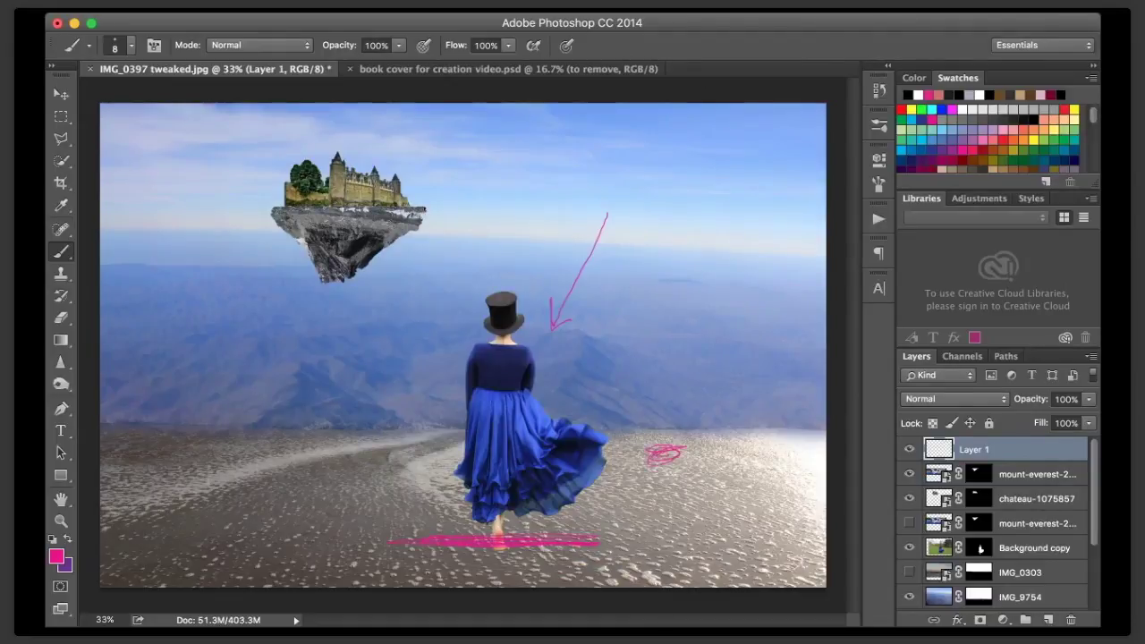
pyautogui.moveTo(399, 442); pyautogui.dragTo(363, 431)
pyautogui.moveTo(425, 311); pyautogui.dragTo(400, 331)
pyautogui.moveTo(353, 215); pyautogui.dragTo(306, 263)
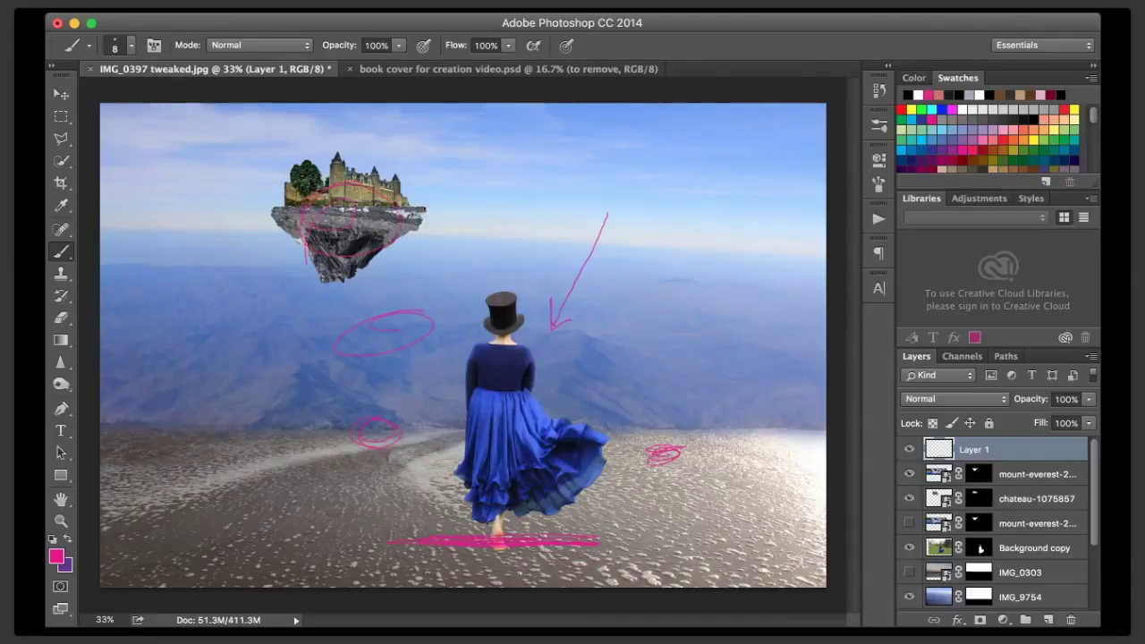
pyautogui.moveTo(498, 288)
pyautogui.mouseDown()
pyautogui.moveTo(458, 465)
pyautogui.moveTo(585, 445)
pyautogui.moveTo(534, 327)
pyautogui.mouseUp()
pyautogui.moveTo(394, 535); pyautogui.dragTo(827, 545)
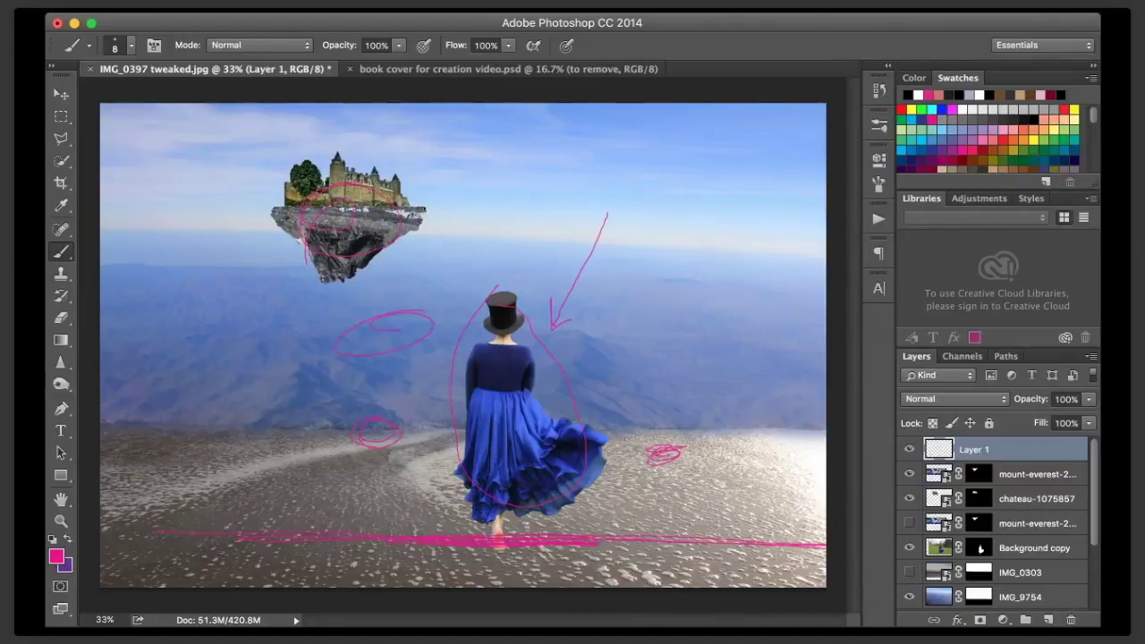
# - Hide and delete the annotation layer with the pink marks
pyautogui.click(910, 449)
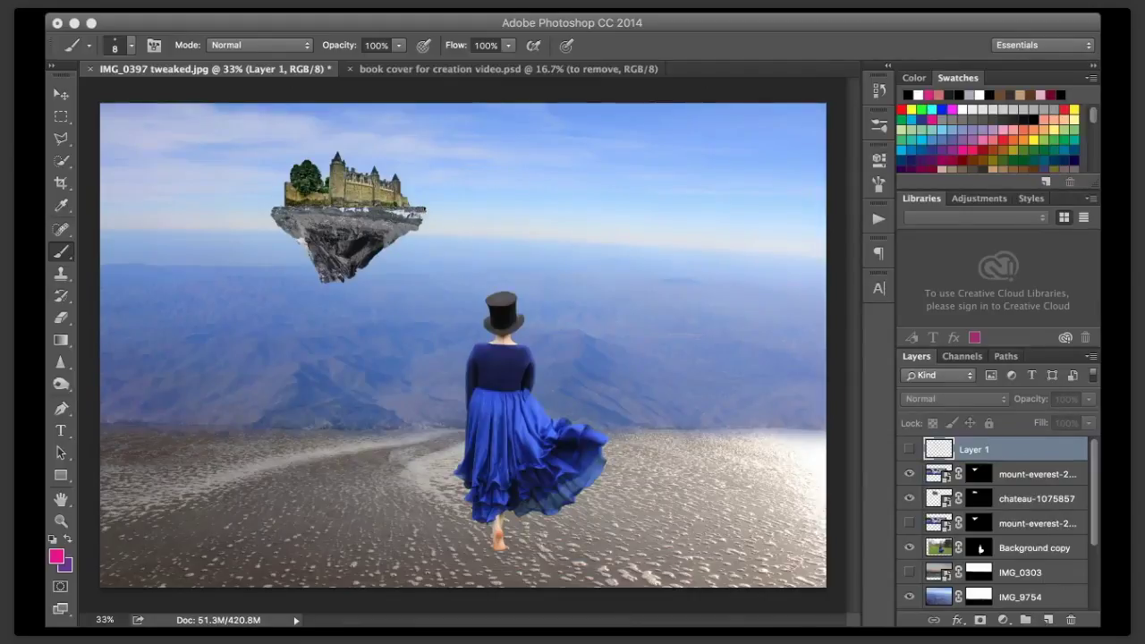
pyautogui.press('super+Tab')
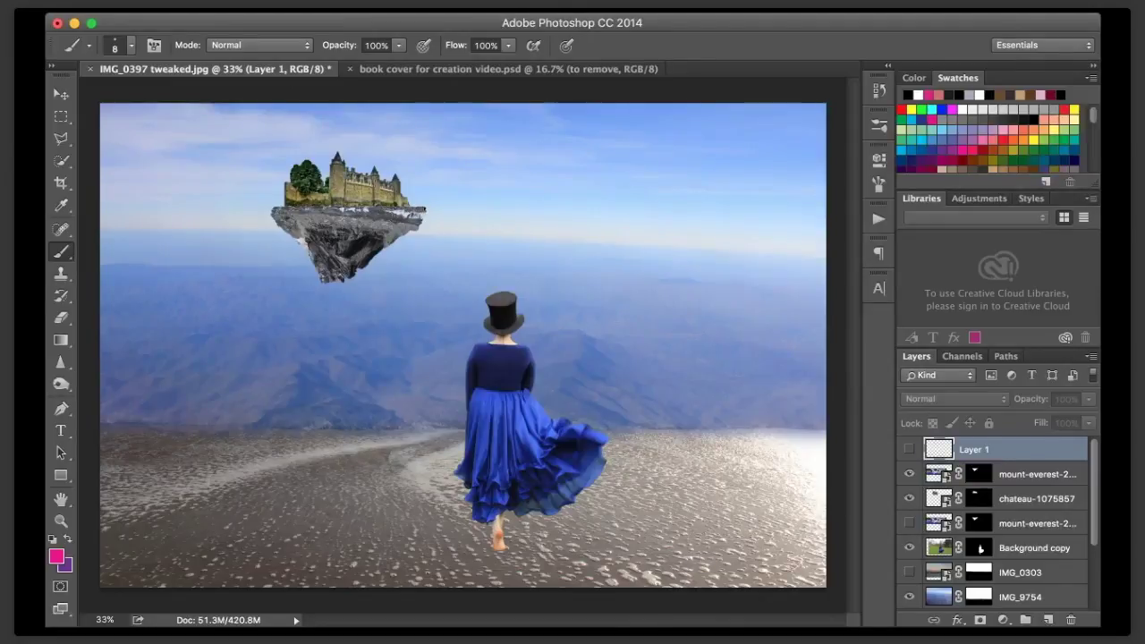
pyautogui.press('Delete')
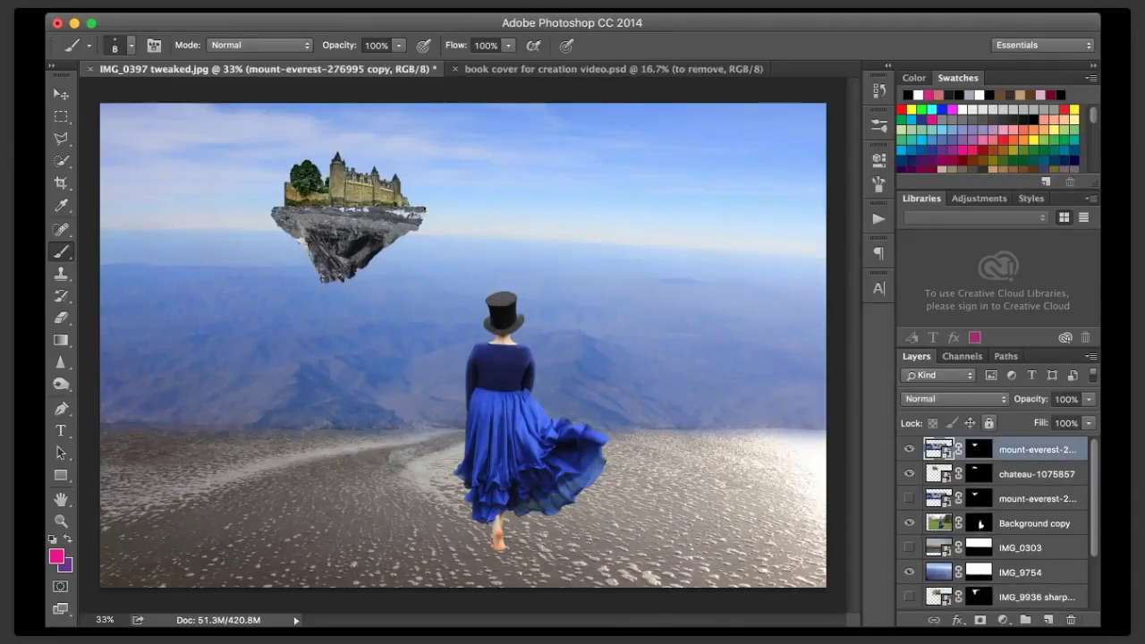
# - Try a Curves adjustment on the chateau-1075857 layer, masked to a Quick Selection of the castle, and remove it
pyautogui.click(1036, 474)
pyautogui.press('l')
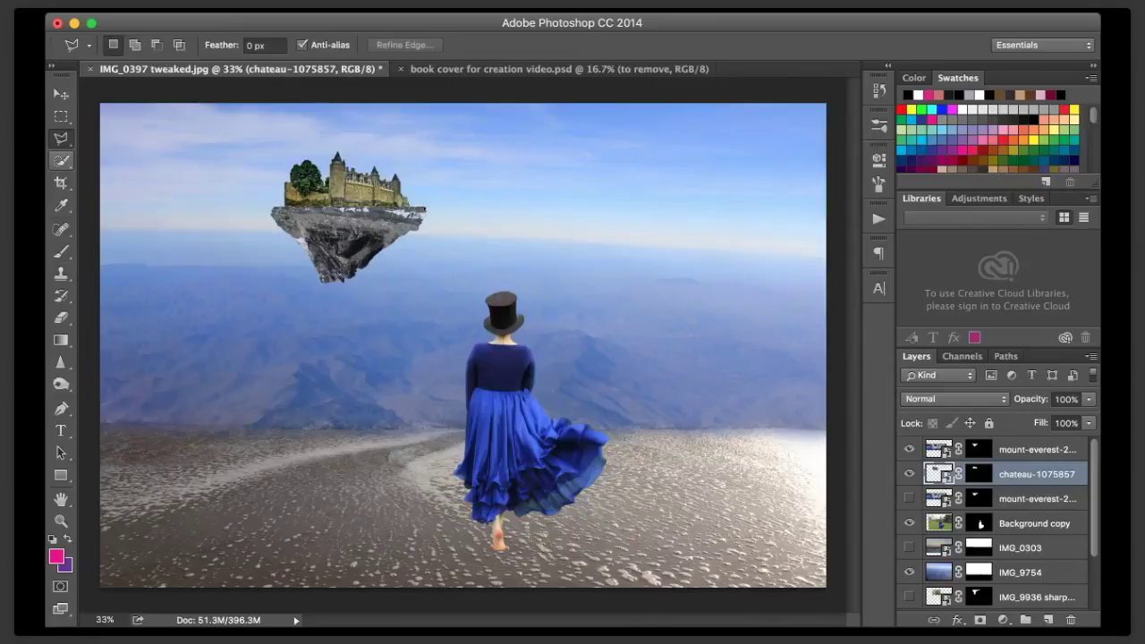
pyautogui.click(62, 161)
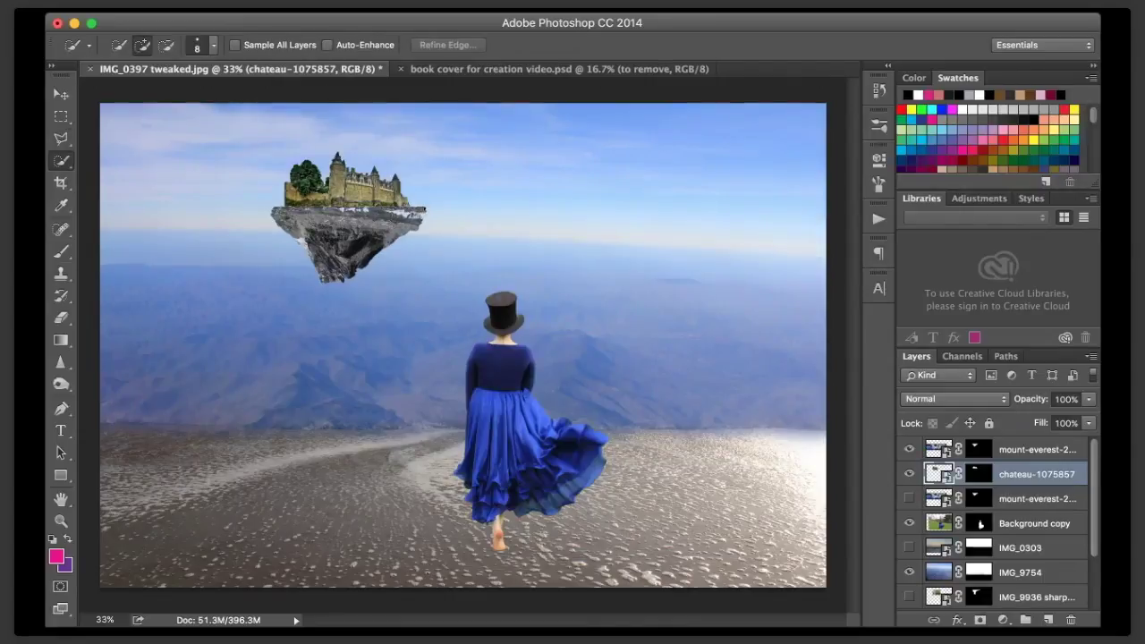
pyautogui.moveTo(338, 198)
pyautogui.mouseDown()
pyautogui.moveTo(350, 175)
pyautogui.moveTo(372, 182)
pyautogui.mouseUp()
pyautogui.click(1002, 620)
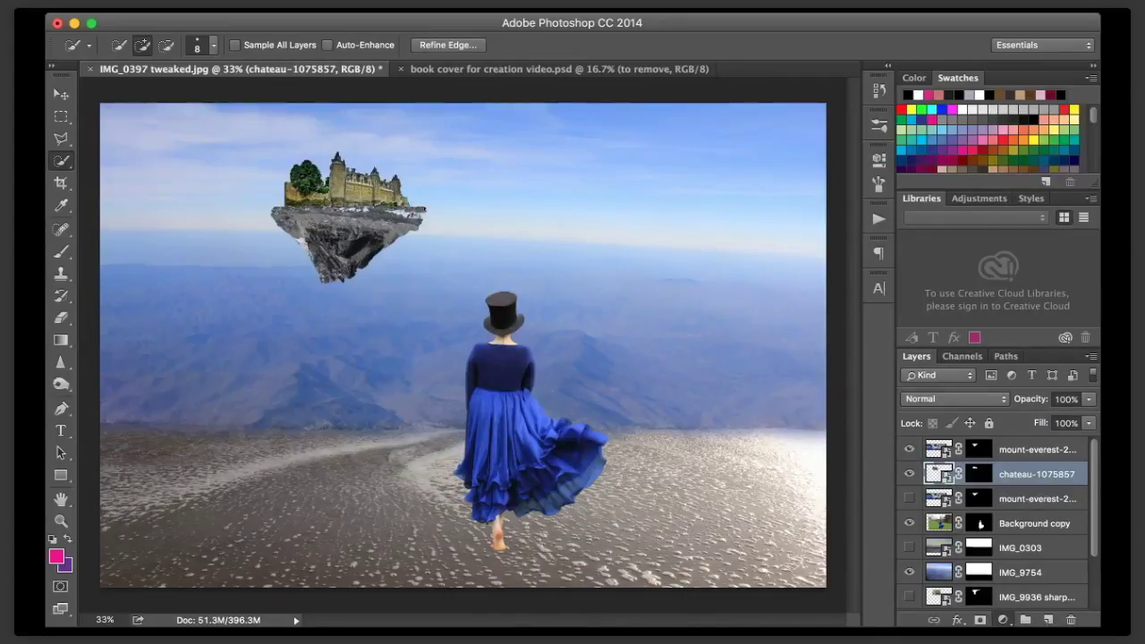
pyautogui.click(1029, 385)
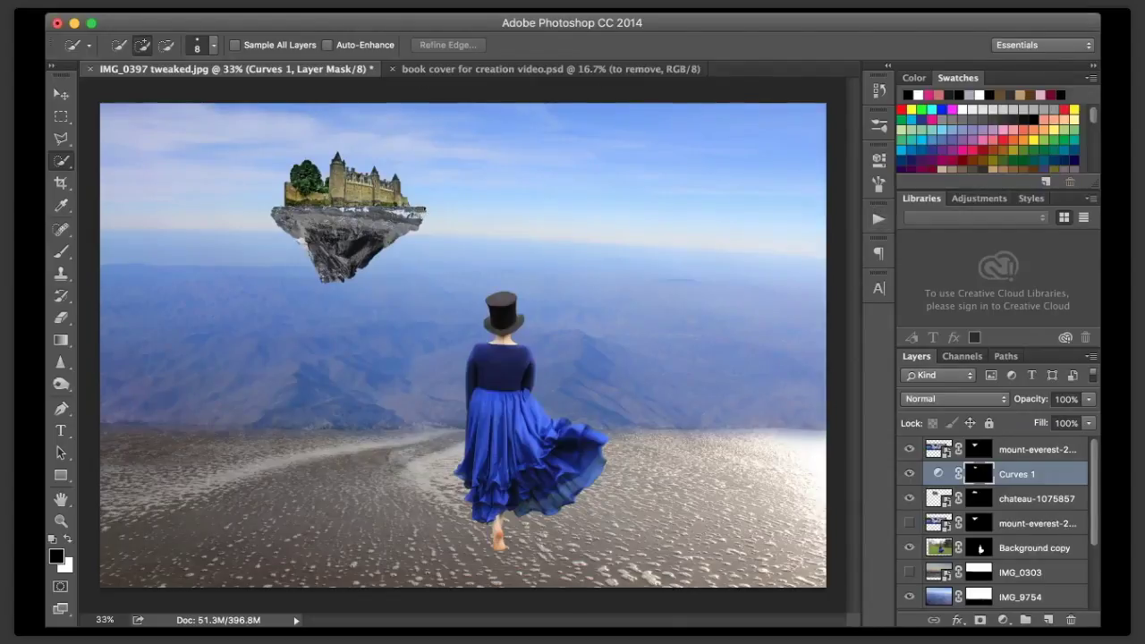
pyautogui.moveTo(1017, 474); pyautogui.dragTo(1071, 620)
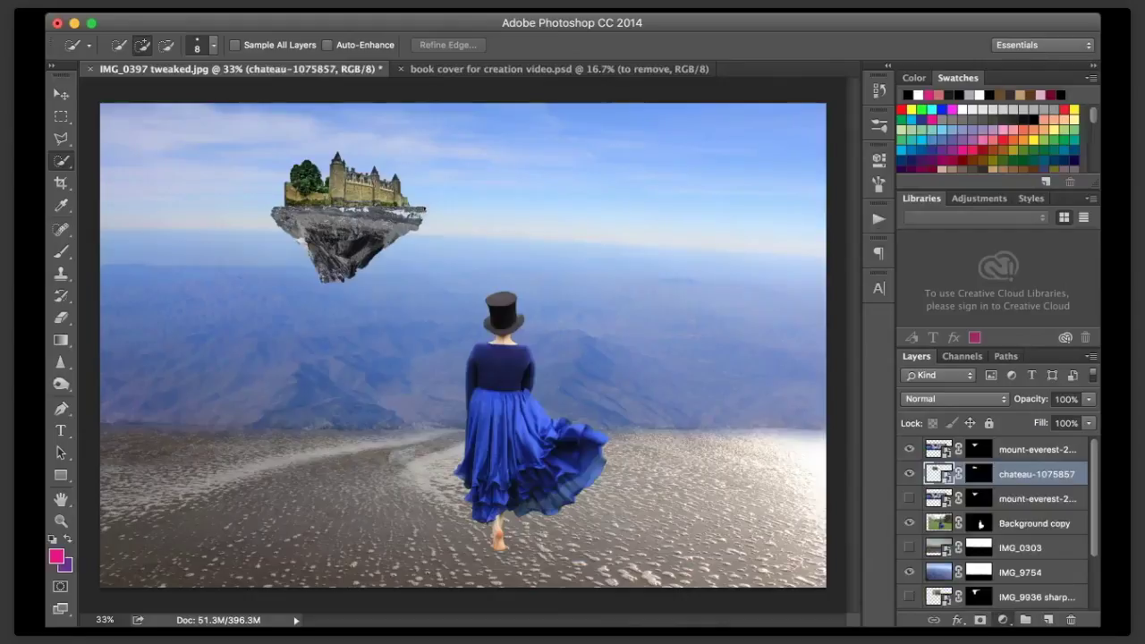
pyautogui.press('super+z')
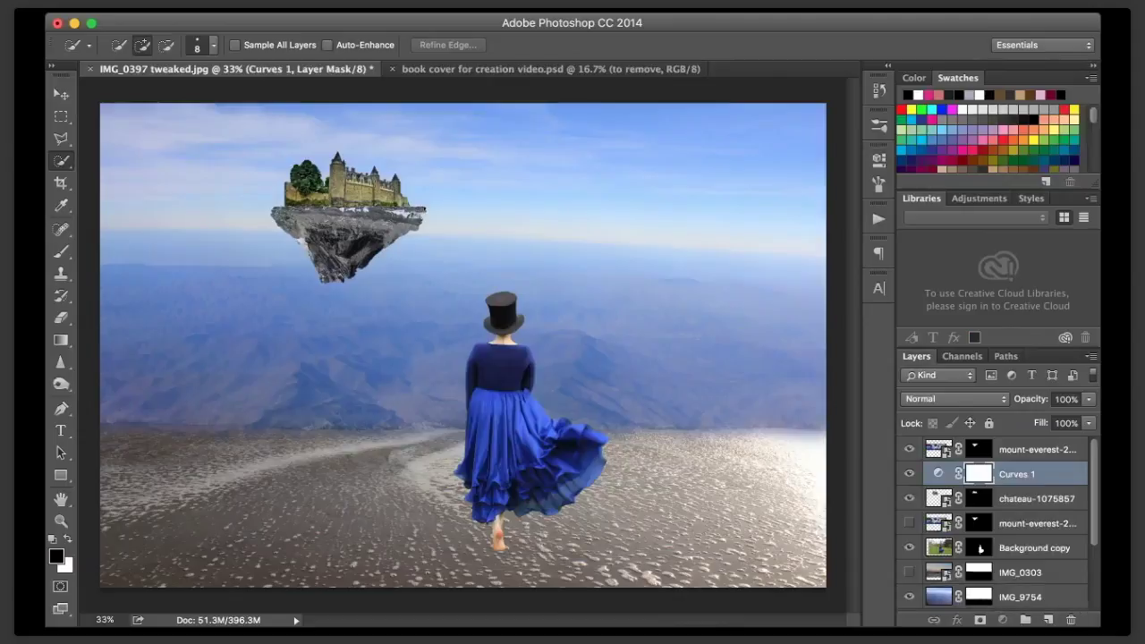
pyautogui.press('super+shift+z')
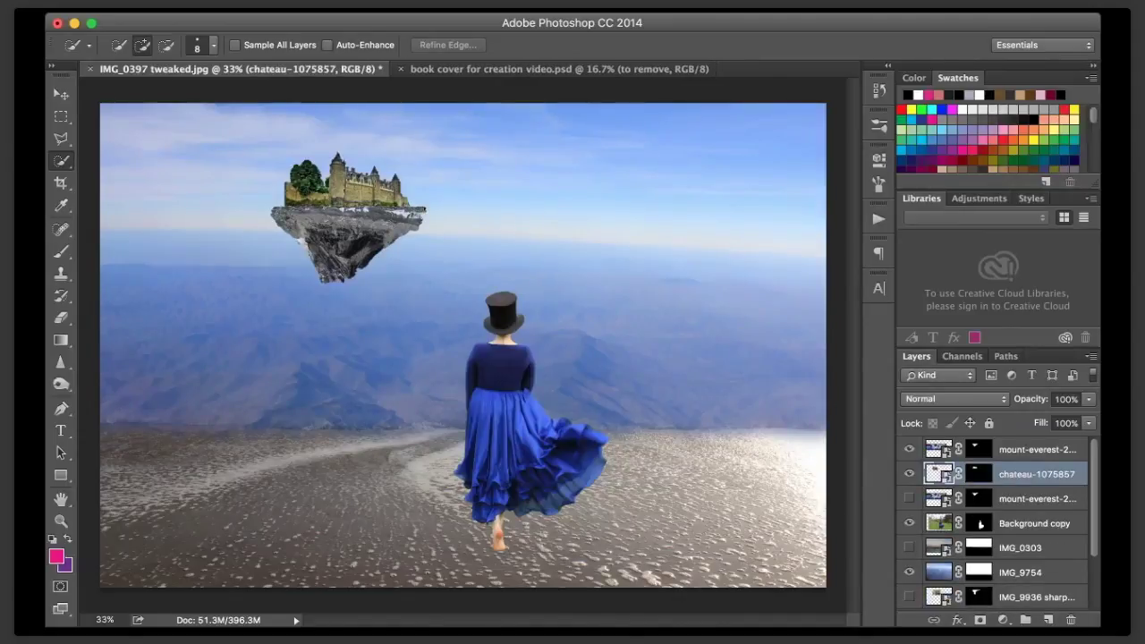
# - Select the castle building again, tint it reddish brown with a Curves adjustment masked to it, and compare the castle with and without it
pyautogui.keyDown('super'); pyautogui.click(979, 474); pyautogui.keyUp('super')
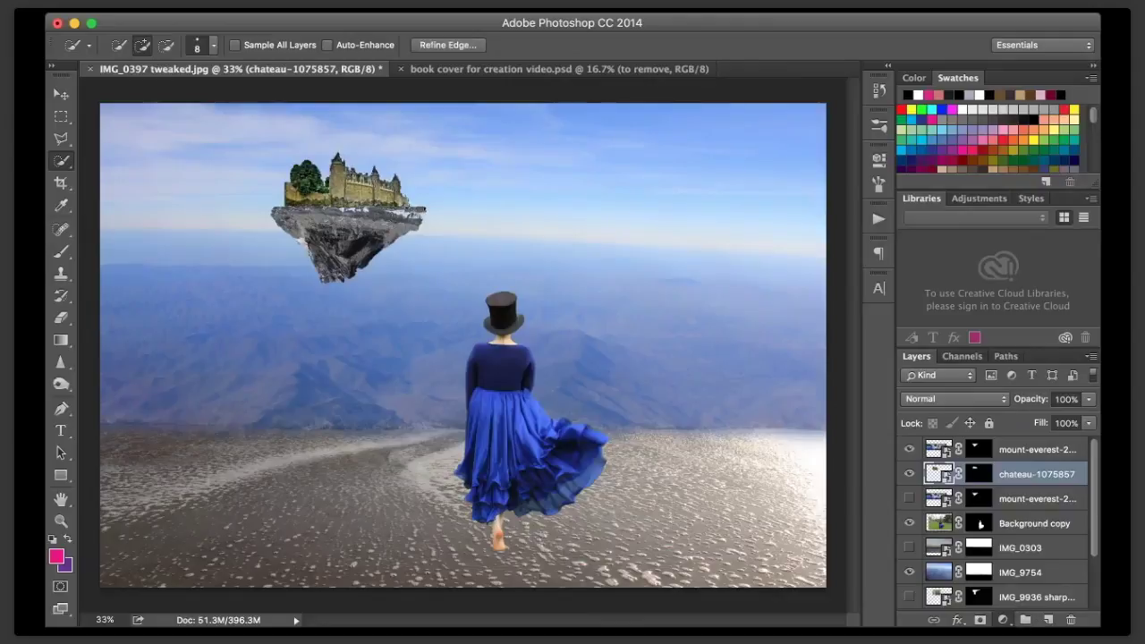
pyautogui.click(1003, 620)
pyautogui.click(1029, 501)
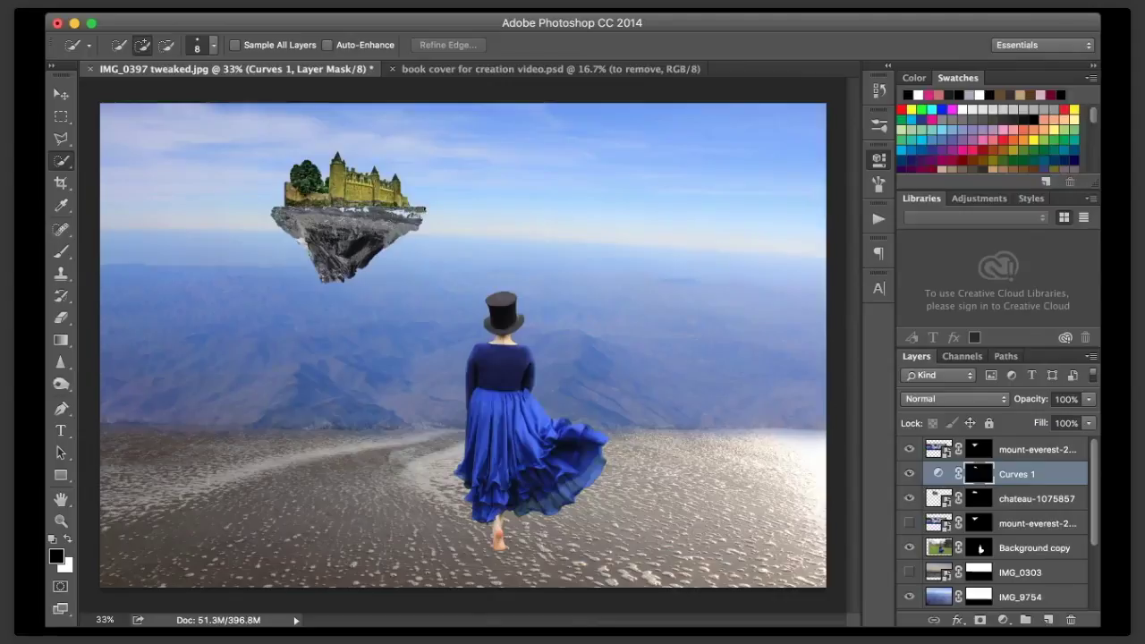
pyautogui.press('super+z')
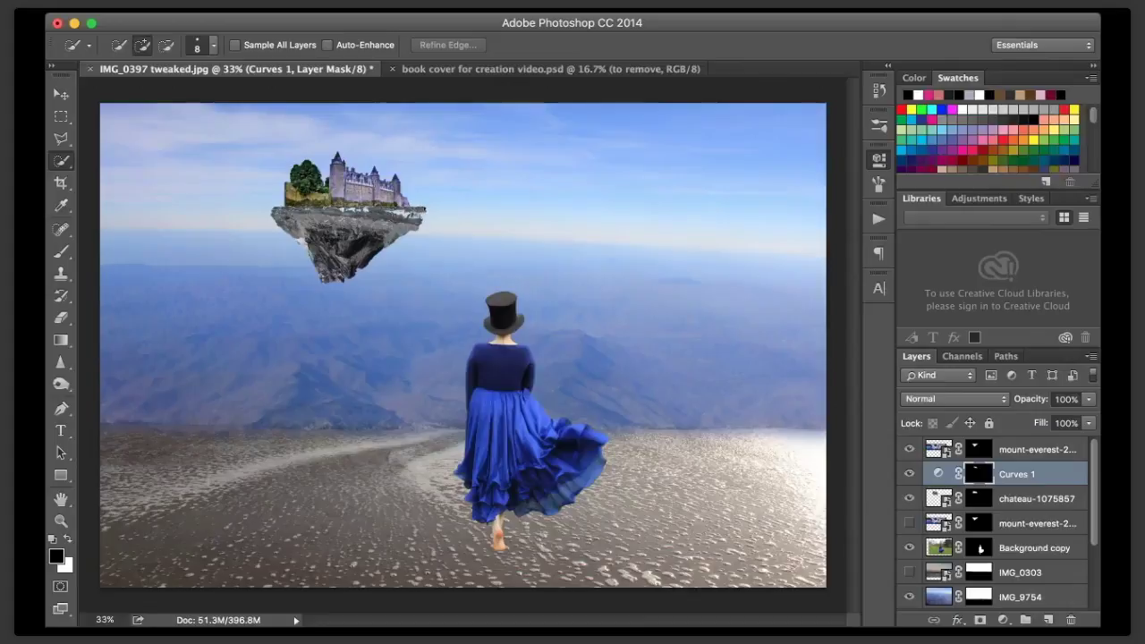
pyautogui.hotkey('ctrl', 'z')
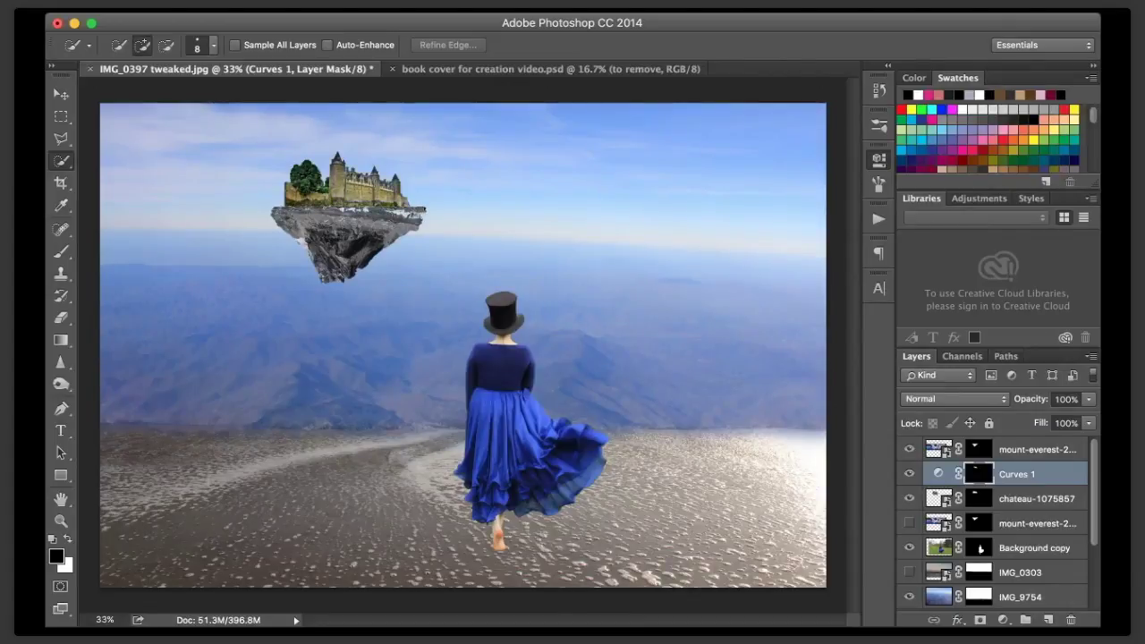
pyautogui.hotkey('ctrl', 'z')
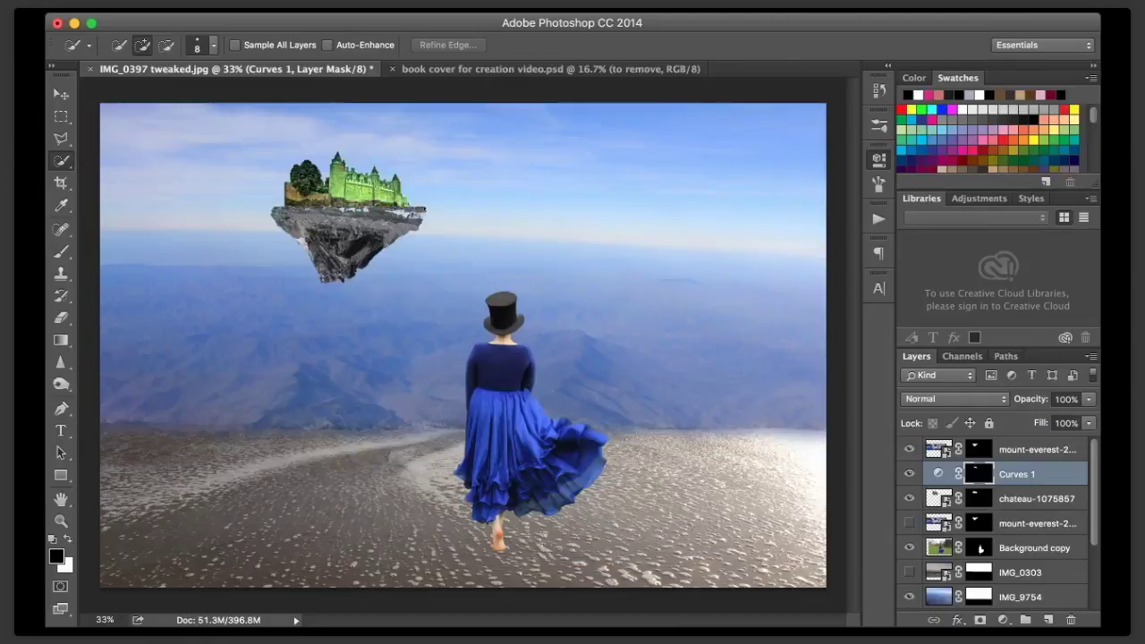
pyautogui.hotkey('ctrl', 'alt', 'z')
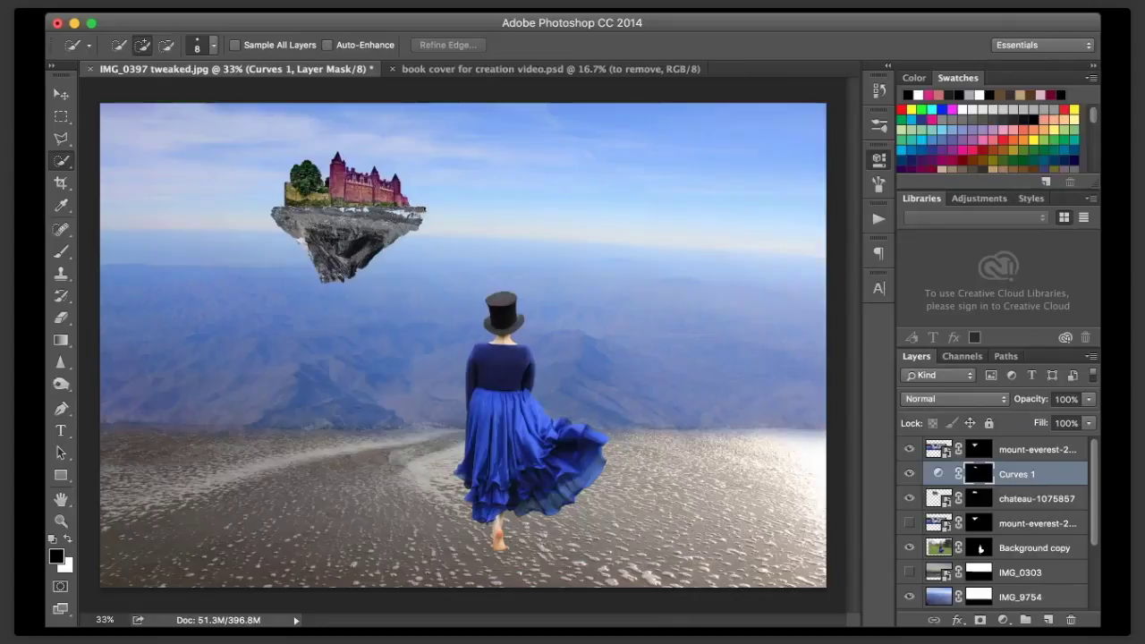
pyautogui.press('super+z')
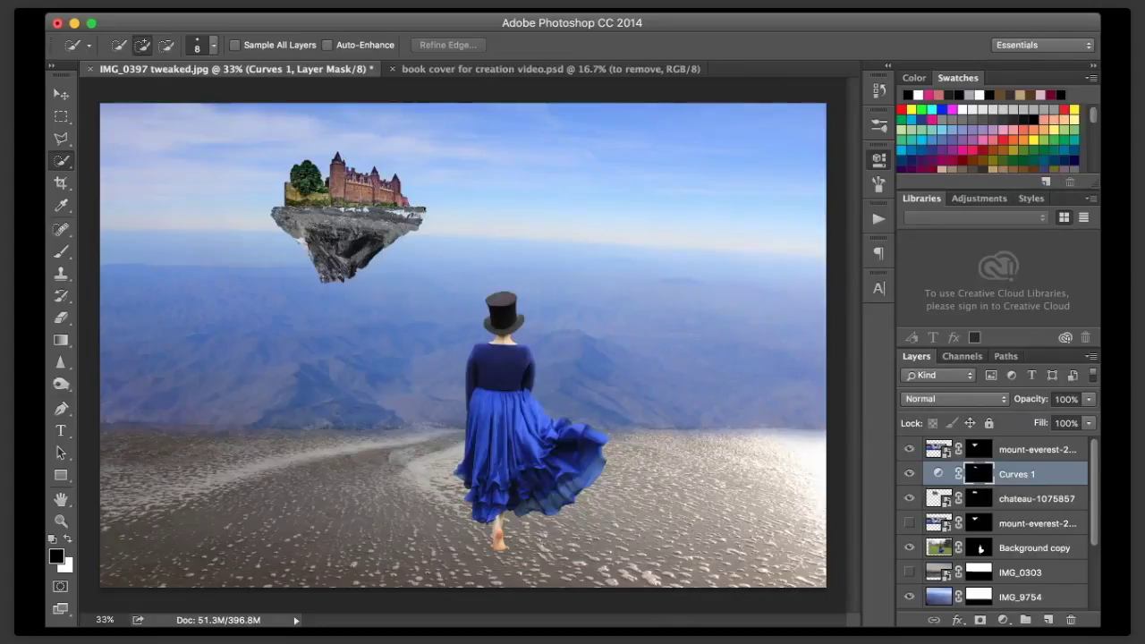
pyautogui.click(910, 474)
pyautogui.click(910, 474)
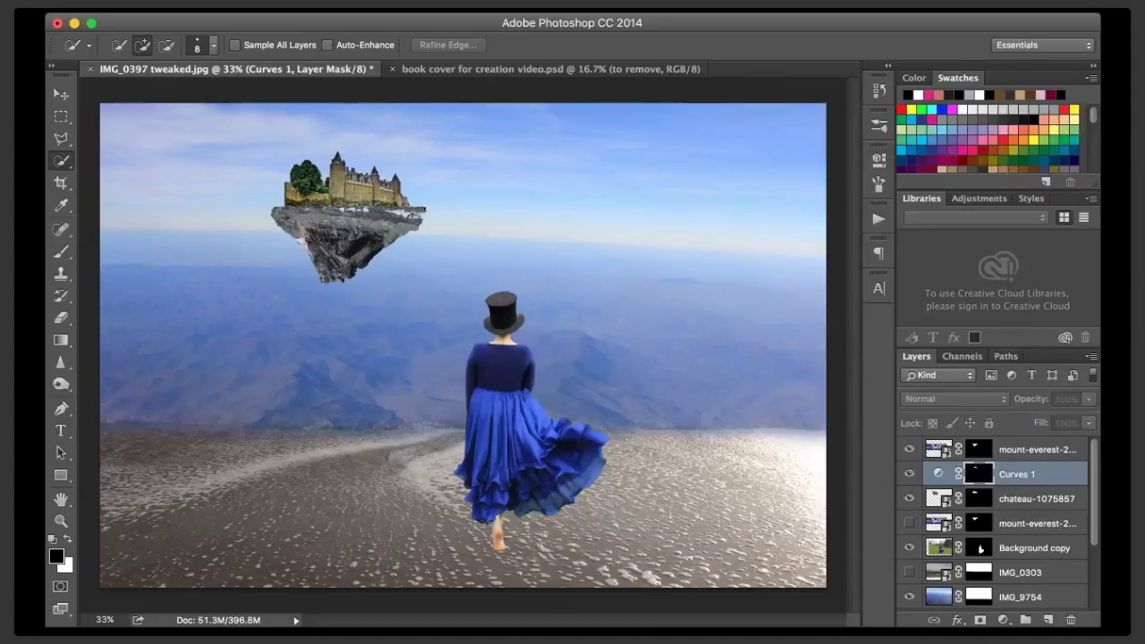
pyautogui.click(910, 473)
pyautogui.click(909, 474)
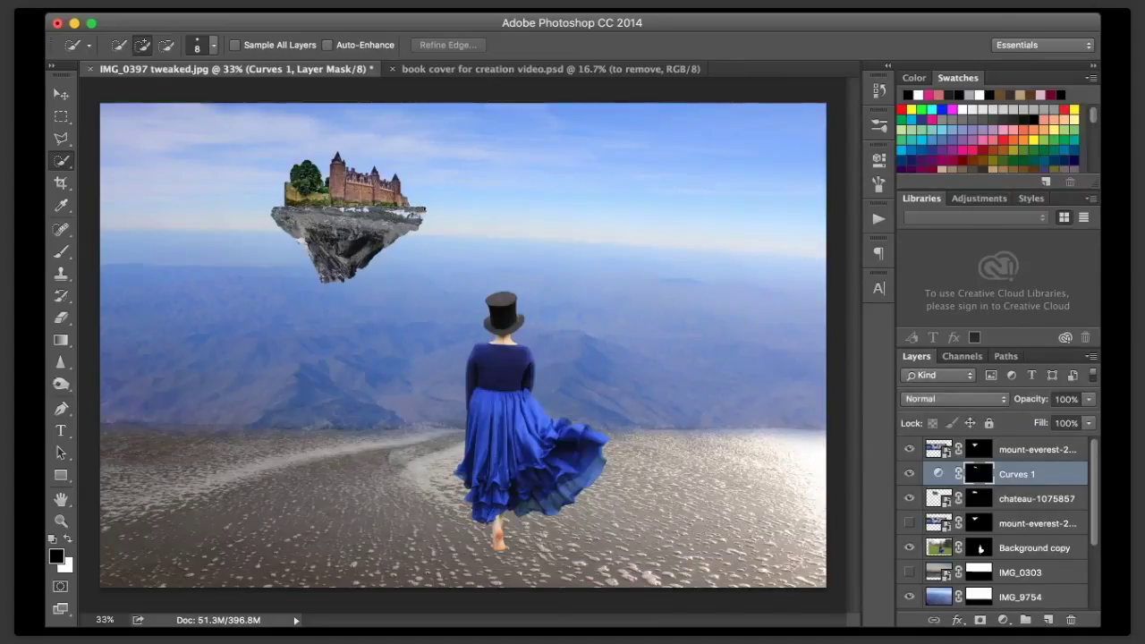
# - Extend the reddish tint to the garden wall beside the castle by painting white on the Curves 1 mask with a 70 px brush
pyautogui.click(105, 619)
pyautogui.write('150')
pyautogui.press('Return')
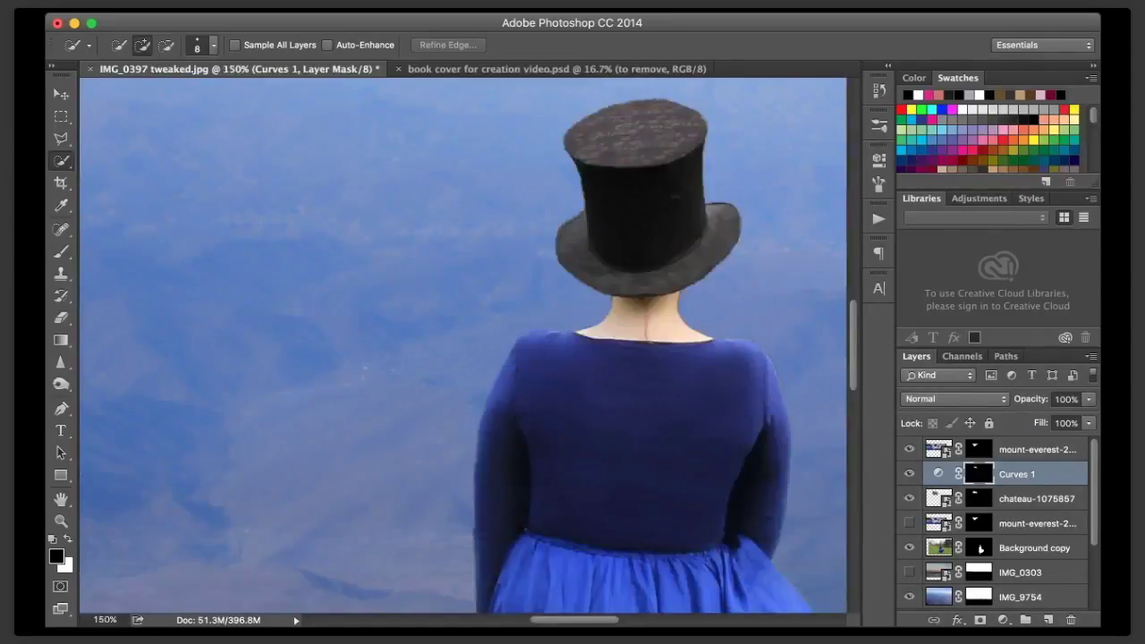
pyautogui.hscroll(-10, 463, 345)
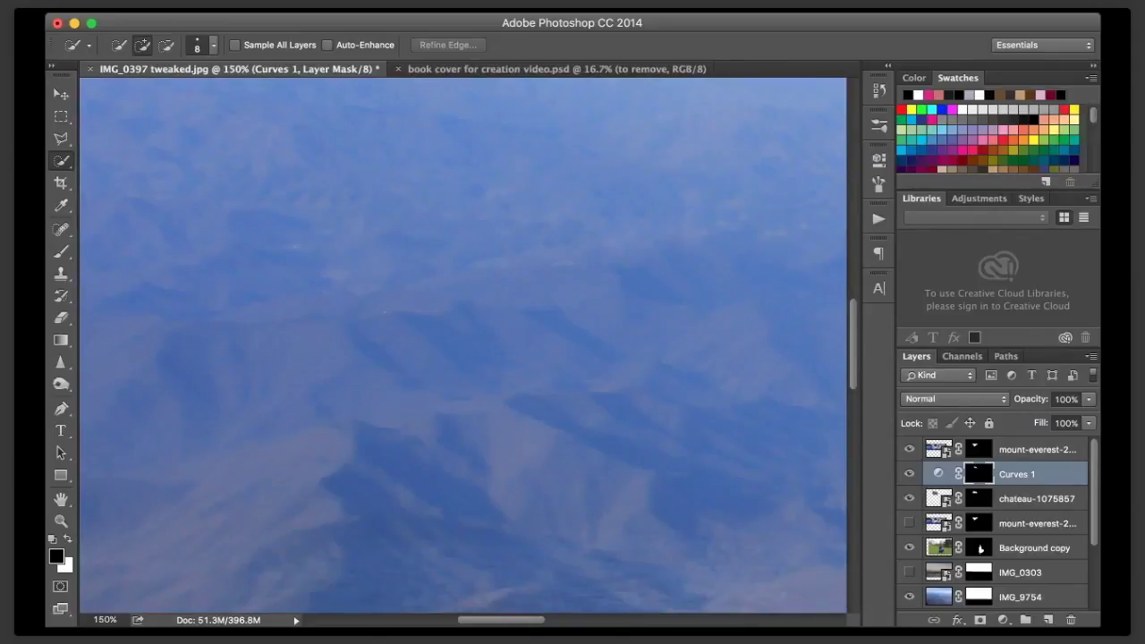
pyautogui.scroll(10, 463, 346)
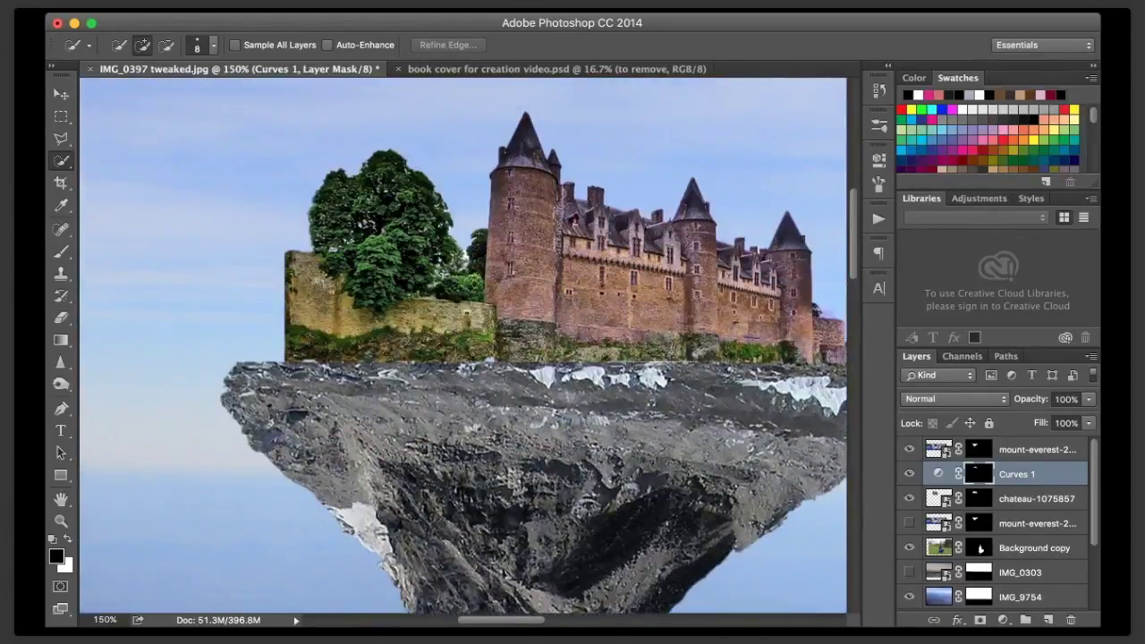
pyautogui.press('b')
pyautogui.press('x')
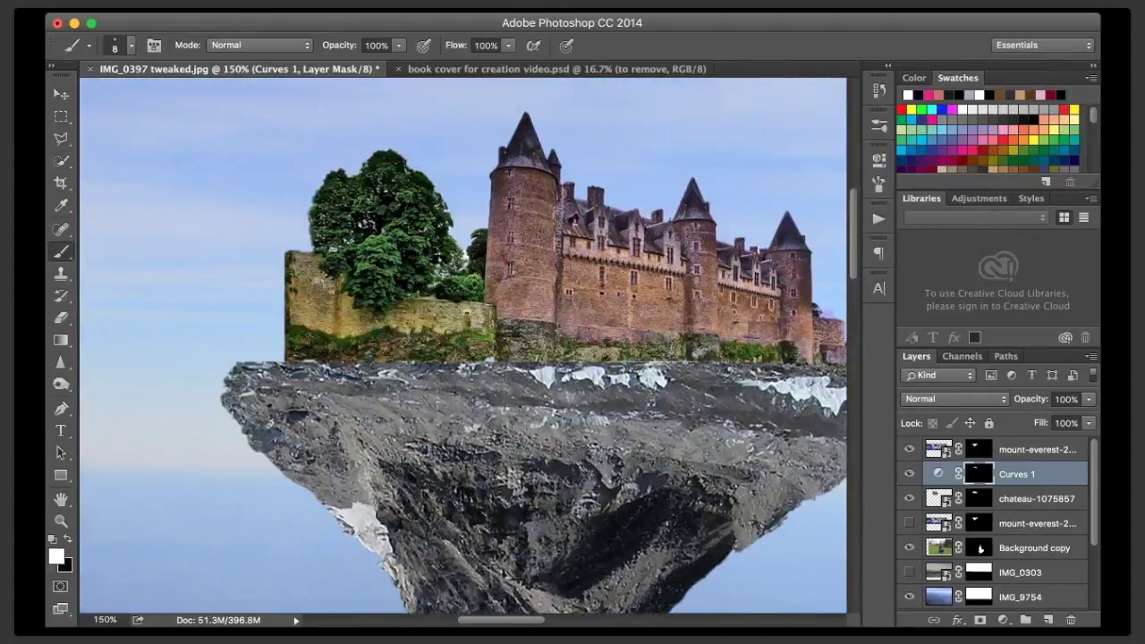
pyautogui.press(']')
pyautogui.press(']')
pyautogui.press(']')
pyautogui.press(']')
pyautogui.press(']')
pyautogui.press(']')
pyautogui.press(']')
pyautogui.press(']')
pyautogui.moveTo(297, 262)
pyautogui.mouseDown()
pyautogui.moveTo(332, 322)
pyautogui.moveTo(483, 327)
pyautogui.mouseUp()
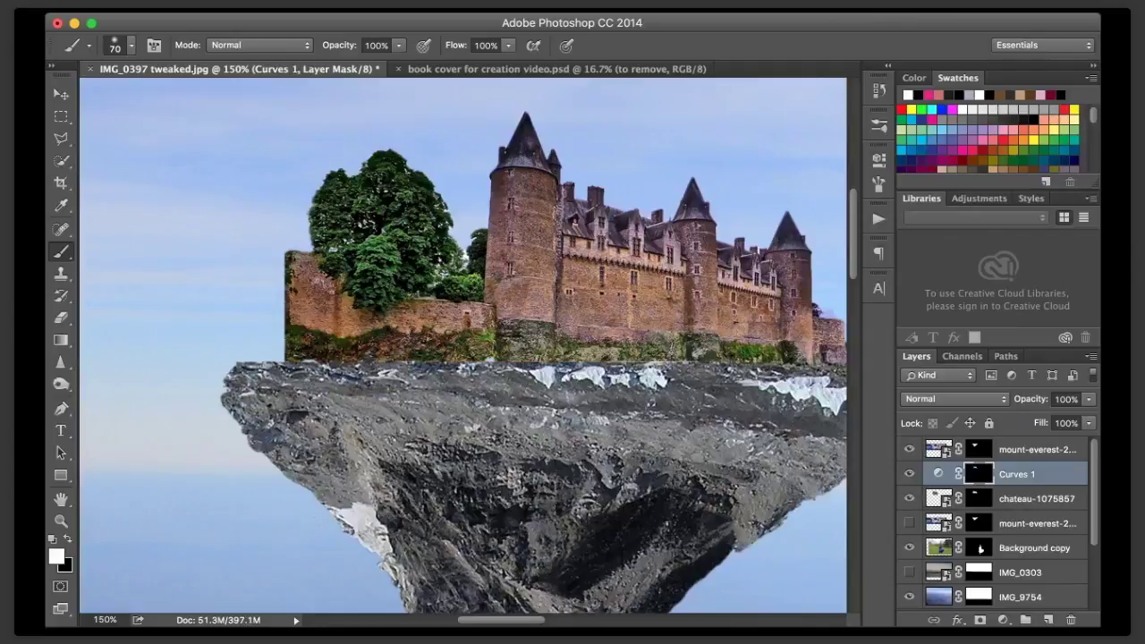
# - Touch up the Curves 1 mask around the castle's edges and clip the adjustment to the chateau-1075857 layer
pyautogui.press('x')
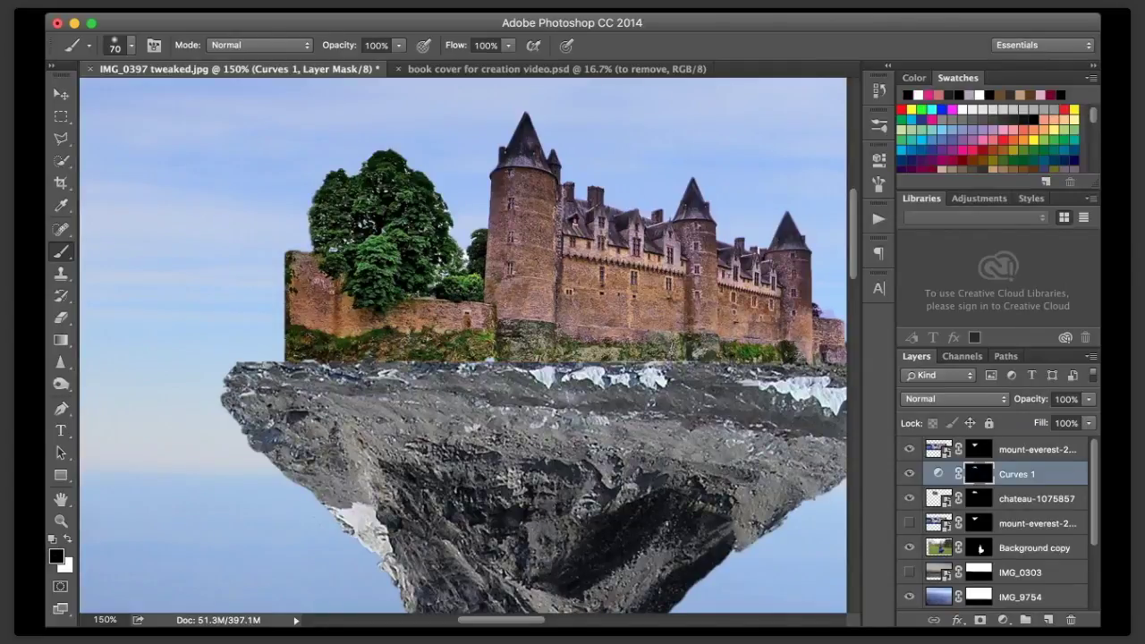
pyautogui.press('x')
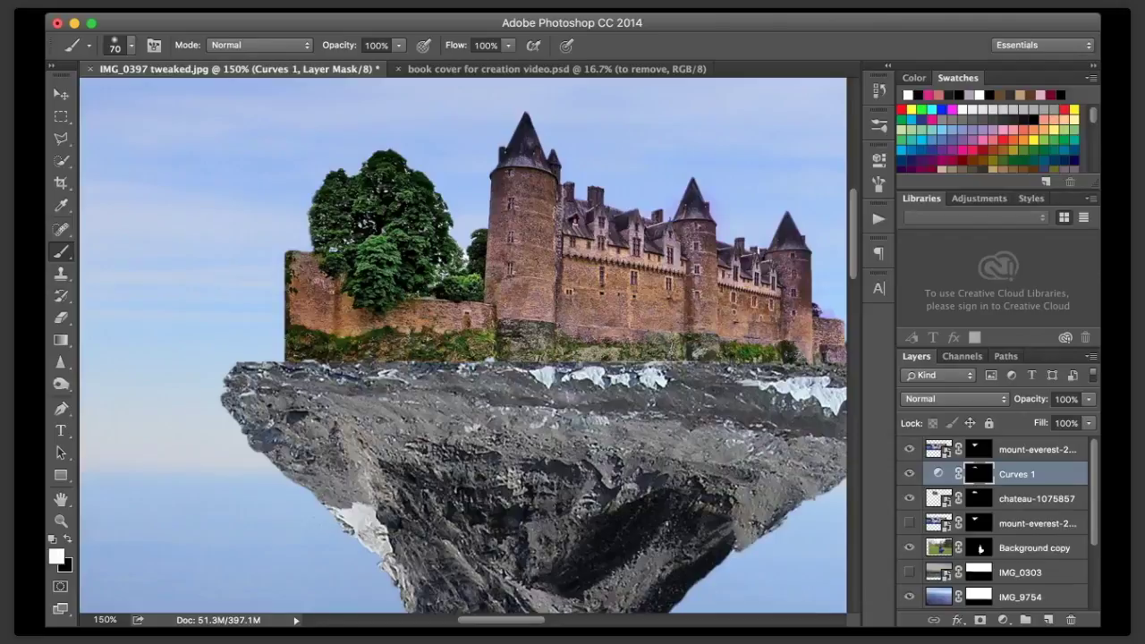
pyautogui.click(545, 137)
pyautogui.press('x')
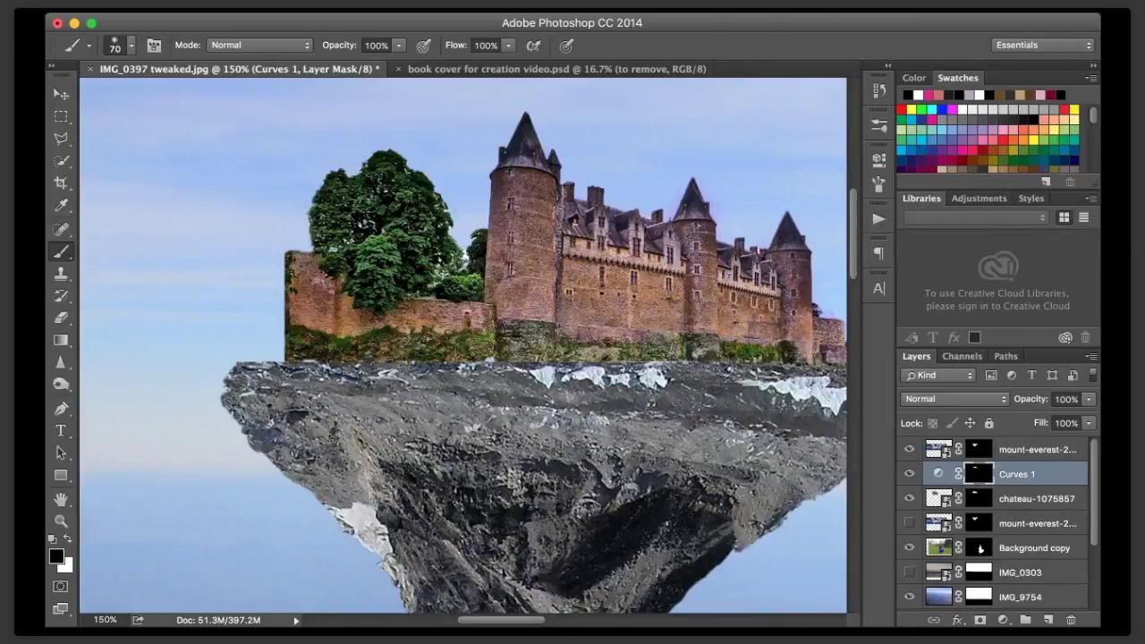
pyautogui.press('super+alt+g')
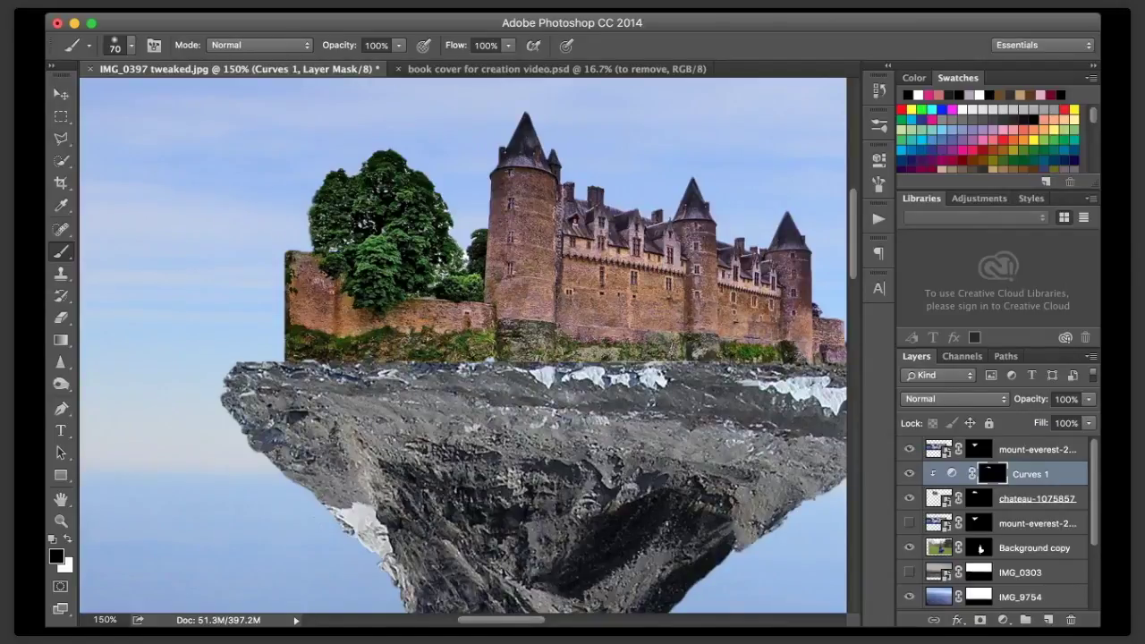
# - Group the chateau-1075857 layer, its Curves 1 adjustment and the visible mount-everest rock layer together
pyautogui.doubleClick(105, 620)
pyautogui.write('33')
pyautogui.press('Return')
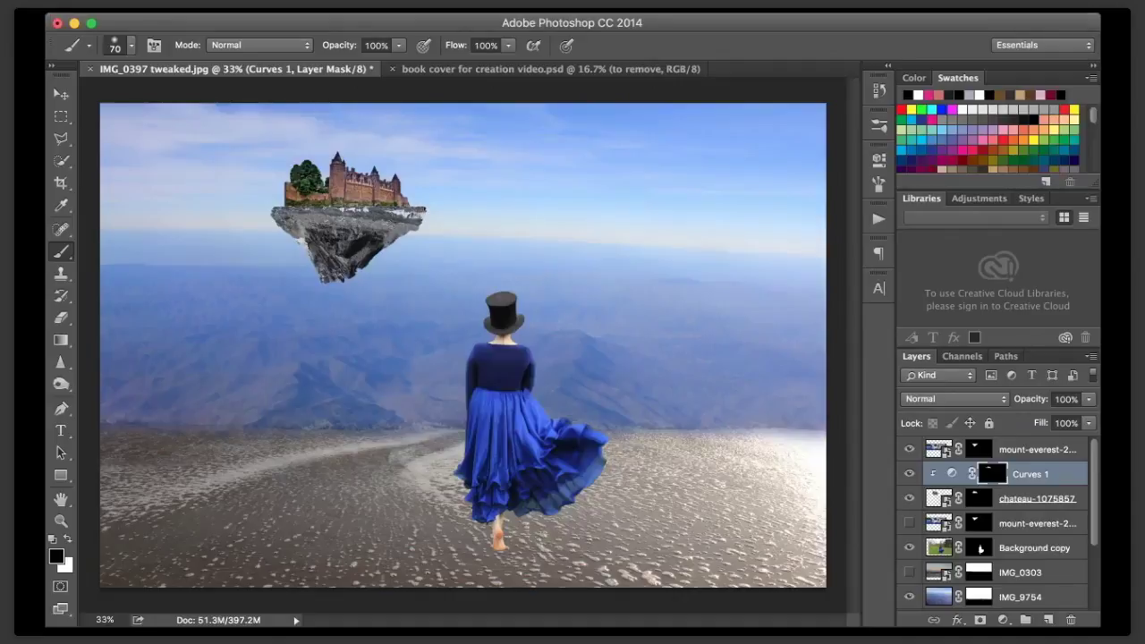
pyautogui.press('v')
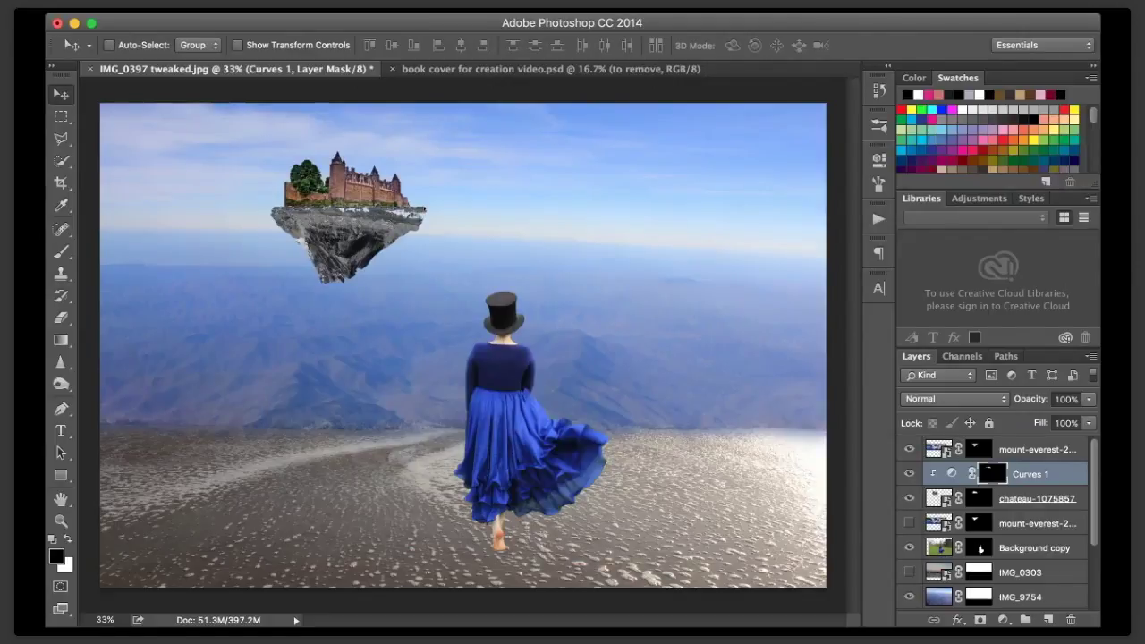
pyautogui.click(1037, 498)
pyautogui.click(910, 449)
pyautogui.click(910, 449)
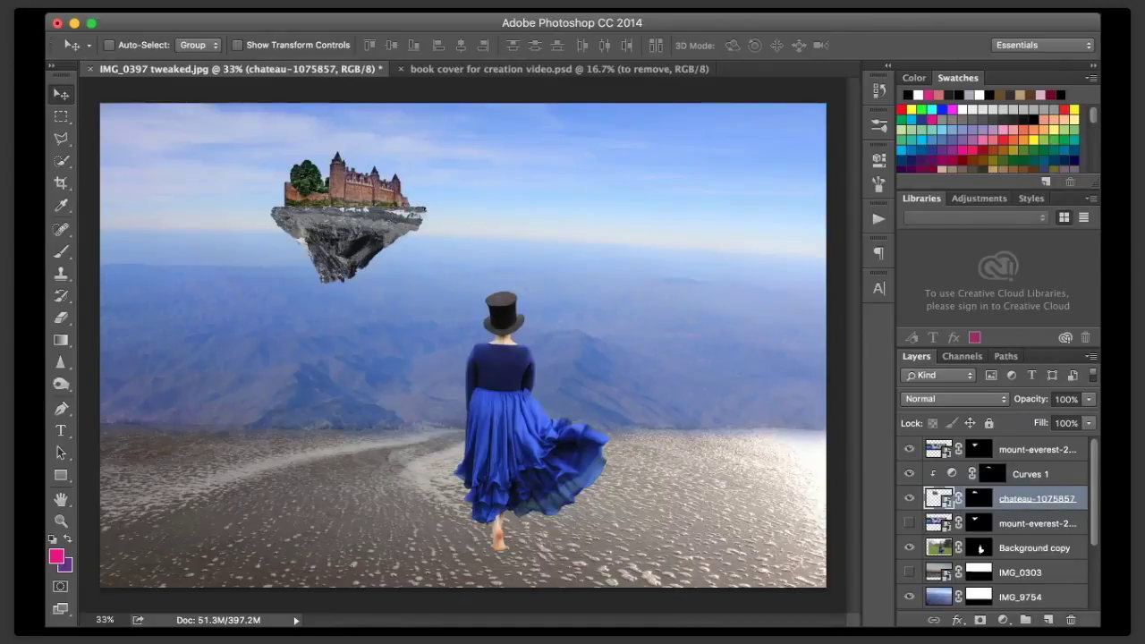
pyautogui.keyDown('shift'); pyautogui.click(1036, 449); pyautogui.keyUp('shift')
pyautogui.click(1026, 620)
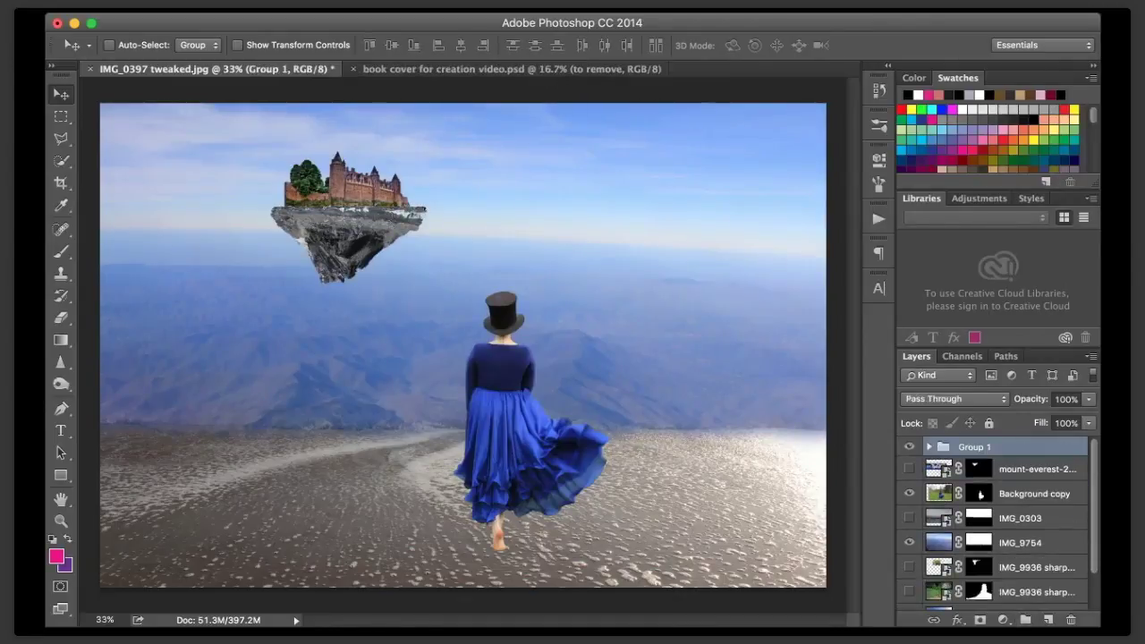
pyautogui.moveTo(1000, 447); pyautogui.dragTo(1049, 620)
pyautogui.click(975, 466)
pyautogui.moveTo(975, 466); pyautogui.dragTo(1070, 620)
# - Rename the castle and rock group as Floating Island
pyautogui.doubleClick(977, 447)
pyautogui.write('F')
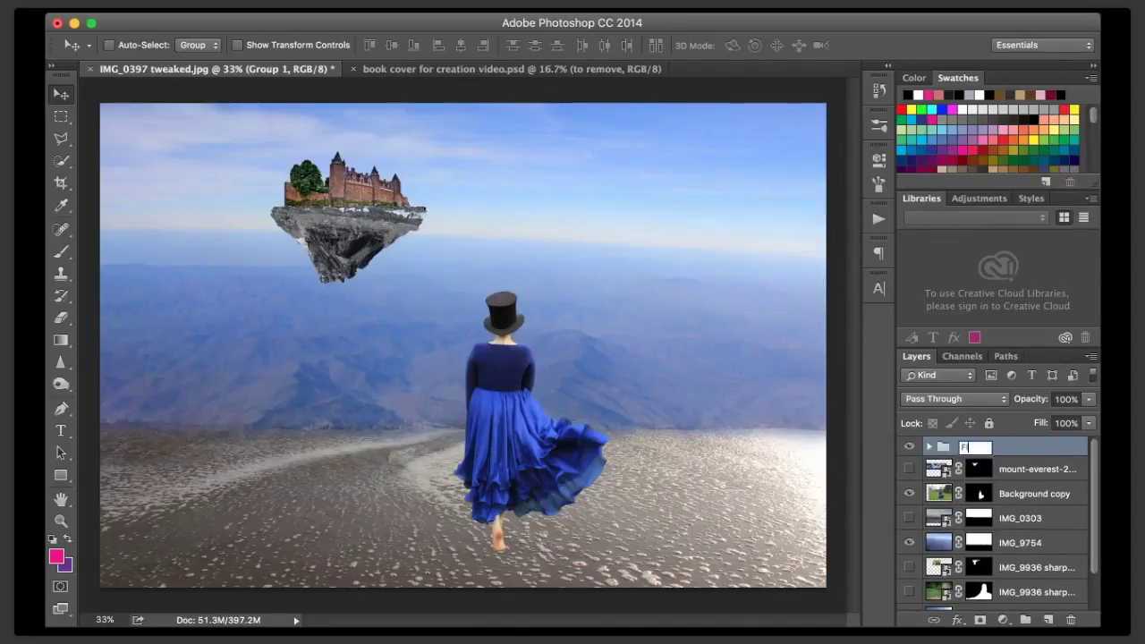
pyautogui.write('loating Island')
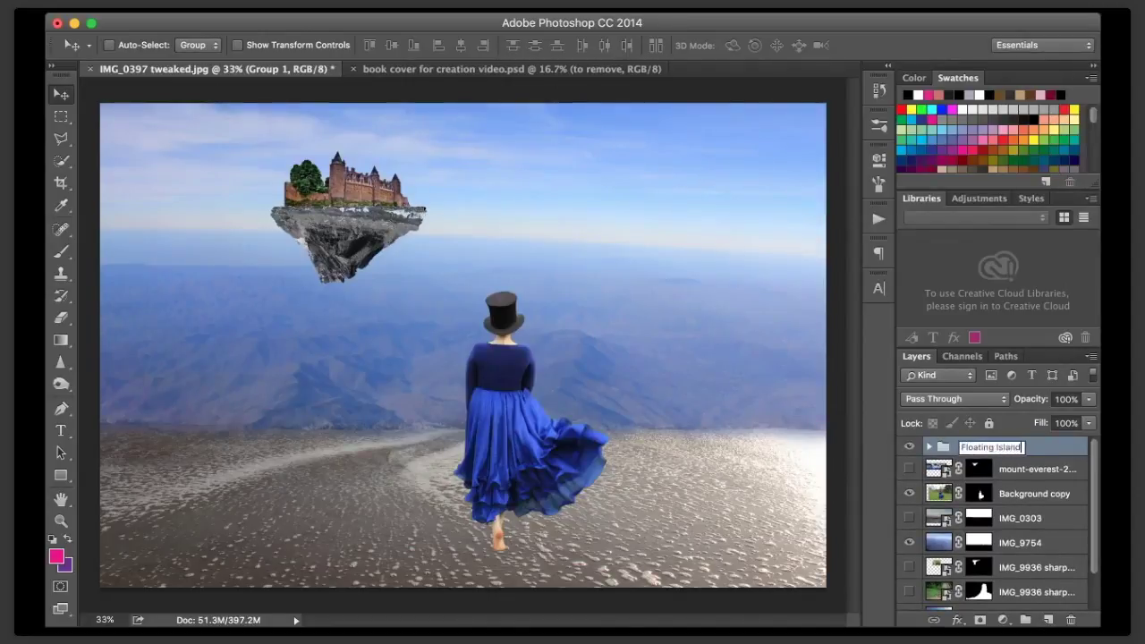
pyautogui.press('Return')
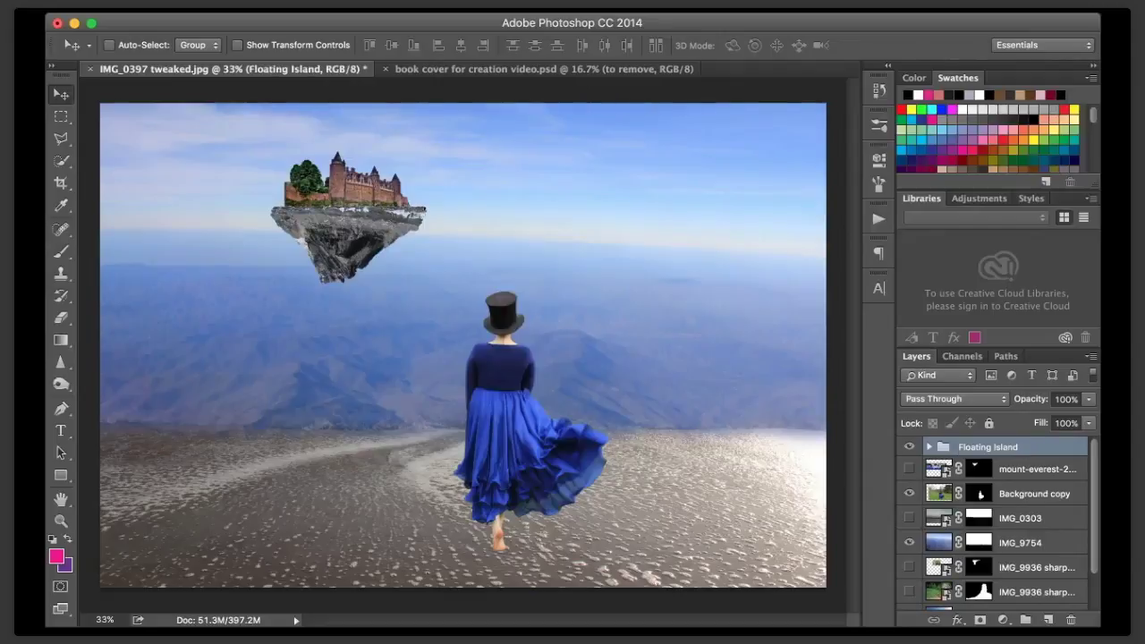
# - Duplicate the Floating Island group, keep the original hidden, and merge the copy into a single layer
pyautogui.press('space')
pyautogui.press('super+j')
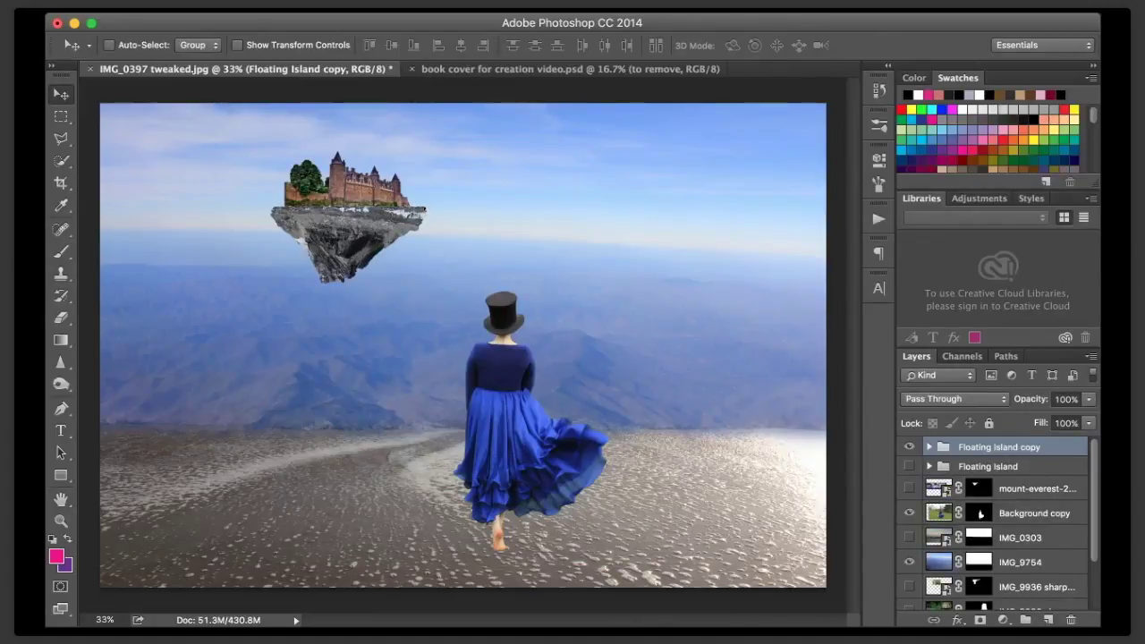
pyautogui.press('super+e')
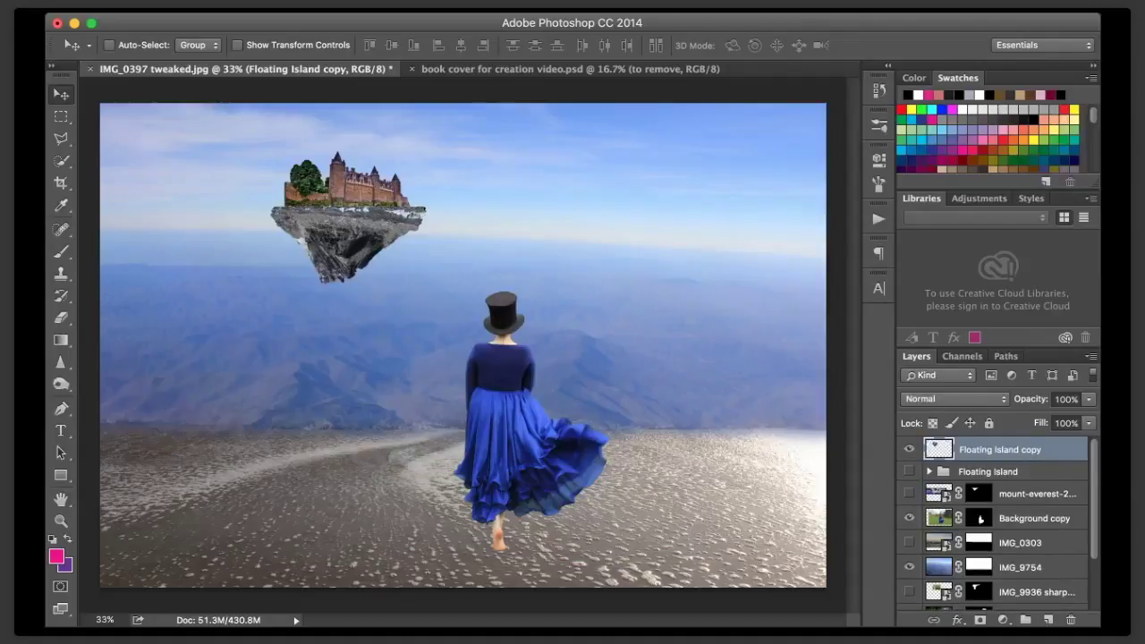
# - Duplicate the merged Floating Island copy layer
pyautogui.moveTo(1000, 449); pyautogui.dragTo(1049, 619)
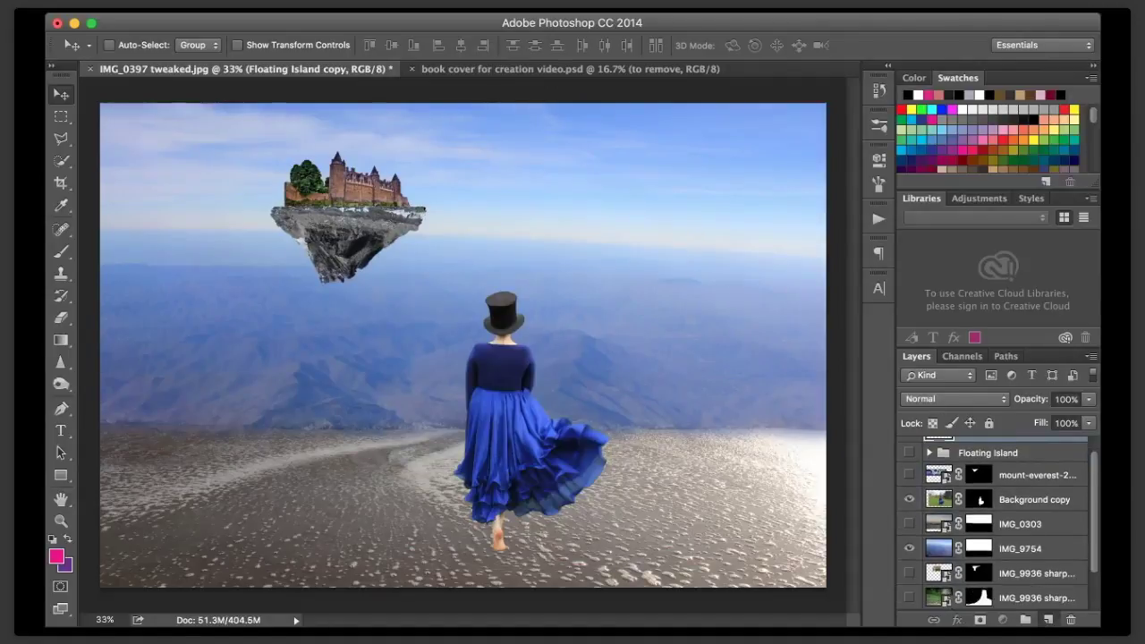
pyautogui.press('super+j')
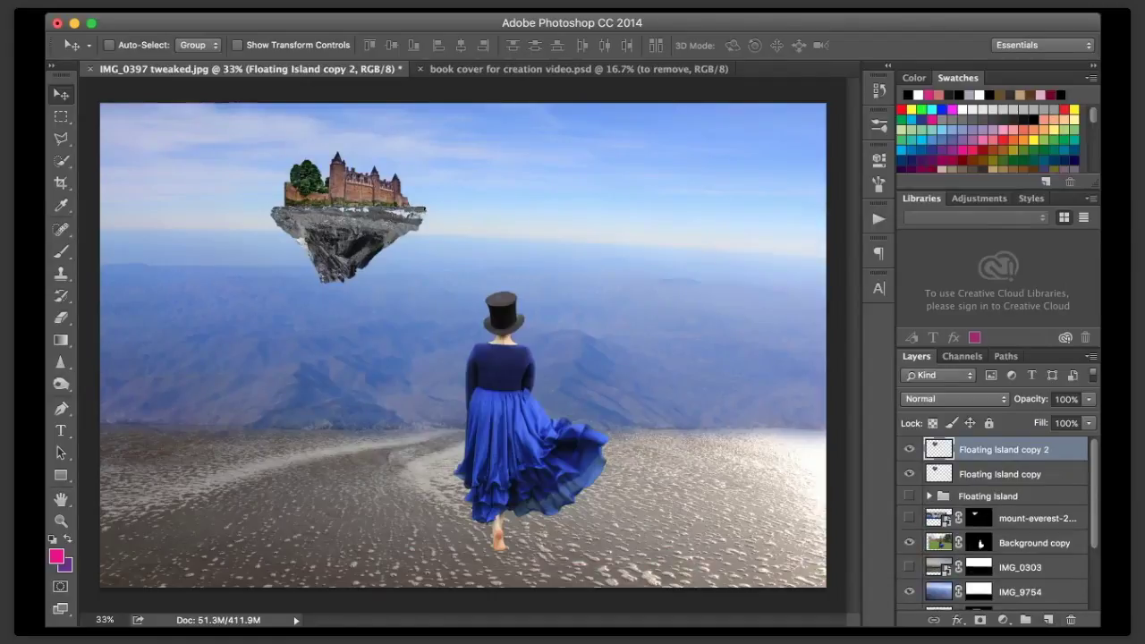
# - Try several blur effects on the Floating Island copy 2 layer and undo each of them
pyautogui.press('h')
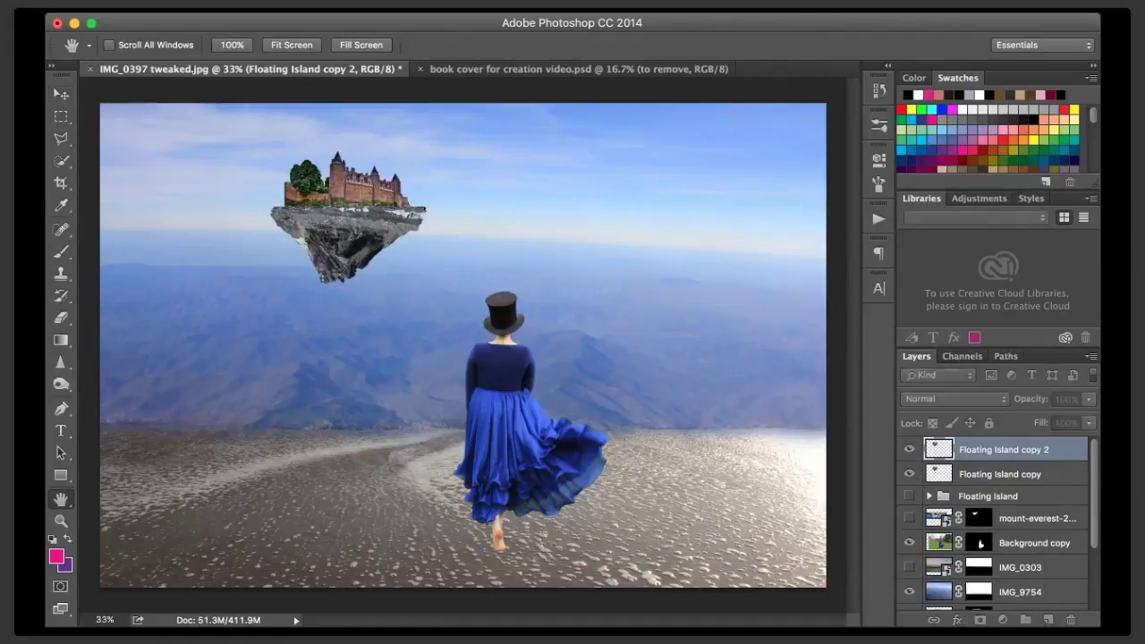
pyautogui.press('super+f')
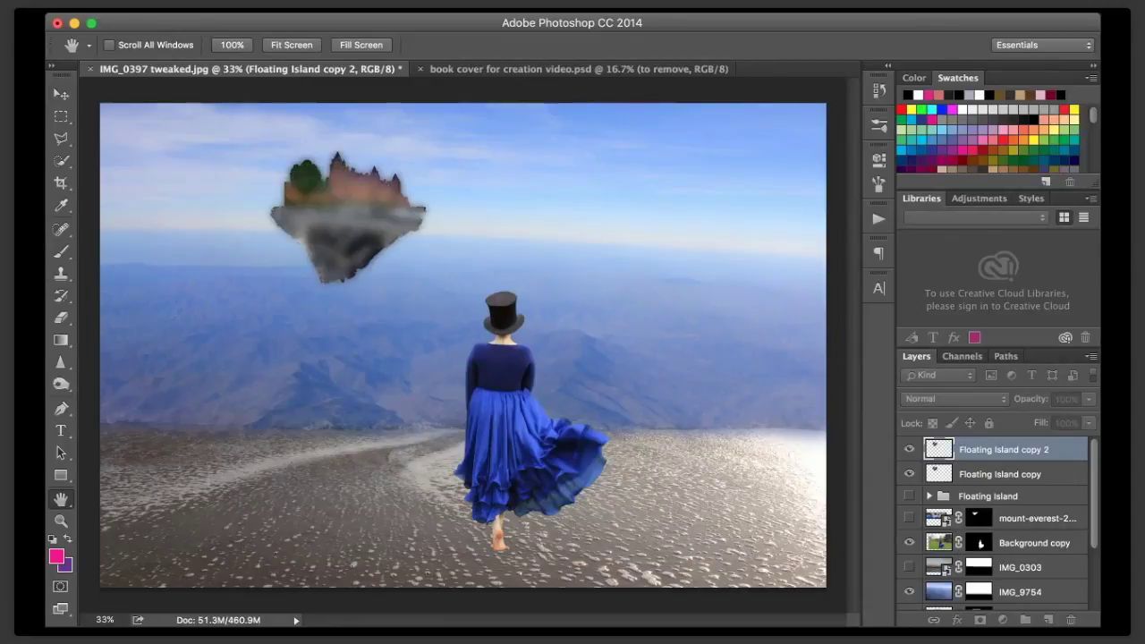
pyautogui.press('super+z')
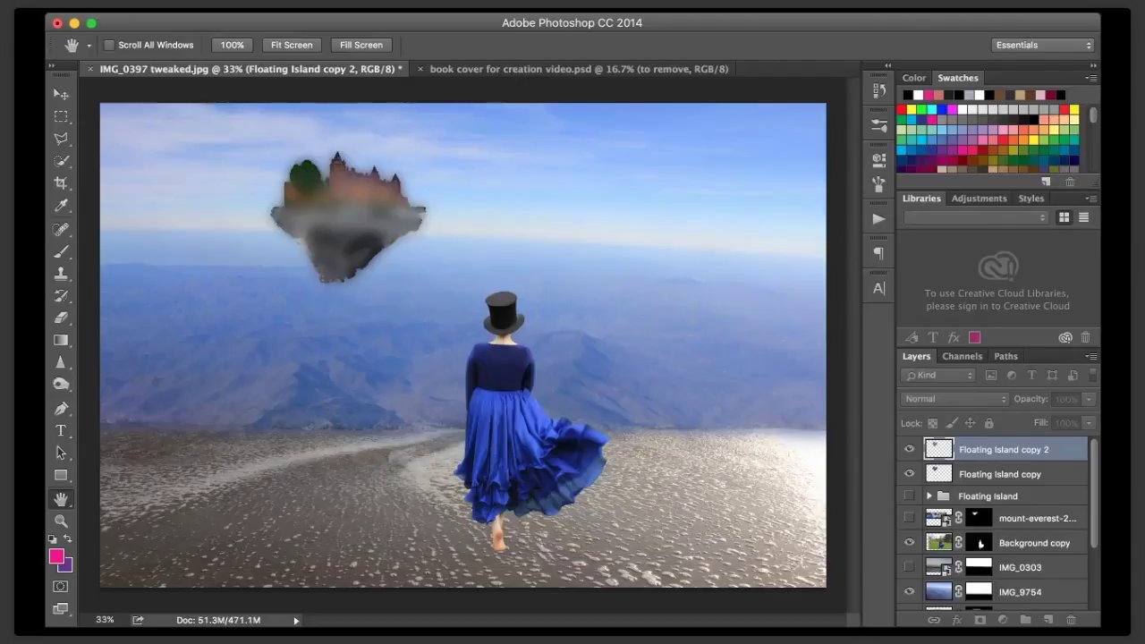
pyautogui.press('super+z')
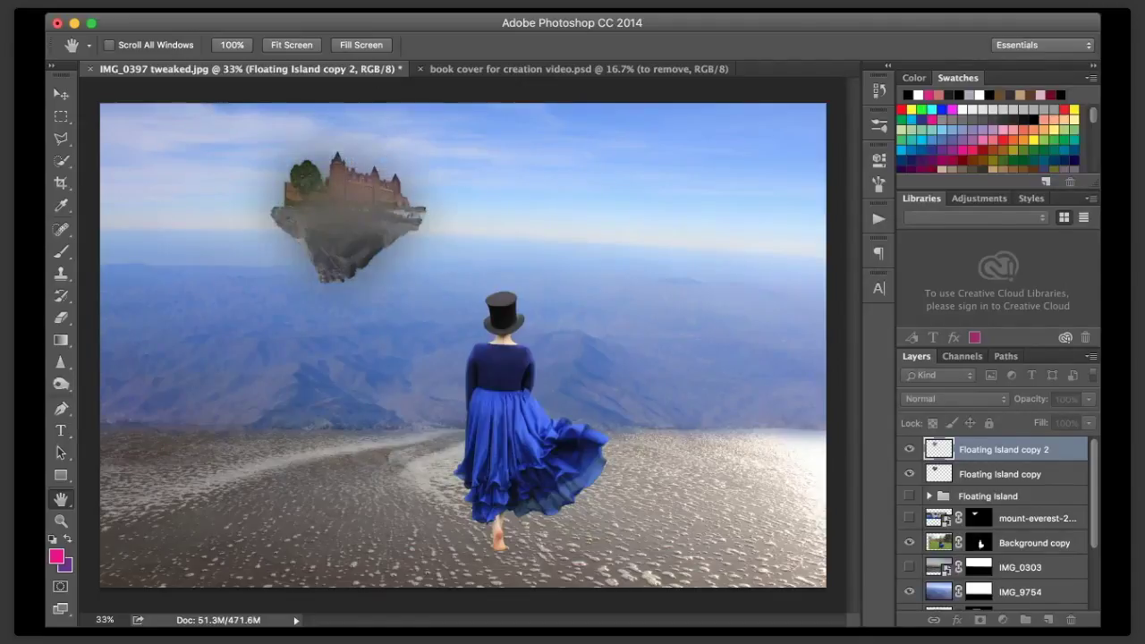
pyautogui.press('super+z')
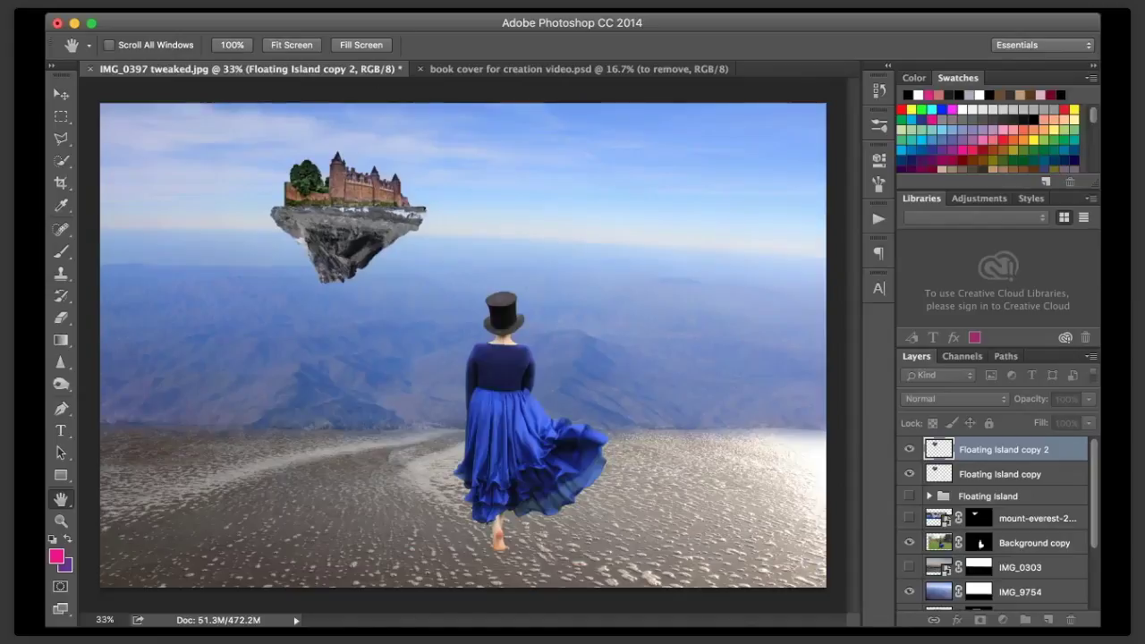
# - Hide the Floating Island copy layer, keeping Floating Island copy 2 visible
pyautogui.press('v')
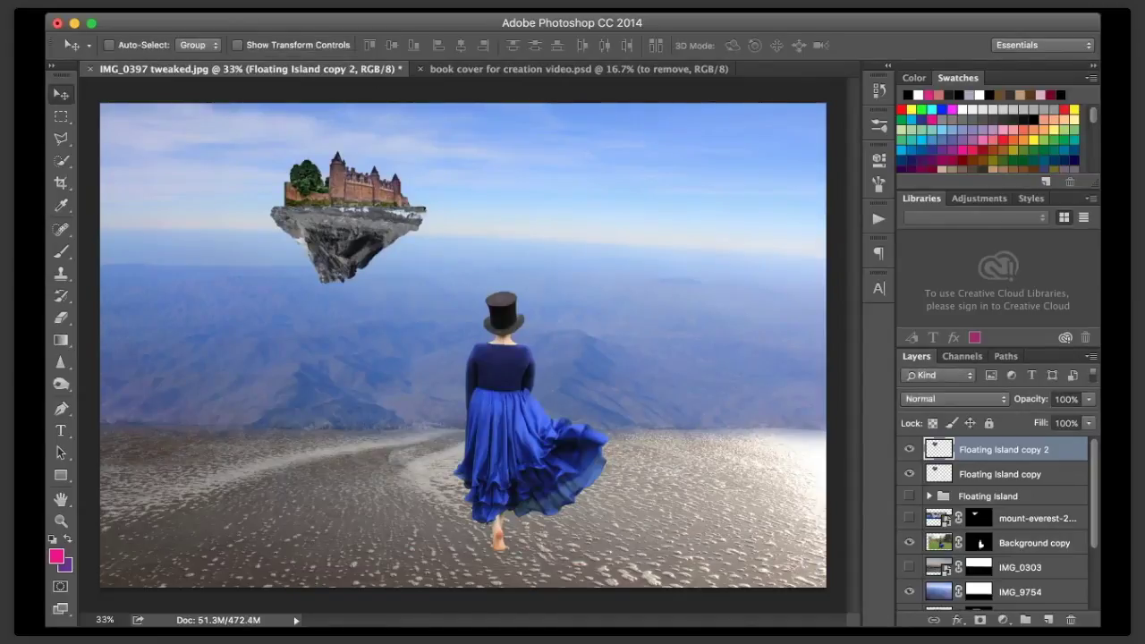
pyautogui.click(909, 449)
pyautogui.press('super+comma')
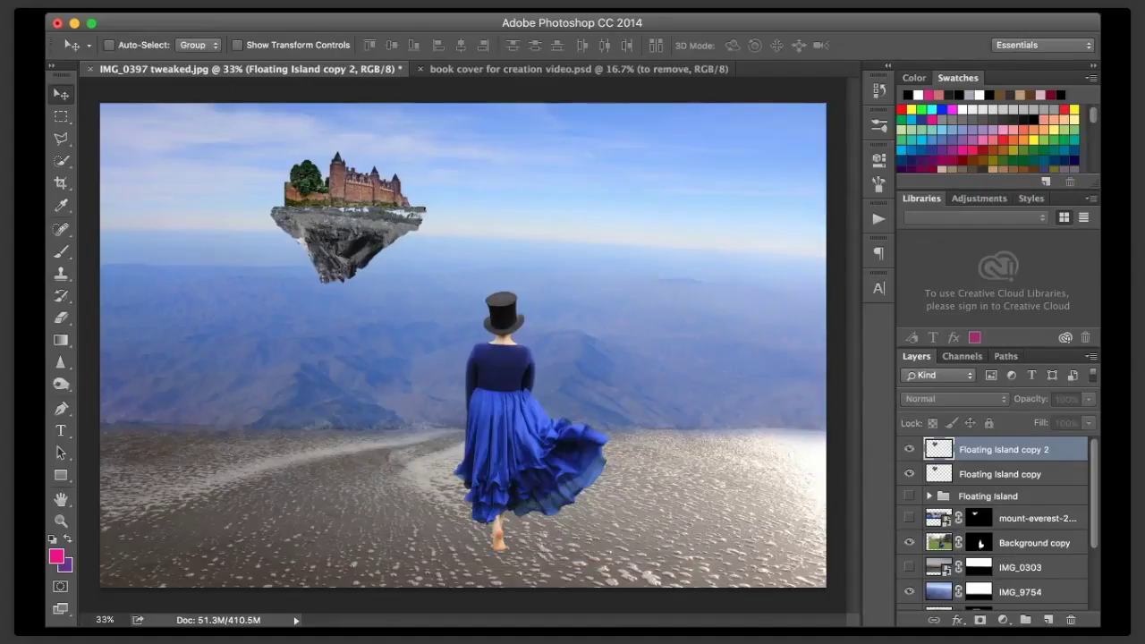
pyautogui.click(910, 474)
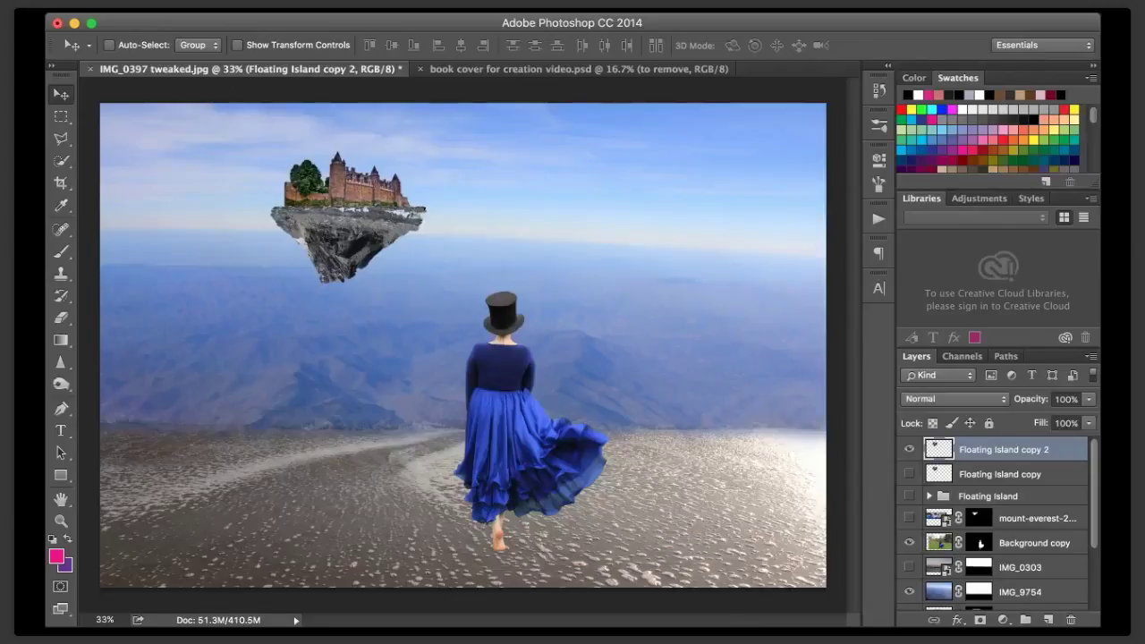
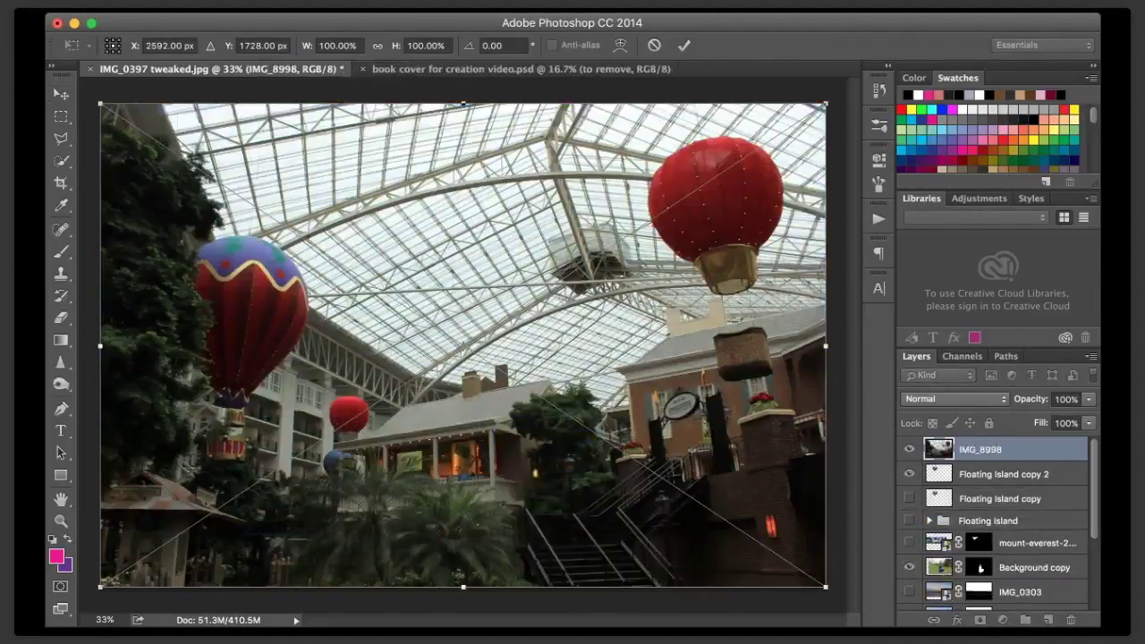
# - Place the IMG_8998 photo and mask it to its large red balloon and basket using Quick Selection
pyautogui.press('Return')
pyautogui.press('w')
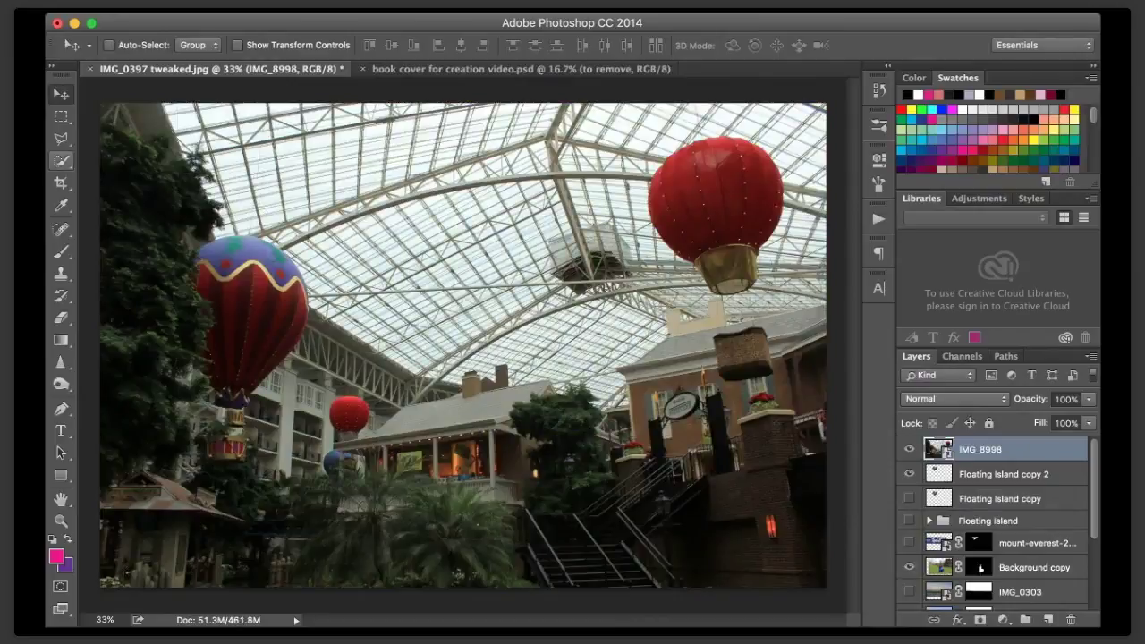
pyautogui.click(61, 161)
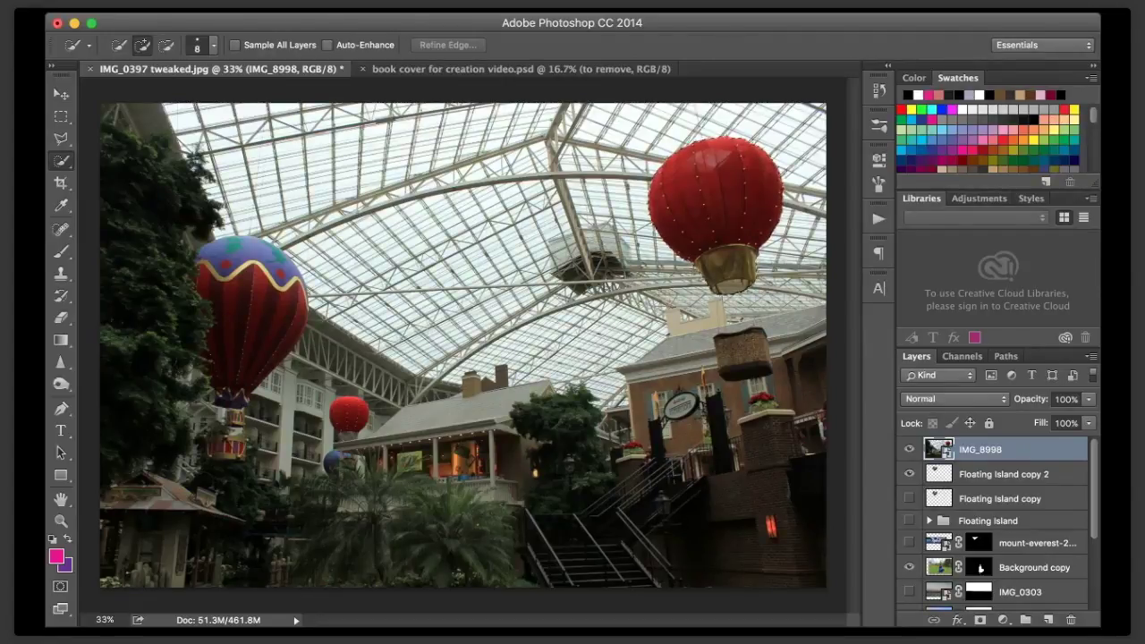
pyautogui.click(674, 155)
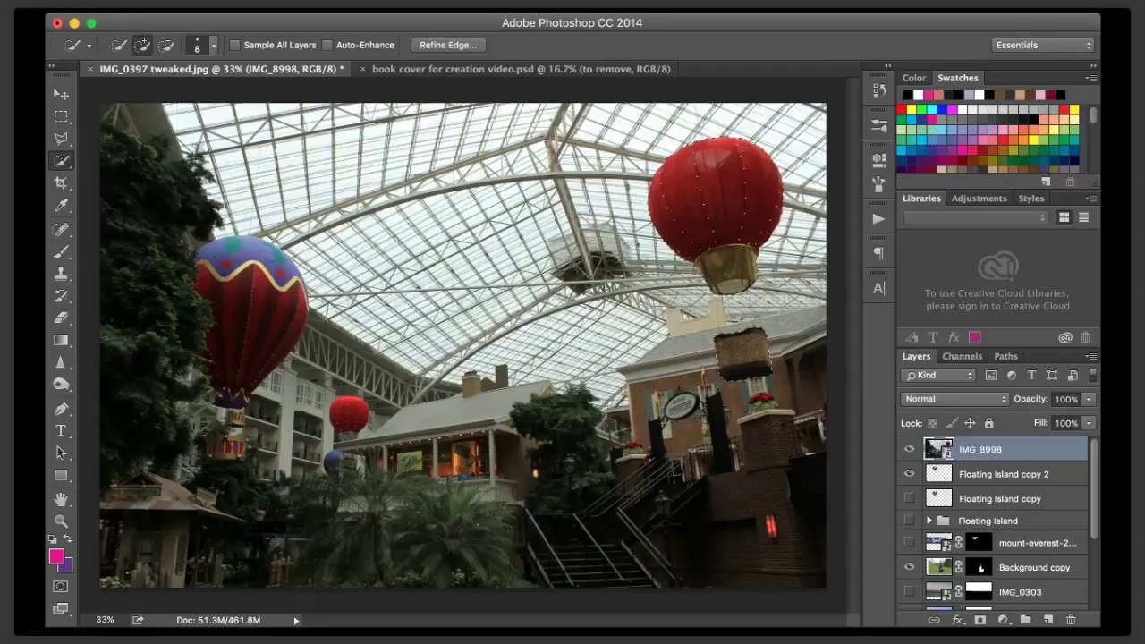
pyautogui.press('alt')
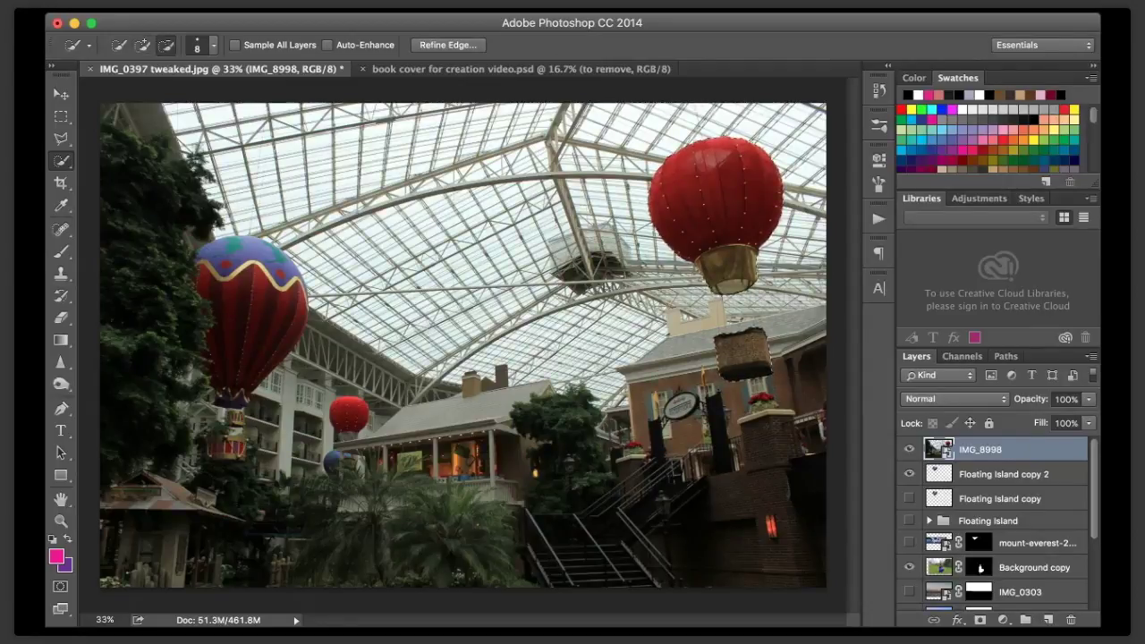
pyautogui.click(980, 619)
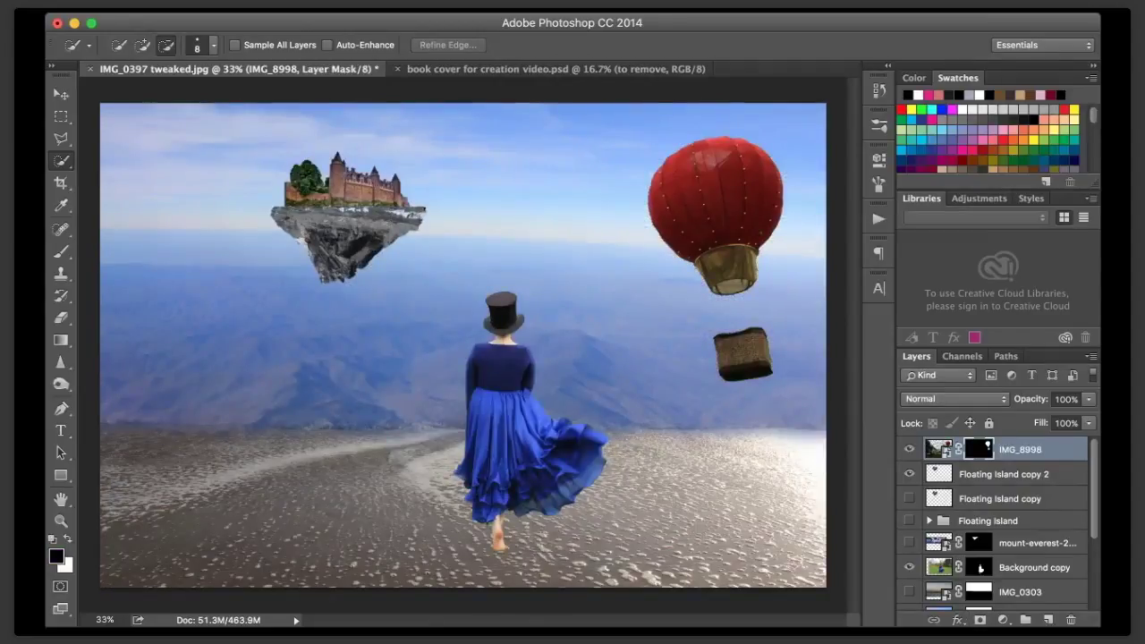
# - Try the IMG_8998 balloon scaled to 86.17%, rotated 5.28 degrees and moved up in the sky, and delete its layer
pyautogui.press('v')
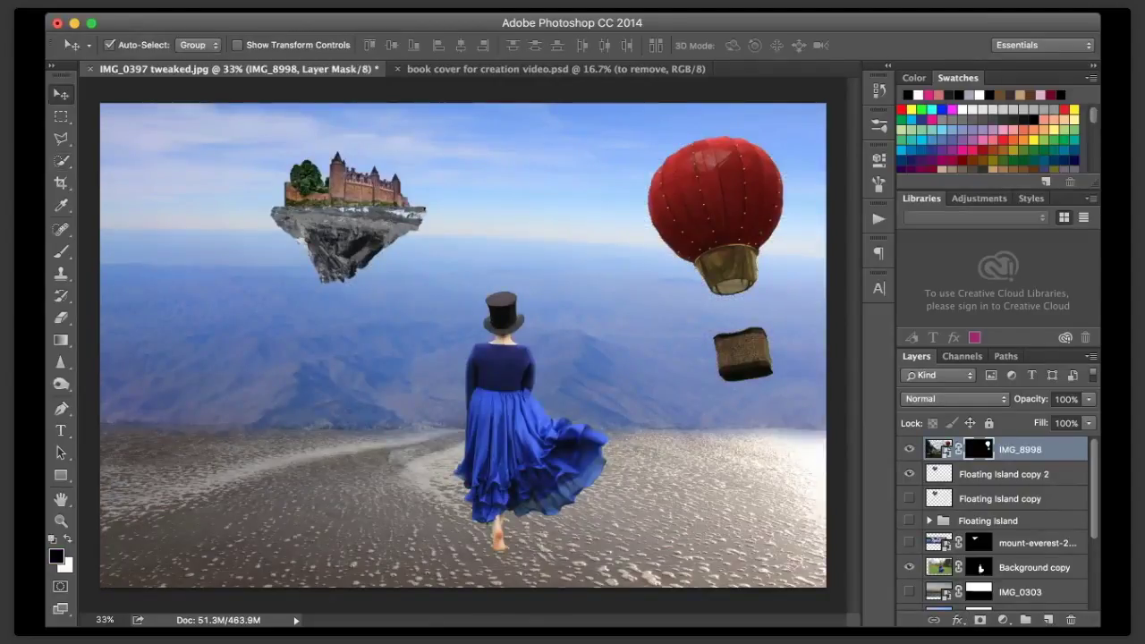
pyautogui.press('super+t')
pyautogui.moveTo(826, 587); pyautogui.dragTo(716, 558)
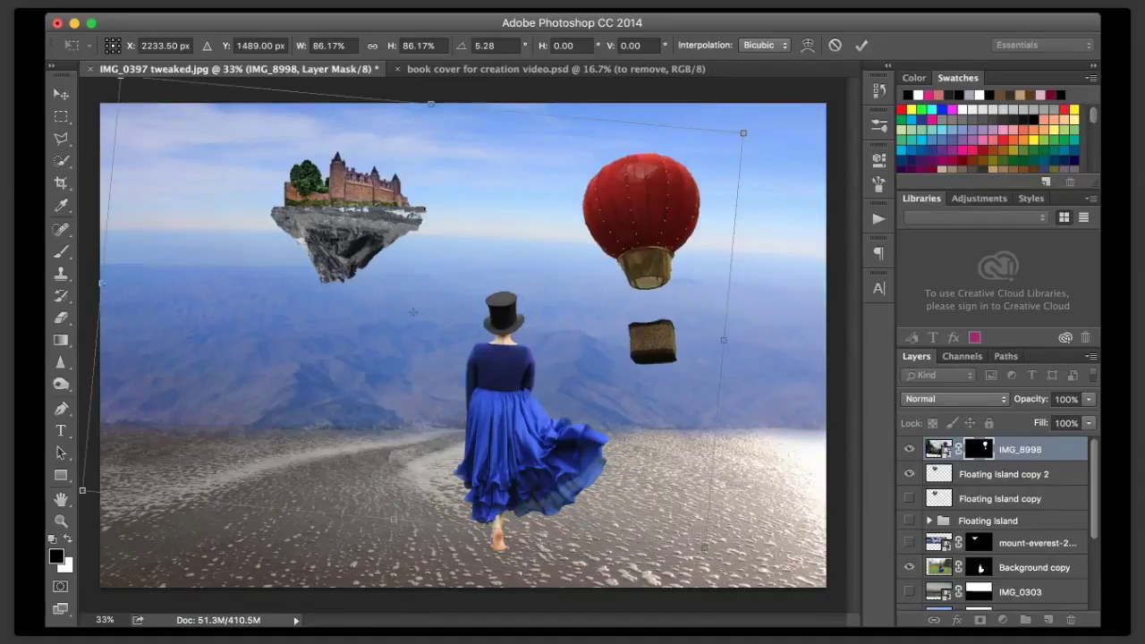
pyautogui.moveTo(412, 312); pyautogui.dragTo(430, 201)
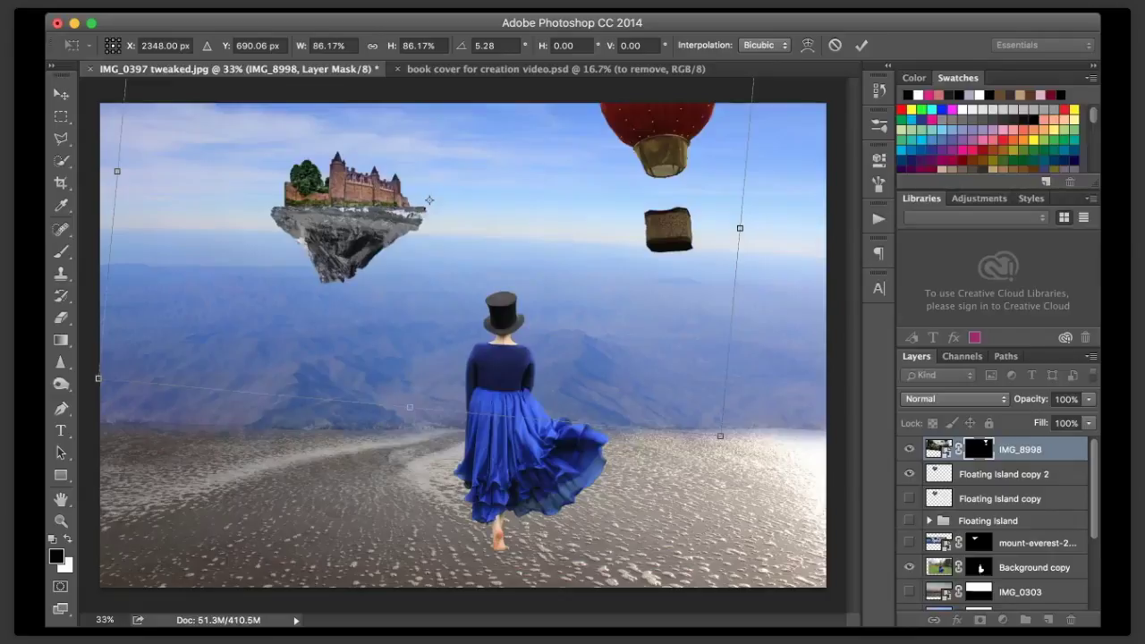
pyautogui.press('Return')
pyautogui.press('BackSpace')
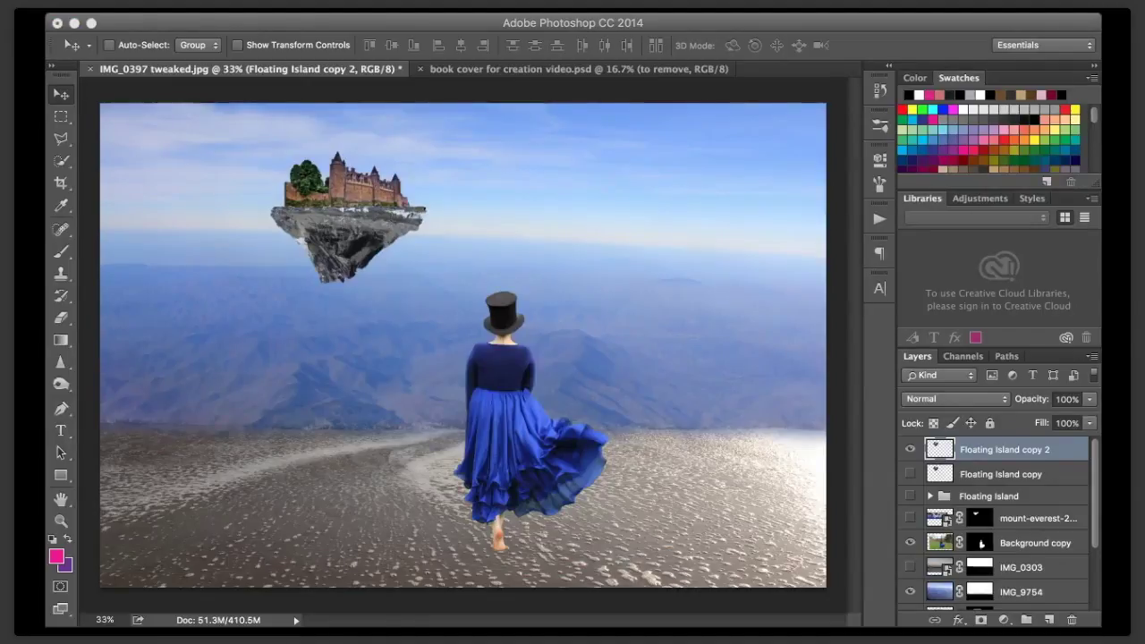
# - Place the IMG_8982 photo and mask it to the red balloon and its basket using Quick Selection
pyautogui.press('super+t')
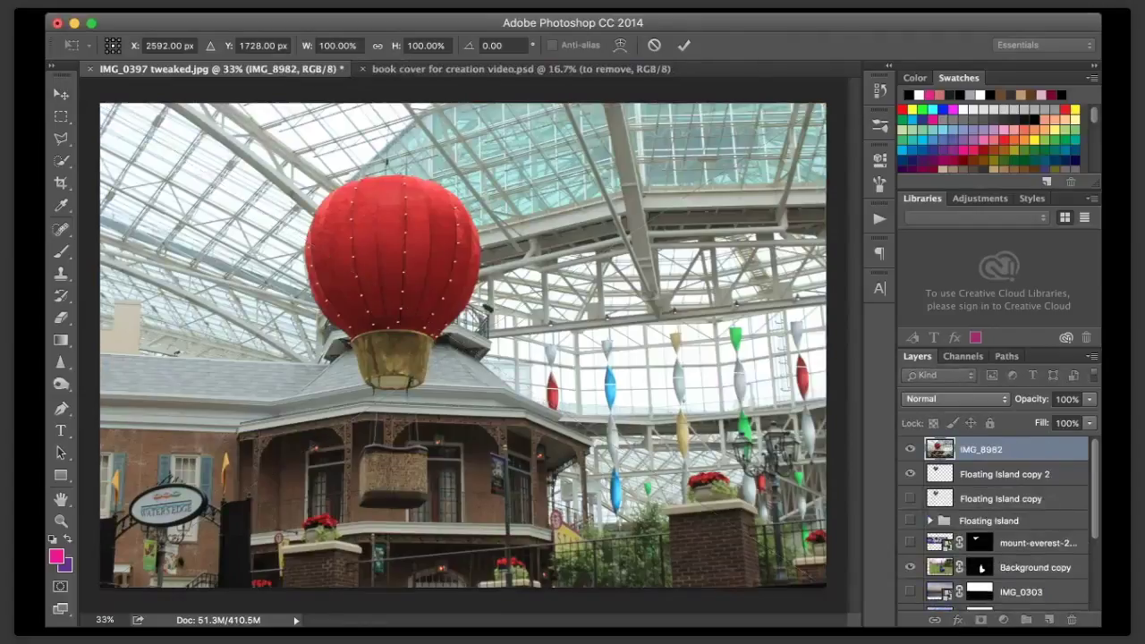
pyautogui.press('Return')
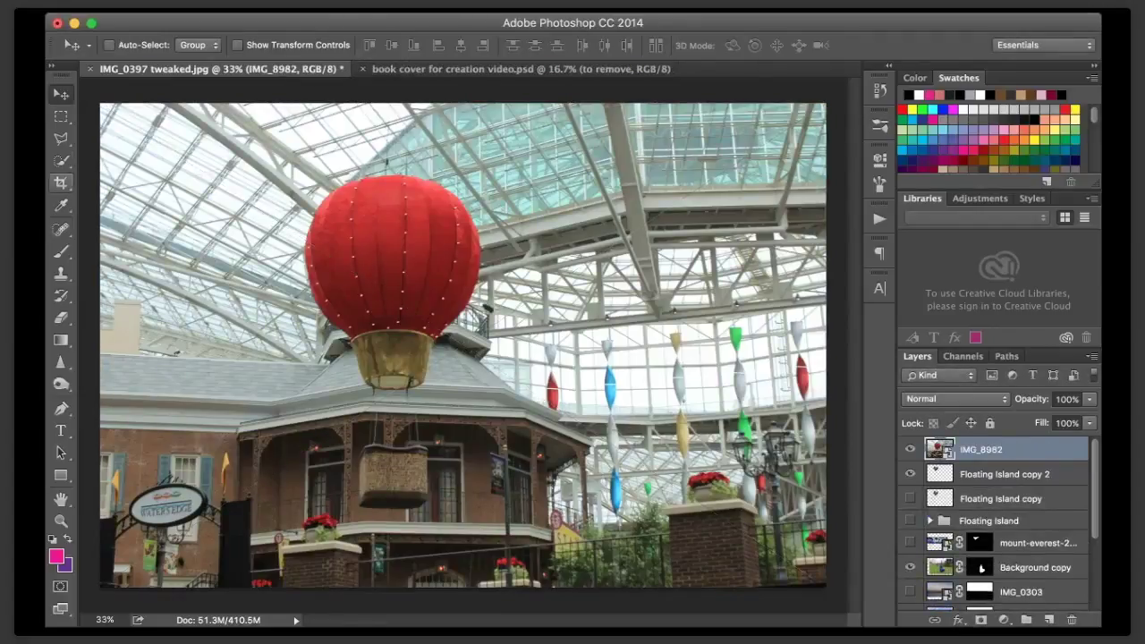
pyautogui.press('w')
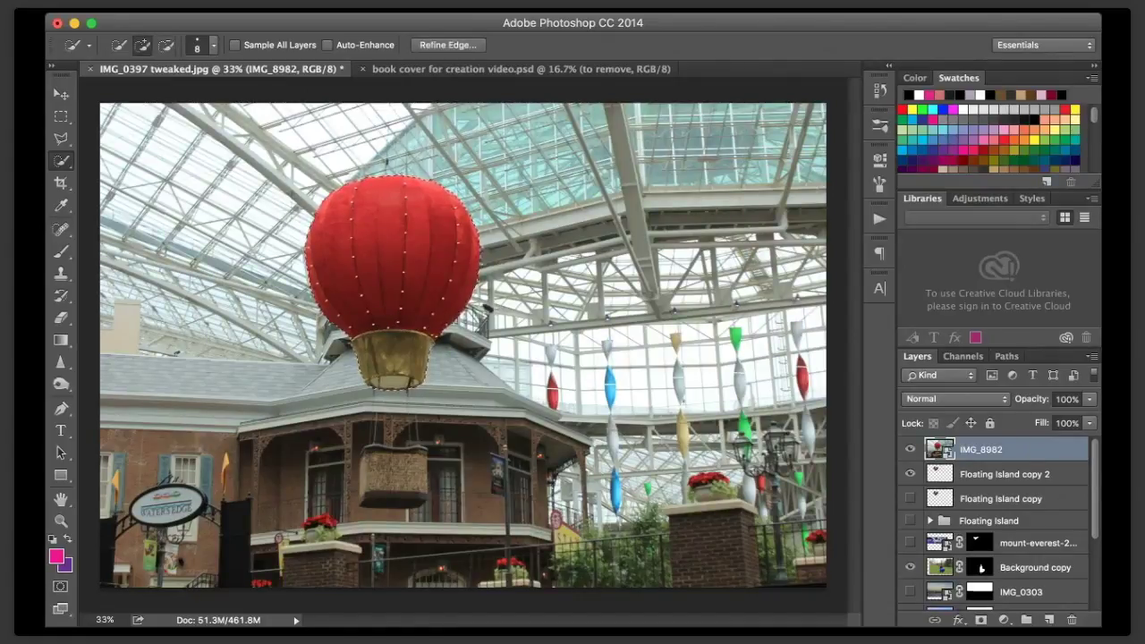
pyautogui.click(393, 474)
pyautogui.press('alt')
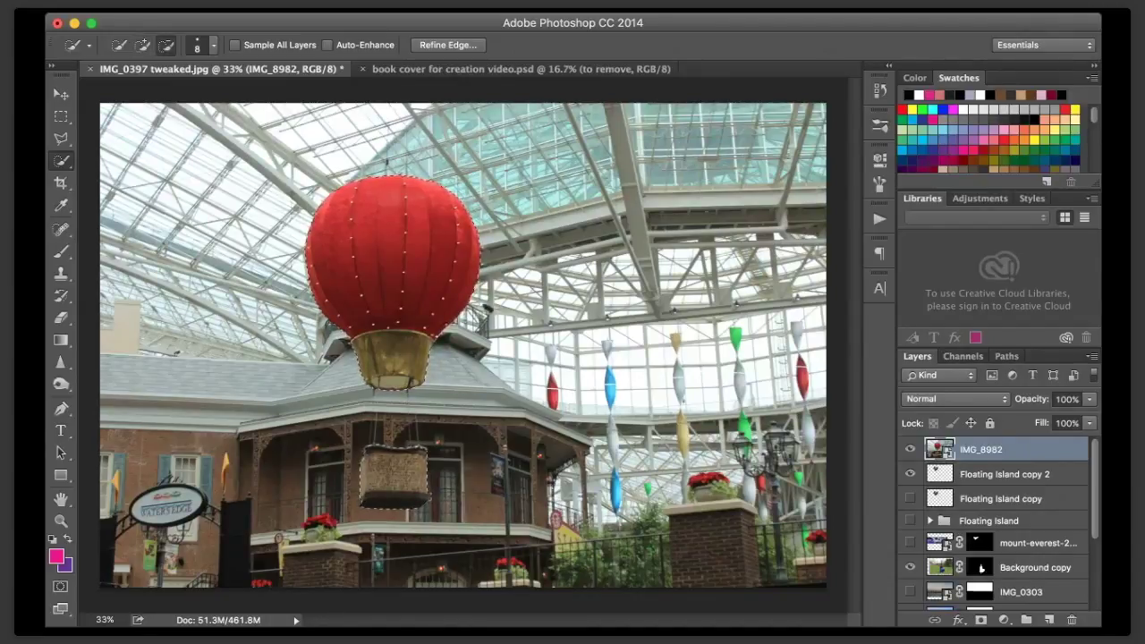
pyautogui.click(981, 620)
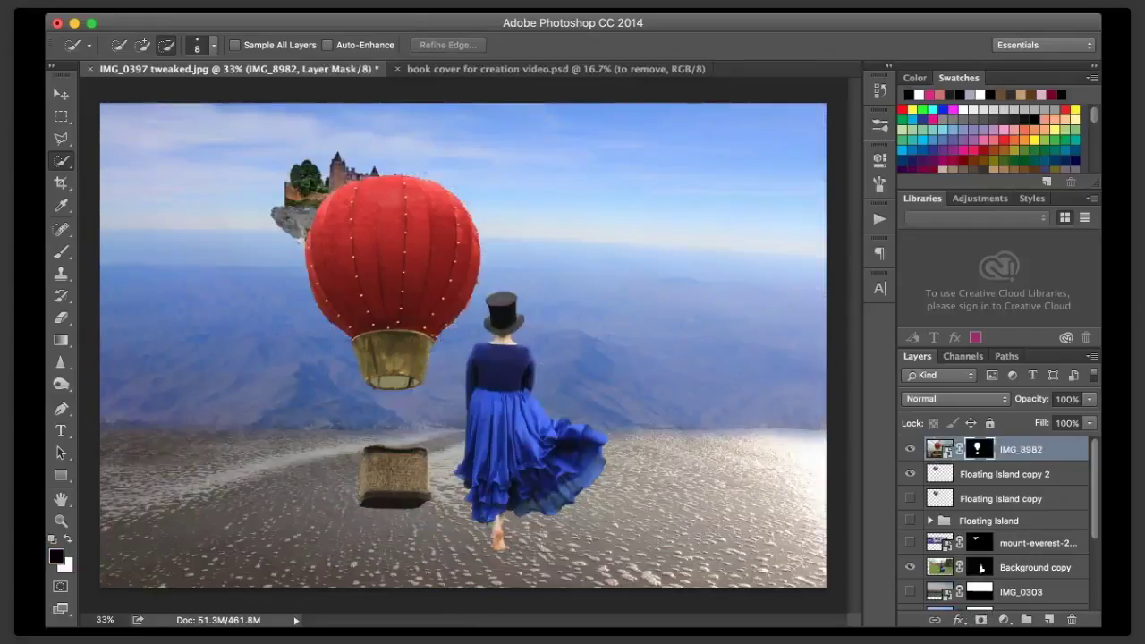
# - Scale the IMG_8982 balloon to about 52.6% and move it into the sky between the castle island and the image's right edge
pyautogui.press('v')
pyautogui.hotkey('ctrl', 't')
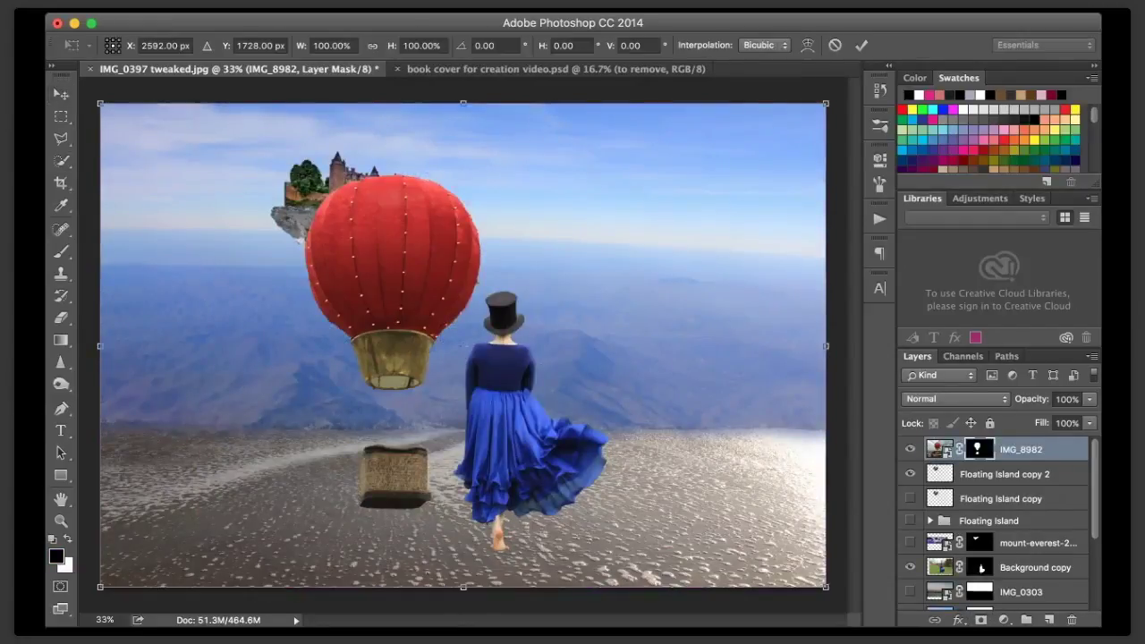
pyautogui.moveTo(825, 587); pyautogui.dragTo(479, 358)
pyautogui.moveTo(290, 231); pyautogui.dragTo(620, 231)
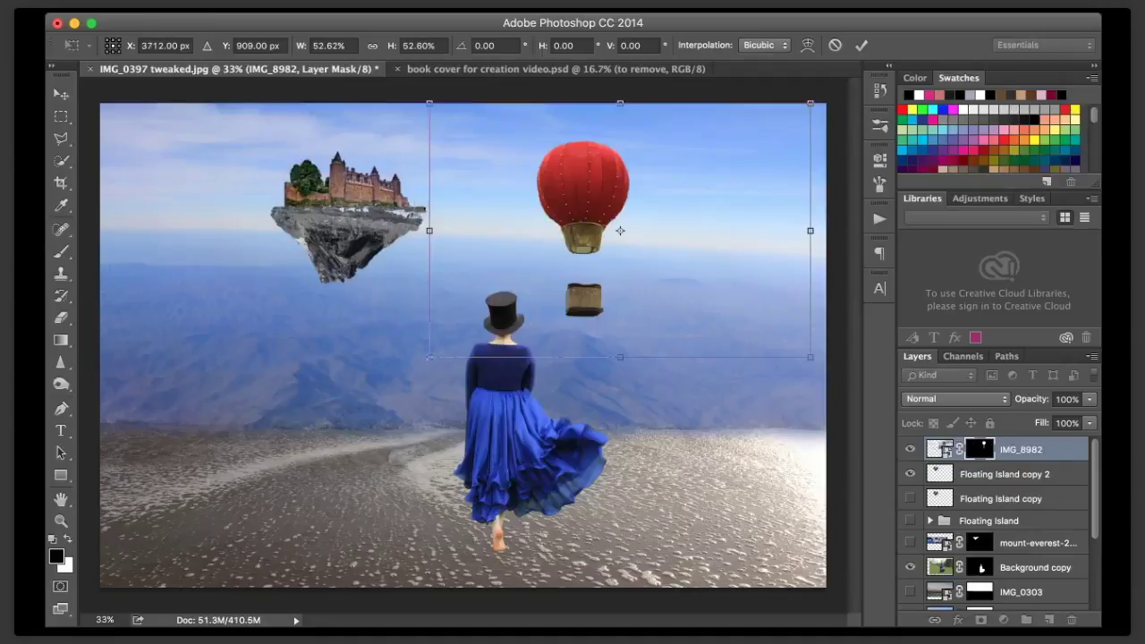
pyautogui.press('Return')
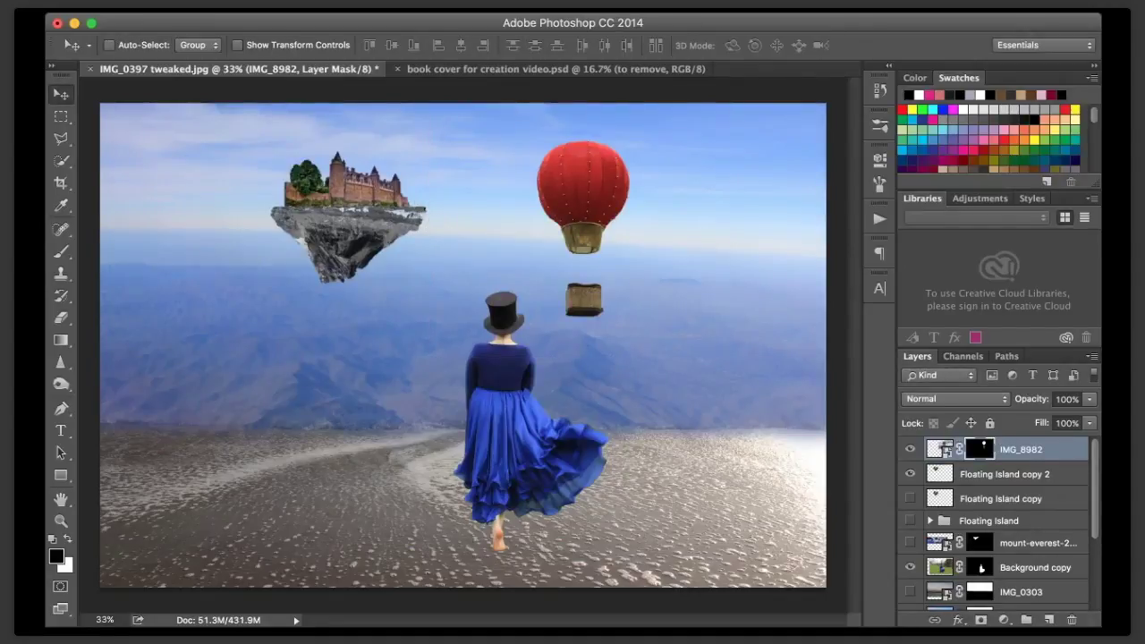
# - Clean up the IMG_8982 mask around the basket's bottom corners at 150% zoom, painting black and white with a size 4 brush
pyautogui.click(105, 619)
pyautogui.write('150')
pyautogui.press('Return')
pyautogui.click(61, 251)
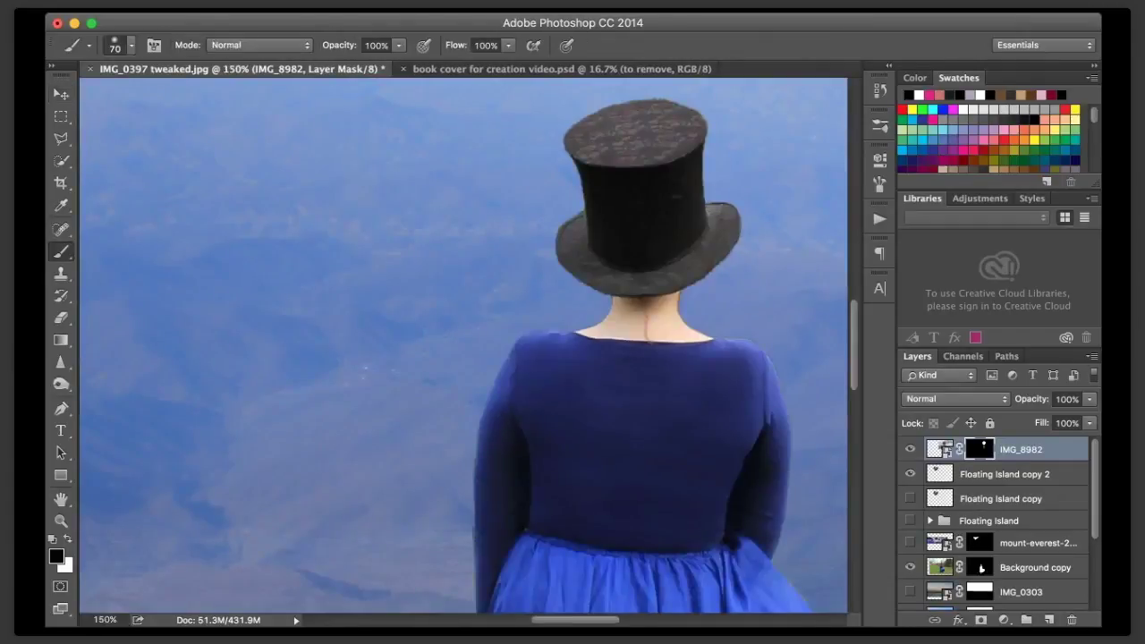
pyautogui.hscroll(10, 464, 346)
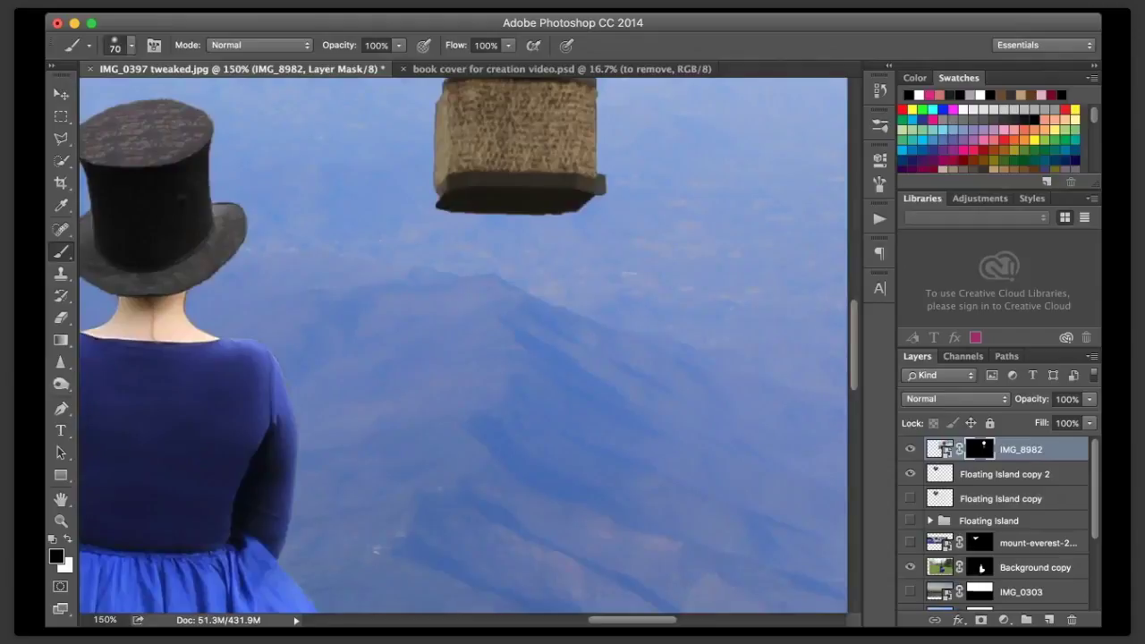
pyautogui.press('[')
pyautogui.press('[')
pyautogui.press('[')
pyautogui.press('[')
pyautogui.press('[')
pyautogui.press('[')
pyautogui.press('[')
pyautogui.press('[')
pyautogui.moveTo(599, 175); pyautogui.dragTo(604, 196)
pyautogui.press('x')
pyautogui.moveTo(434, 181); pyautogui.dragTo(434, 204)
pyautogui.press('x')
pyautogui.press('x')
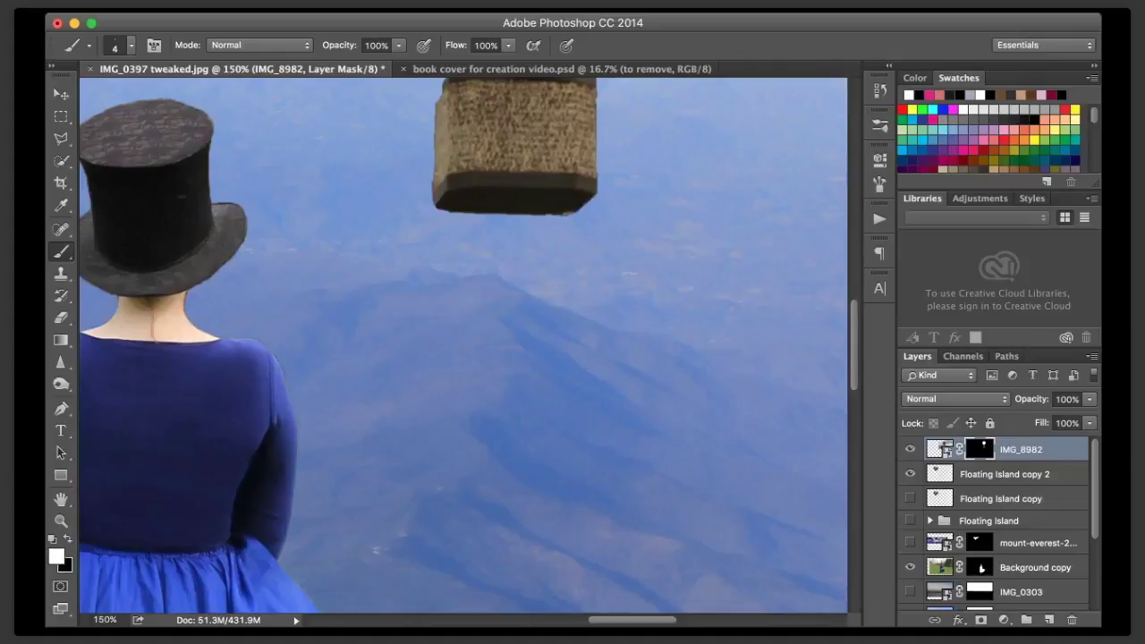
pyautogui.press('x')
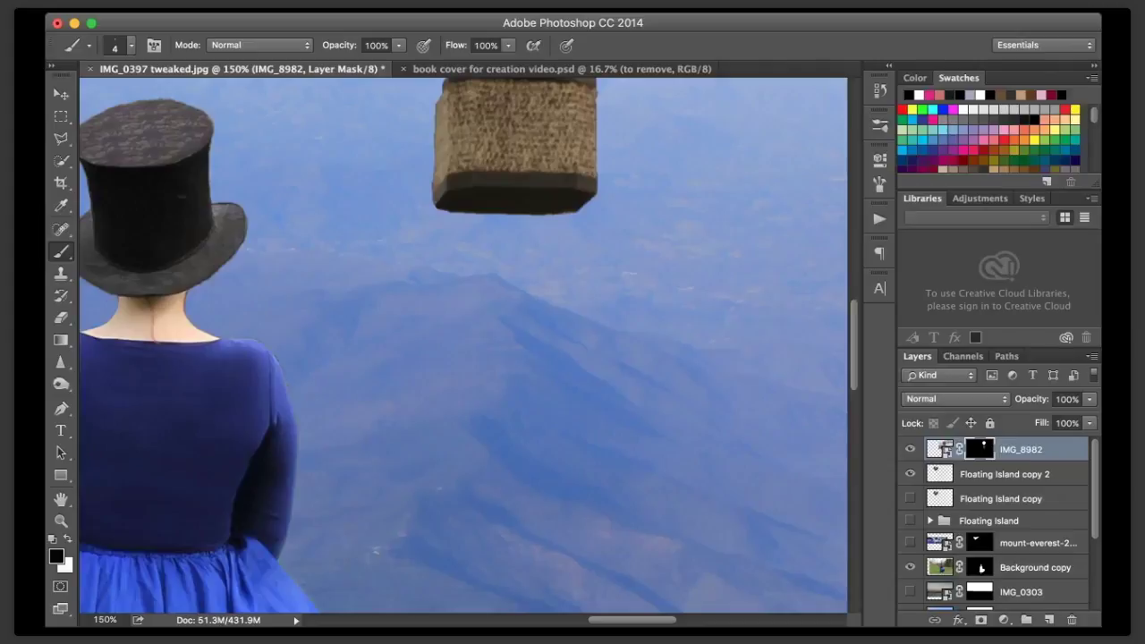
# - Paint white on the IMG_8982 mask to restore the basket's upper-left corner and left side
pyautogui.scroll(5, 464, 345)
pyautogui.scroll(-1, 463, 346)
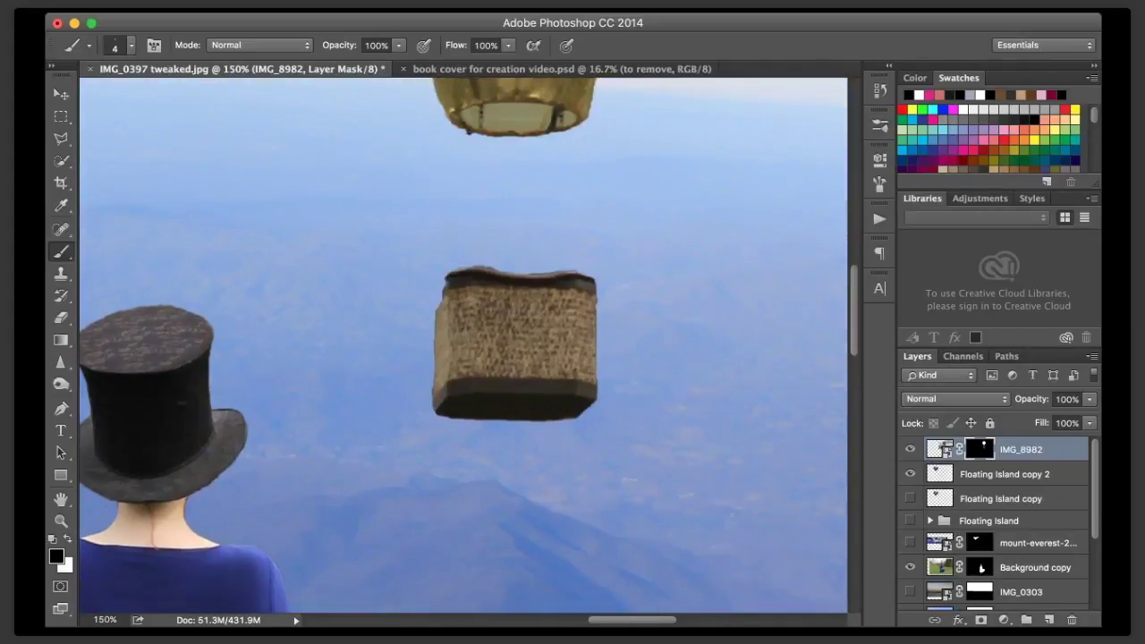
pyautogui.press('x')
pyautogui.moveTo(443, 292); pyautogui.dragTo(439, 299)
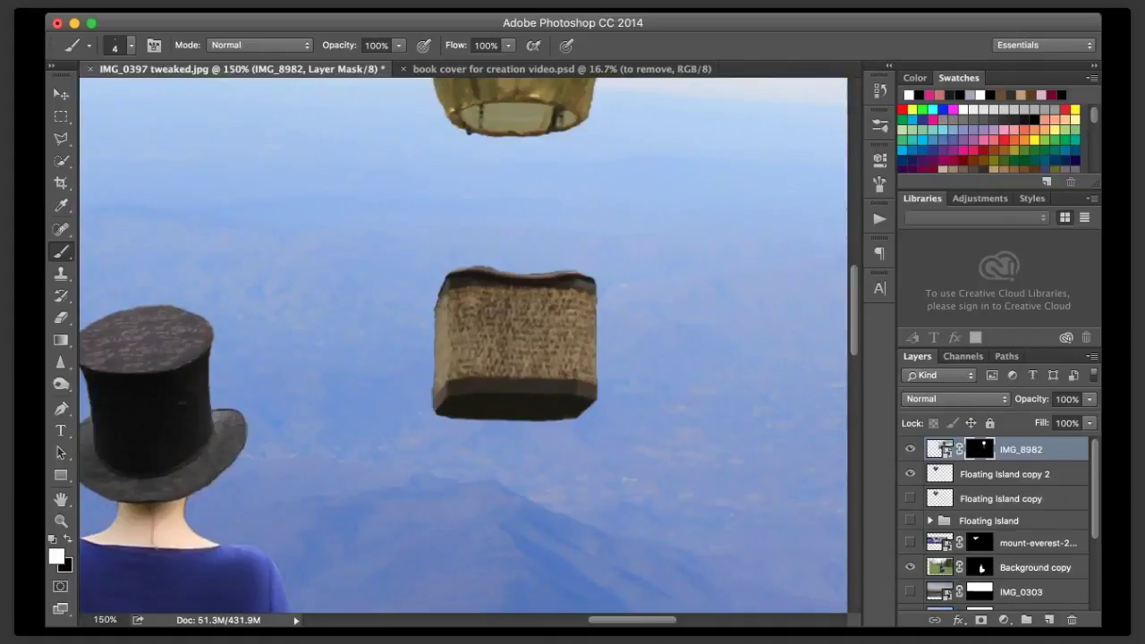
pyautogui.moveTo(435, 344); pyautogui.dragTo(434, 371)
pyautogui.moveTo(434, 324); pyautogui.dragTo(433, 387)
pyautogui.press('x')
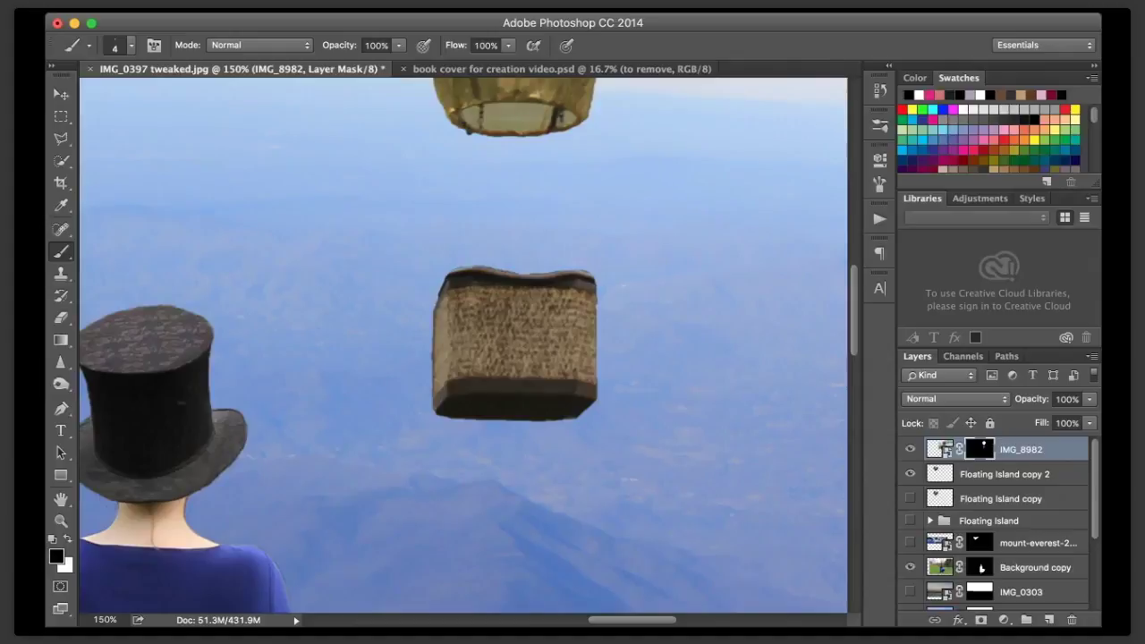
# - Paint black on the IMG_8982 mask to clean up the basket's top rim and the balloon's lower-right edge
pyautogui.moveTo(531, 273); pyautogui.dragTo(550, 273)
pyautogui.scroll(8, 463, 347)
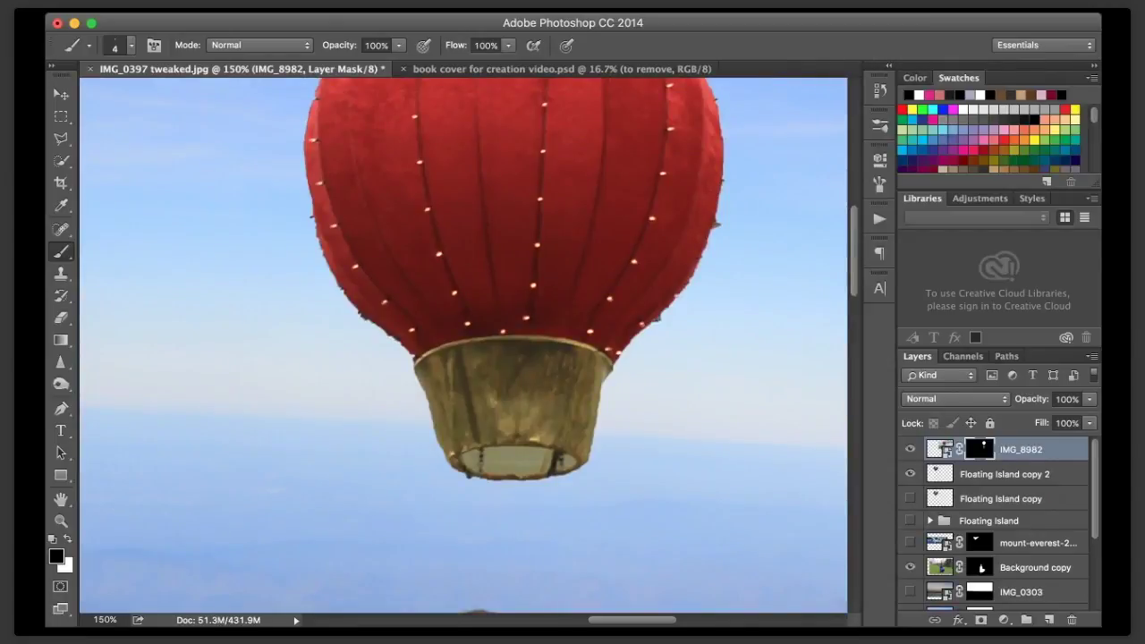
pyautogui.moveTo(649, 324); pyautogui.dragTo(659, 318)
pyautogui.moveTo(713, 228); pyautogui.dragTo(716, 215)
pyautogui.moveTo(703, 255); pyautogui.dragTo(676, 300)
pyautogui.press('x')
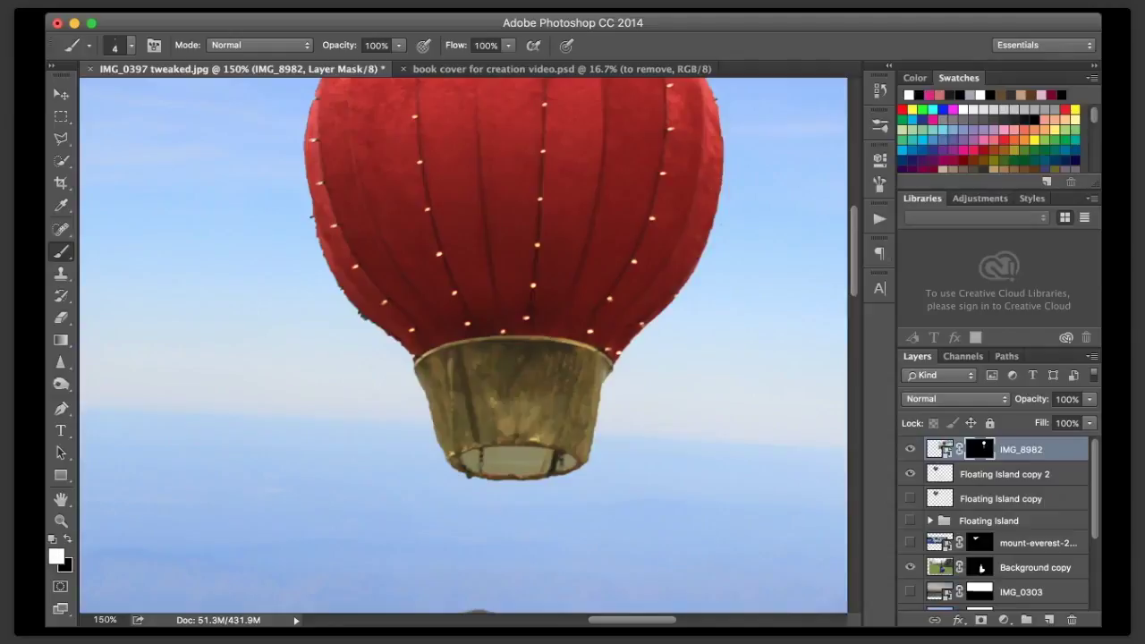
# - Paint black on the IMG_8982 mask to remove fringe along the red balloon's left and lower-left edge
pyautogui.scroll(3, 464, 347)
pyautogui.press('x')
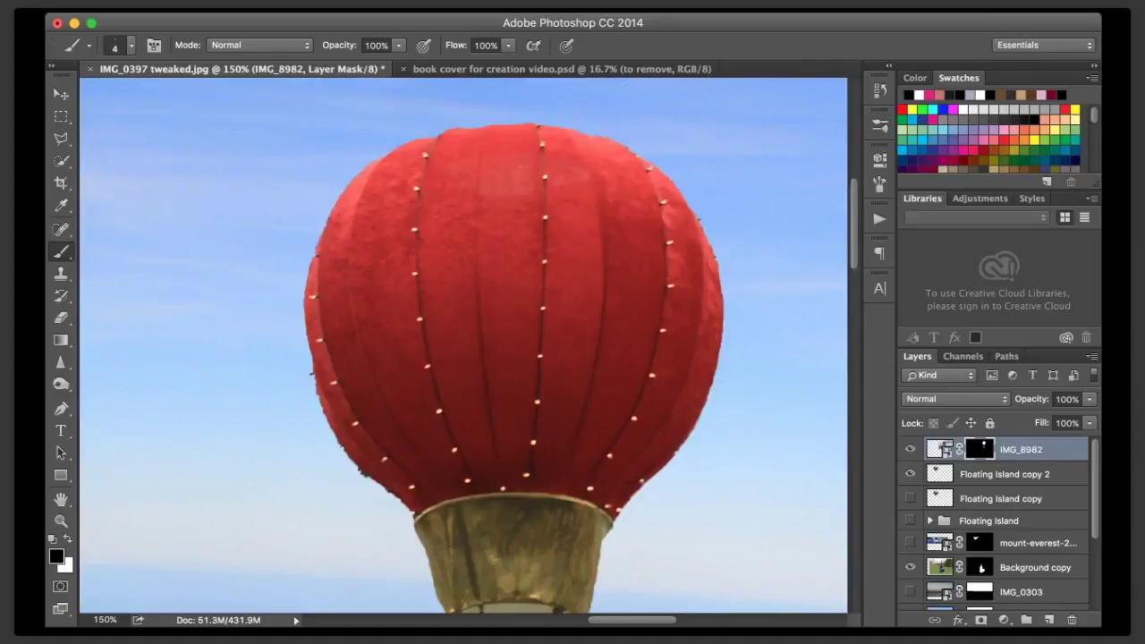
pyautogui.press('x')
pyautogui.press('x')
pyautogui.moveTo(326, 223); pyautogui.dragTo(304, 308)
pyautogui.moveTo(318, 386)
pyautogui.mouseDown()
pyautogui.moveTo(322, 413)
pyautogui.moveTo(367, 475)
pyautogui.mouseUp()
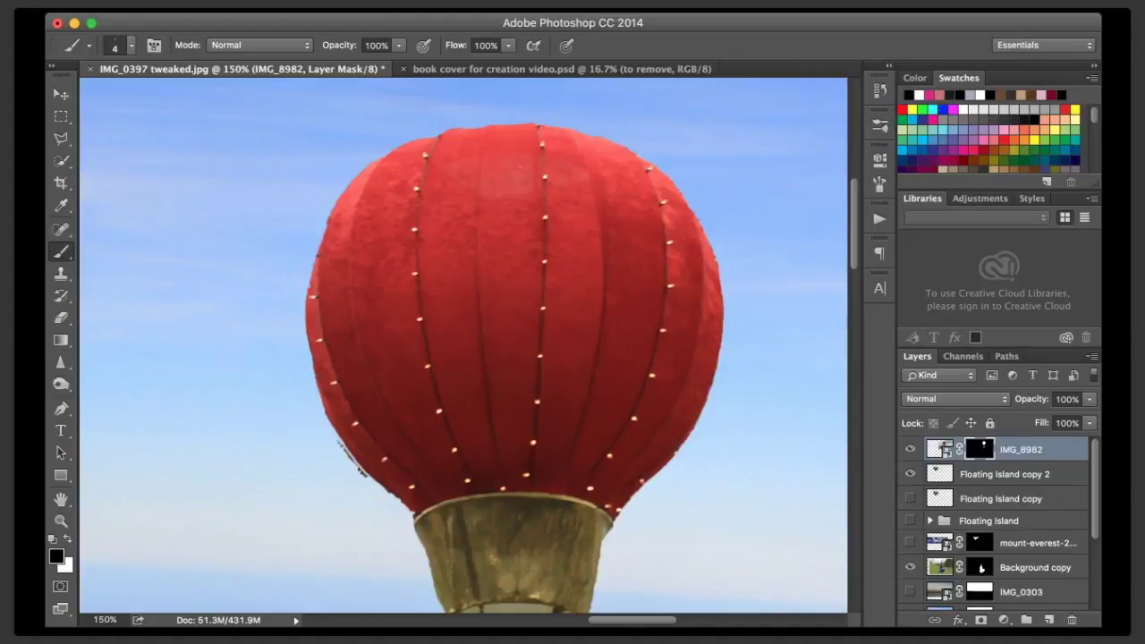
pyautogui.moveTo(338, 433)
pyautogui.mouseDown()
pyautogui.moveTo(417, 518)
pyautogui.moveTo(393, 494)
pyautogui.mouseUp()
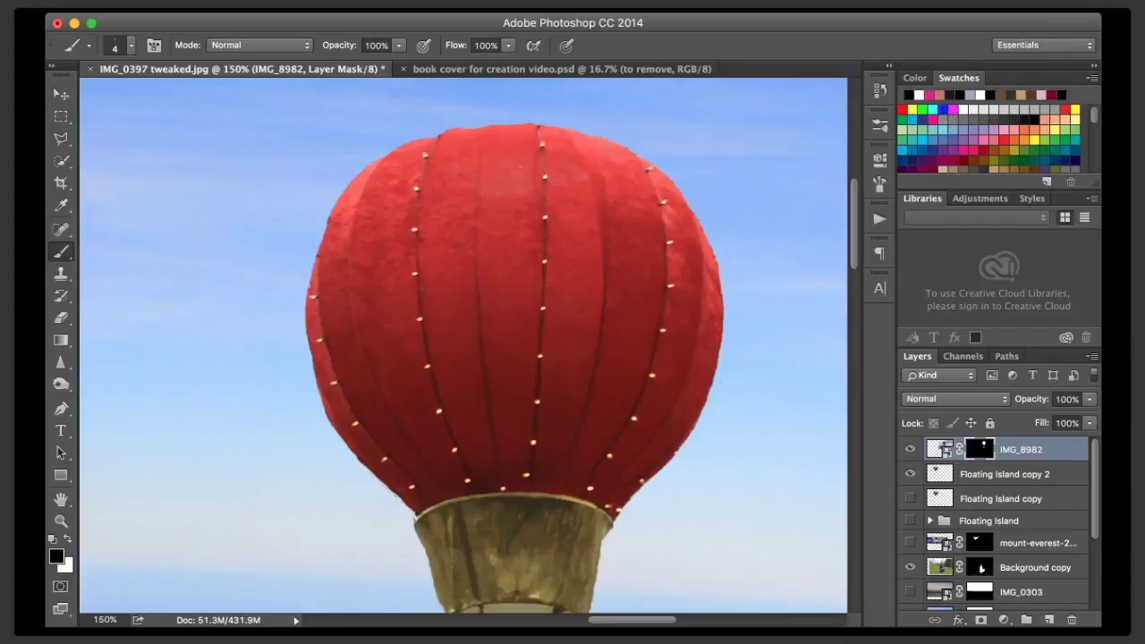
pyautogui.press('x')
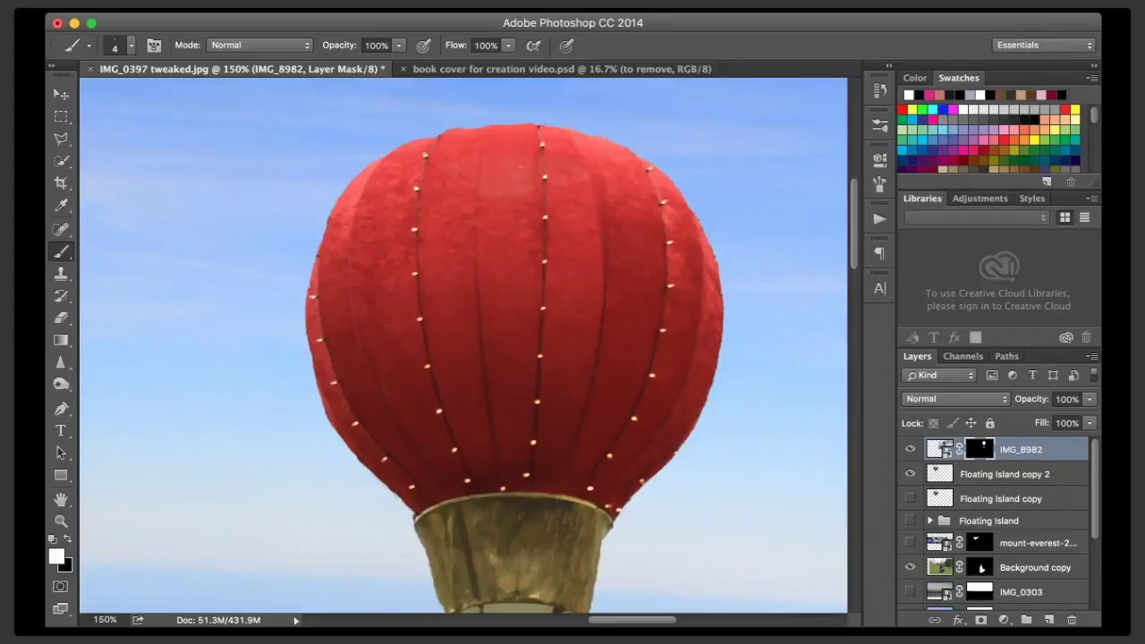
# - Create a new layer above IMG_8982 and sample a dark colour from the balloon's opening for the ropes
pyautogui.scroll(-5, 463, 347)
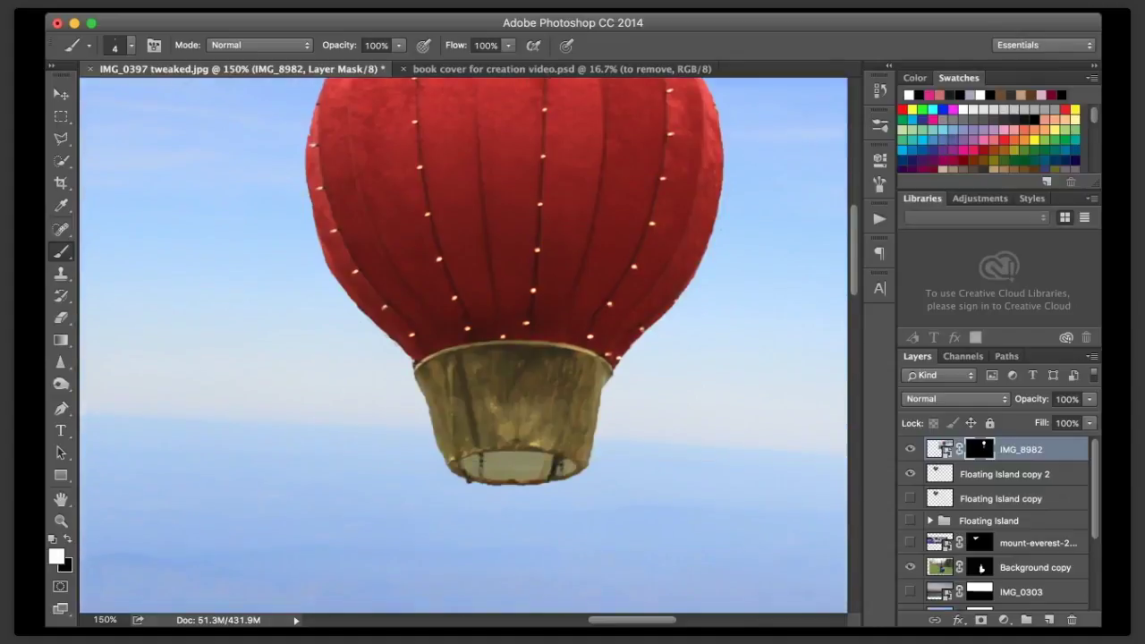
pyautogui.scroll(-2, 464, 346)
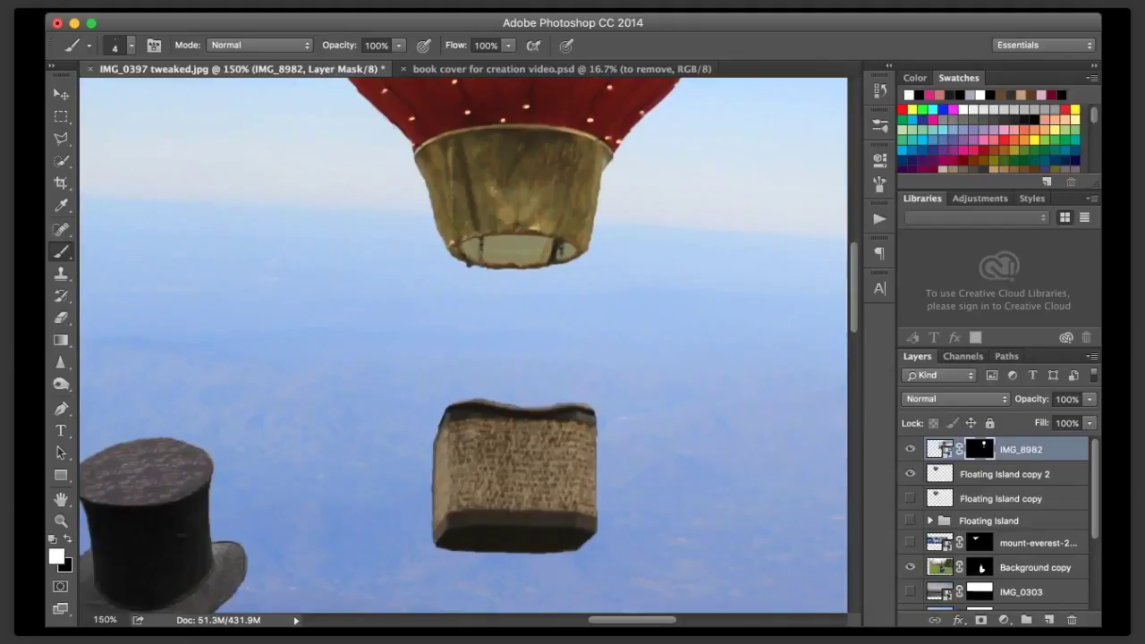
pyautogui.press('alt+shift+super+n')
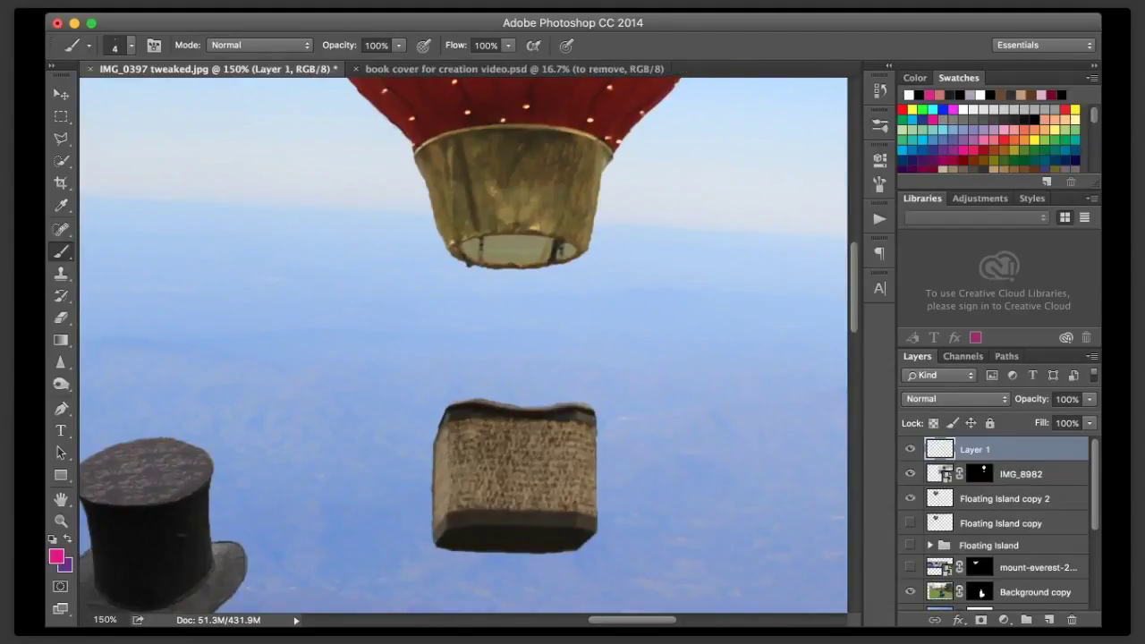
pyautogui.click(880, 125)
pyautogui.keyDown('alt'); pyautogui.click(558, 252); pyautogui.keyUp('alt')
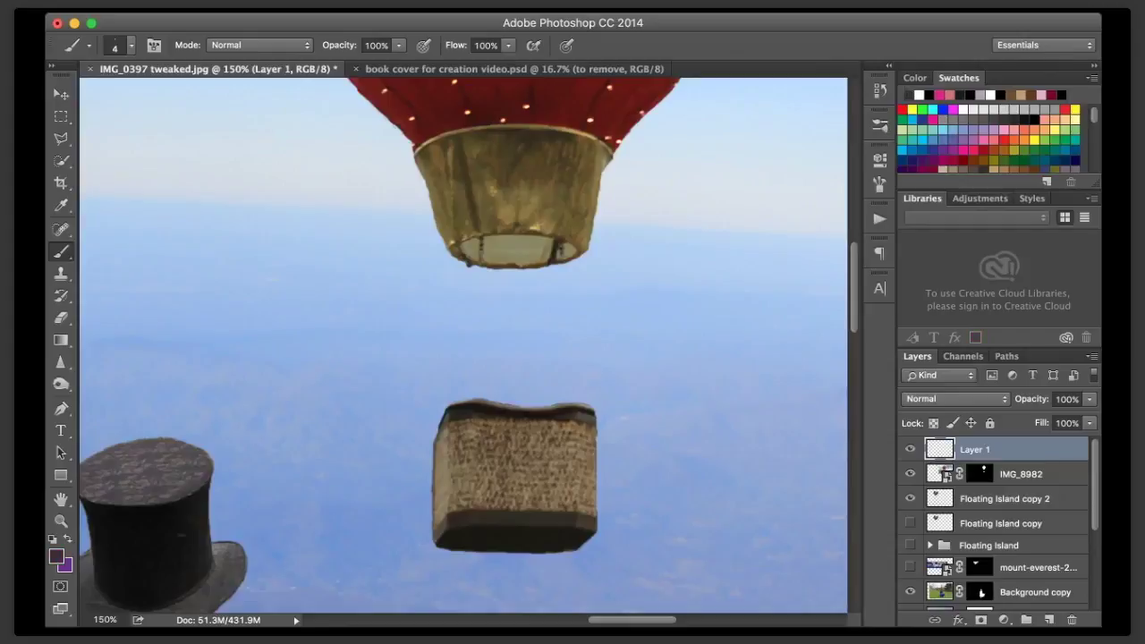
# - Draw four thin ropes with a size 2 brush from the balloon's opening down to the basket's top rim
pyautogui.moveTo(481, 248); pyautogui.dragTo(461, 401)
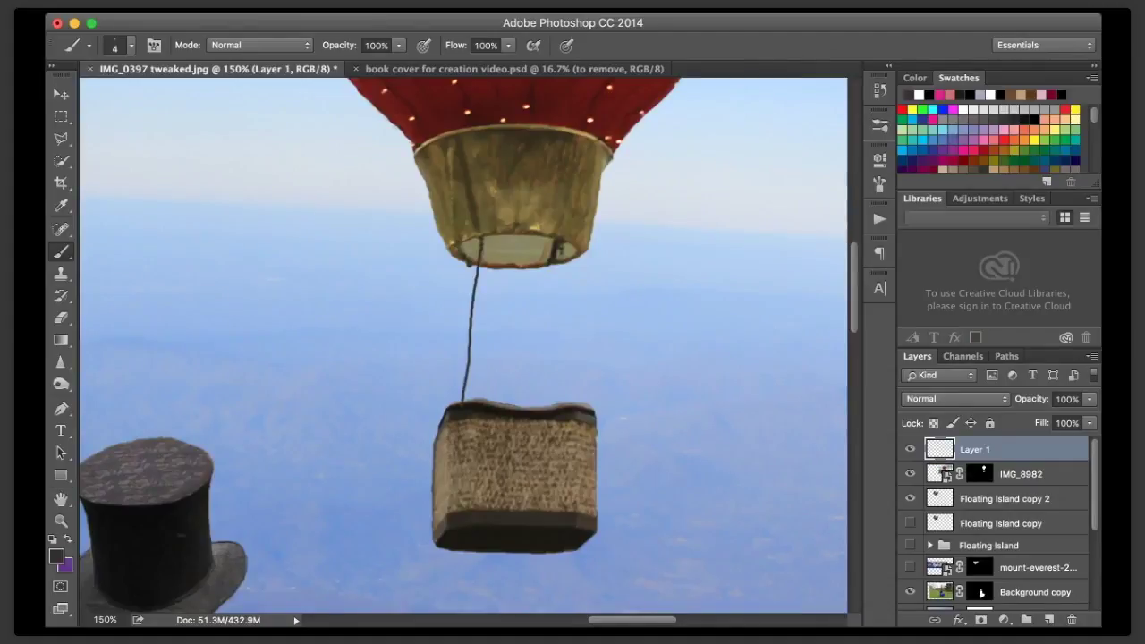
pyautogui.press('super+z')
pyautogui.press('[')
pyautogui.moveTo(561, 261); pyautogui.dragTo(570, 405)
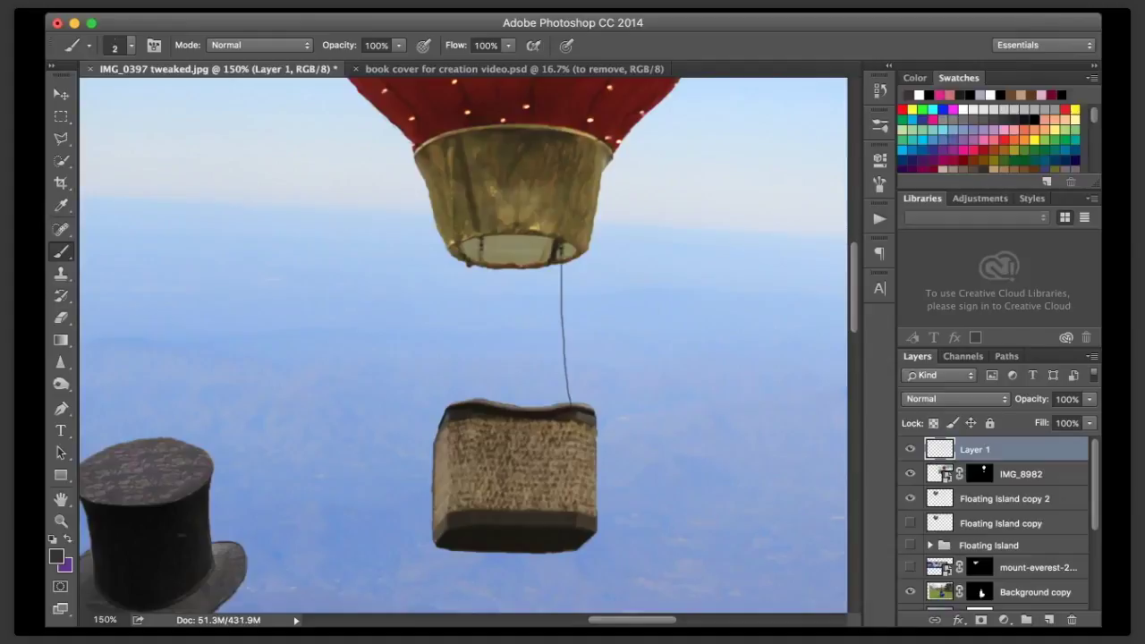
pyautogui.moveTo(483, 240); pyautogui.dragTo(453, 391)
pyautogui.hotkey('ctrl', 'z')
pyautogui.moveTo(480, 267); pyautogui.dragTo(462, 402)
pyautogui.moveTo(468, 266); pyautogui.dragTo(449, 403)
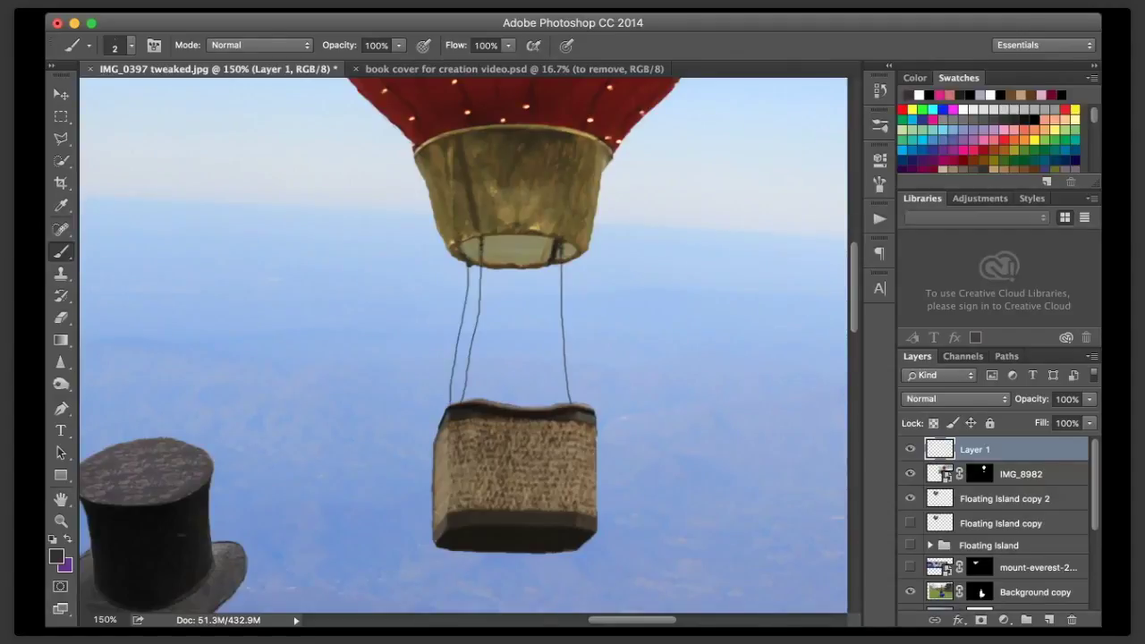
pyautogui.hotkey('ctrl', 'z')
pyautogui.moveTo(467, 266); pyautogui.dragTo(447, 404)
pyautogui.moveTo(553, 265); pyautogui.dragTo(556, 404)
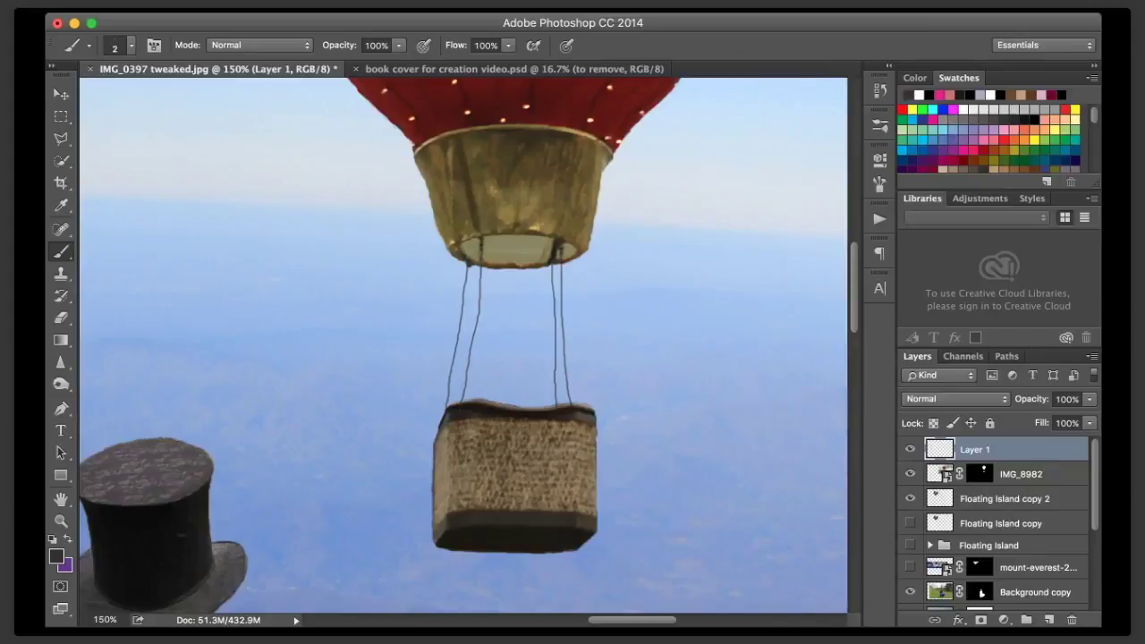
# - Switch to the Eraser and reduce its brush size to 20
pyautogui.press('e')
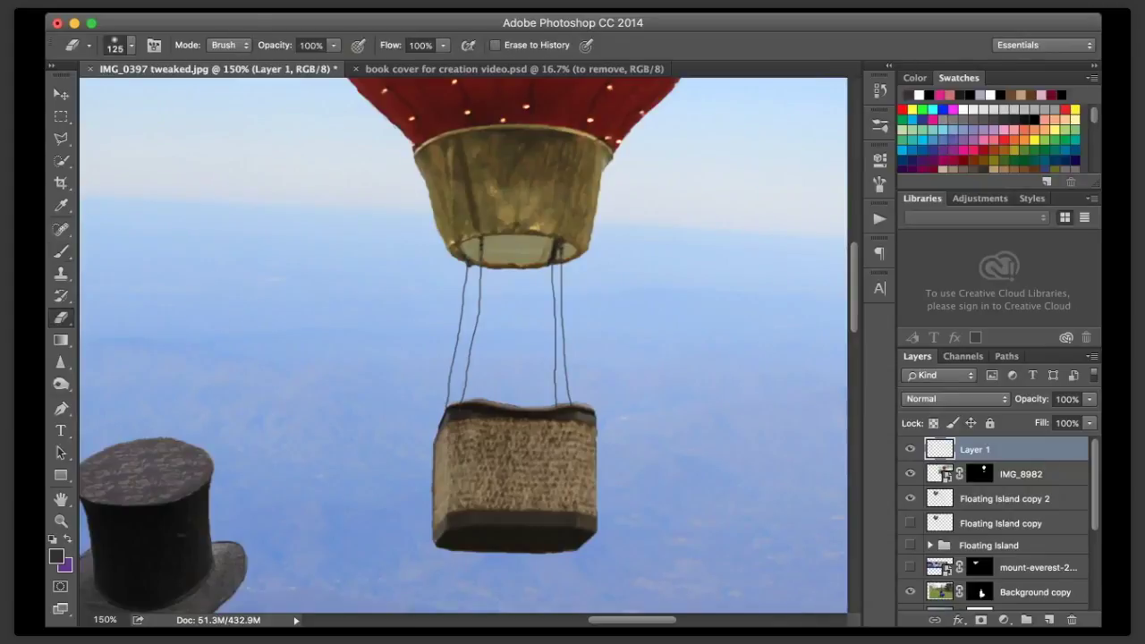
pyautogui.press('[')
pyautogui.press('[')
pyautogui.press('[')
pyautogui.press('[')
pyautogui.press('[')
pyautogui.press('[')
pyautogui.press('[')
# - Group Layer 1 and IMG_8982 and name the group "Balloon"
pyautogui.doubleClick(106, 620)
pyautogui.write('33')
pyautogui.press('Return')
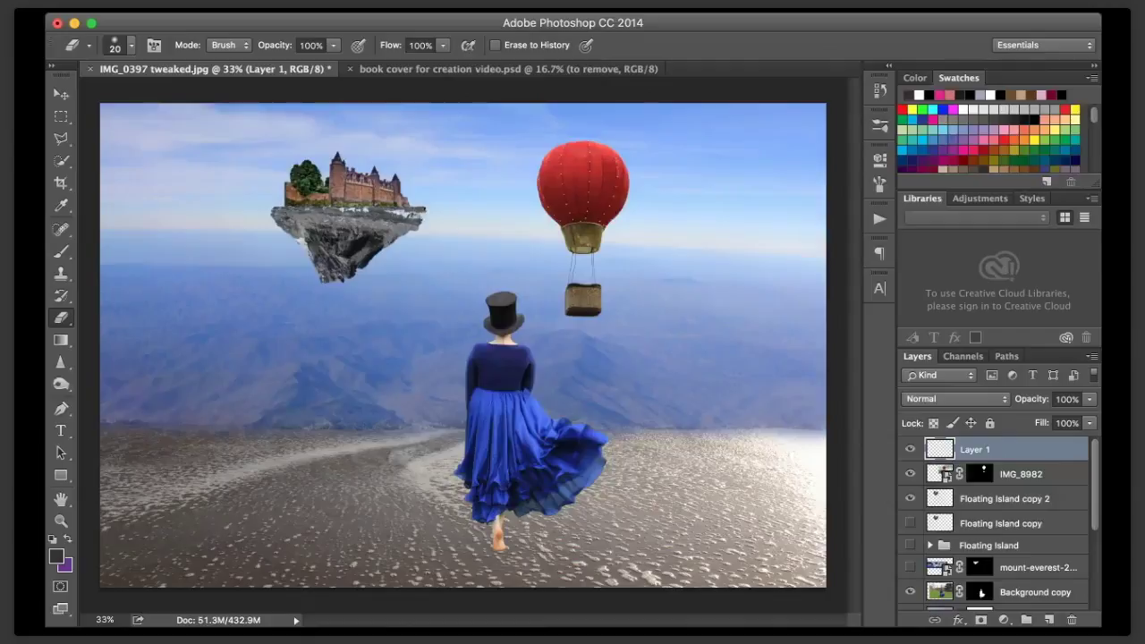
pyautogui.keyDown('shift'); pyautogui.click(1022, 474); pyautogui.keyUp('shift')
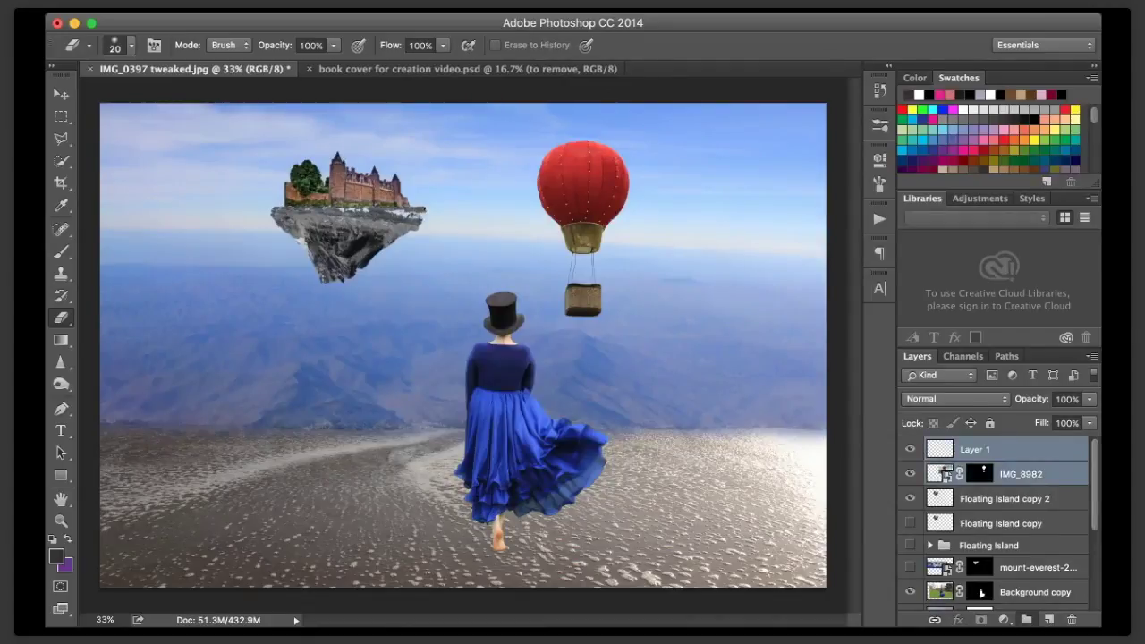
pyautogui.click(1026, 620)
pyautogui.doubleClick(976, 447)
pyautogui.write('Balloon')
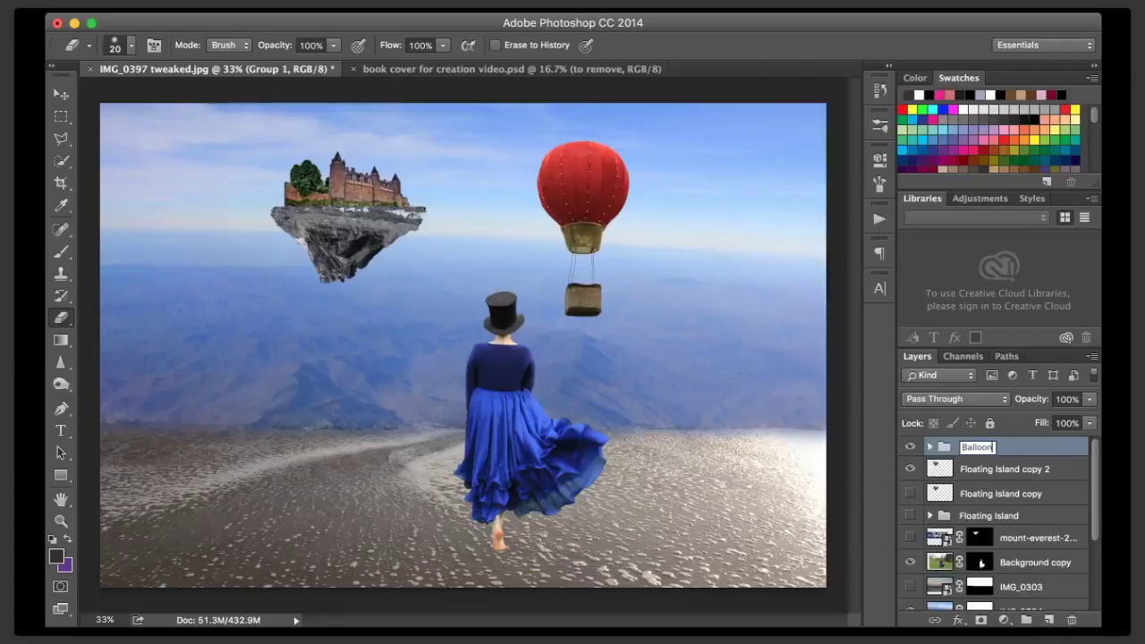
pyautogui.press('Return')
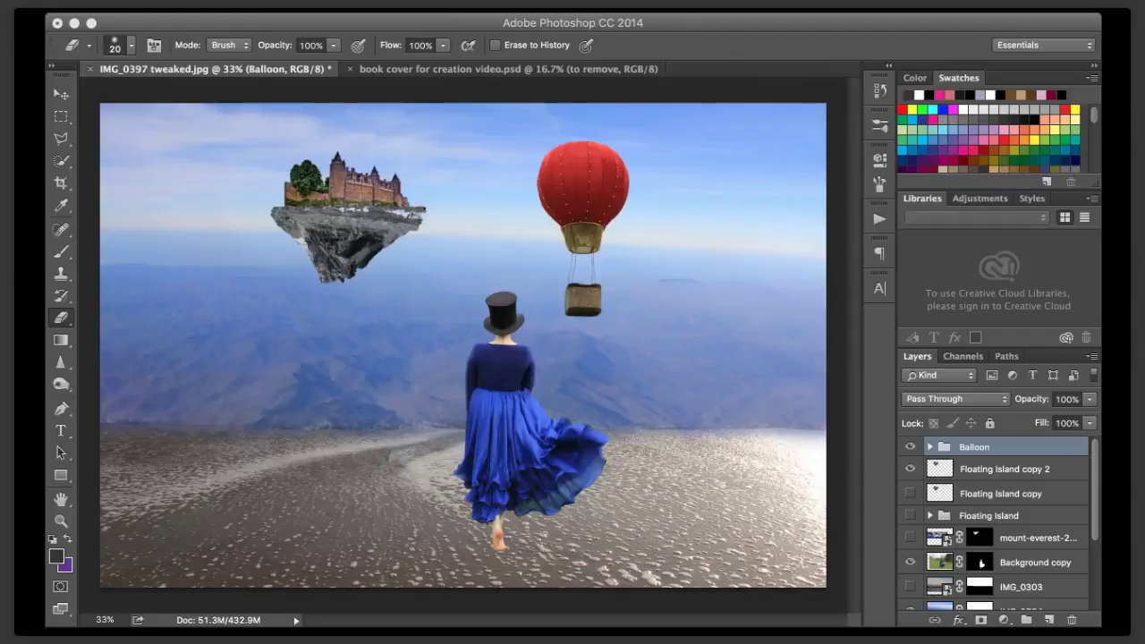
# - Select the whole red part of the balloon on the IMG_8982 layer with Quick Selection
pyautogui.press('super+Tab')
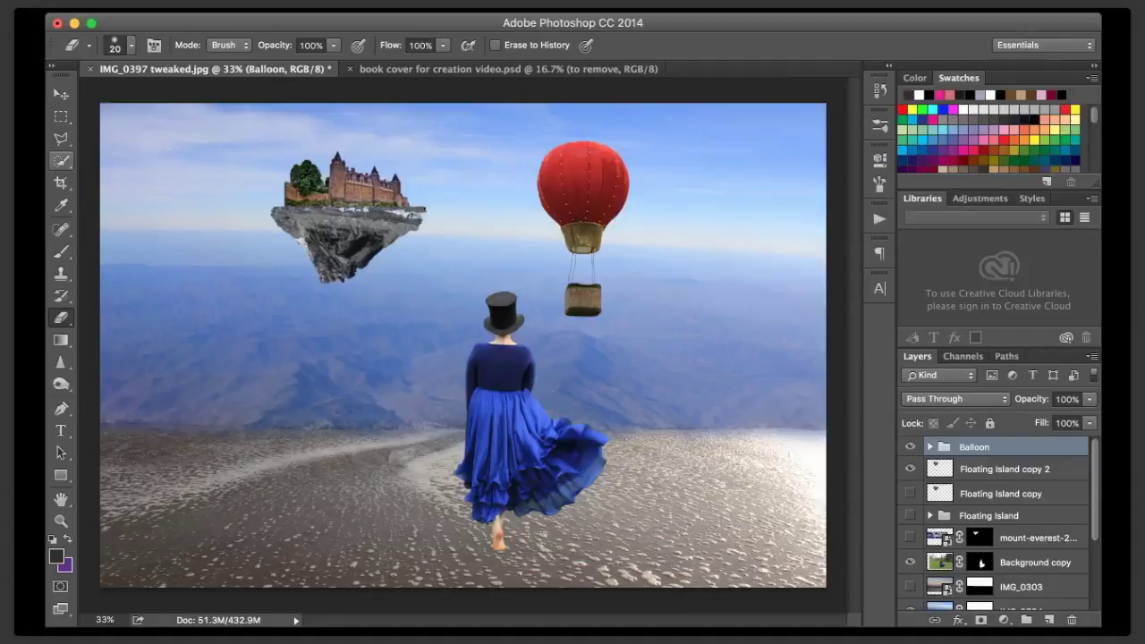
pyautogui.click(60, 160)
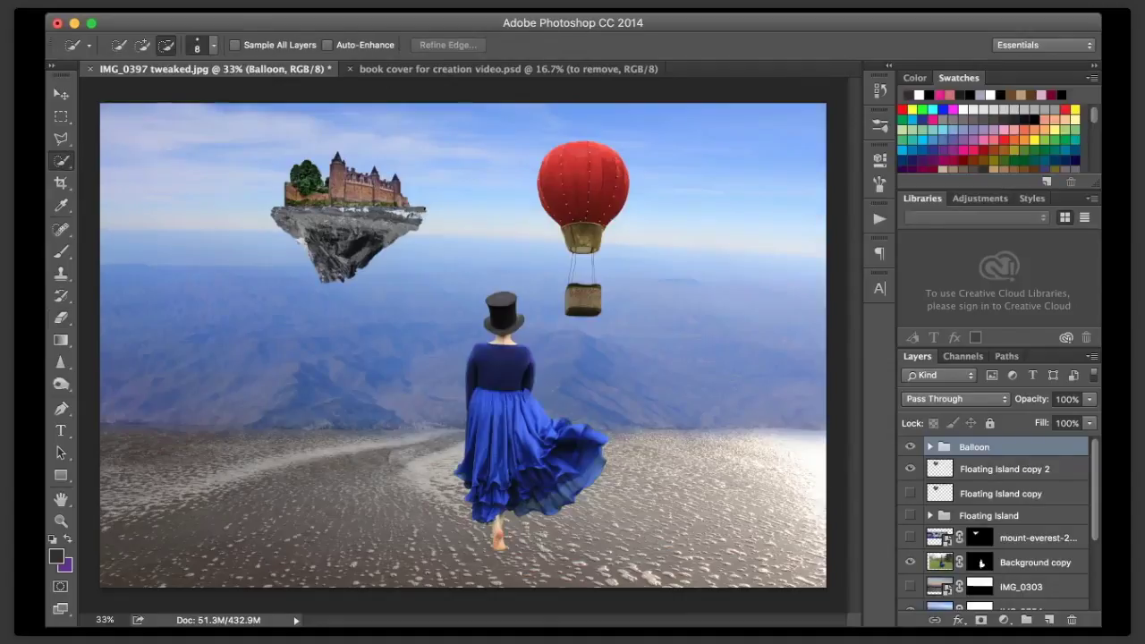
pyautogui.moveTo(583, 159)
pyautogui.mouseDown()
pyautogui.moveTo(561, 194)
pyautogui.moveTo(577, 213)
pyautogui.moveTo(596, 211)
pyautogui.moveTo(613, 177)
pyautogui.moveTo(617, 211)
pyautogui.mouseUp()
pyautogui.click(930, 446)
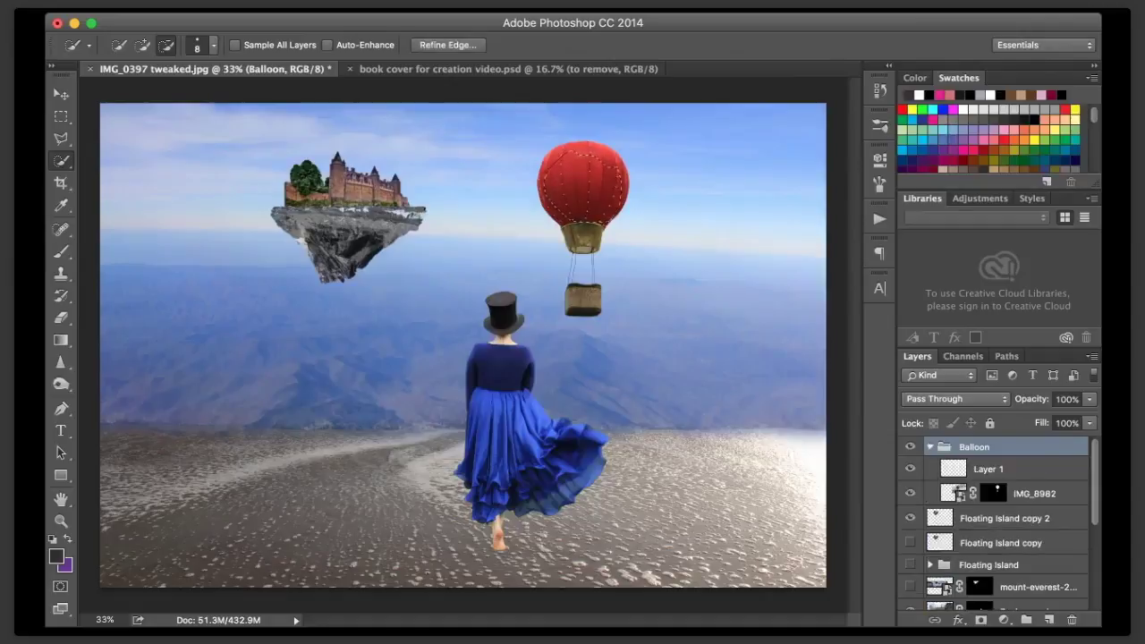
pyautogui.click(954, 493)
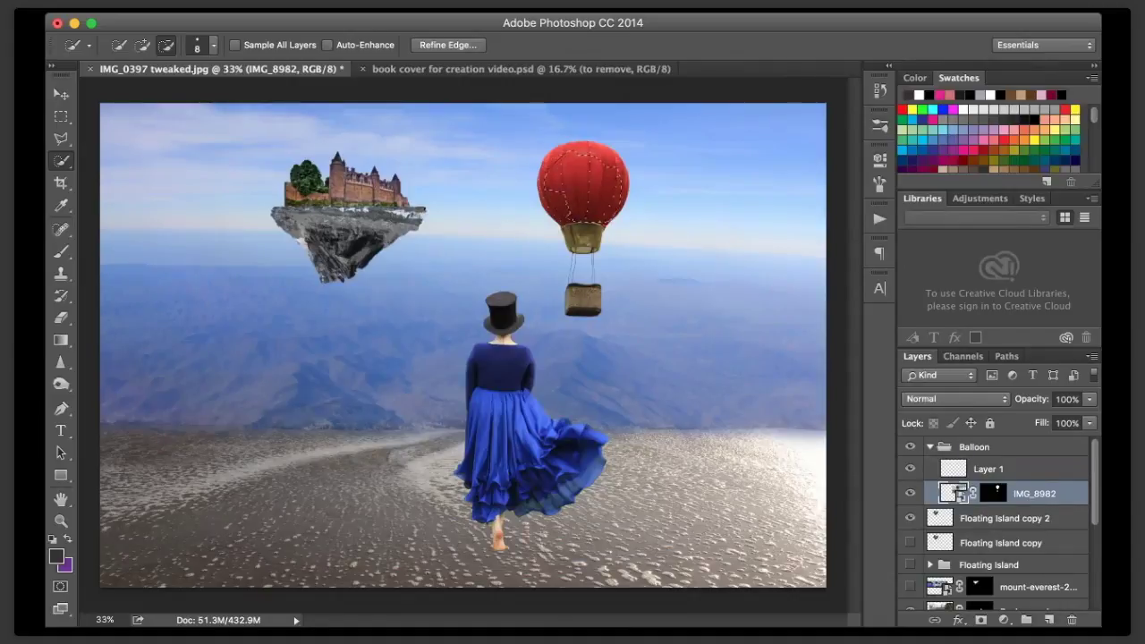
pyautogui.press('alt')
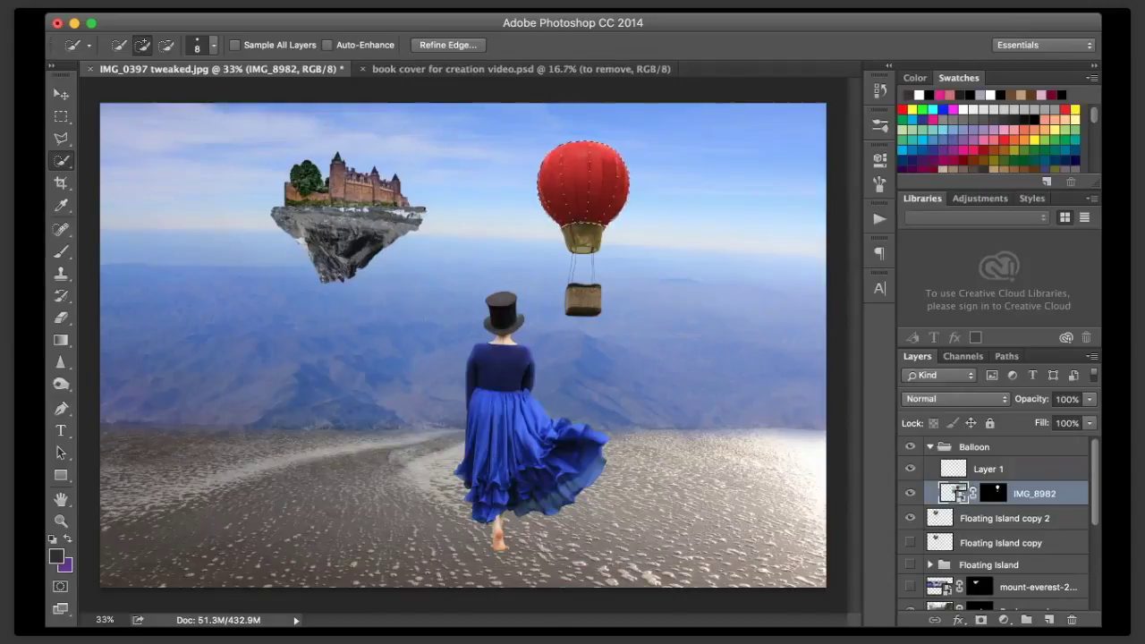
pyautogui.press('alt')
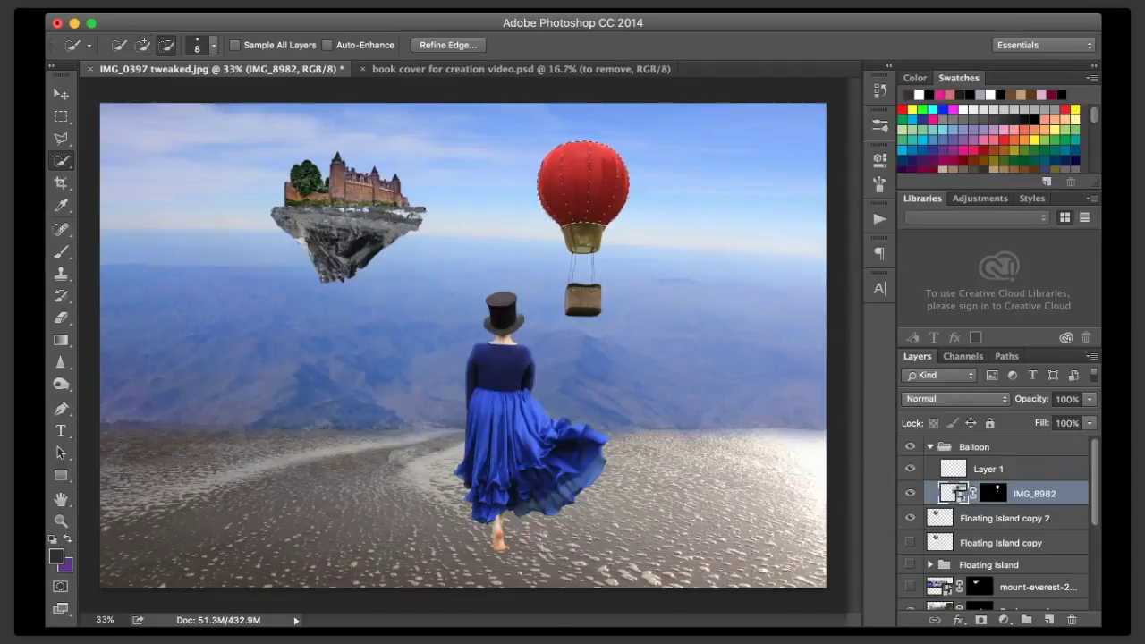
# - Collapse the Balloon group and add a new empty layer above it, keeping the balloon selection
pyautogui.click(975, 447)
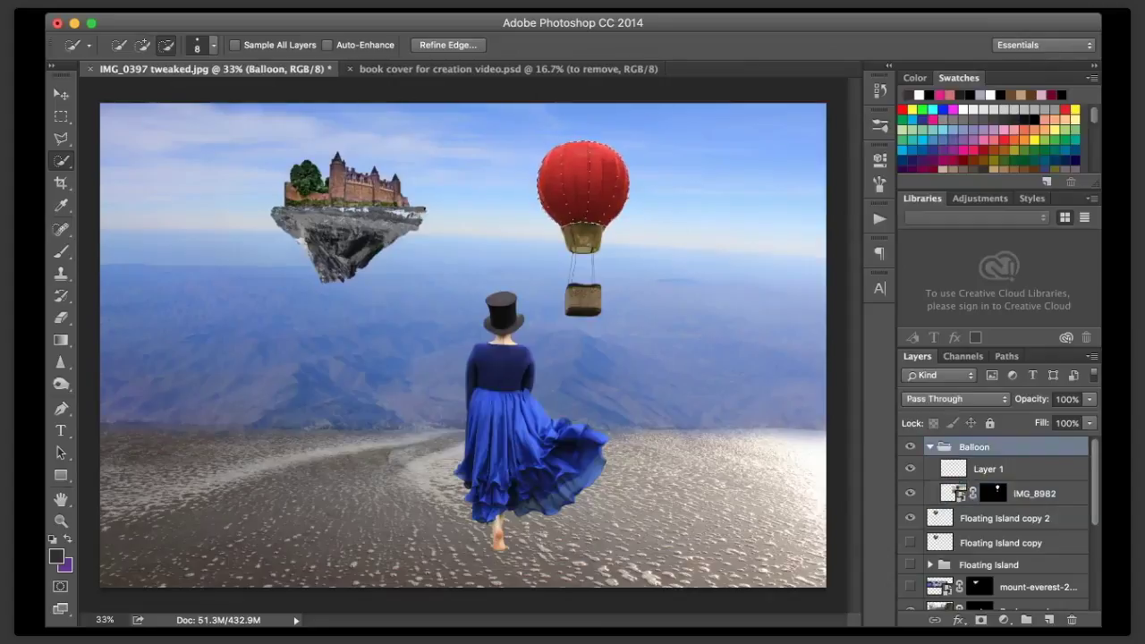
pyautogui.click(930, 448)
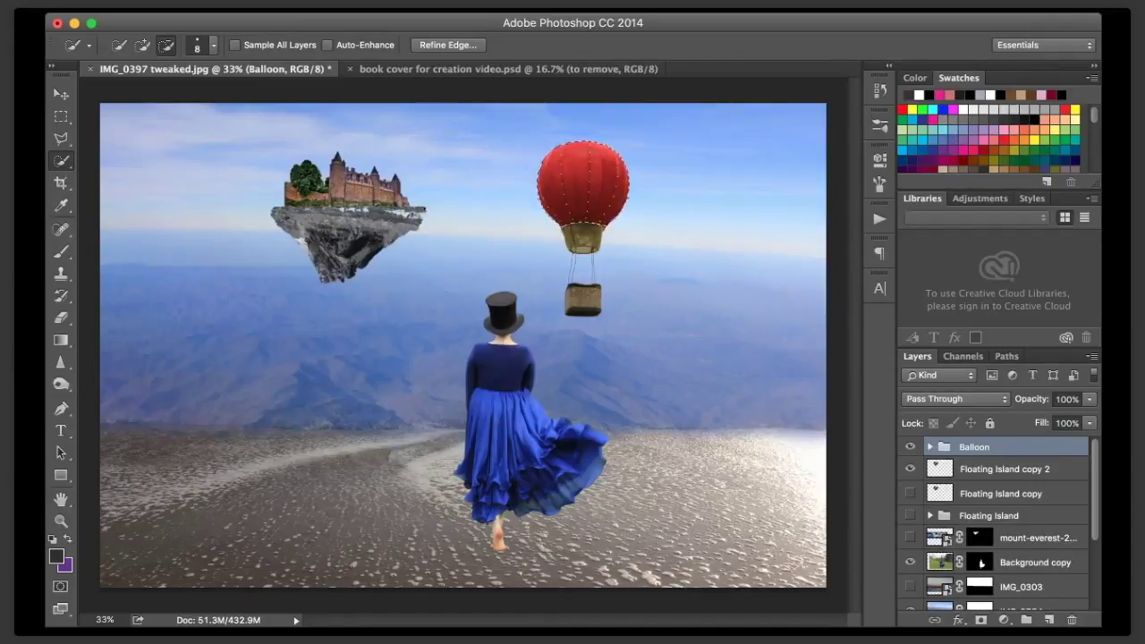
pyautogui.click(1050, 620)
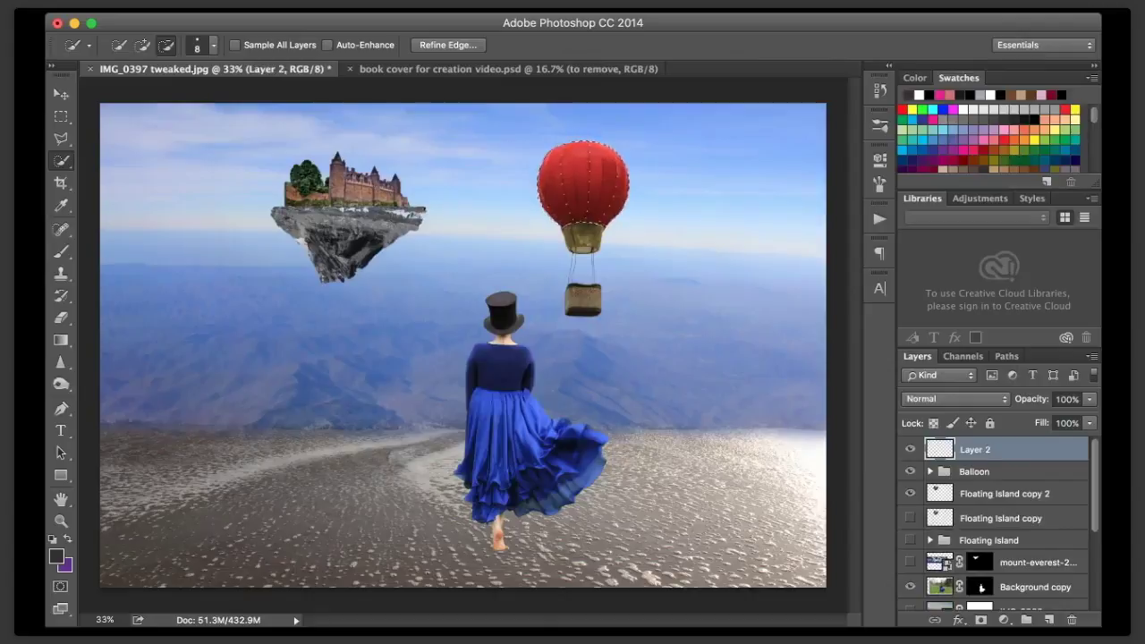
# - Fill the balloon selection on Layer 2 with dark teal green using a size 700 brush
pyautogui.click(1054, 151)
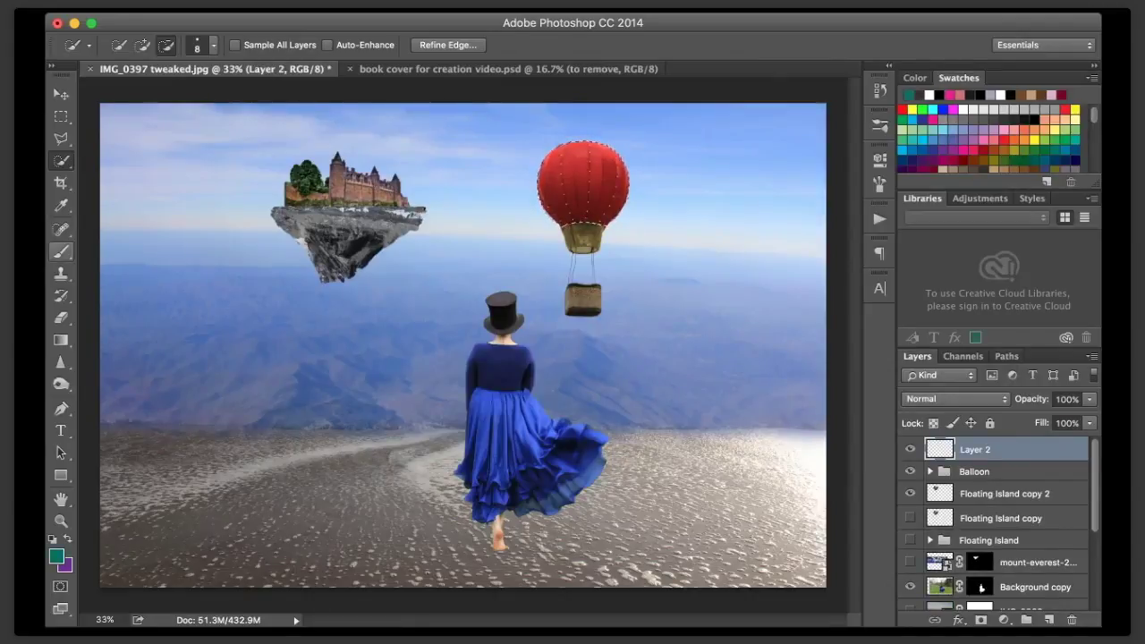
pyautogui.click(61, 252)
pyautogui.press(']')
pyautogui.press(']')
pyautogui.press(']')
pyautogui.press(']')
pyautogui.press(']')
pyautogui.press(']')
pyautogui.press(']')
pyautogui.press(']')
pyautogui.press(']')
pyautogui.press(']')
pyautogui.press(']')
pyautogui.press(']')
pyautogui.press(']')
pyautogui.press(']')
pyautogui.press(']')
pyautogui.press(']')
pyautogui.press(']')
pyautogui.press(']')
pyautogui.press(']')
pyautogui.press(']')
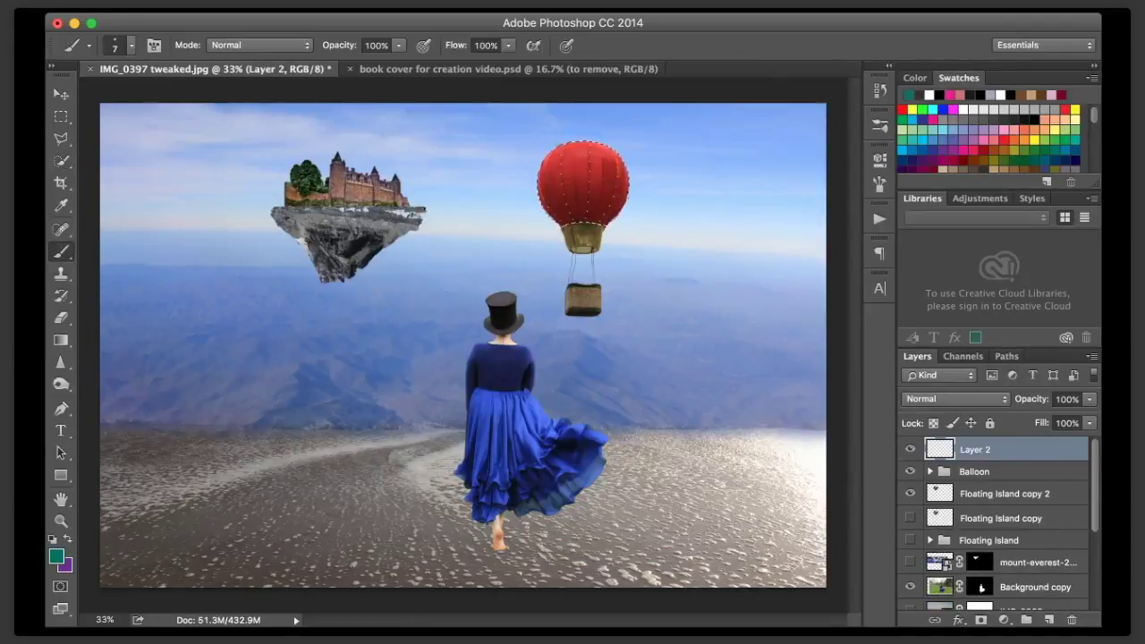
pyautogui.press(']')
pyautogui.press(']')
pyautogui.press(']')
pyautogui.press(']')
pyautogui.press(']')
pyautogui.press(']')
pyautogui.press(']')
pyautogui.press(']')
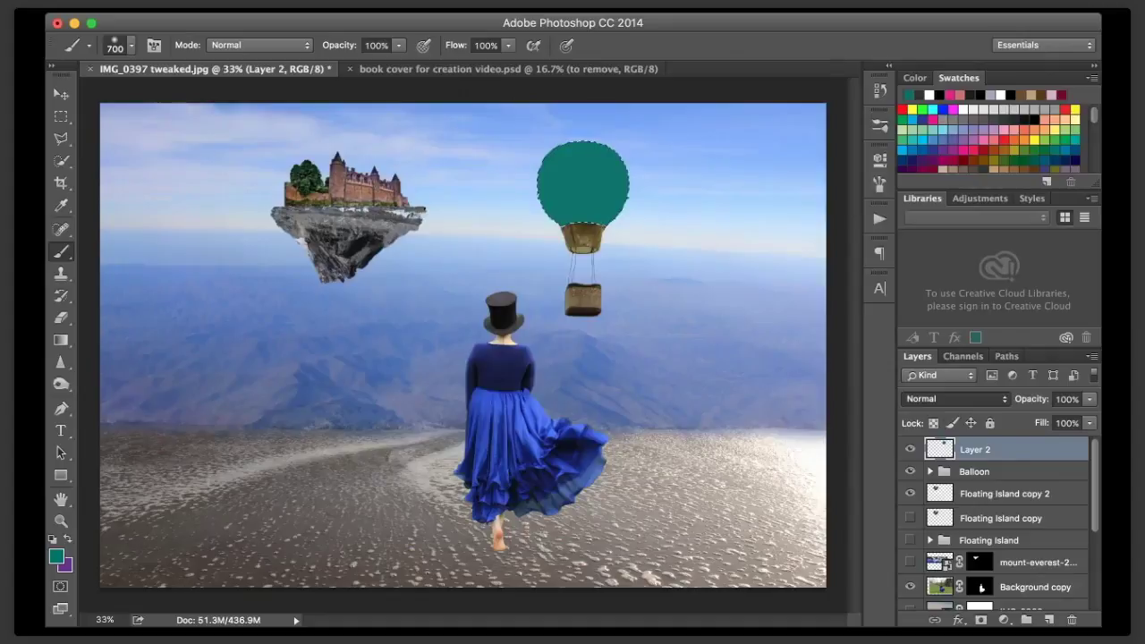
# - Try the Soft Light blending mode on Layer 2 and settle on Hue
pyautogui.click(956, 399)
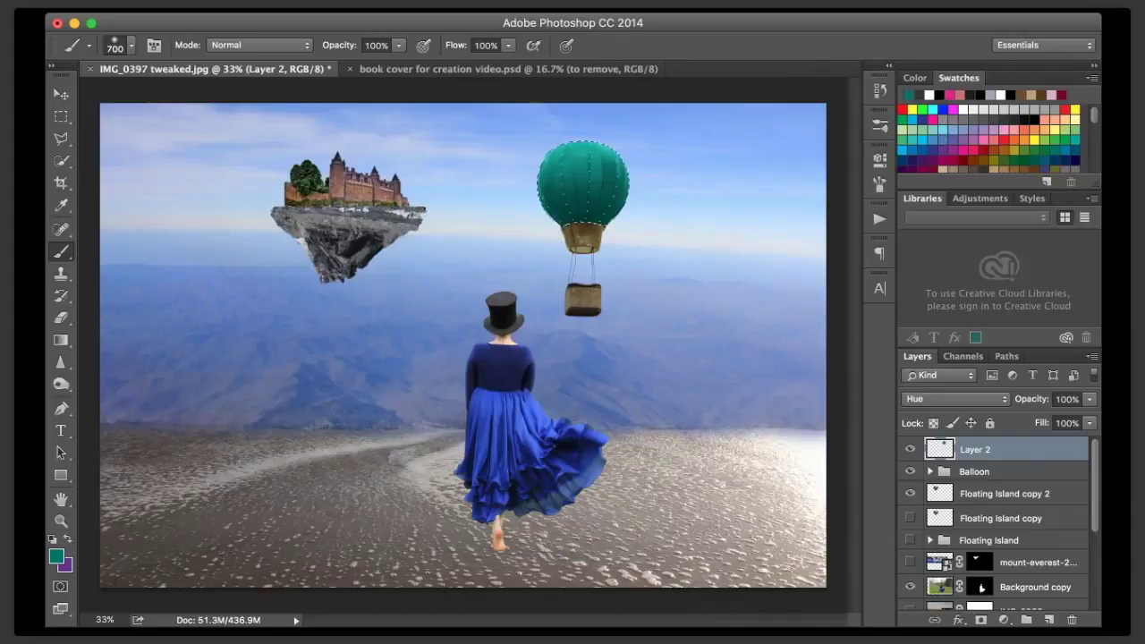
pyautogui.click(955, 400)
pyautogui.click(939, 427)
pyautogui.click(940, 223)
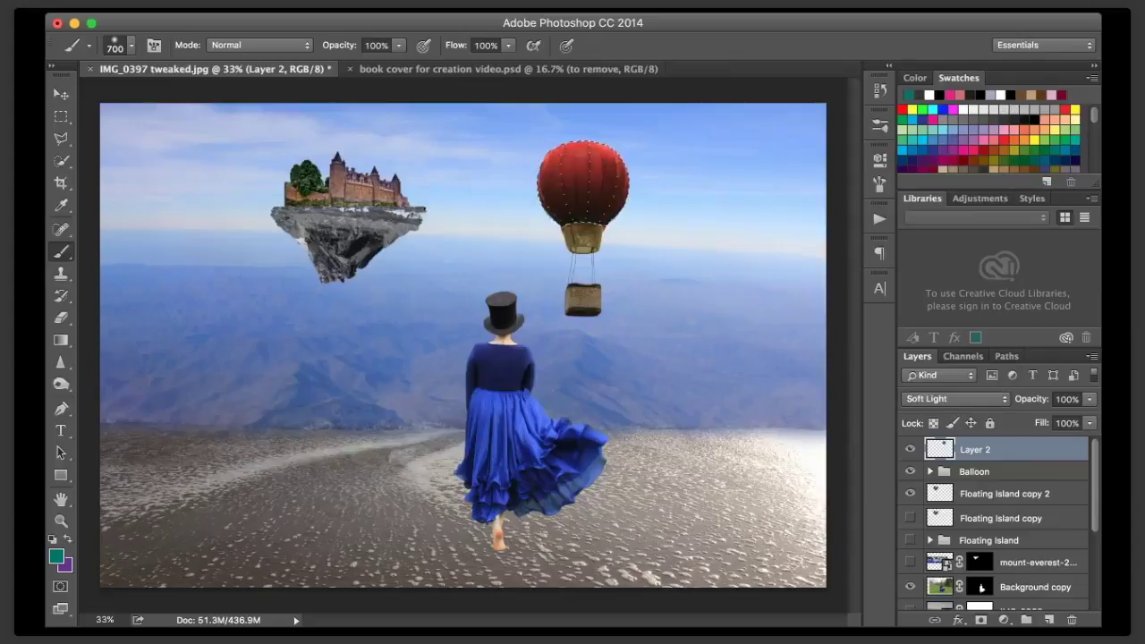
pyautogui.write('hu')
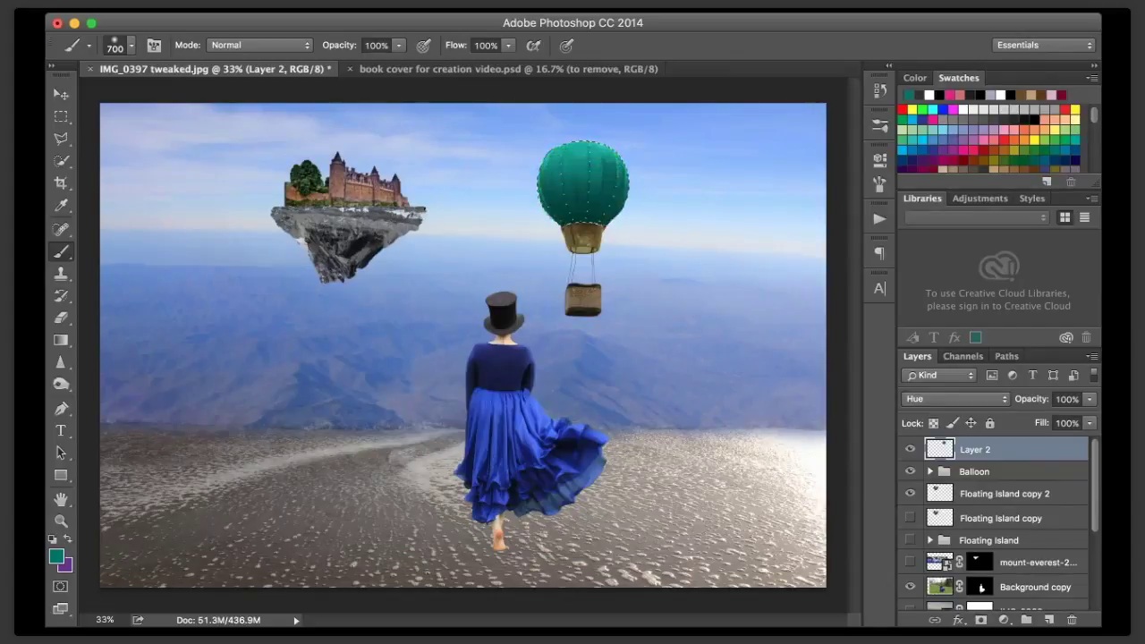
# - Lower Layer 2's opacity to 45% and deselect the balloon
pyautogui.click(1090, 400)
pyautogui.moveTo(1088, 415); pyautogui.dragTo(1061, 415)
pyautogui.write('47')
pyautogui.click(61, 116)
pyautogui.press('super+d')
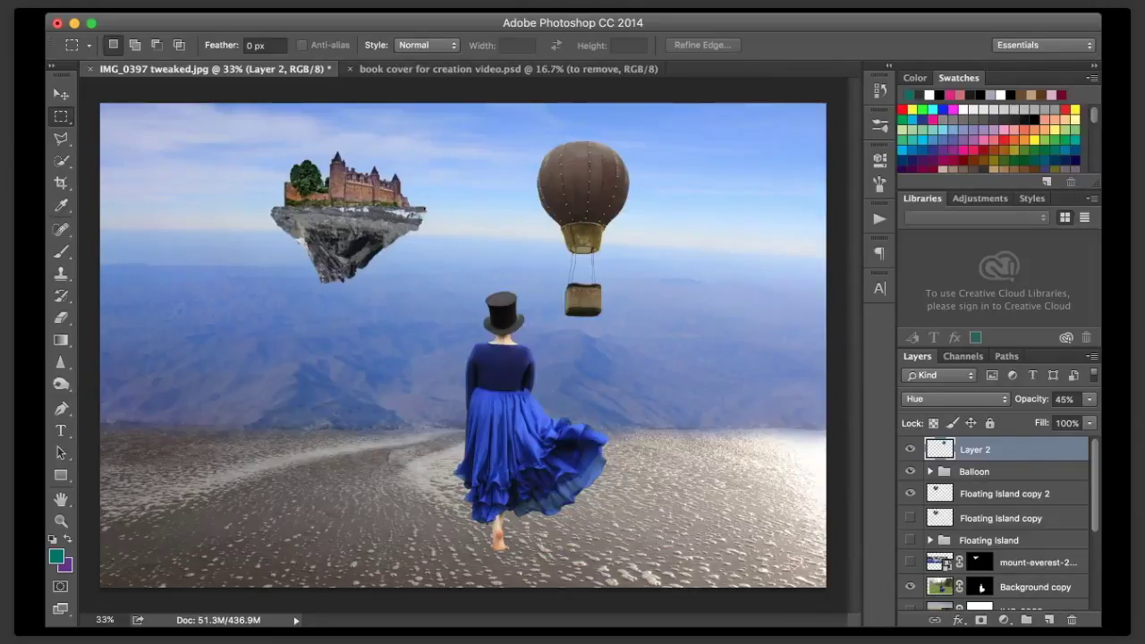
# - Fine-tune the opacity of Layer 1 inside the Balloon group and collapse the group
pyautogui.click(931, 471)
pyautogui.click(989, 494)
pyautogui.click(1089, 400)
pyautogui.moveTo(1089, 416); pyautogui.dragTo(1075, 416)
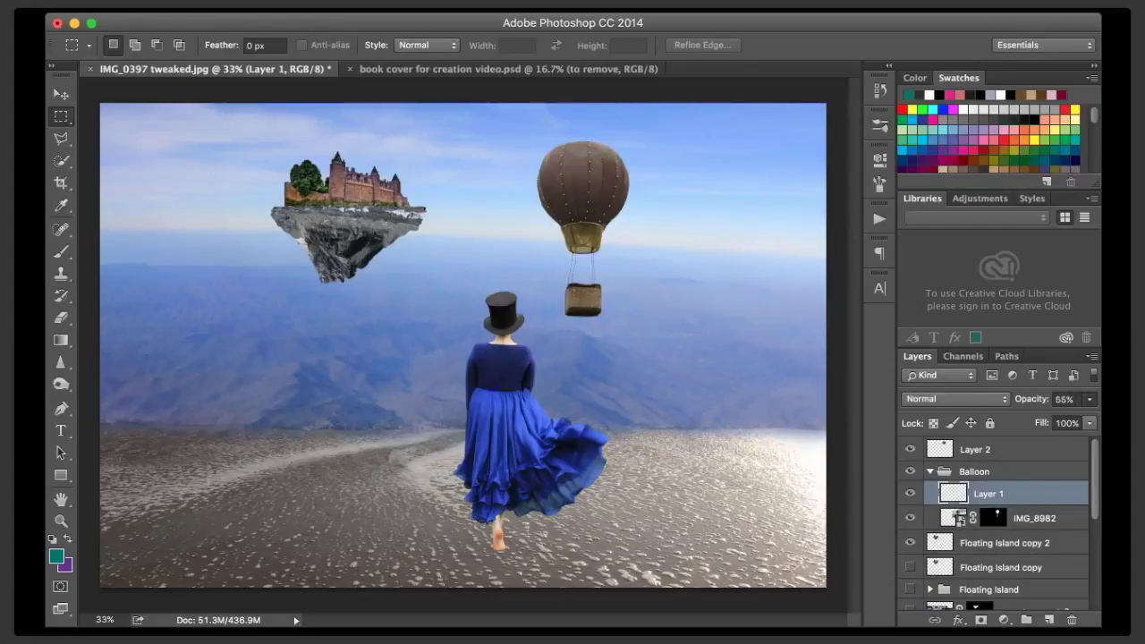
pyautogui.moveTo(1048, 416); pyautogui.dragTo(1051, 416)
pyautogui.click(1089, 400)
pyautogui.click(930, 471)
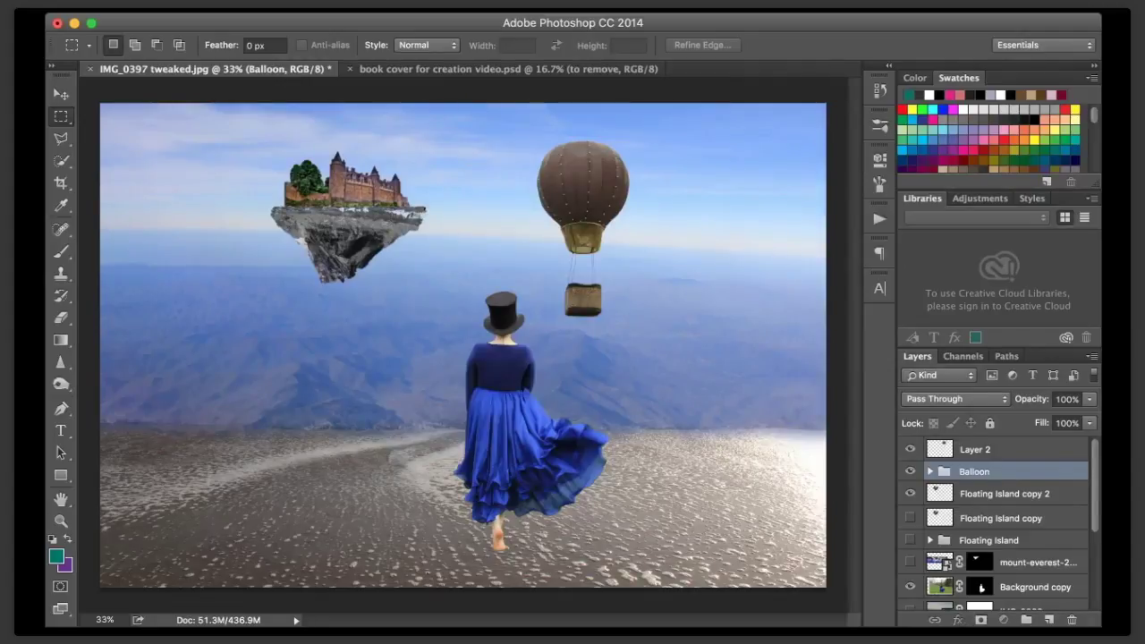
# - Group Layer 2 with the Balloon group and name the new group Balloon
pyautogui.click(1002, 449)
pyautogui.keyDown('shift'); pyautogui.click(1002, 472); pyautogui.keyUp('shift')
pyautogui.press('super+g')
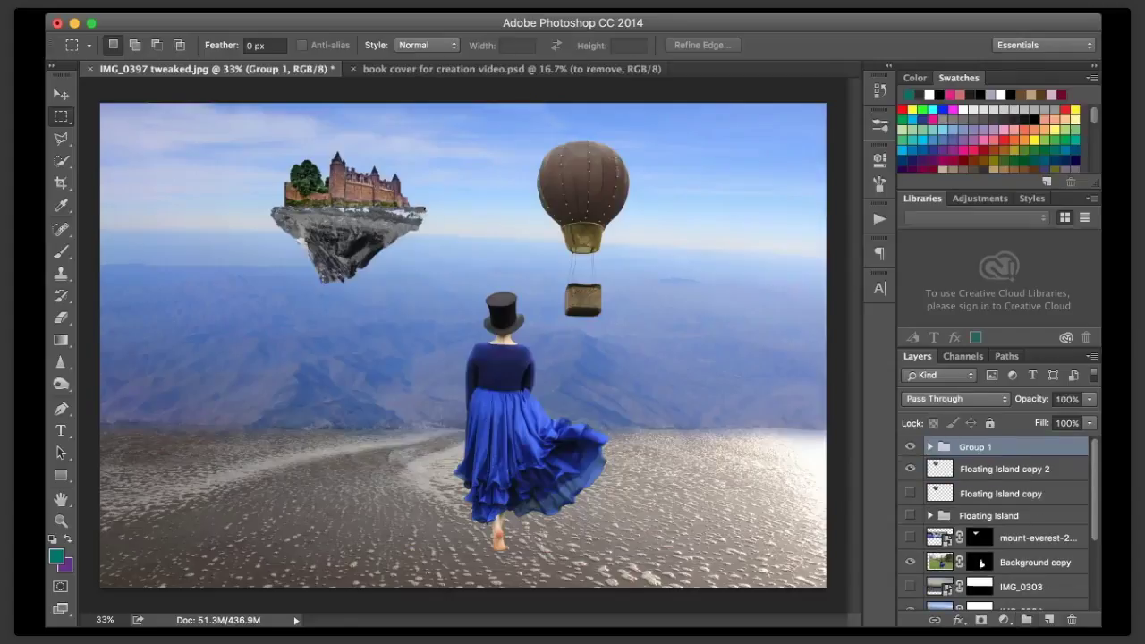
pyautogui.doubleClick(975, 447)
pyautogui.write('Ballloon')
pyautogui.press('Return')
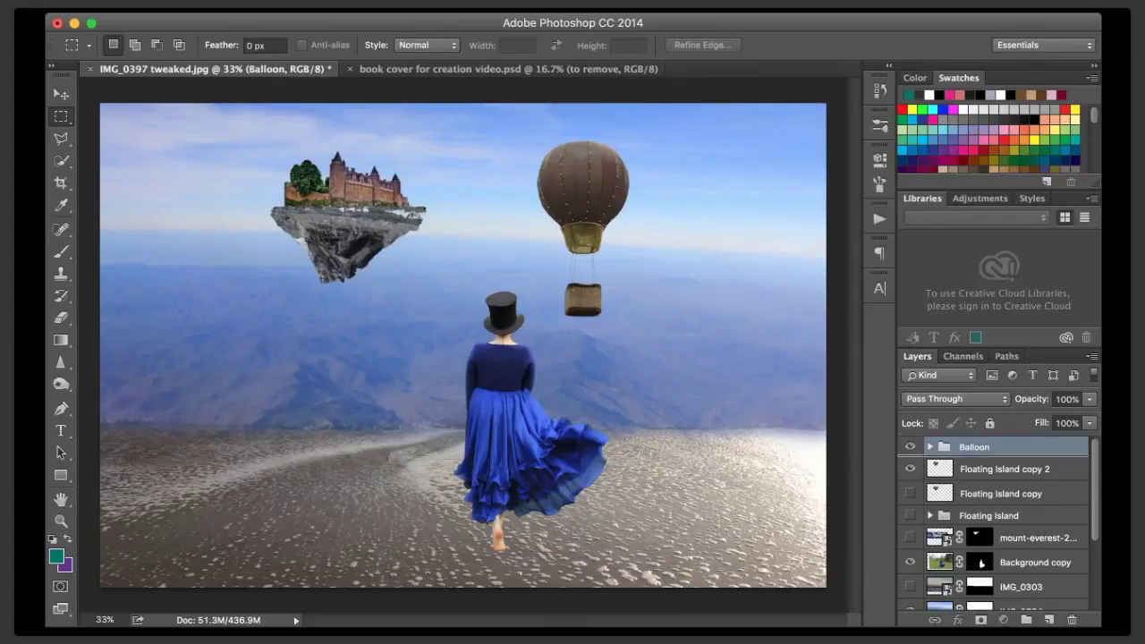
# - Make two merged single-layer copies of the Balloon group, hiding the original group and the lower copy
pyautogui.press('super+j')
pyautogui.click(910, 466)
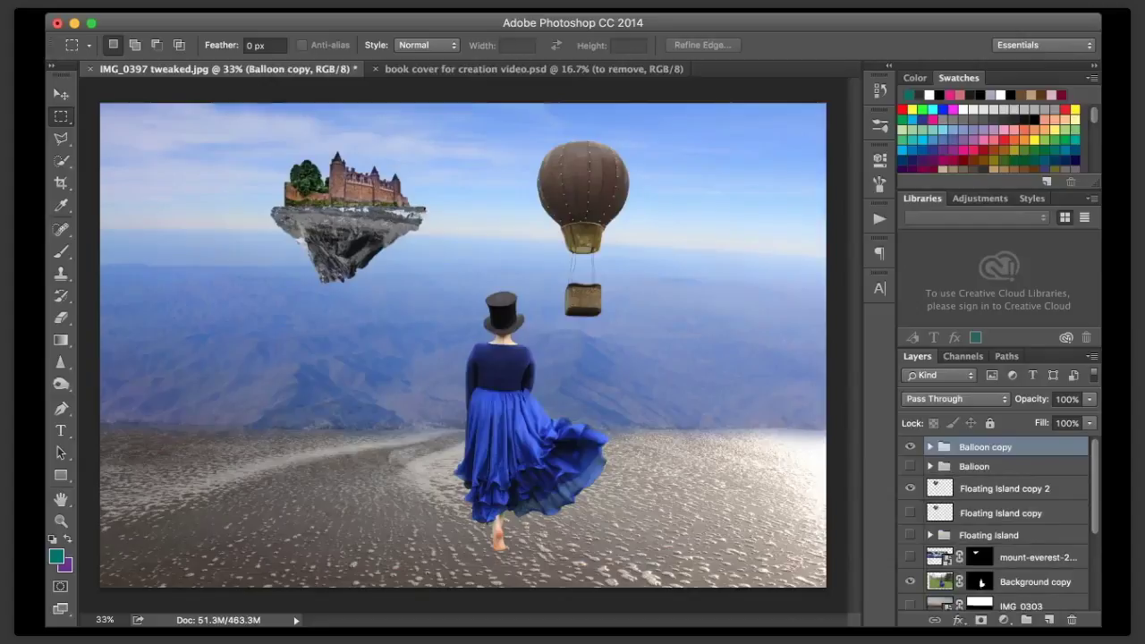
pyautogui.press('super+e')
pyautogui.moveTo(987, 450); pyautogui.dragTo(1049, 619)
pyautogui.click(909, 473)
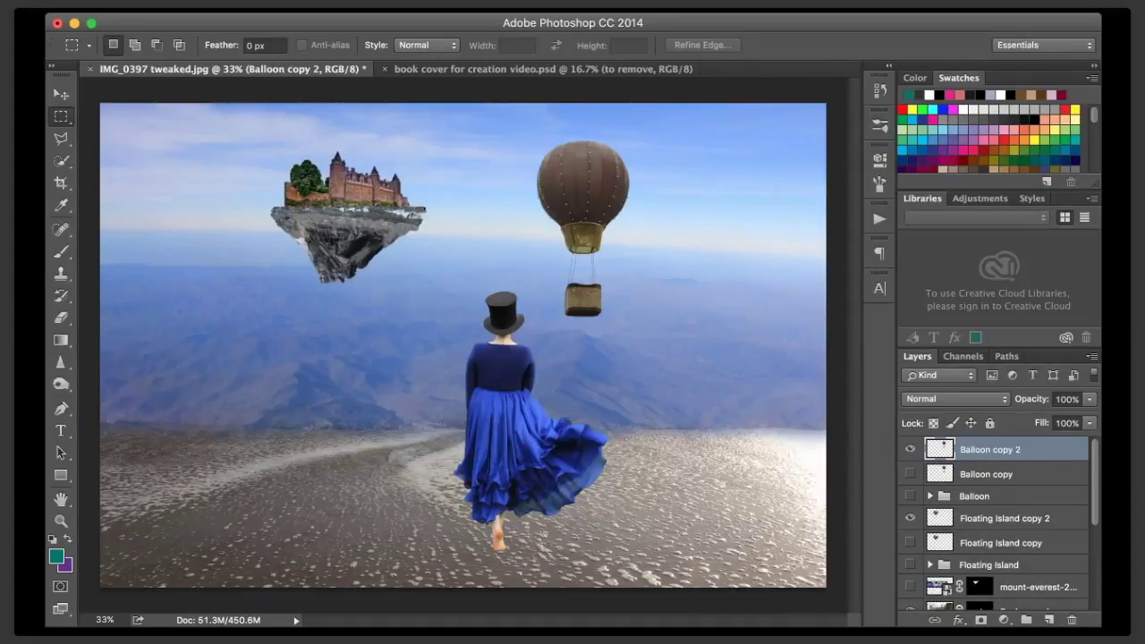
# - Compare Balloon copy 2 with Balloon copy by toggling the visibility of both layers
pyautogui.press('space')
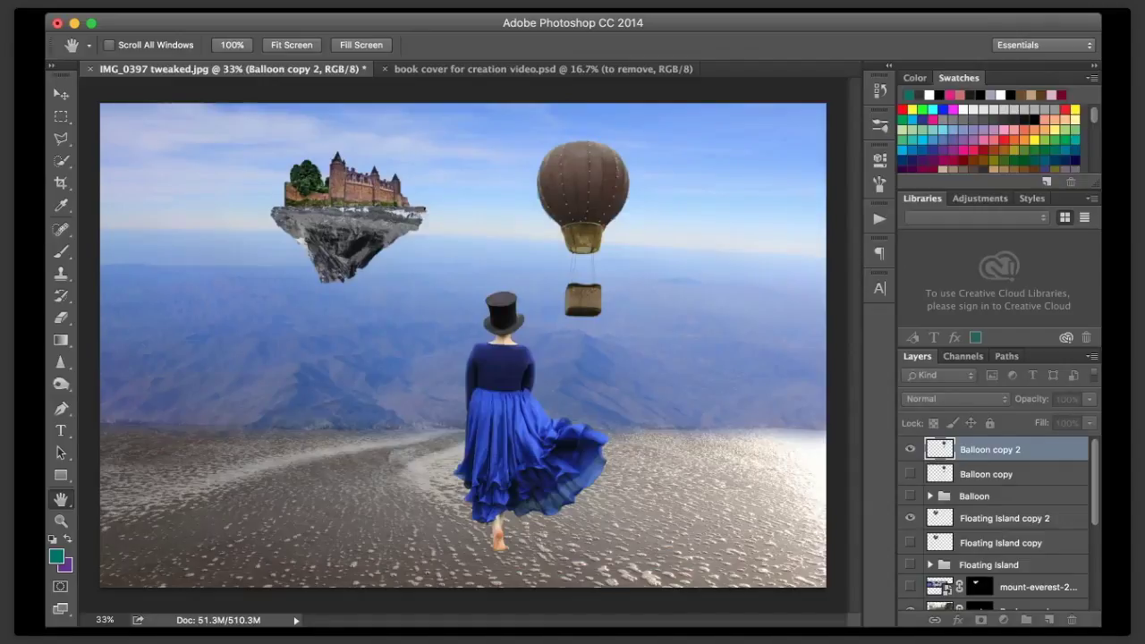
pyautogui.press('m')
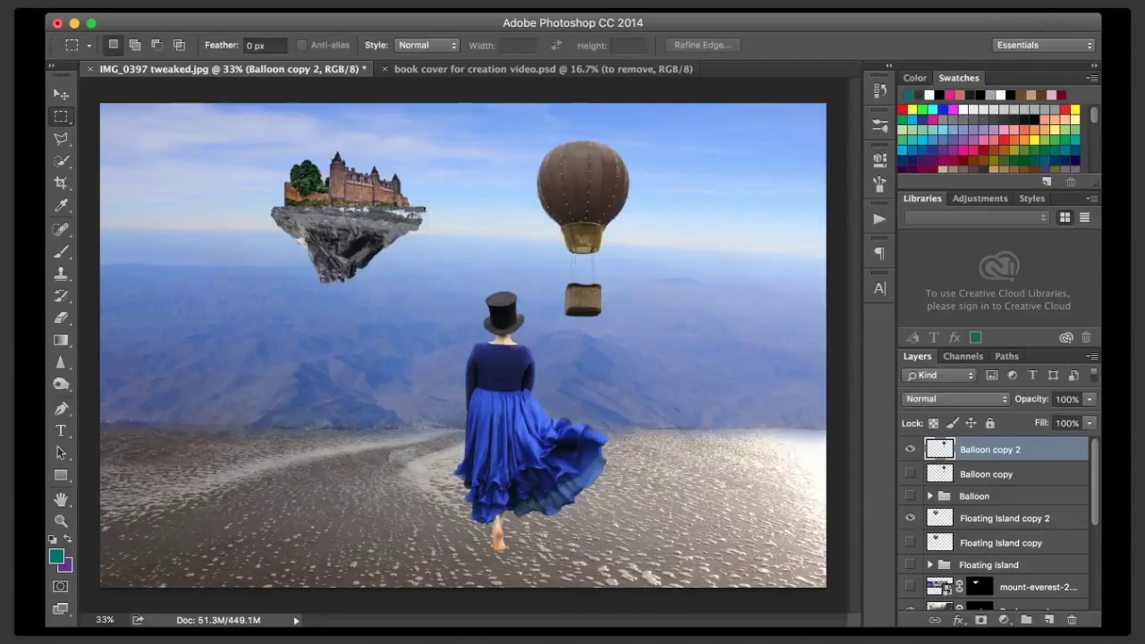
pyautogui.click(910, 474)
pyautogui.click(909, 449)
pyautogui.click(910, 449)
pyautogui.click(909, 449)
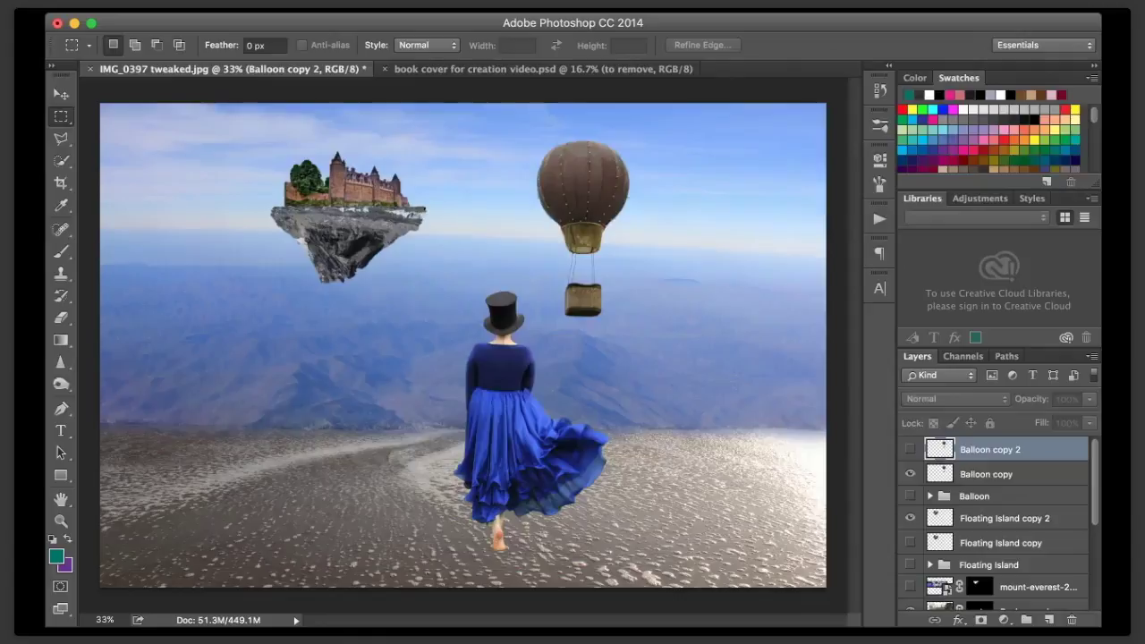
pyautogui.click(910, 449)
pyautogui.click(910, 473)
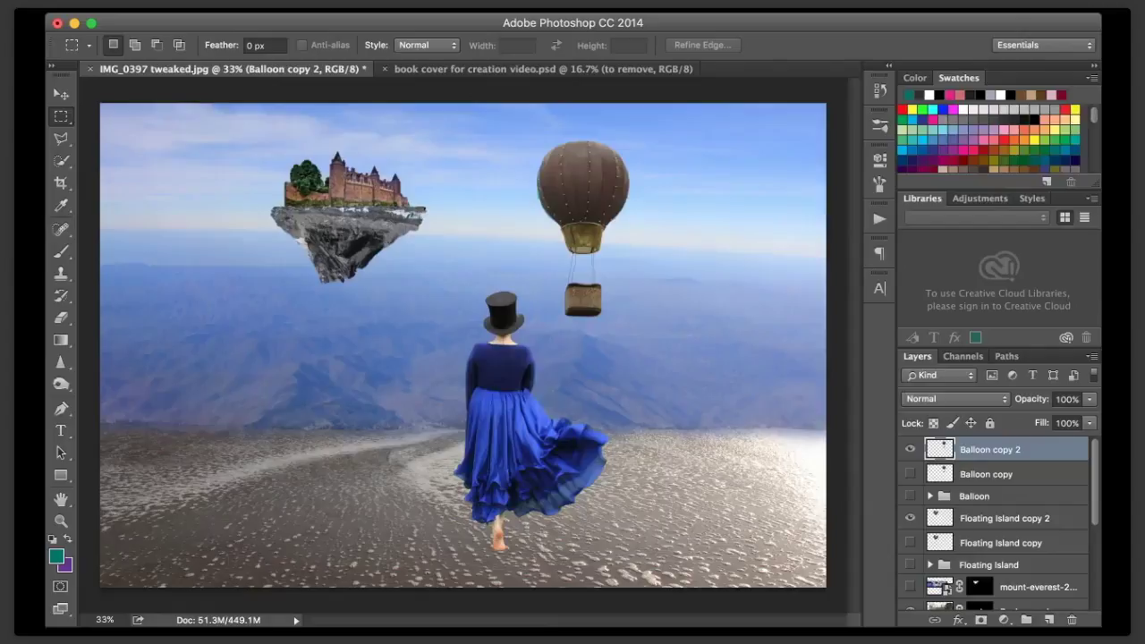
# - Move the Background copy layer with the woman to the top of the layer stack
pyautogui.scroll(-3, 993, 528)
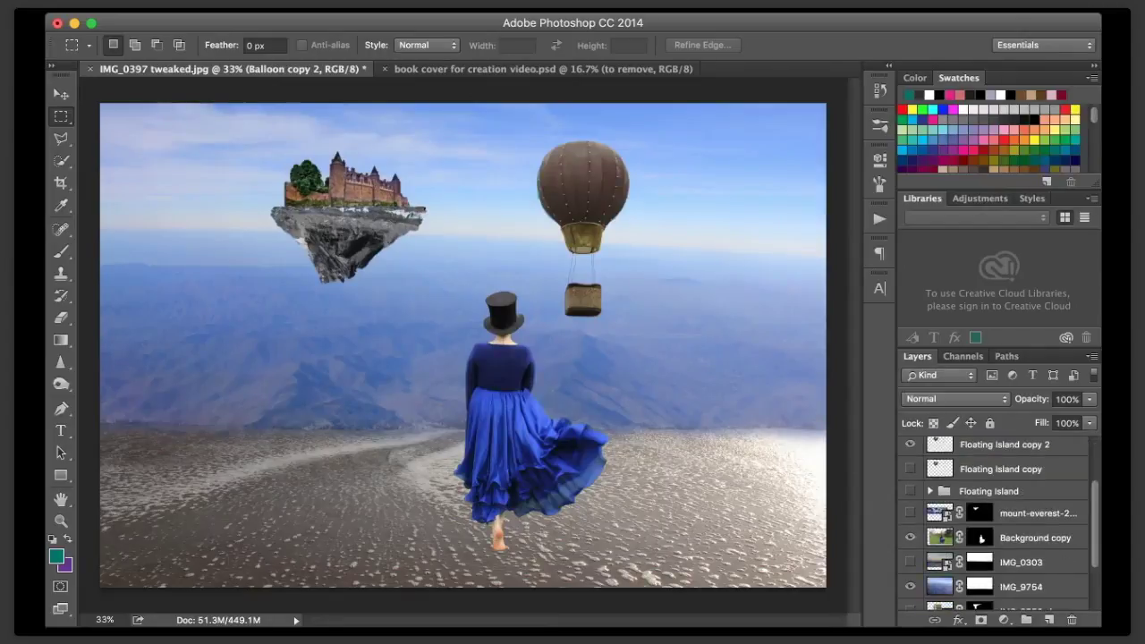
pyautogui.scroll(3, 993, 528)
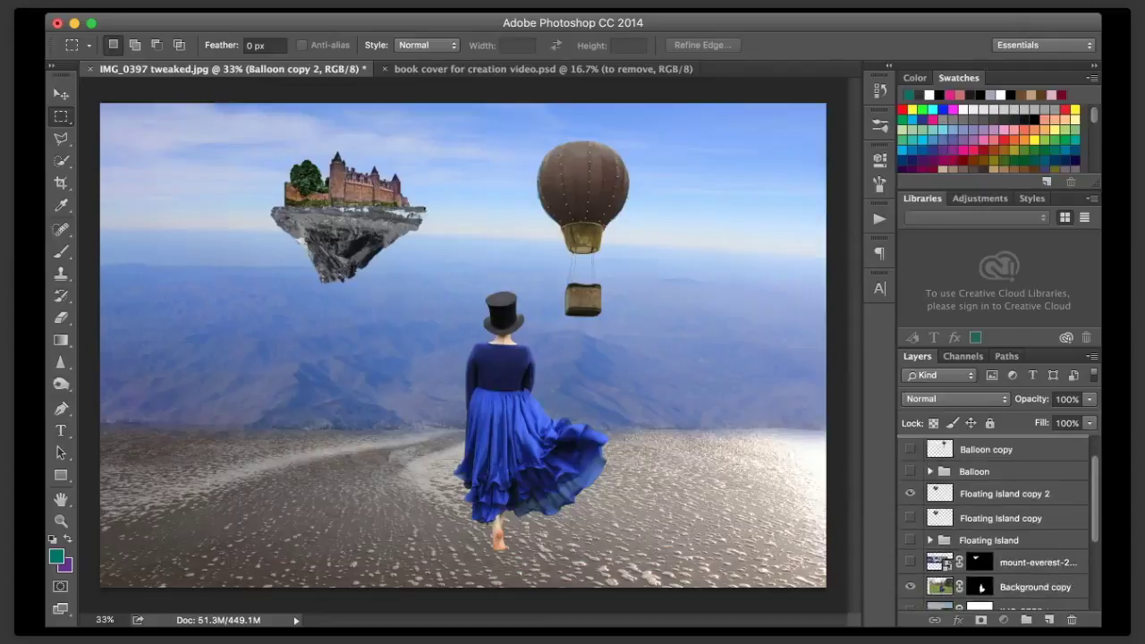
pyautogui.moveTo(1029, 609); pyautogui.dragTo(1029, 437)
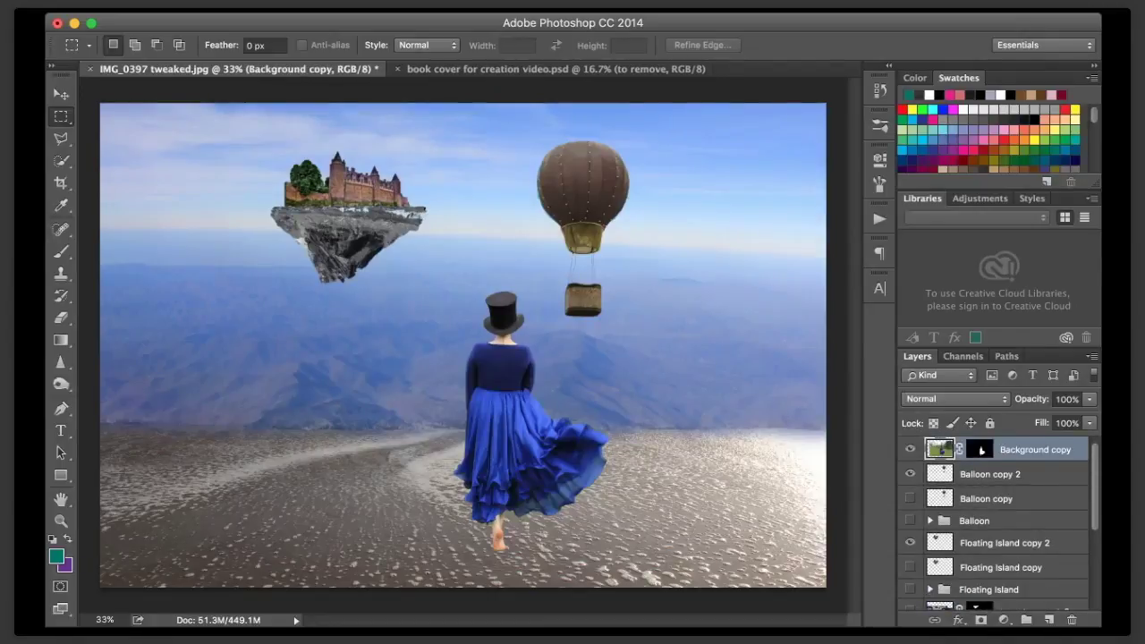
# - Sample the hazy blue from the mountains and add a new empty layer above Balloon copy 2
pyautogui.click(992, 474)
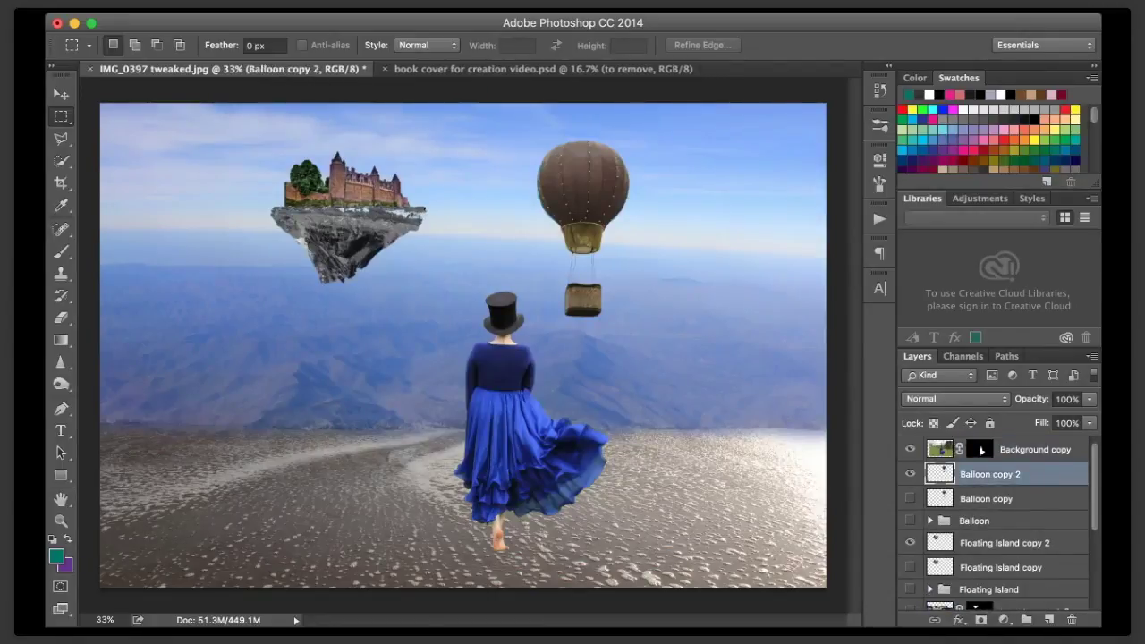
pyautogui.press('i')
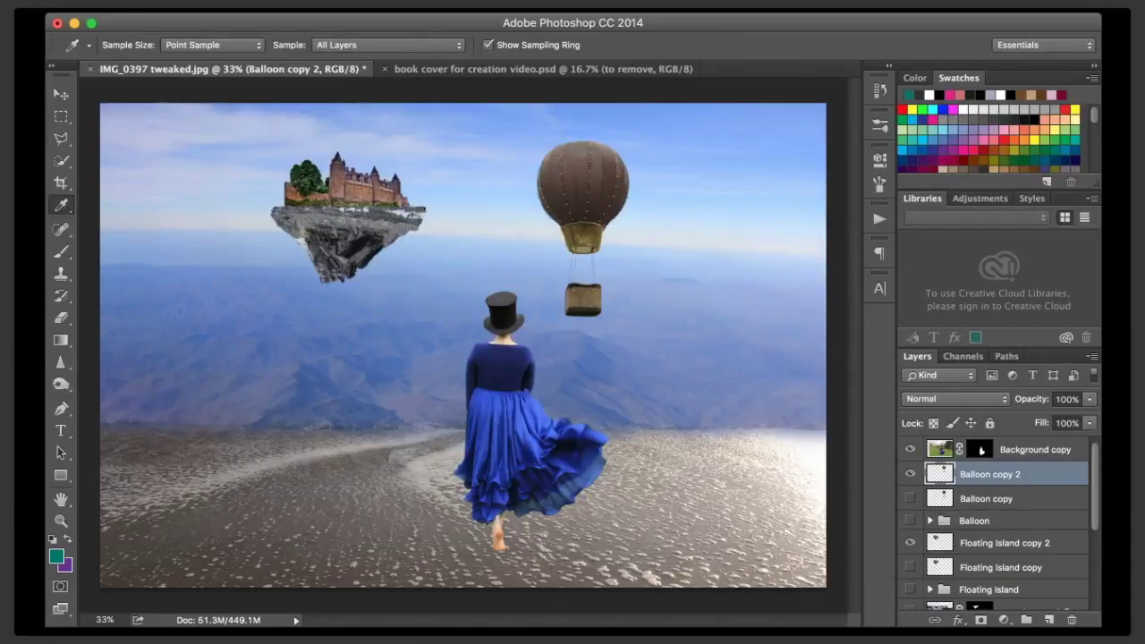
pyautogui.click(358, 353)
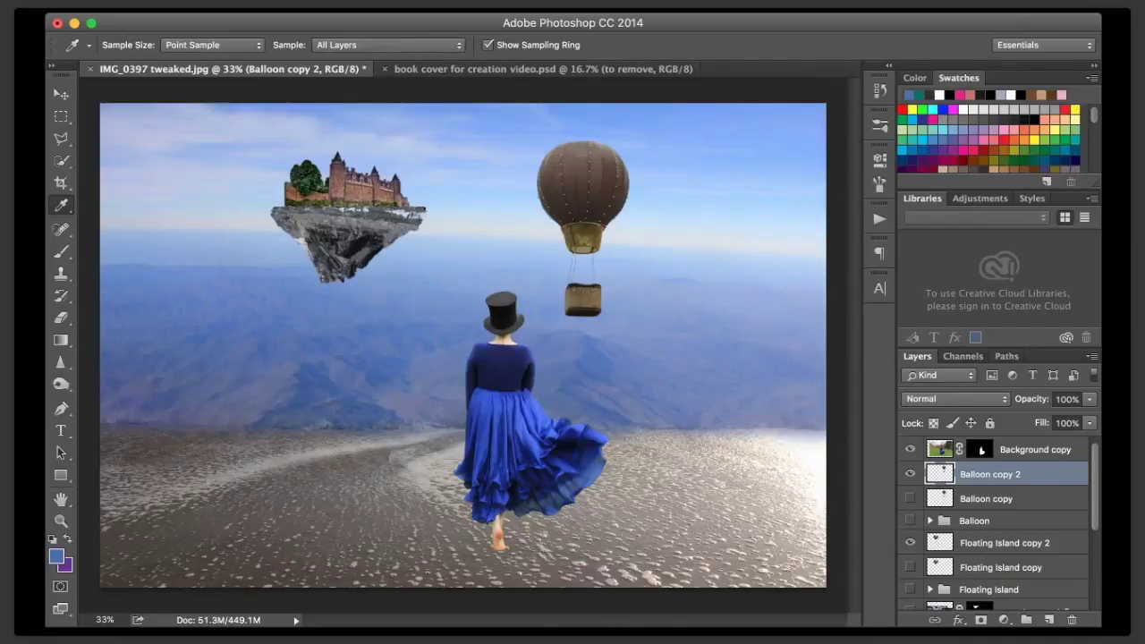
pyautogui.press('super+alt+shift+n')
# - Paint soft blue over the castle island and the balloon on Layer 3 with the size 700 brush
pyautogui.press('b')
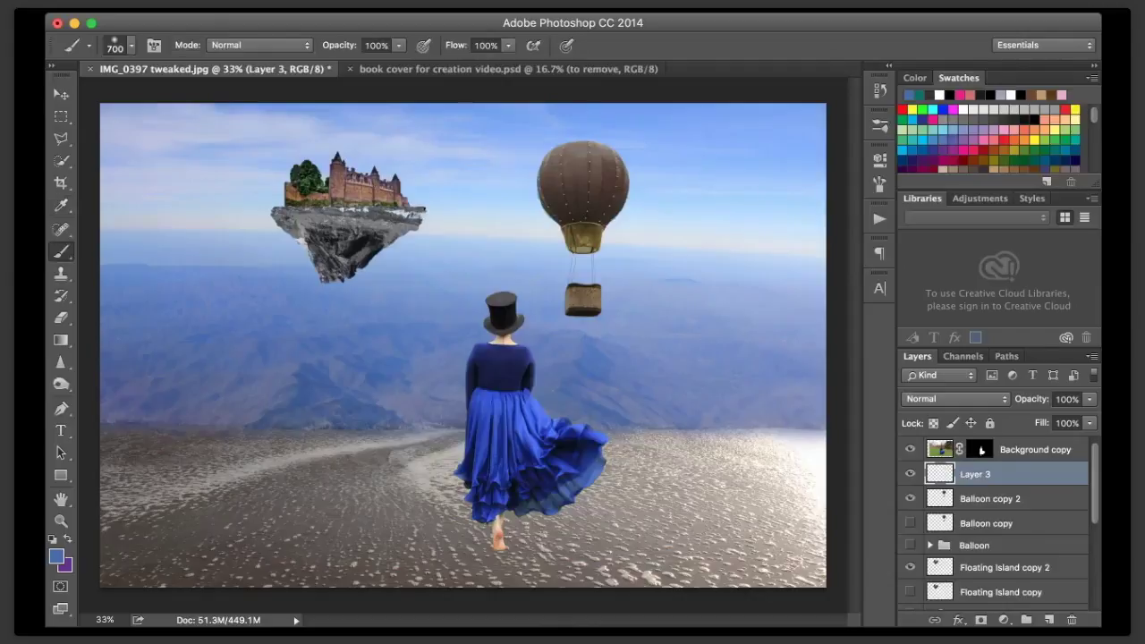
pyautogui.moveTo(302, 192)
pyautogui.mouseDown()
pyautogui.moveTo(351, 190)
pyautogui.moveTo(335, 220)
pyautogui.moveTo(416, 234)
pyautogui.moveTo(362, 190)
pyautogui.mouseUp()
pyautogui.moveTo(577, 179)
pyautogui.mouseDown()
pyautogui.moveTo(595, 260)
pyautogui.moveTo(617, 282)
pyautogui.moveTo(609, 278)
pyautogui.mouseUp()
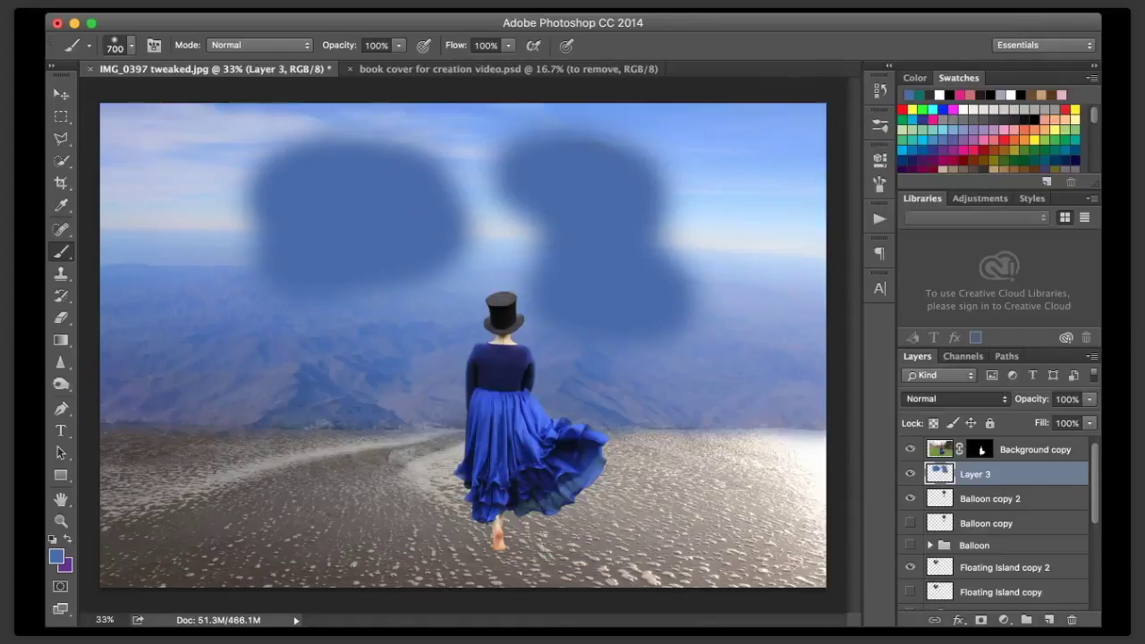
# - Lower Layer 3's opacity to 17% and extend the blue haze across the surrounding sky
pyautogui.click(1089, 399)
pyautogui.moveTo(1089, 416); pyautogui.dragTo(1014, 415)
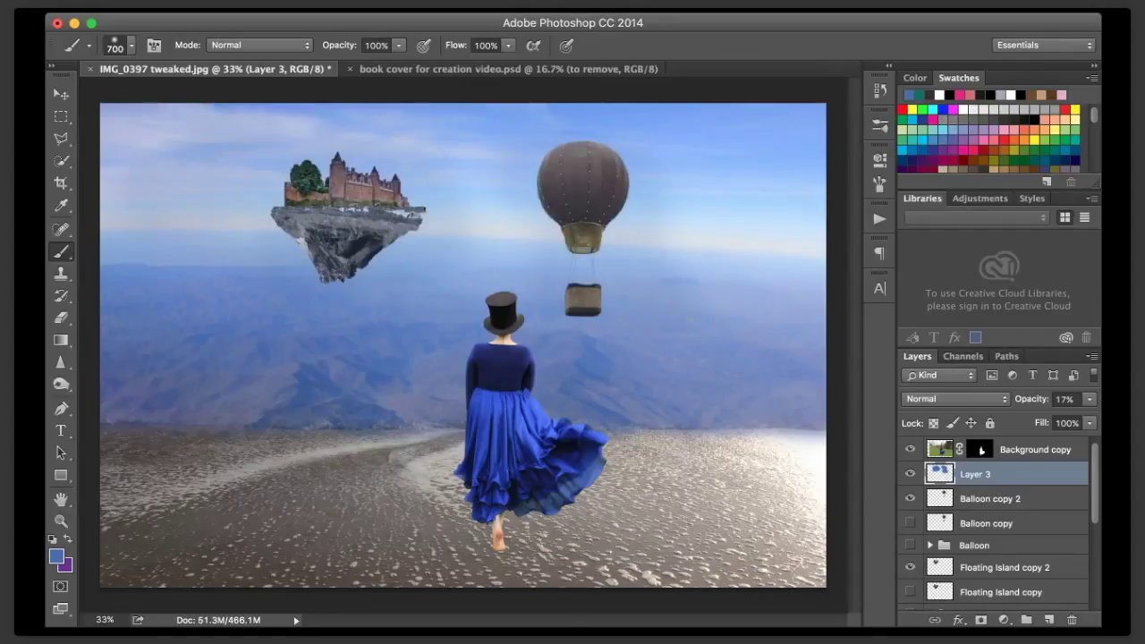
pyautogui.moveTo(608, 219)
pyautogui.mouseDown()
pyautogui.moveTo(776, 175)
pyautogui.moveTo(671, 130)
pyautogui.moveTo(774, 121)
pyautogui.mouseUp()
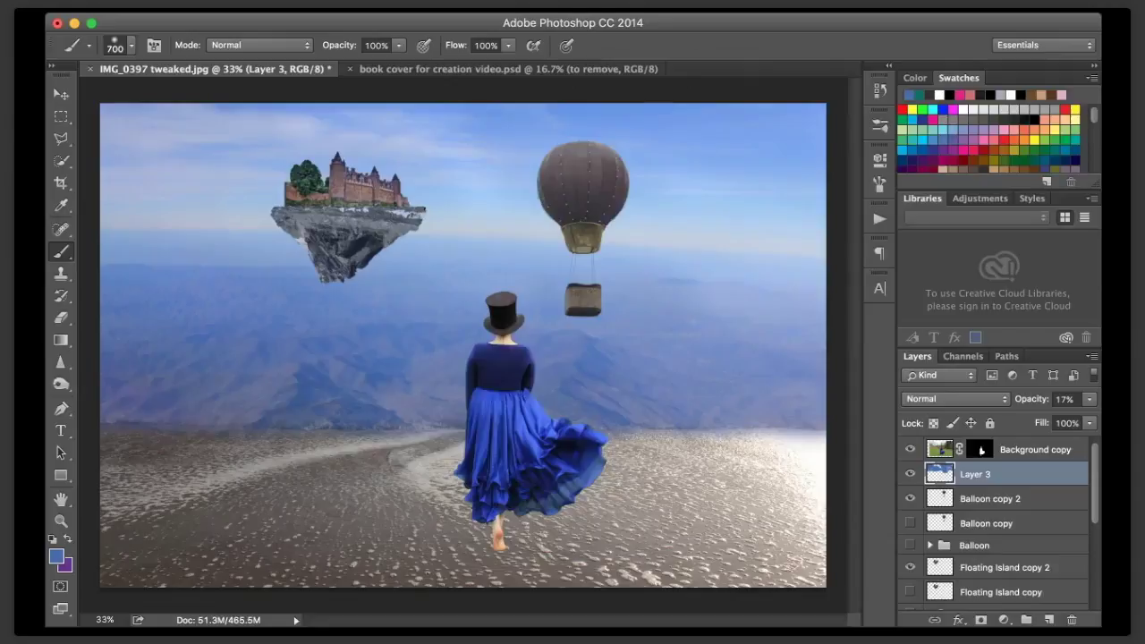
# - Add a new layer above Layer 3 and dab blue haze around the sides of the balloon and the floating island
pyautogui.hotkey('ctrl', 'shift', 'alt', 'n')
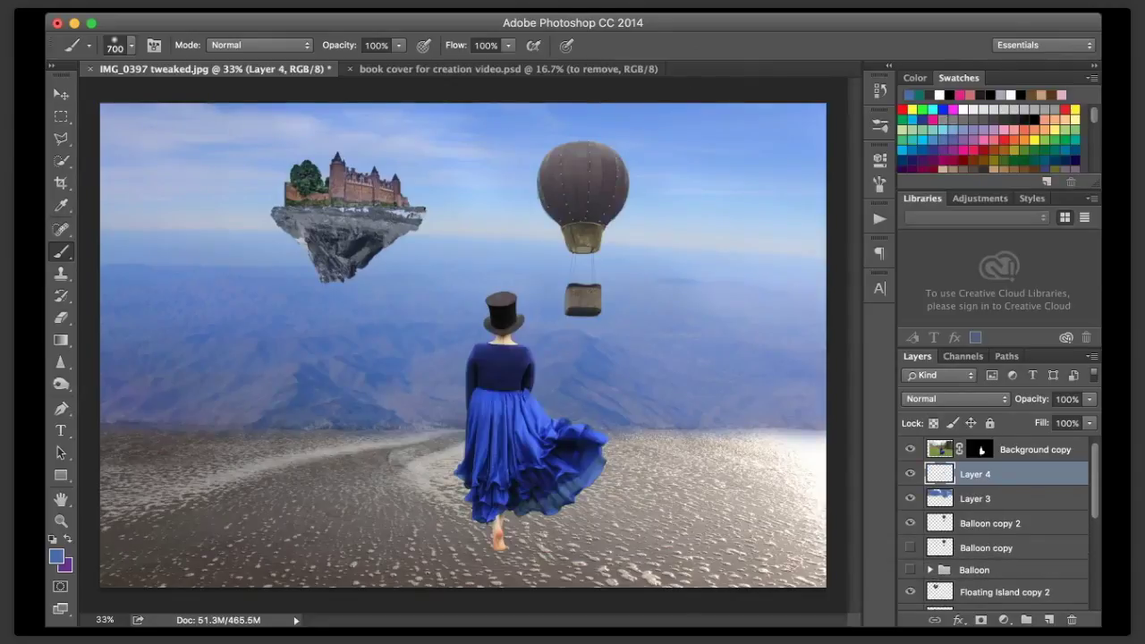
pyautogui.click(635, 204)
pyautogui.click(620, 246)
pyautogui.click(540, 245)
pyautogui.click(536, 186)
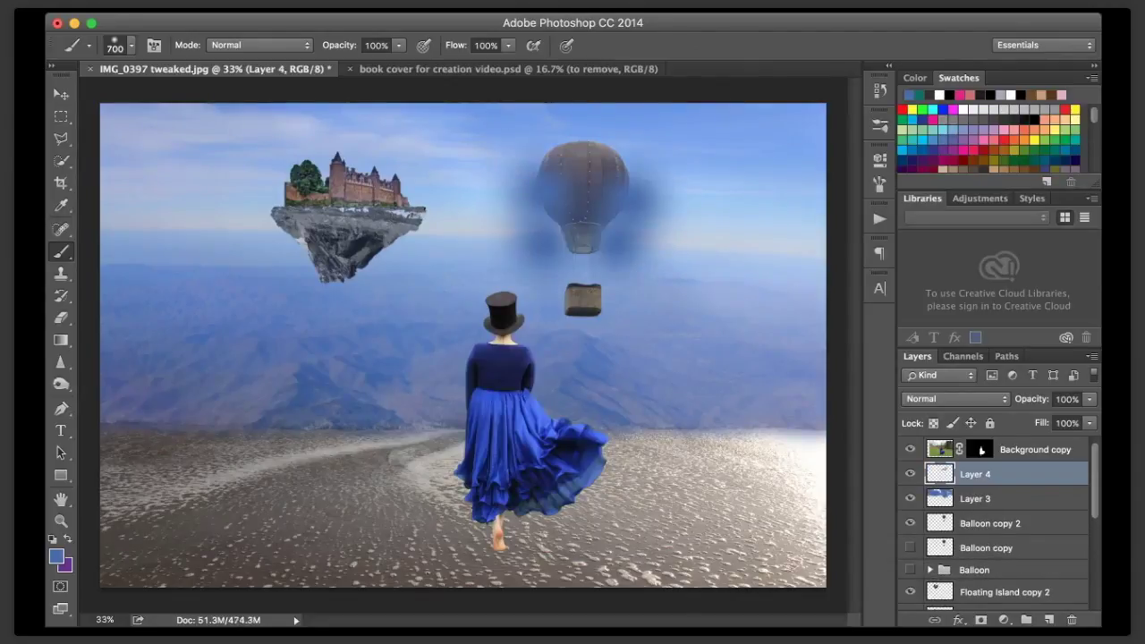
pyautogui.click(270, 226)
pyautogui.click(318, 263)
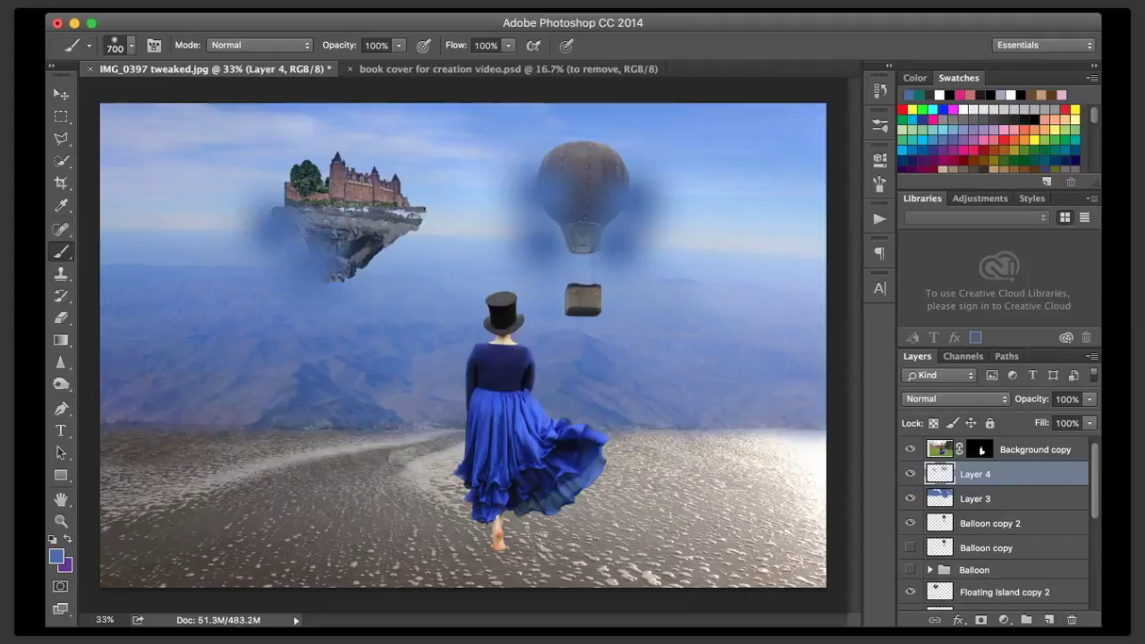
pyautogui.click(406, 248)
pyautogui.click(444, 209)
pyautogui.click(397, 207)
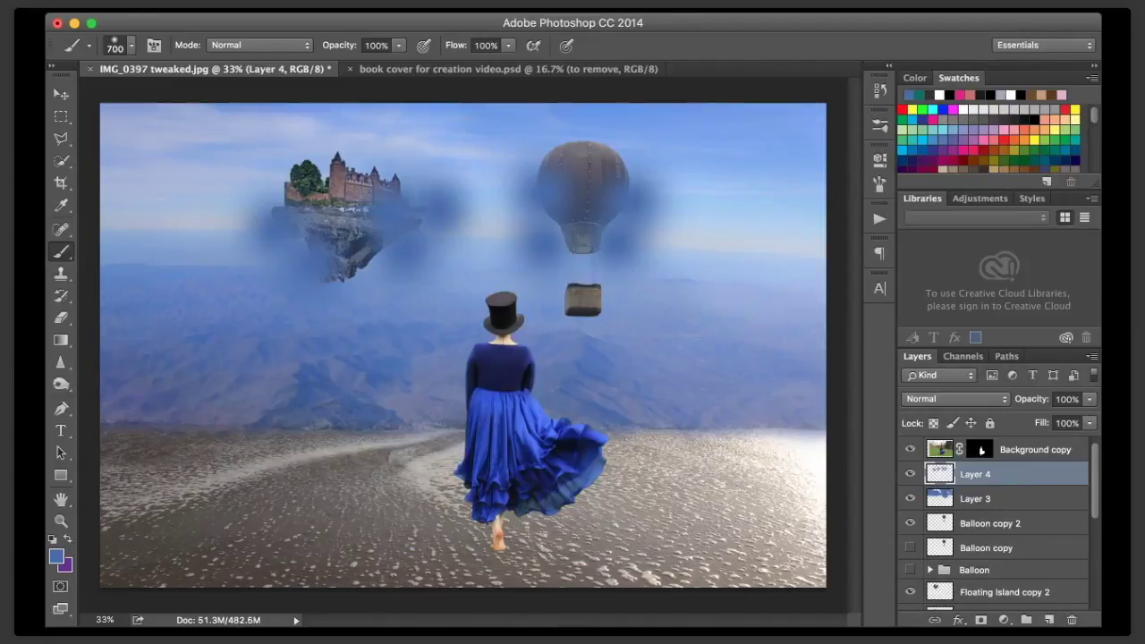
# - Lower Layer 4's opacity to 42%
pyautogui.click(1089, 399)
pyautogui.moveTo(1088, 415); pyautogui.dragTo(1039, 413)
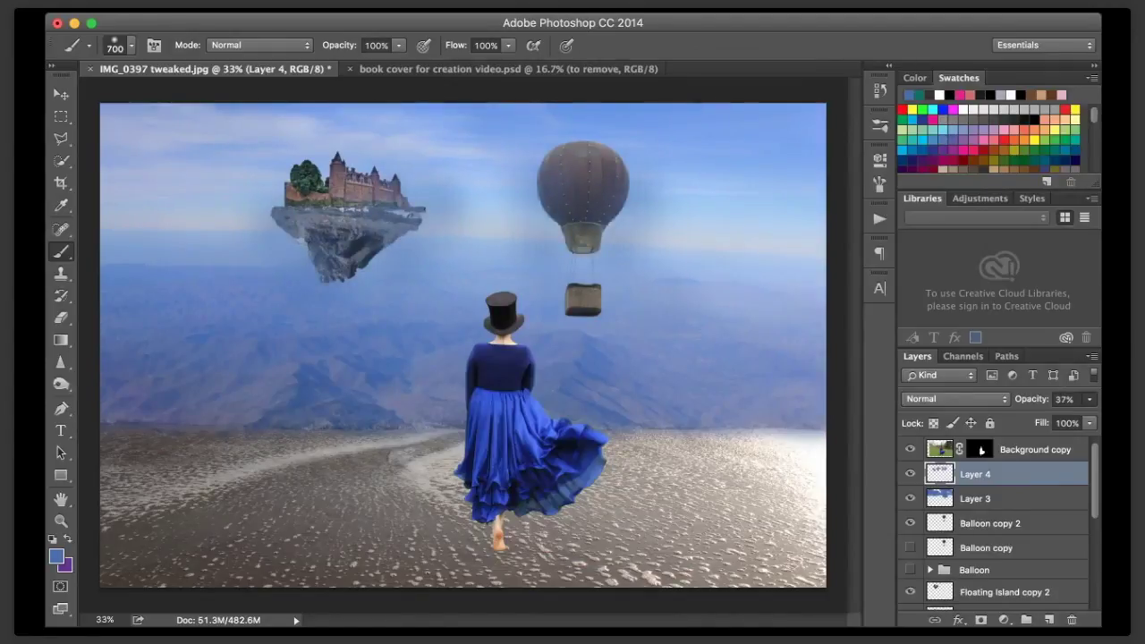
pyautogui.moveTo(1027, 414); pyautogui.dragTo(1036, 414)
# - Add a mask to Layer 4 and soften the haze around the island and balloon with black at 29% brush opacity
pyautogui.click(980, 619)
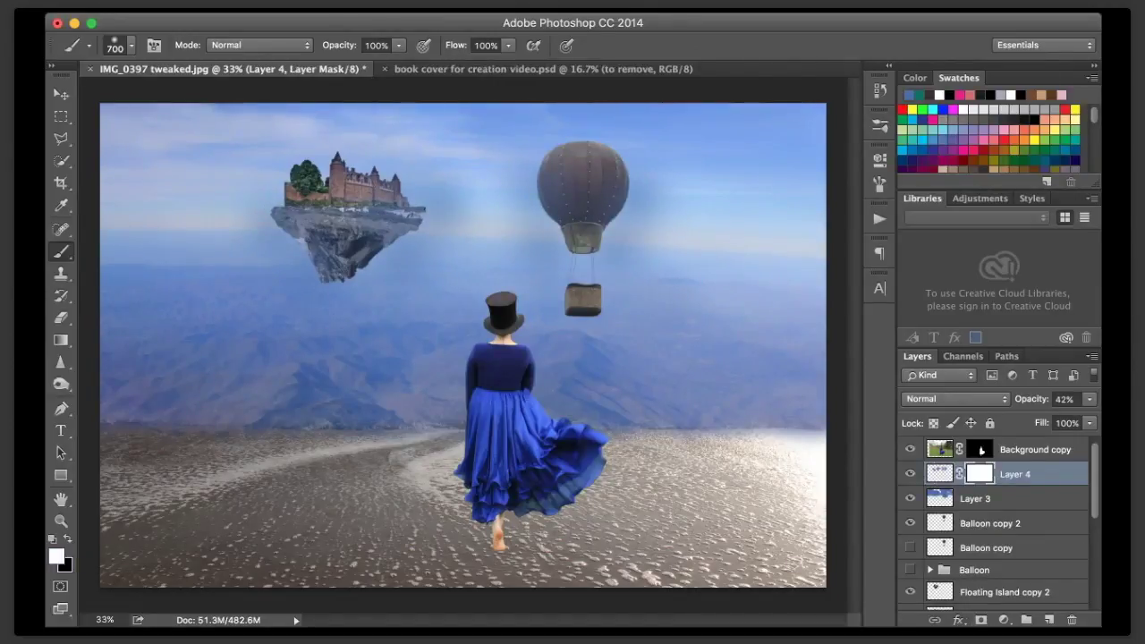
pyautogui.press('x')
pyautogui.press('2')
pyautogui.press('9')
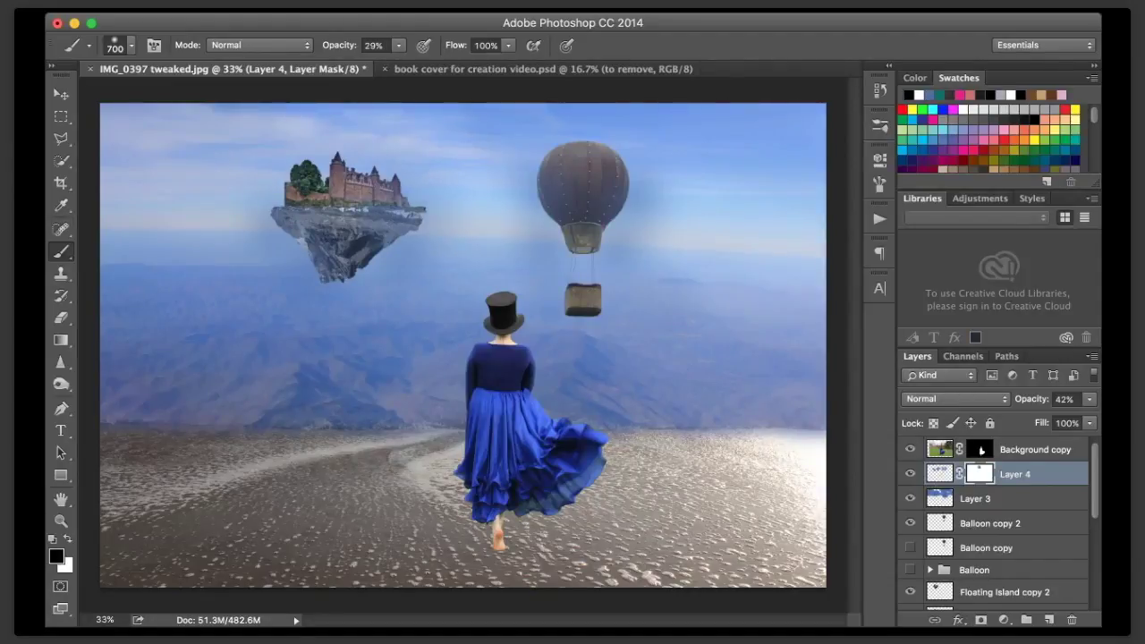
pyautogui.click(360, 204)
pyautogui.click(649, 206)
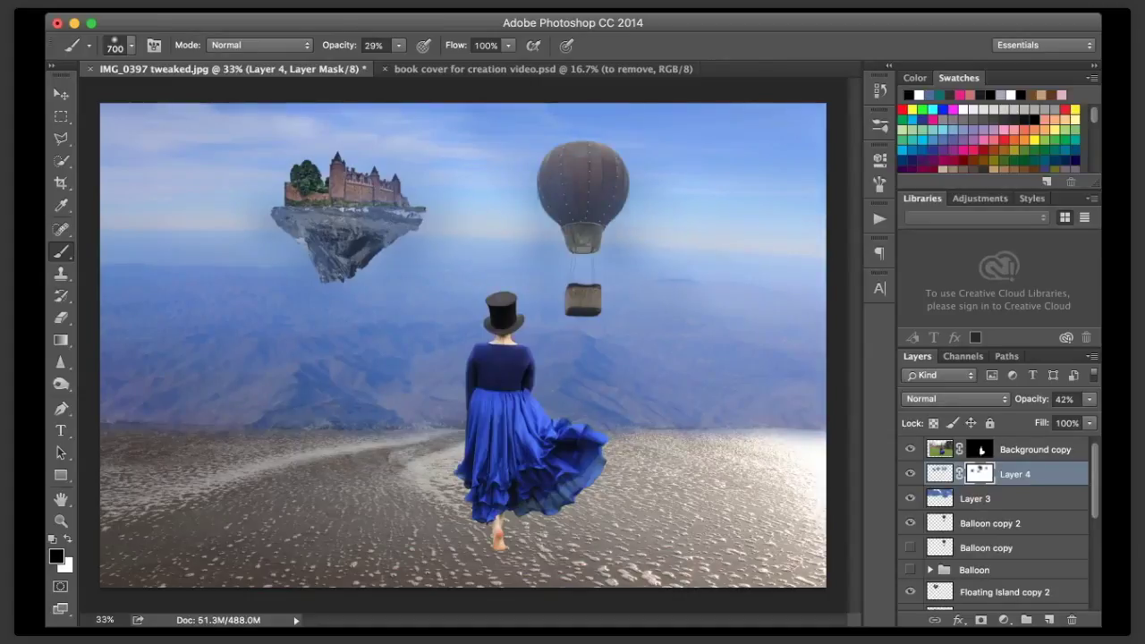
pyautogui.click(549, 249)
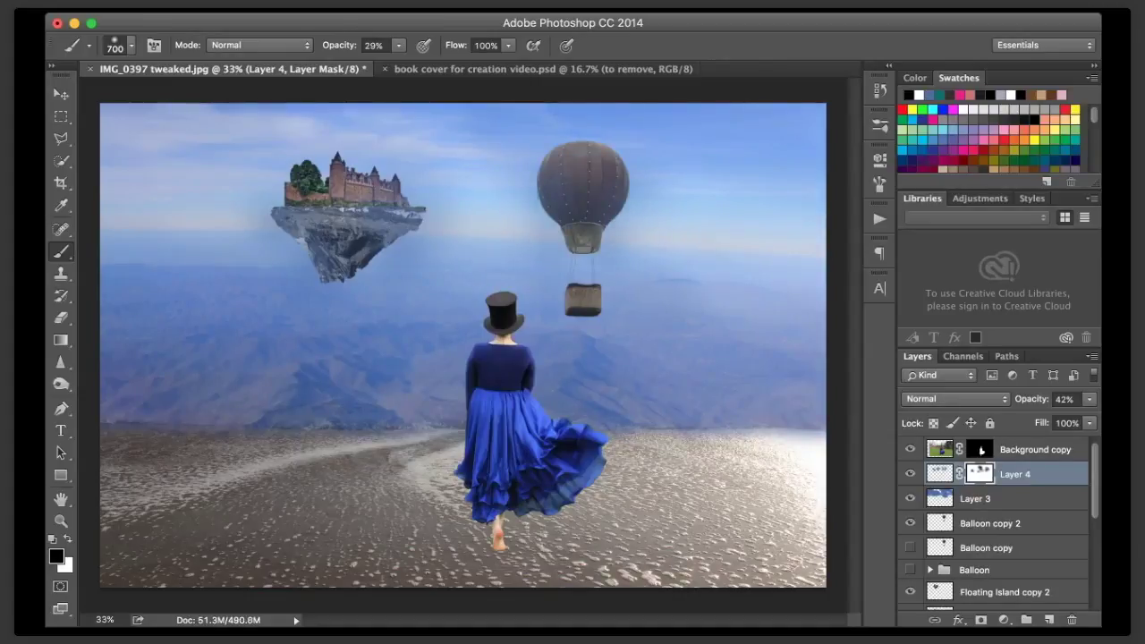
pyautogui.click(267, 229)
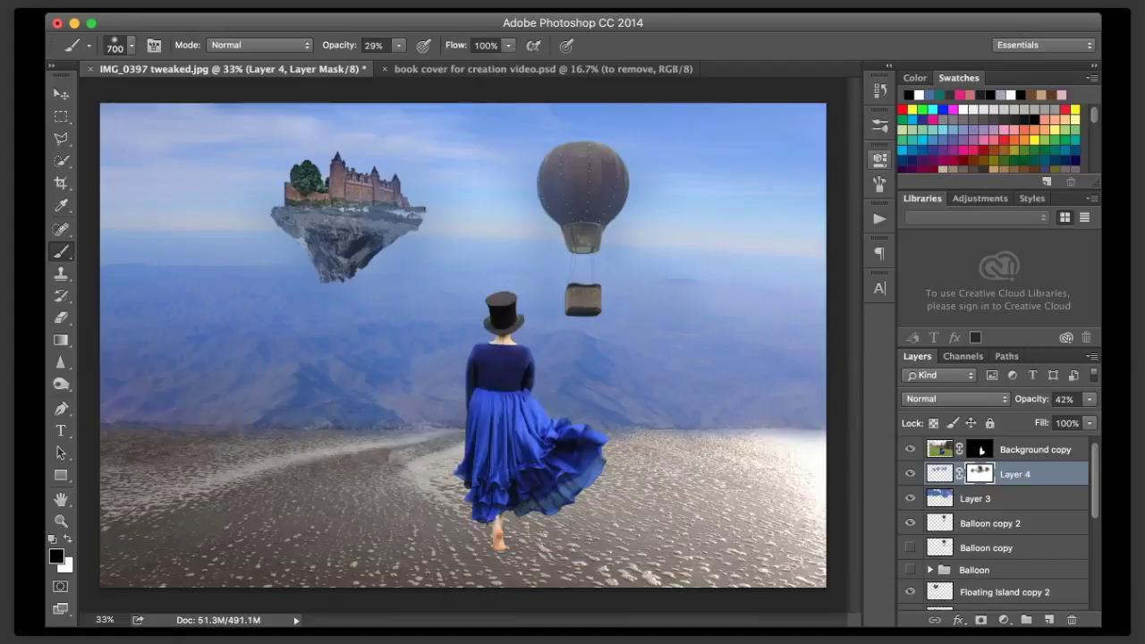
pyautogui.click(939, 474)
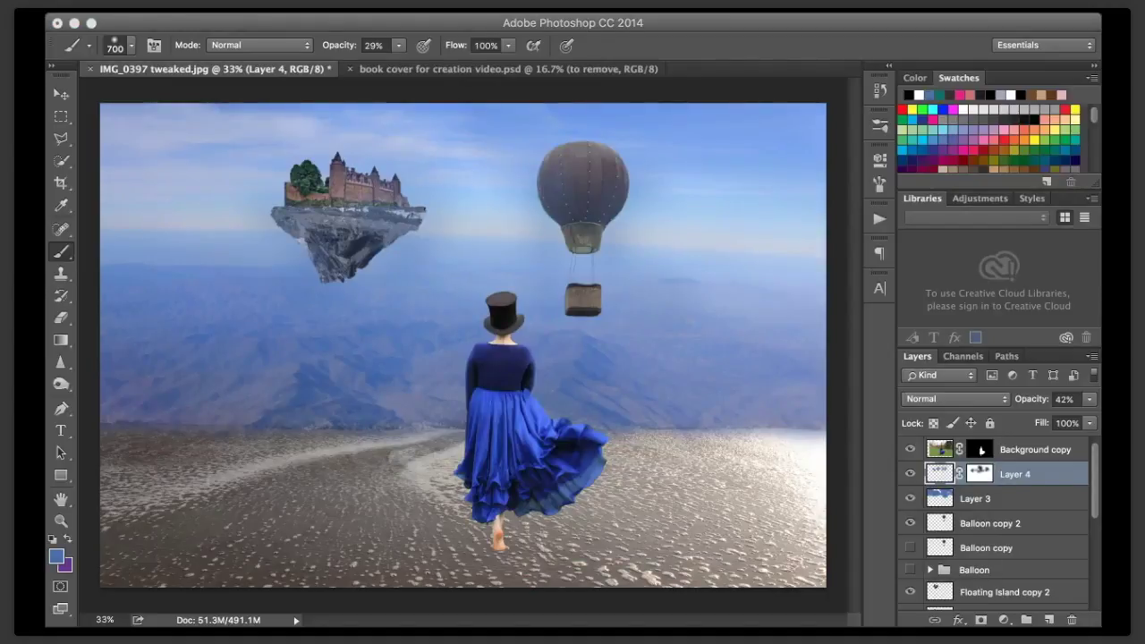
# - Preview the hidden IMG_9936 rocky foreground layer and duplicate it together with its mask
pyautogui.press('v')
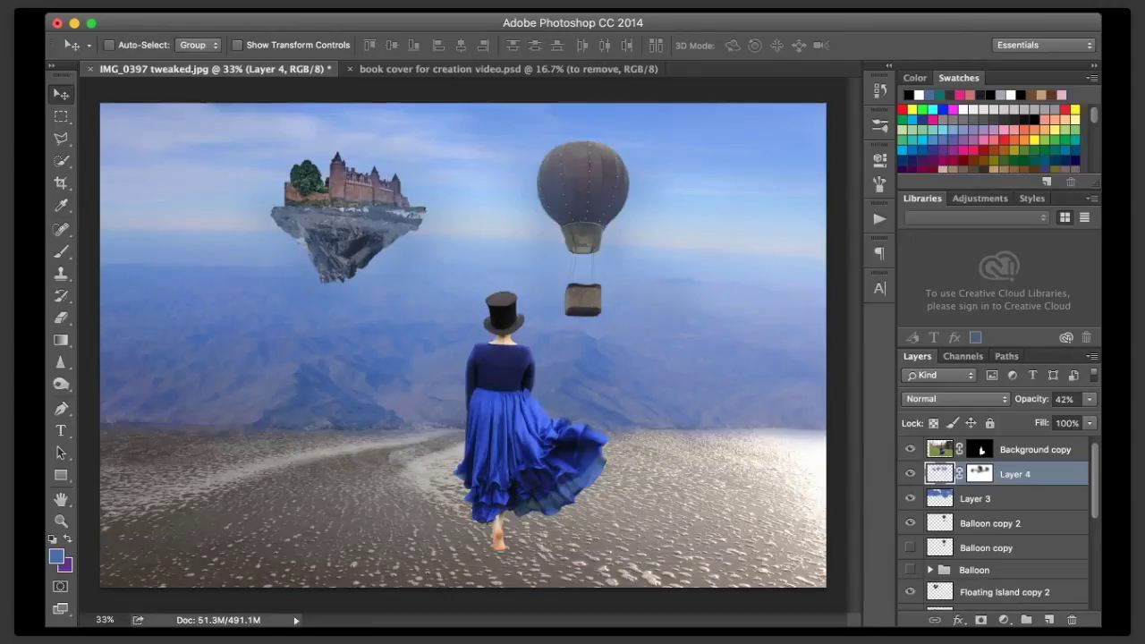
pyautogui.scroll(-10, 982, 450)
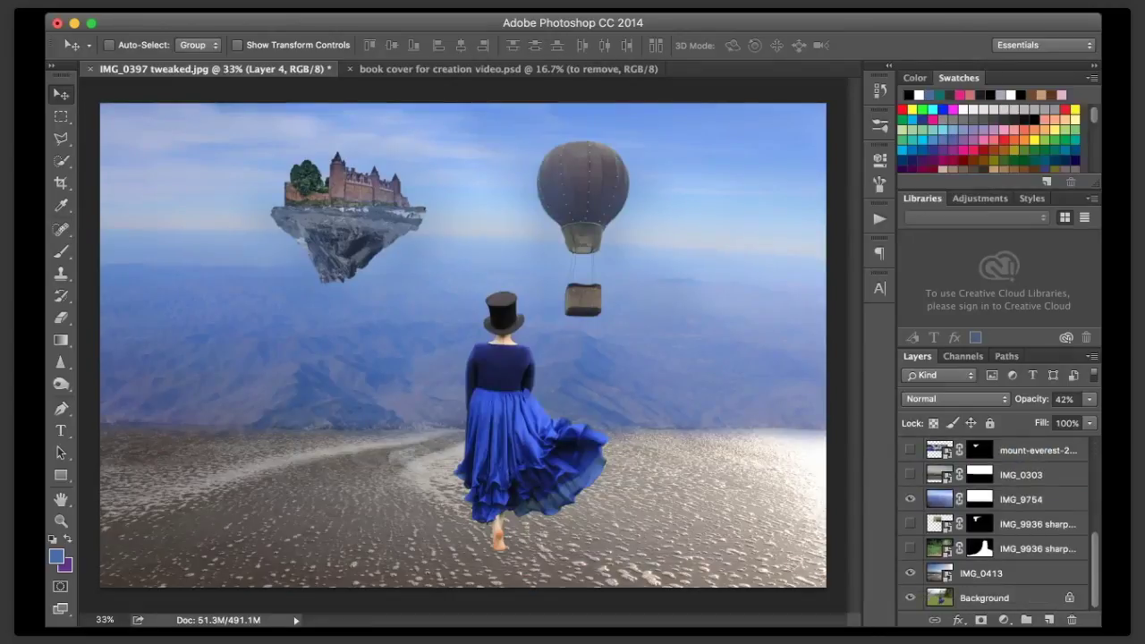
pyautogui.click(910, 548)
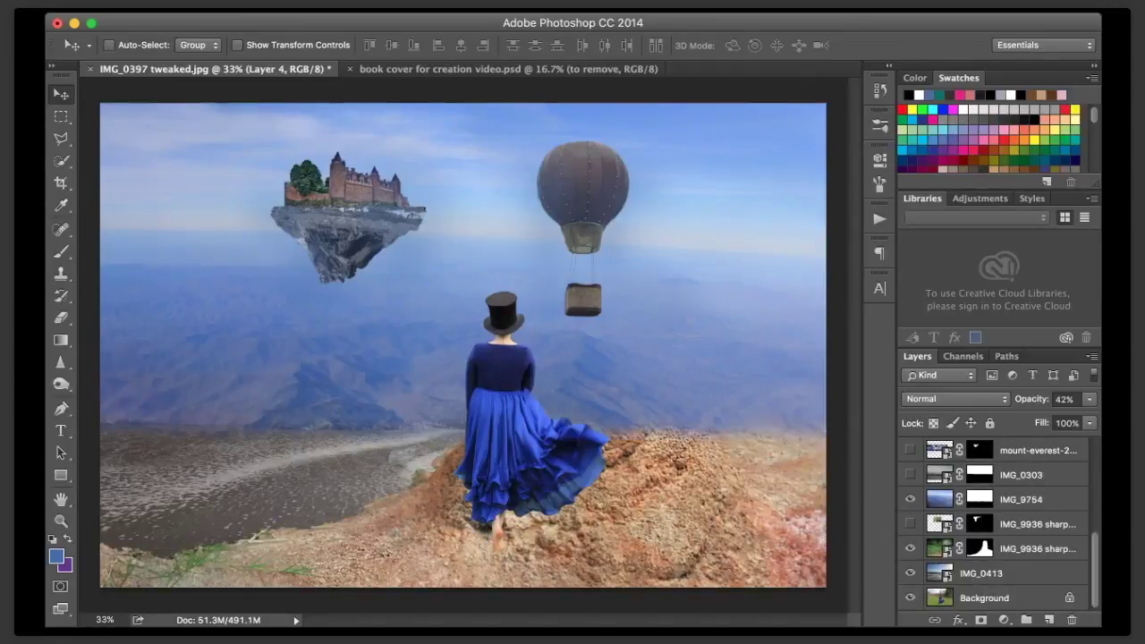
pyautogui.click(911, 549)
pyautogui.moveTo(1019, 548); pyautogui.dragTo(1050, 620)
pyautogui.scroll(5, 993, 528)
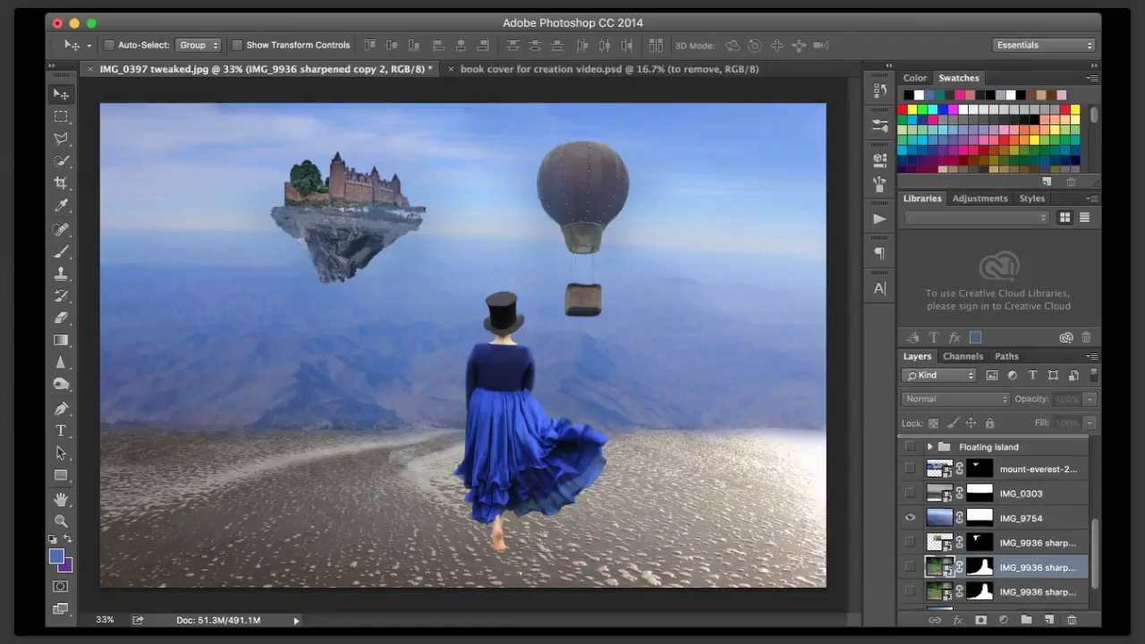
# - Bring the masked rock copy to the top of the layer stack, make it visible and scale it down toward the lower right of the canvas
pyautogui.scroll(5, 993, 528)
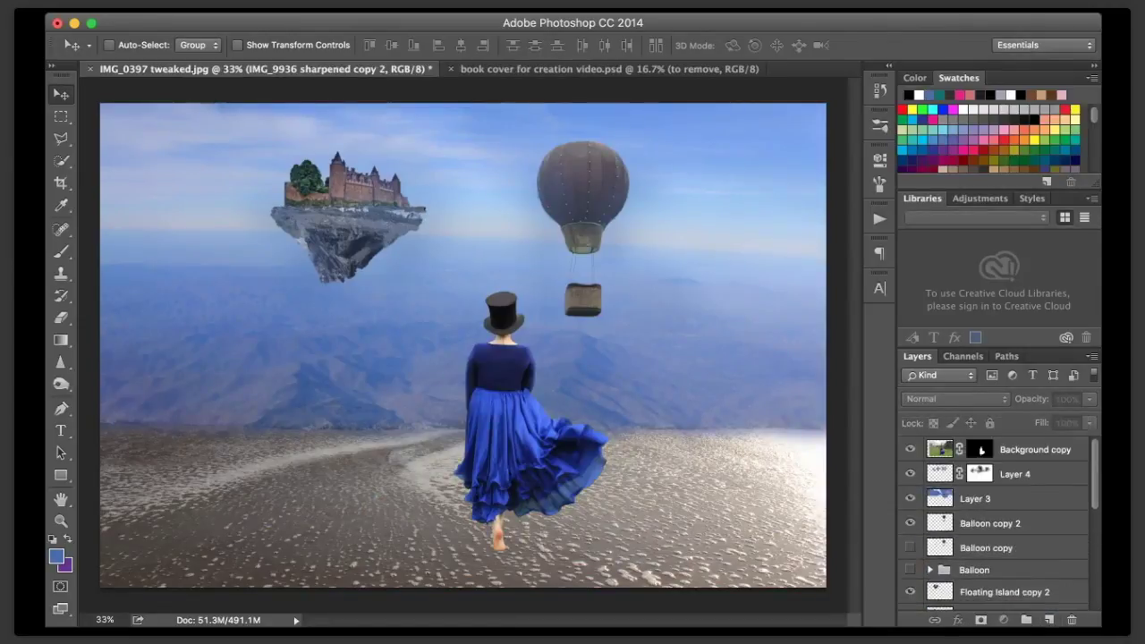
pyautogui.click(911, 449)
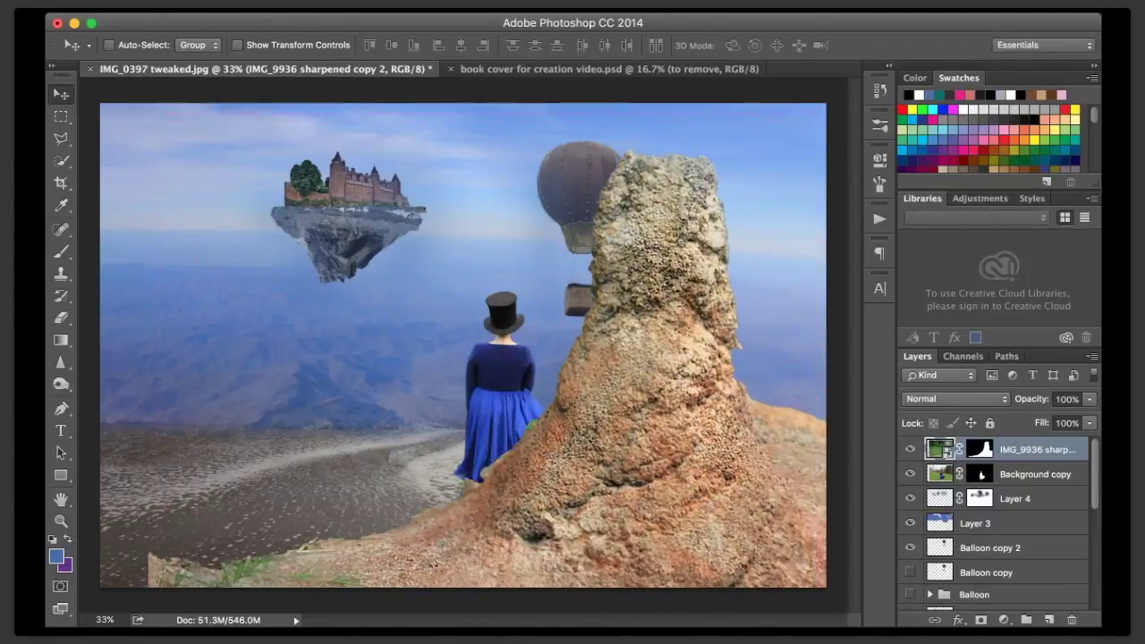
pyautogui.hotkey('ctrl', 't')
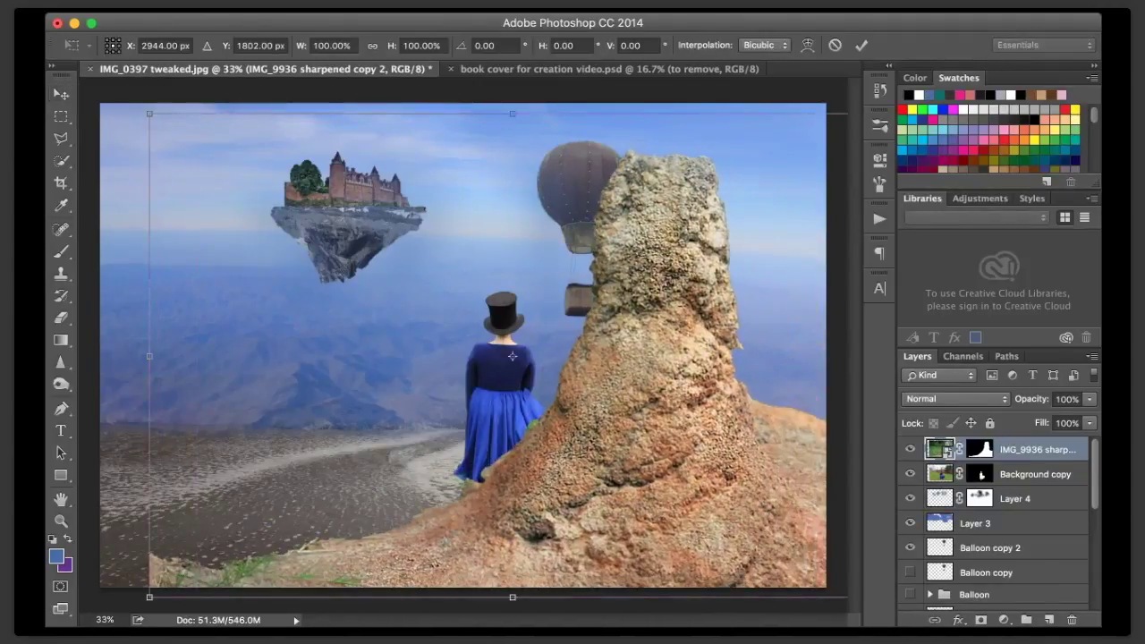
pyautogui.moveTo(153, 117); pyautogui.dragTo(273, 196)
pyautogui.press('Return')
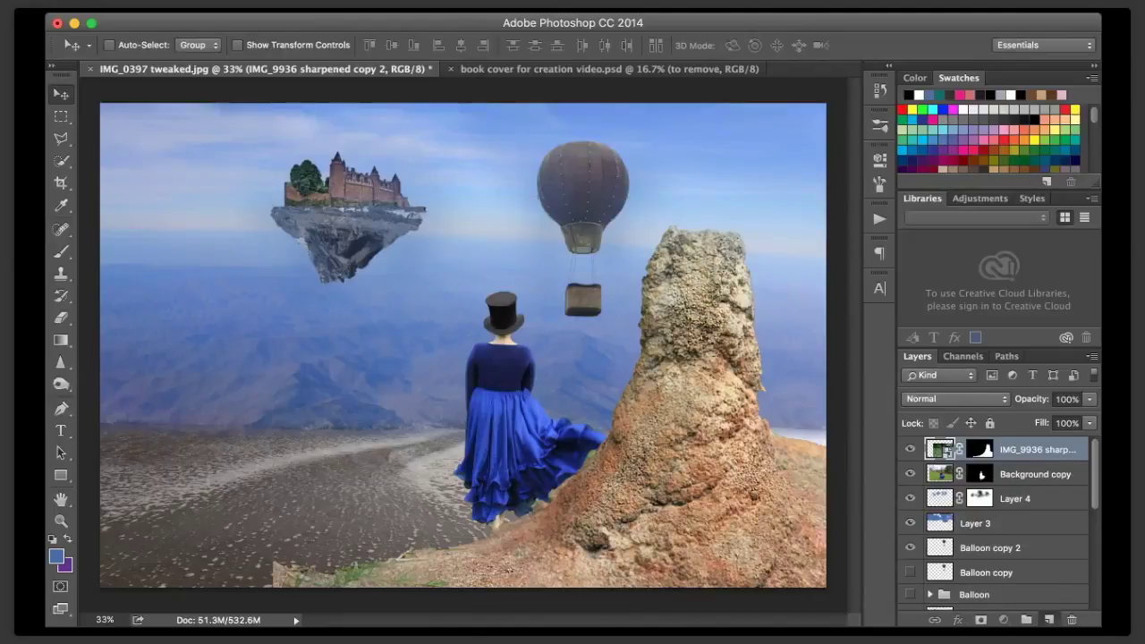
# - Duplicate the scaled rock, hide the original, and turn the copy upside down so it hangs from the canvas's upper left corner
pyautogui.hotkey('ctrl', 'j')
pyautogui.click(910, 474)
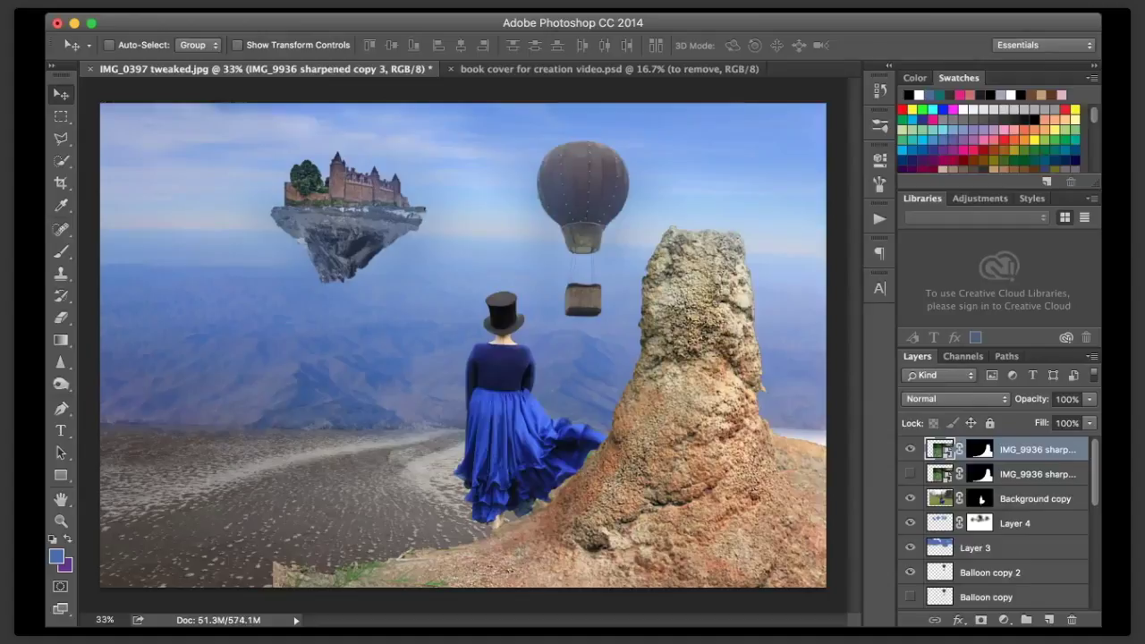
pyautogui.moveTo(465, 358); pyautogui.dragTo(293, 256)
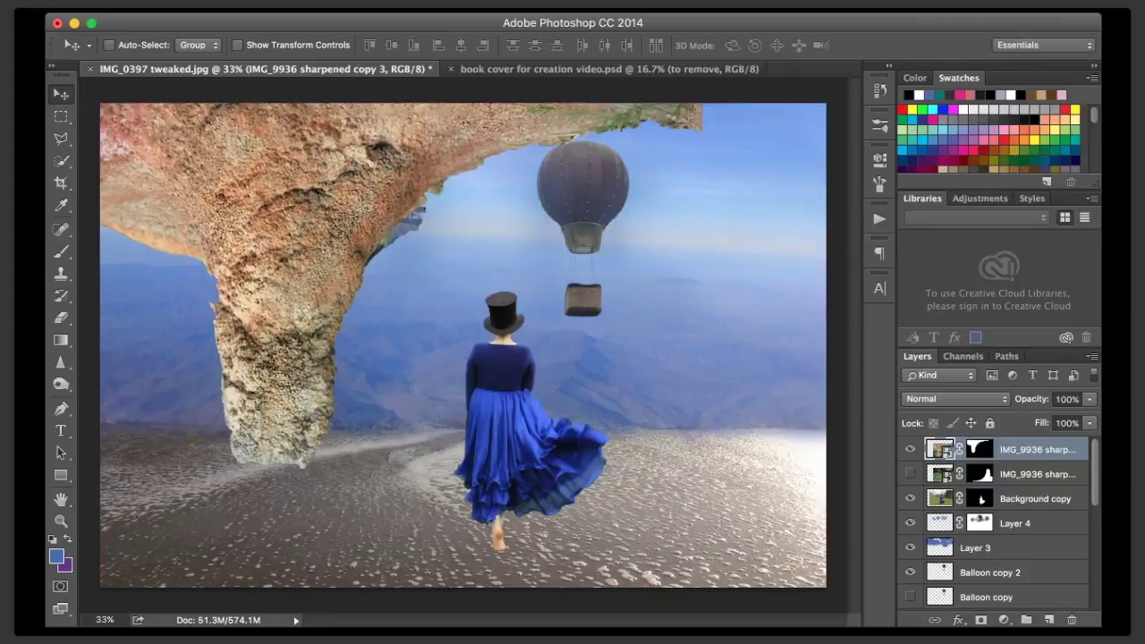
# - Try scaling the upside-down rock to about 86%, and undo the change
pyautogui.press('super+t')
pyautogui.moveTo(703, 498); pyautogui.dragTo(620, 441)
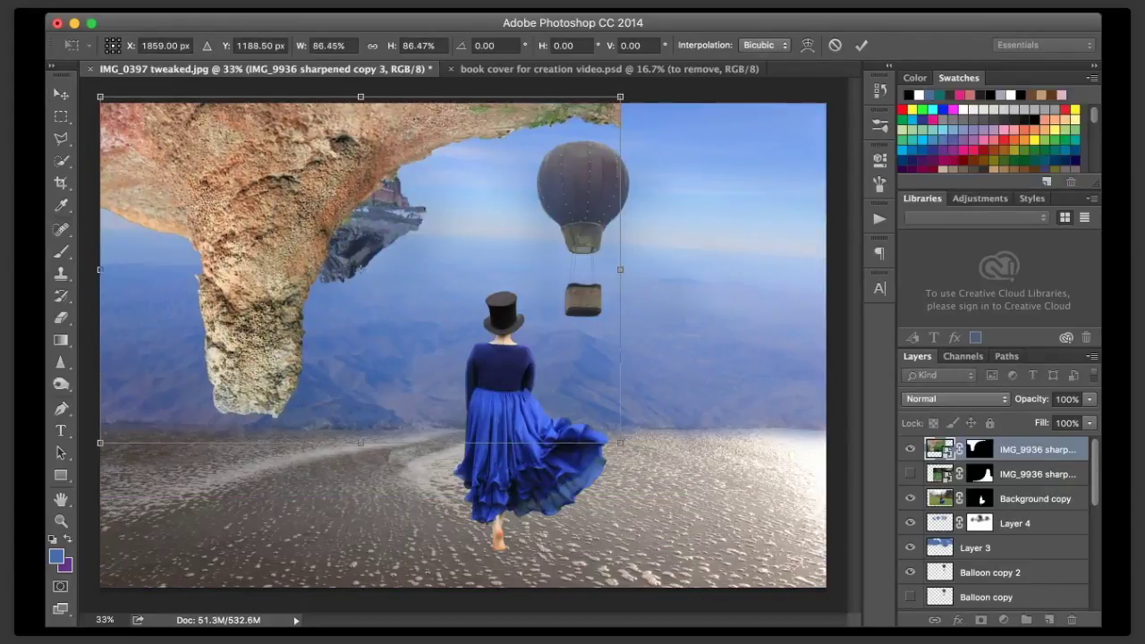
pyautogui.press('Return')
pyautogui.press('super+z')
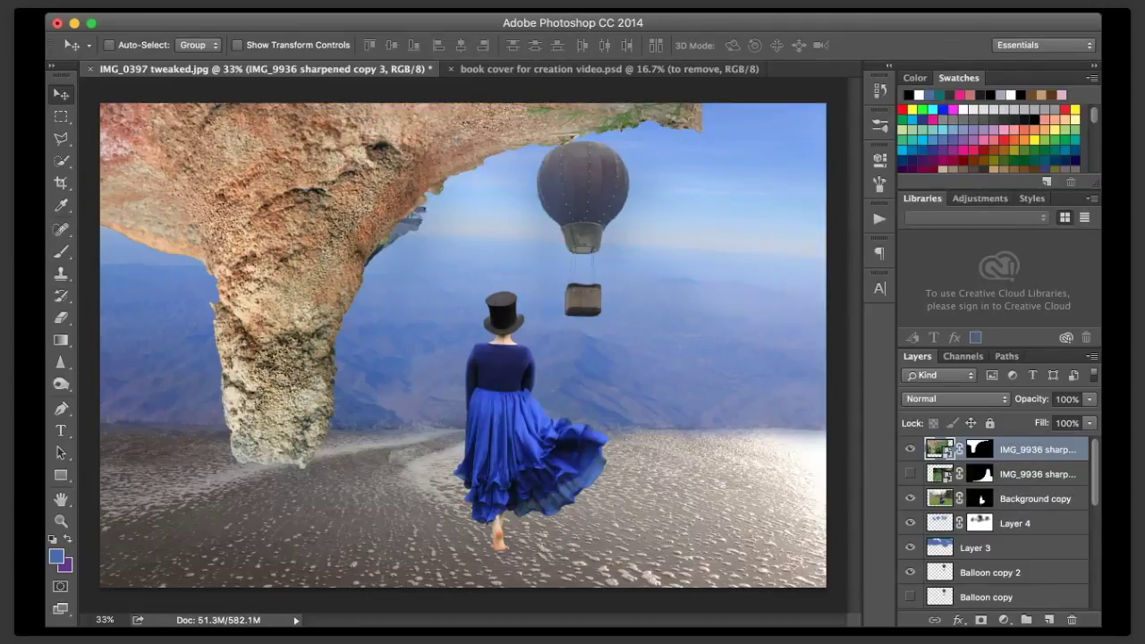
# - Paint black at 100% opacity on the upside-down rock's mask with a small brush to taper its cut-off right tip beside the balloon
pyautogui.click(980, 450)
pyautogui.click(61, 252)
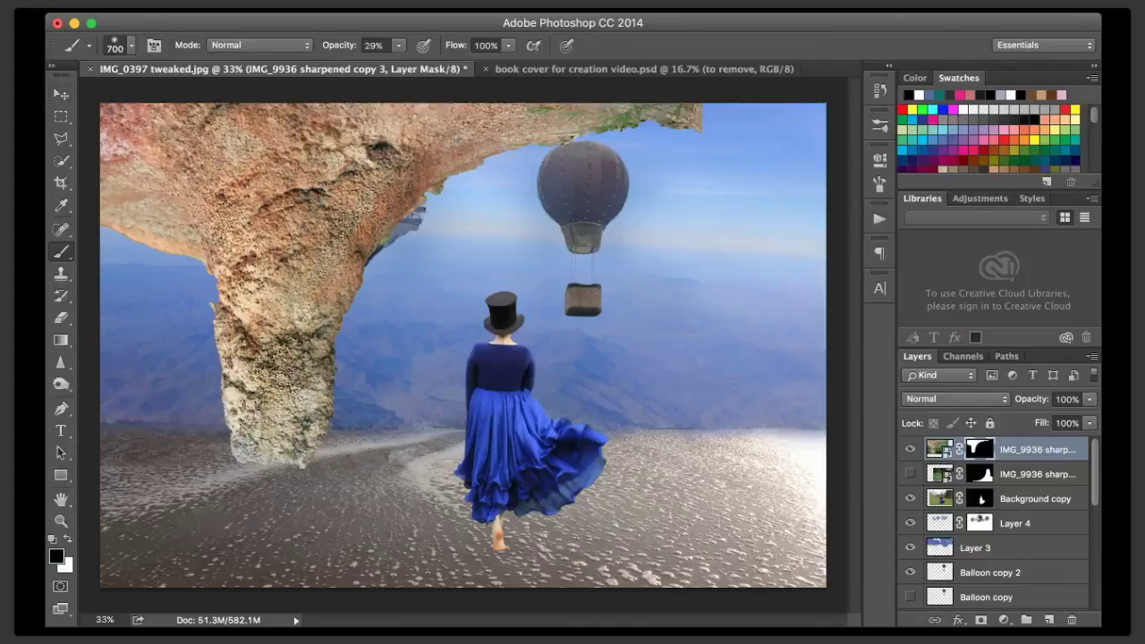
pyautogui.press('[')
pyautogui.press('[')
pyautogui.press('[')
pyautogui.press('[')
pyautogui.press('[')
pyautogui.press('[')
pyautogui.press('[')
pyautogui.press('[')
pyautogui.press('[')
pyautogui.press('[')
pyautogui.press('[')
pyautogui.press('[')
pyautogui.press('[')
pyautogui.press('[')
pyautogui.press('[')
pyautogui.press('[')
pyautogui.press('[')
pyautogui.press('0')
pyautogui.moveTo(609, 126)
pyautogui.mouseDown()
pyautogui.moveTo(643, 106)
pyautogui.moveTo(626, 120)
pyautogui.moveTo(668, 127)
pyautogui.moveTo(687, 111)
pyautogui.moveTo(699, 125)
pyautogui.mouseUp()
pyautogui.press(']')
pyautogui.press(']')
pyautogui.press(']')
pyautogui.press(']')
pyautogui.press(']')
pyautogui.click(666, 123)
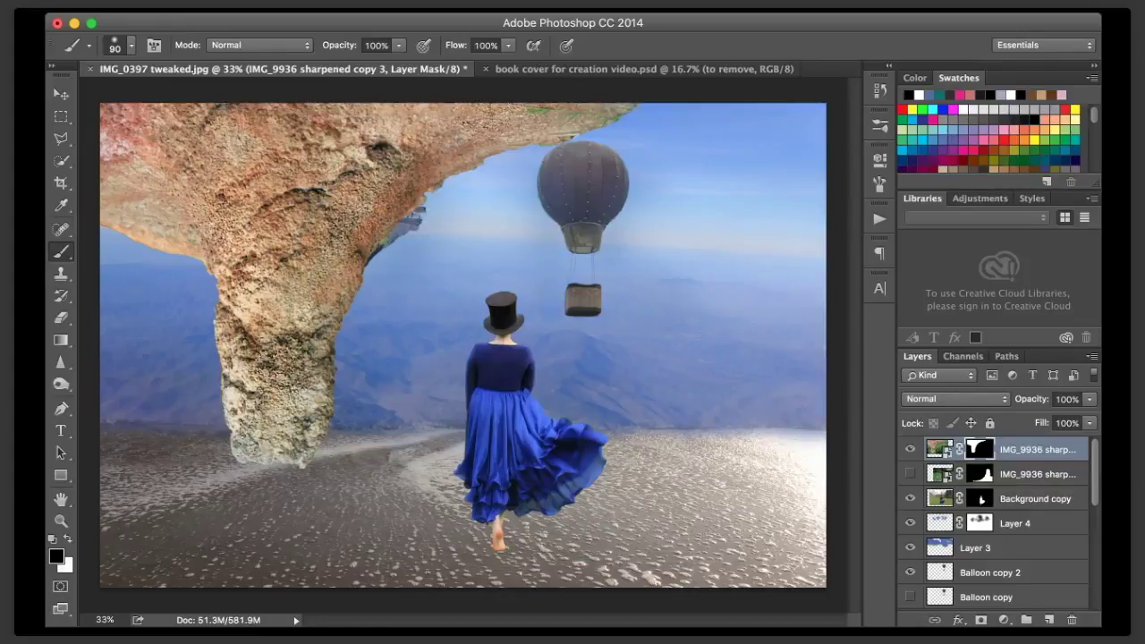
# - Rasterize the upside-down rock and retouch the green grass along its upper edge with content-aware healing and the Clone Stamp at 100% opacity
pyautogui.press('j')
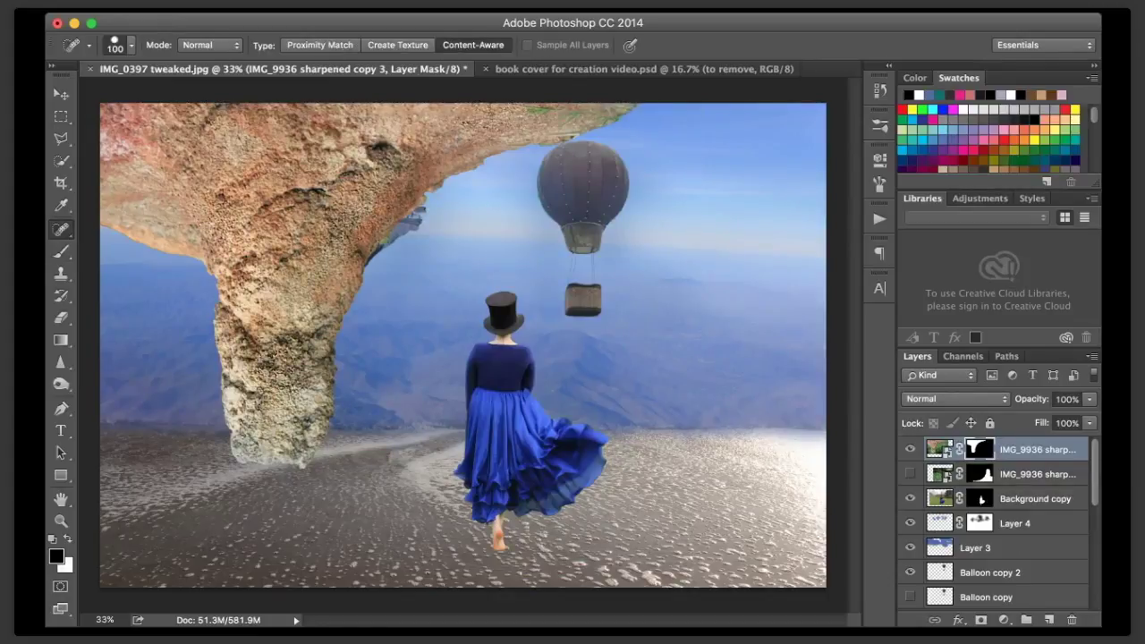
pyautogui.click(939, 449)
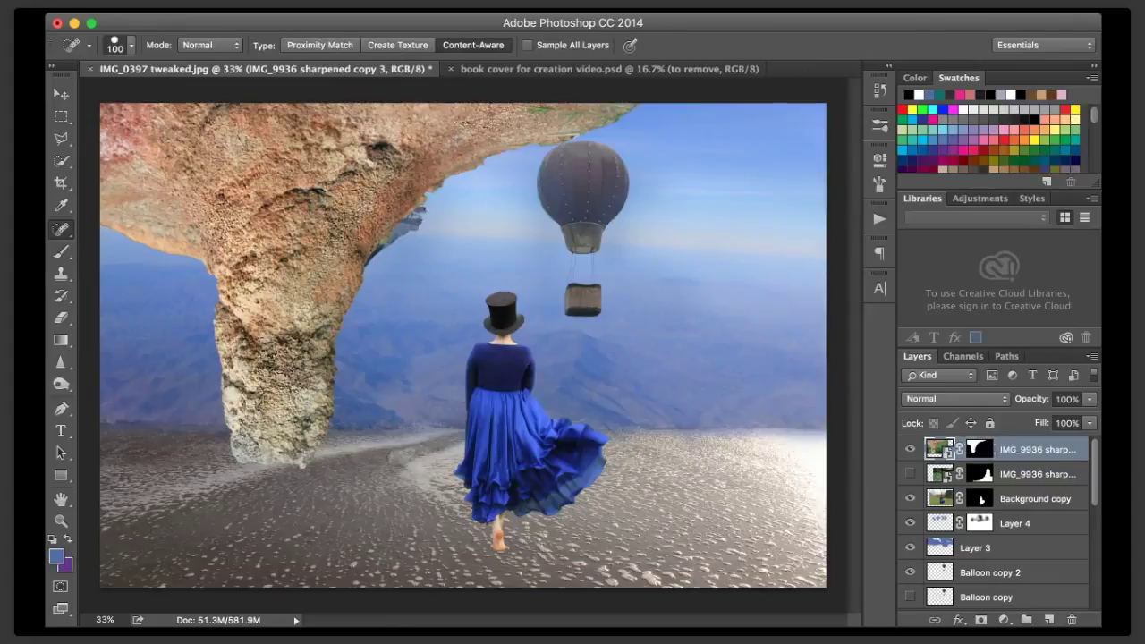
pyautogui.moveTo(529, 110)
pyautogui.mouseDown()
pyautogui.moveTo(604, 118)
pyautogui.moveTo(513, 116)
pyautogui.moveTo(553, 116)
pyautogui.mouseUp()
pyautogui.press('s')
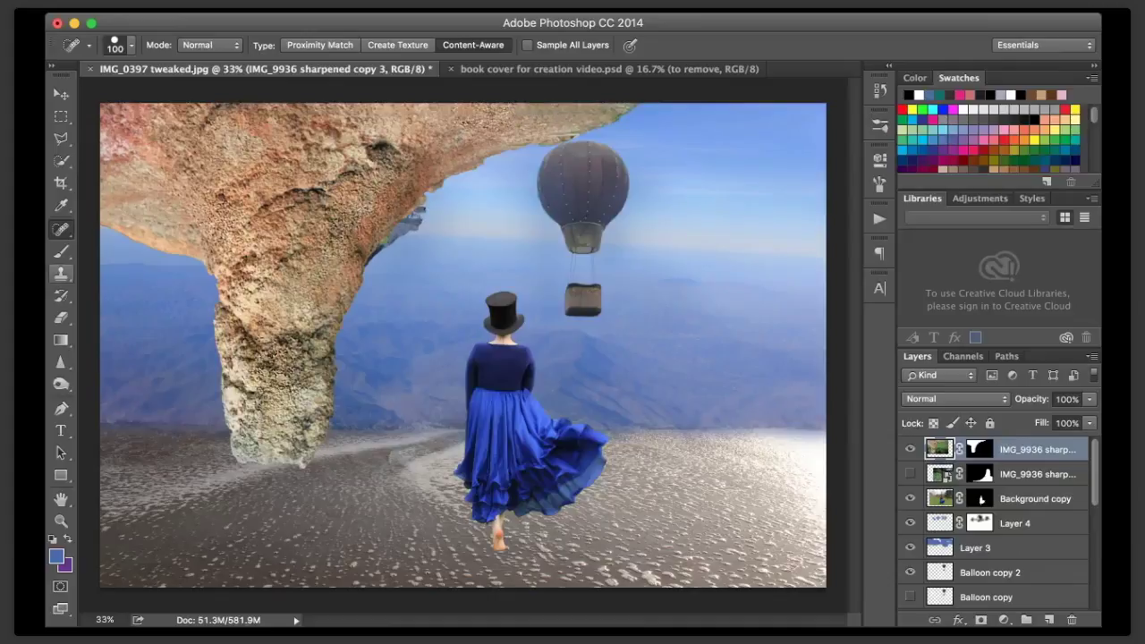
pyautogui.press(']')
pyautogui.press(']')
pyautogui.press(']')
pyautogui.press(']')
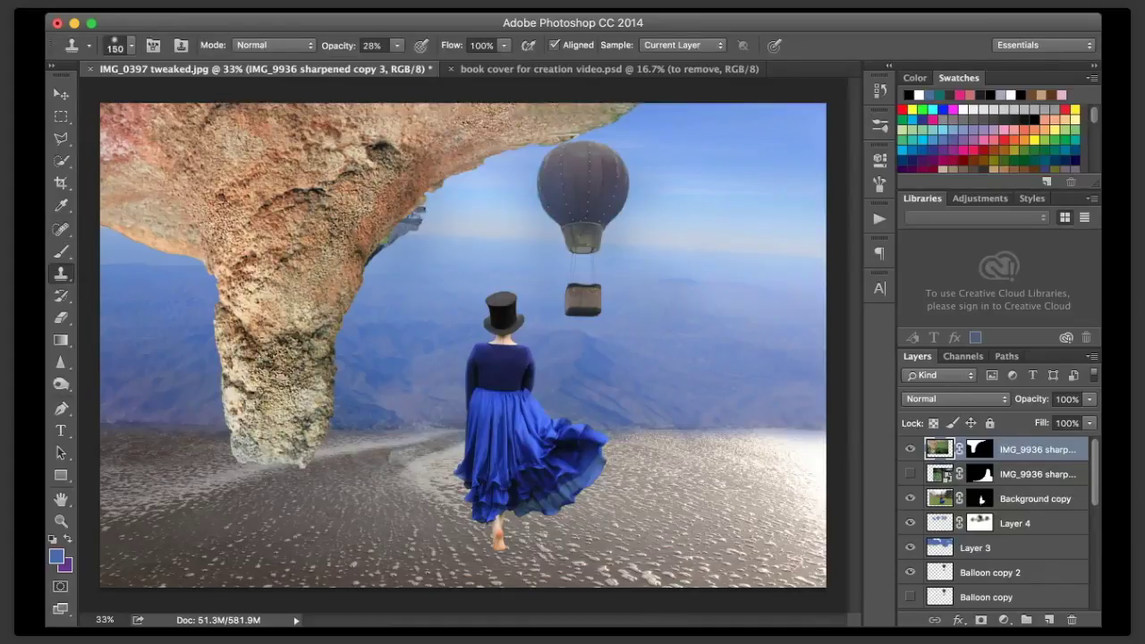
pyautogui.click(545, 117)
pyautogui.press('0')
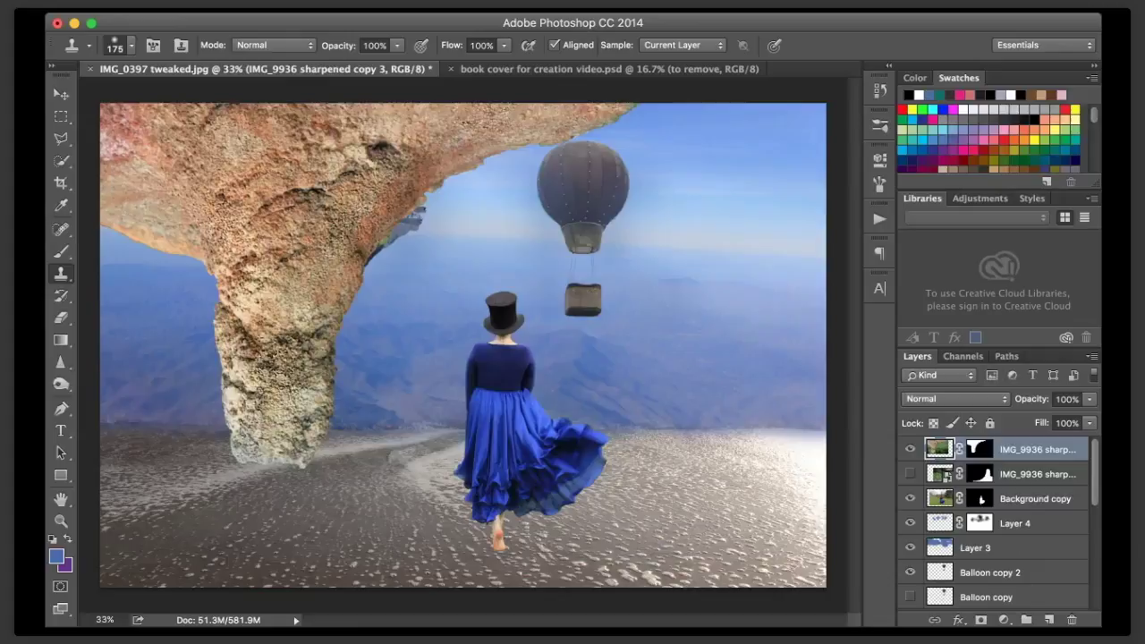
# - Move Balloon copy 2 right into the open sky and Floating Island copy 2 out from behind the rock to sit beside it
pyautogui.scroll(-3, 993, 519)
pyautogui.click(990, 499)
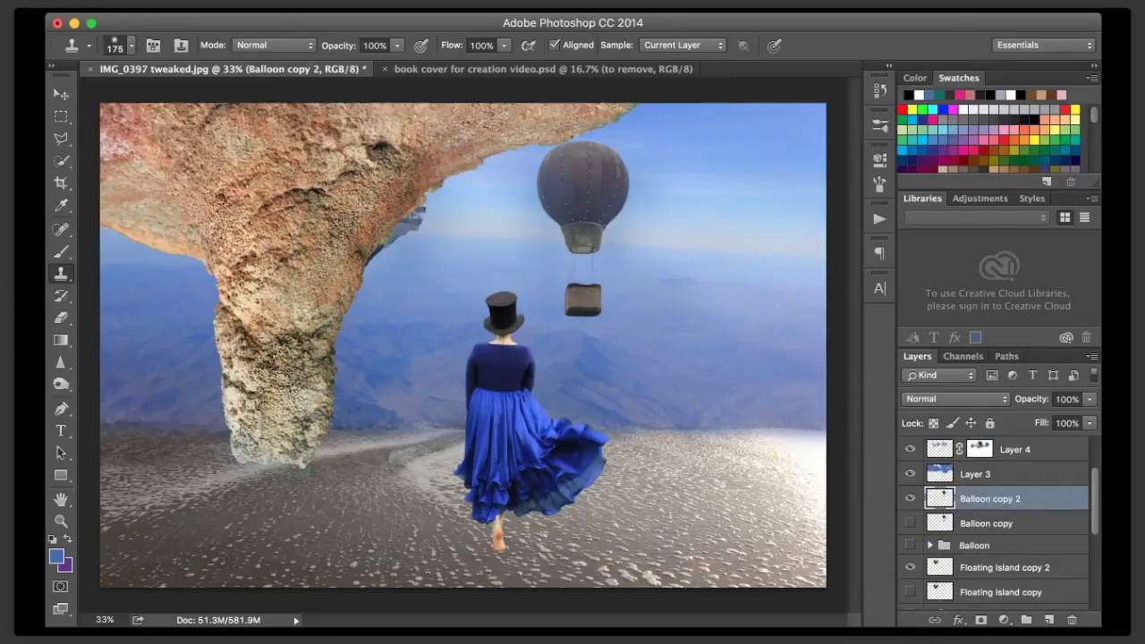
pyautogui.press('v')
pyautogui.moveTo(583, 183); pyautogui.dragTo(703, 206)
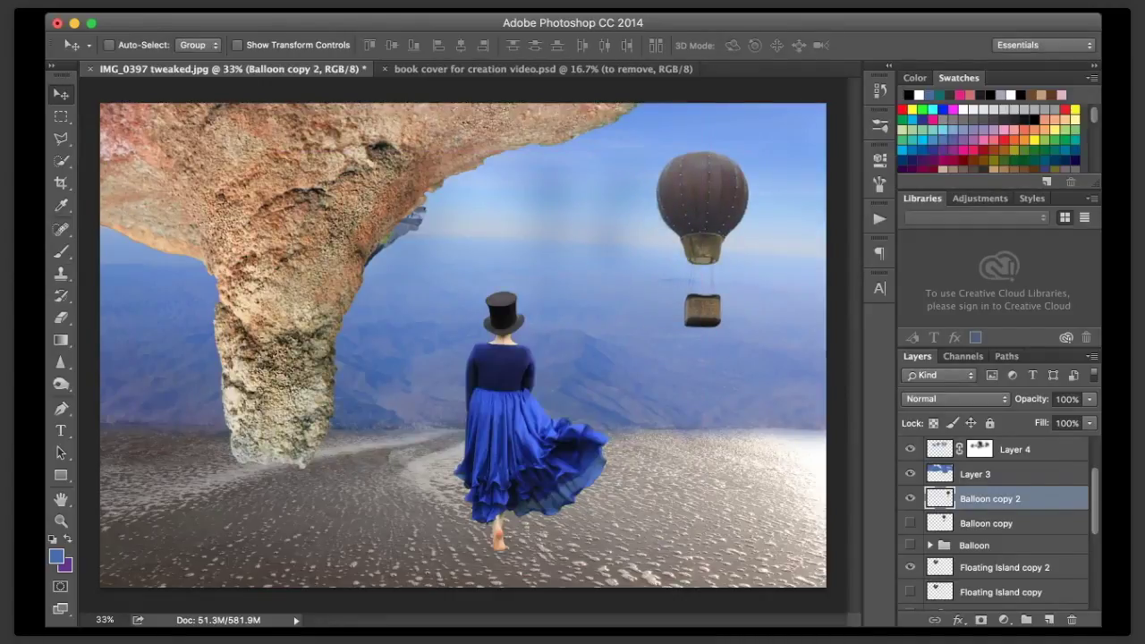
pyautogui.click(1005, 567)
pyautogui.moveTo(353, 224); pyautogui.dragTo(576, 219)
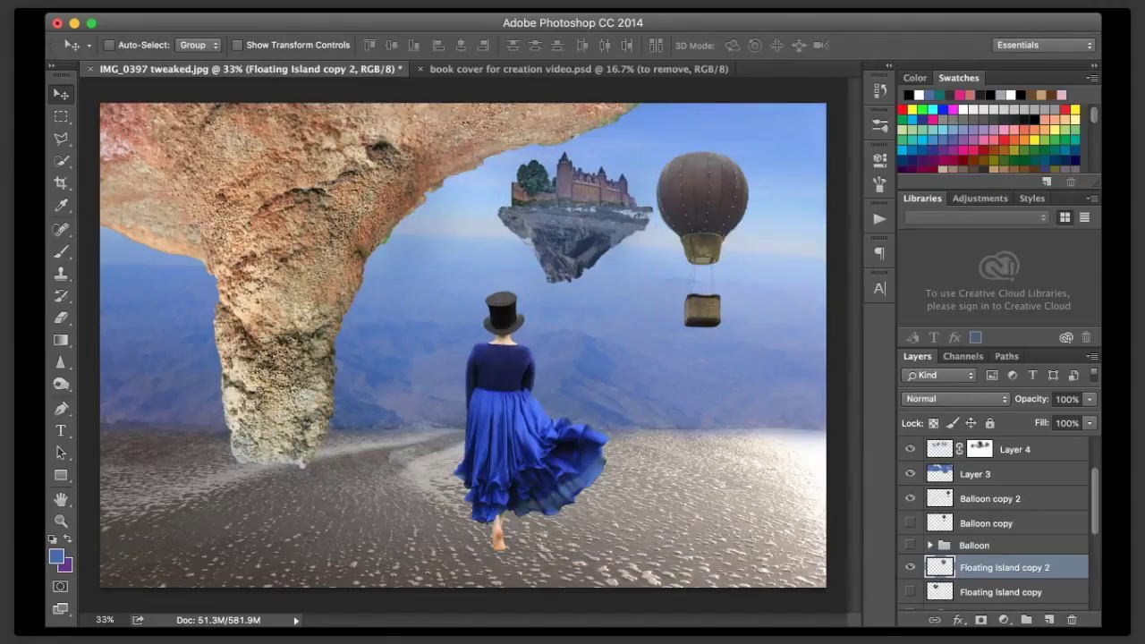
# - Raise Balloon copy 2 to the sky's upper right edge and shift Floating Island copy 2 slightly down and right
pyautogui.click(986, 523)
pyautogui.click(990, 499)
pyautogui.moveTo(702, 210); pyautogui.dragTo(734, 162)
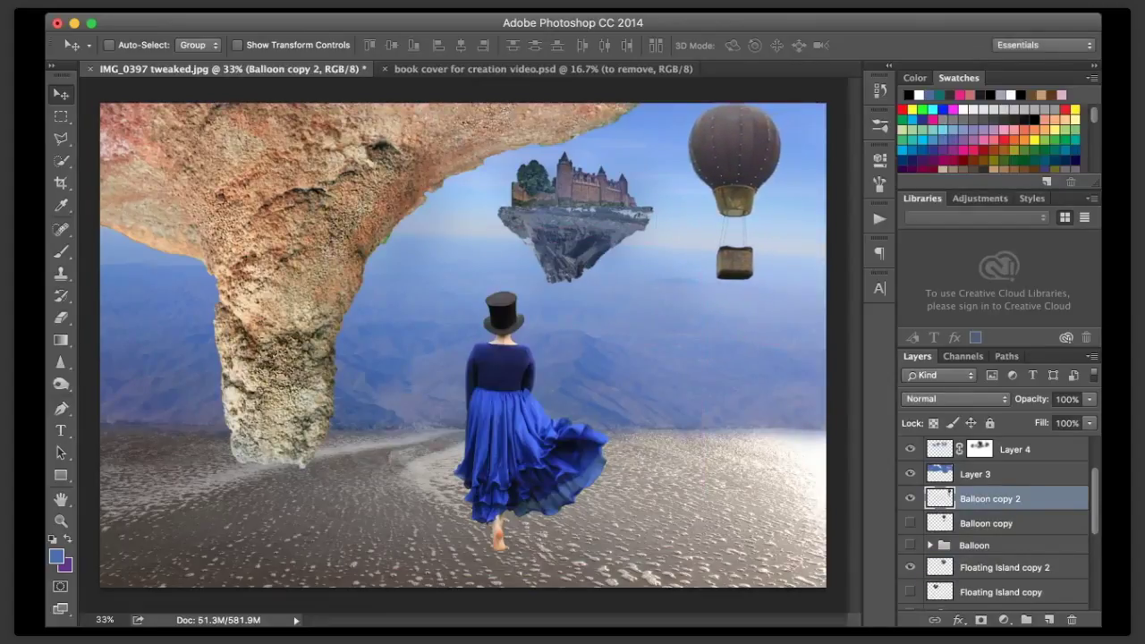
pyautogui.click(1005, 568)
pyautogui.moveTo(577, 219); pyautogui.dragTo(602, 246)
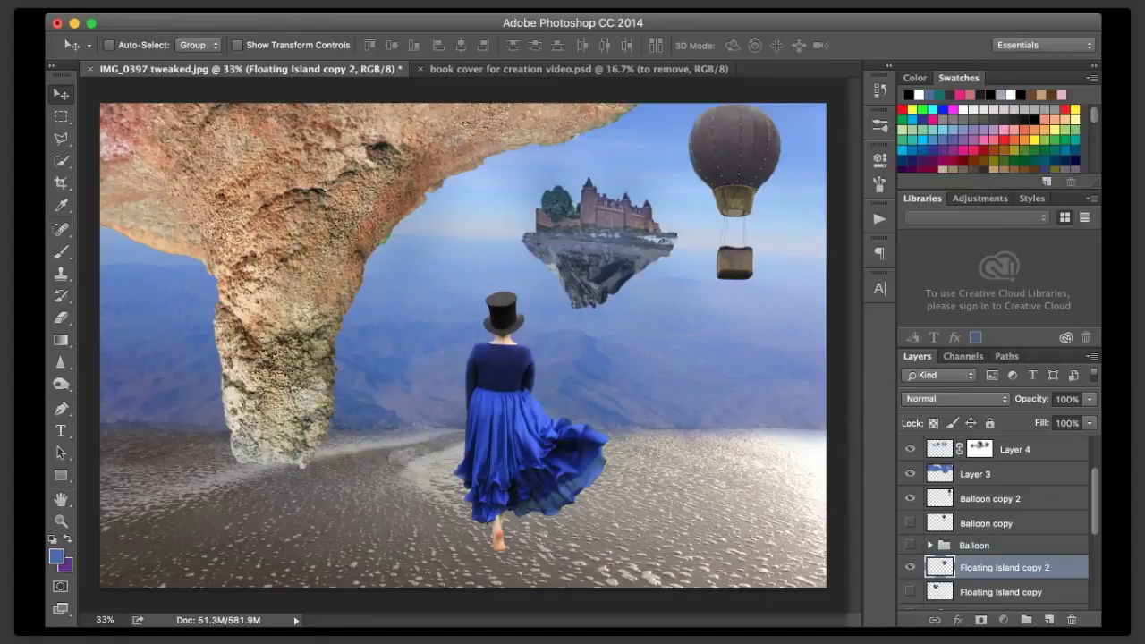
# - Nudge Balloon copy 2 slightly down and left toward the castle, and select Floating Island copy 2
pyautogui.click(986, 524)
pyautogui.click(990, 499)
pyautogui.moveTo(734, 162); pyautogui.dragTo(727, 172)
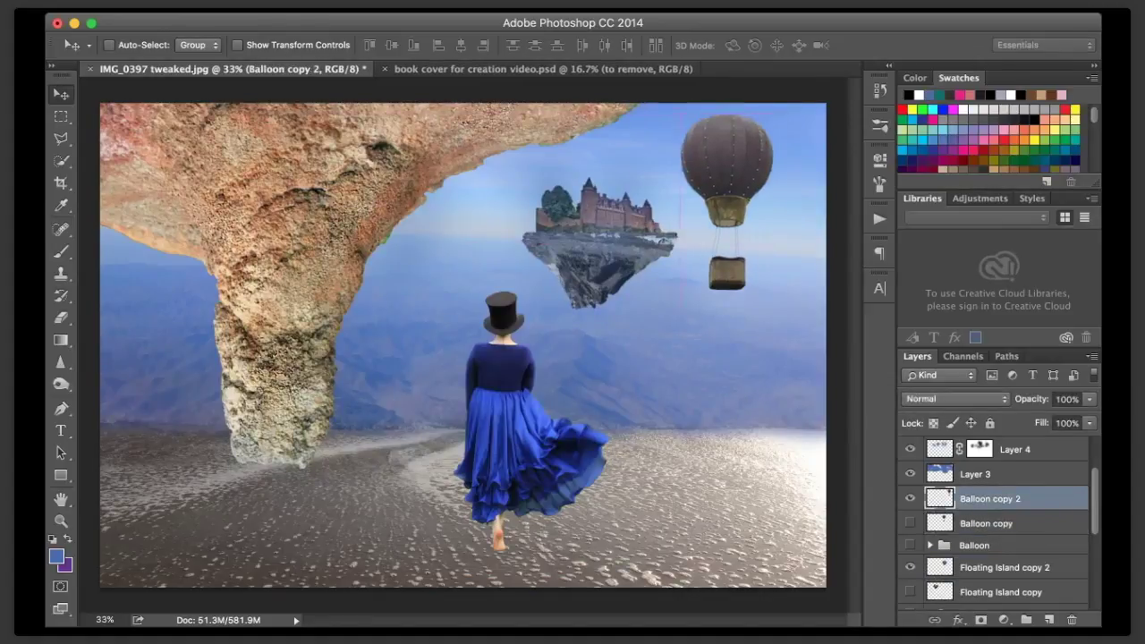
pyautogui.click(1004, 567)
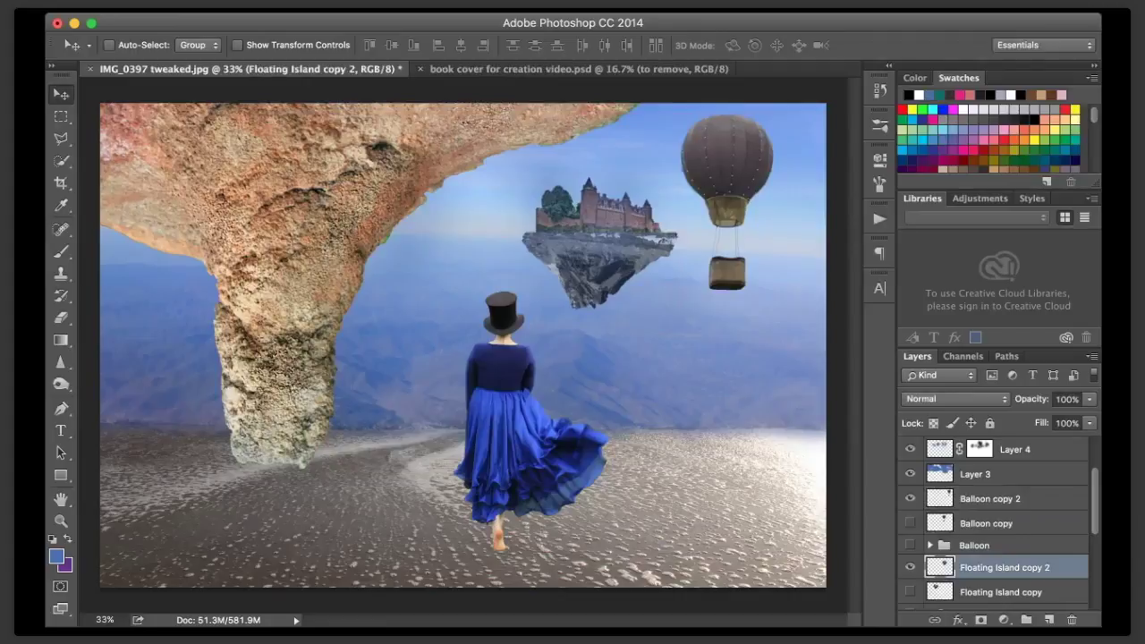
# - Scale the floating island down to about 87.5% and reposition it in the sky between the rock and the balloon
pyautogui.press('super+t')
pyautogui.moveTo(522, 178); pyautogui.dragTo(540, 192)
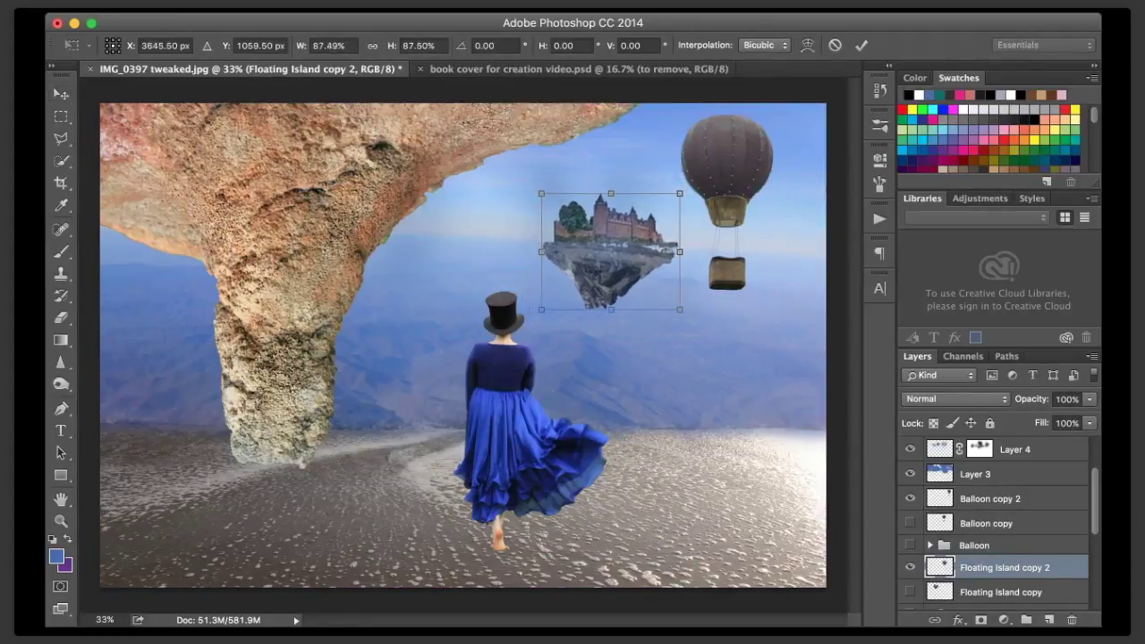
pyautogui.press('Return')
pyautogui.press('super+z')
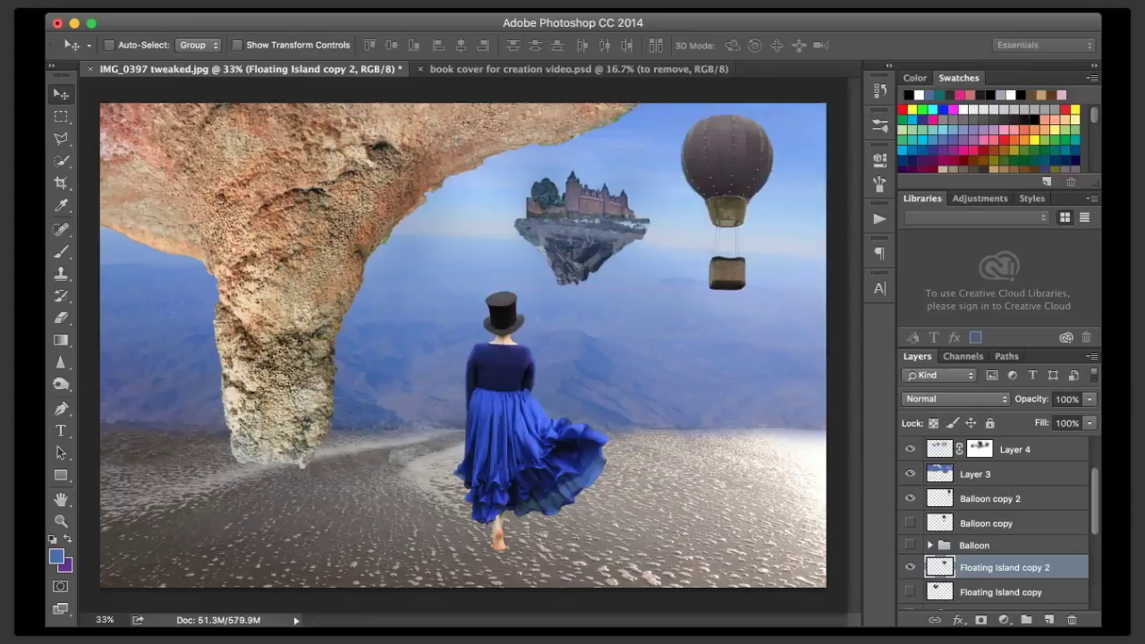
# - Free-transform the floating island again to rotate it slightly counterclockwise
pyautogui.press('super+t')
pyautogui.moveTo(664, 160); pyautogui.dragTo(659, 155)
pyautogui.moveTo(666, 224); pyautogui.dragTo(667, 221)
pyautogui.press('Return')
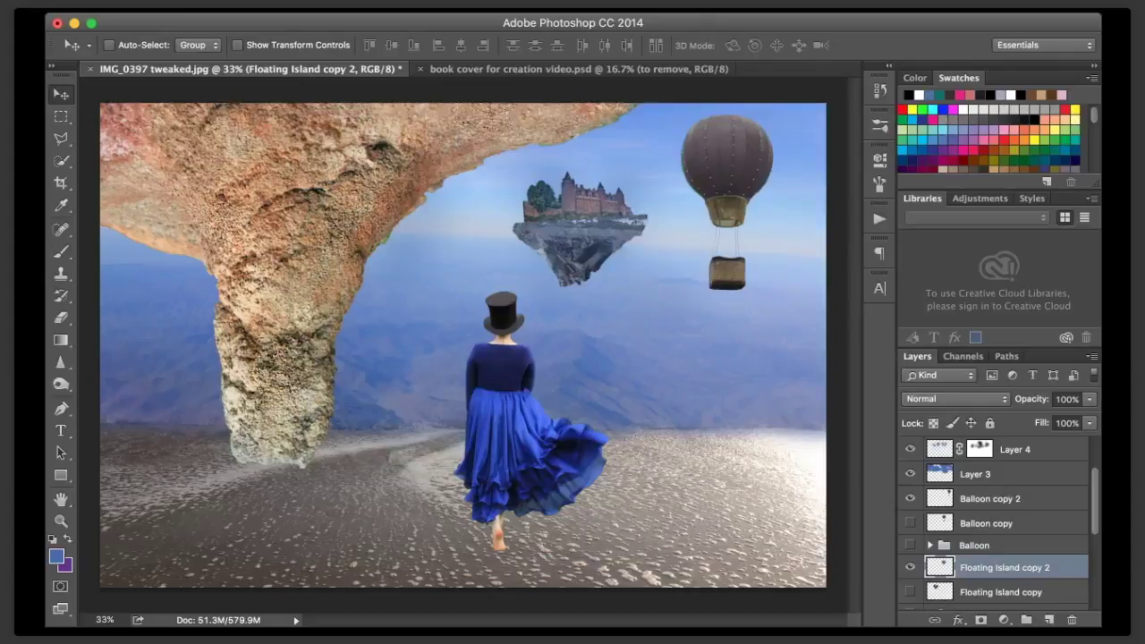
# - Duplicate the Floating Island copy 2 layer and hide the original beneath the duplicate
pyautogui.press('super+j')
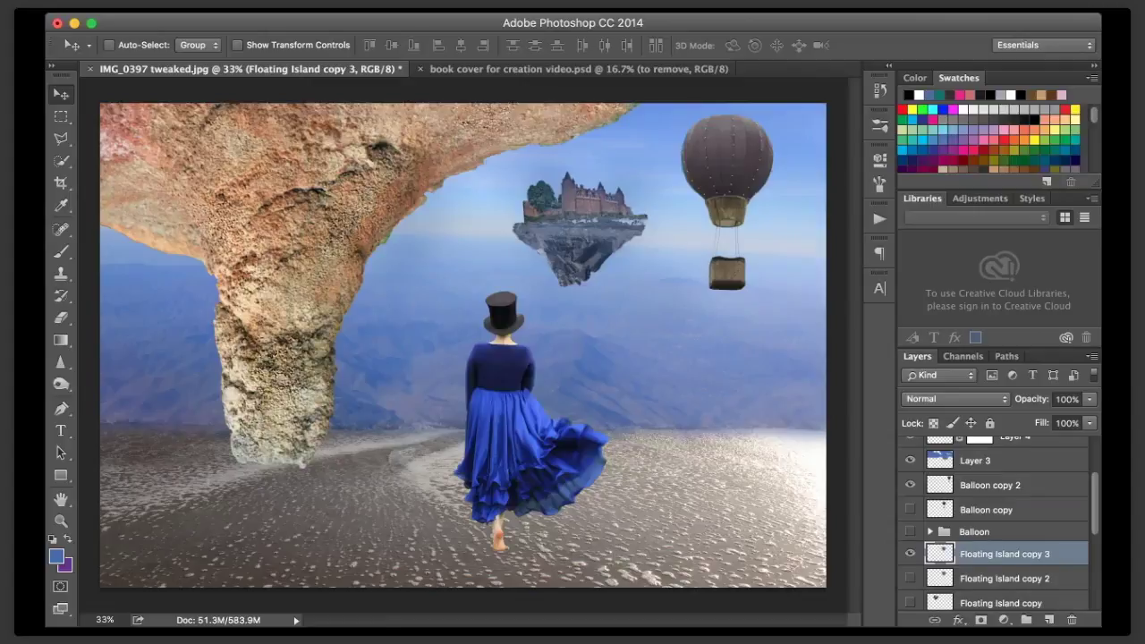
pyautogui.press('h')
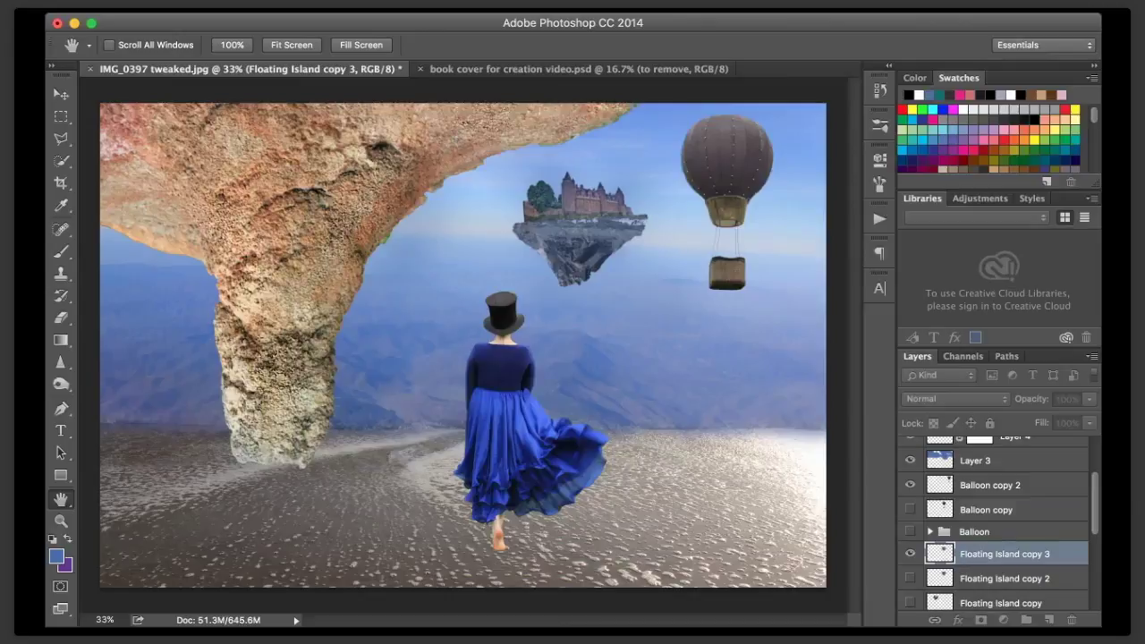
pyautogui.press('v')
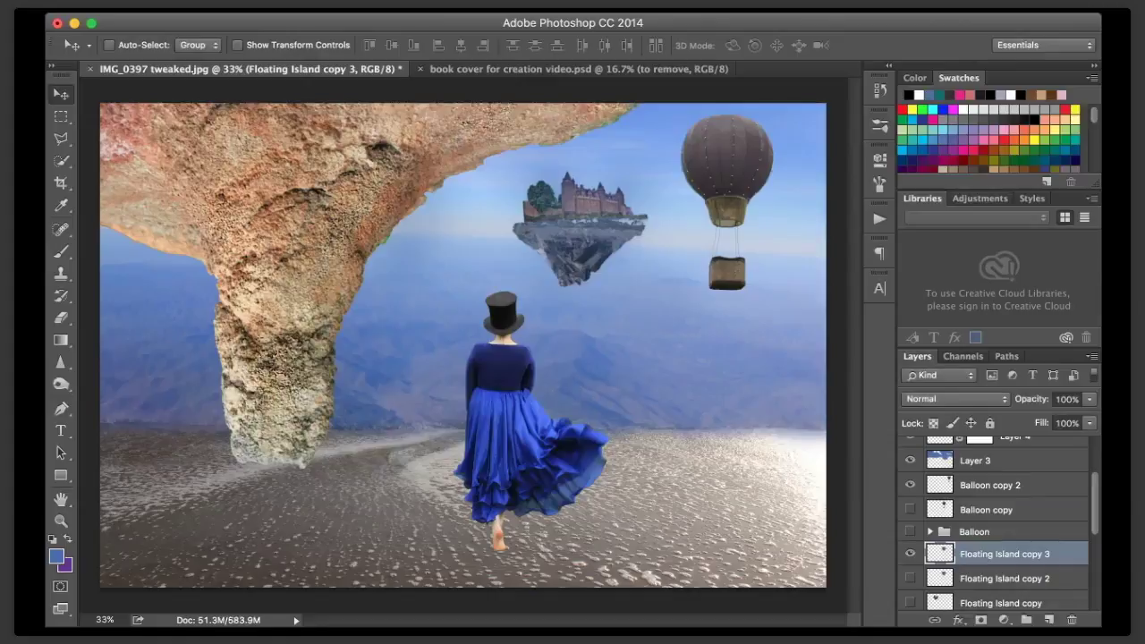
# - Switch to the freehand Lasso tool for outlining the rock formation
pyautogui.scroll(3, 993, 523)
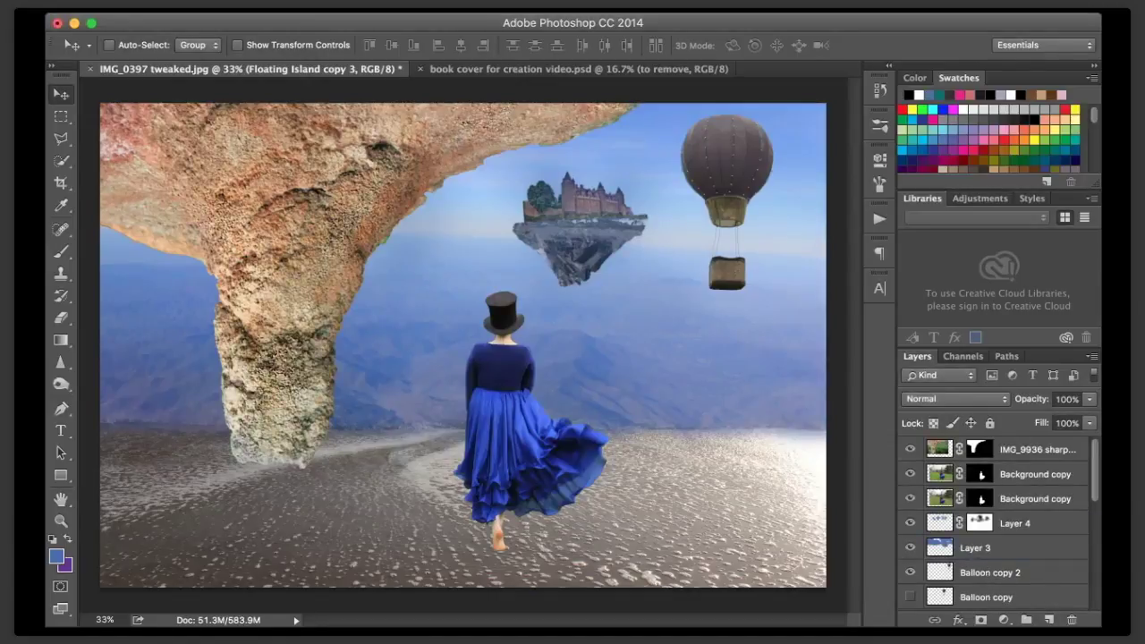
pyautogui.press('i')
pyautogui.press('g')
pyautogui.press('t')
pyautogui.press('p')
pyautogui.press('o')
pyautogui.press('g')
pyautogui.press('e')
pyautogui.press('b')
pyautogui.press('l')
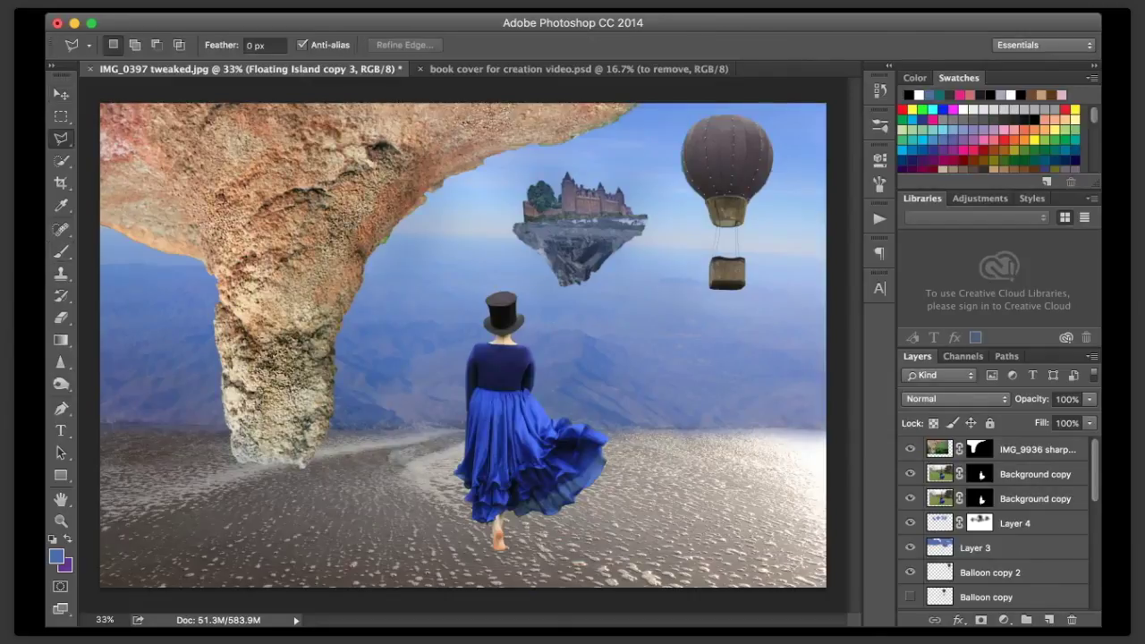
pyautogui.hotkey('shift', 'l')
pyautogui.hotkey('shift', 'l')
pyautogui.moveTo(259, 327); pyautogui.dragTo(179, 127)
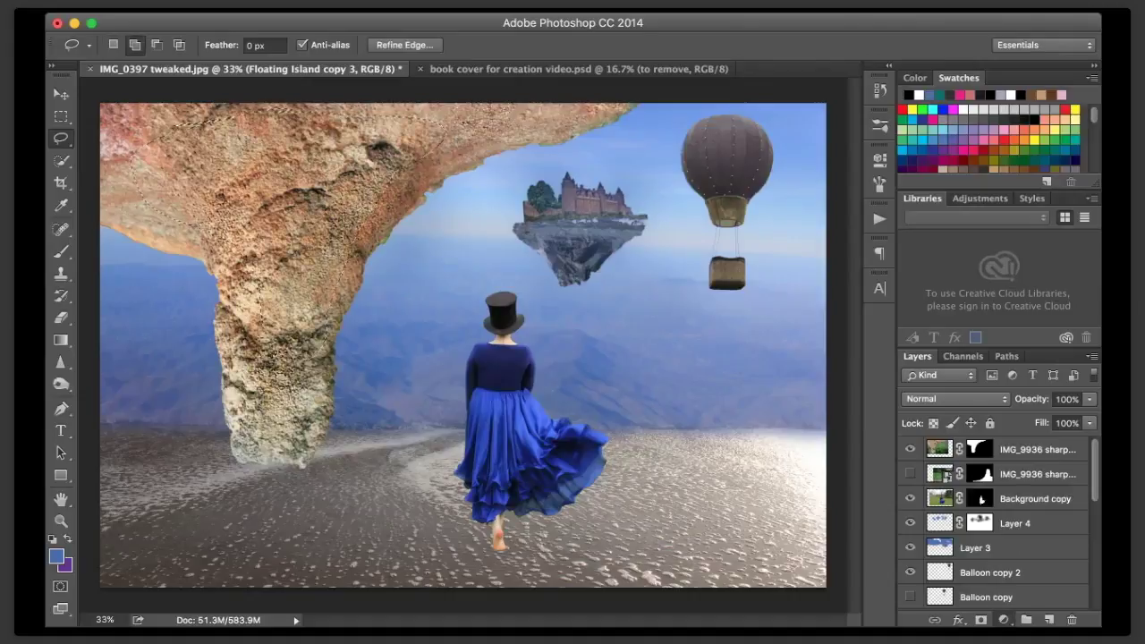
pyautogui.click(1003, 619)
pyautogui.click(1029, 318)
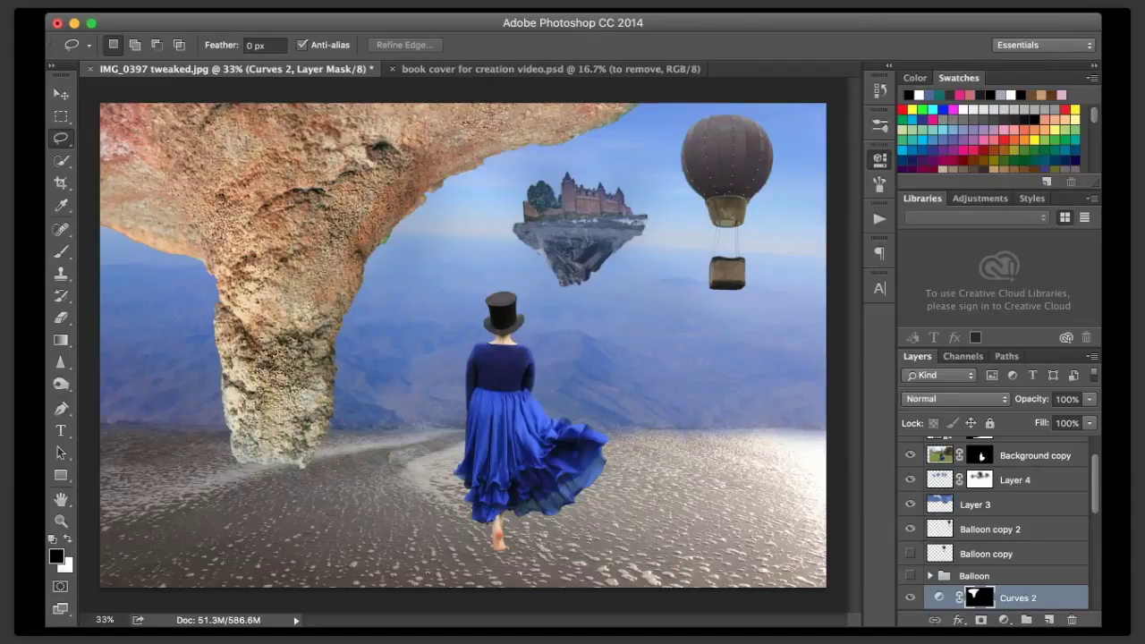
pyautogui.moveTo(1020, 598); pyautogui.dragTo(1071, 620)
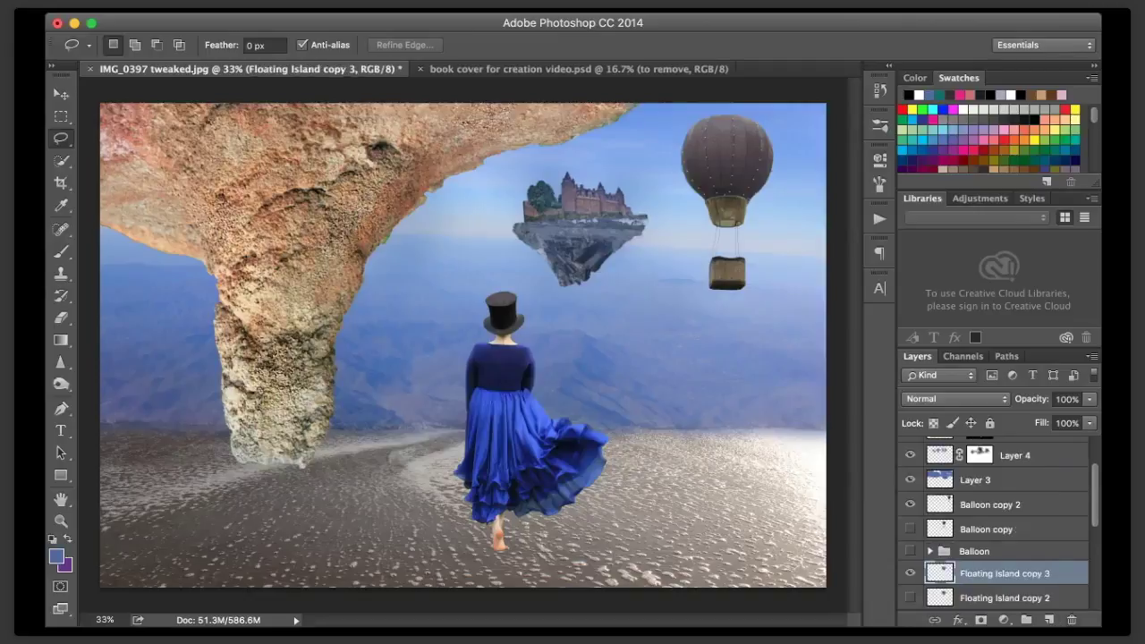
# - Make the IMG_9936 sharpened copy 3 layer active and outline most of the rock column with a freehand selection
pyautogui.scroll(3, 994, 537)
pyautogui.click(1036, 450)
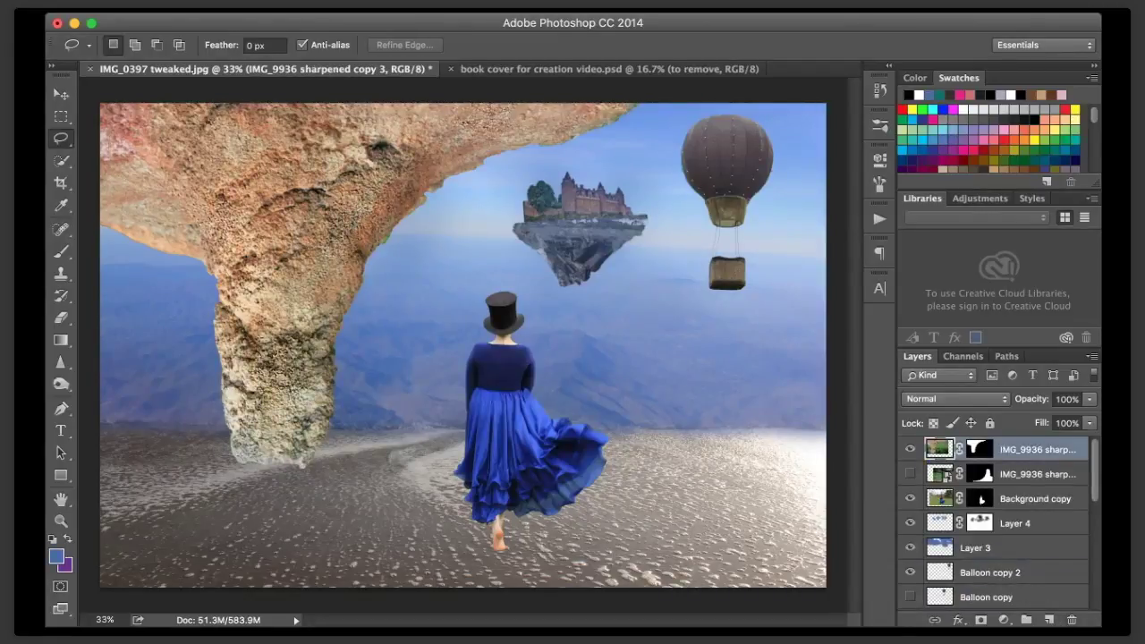
pyautogui.moveTo(452, 120); pyautogui.dragTo(373, 188)
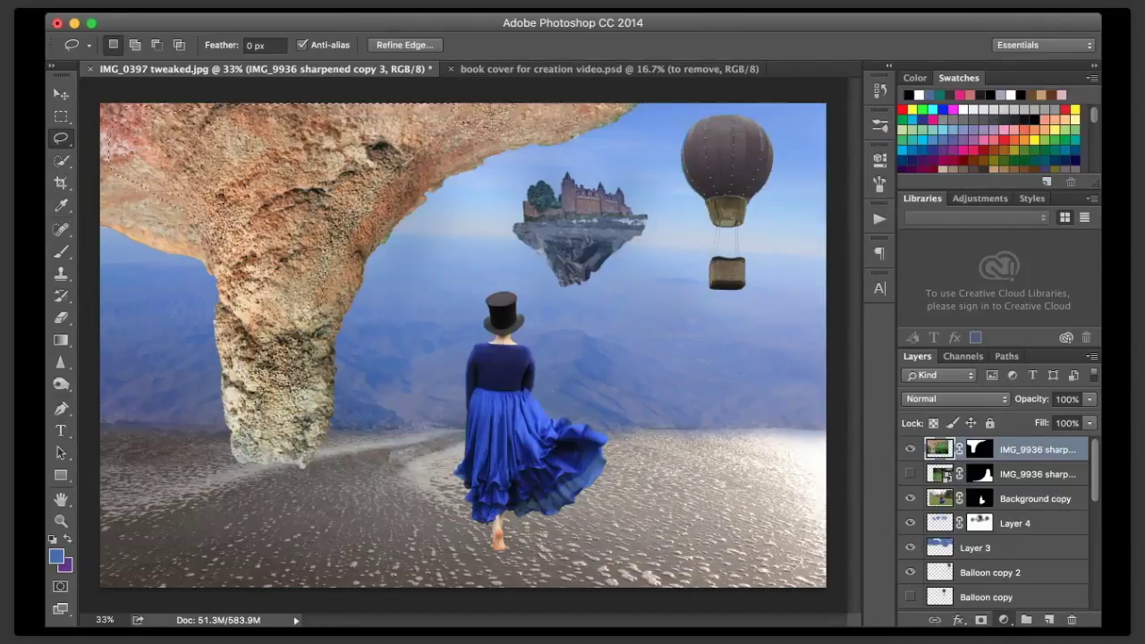
# - Add a Curves adjustment for the selected rock and shift its colour toward a cooler cyan-green
pyautogui.click(1004, 619)
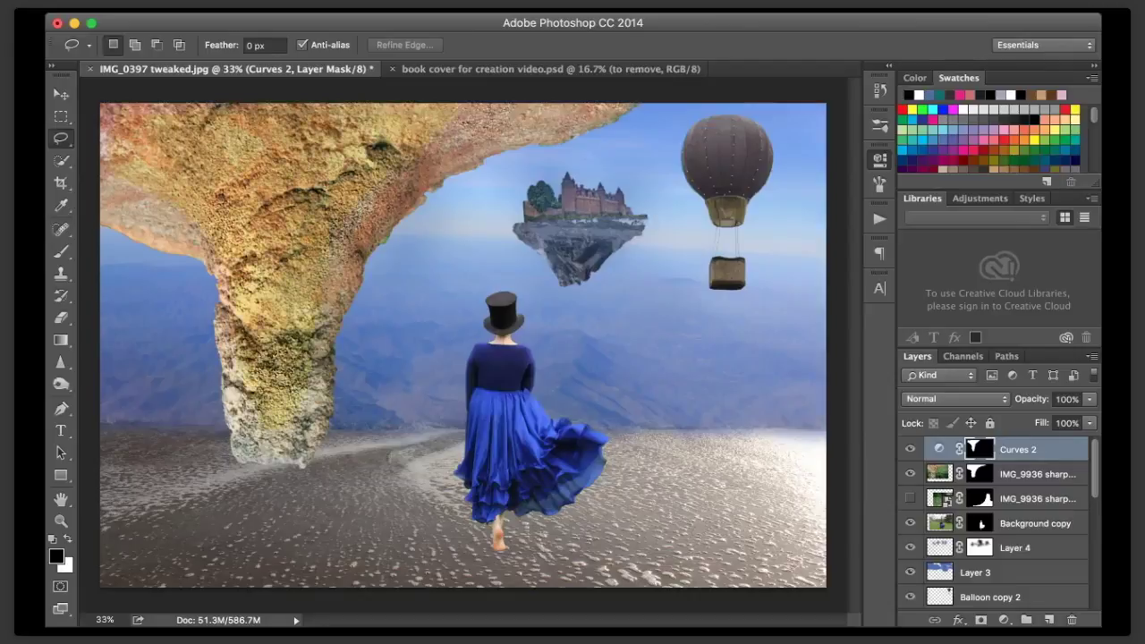
pyautogui.press('super+z')
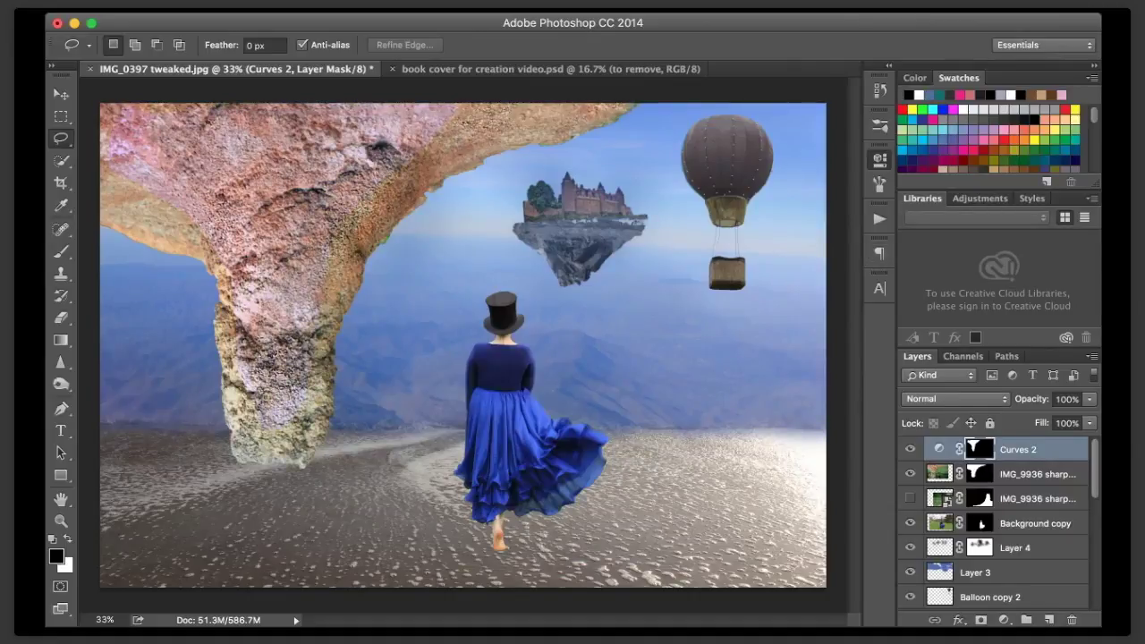
pyautogui.press('super+z')
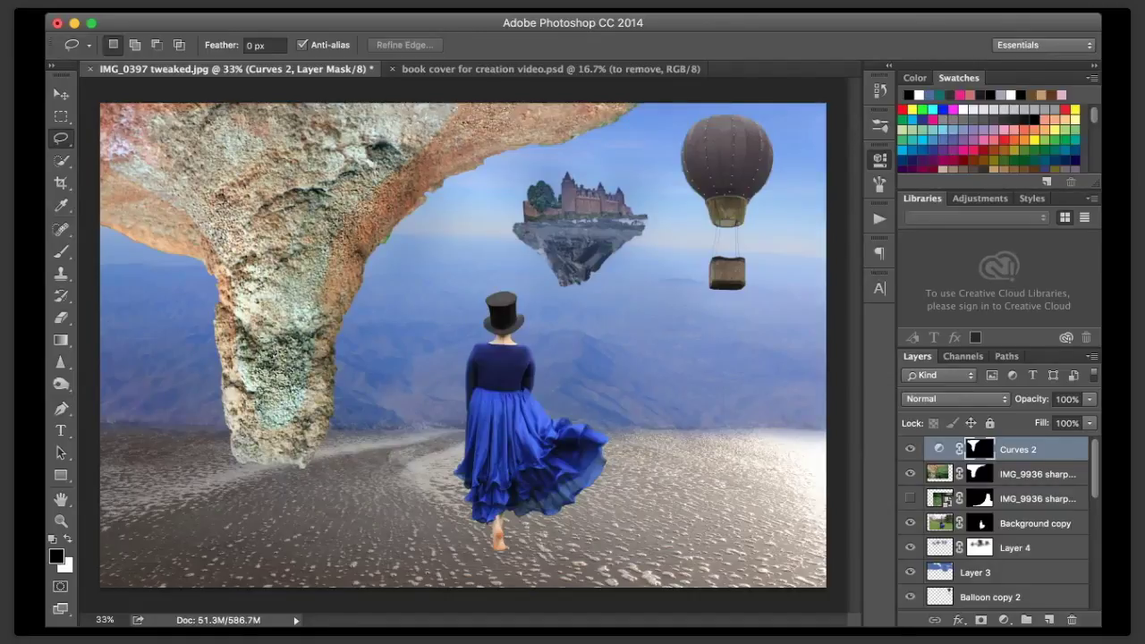
# - Paint white on the Curves 2 mask with a 700 px brush to extend the colour shift over the rock's remaining edges
pyautogui.press('b')
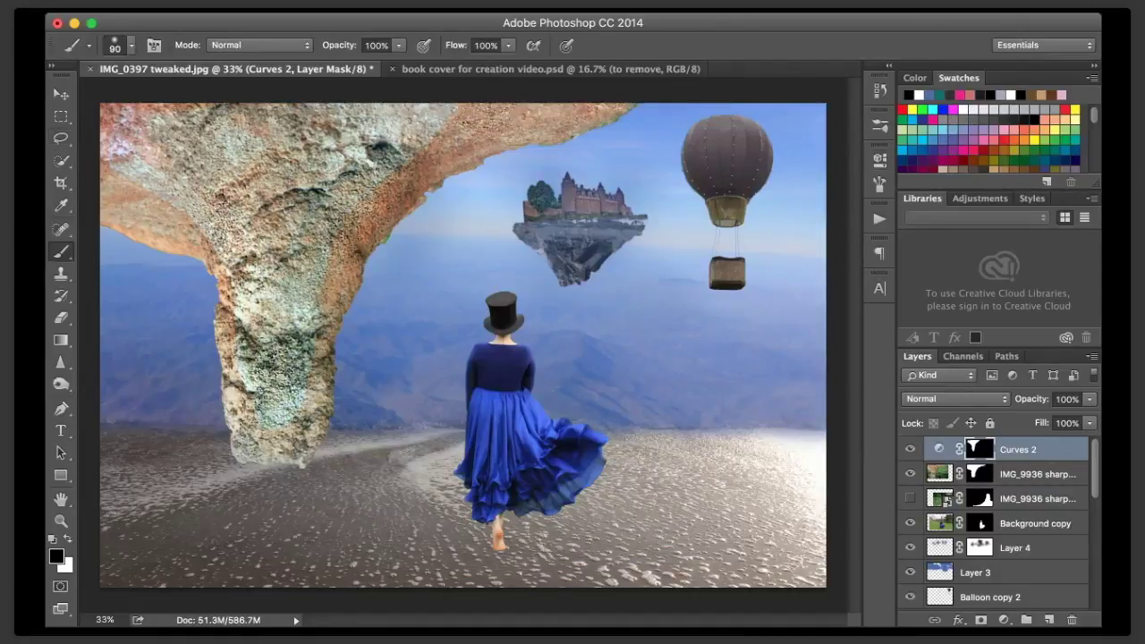
pyautogui.press('x')
pyautogui.press(']')
pyautogui.press(']')
pyautogui.press(']')
pyautogui.press(']')
pyautogui.press(']')
pyautogui.press(']')
pyautogui.press(']')
pyautogui.press(']')
pyautogui.press(']')
pyautogui.press(']')
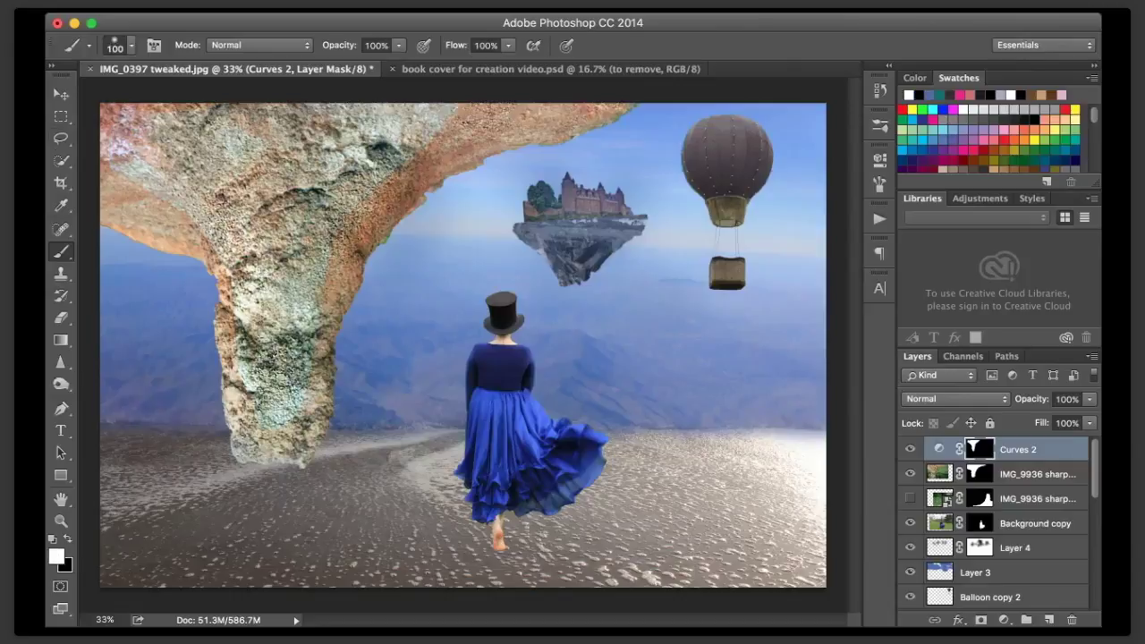
pyautogui.press(']')
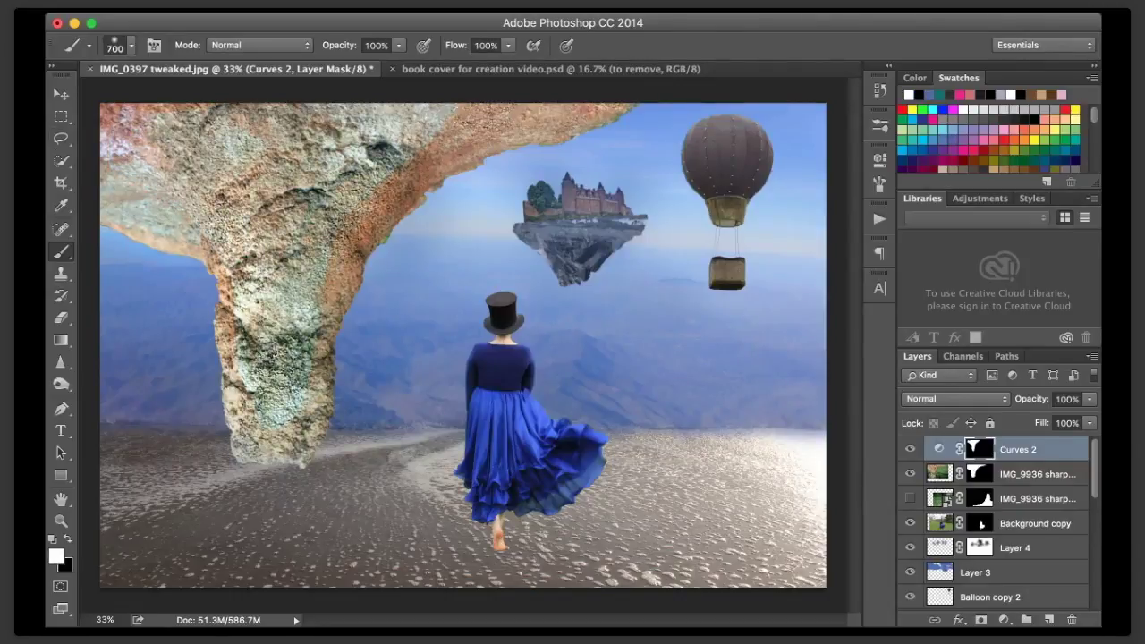
pyautogui.moveTo(213, 267)
pyautogui.mouseDown()
pyautogui.moveTo(240, 394)
pyautogui.moveTo(293, 429)
pyautogui.mouseUp()
pyautogui.moveTo(401, 183)
pyautogui.mouseDown()
pyautogui.moveTo(501, 125)
pyautogui.moveTo(557, 109)
pyautogui.mouseUp()
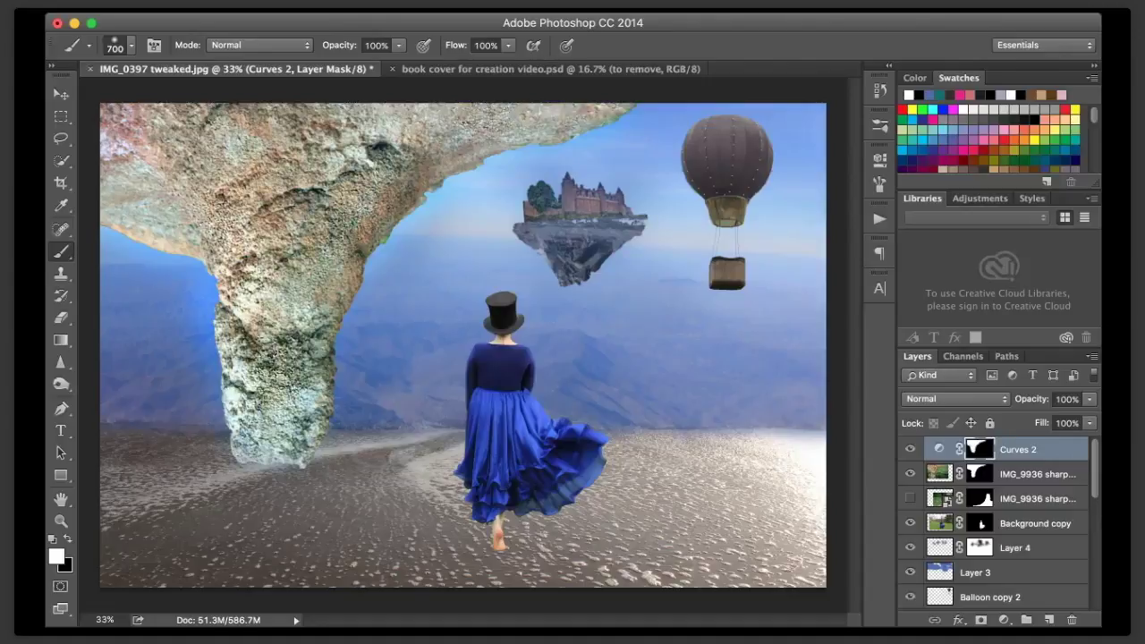
# - Paint the Curves 2 mask over the sky beside the column and clip the adjustment to the rock layer below
pyautogui.click(400, 302)
pyautogui.moveTo(192, 306); pyautogui.dragTo(176, 315)
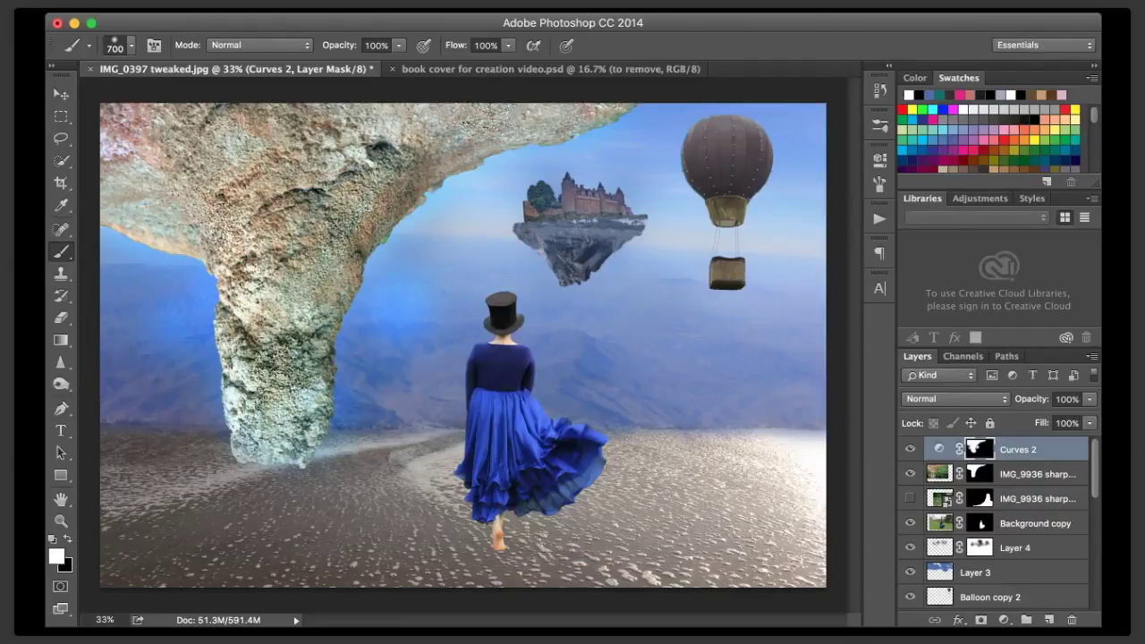
pyautogui.press('super+alt+g')
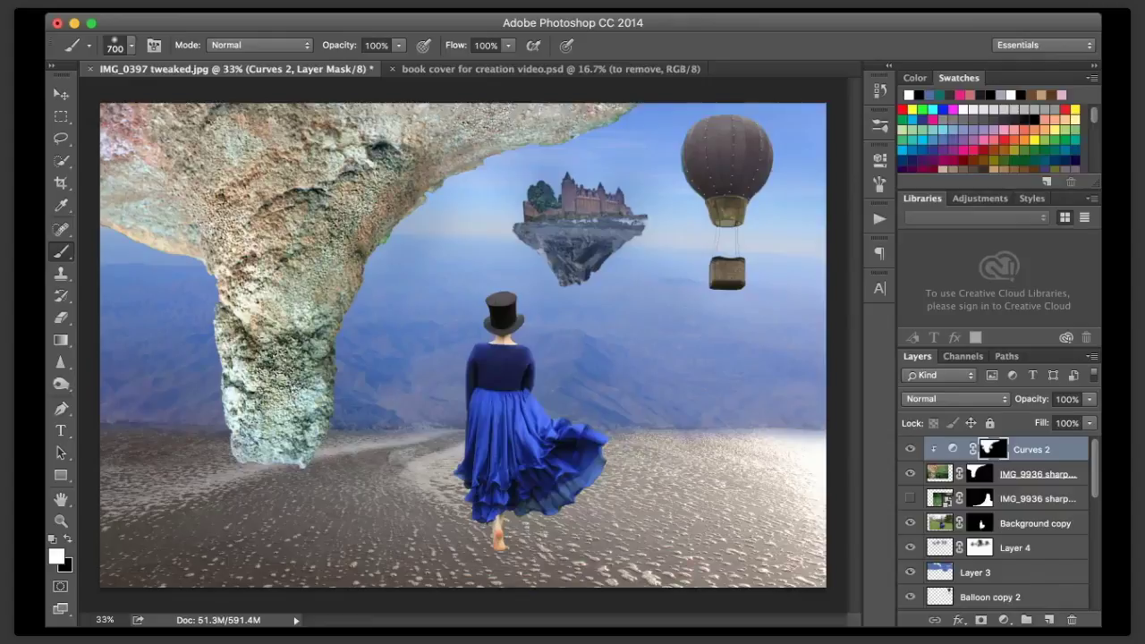
# - Duplicate the rock layer without its Curves adjustment, setting the copy to Multiply at 58% opacity
pyautogui.keyDown('shift'); pyautogui.click(1038, 475); pyautogui.keyUp('shift')
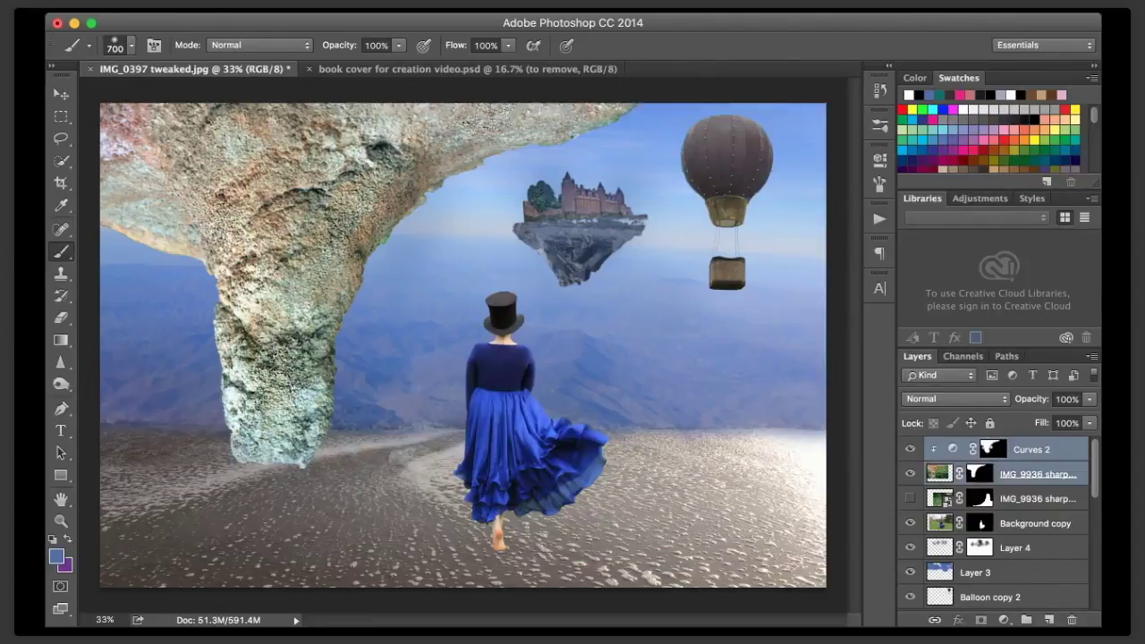
pyautogui.click(1037, 474)
pyautogui.hotkey('ctrl', 'j')
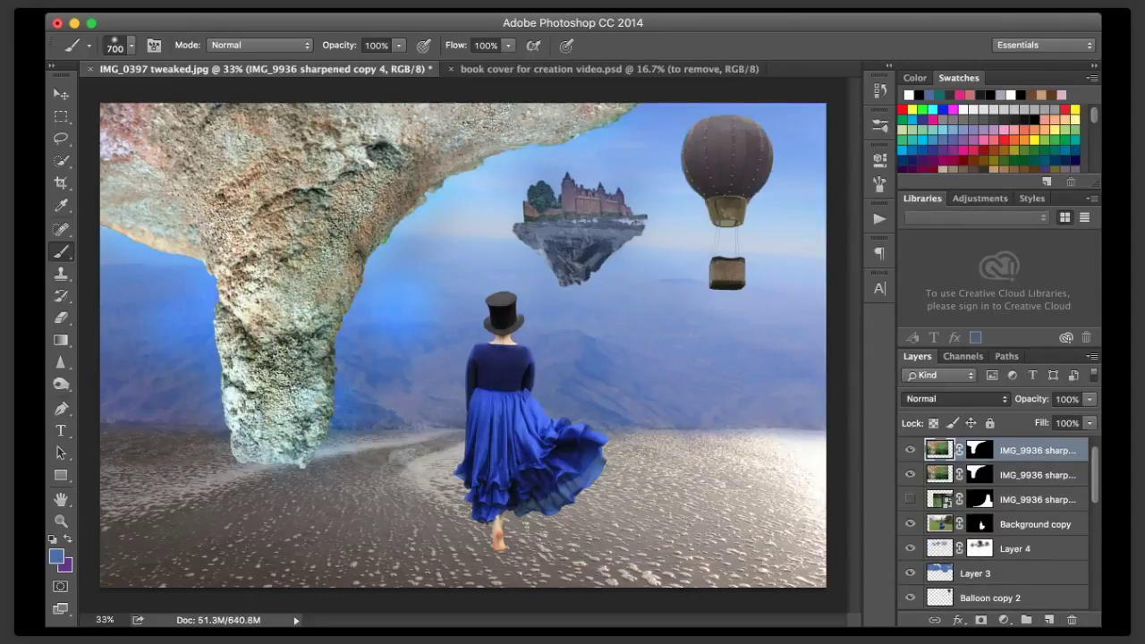
pyautogui.hotkey('alt', 'shift', 'm')
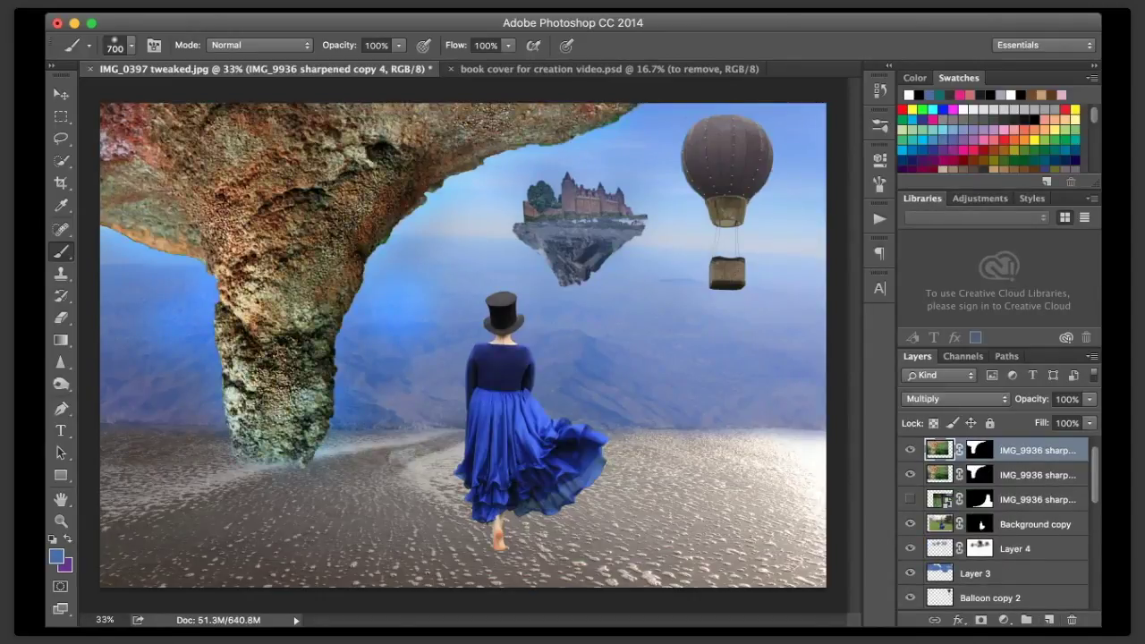
pyautogui.click(1090, 399)
pyautogui.moveTo(1089, 415); pyautogui.dragTo(1037, 486)
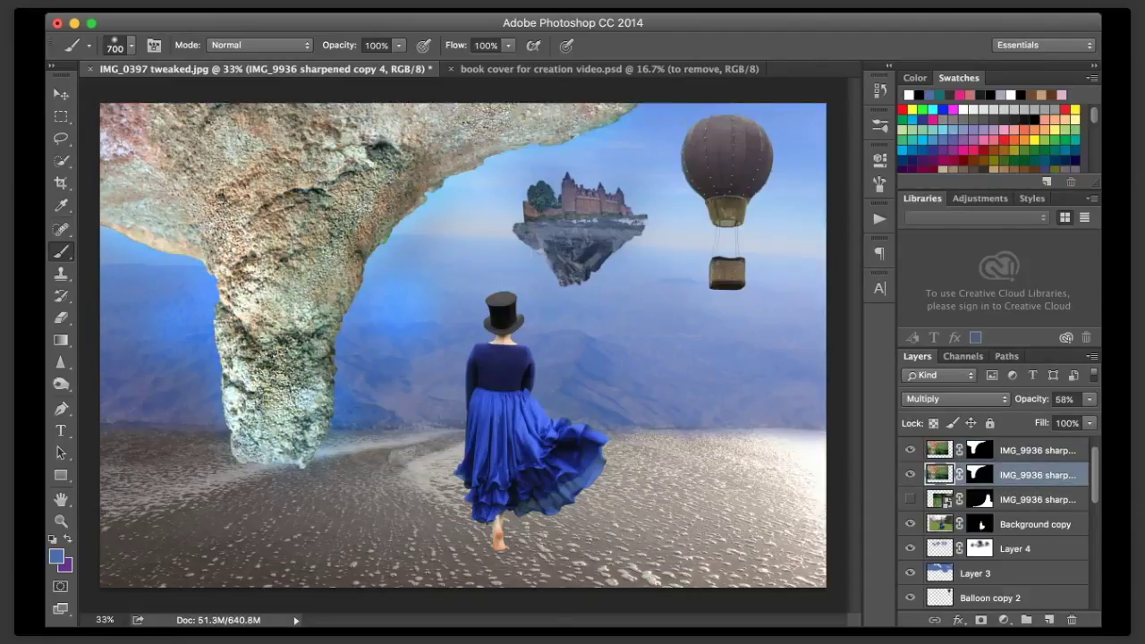
# - Undo the duplicate rock layer's reordering, opacity and blend mode changes, and delete that duplicate
pyautogui.press('super+z')
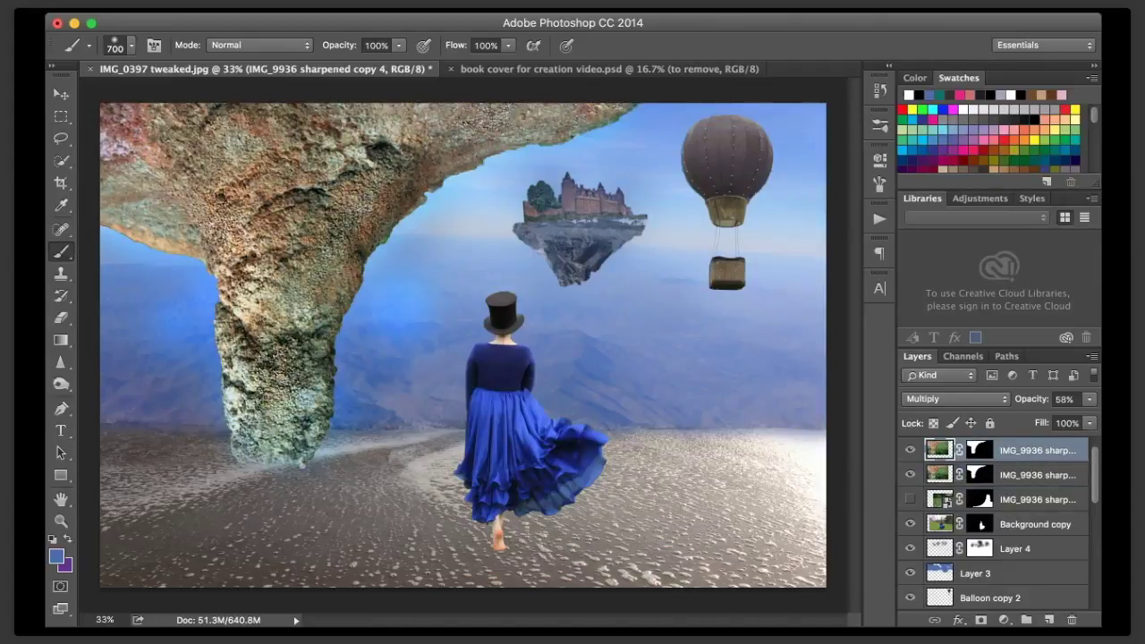
pyautogui.press('alt+super+z')
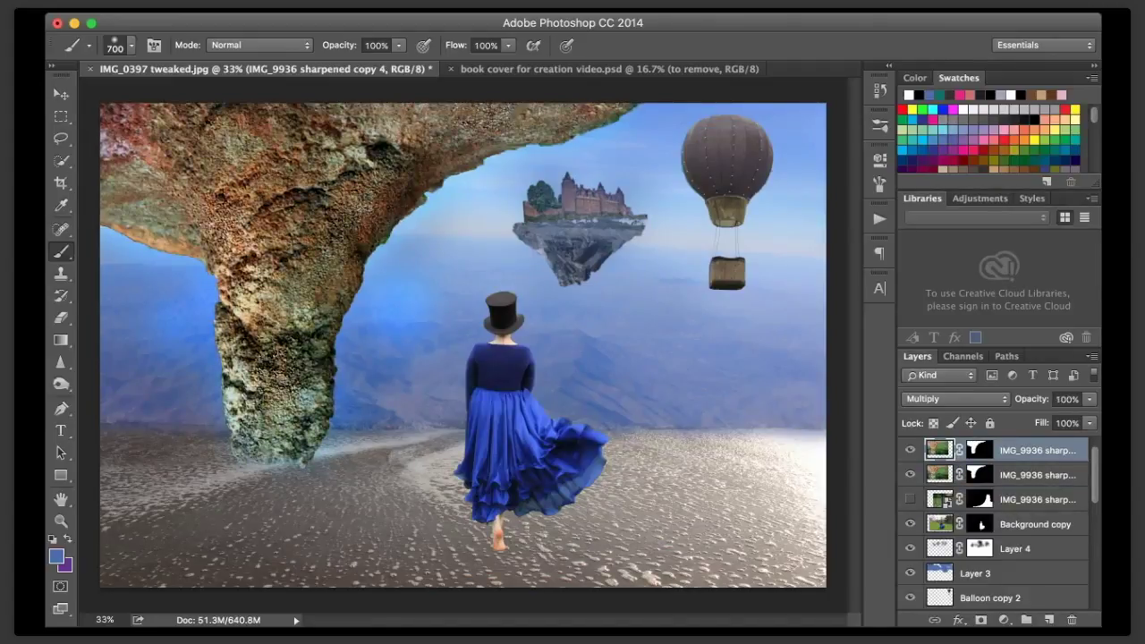
pyautogui.press('alt+super+z')
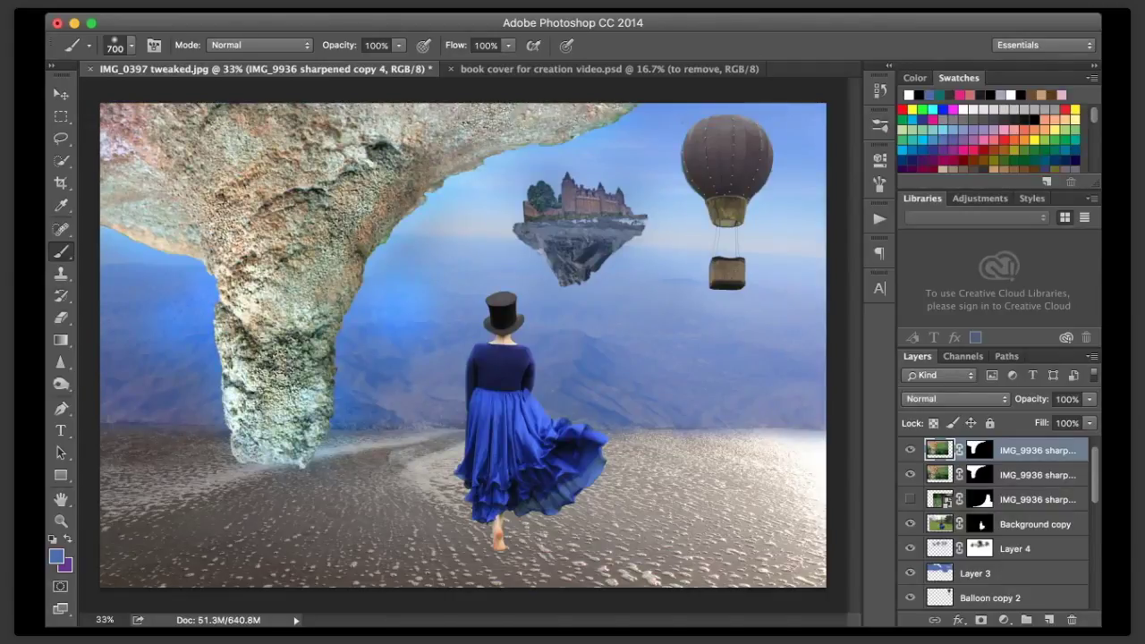
pyautogui.press('Delete')
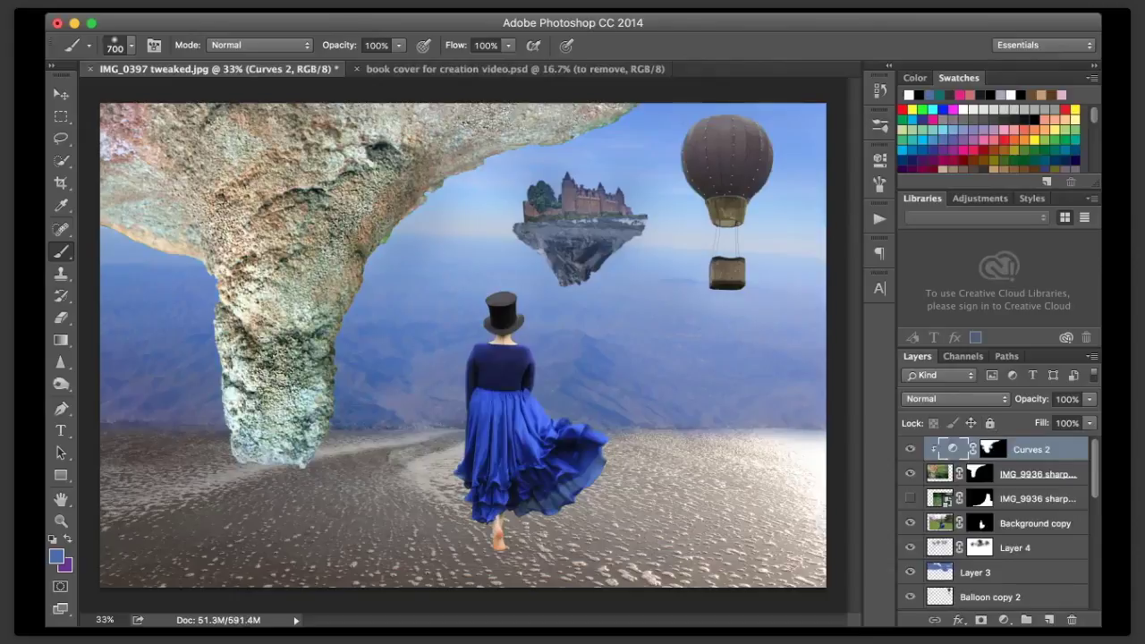
# - Group the Curves 2 adjustment with its rock layer and name the group "Drop Down"
pyautogui.keyDown('shift'); pyautogui.click(1038, 475); pyautogui.keyUp('shift')
pyautogui.click(1026, 620)
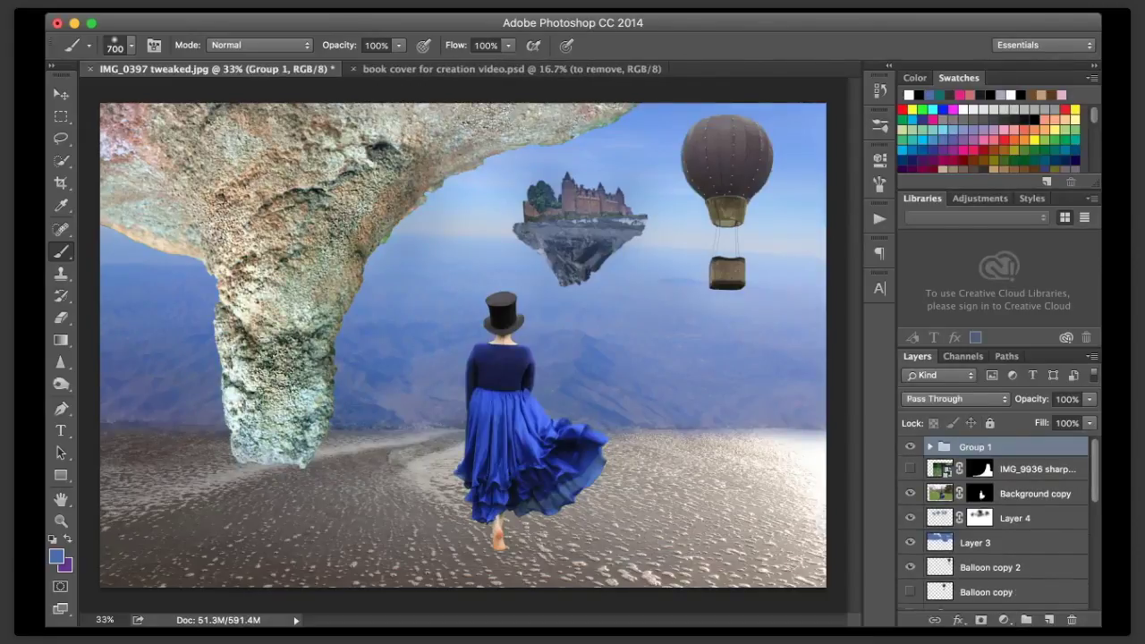
pyautogui.doubleClick(976, 447)
pyautogui.write('Drop Down')
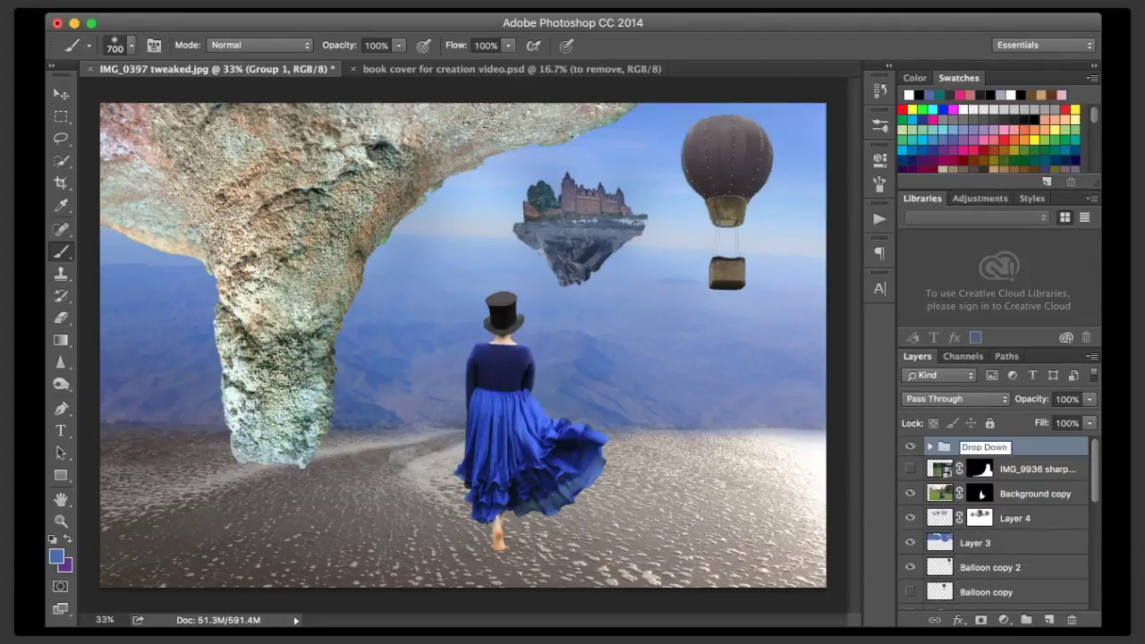
pyautogui.press('Return')
# - Duplicate the Drop Down group and hide the original group
pyautogui.press('space')
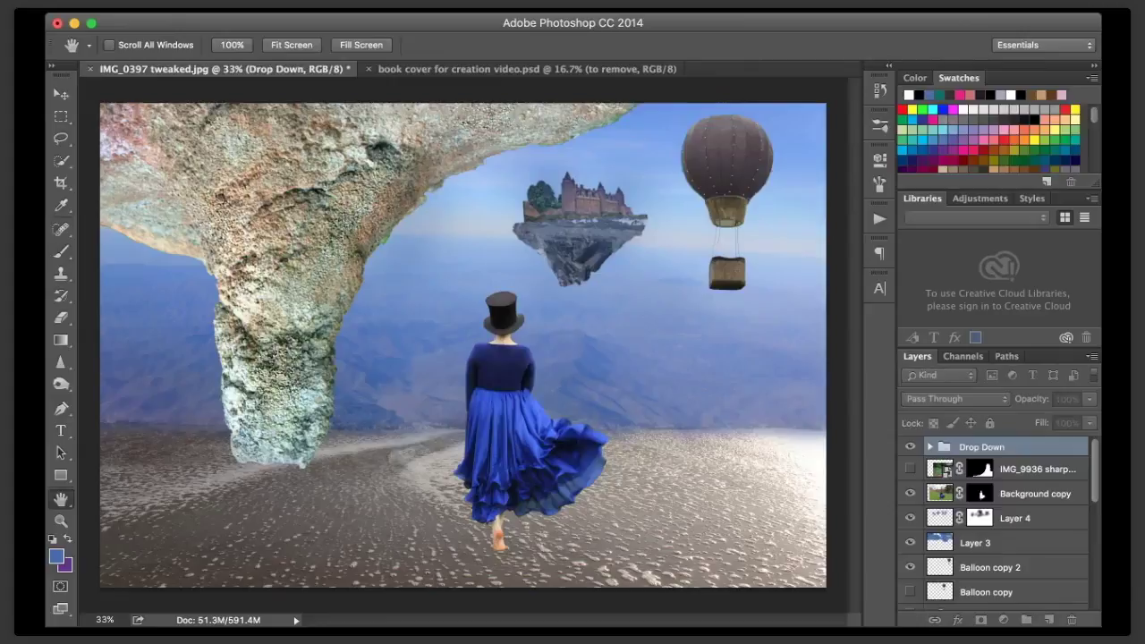
pyautogui.hotkey('ctrl', 'j')
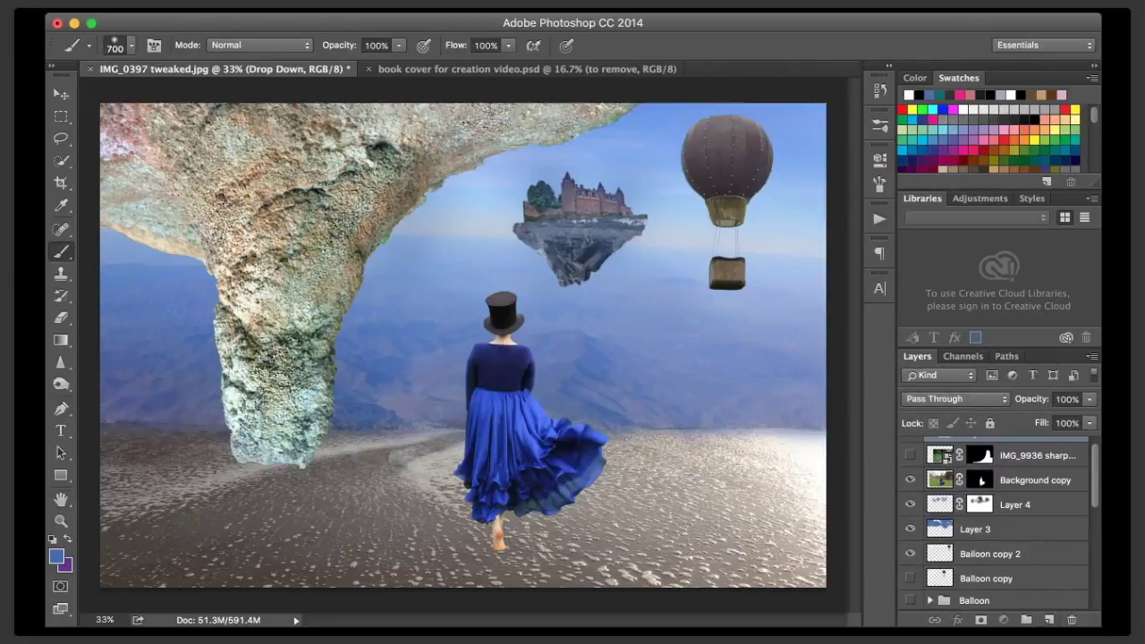
pyautogui.click(911, 466)
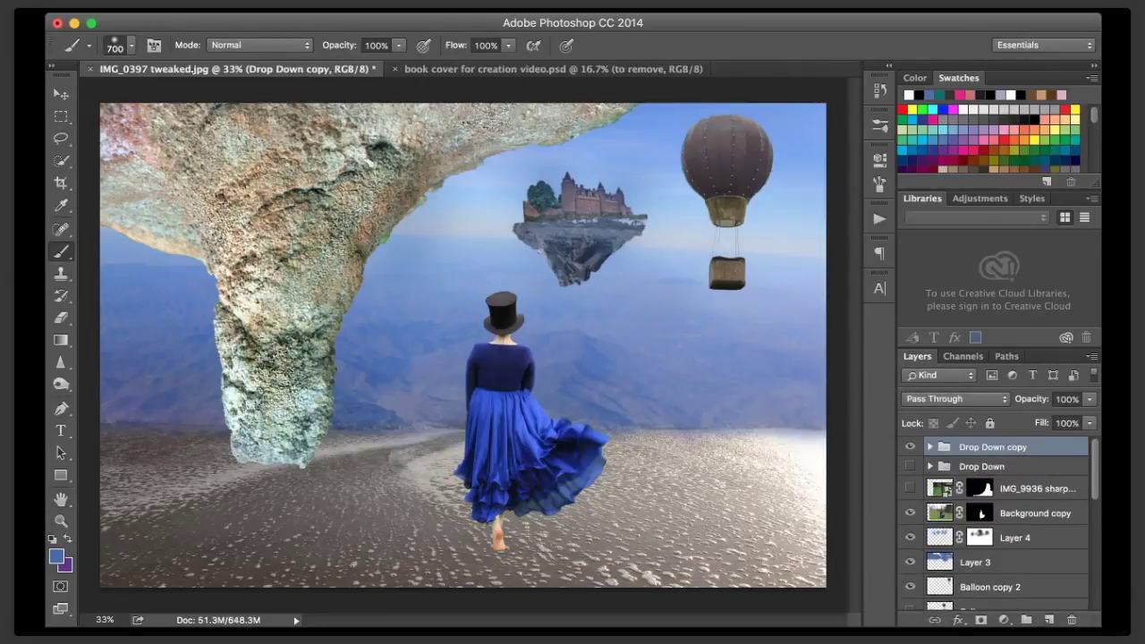
# - Merge the Drop Down copy group into one layer and duplicate it, setting the duplicate to Multiply at 85% opacity
pyautogui.hotkey('ctrl', 'e')
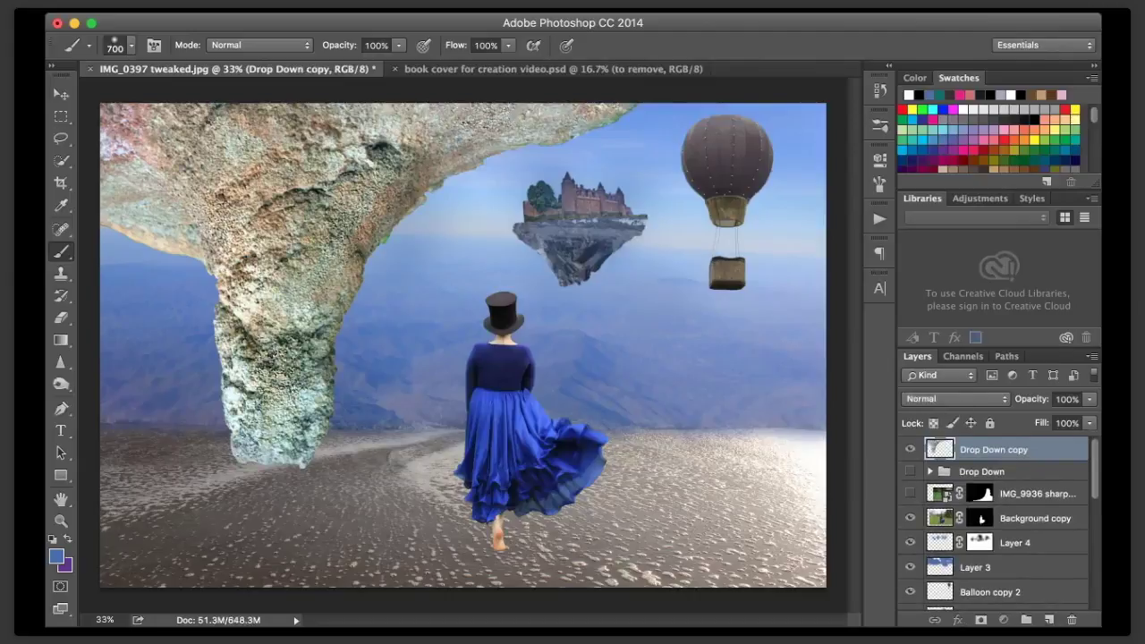
pyautogui.hotkey('ctrl', 'j')
pyautogui.click(955, 399)
pyautogui.click(935, 452)
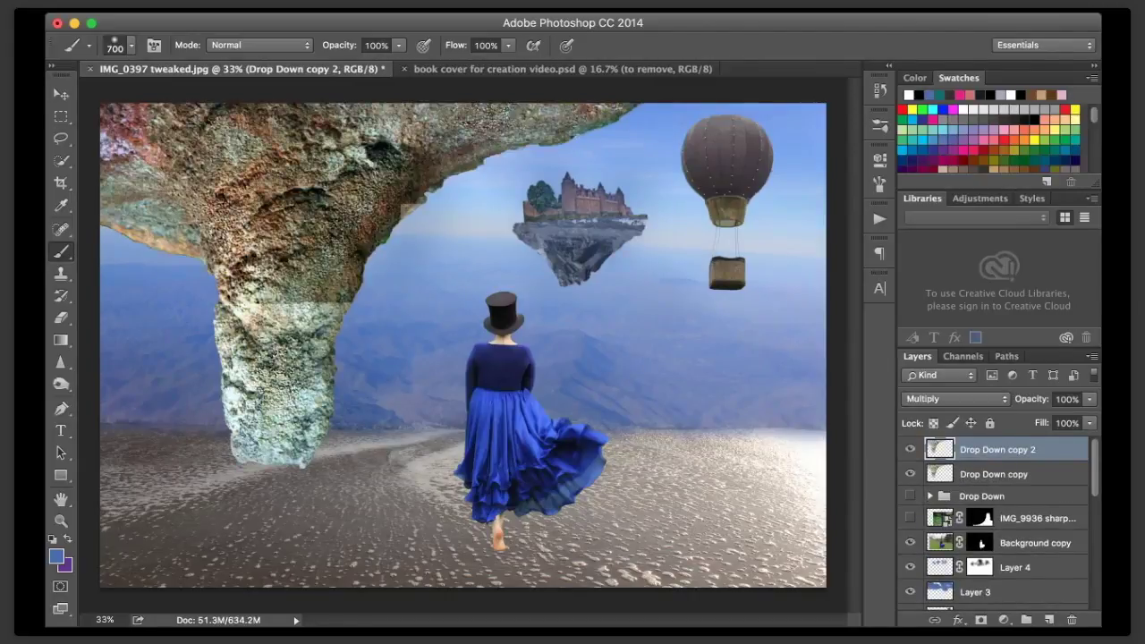
pyautogui.click(1089, 399)
pyautogui.moveTo(1088, 416); pyautogui.dragTo(1075, 416)
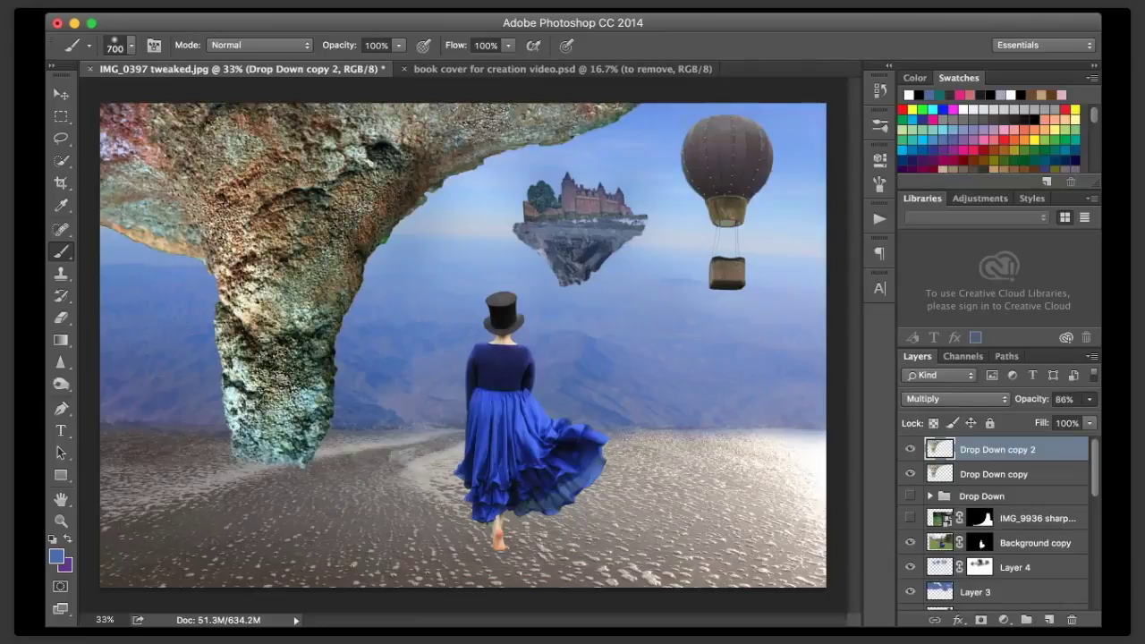
pyautogui.press('Down')
# - Group the Drop Down copy and Drop Down copy 2 layers and add a layer mask to the group
pyautogui.keyDown('shift'); pyautogui.click(994, 474); pyautogui.keyUp('shift')
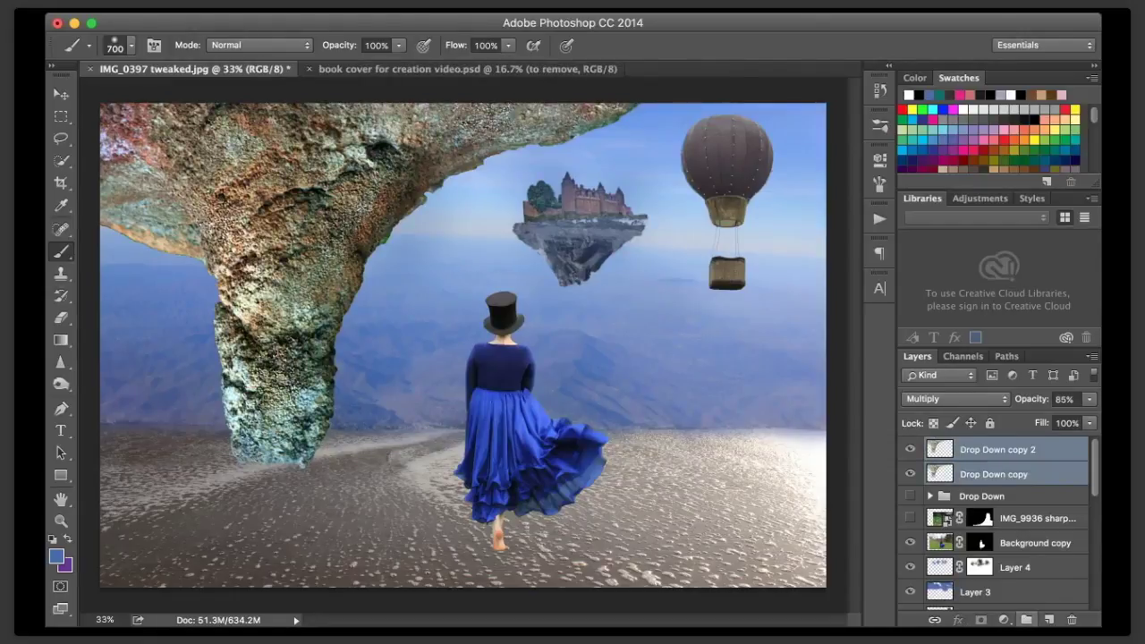
pyautogui.click(1026, 619)
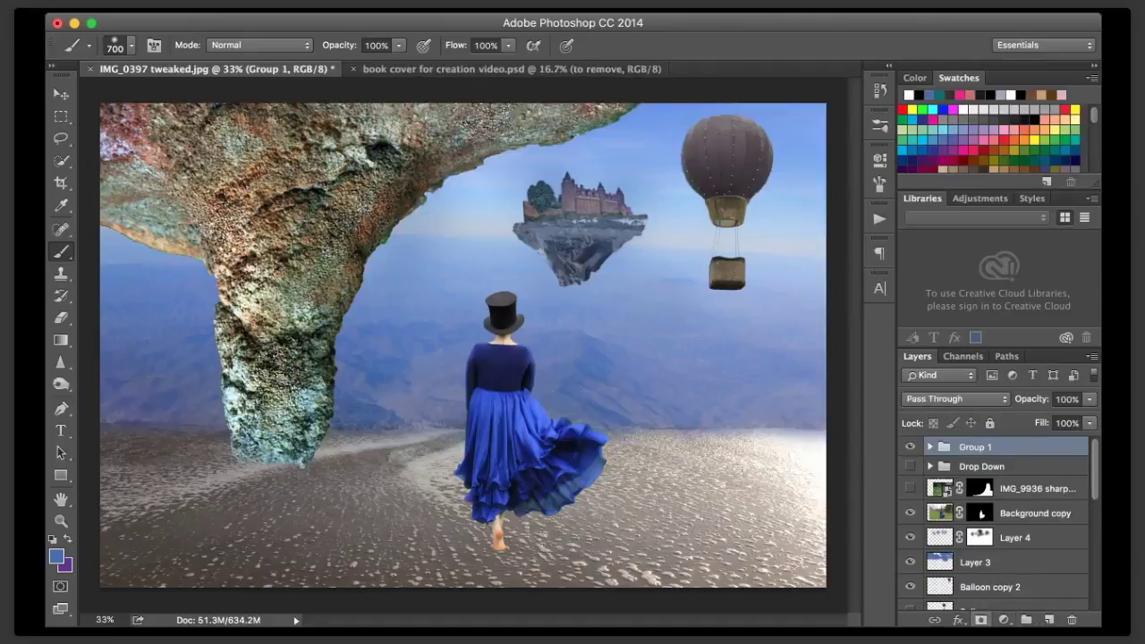
pyautogui.click(980, 619)
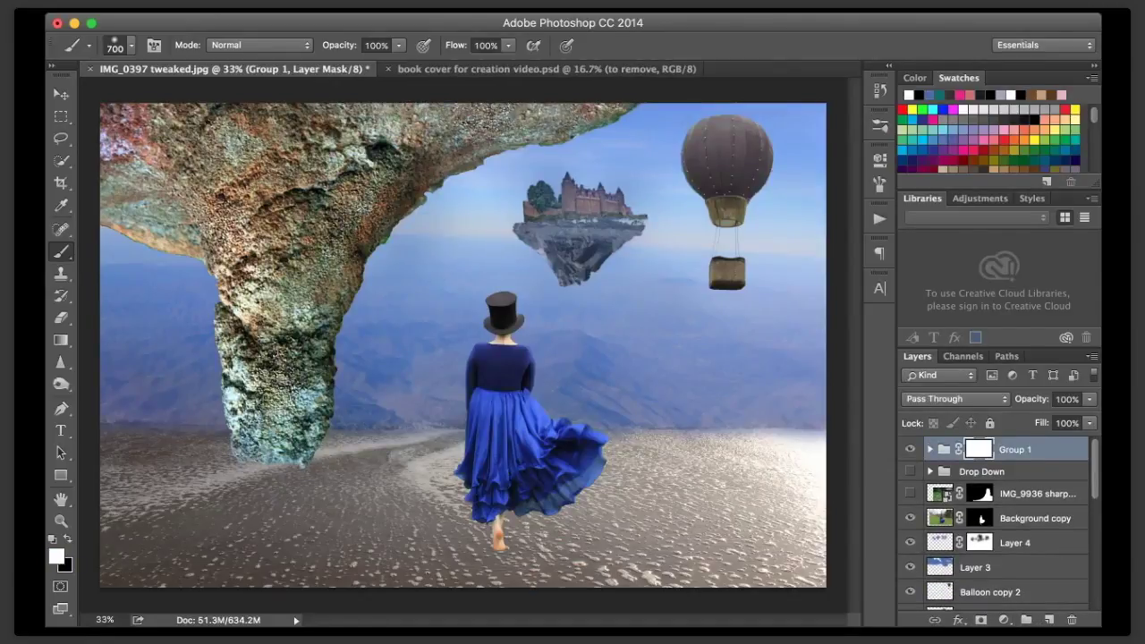
# - Clean up the rock's edge by painting black on the Group 1 mask with a brush reduced to 70 px
pyautogui.press('[')
pyautogui.press('[')
pyautogui.press('[')
pyautogui.press('[')
pyautogui.press('[')
pyautogui.press('[')
pyautogui.press('[')
pyautogui.press('[')
pyautogui.press('[')
pyautogui.press('[')
pyautogui.press('x')
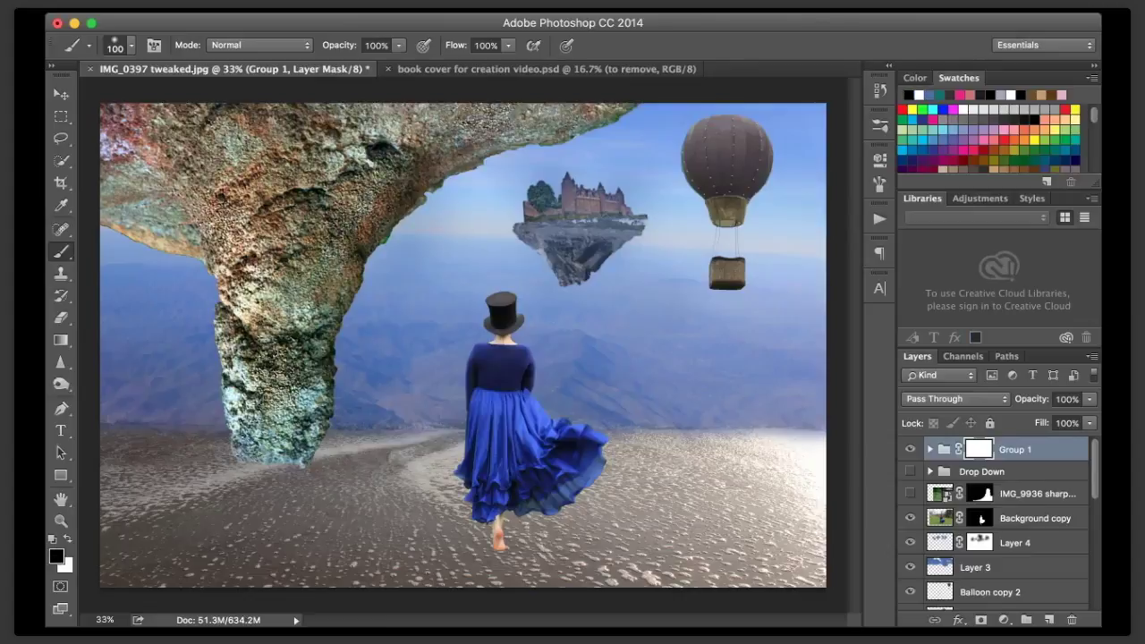
pyautogui.press('[')
pyautogui.press('[')
pyautogui.press('[')
# - Duplicate Group 1, hide the original group, and merge the duplicate into a single layer
pyautogui.moveTo(1018, 449); pyautogui.dragTo(1050, 619)
pyautogui.click(909, 474)
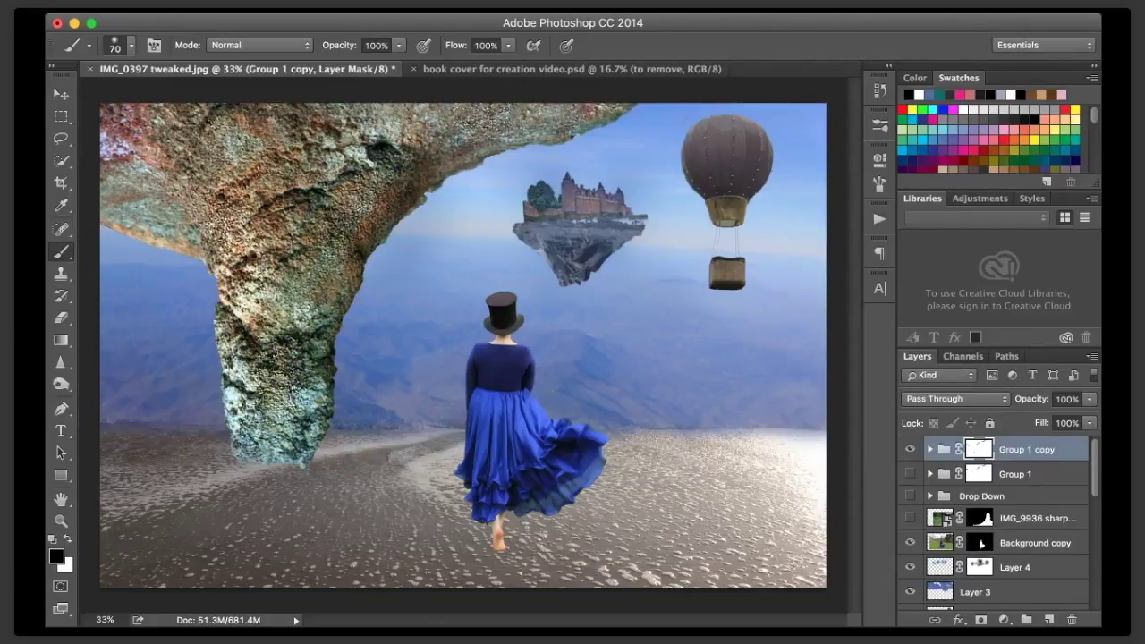
pyautogui.press('super+e')
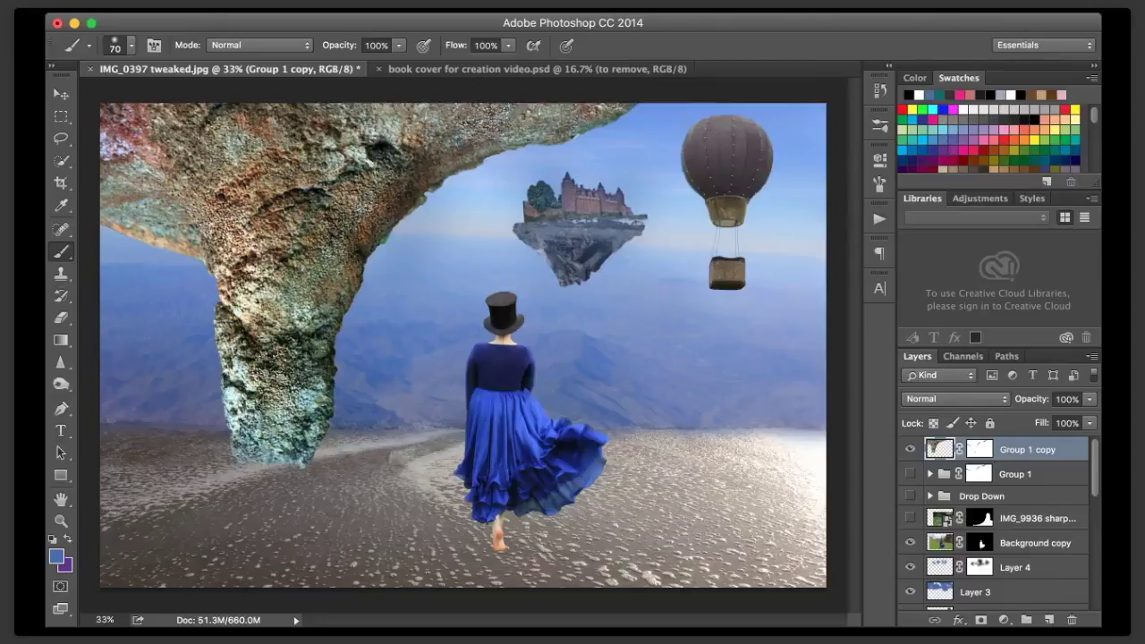
# - Soften and round off the rock's lower tip by painting black on the Group 1 copy mask with a 200 px brush
pyautogui.press('h')
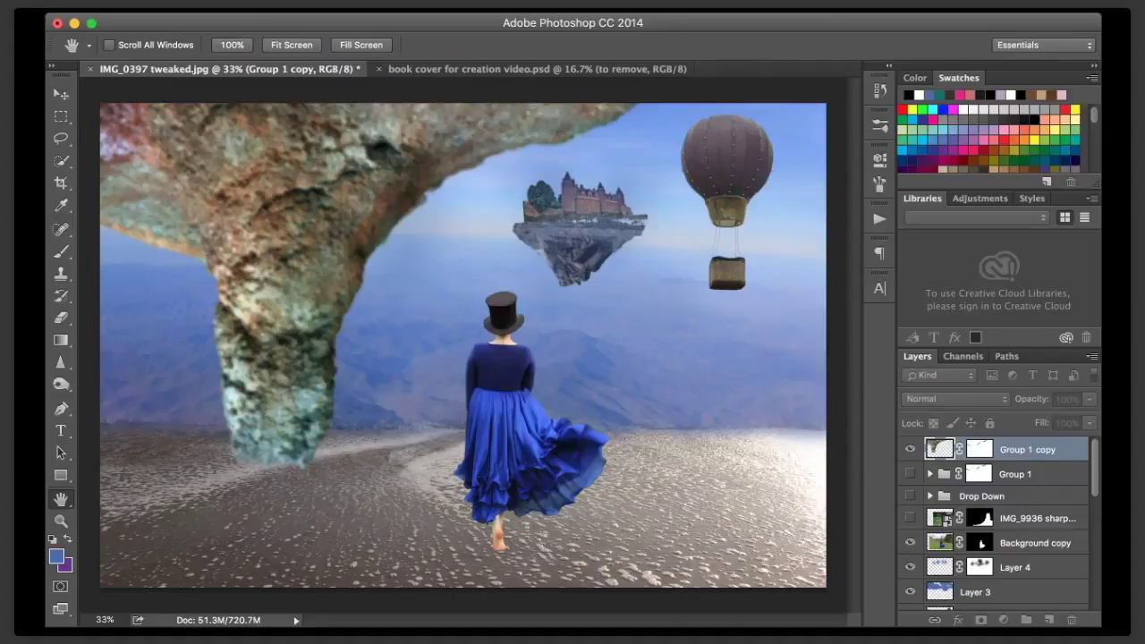
pyautogui.press('b')
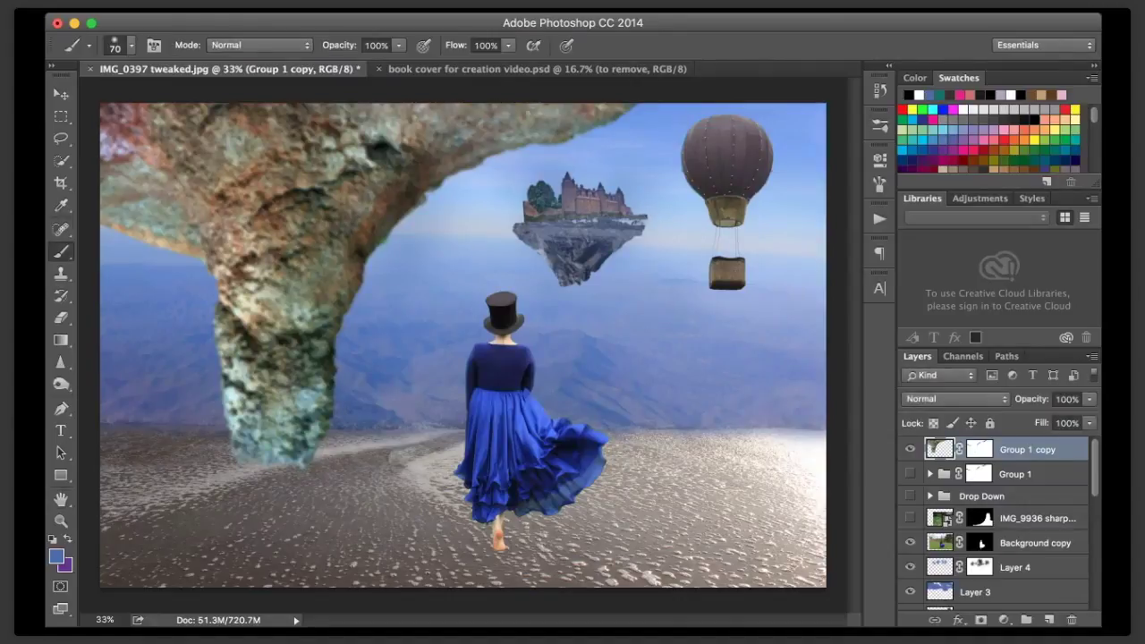
pyautogui.click(980, 449)
pyautogui.press('d')
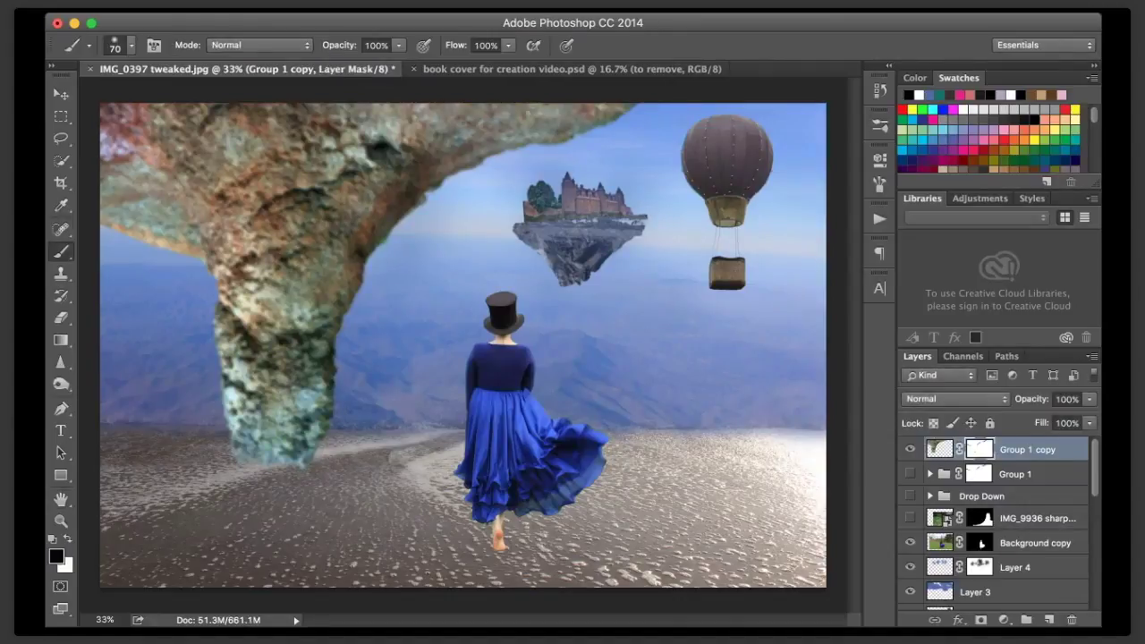
pyautogui.press(']')
pyautogui.press(']')
pyautogui.press(']')
pyautogui.press(']')
pyautogui.press(']')
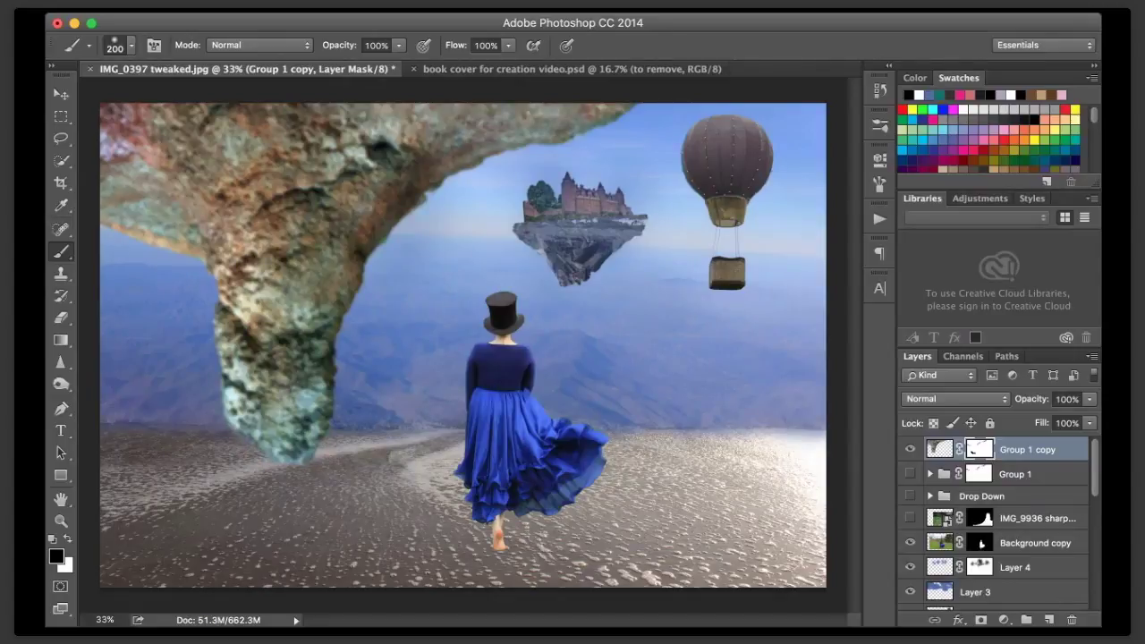
# - Compare the composite with the IMG_9754 background layer hidden and shown, examining the horizon
pyautogui.press('v')
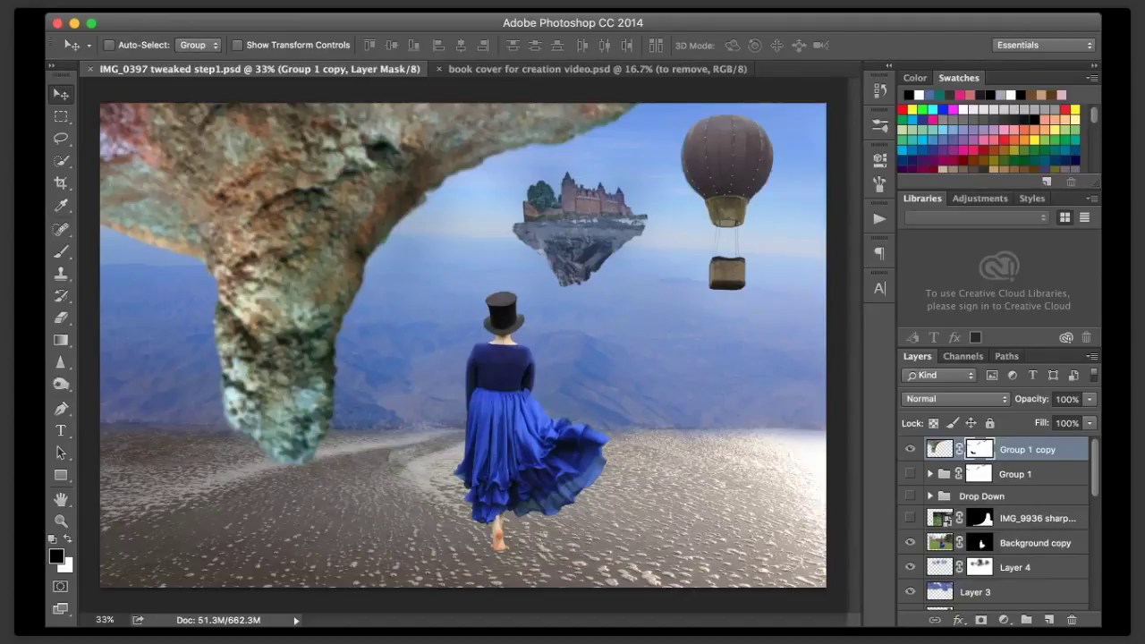
pyautogui.scroll(-5, 998, 524)
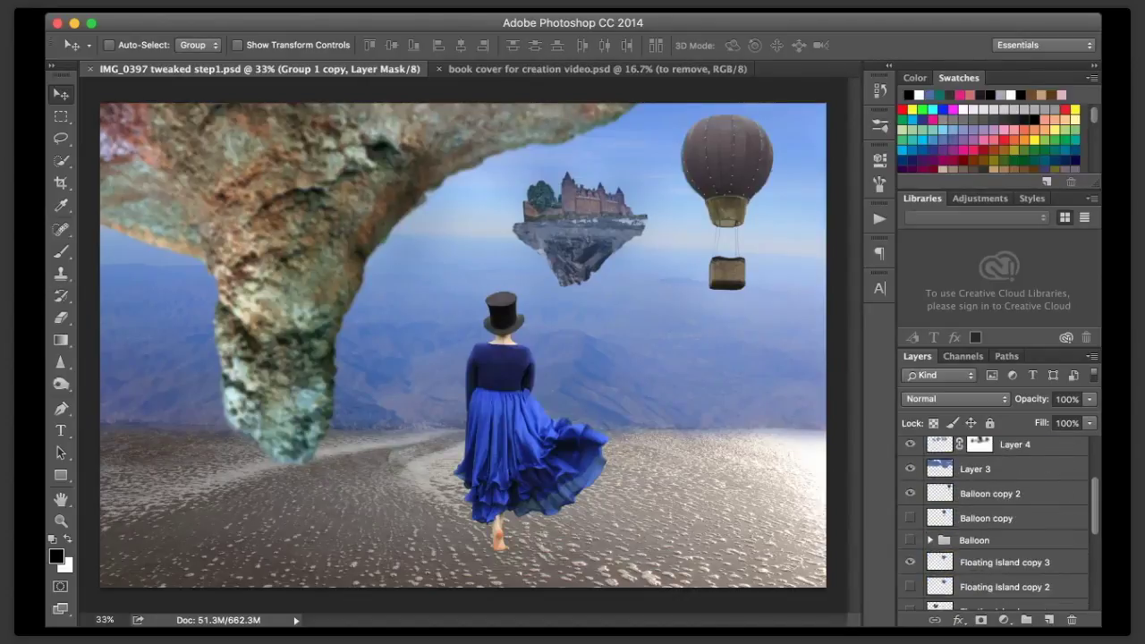
pyautogui.scroll(-6, 998, 523)
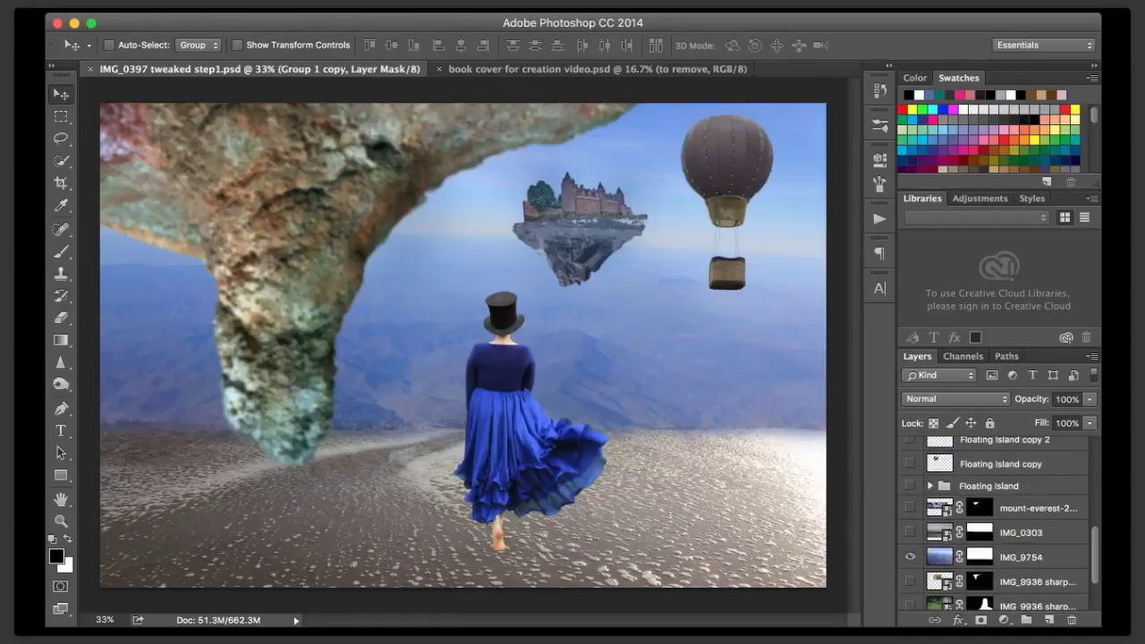
pyautogui.scroll(-1, 999, 523)
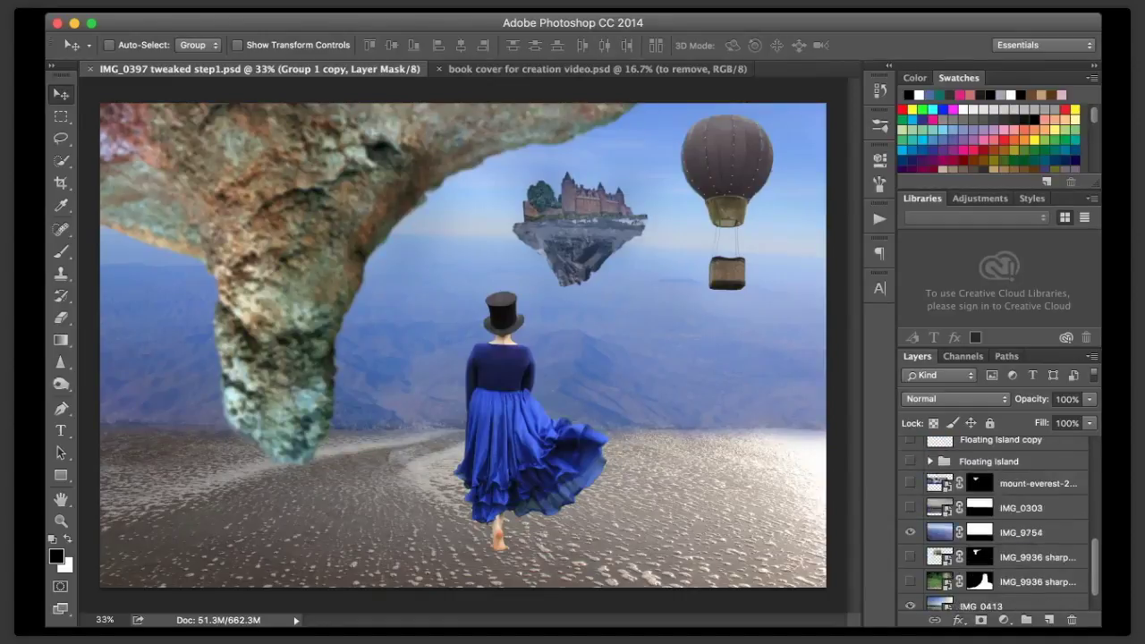
pyautogui.click(1020, 532)
pyautogui.click(910, 531)
pyautogui.click(910, 532)
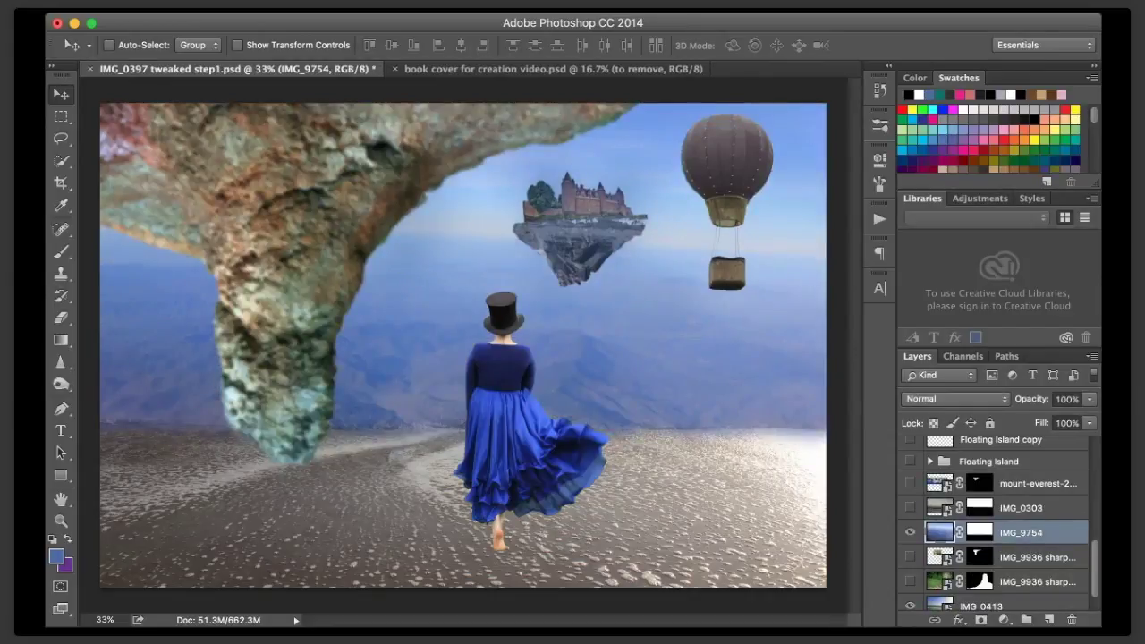
pyautogui.click(909, 531)
pyautogui.click(910, 532)
pyautogui.click(910, 532)
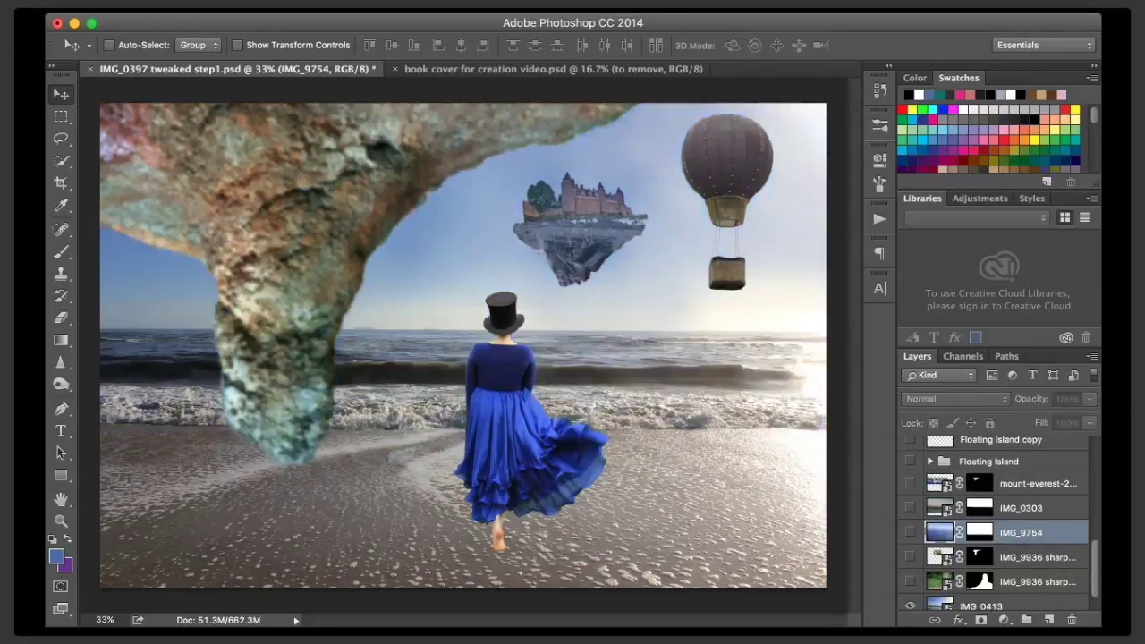
pyautogui.click(910, 531)
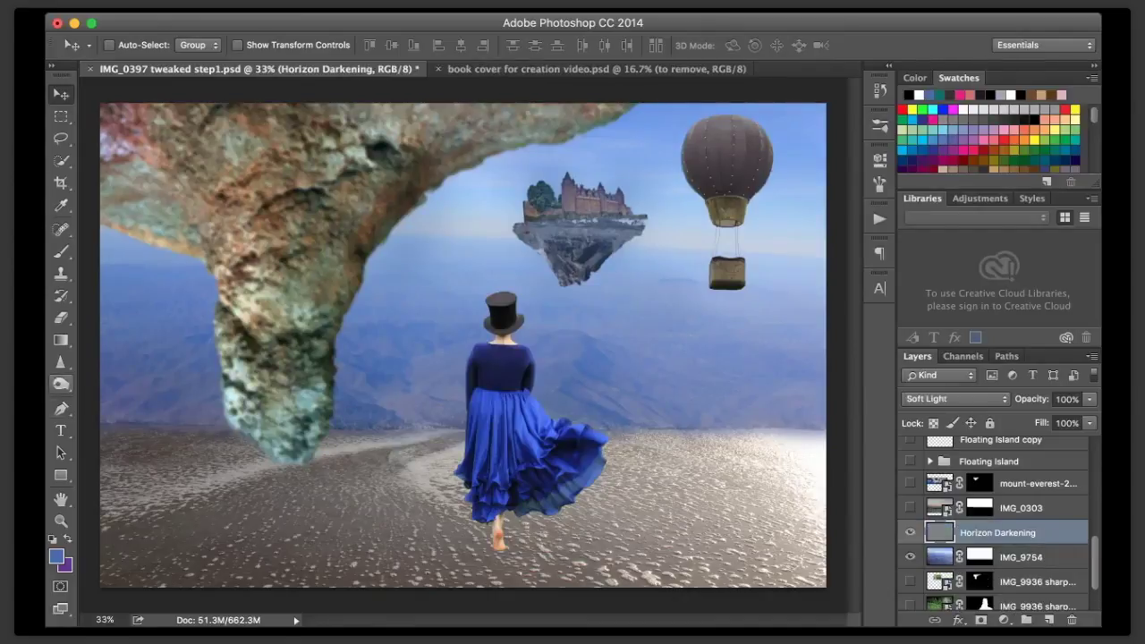
# - Burn the horizon line on the Horizon Darkening layer across the image, using Midtones at 100% exposure
pyautogui.click(60, 385)
pyautogui.moveTo(100, 421)
pyautogui.mouseDown()
pyautogui.moveTo(211, 403)
pyautogui.moveTo(823, 412)
pyautogui.moveTo(802, 422)
pyautogui.moveTo(577, 418)
pyautogui.mouseUp()
pyautogui.press('[')
pyautogui.press('[')
pyautogui.press('[')
pyautogui.press('[')
pyautogui.press('[')
pyautogui.moveTo(470, 420); pyautogui.dragTo(102, 417)
pyautogui.moveTo(385, 422); pyautogui.dragTo(691, 426)
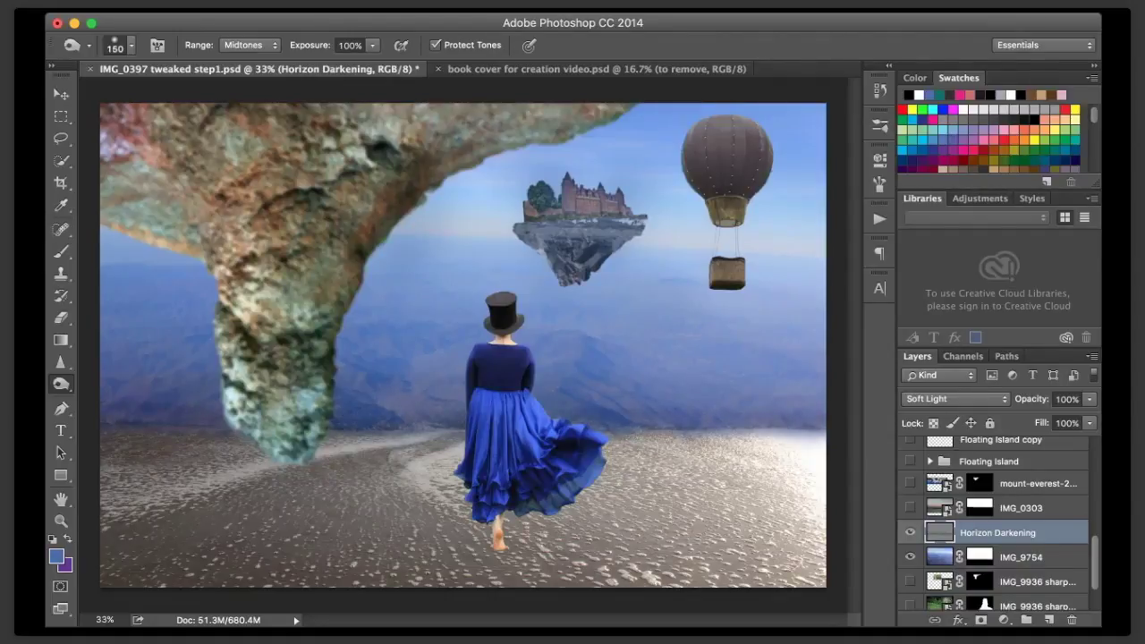
# - Burn a broader band just above the horizon across the full image width on the Horizon Darkening layer
pyautogui.press(']')
pyautogui.press(']')
pyautogui.press(']')
pyautogui.press(']')
pyautogui.press(']')
pyautogui.moveTo(816, 398); pyautogui.dragTo(106, 396)
pyautogui.press('[')
pyautogui.press('[')
pyautogui.press('[')
pyautogui.press('[')
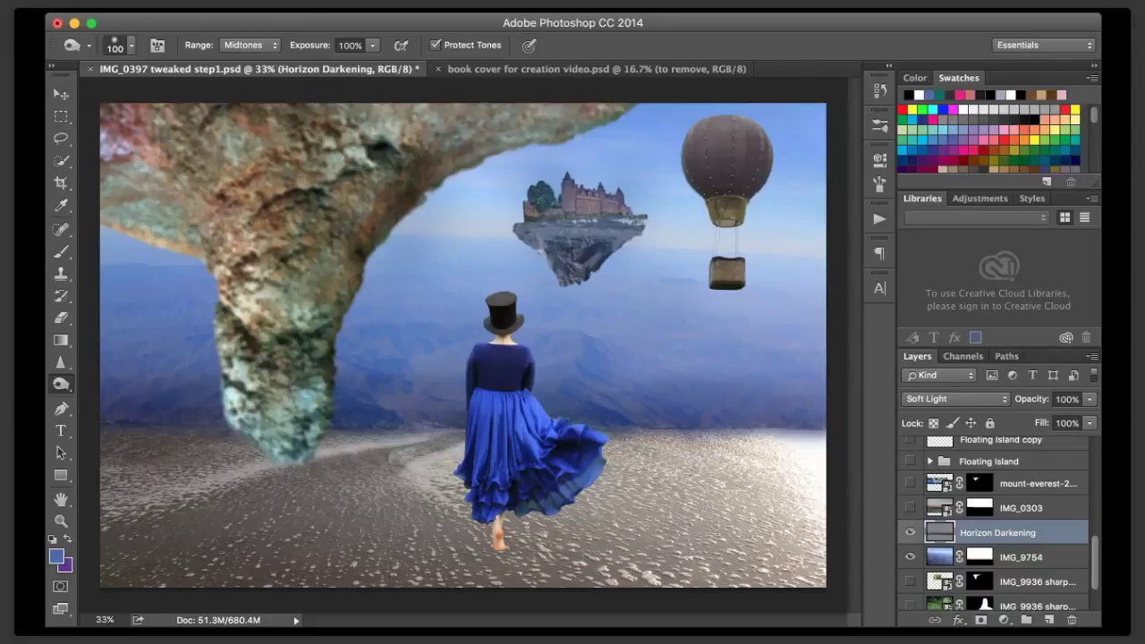
# - Paint black on the IMG_9754 mask with a 70 px brush to sharpen the horizon right of the woman
pyautogui.click(980, 557)
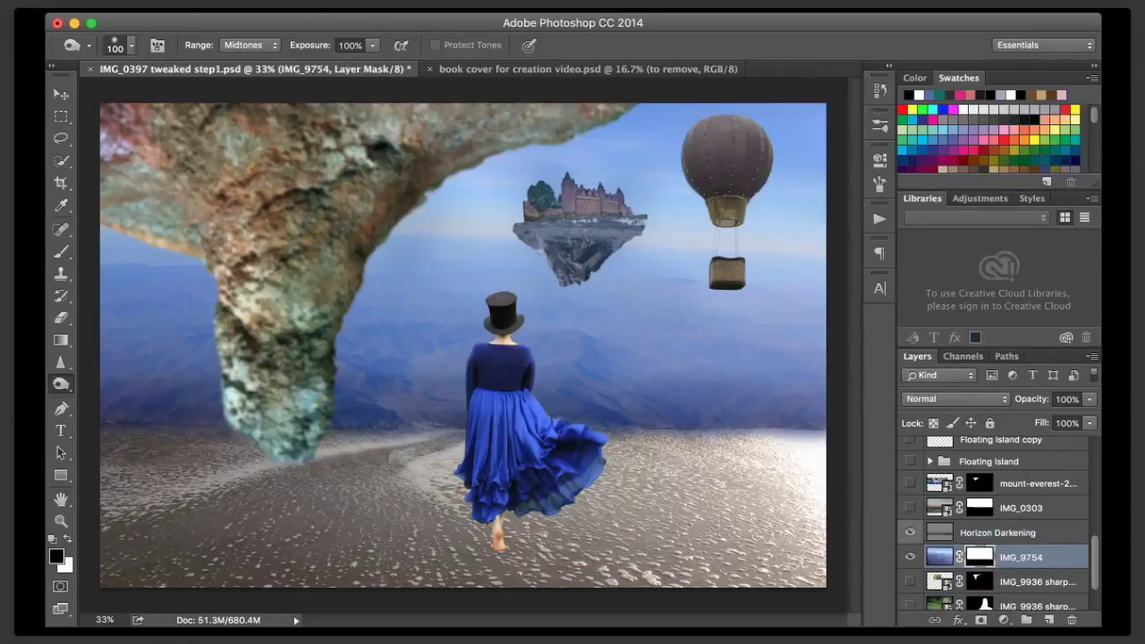
pyautogui.press('b')
pyautogui.press('[')
pyautogui.press('[')
pyautogui.press('[')
pyautogui.press('[')
pyautogui.press('[')
pyautogui.press('[')
pyautogui.press('[')
pyautogui.moveTo(813, 439); pyautogui.dragTo(664, 434)
pyautogui.moveTo(775, 438); pyautogui.dragTo(800, 438)
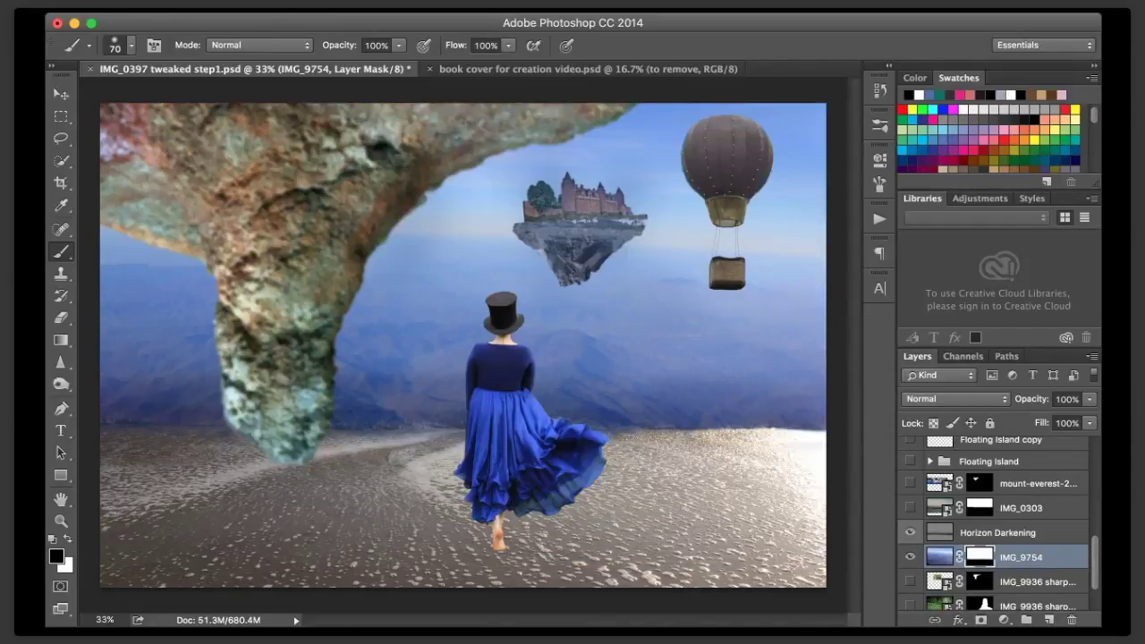
# - Refine the IMG_9754 mask along the horizon, painting black between the rock and the woman and white right of her dress
pyautogui.press('x')
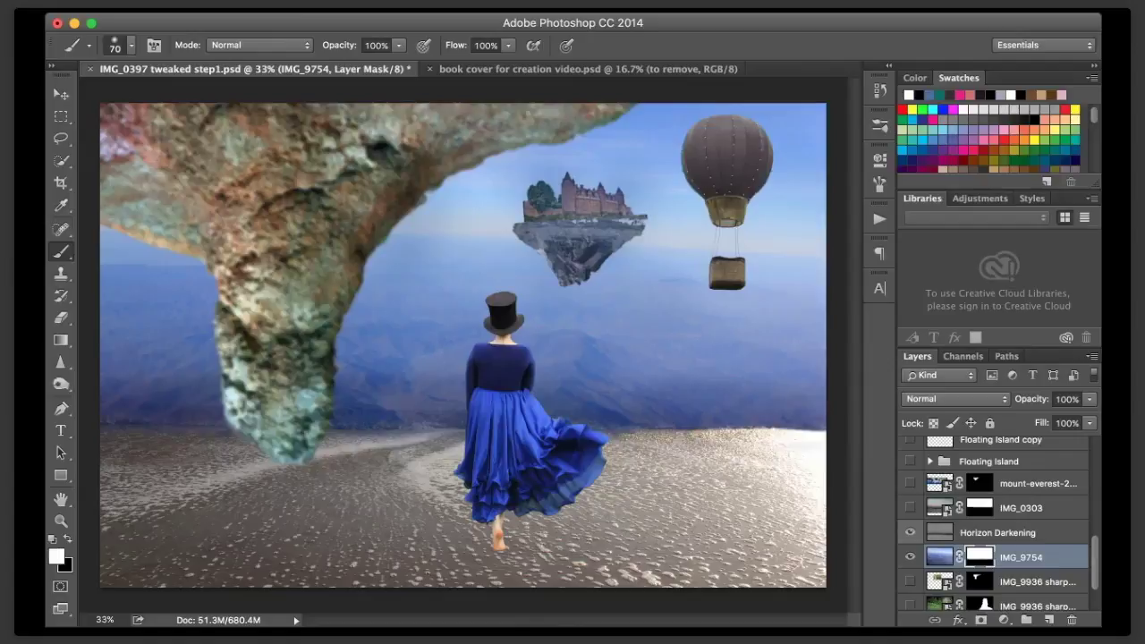
pyautogui.press('x')
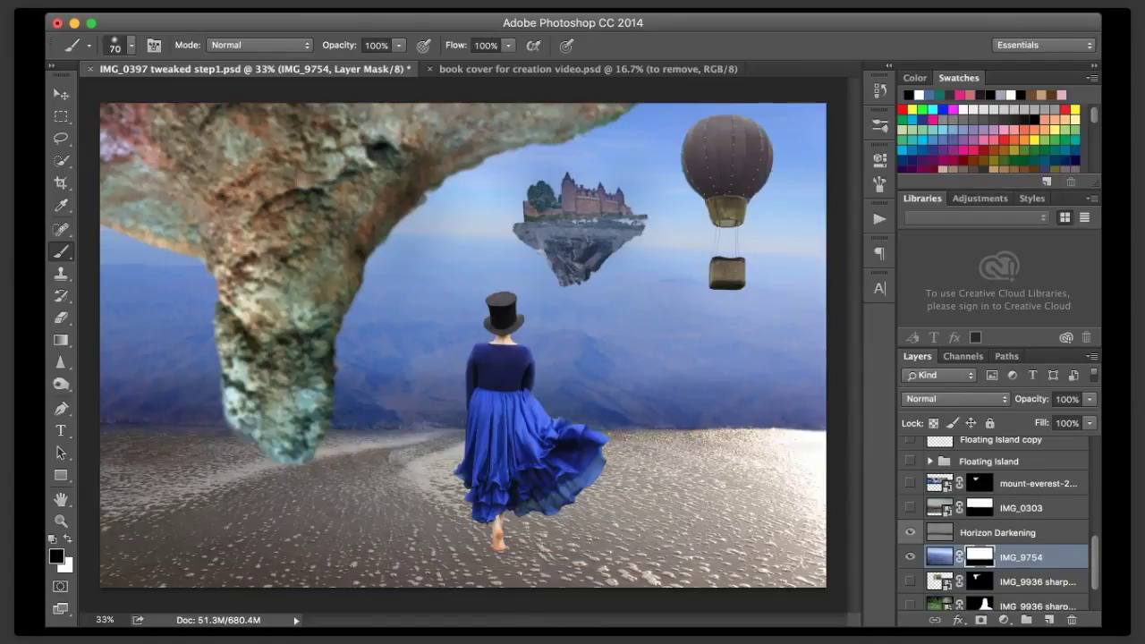
pyautogui.moveTo(429, 438); pyautogui.dragTo(367, 440)
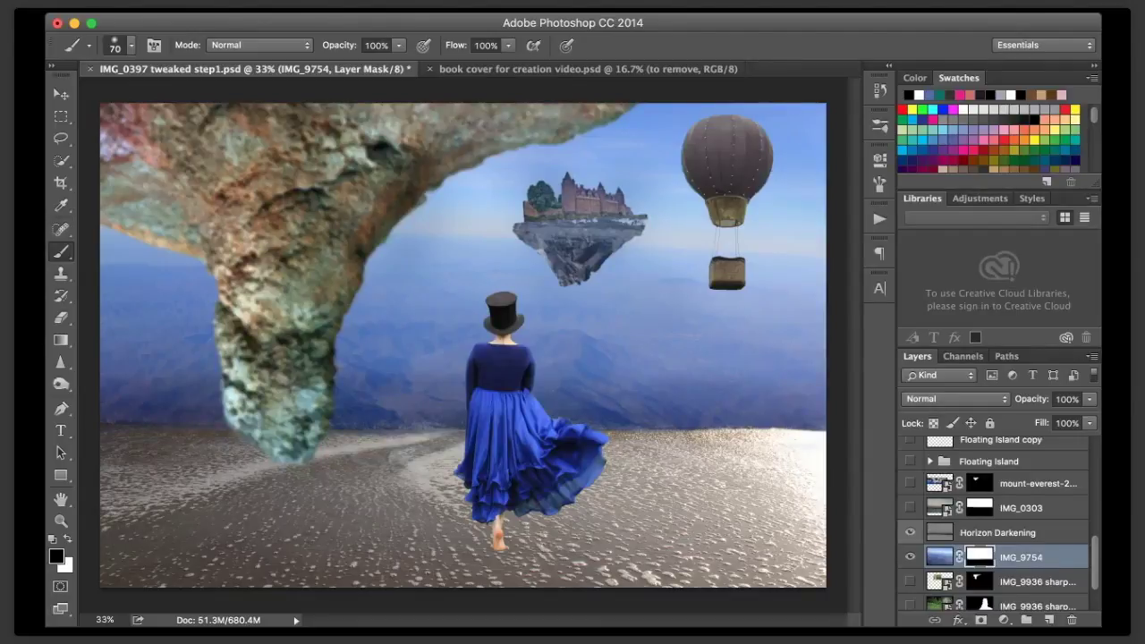
pyautogui.press('x')
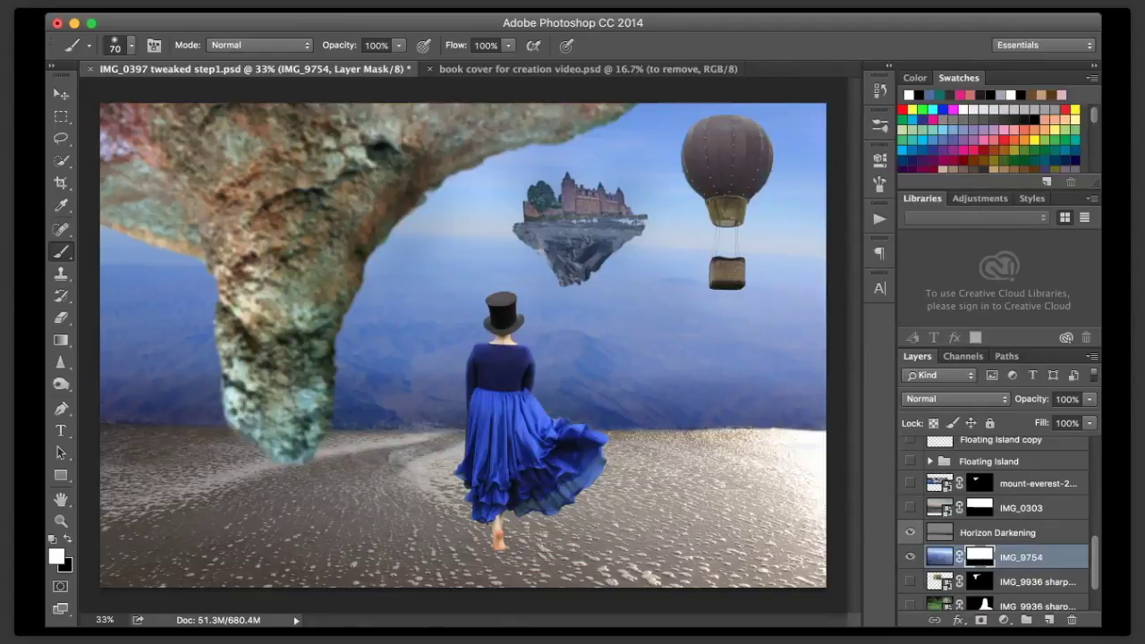
pyautogui.moveTo(719, 429); pyautogui.dragTo(748, 429)
pyautogui.press('v')
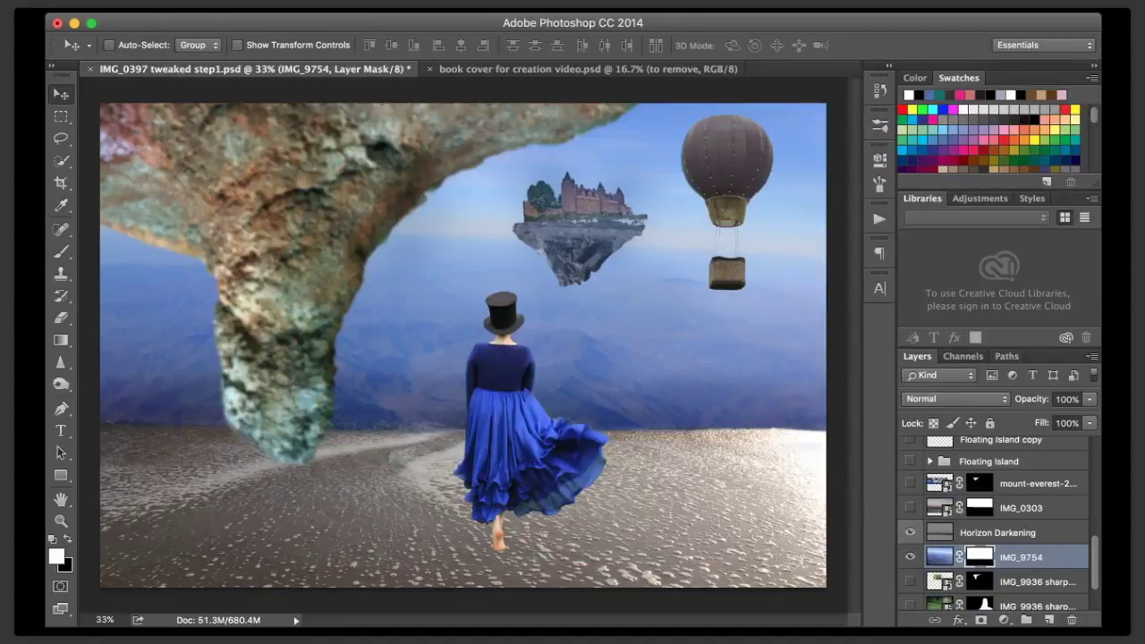
# - Add a new empty layer directly above Group 1 and beneath the merged rock layer
pyautogui.scroll(5, 993, 525)
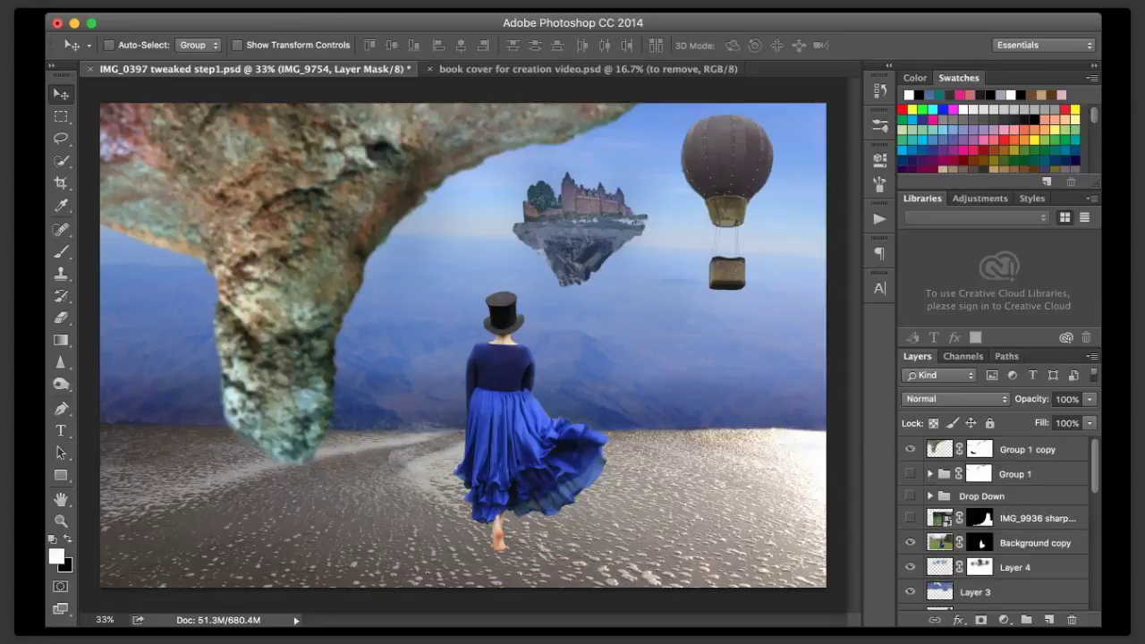
pyautogui.click(1016, 474)
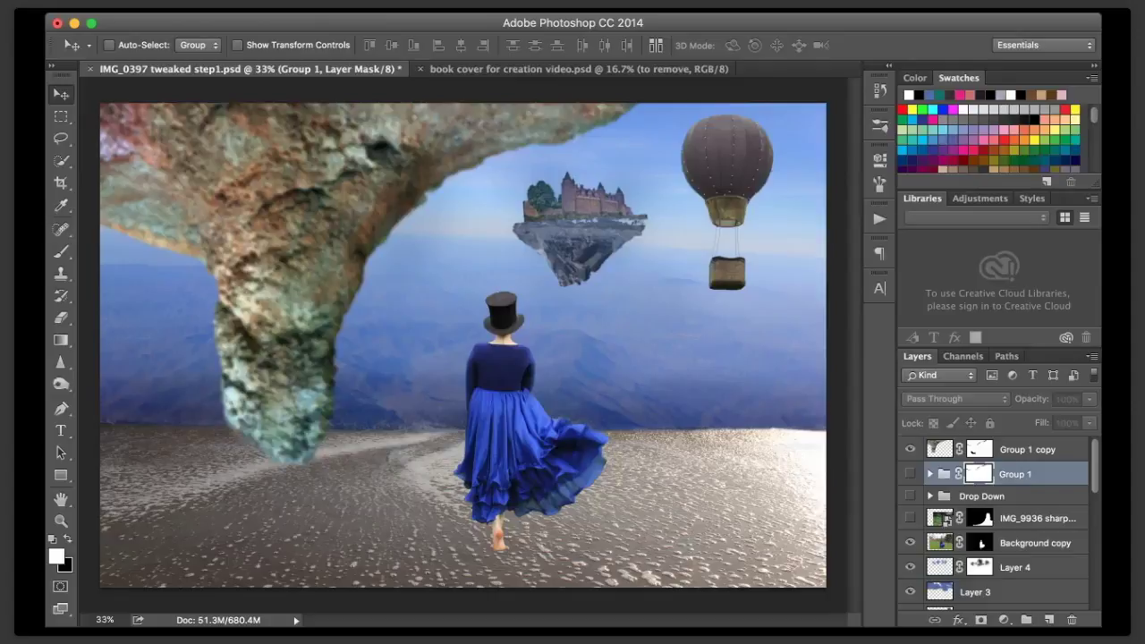
pyautogui.hotkey('ctrl', 'alt', 'shift', 'n')
pyautogui.hotkey('alt', 'BackSpace')
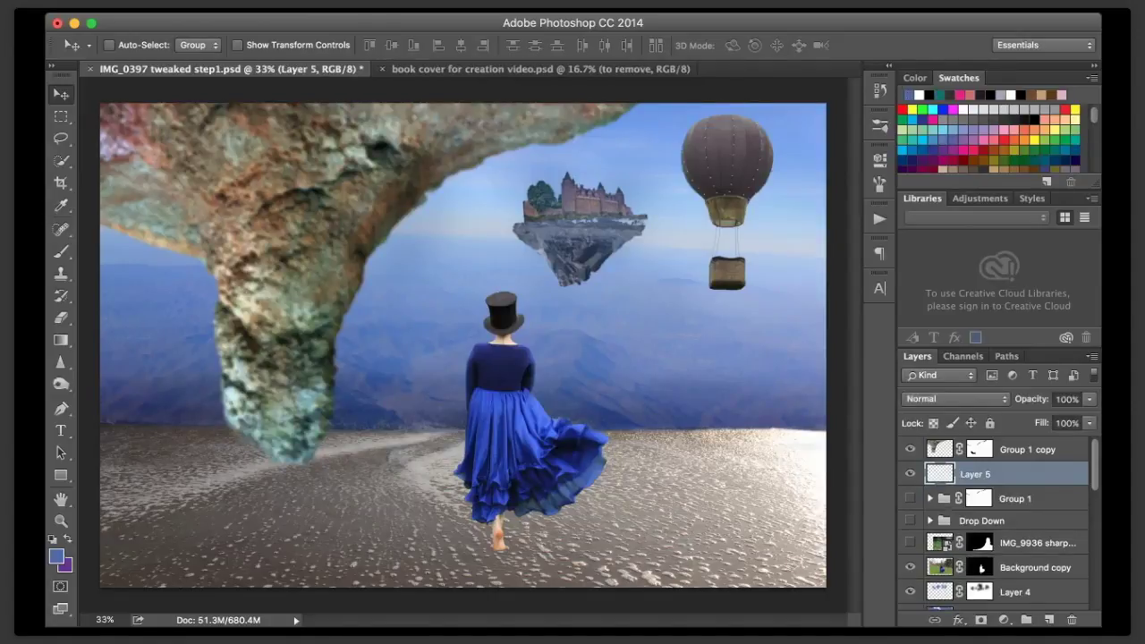
# - Paint faint blue haze around the floating island and balloon basket on Layer 5, using a 600 px brush at 18% opacity
pyautogui.press('b')
pyautogui.press(']')
pyautogui.press(']')
pyautogui.press(']')
pyautogui.press(']')
pyautogui.press(']')
pyautogui.press(']')
pyautogui.press(']')
pyautogui.press(']')
pyautogui.press(']')
pyautogui.press(']')
pyautogui.press(']')
pyautogui.press(']')
pyautogui.press(']')
pyautogui.press(']')
pyautogui.press(']')
pyautogui.press(']')
pyautogui.press(']')
pyautogui.press('3')
pyautogui.press('4')
pyautogui.press('1')
pyautogui.press('8')
pyautogui.press('[')
pyautogui.press('[')
pyautogui.press('[')
pyautogui.press('[')
pyautogui.press('[')
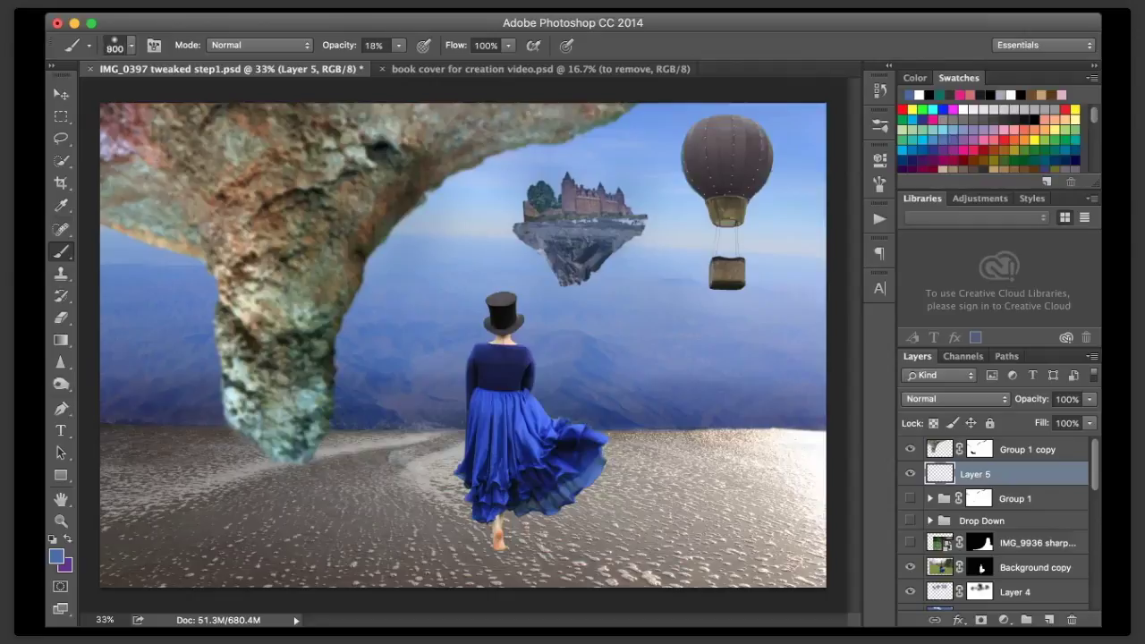
pyautogui.click(506, 227)
pyautogui.click(536, 257)
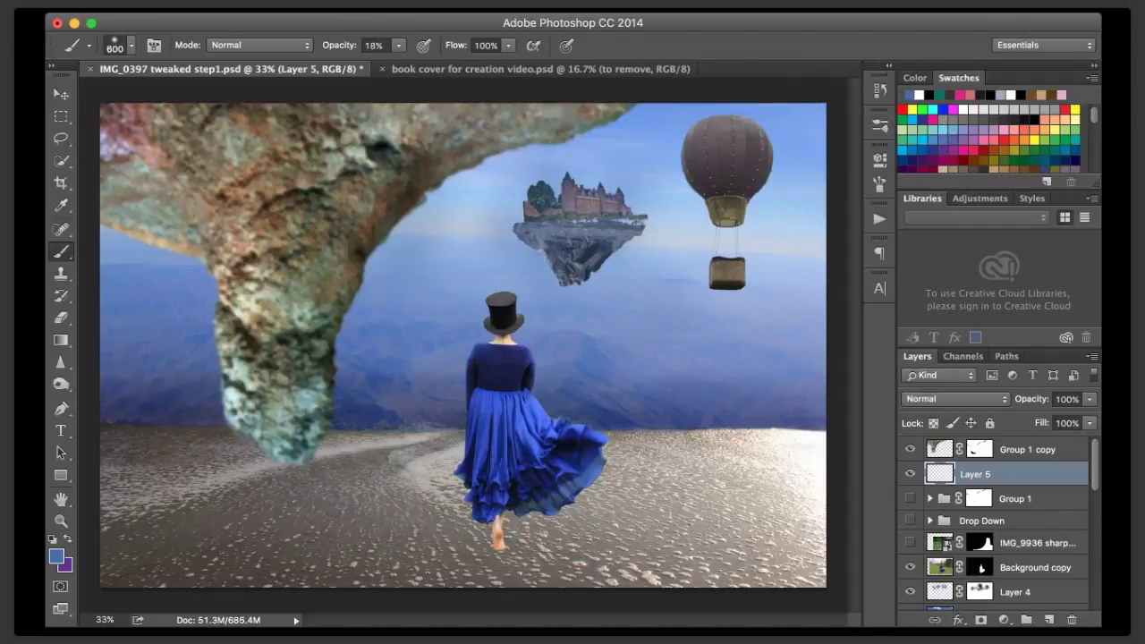
pyautogui.click(644, 250)
pyautogui.click(691, 262)
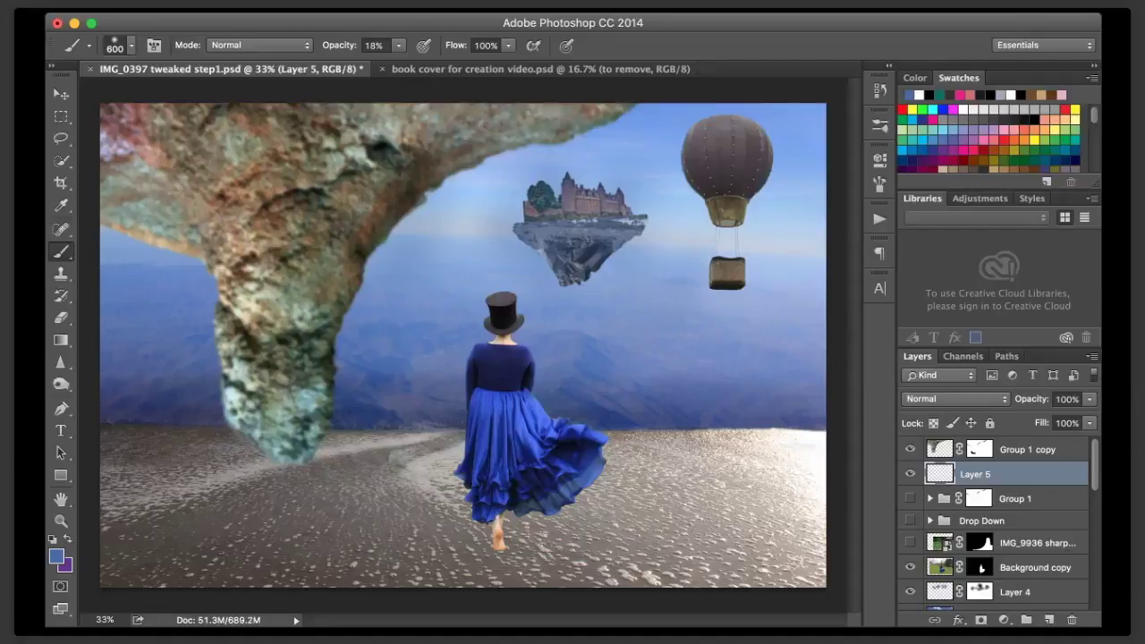
# - Add a little more blue haze over the balloon basket on Layer 5
pyautogui.click(739, 254)
pyautogui.click(770, 259)
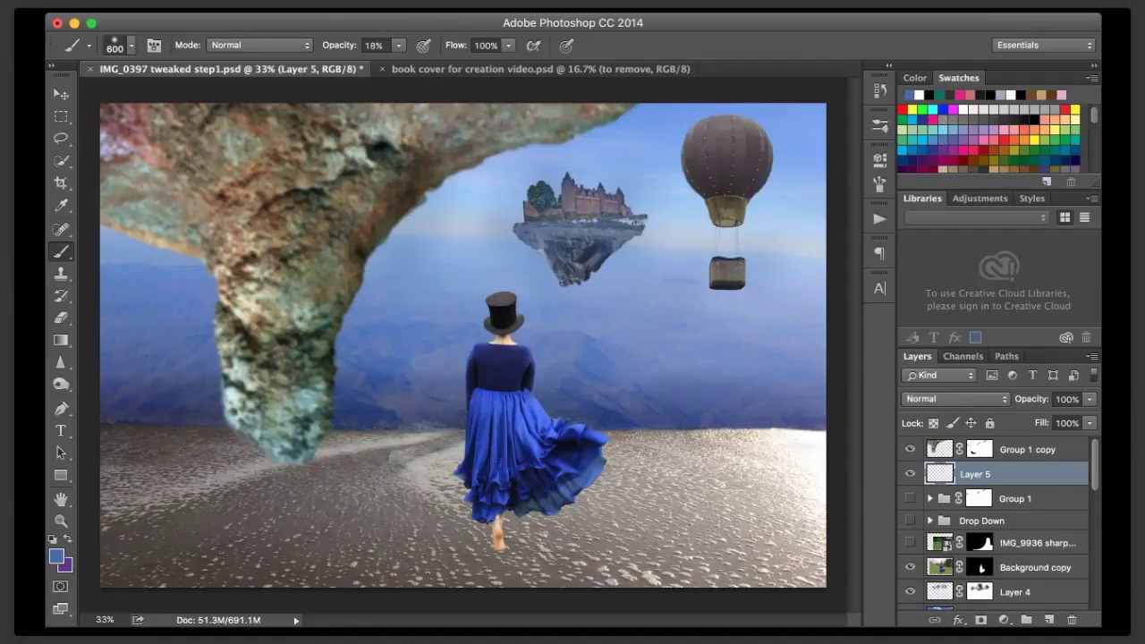
# - Add a new layer above Layer 5 and paint faint white haze around the balloon and basket with the 600 px brush at 18% opacity
pyautogui.click(1049, 620)
pyautogui.click(919, 95)
pyautogui.click(749, 202)
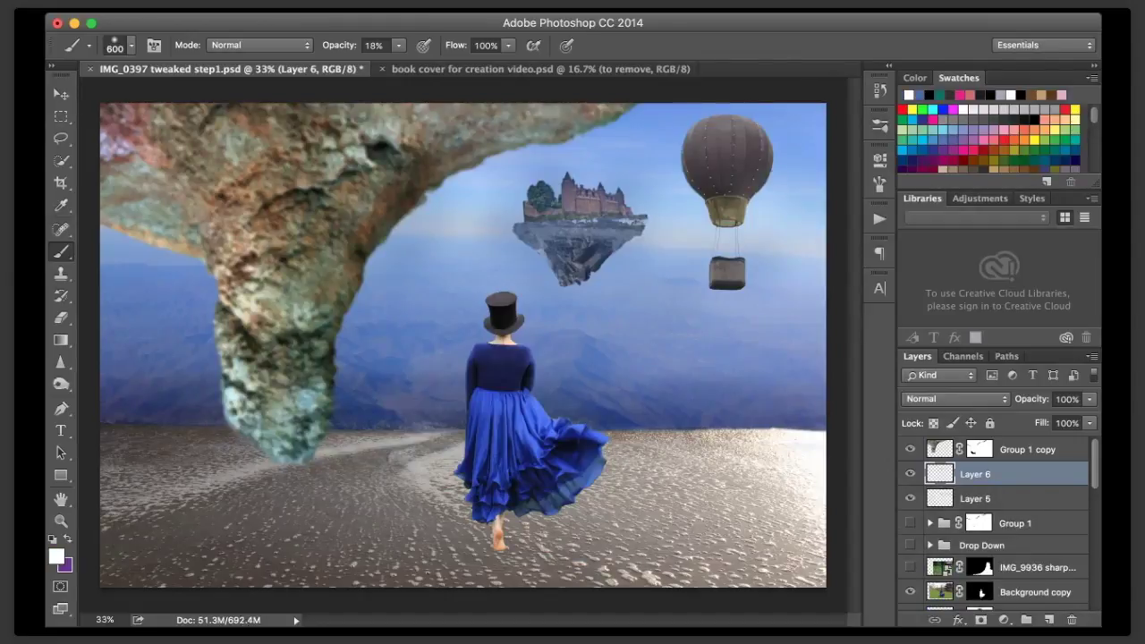
pyautogui.click(753, 185)
pyautogui.click(704, 271)
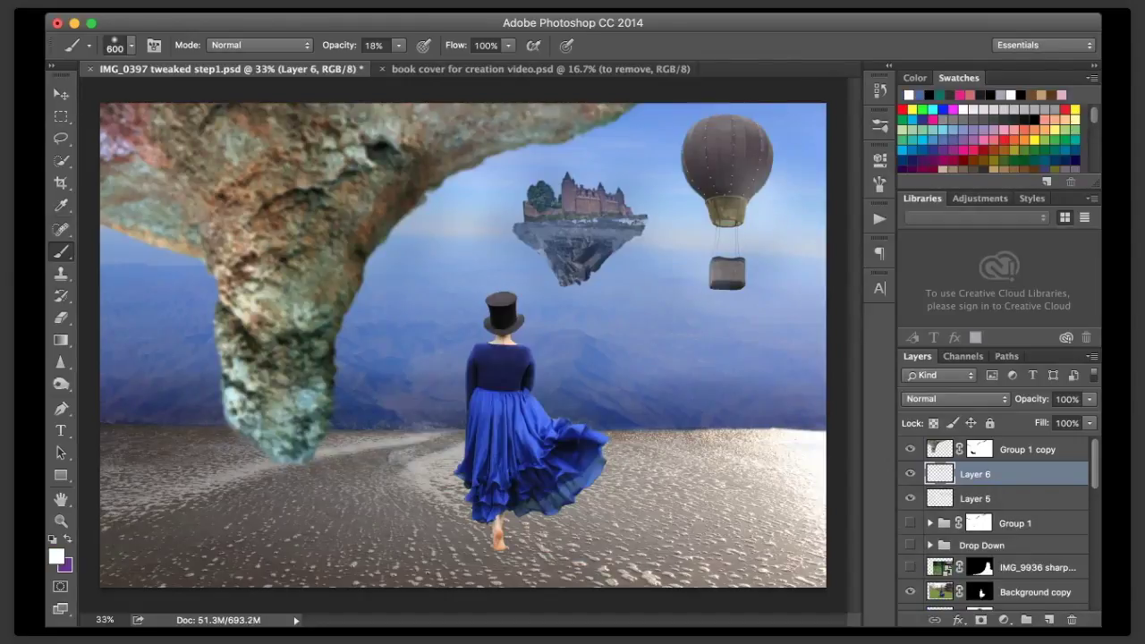
# - Paint faint white haze over the floating castle island on Layer 6, undoing the dabs that are not wanted
pyautogui.click(586, 270)
pyautogui.click(656, 214)
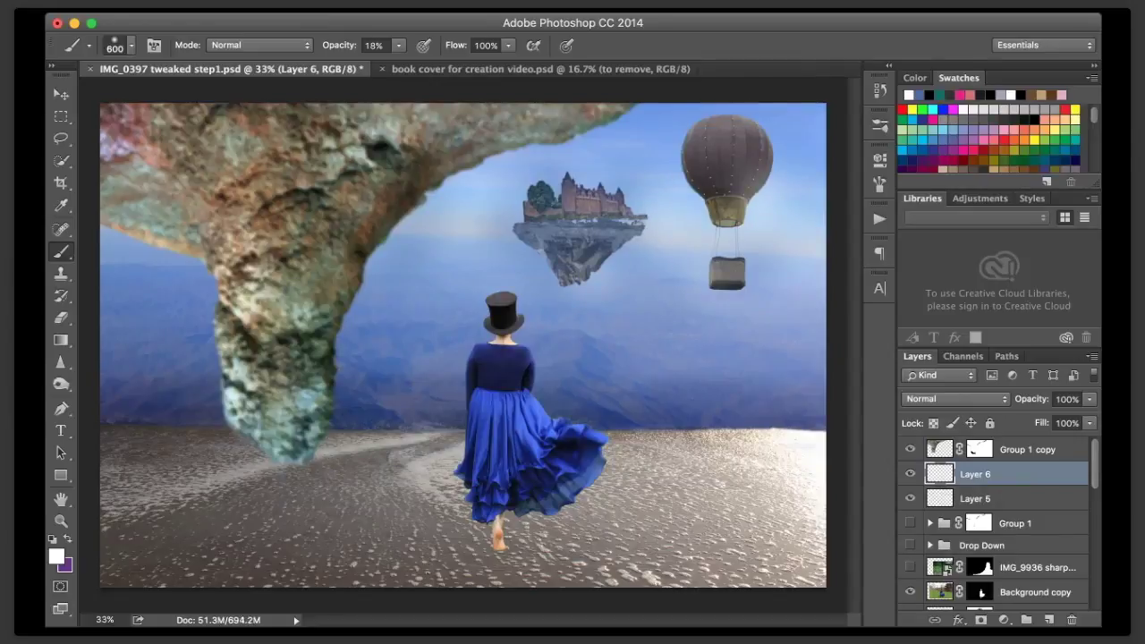
pyautogui.click(635, 191)
pyautogui.click(527, 241)
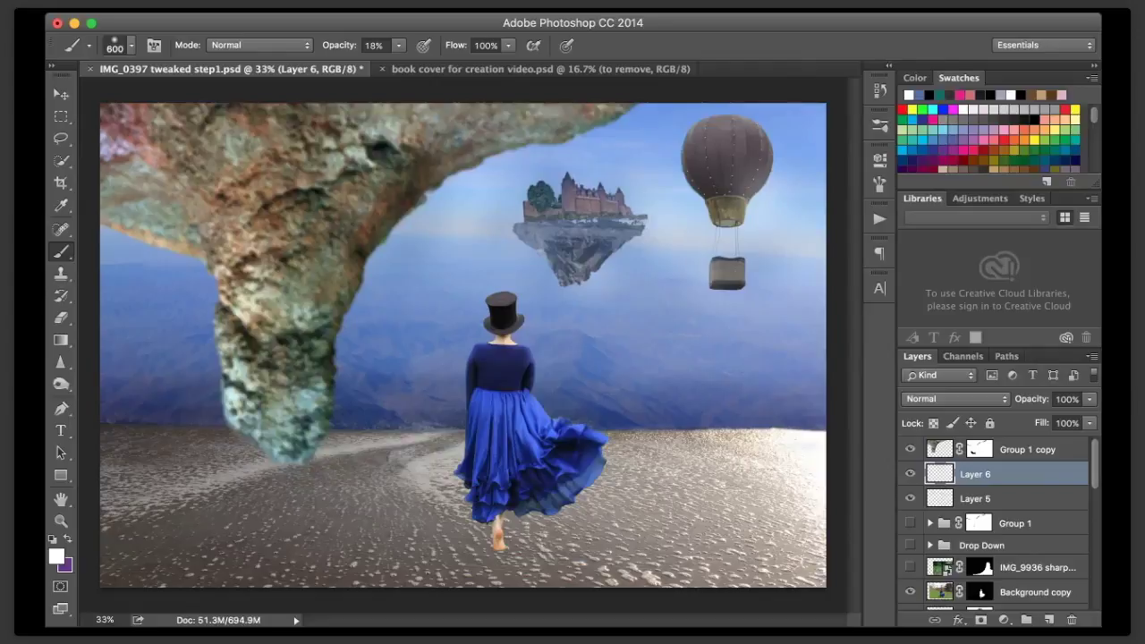
pyautogui.press('super+z')
pyautogui.click(540, 194)
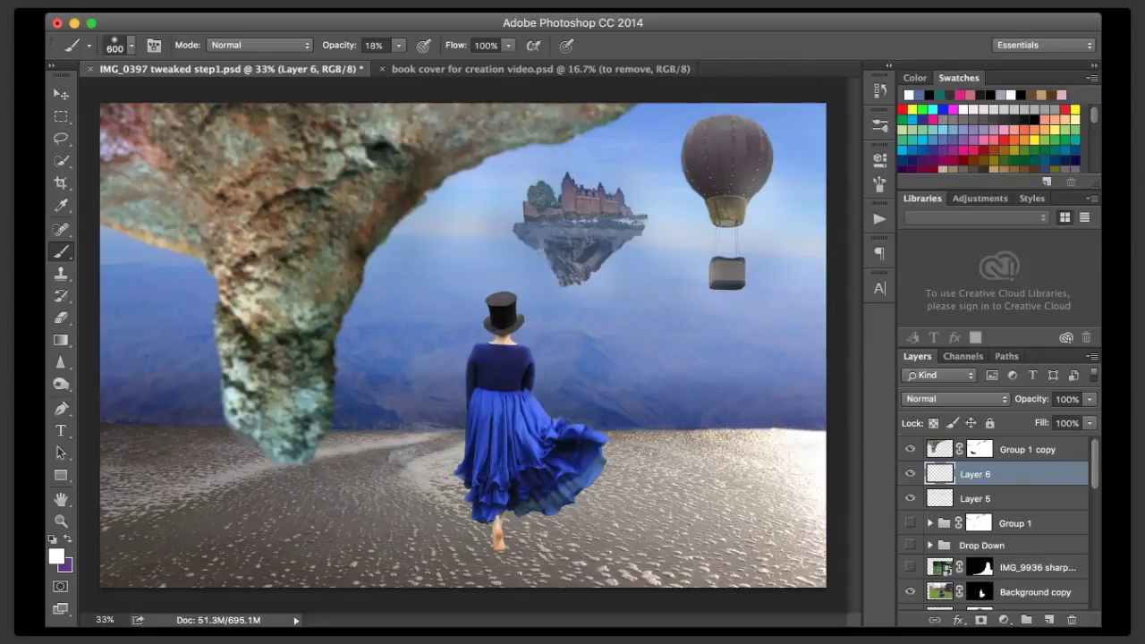
pyautogui.click(559, 276)
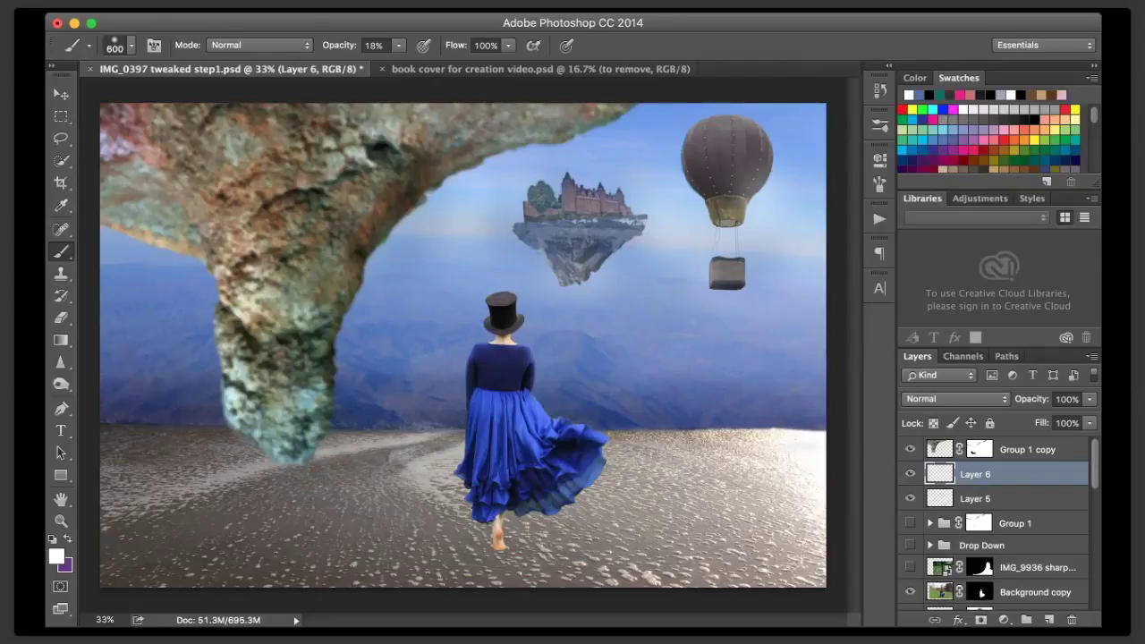
pyautogui.press('super+z')
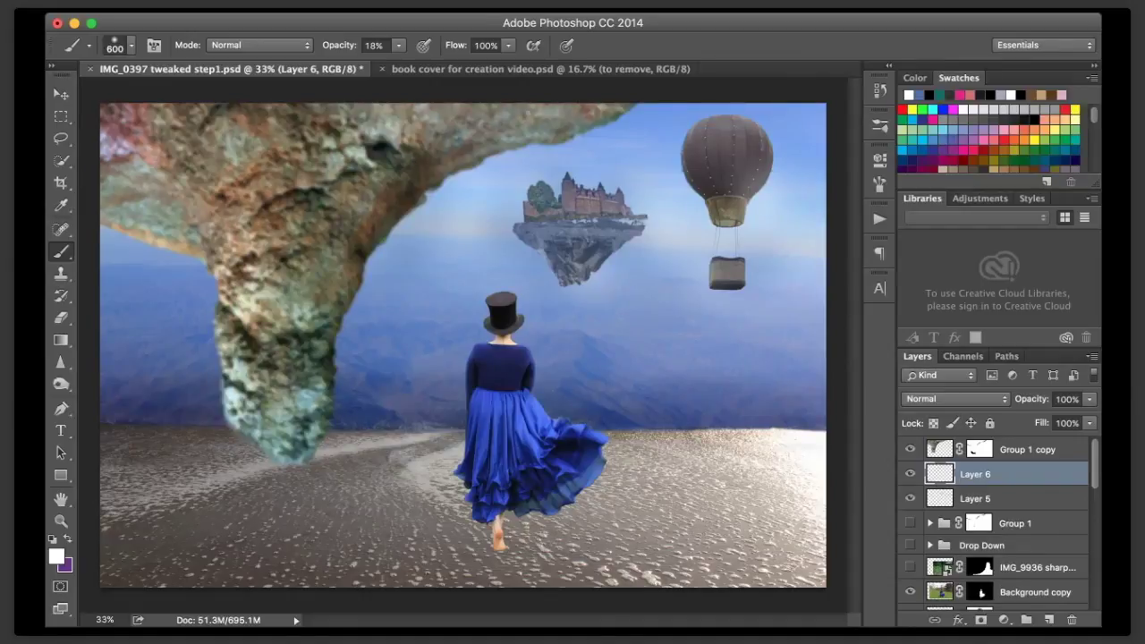
# - Add a new layer above Layer 6 and paint white haze along the horizon with a 1100 px brush at 18% opacity
pyautogui.hotkey('ctrl', 'shift', 'alt', 'n')
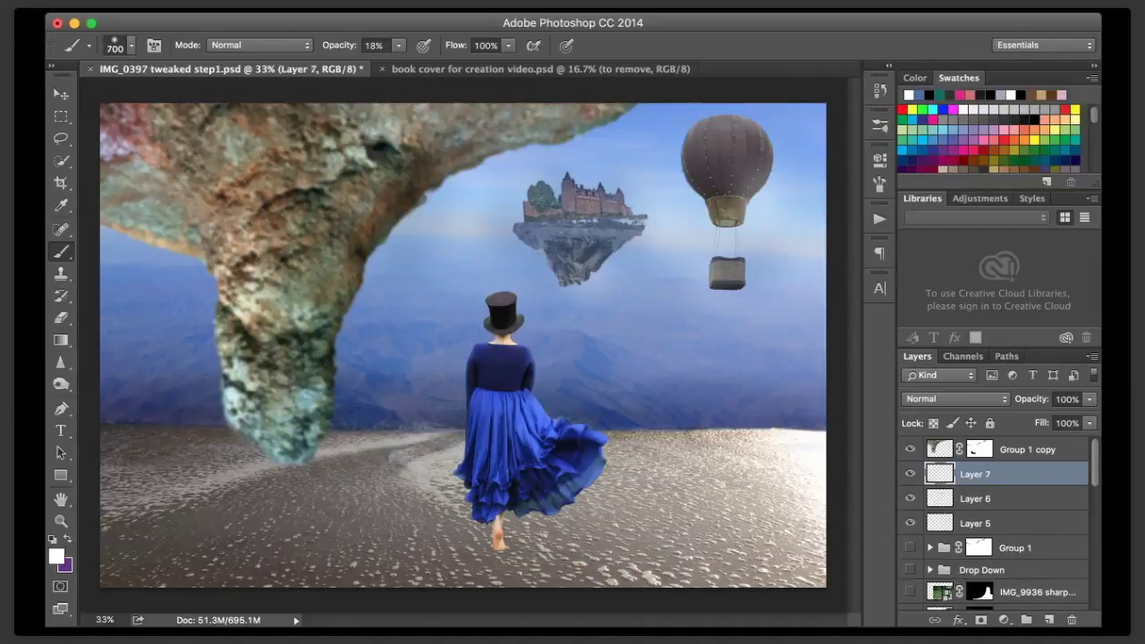
pyautogui.press(']')
pyautogui.press(']')
pyautogui.press(']')
pyautogui.moveTo(134, 330); pyautogui.dragTo(182, 349)
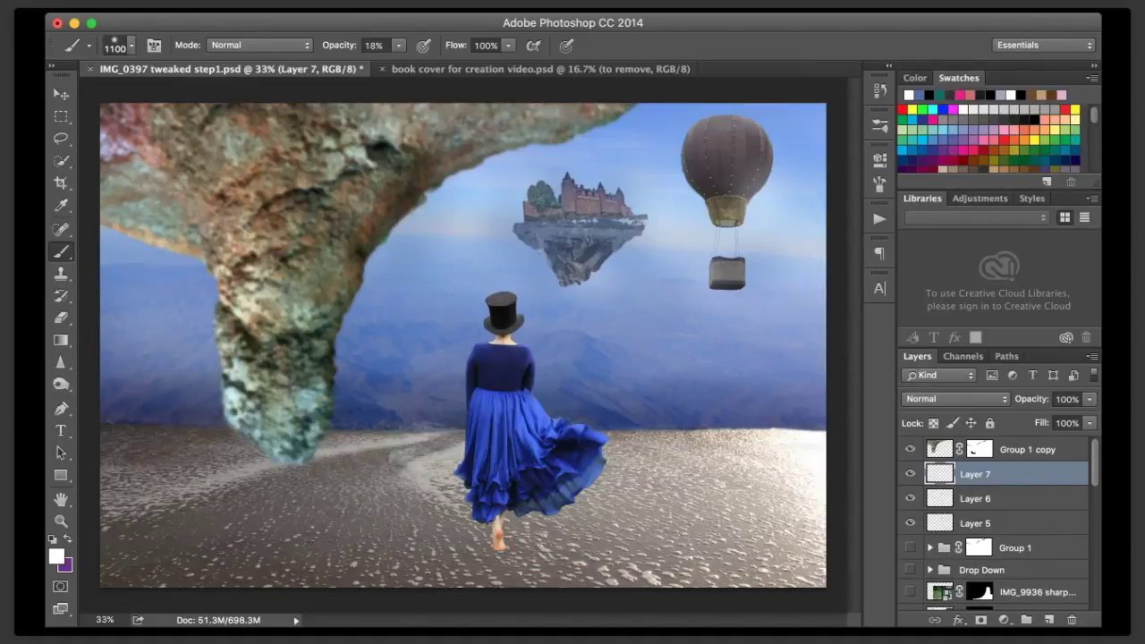
pyautogui.click(460, 378)
pyautogui.click(792, 400)
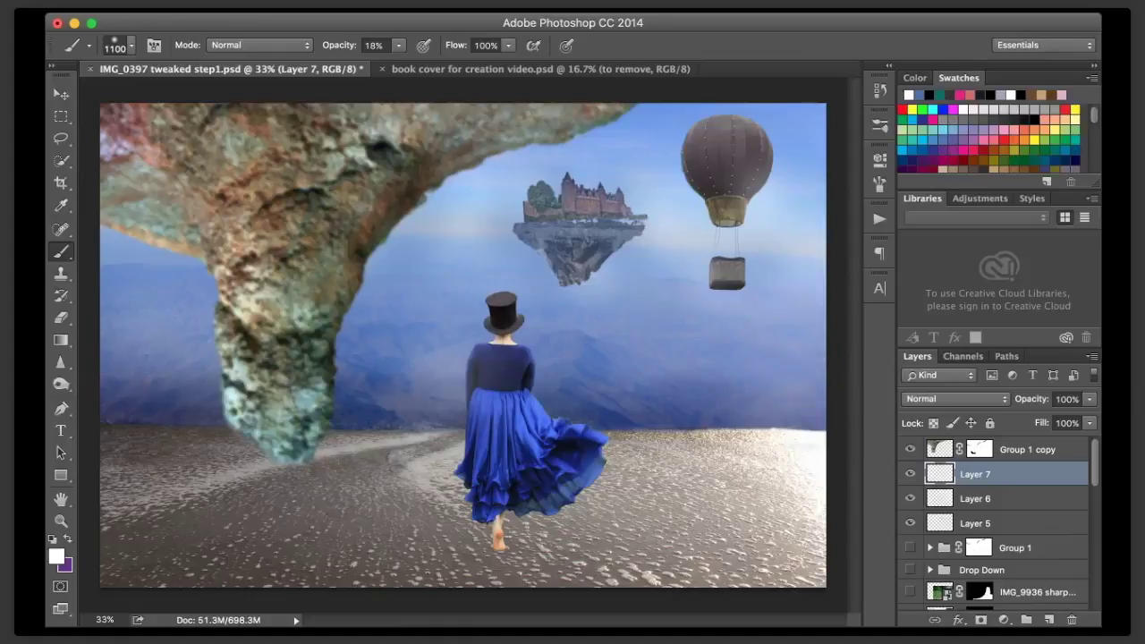
pyautogui.click(797, 403)
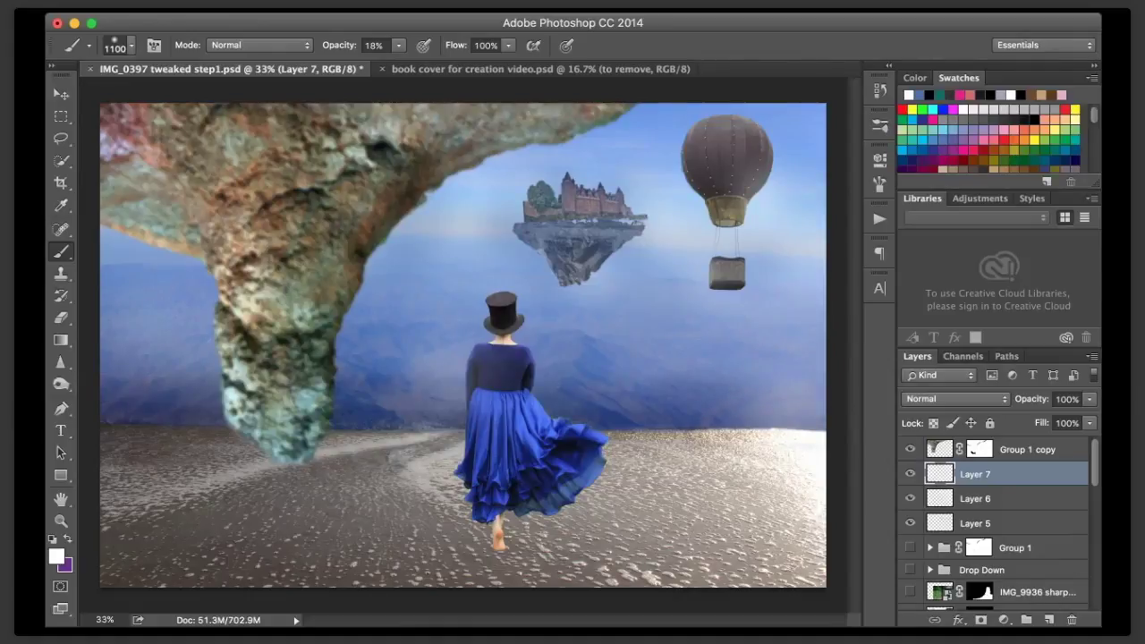
pyautogui.click(748, 408)
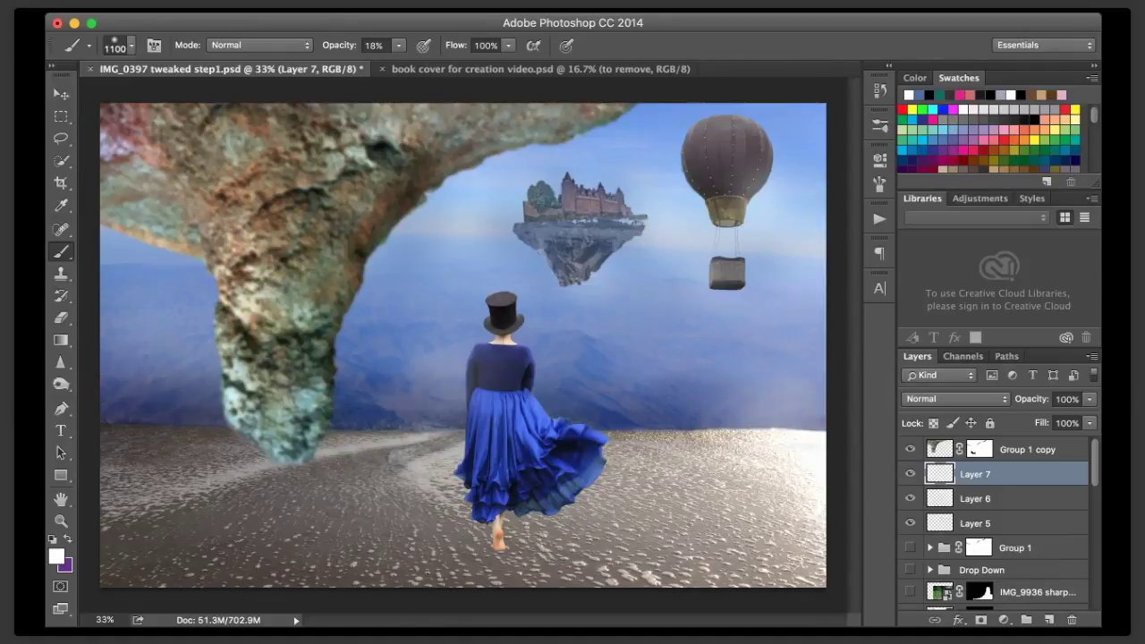
# - Build up a bright white glow on Layer 7 where the horizon meets the image's right edge
pyautogui.click(796, 399)
pyautogui.click(812, 396)
pyautogui.click(805, 403)
pyautogui.click(794, 415)
pyautogui.click(799, 413)
pyautogui.click(801, 416)
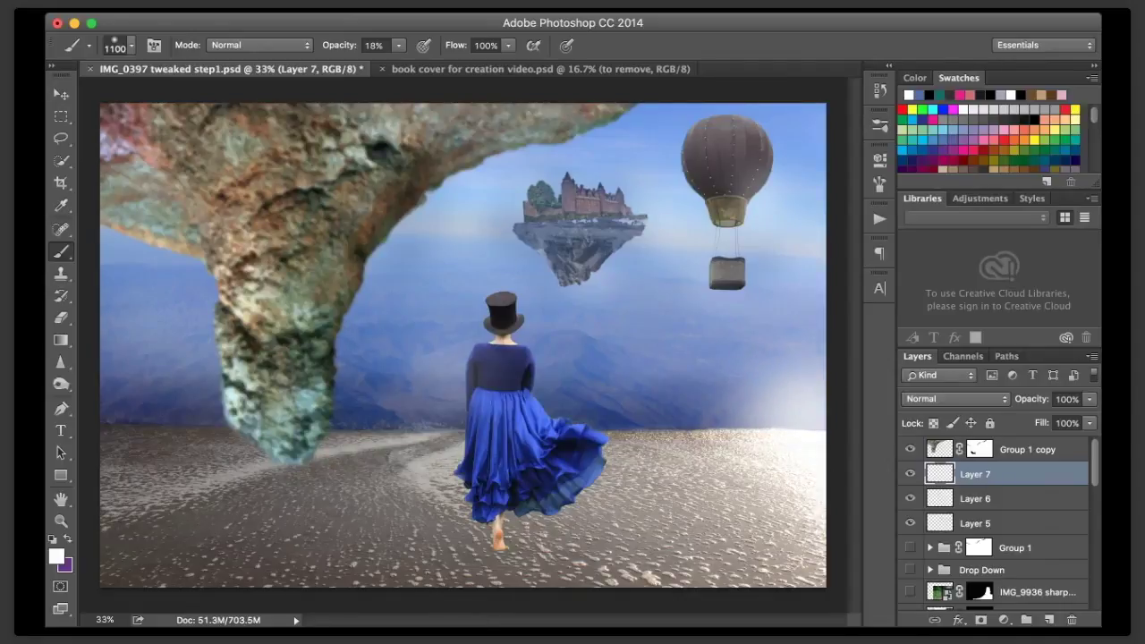
# - Spread the white haze on Layer 7 across the horizon and the sand right of the woman
pyautogui.click(705, 413)
pyautogui.click(701, 456)
pyautogui.click(721, 487)
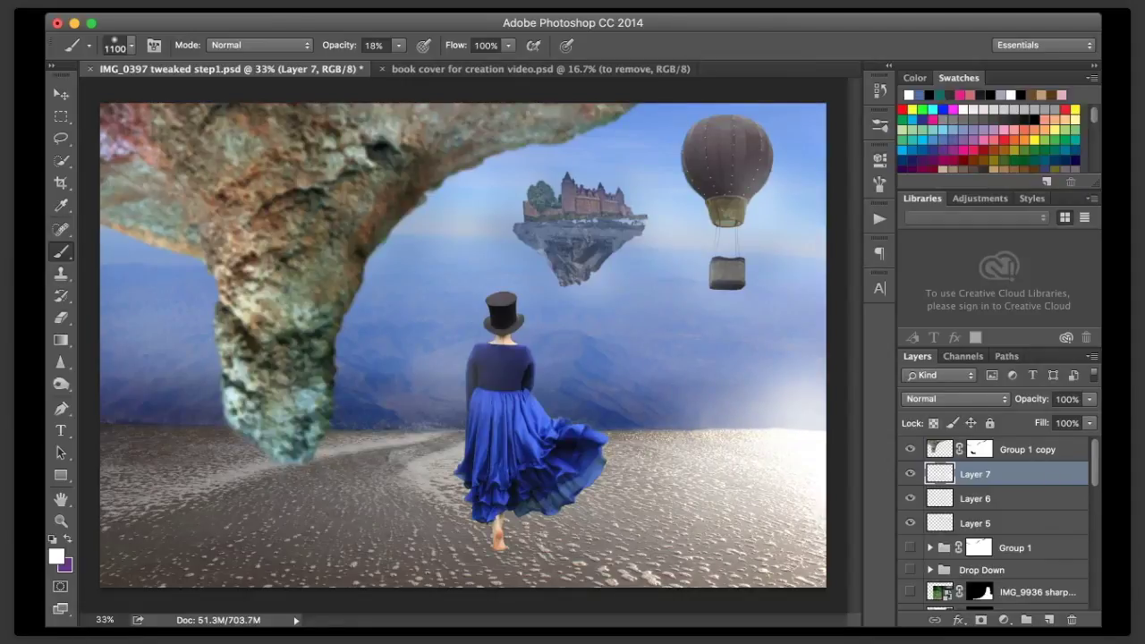
pyautogui.click(789, 435)
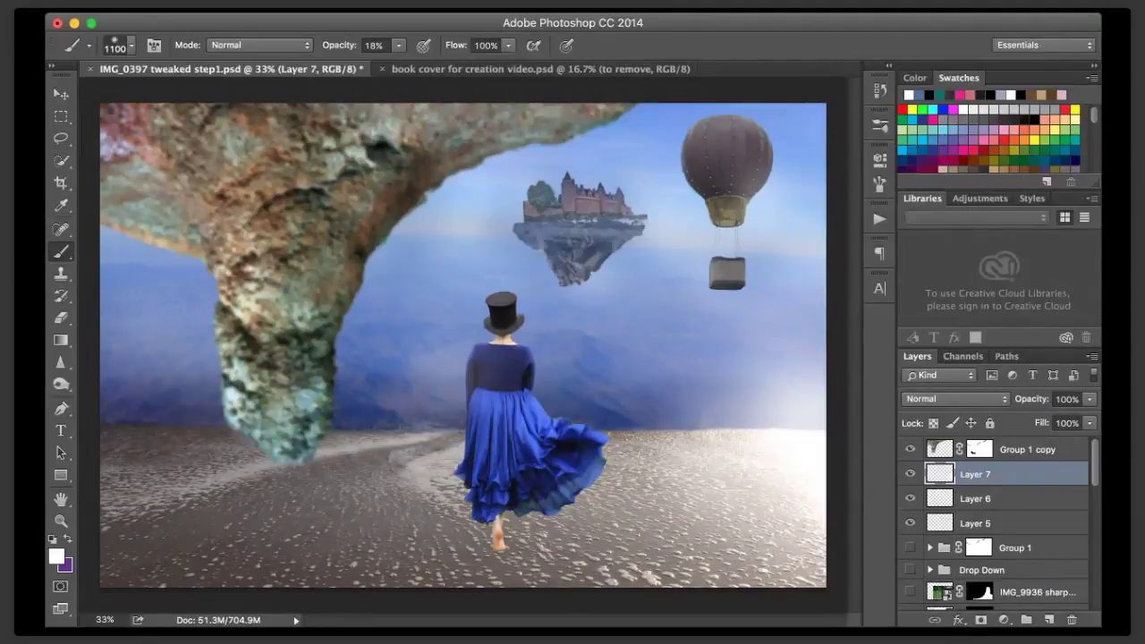
pyautogui.click(741, 537)
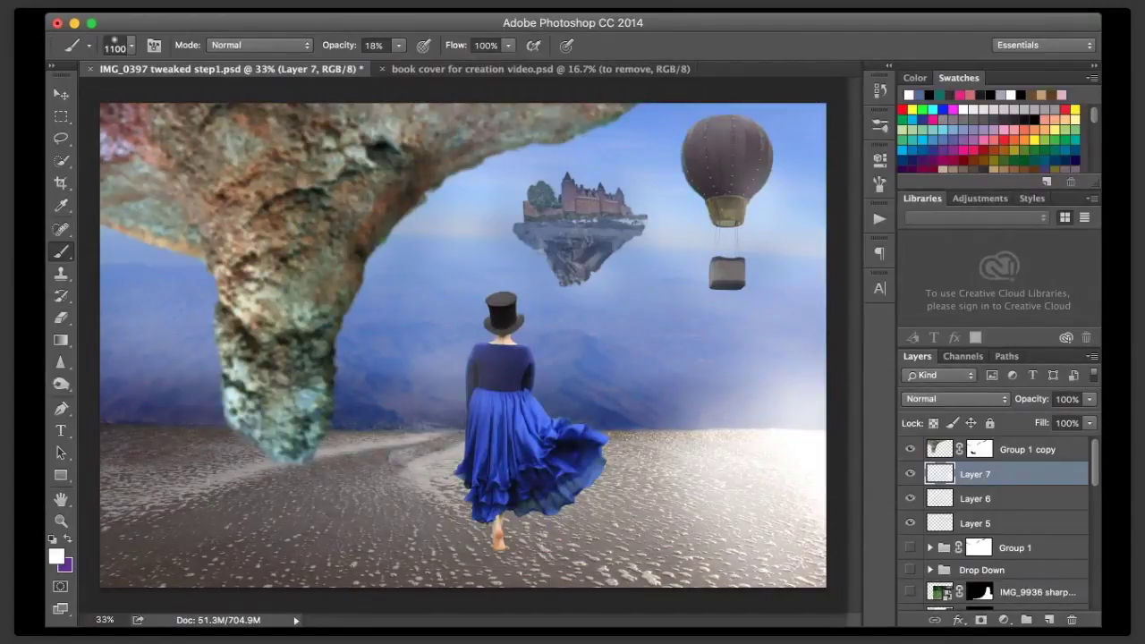
# - Add a mask to Layer 7, soften the glow above the right horizon with black using a 600 px brush, and lower brush opacity to 7%
pyautogui.click(981, 619)
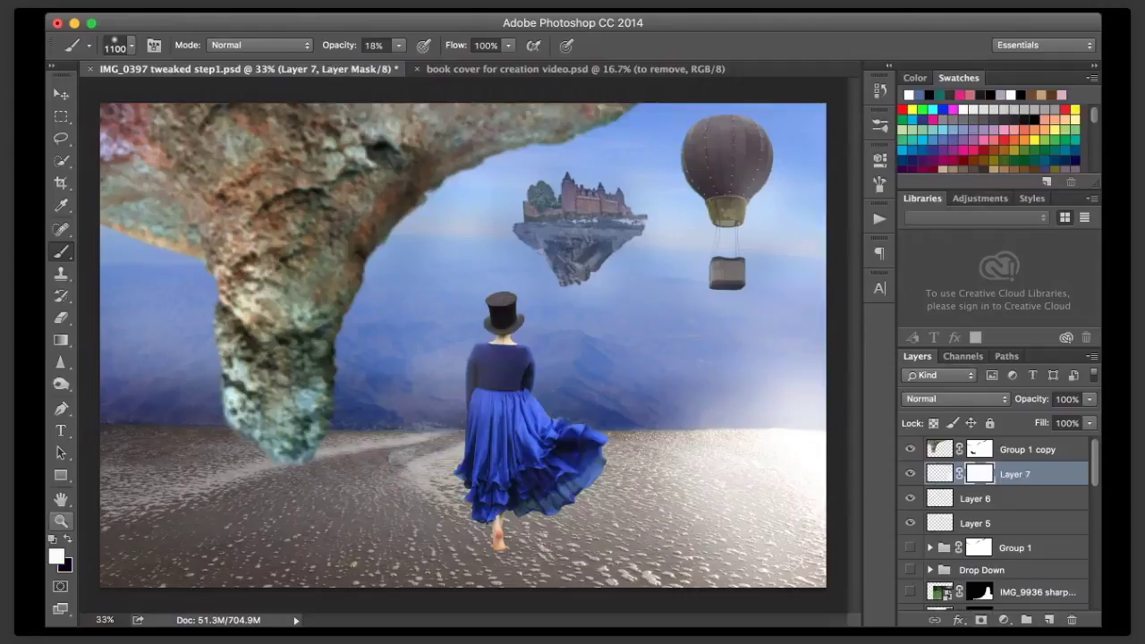
pyautogui.press('x')
pyautogui.press('[')
pyautogui.press('[')
pyautogui.press('[')
pyautogui.press('[')
pyautogui.press('[')
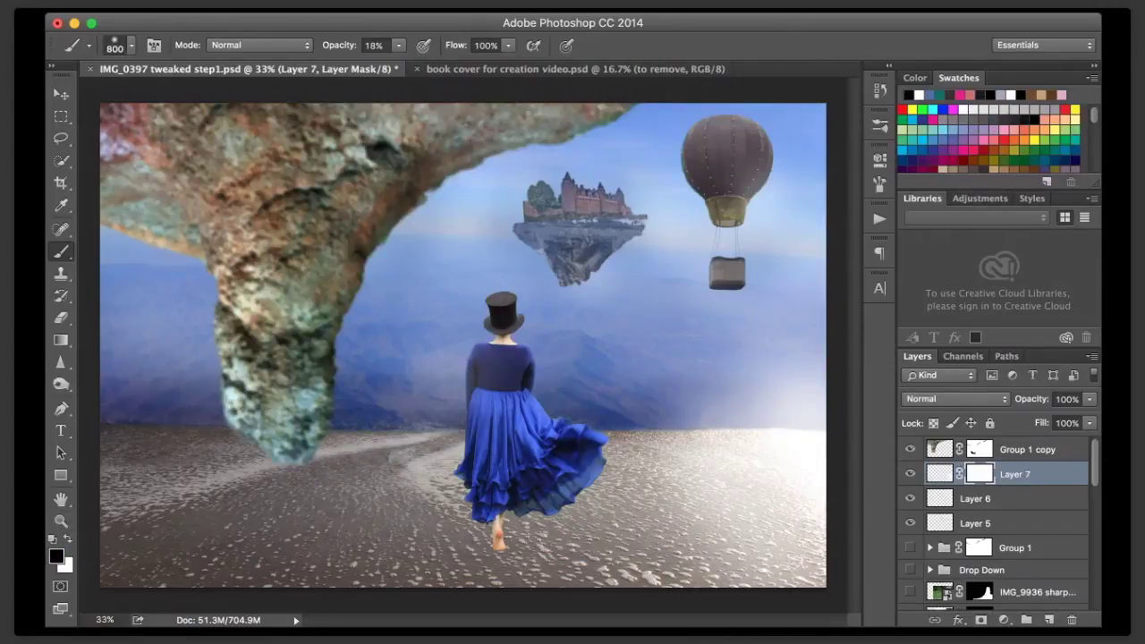
pyautogui.moveTo(816, 391); pyautogui.dragTo(718, 395)
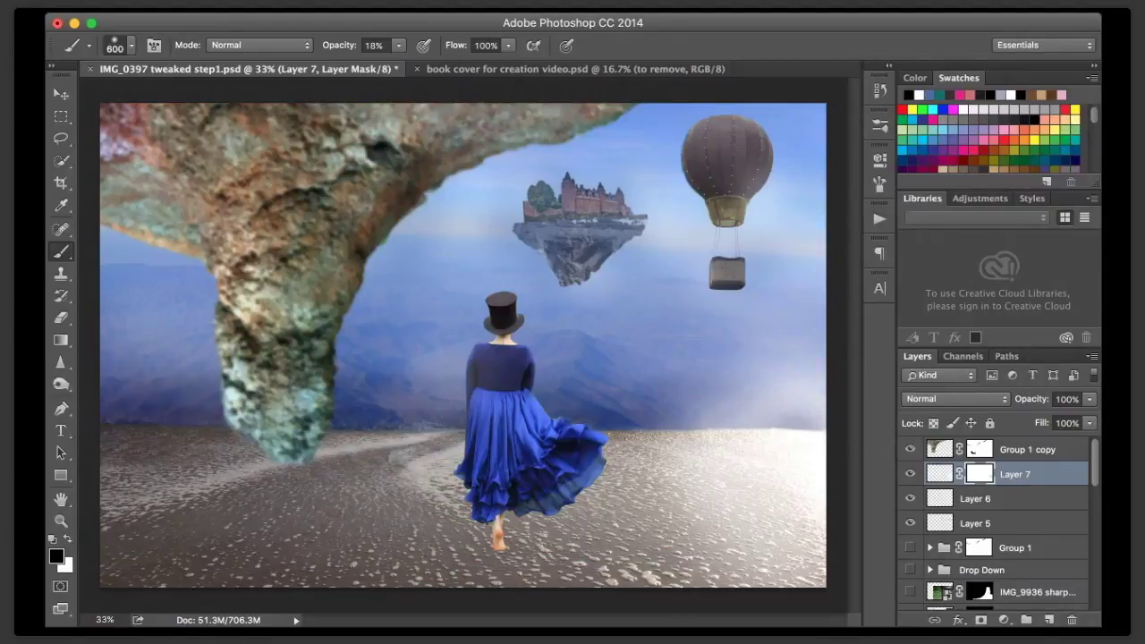
pyautogui.press('0')
pyautogui.press('8')
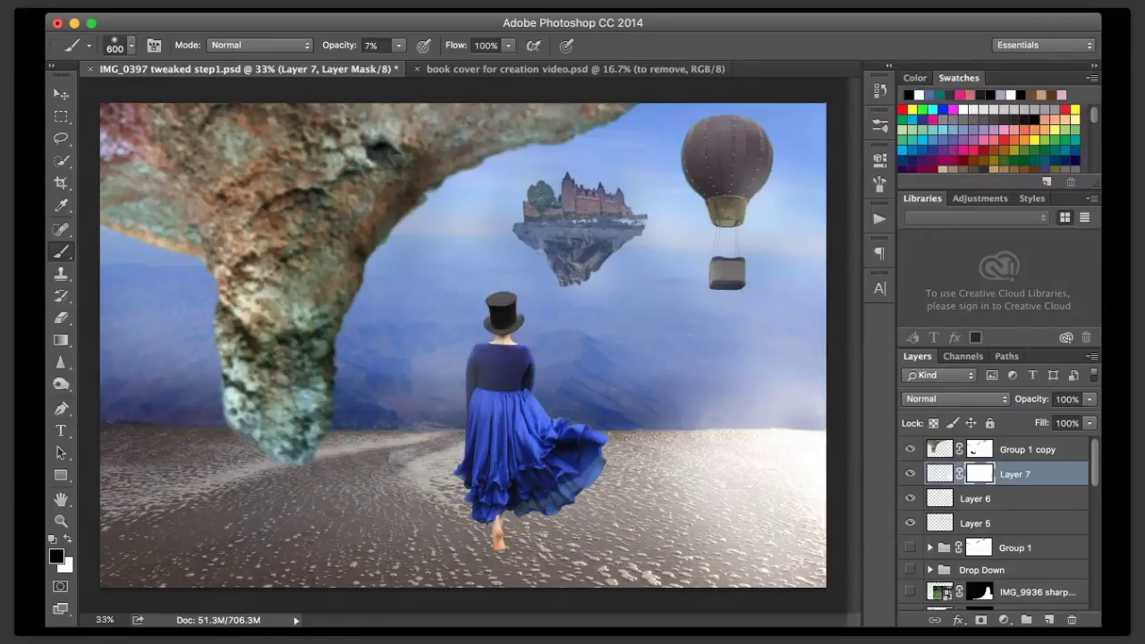
# - Place shaden_texture_of_seattle_airport_5 above Group 1 copy and stretch it to cover the whole canvas
pyautogui.press('l')
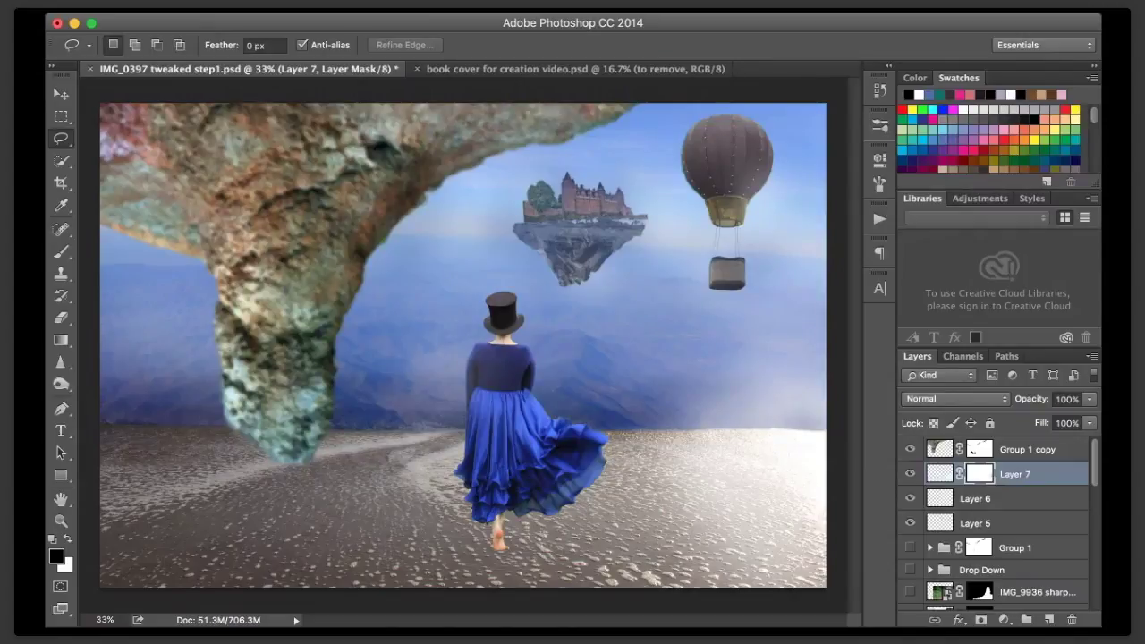
pyautogui.click(1027, 450)
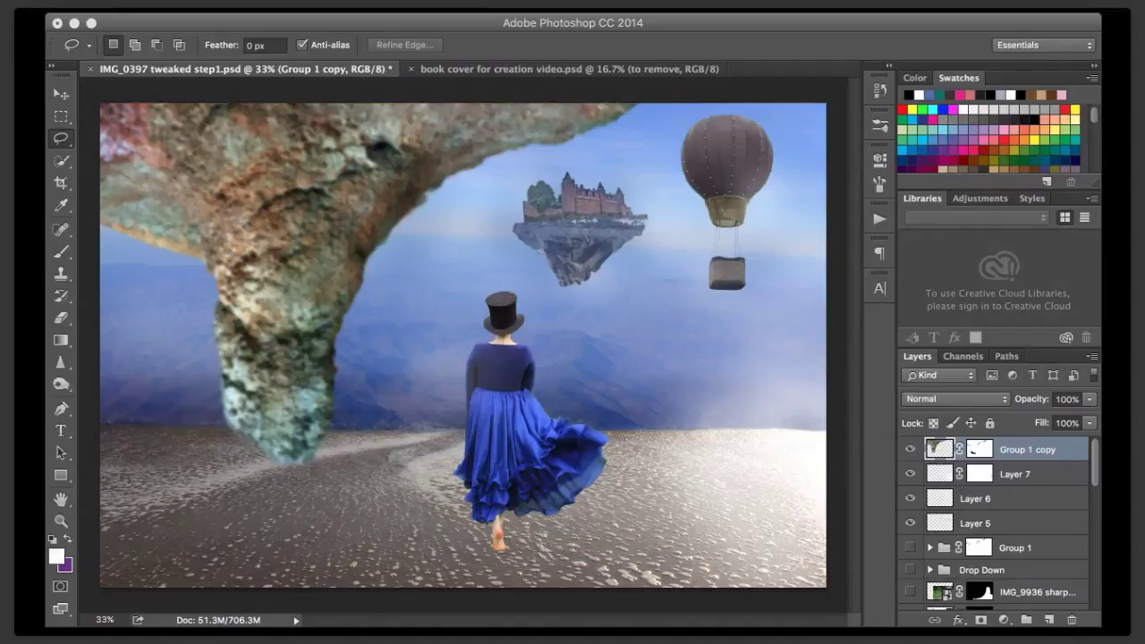
pyautogui.press('super+Tab')
pyautogui.press('super+t')
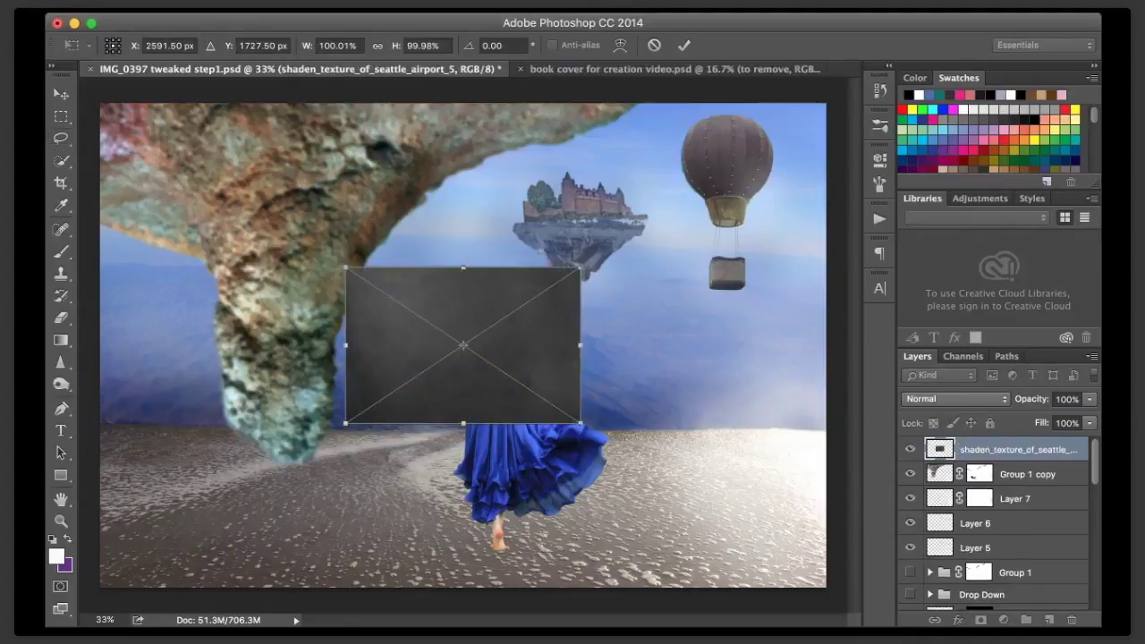
pyautogui.moveTo(346, 266); pyautogui.dragTo(93, 104)
pyautogui.moveTo(580, 425); pyautogui.dragTo(825, 587)
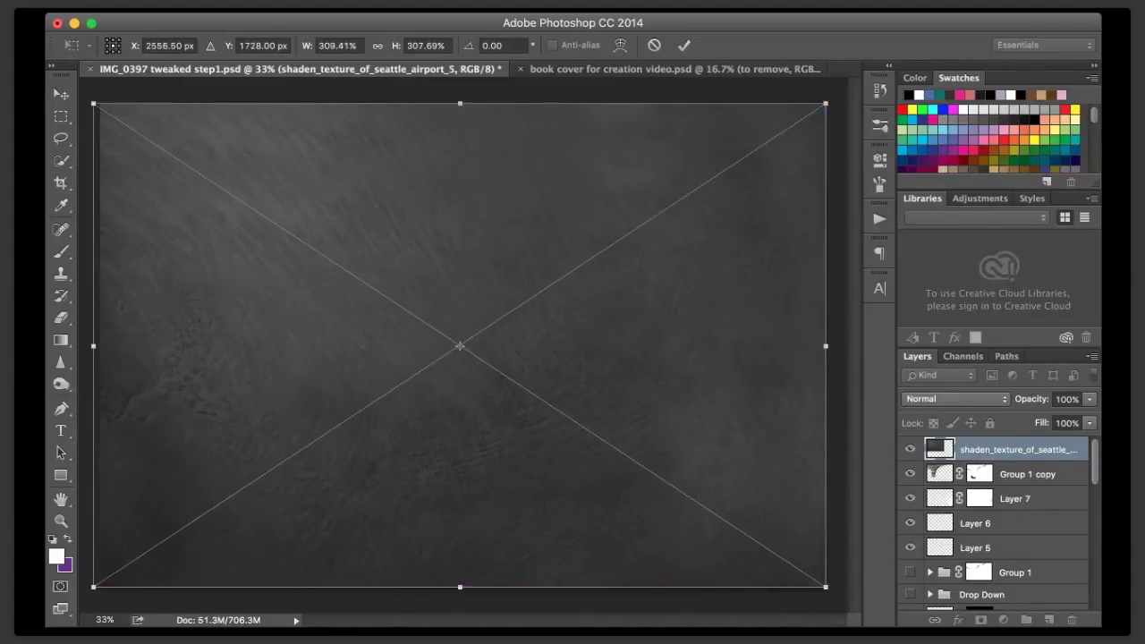
pyautogui.press('Return')
# - Rename the placed texture layer as texture
pyautogui.doubleClick(1018, 450)
pyautogui.write('te')
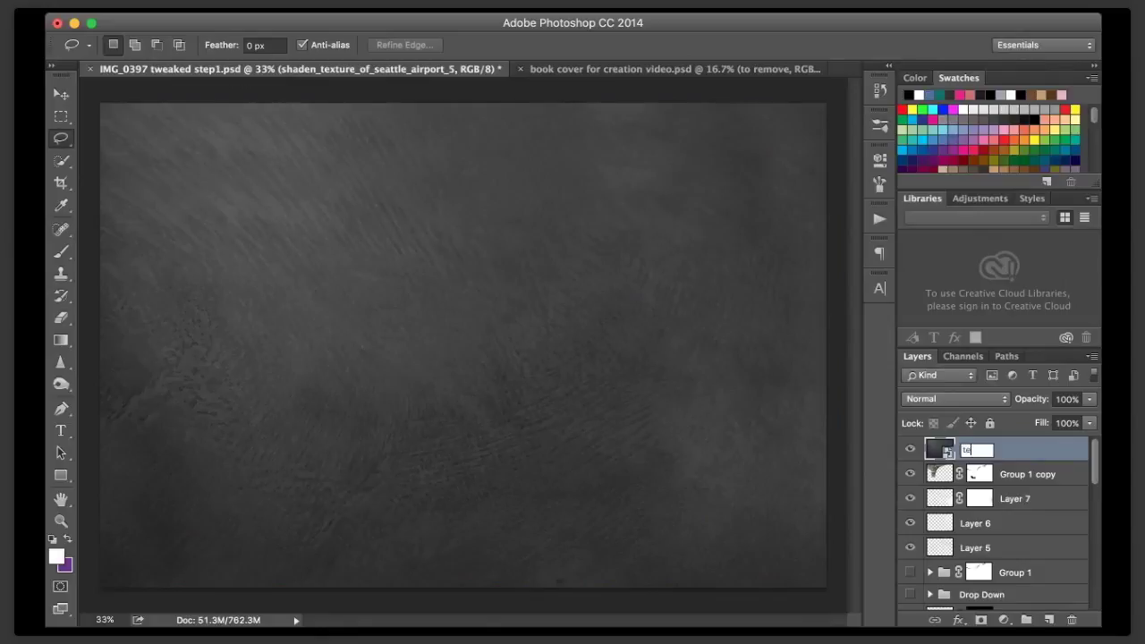
pyautogui.write('xture')
pyautogui.press('Return')
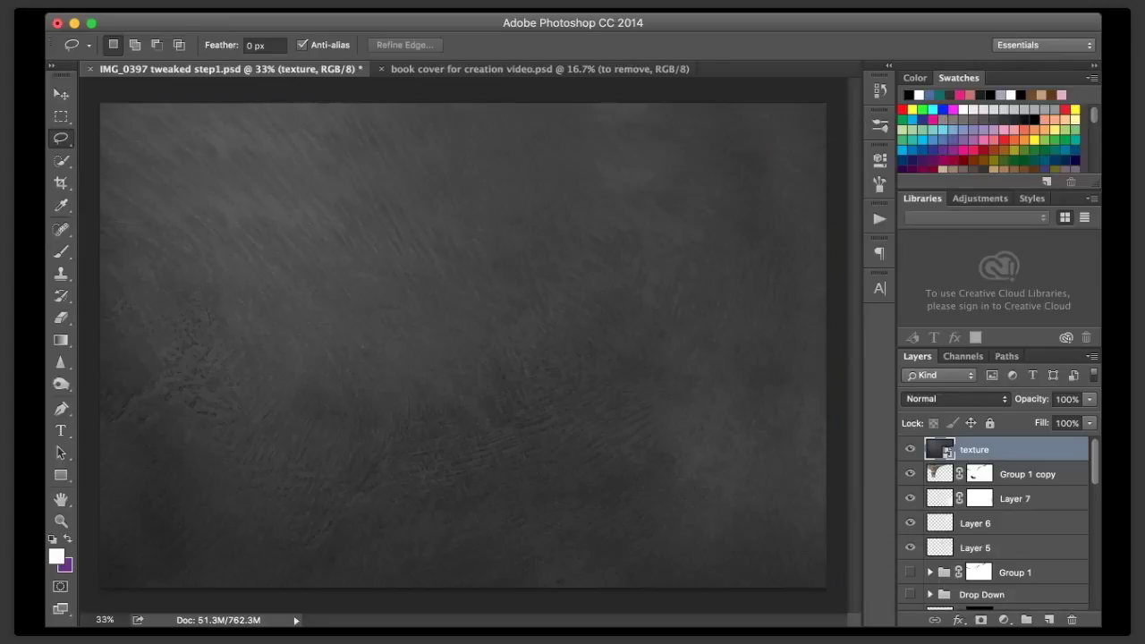
# - Set the texture layer's blend mode to Difference and its opacity to 31%
pyautogui.click(935, 555)
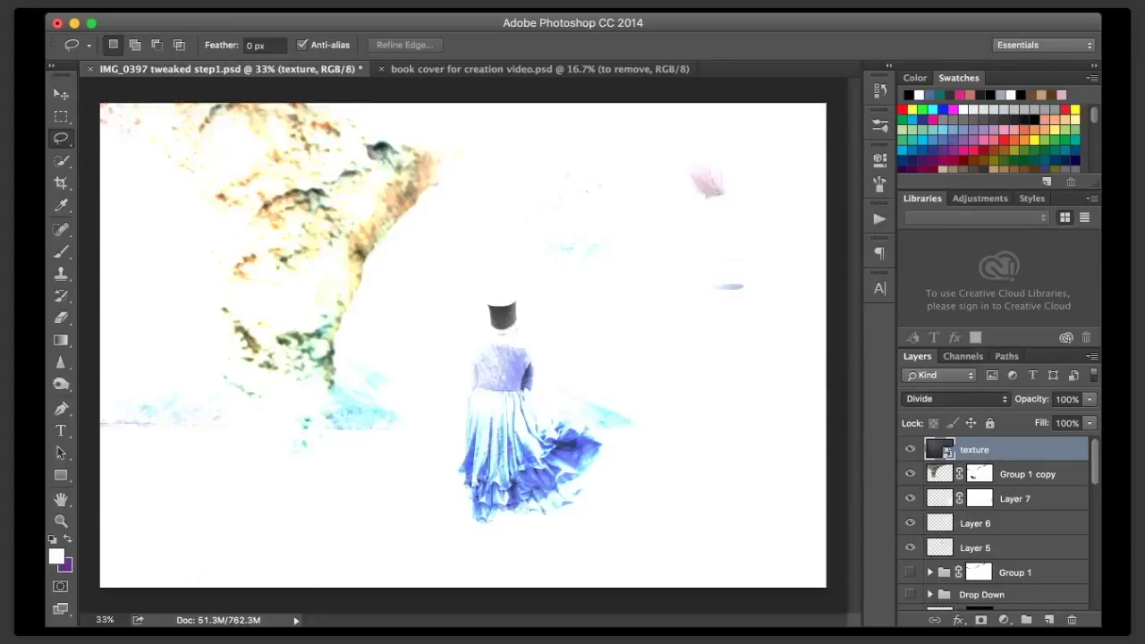
pyautogui.hotkey('shift', '-')
pyautogui.hotkey('shift', '-')
pyautogui.hotkey('shift', '-')
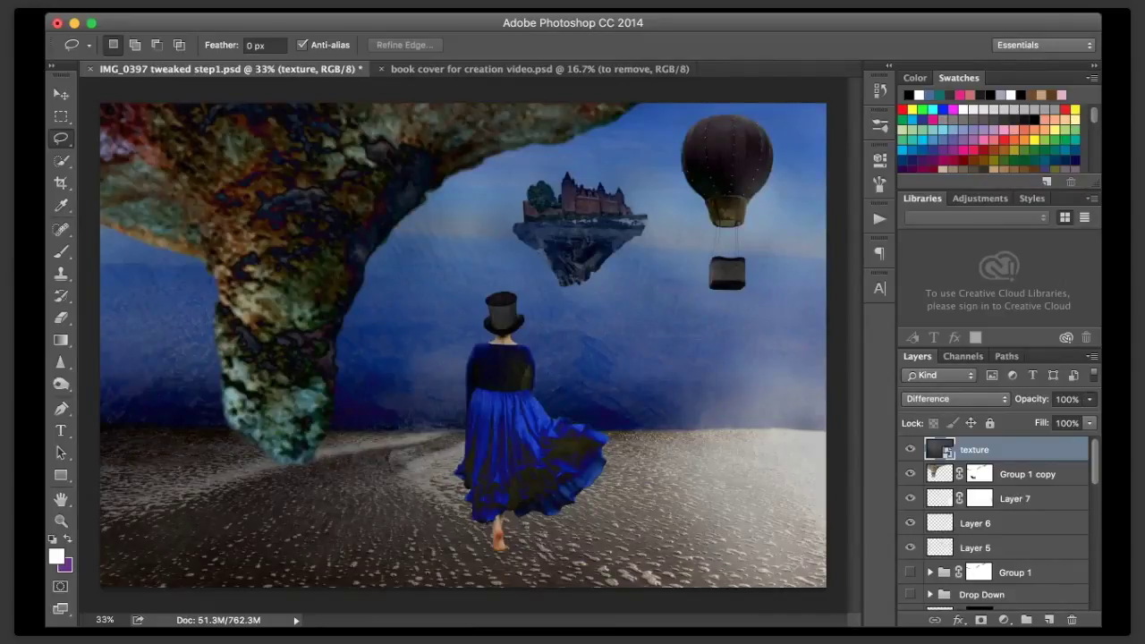
pyautogui.press('6')
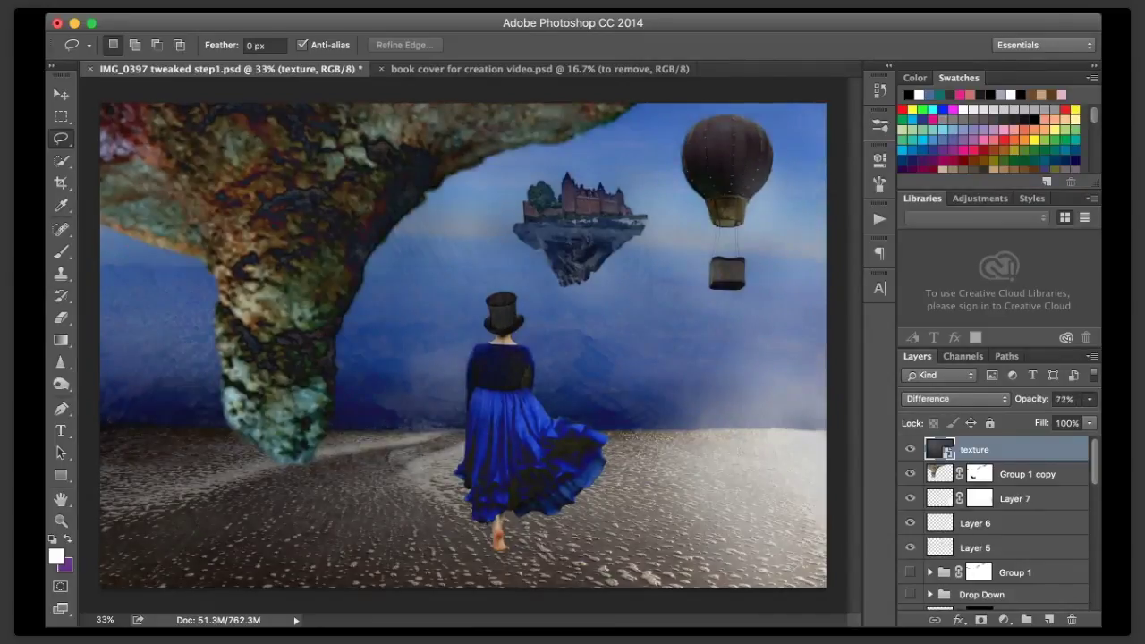
pyautogui.press('4')
pyautogui.press('7')
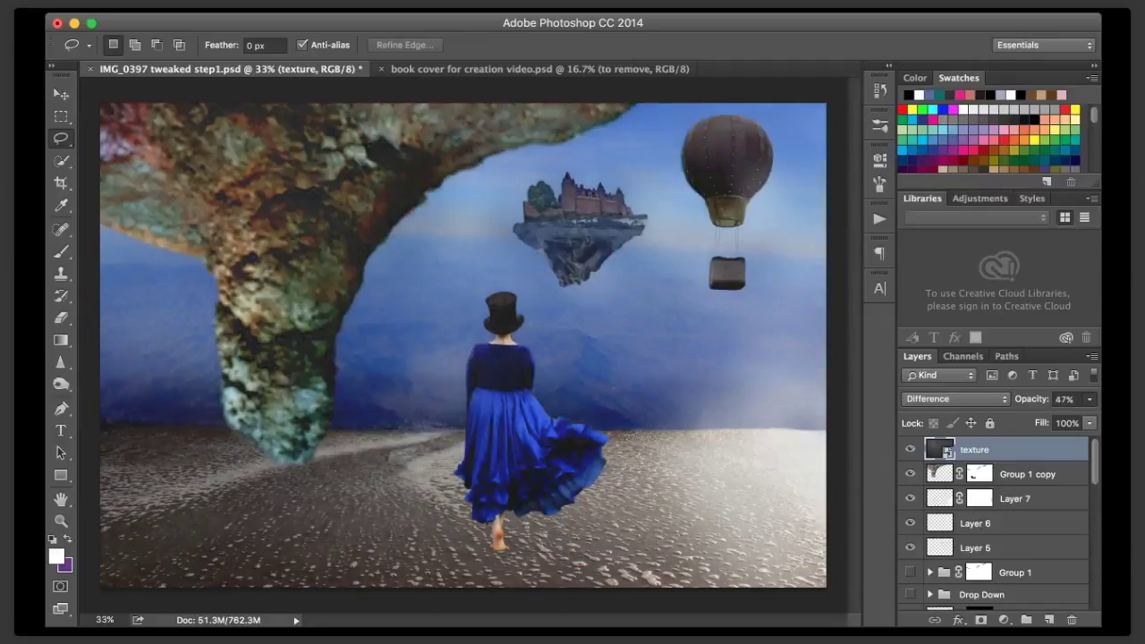
pyautogui.press('3')
pyautogui.press('1')
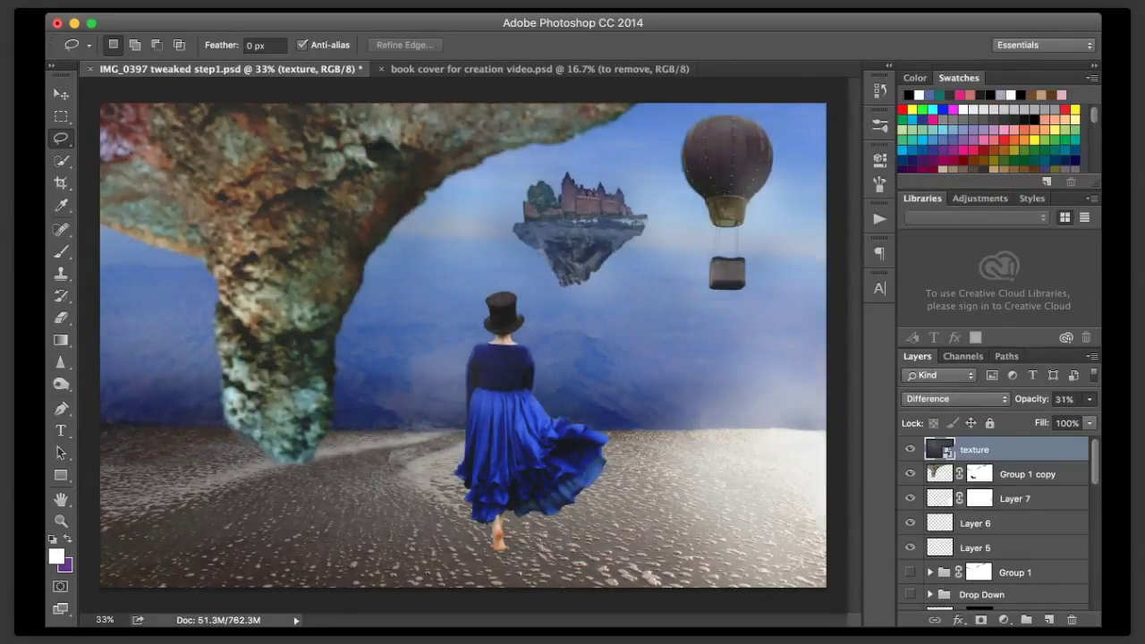
# - Compare the composite with and without the texture layer by toggling its visibility
pyautogui.click(910, 449)
pyautogui.click(909, 449)
pyautogui.click(910, 449)
pyautogui.click(911, 449)
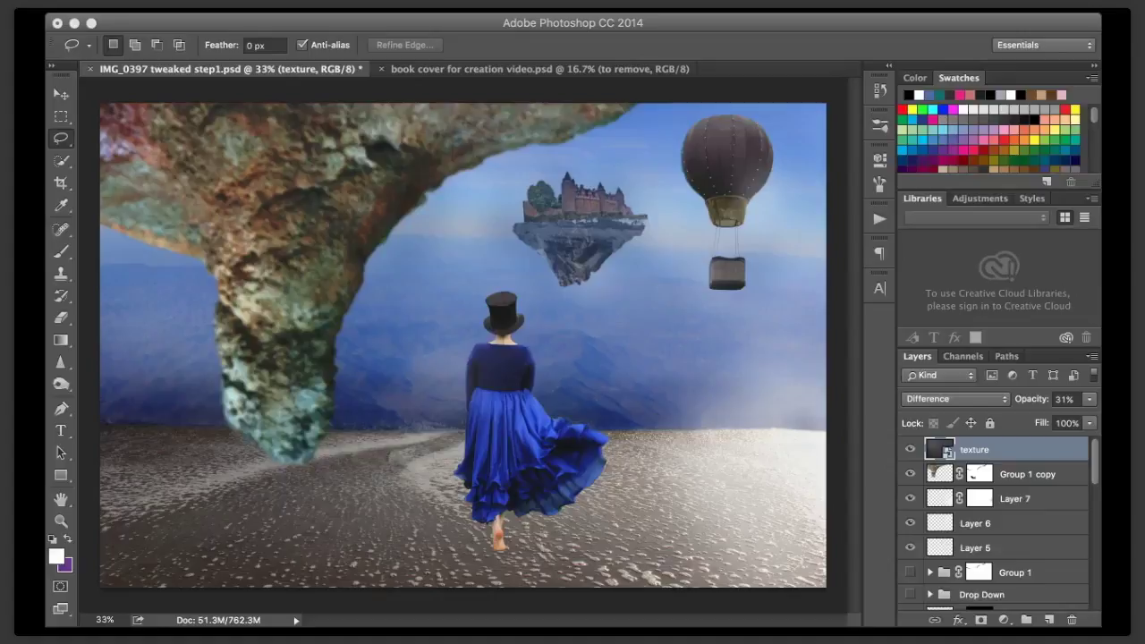
# - Place shaden_texture_of_hana_1 above the texture layer, stretch it to cover the whole canvas and rename its layer as t2
pyautogui.press('super+t')
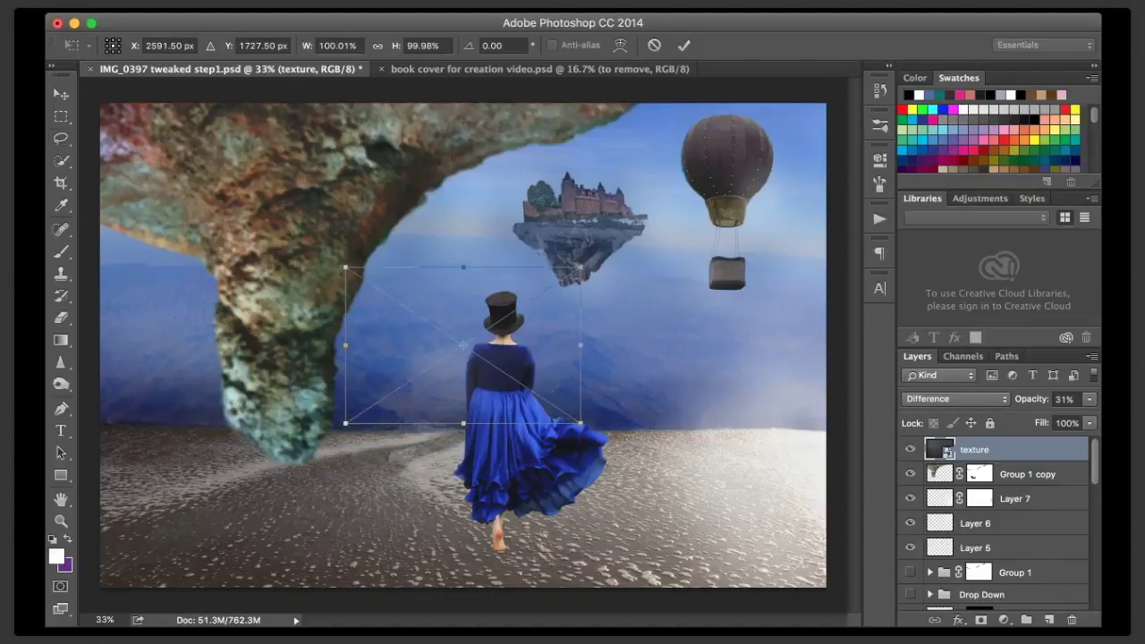
pyautogui.moveTo(345, 268); pyautogui.dragTo(99, 103)
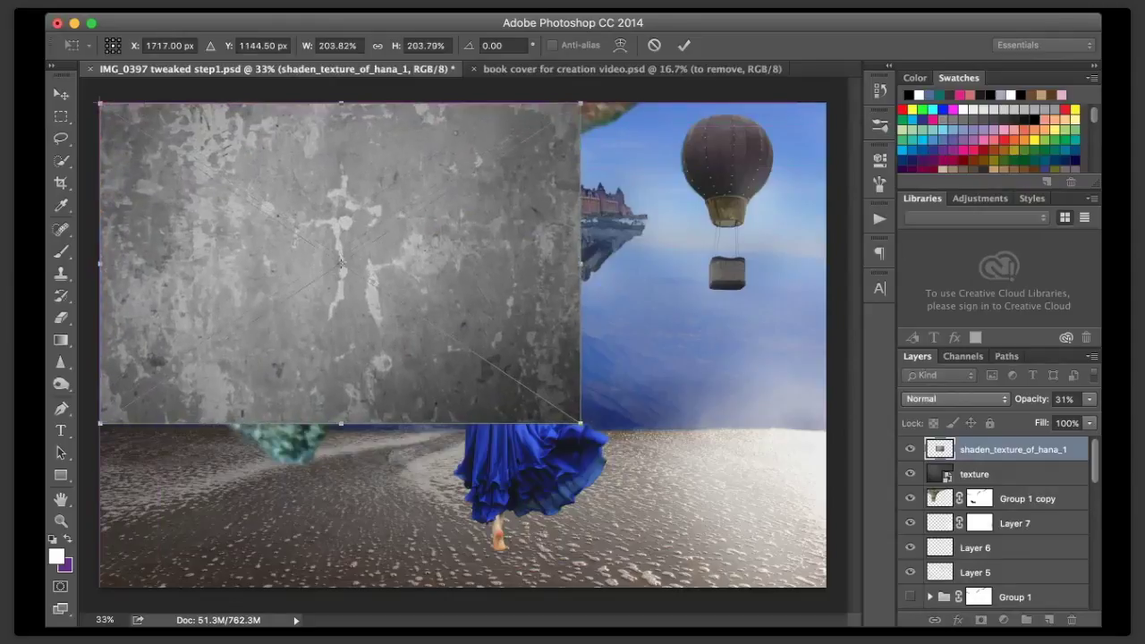
pyautogui.moveTo(581, 424); pyautogui.dragTo(826, 587)
pyautogui.press('Return')
pyautogui.doubleClick(1014, 450)
pyautogui.write('t2')
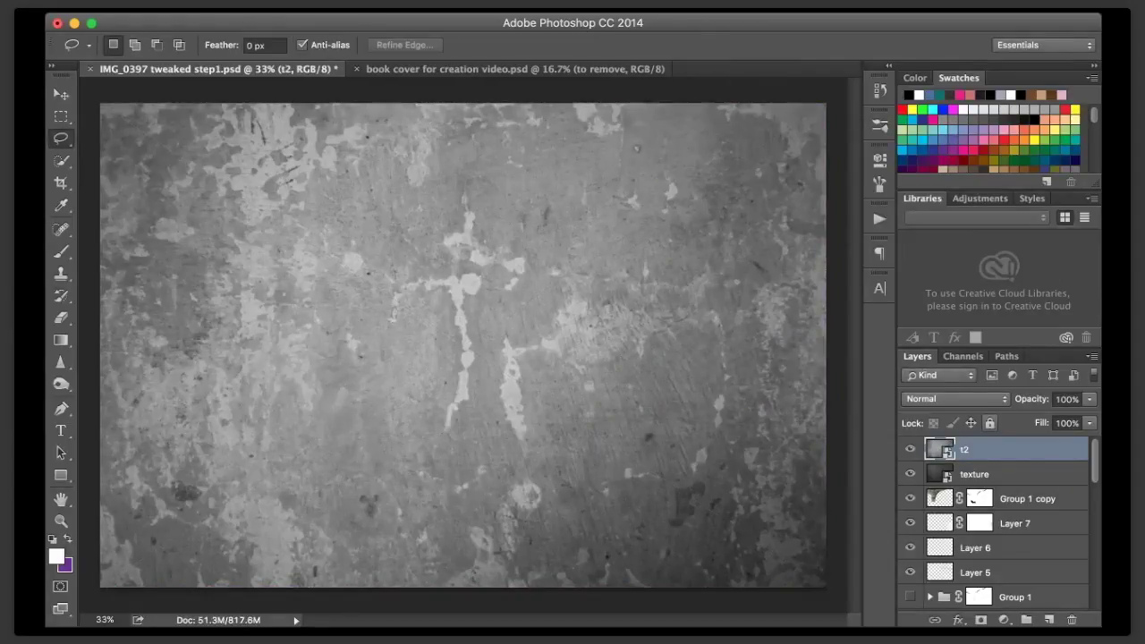
pyautogui.press('Return')
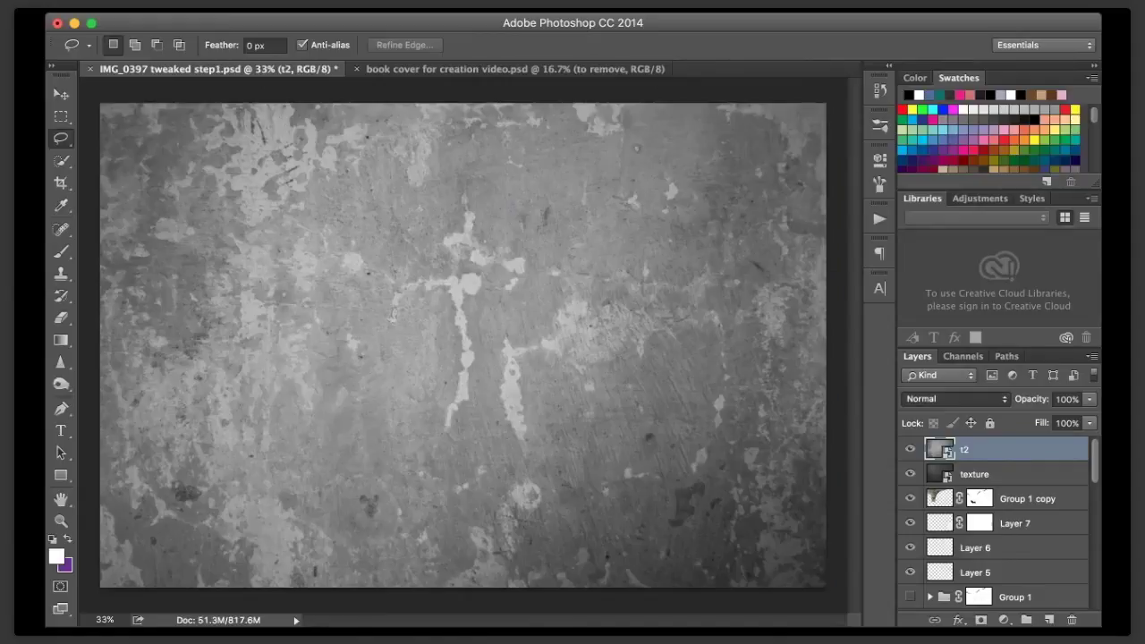
# - Try Soft Light blending on the t2 layer at reduced opacities of 38% and 30%
pyautogui.click(939, 403)
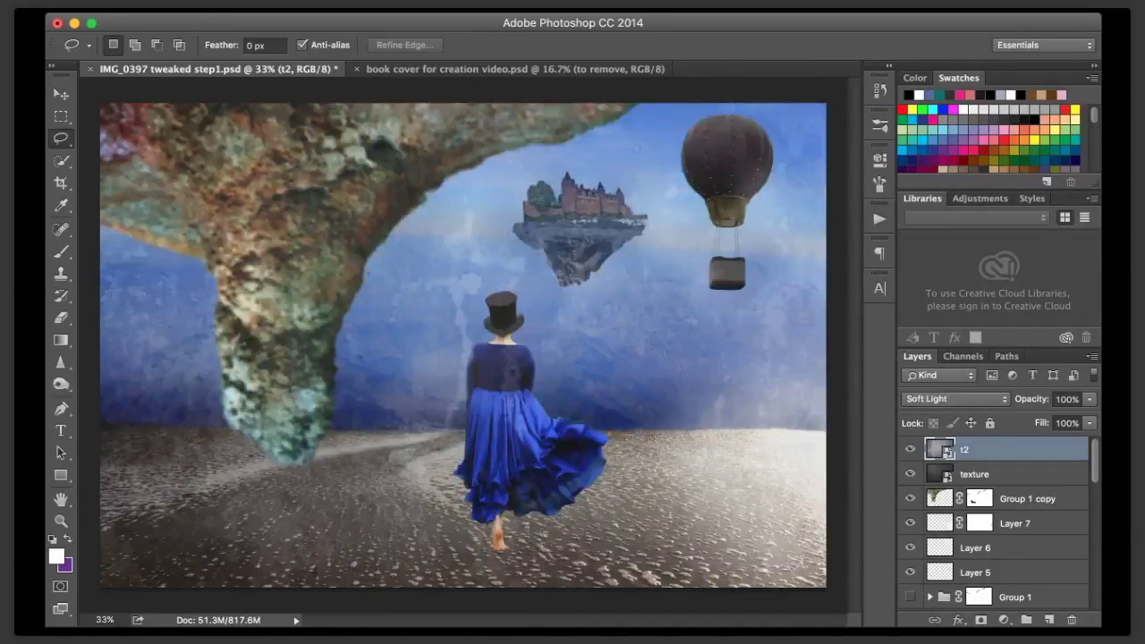
pyautogui.click(1088, 399)
pyautogui.moveTo(1088, 416); pyautogui.dragTo(1033, 417)
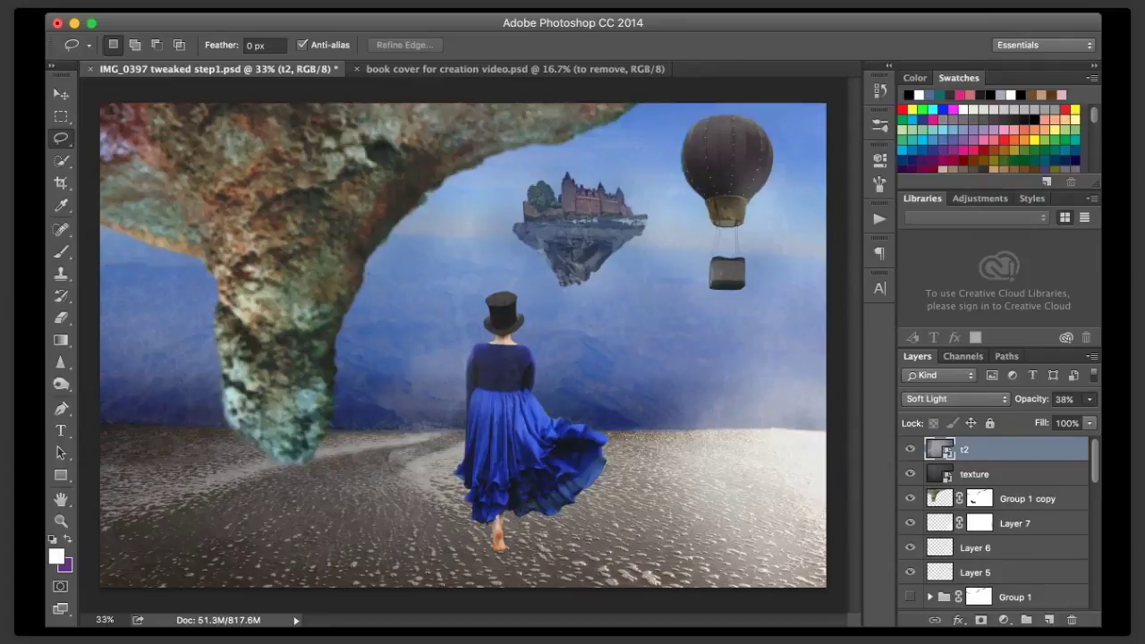
pyautogui.press('2')
pyautogui.press('8')
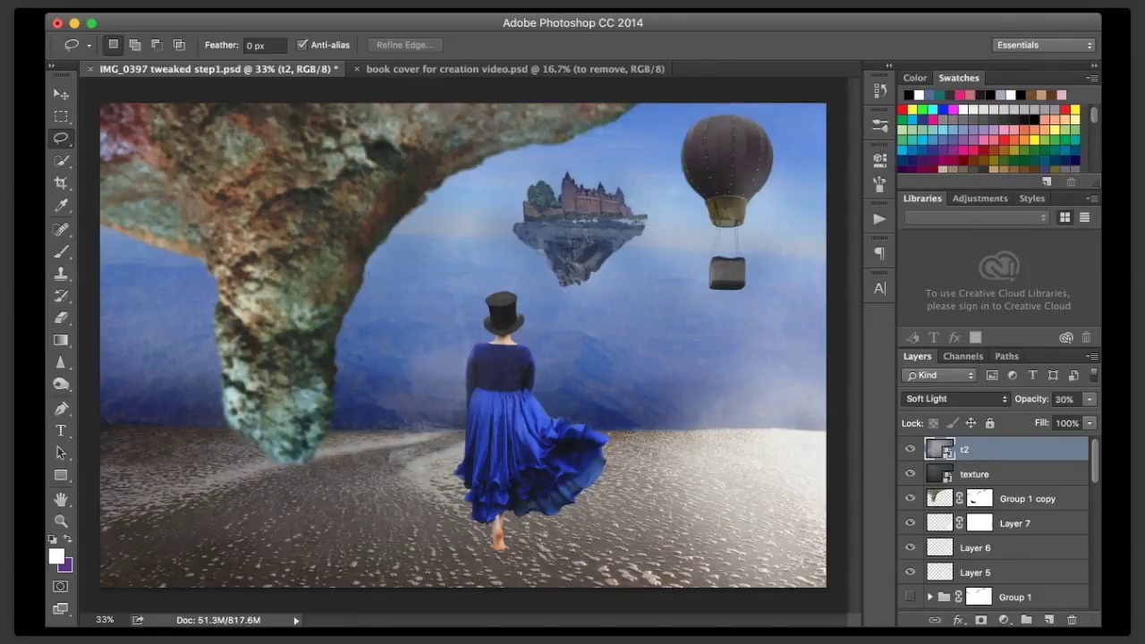
# - Set the t2 layer's blend mode to Difference and its opacity to 15%, and hide the layer
pyautogui.click(934, 507)
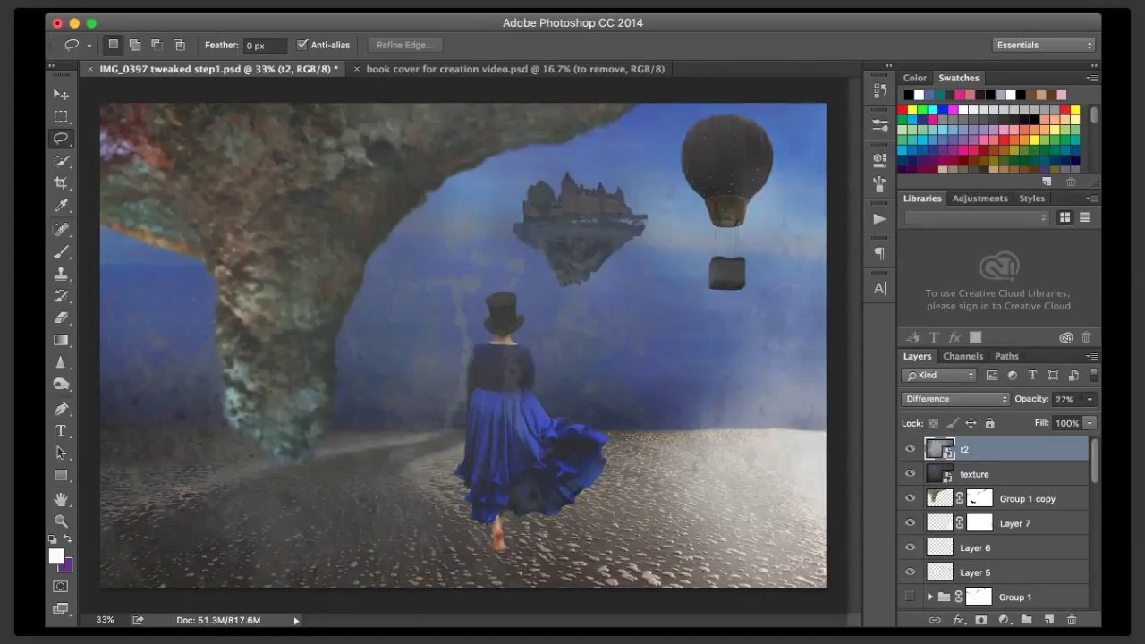
pyautogui.press('0')
pyautogui.press('5')
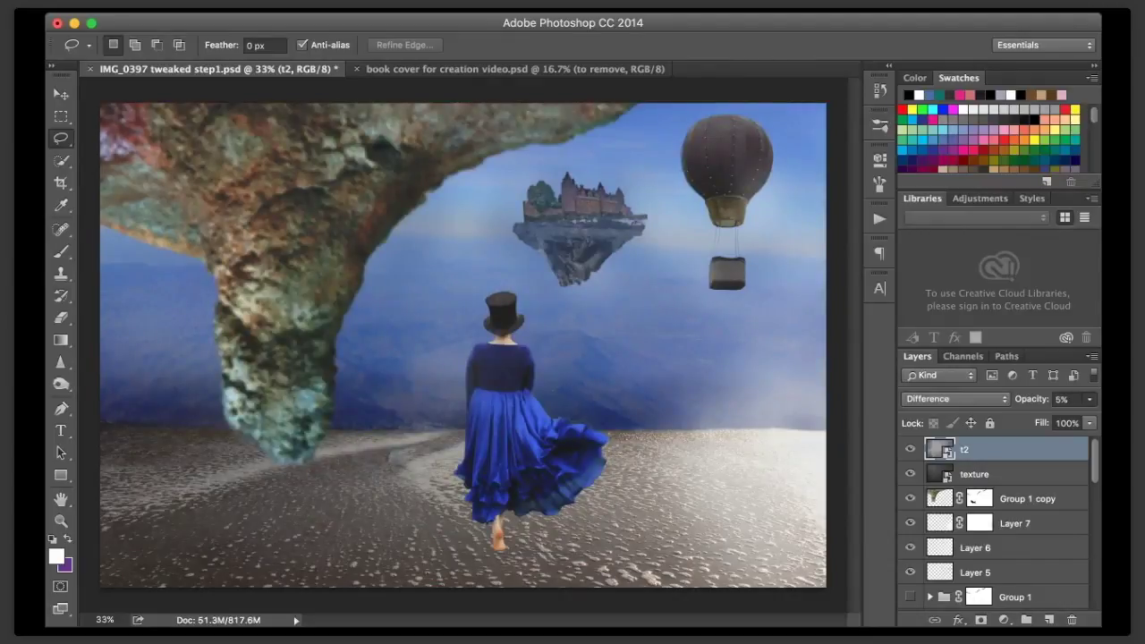
pyautogui.press('1')
pyautogui.press('5')
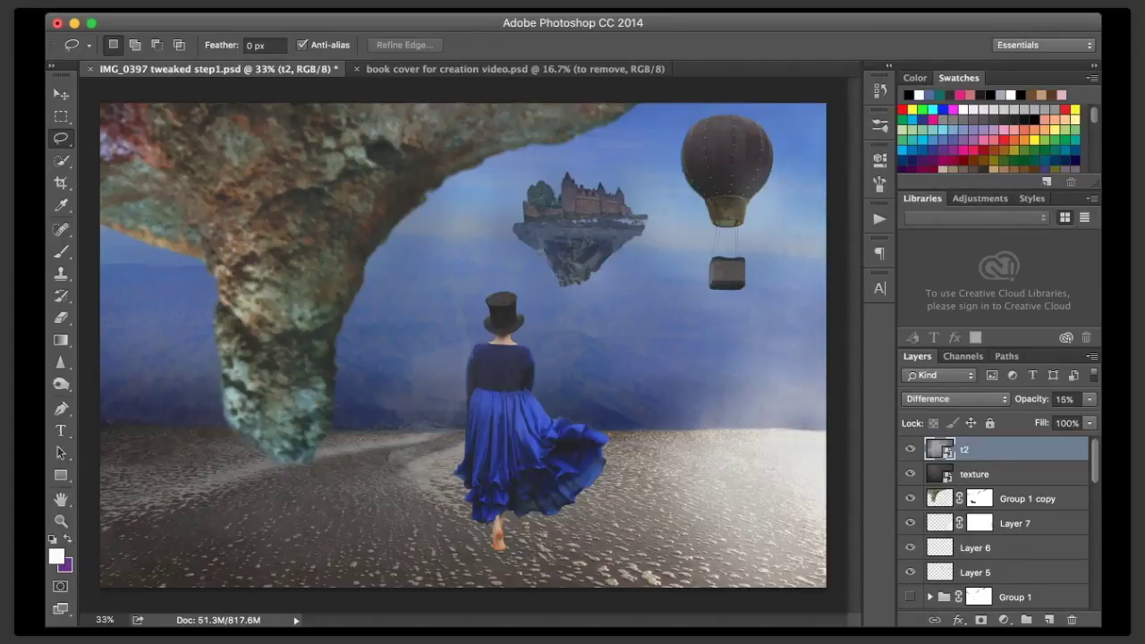
pyautogui.click(911, 449)
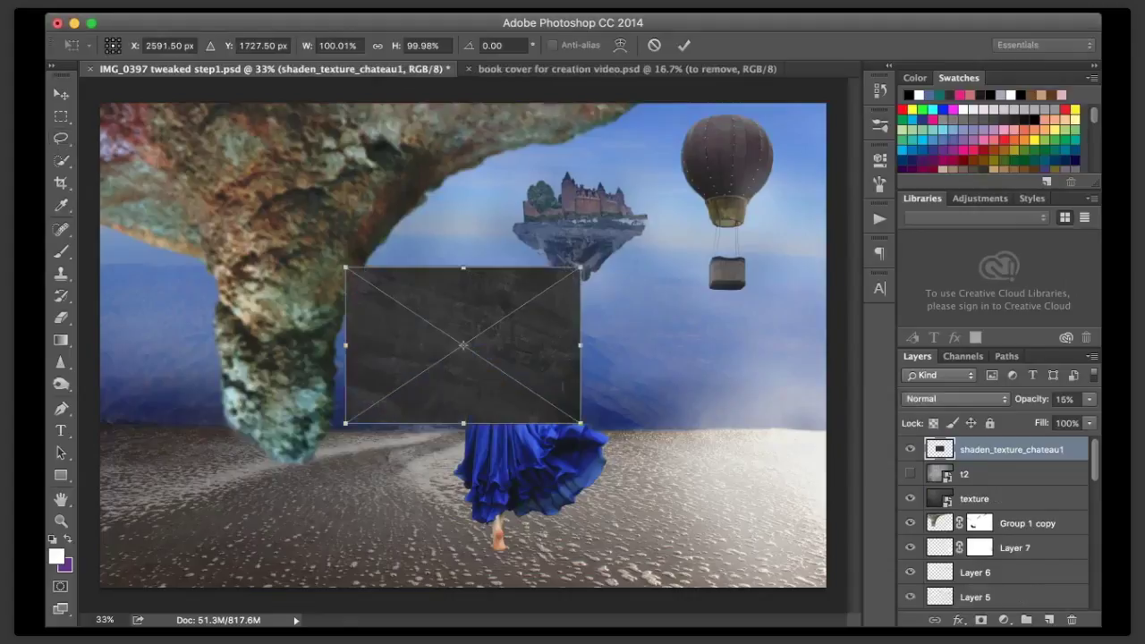
# - Stretch the placed shaden_texture_chateau1 image over the whole canvas and rename its layer as t3
pyautogui.moveTo(345, 268); pyautogui.dragTo(99, 103)
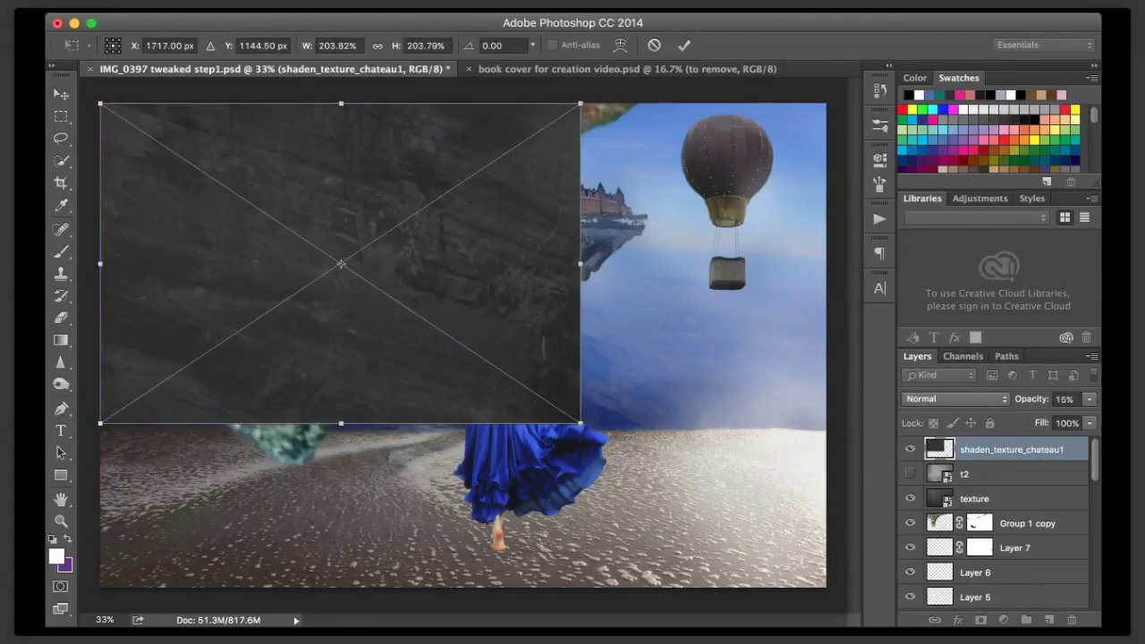
pyautogui.moveTo(581, 423); pyautogui.dragTo(825, 586)
pyautogui.press('Return')
pyautogui.press('l')
pyautogui.doubleClick(1011, 450)
pyautogui.write('t3')
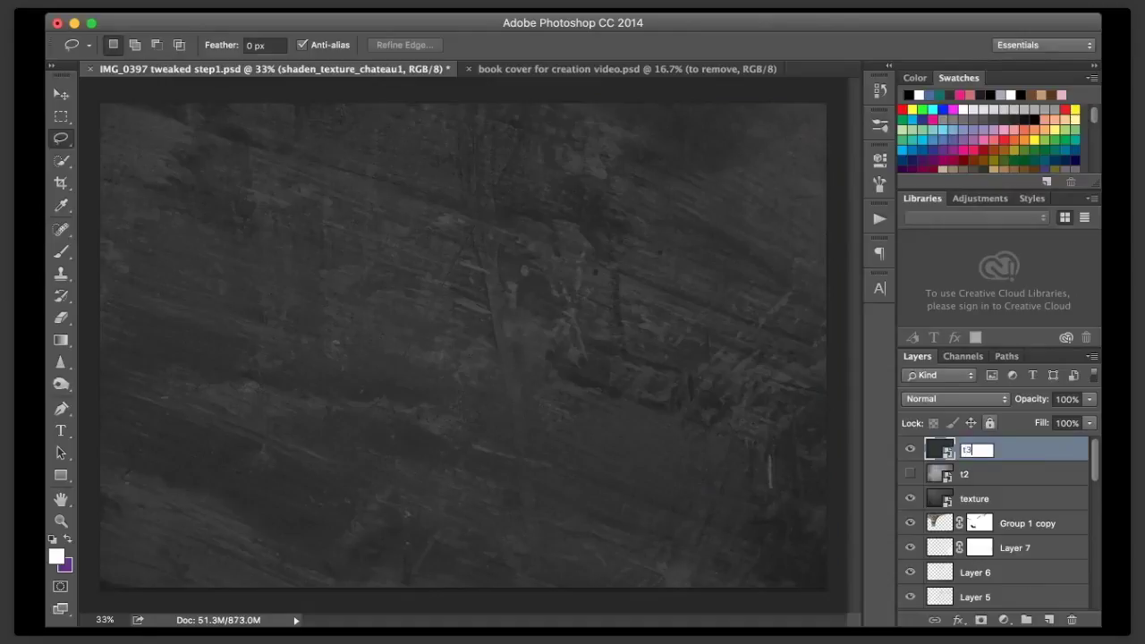
pyautogui.press('Return')
# - Try Screen and Soft Light blending on the t3 layer, with Soft Light at 23% opacity
pyautogui.click(956, 399)
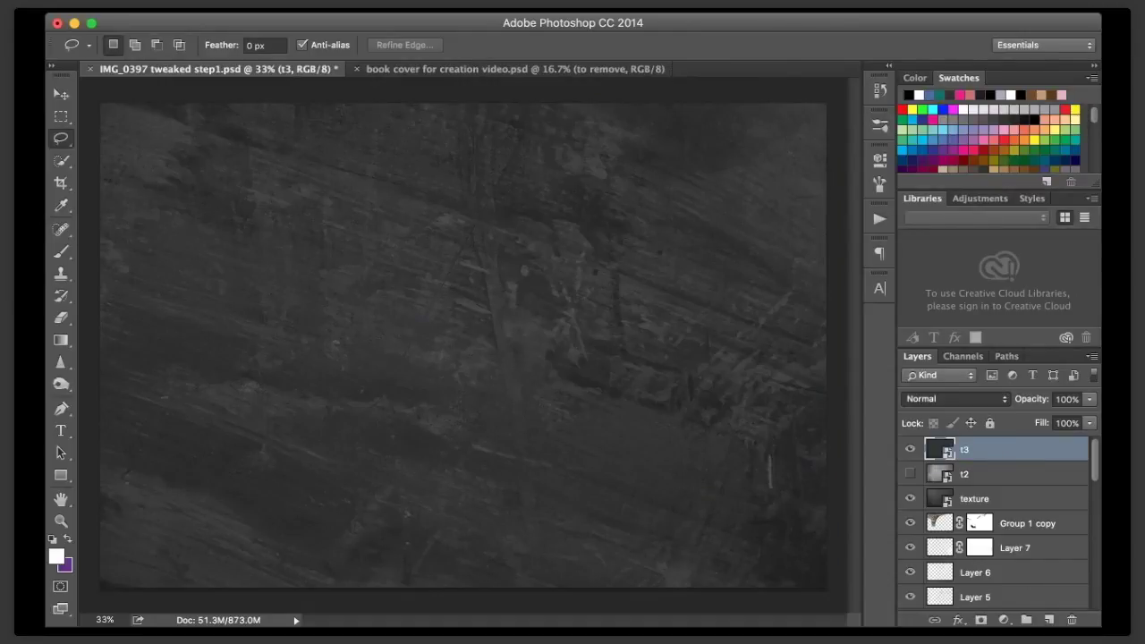
pyautogui.click(931, 539)
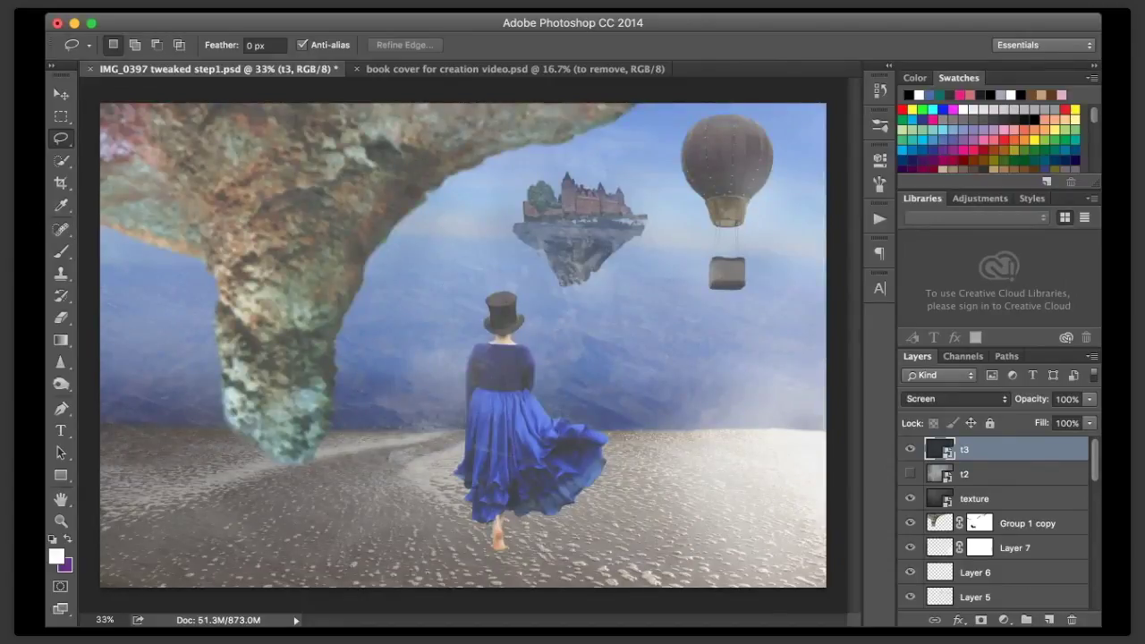
pyautogui.hotkey('shift', 'alt', 'f')
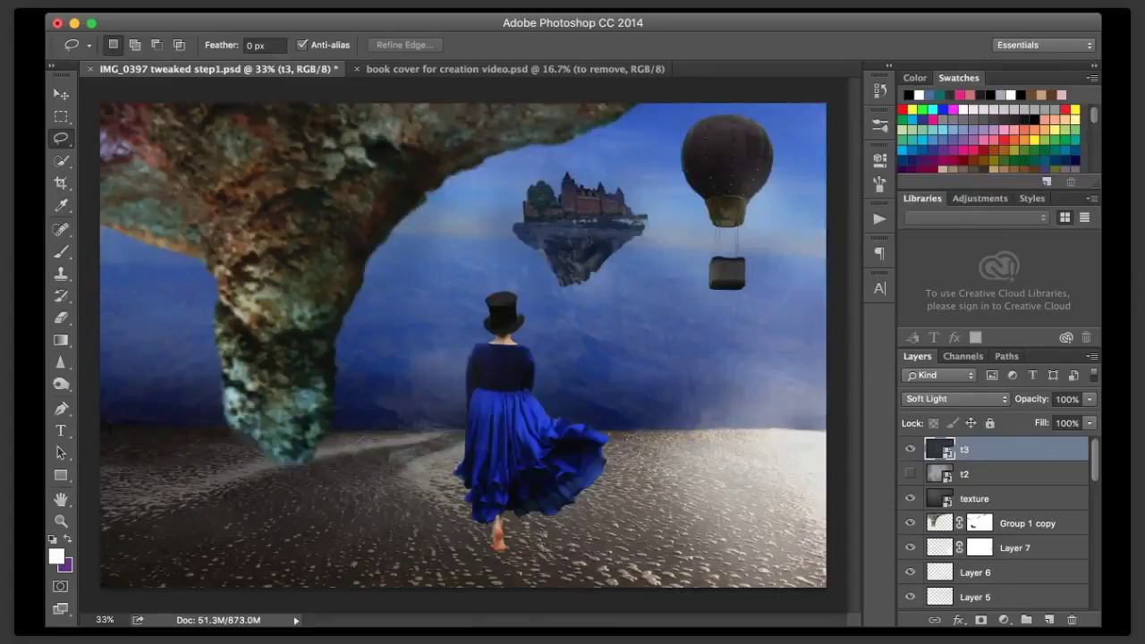
pyautogui.press('2')
pyautogui.press('3')
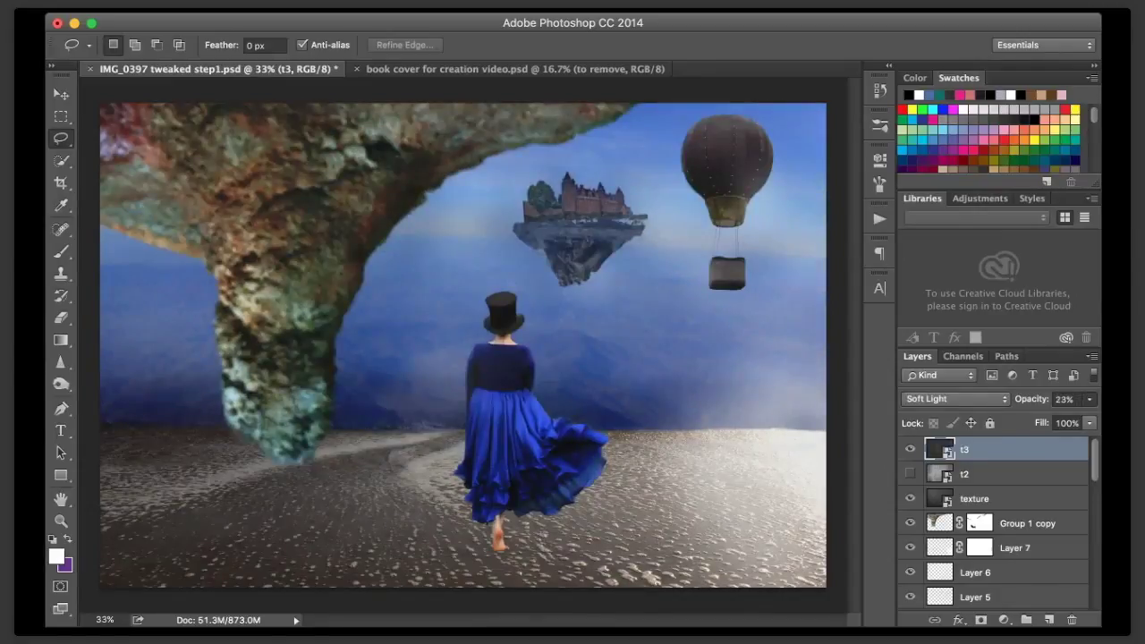
# - Try further opacities for the t3 layer, including 45%, and delete the layer
pyautogui.press('1')
pyautogui.press('4')
pyautogui.press('0')
pyautogui.press('9')
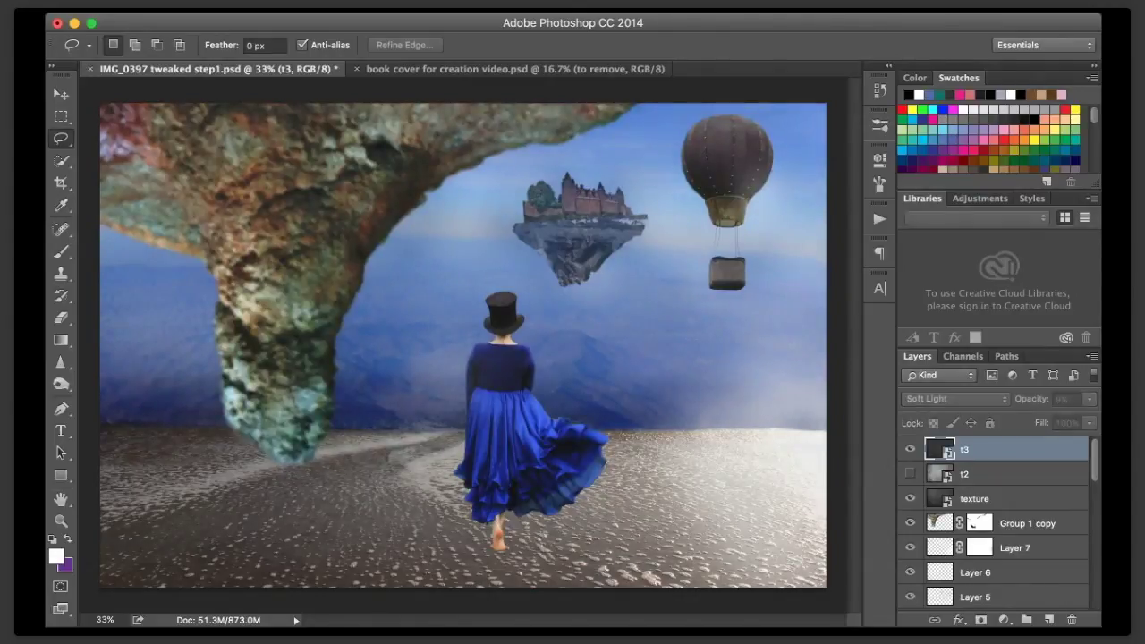
pyautogui.press('4')
pyautogui.press('3')
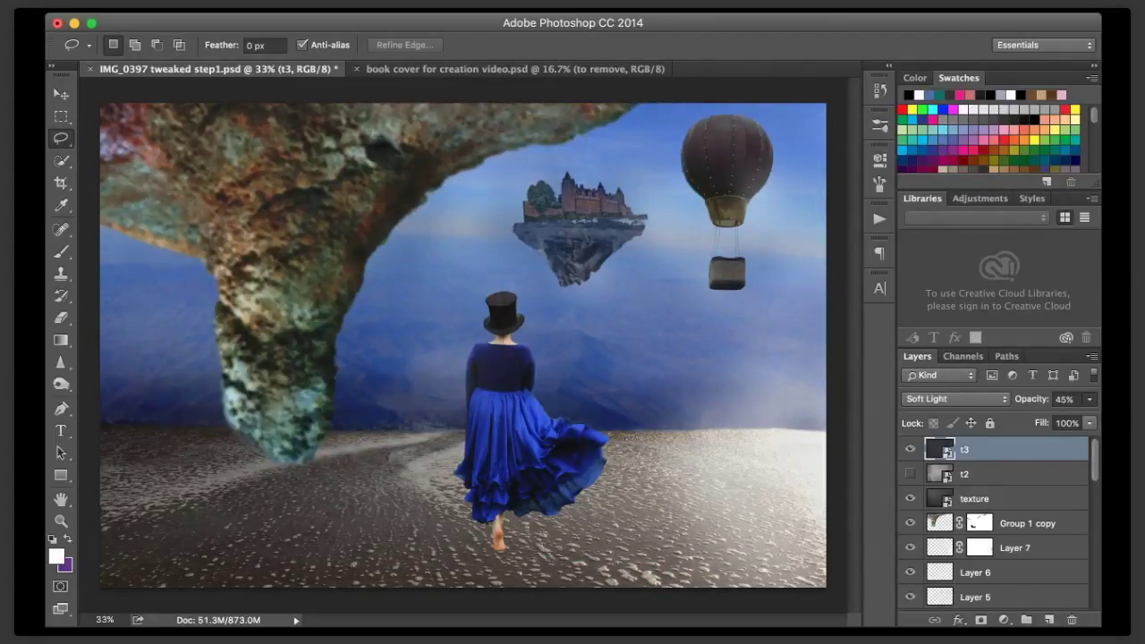
pyautogui.press('5')
pyautogui.press('8')
pyautogui.press('Delete')
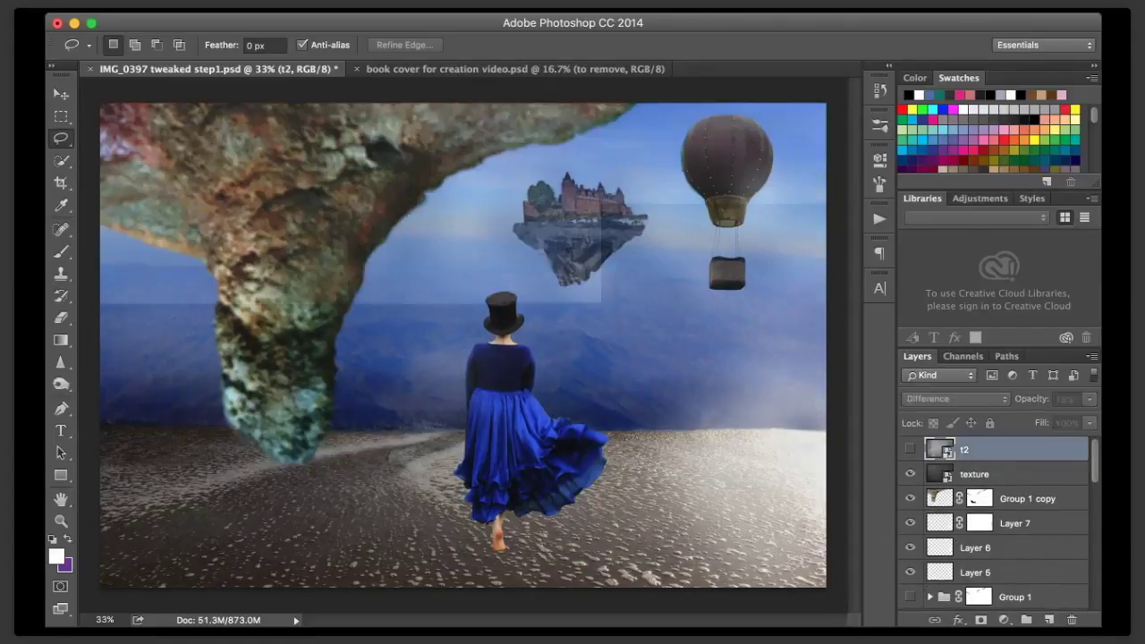
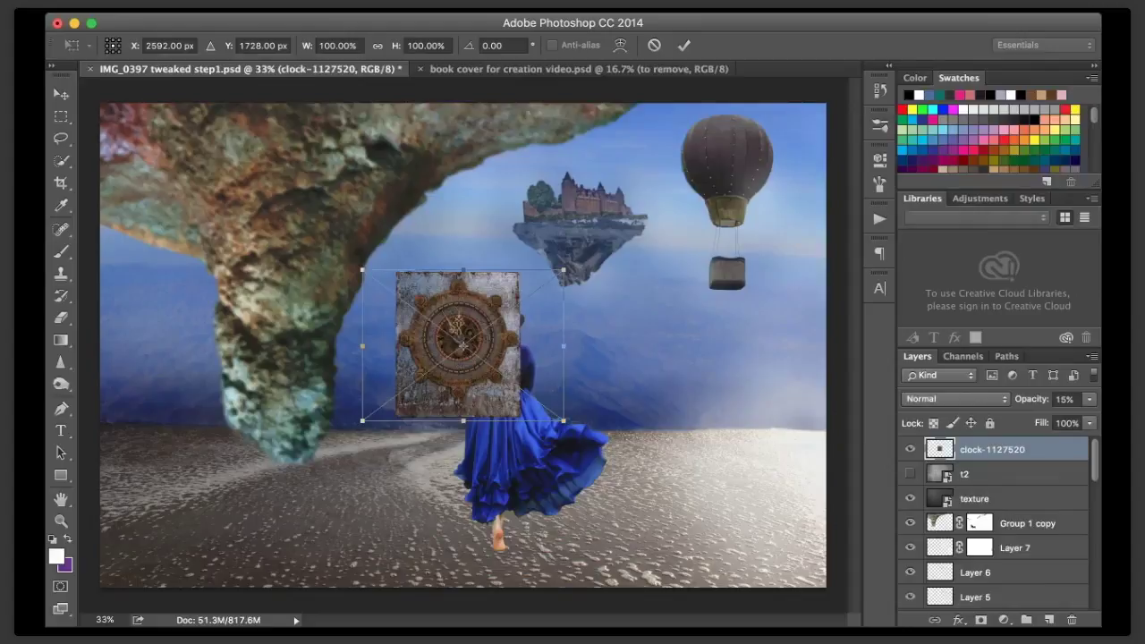
# - Scale the placed clock-1127520 image down to about 31.5% and commit the placement
pyautogui.moveTo(564, 269); pyautogui.dragTo(426, 375)
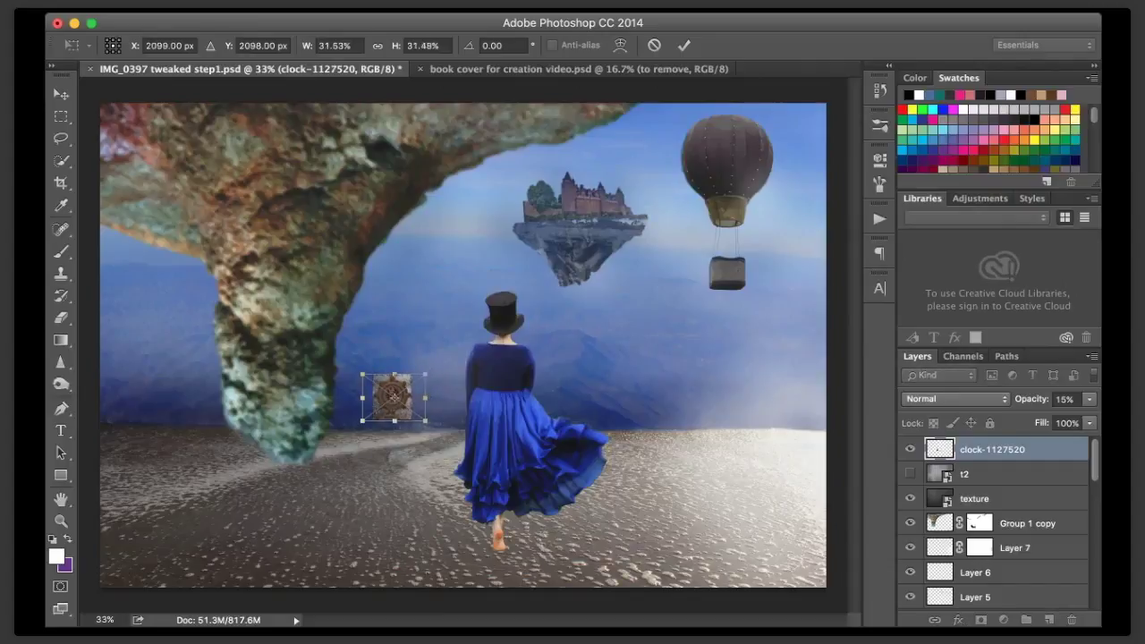
pyautogui.press('Return')
pyautogui.press('l')
# - Move the clock image onto the woman's back and its layer between texture and Group 1 copy
pyautogui.press('v')
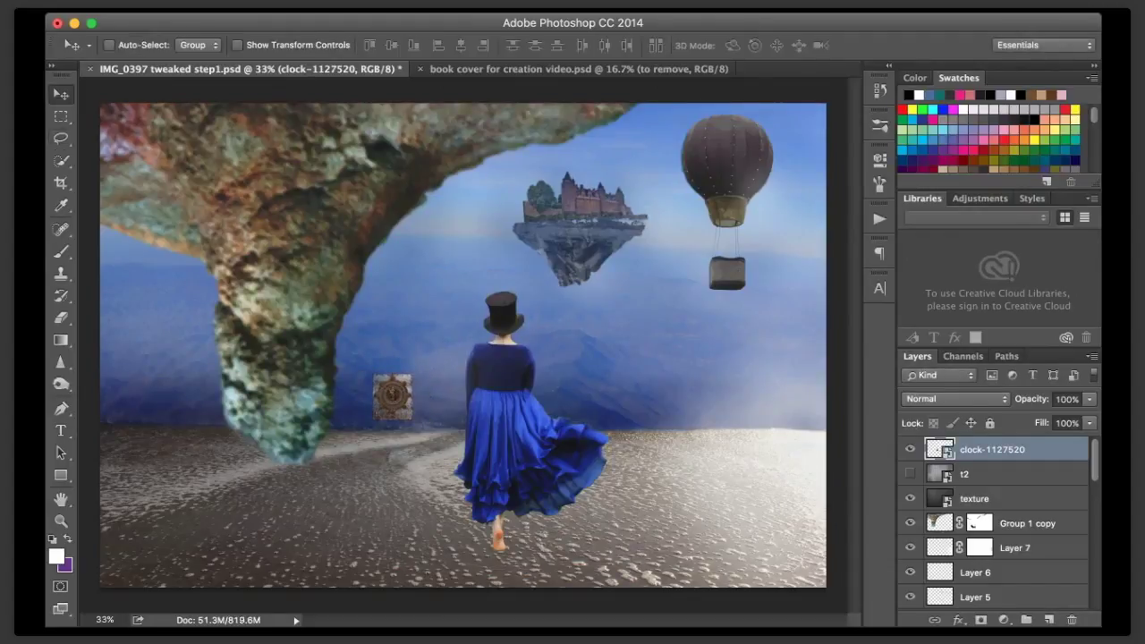
pyautogui.moveTo(512, 367); pyautogui.dragTo(503, 378)
pyautogui.moveTo(993, 450); pyautogui.dragTo(993, 511)
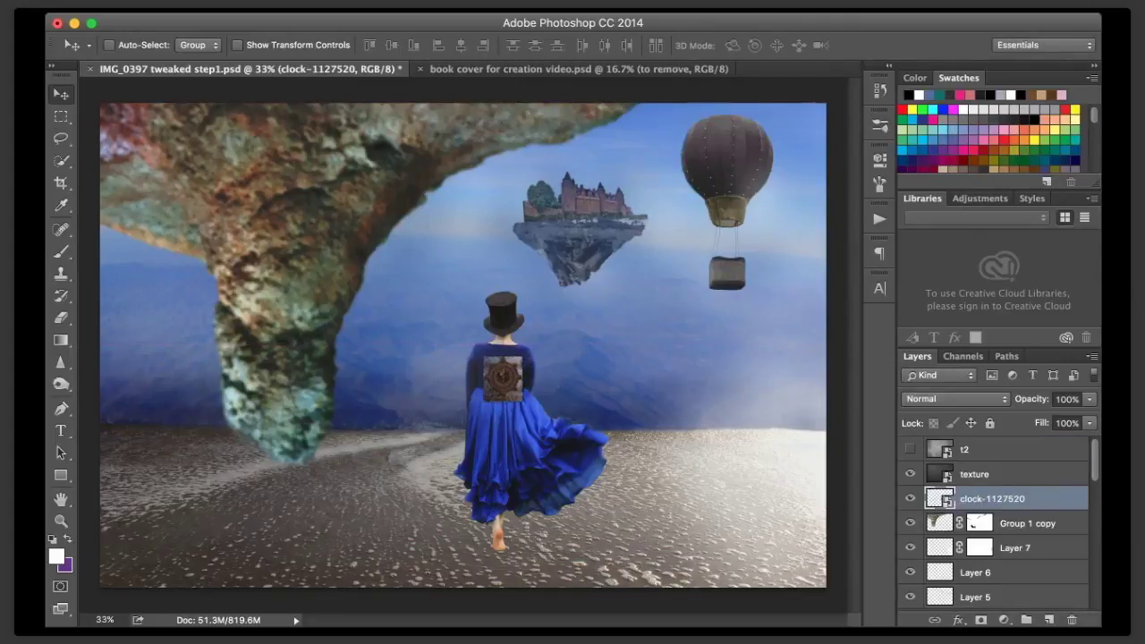
# - Try to isolate the clock on the woman's back with the Quick Selection tool, and clear the selection
pyautogui.click(105, 620)
pyautogui.write('140')
pyautogui.press('Return')
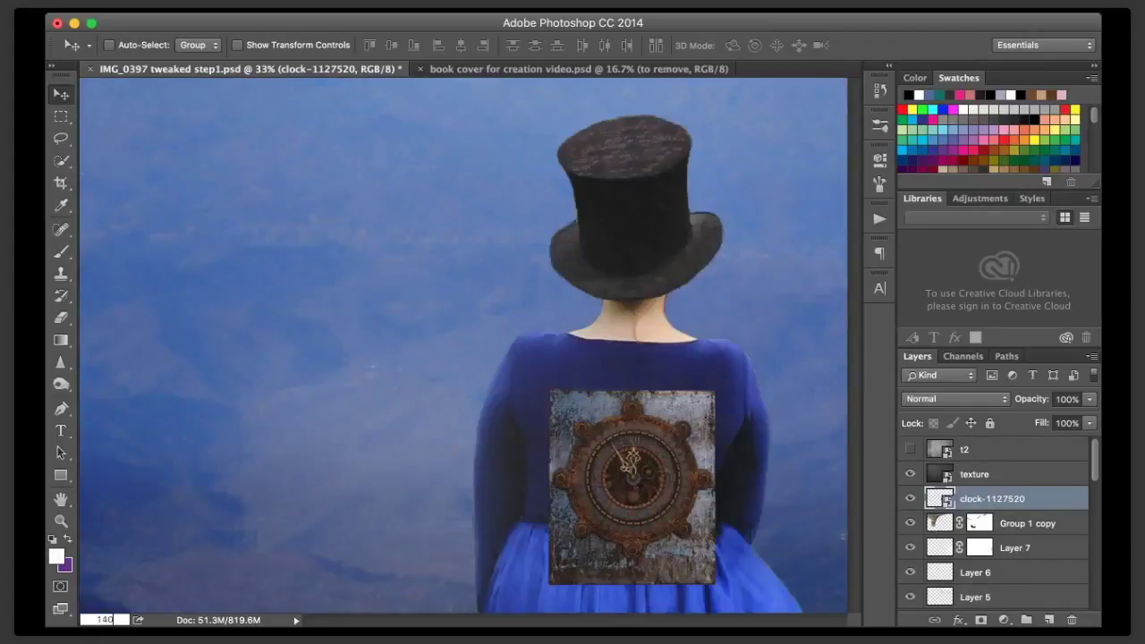
pyautogui.scroll(-5, 463, 345)
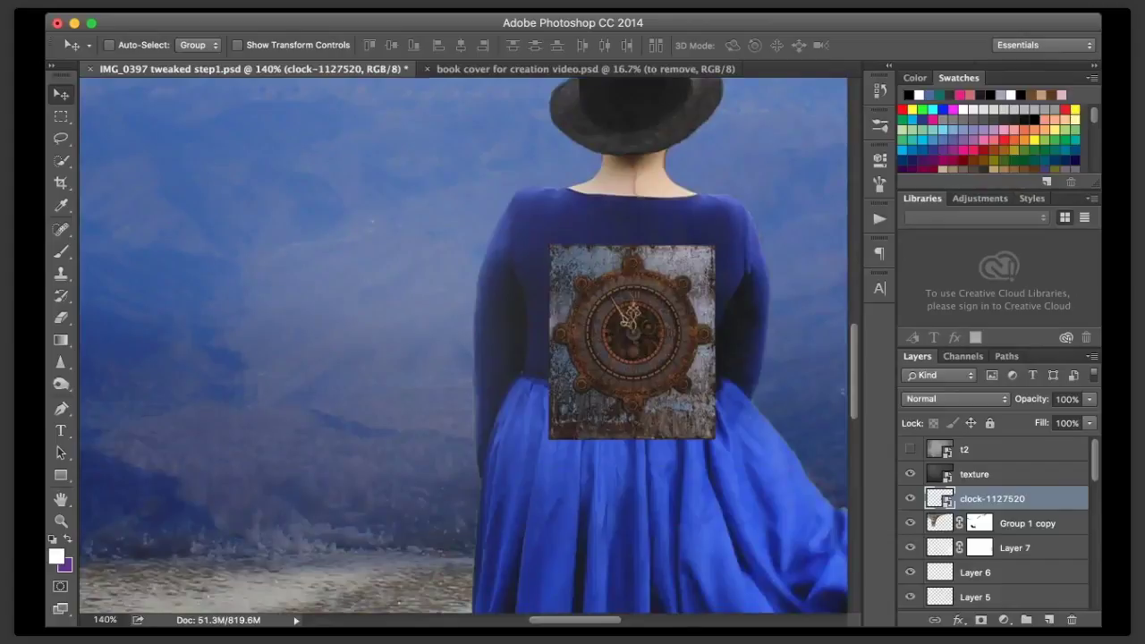
pyautogui.hscroll(5, 463, 345)
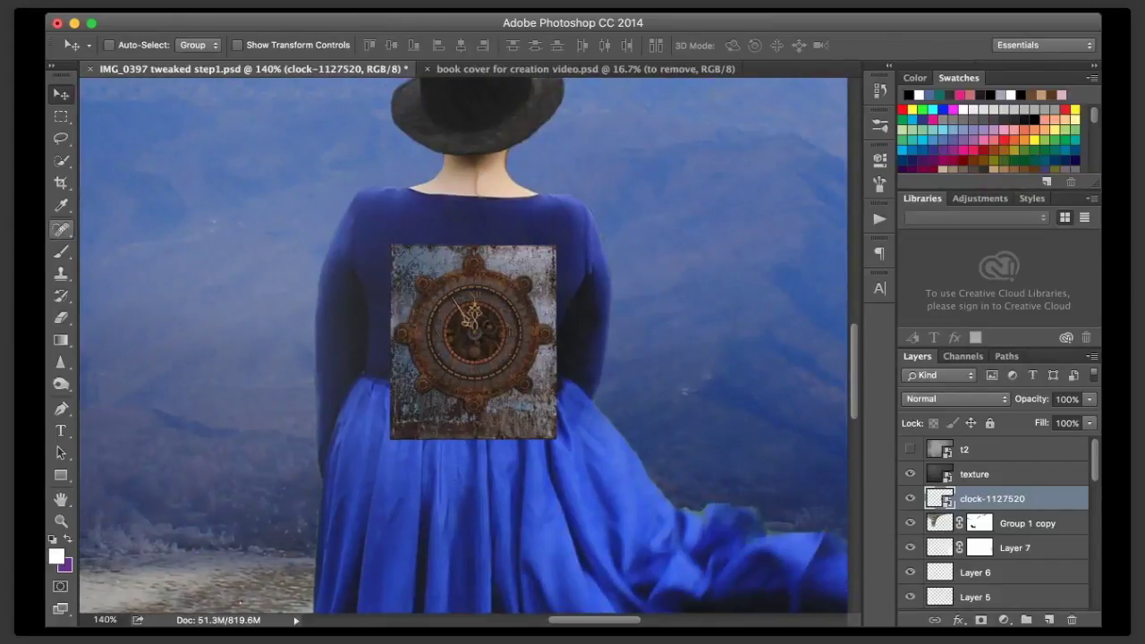
pyautogui.click(60, 161)
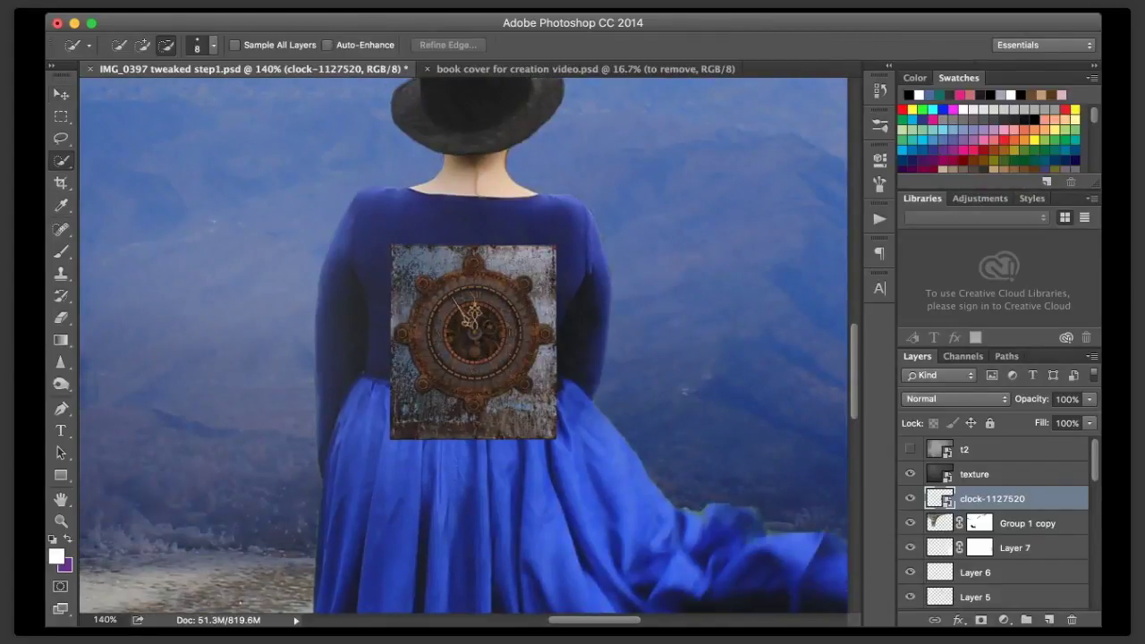
pyautogui.moveTo(472, 272); pyautogui.dragTo(480, 274)
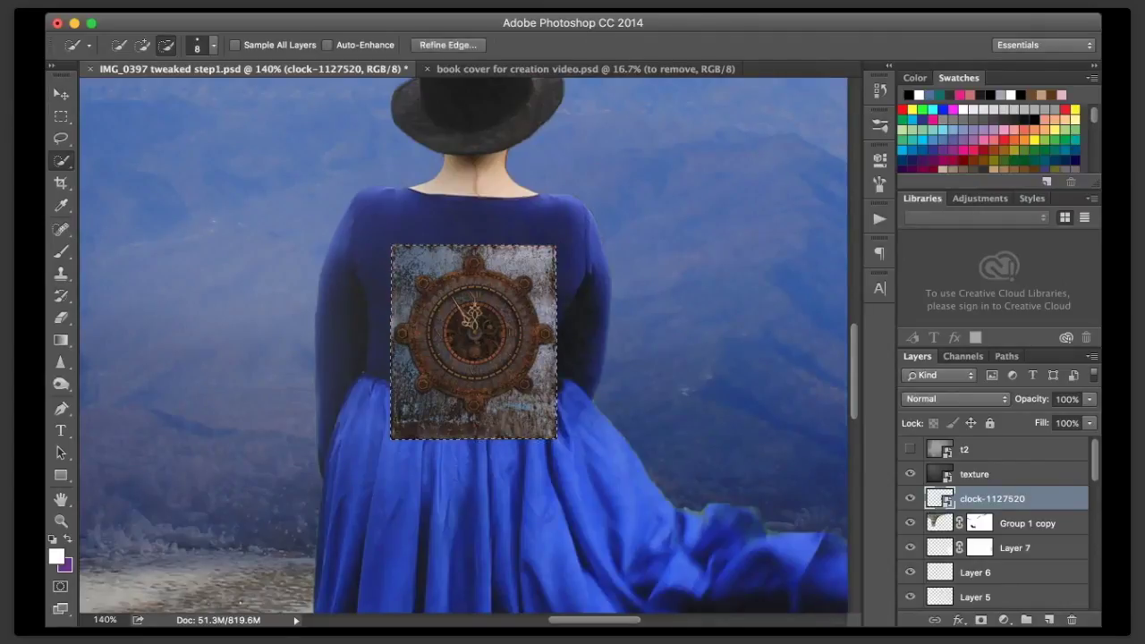
pyautogui.press('l')
pyautogui.hotkey('ctrl', 'd')
# - Try to quick-select the rectangular background around the round clock, and clear the selection
pyautogui.press('w')
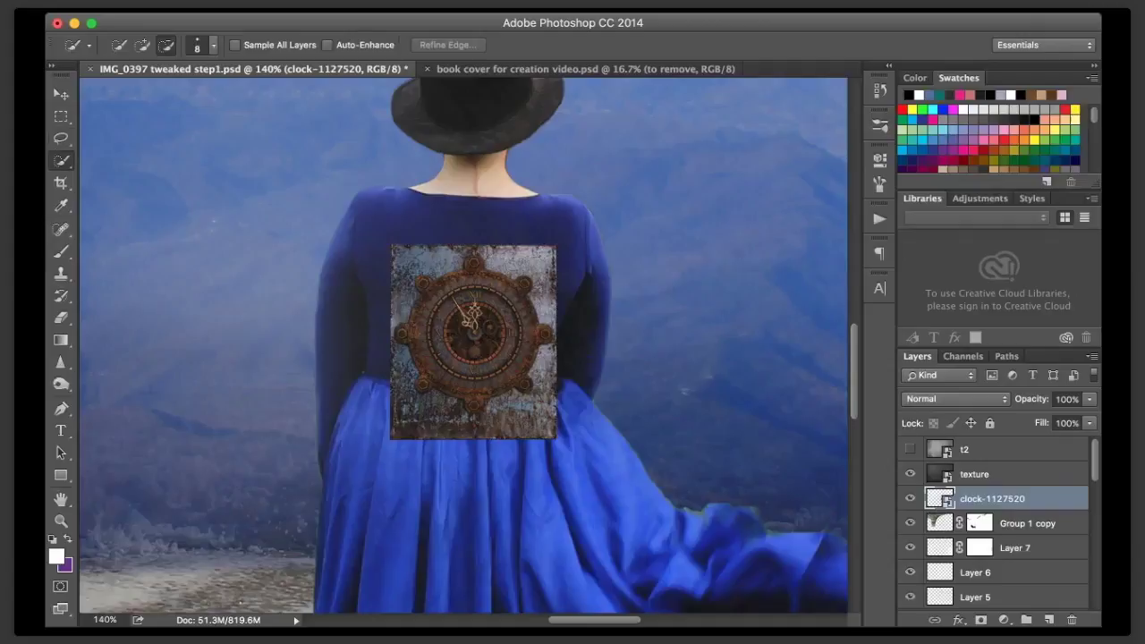
pyautogui.moveTo(413, 259)
pyautogui.mouseDown()
pyautogui.moveTo(403, 306)
pyautogui.moveTo(447, 357)
pyautogui.moveTo(544, 424)
pyautogui.mouseUp()
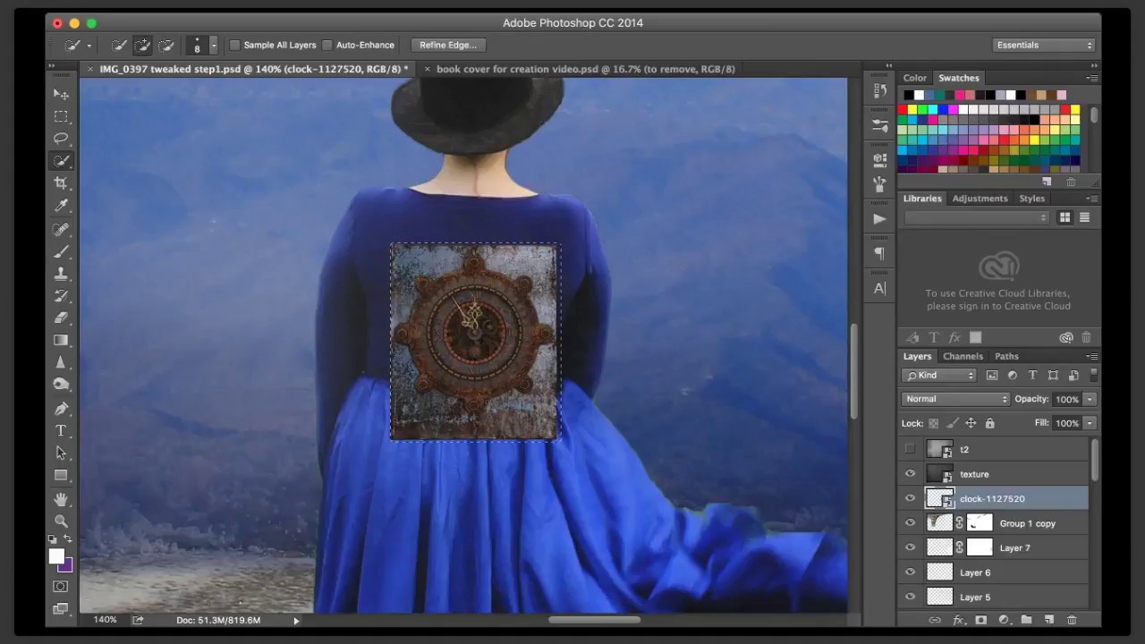
pyautogui.press('l')
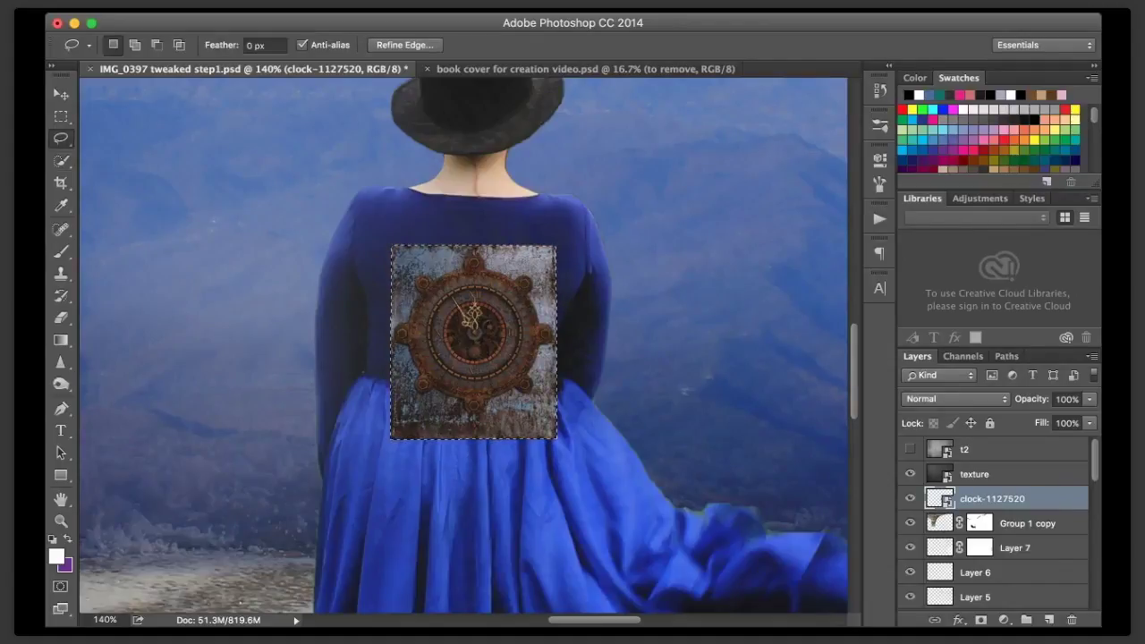
pyautogui.hotkey('ctrl', 'd')
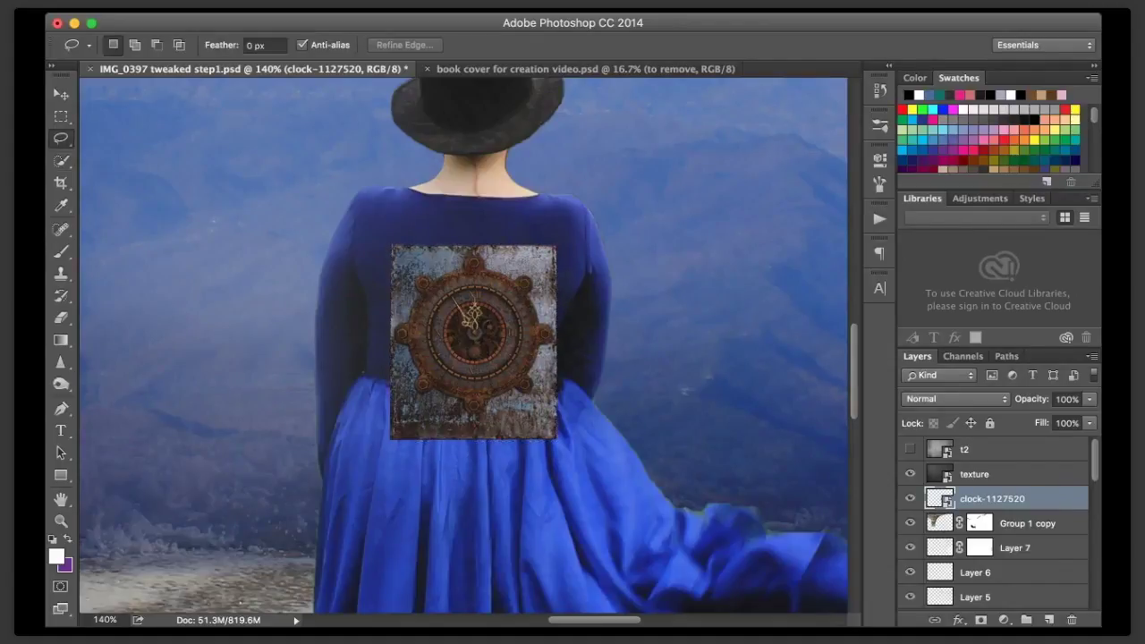
# - Add a layer mask to the clock-1127520 layer and paint out background along the clock's lower-right edge with a 7 px black brush at 100% opacity
pyautogui.click(981, 619)
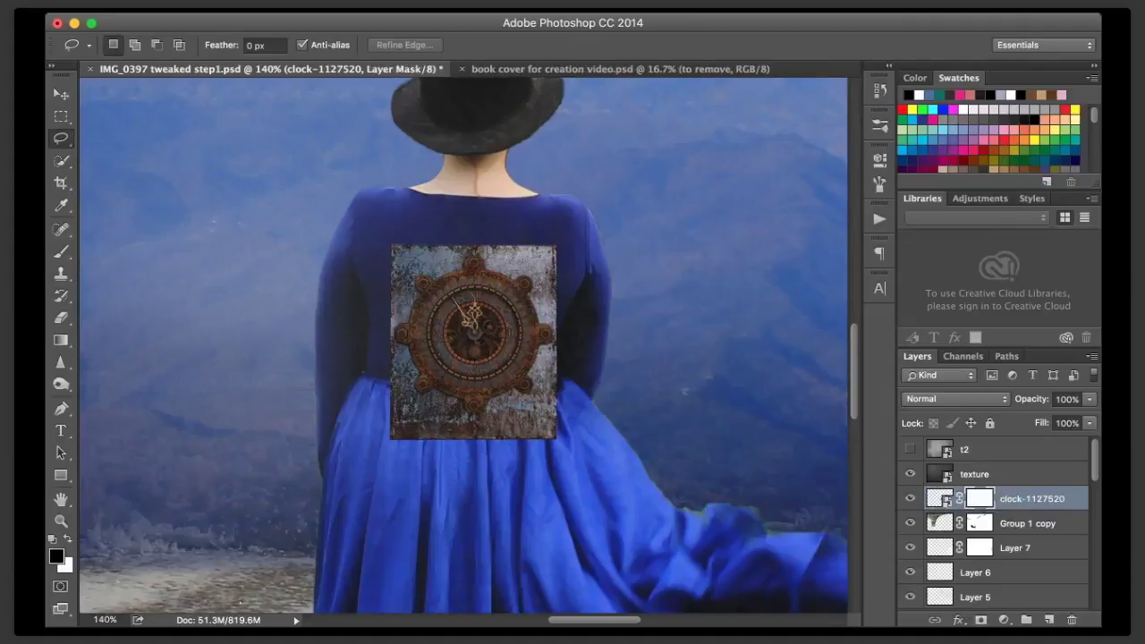
pyautogui.click(60, 251)
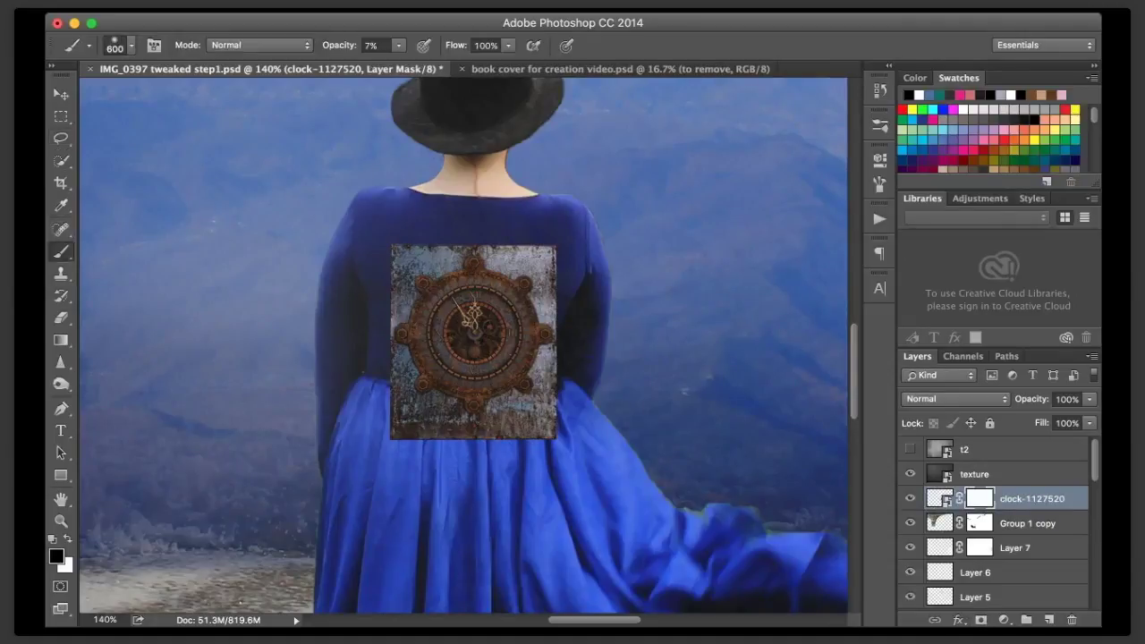
pyautogui.press('[')
pyautogui.press('[')
pyautogui.press('[')
pyautogui.press('[')
pyautogui.press('[')
pyautogui.press('[')
pyautogui.press('[')
pyautogui.press('[')
pyautogui.press('[')
pyautogui.press('[')
pyautogui.press('[')
pyautogui.press('[')
pyautogui.press('[')
pyautogui.press('[')
pyautogui.press('[')
pyautogui.press('[')
pyautogui.press('[')
pyautogui.press('[')
pyautogui.press('[')
pyautogui.press('[')
pyautogui.press('[')
pyautogui.press('0')
pyautogui.moveTo(542, 322)
pyautogui.mouseDown()
pyautogui.moveTo(553, 345)
pyautogui.moveTo(533, 371)
pyautogui.moveTo(548, 436)
pyautogui.mouseUp()
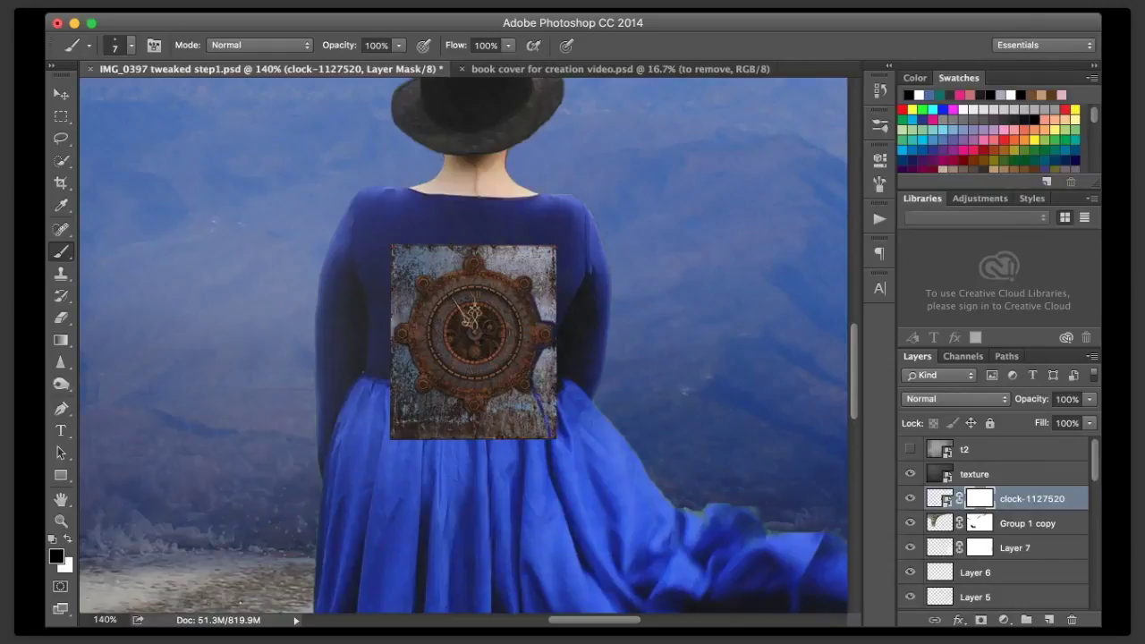
# - Mask out the remaining background strip beside the clock's lower-right side with a larger brush
pyautogui.press(']')
pyautogui.press(']')
pyautogui.press(']')
pyautogui.press(']')
pyautogui.press(']')
pyautogui.press(']')
pyautogui.moveTo(559, 349)
pyautogui.mouseDown()
pyautogui.moveTo(547, 360)
pyautogui.moveTo(556, 433)
pyautogui.moveTo(543, 376)
pyautogui.moveTo(553, 417)
pyautogui.mouseUp()
# - Mask out the background beside the clock's upper-right edge with a brush of about 10 px
pyautogui.press('[')
pyautogui.press('[')
pyautogui.press('[')
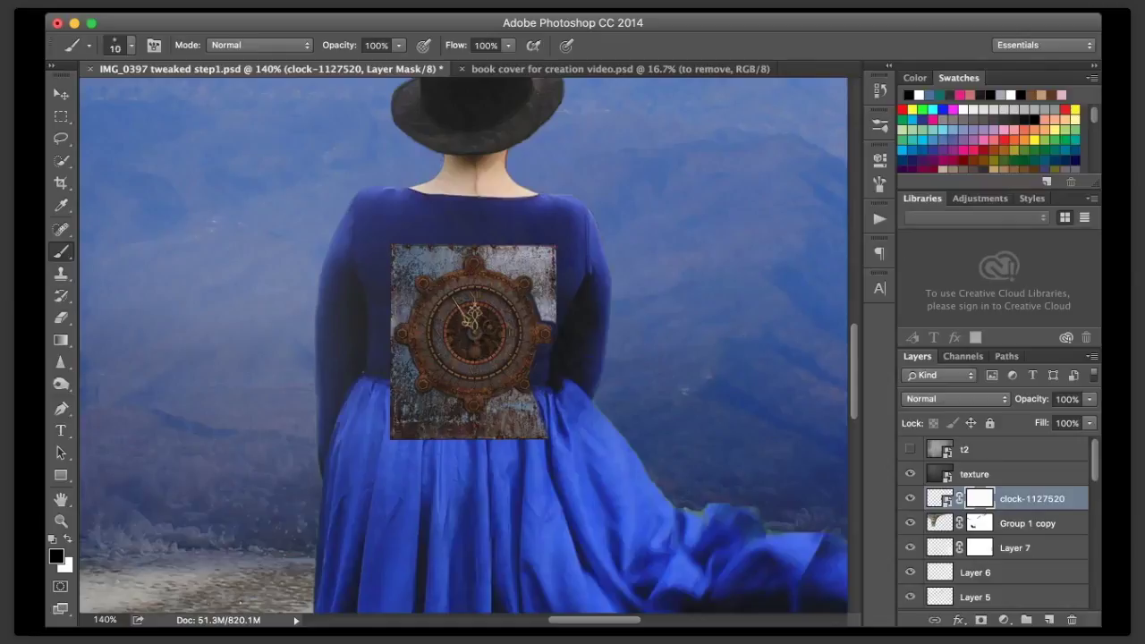
pyautogui.moveTo(533, 274)
pyautogui.mouseDown()
pyautogui.moveTo(515, 275)
pyautogui.moveTo(546, 319)
pyautogui.moveTo(547, 250)
pyautogui.moveTo(547, 277)
pyautogui.mouseUp()
pyautogui.press(']')
pyautogui.press(']')
pyautogui.press(']')
pyautogui.press('[')
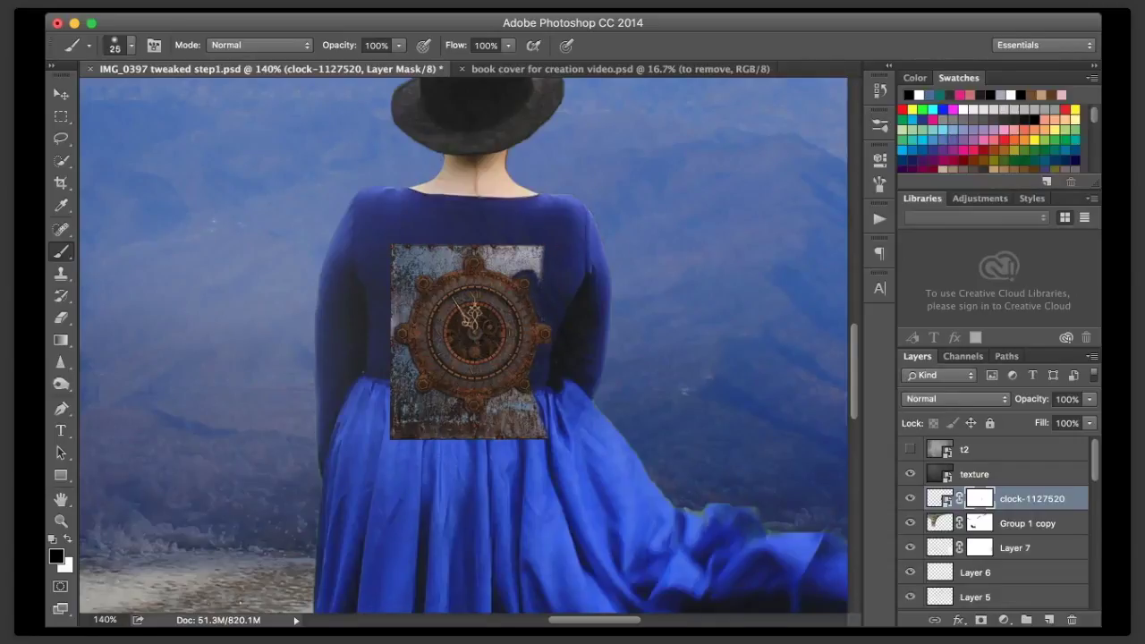
# - Mask out the background between the clock's top knob and its upper-right rim with a small brush
pyautogui.press('[')
pyautogui.press('[')
pyautogui.press('[')
pyautogui.press('[')
pyautogui.moveTo(484, 256); pyautogui.dragTo(506, 276)
pyautogui.moveTo(490, 257)
pyautogui.mouseDown()
pyautogui.moveTo(512, 270)
pyautogui.moveTo(536, 261)
pyautogui.moveTo(540, 275)
pyautogui.moveTo(540, 249)
pyautogui.moveTo(502, 258)
pyautogui.mouseUp()
pyautogui.press(']')
pyautogui.press(']')
pyautogui.press(']')
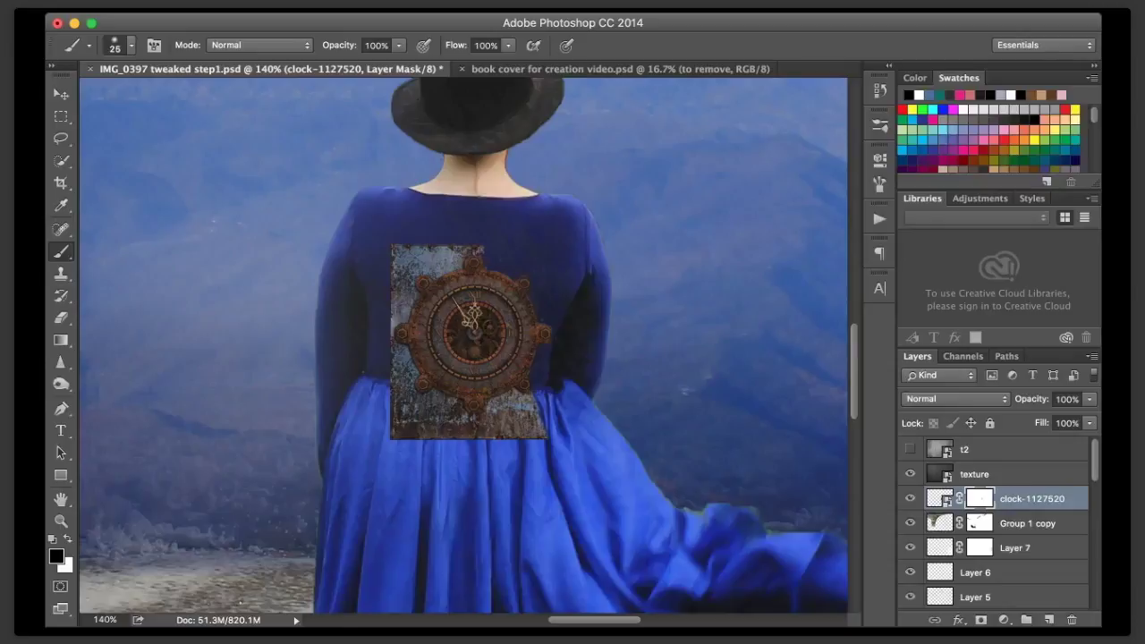
# - Mask out the background around the clock's top and upper-left edge, using 25 px and finer brushes
pyautogui.moveTo(435, 274)
pyautogui.mouseDown()
pyautogui.moveTo(444, 251)
pyautogui.moveTo(489, 247)
pyautogui.mouseUp()
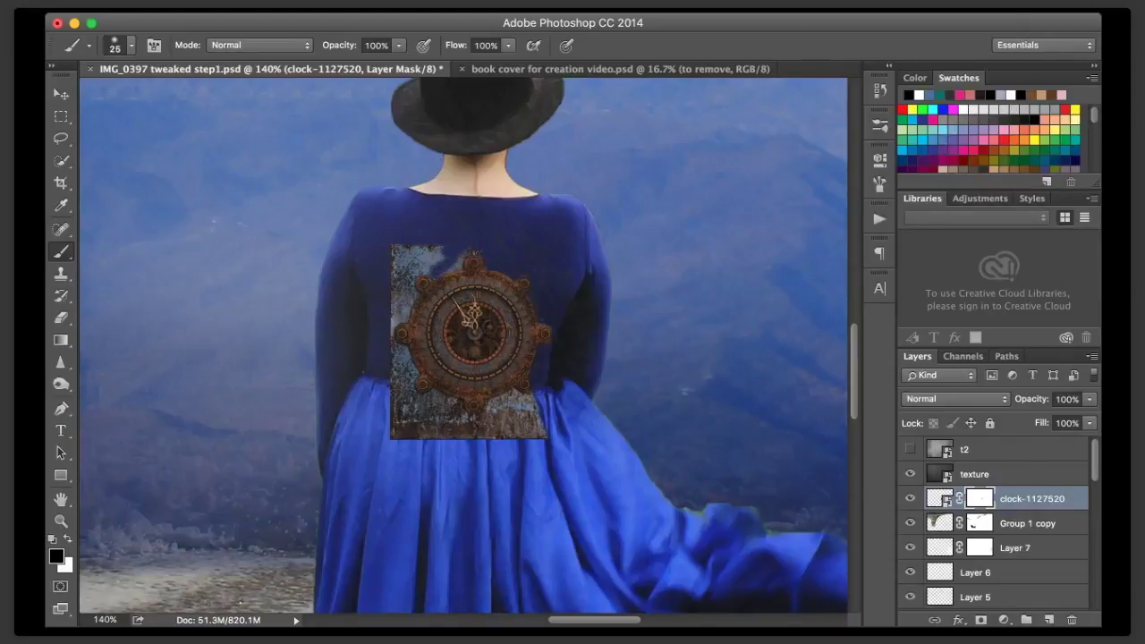
pyautogui.press('[')
pyautogui.press('[')
pyautogui.press('[')
pyautogui.press('[')
pyautogui.press('[')
pyautogui.moveTo(460, 267)
pyautogui.mouseDown()
pyautogui.moveTo(404, 259)
pyautogui.moveTo(393, 245)
pyautogui.moveTo(399, 300)
pyautogui.moveTo(411, 268)
pyautogui.moveTo(436, 257)
pyautogui.mouseUp()
pyautogui.press(']')
pyautogui.press(']')
pyautogui.press(']')
pyautogui.press(']')
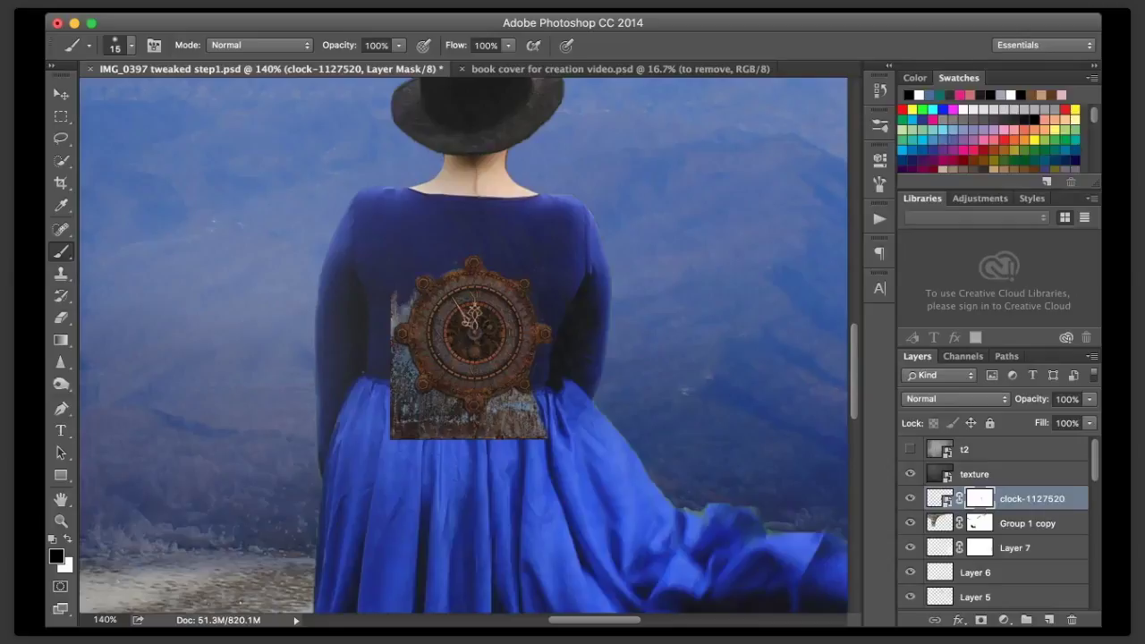
# - Mask out the background down the clock's left side and across the area below it, enlarging the brush for the open parts
pyautogui.moveTo(394, 325)
pyautogui.mouseDown()
pyautogui.moveTo(411, 295)
pyautogui.moveTo(394, 296)
pyautogui.moveTo(393, 381)
pyautogui.moveTo(403, 349)
pyautogui.moveTo(408, 377)
pyautogui.moveTo(400, 436)
pyautogui.moveTo(415, 380)
pyautogui.moveTo(420, 396)
pyautogui.moveTo(480, 418)
pyautogui.moveTo(529, 395)
pyautogui.moveTo(513, 407)
pyautogui.mouseUp()
pyautogui.press(']')
pyautogui.press(']')
pyautogui.press(']')
pyautogui.press(']')
pyautogui.moveTo(419, 420)
pyautogui.mouseDown()
pyautogui.moveTo(548, 432)
pyautogui.moveTo(526, 421)
pyautogui.mouseUp()
# - Clean the leftover background from under the clock's bottom edge on the mask with progressively smaller brushes
pyautogui.press('[')
pyautogui.press('[')
pyautogui.press('[')
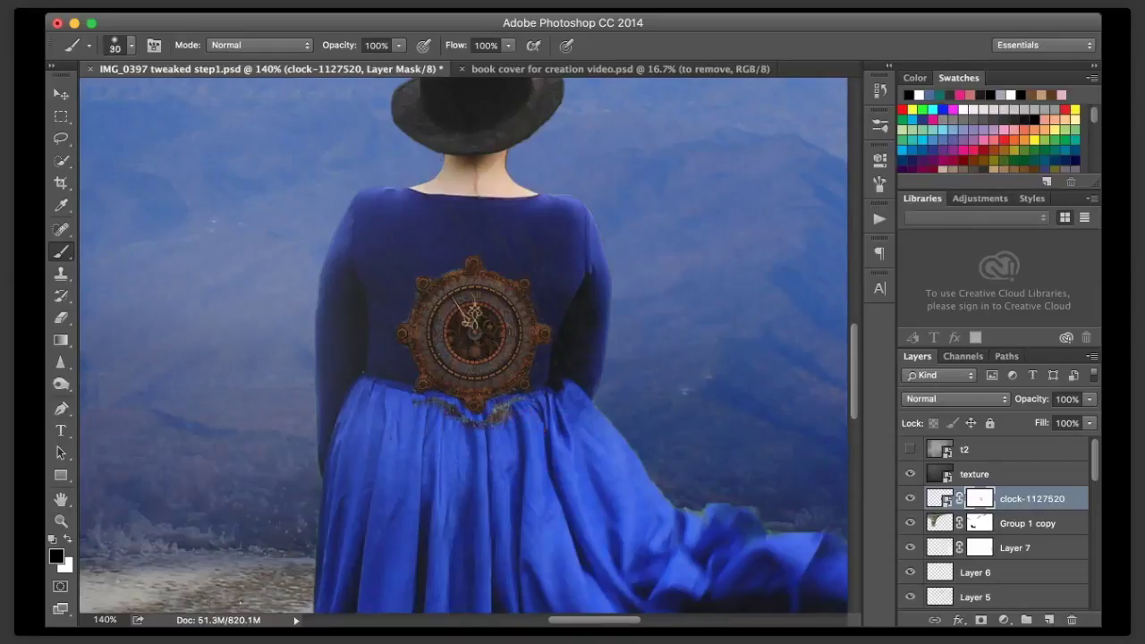
pyautogui.moveTo(483, 421); pyautogui.dragTo(440, 404)
pyautogui.press('[')
pyautogui.press('[')
pyautogui.press('[')
pyautogui.press('[')
pyautogui.press('[')
pyautogui.press('[')
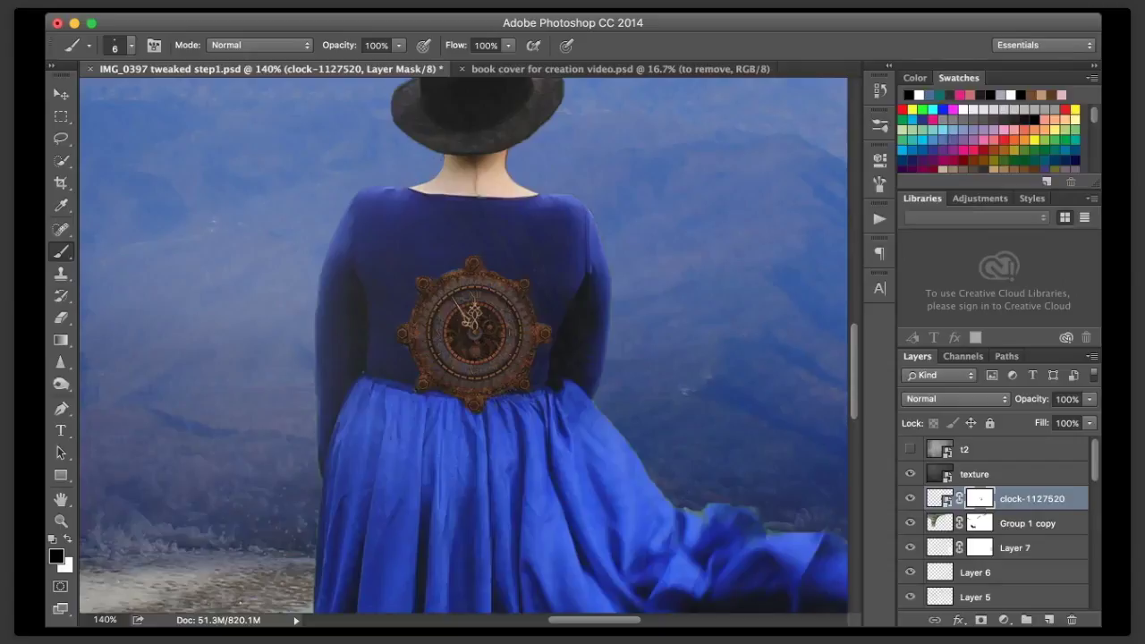
# - Move the masked clock up to the middle of the woman's back and rotate it 4.76 degrees clockwise
pyautogui.press('v')
pyautogui.moveTo(475, 333); pyautogui.dragTo(459, 303)
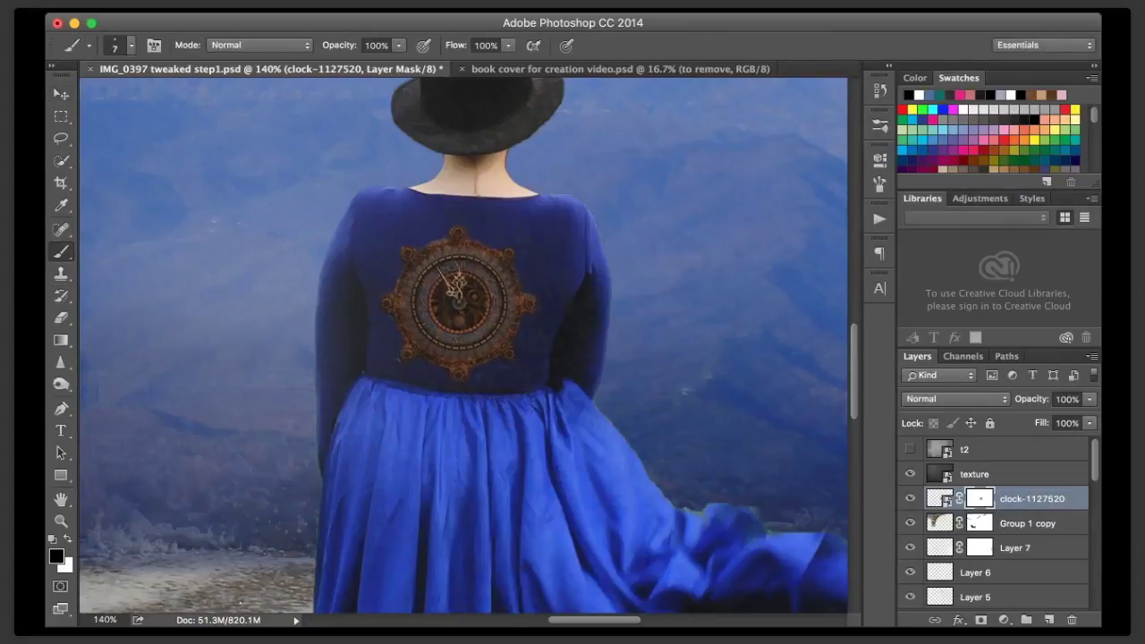
pyautogui.press(']')
pyautogui.press(']')
pyautogui.press('v')
pyautogui.hotkey('ctrl', 't')
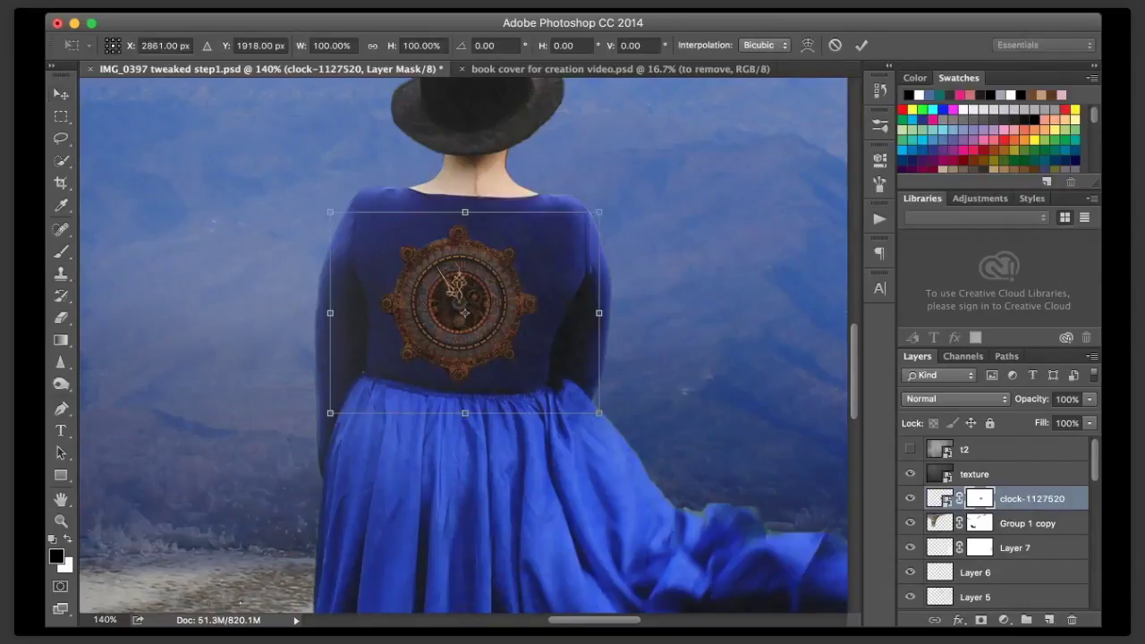
pyautogui.moveTo(618, 201); pyautogui.dragTo(626, 214)
pyautogui.press('Return')
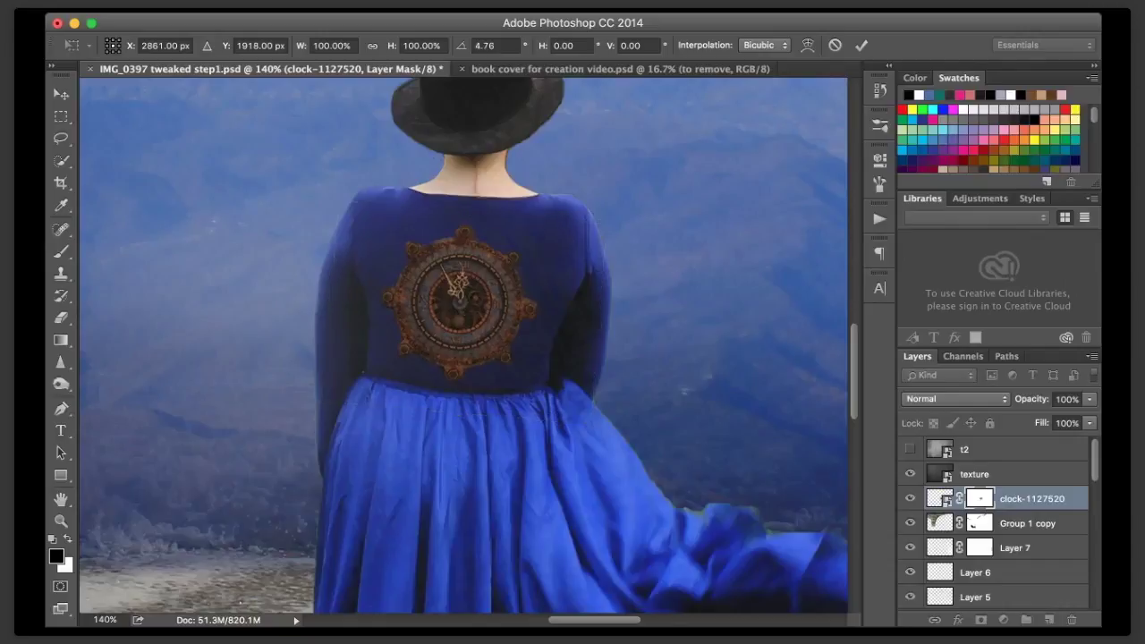
pyautogui.moveTo(458, 305); pyautogui.dragTo(467, 306)
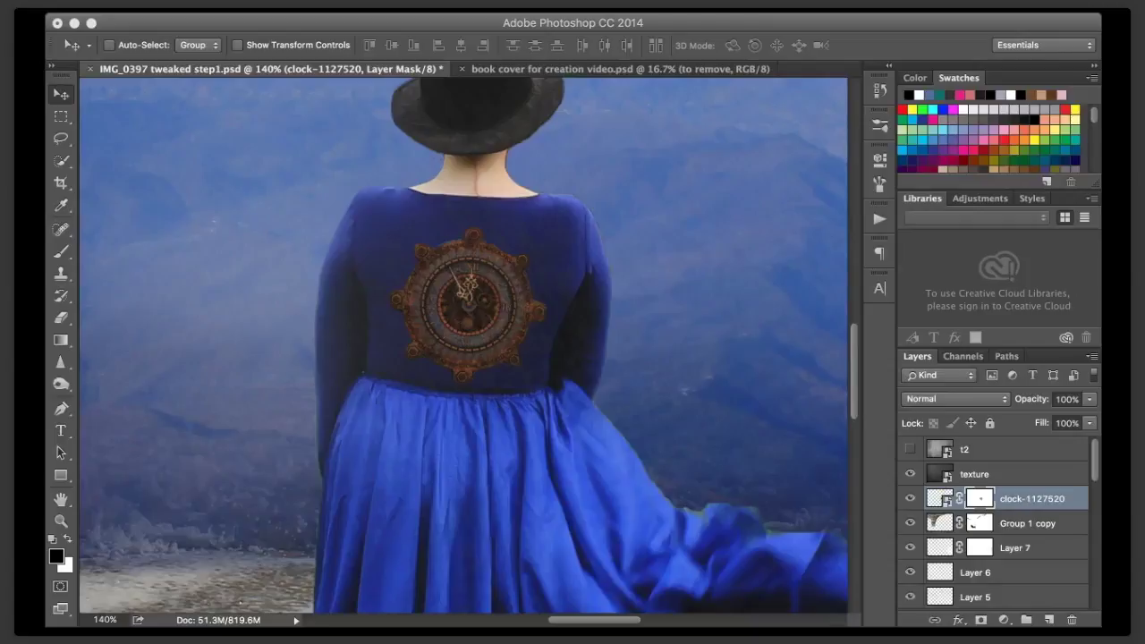
# - Scale the placed gear-1127518 image to about 75%, move it over the right side of the woman's back and commit it
pyautogui.hotkey('ctrl', 't')
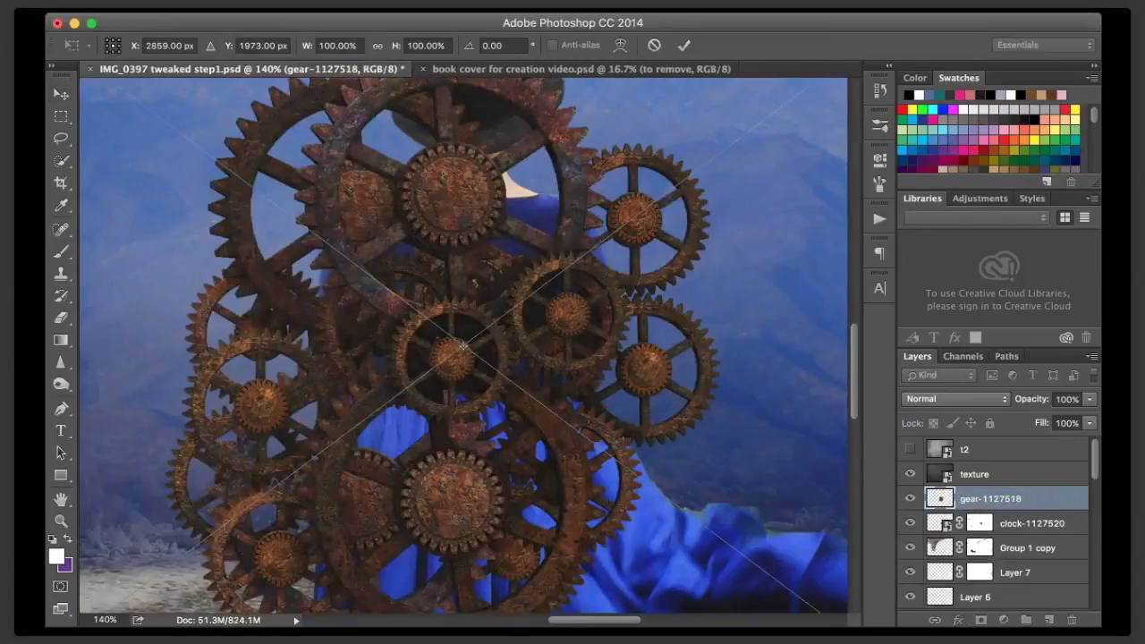
pyautogui.click(105, 619)
pyautogui.write('33')
pyautogui.press('Return')
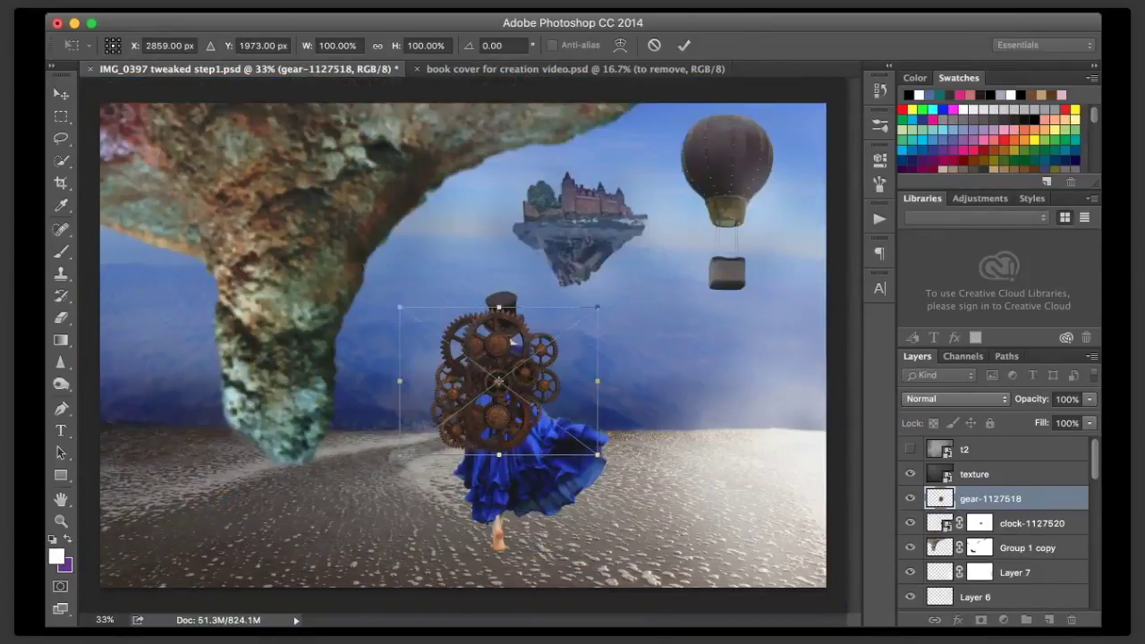
pyautogui.moveTo(601, 305); pyautogui.dragTo(549, 344)
pyautogui.moveTo(506, 385); pyautogui.dragTo(550, 384)
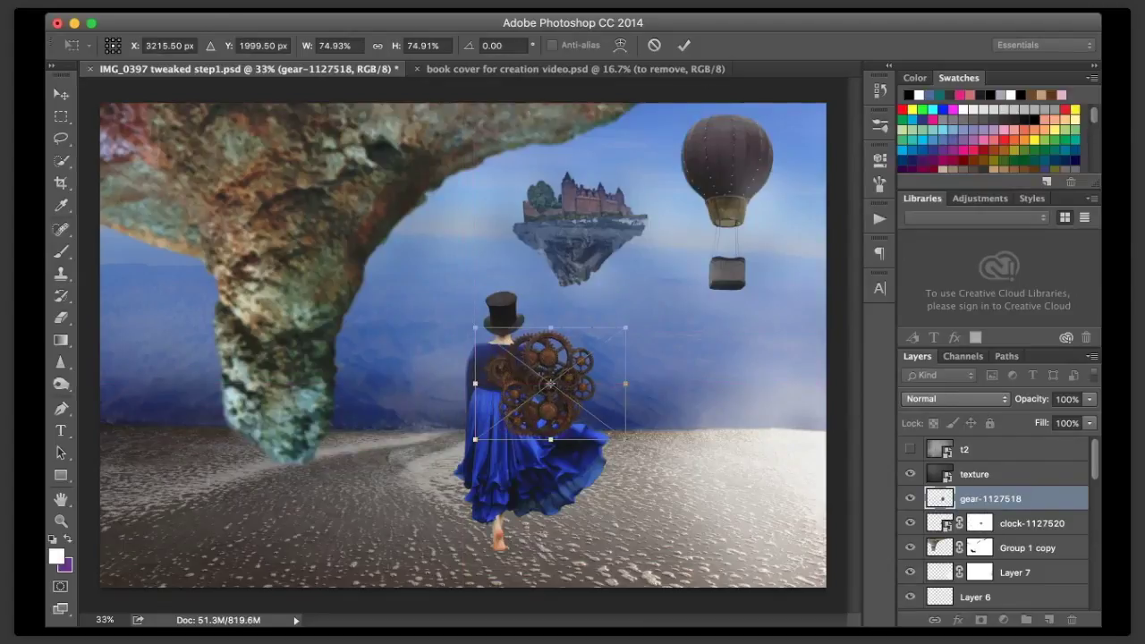
pyautogui.press('Return')
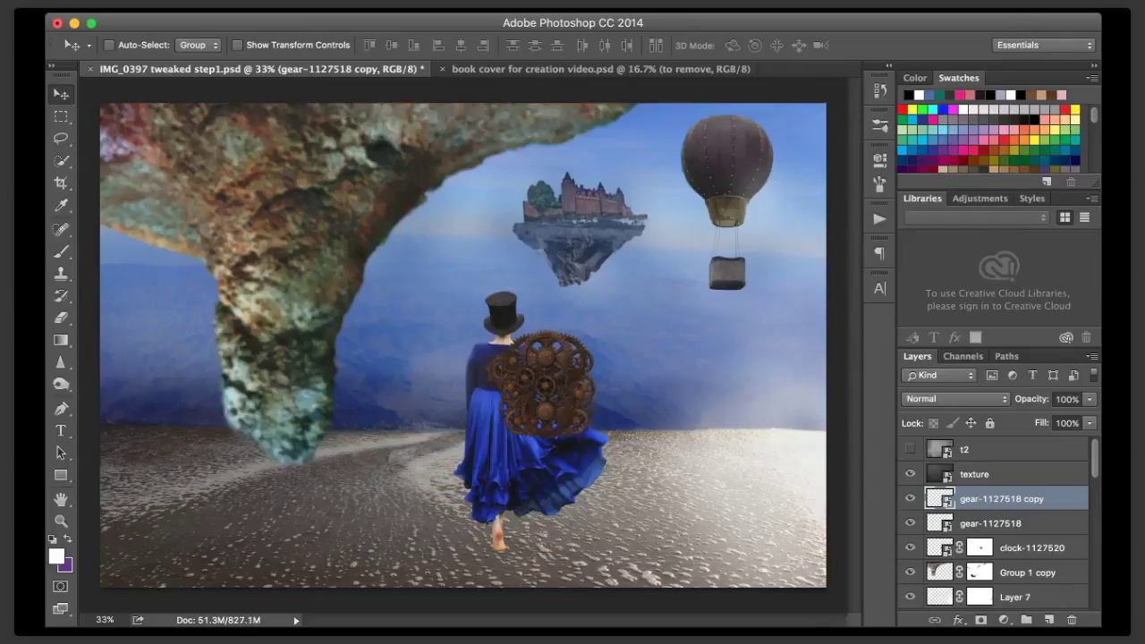
# - Move the mirrored gear-1127518 copy to the left side of the woman's back so both gear clusters form symmetrical wings
pyautogui.moveTo(546, 385); pyautogui.dragTo(470, 385)
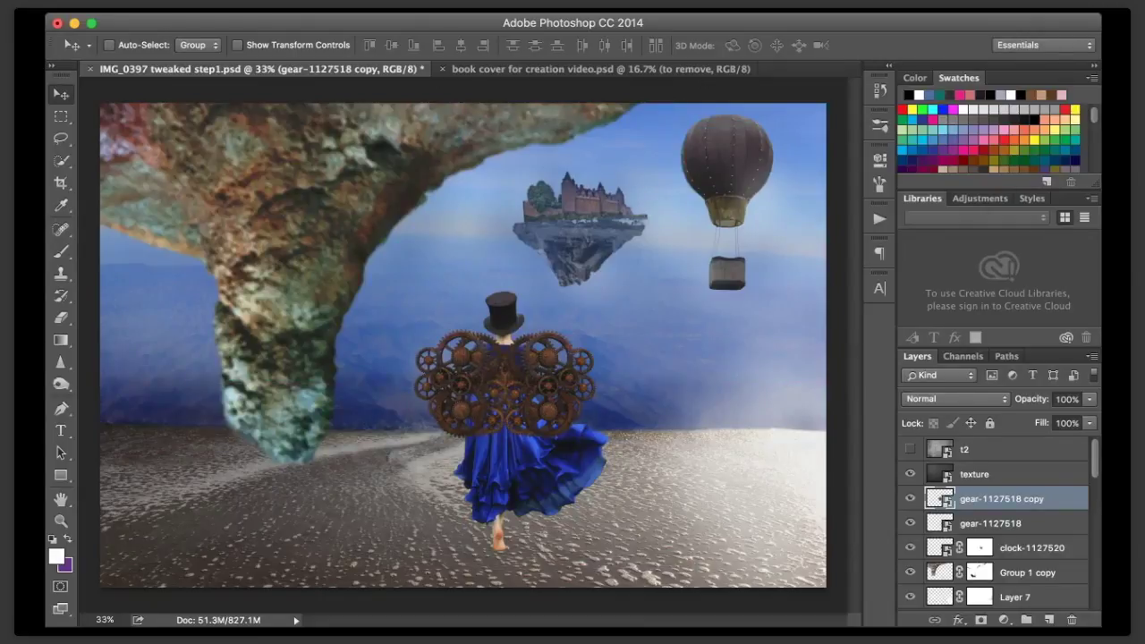
pyautogui.click(104, 620)
pyautogui.write('60')
pyautogui.press('Return')
pyautogui.scroll(-3, 464, 345)
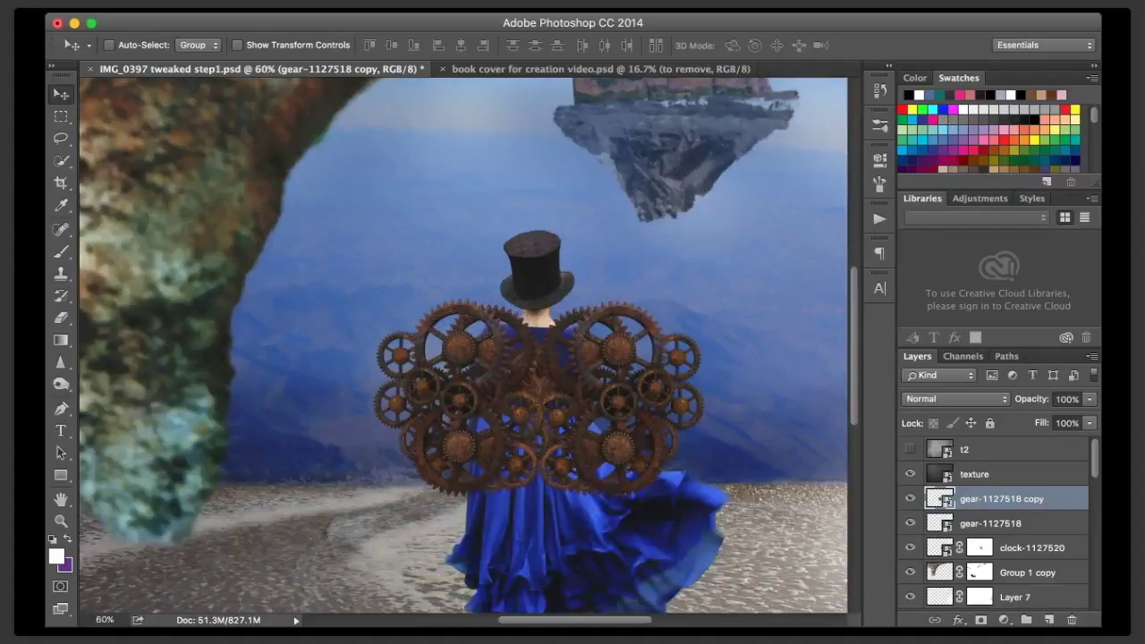
pyautogui.moveTo(459, 281); pyautogui.dragTo(454, 282)
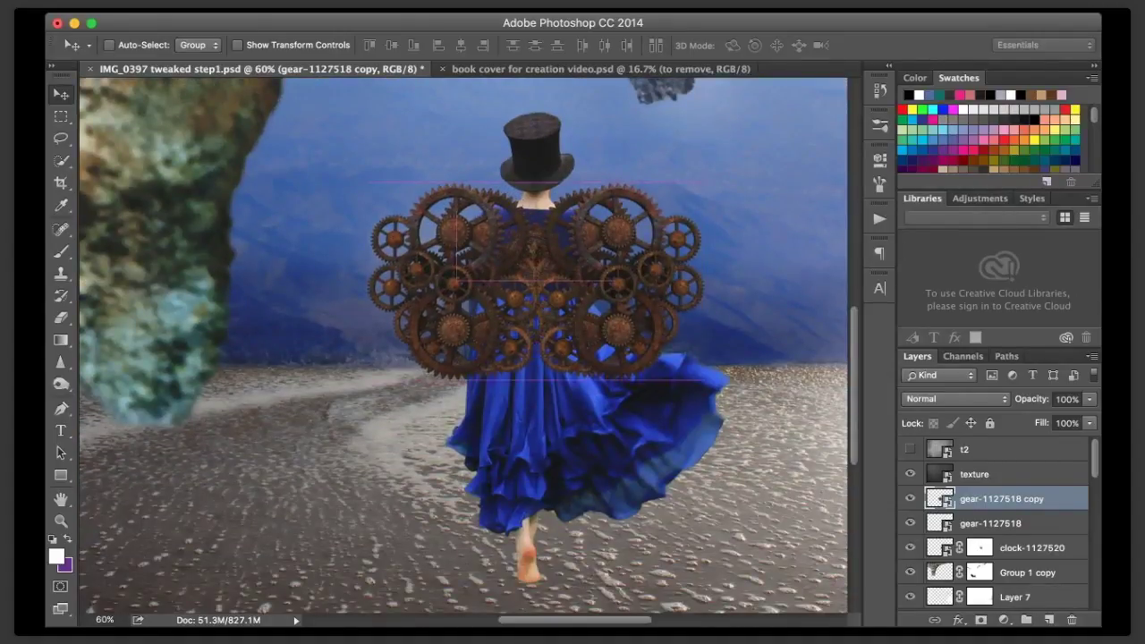
pyautogui.hotkey('shift', 'Left')
pyautogui.hotkey('shift', 'Left')
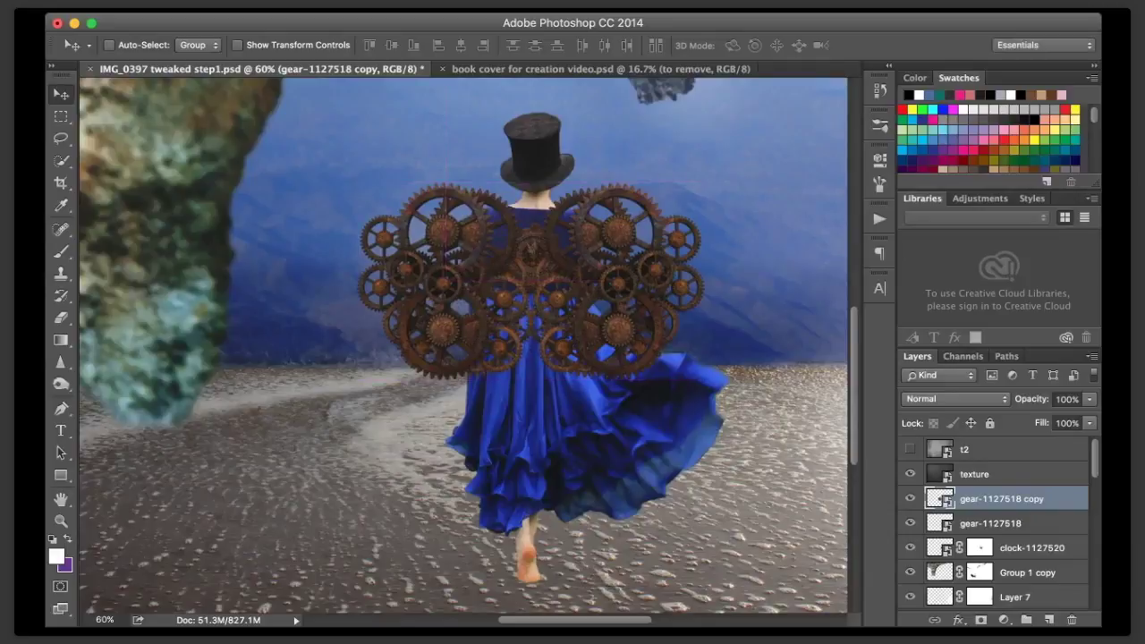
# - Move the clock-1127520 layer above both gear layers, scale the clock to about 160.7% and centre it between the gear wings
pyautogui.moveTo(1031, 547); pyautogui.dragTo(1029, 486)
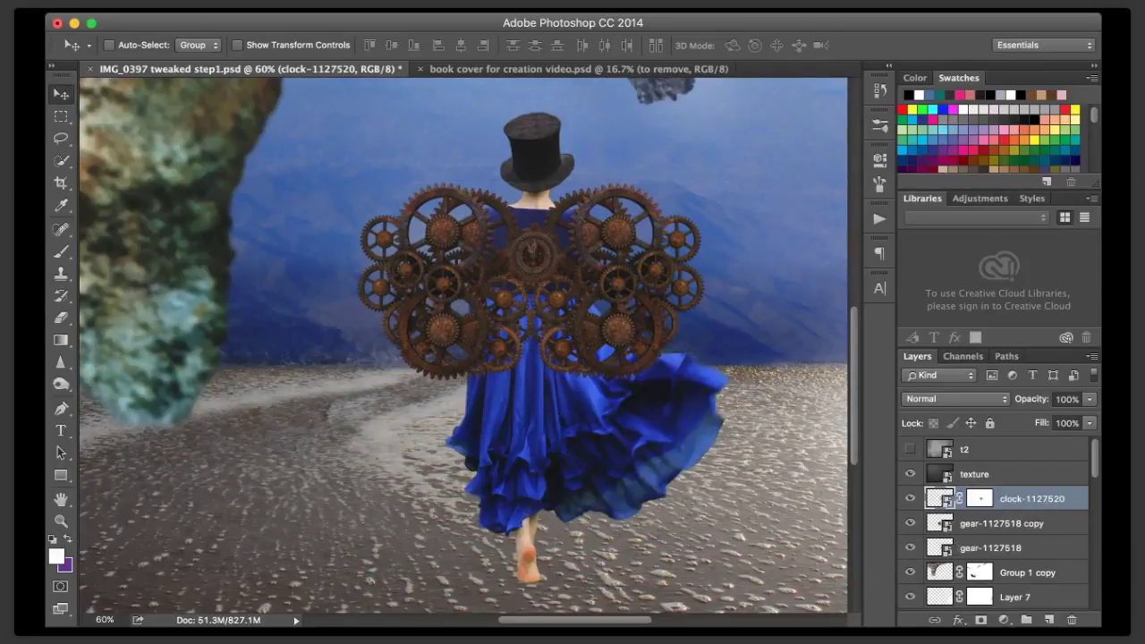
pyautogui.hotkey('ctrl', 't')
pyautogui.moveTo(571, 304); pyautogui.dragTo(617, 358)
pyautogui.moveTo(555, 286); pyautogui.dragTo(535, 294)
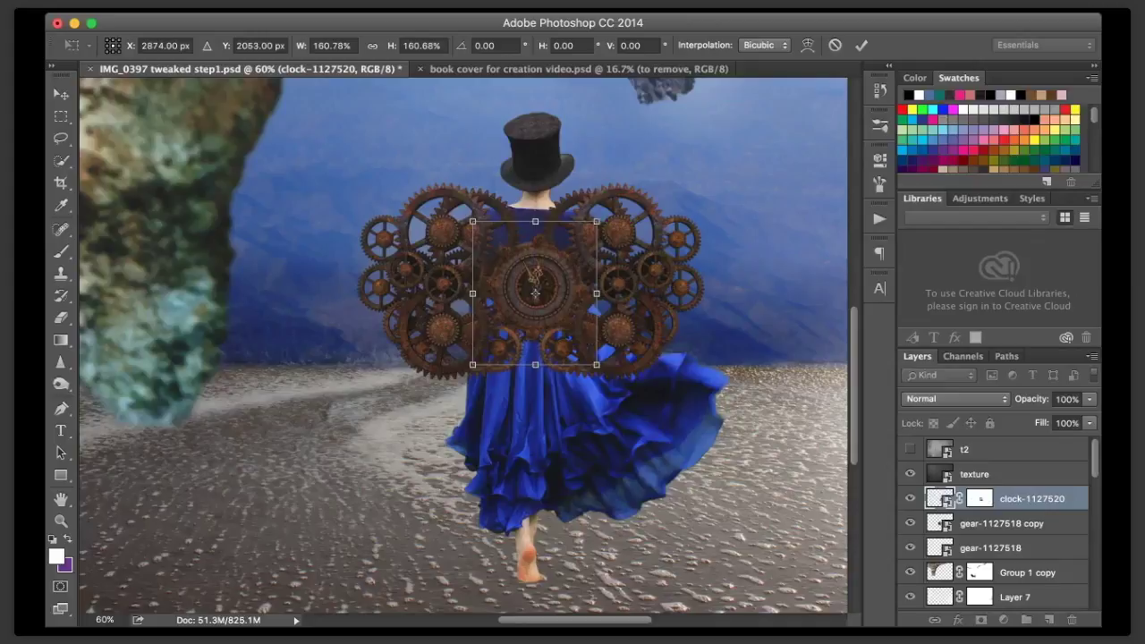
pyautogui.press('Return')
# - Try rotating the left gear copy slightly on its own, and undo the rotation
pyautogui.click(993, 524)
pyautogui.click(910, 523)
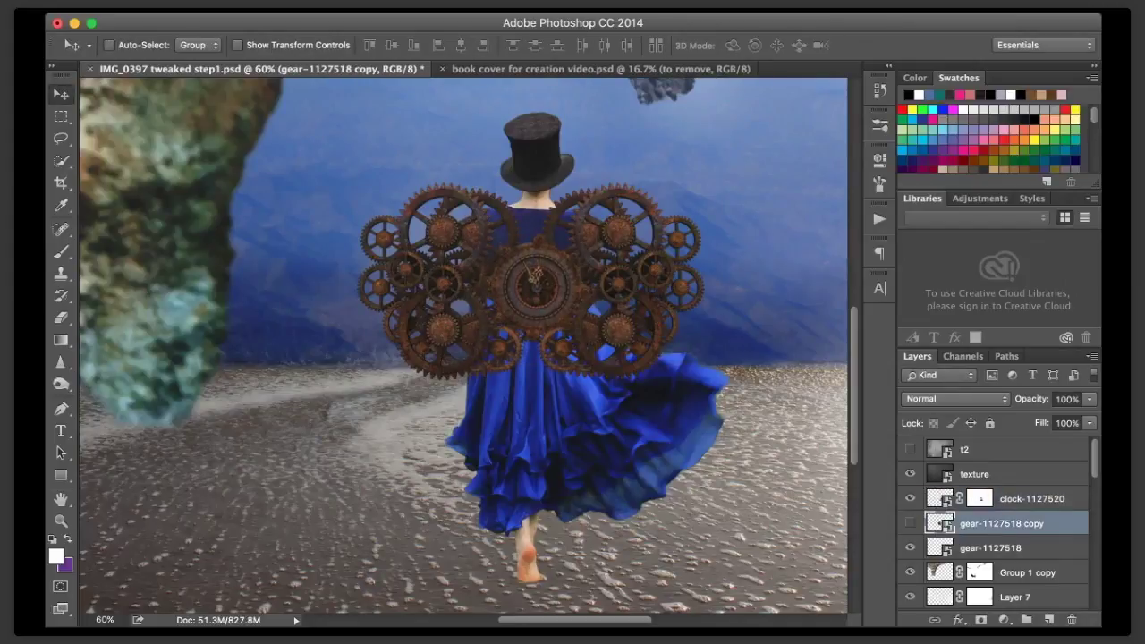
pyautogui.click(910, 523)
pyautogui.click(110, 45)
pyautogui.hotkey('ctrl', 't')
pyautogui.moveTo(578, 403); pyautogui.dragTo(579, 402)
pyautogui.press('Return')
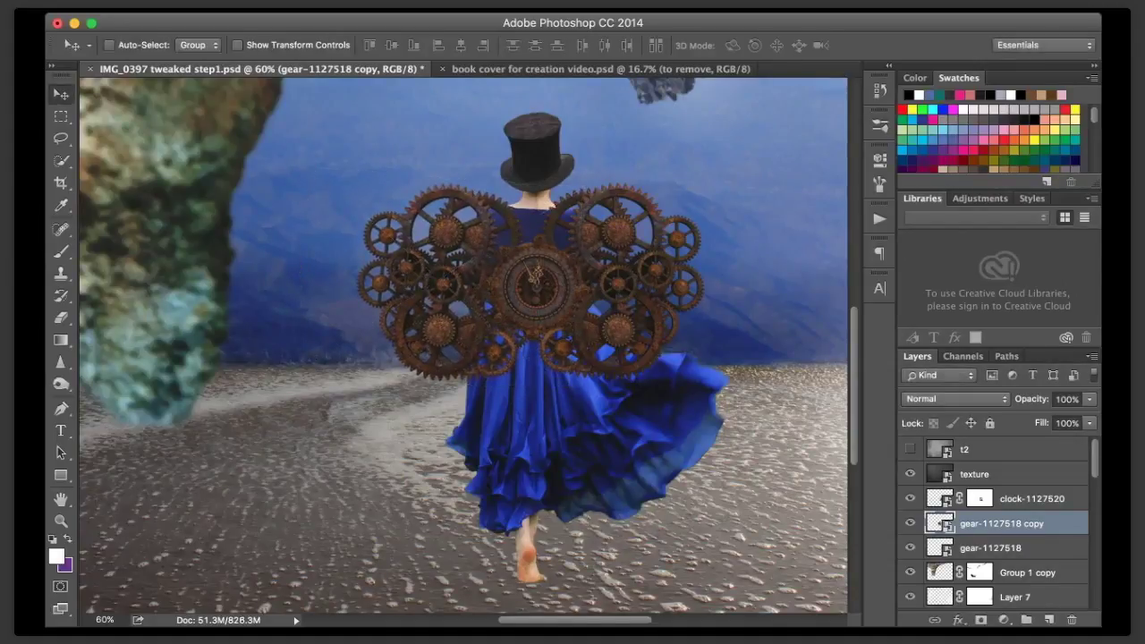
pyautogui.press('super+z')
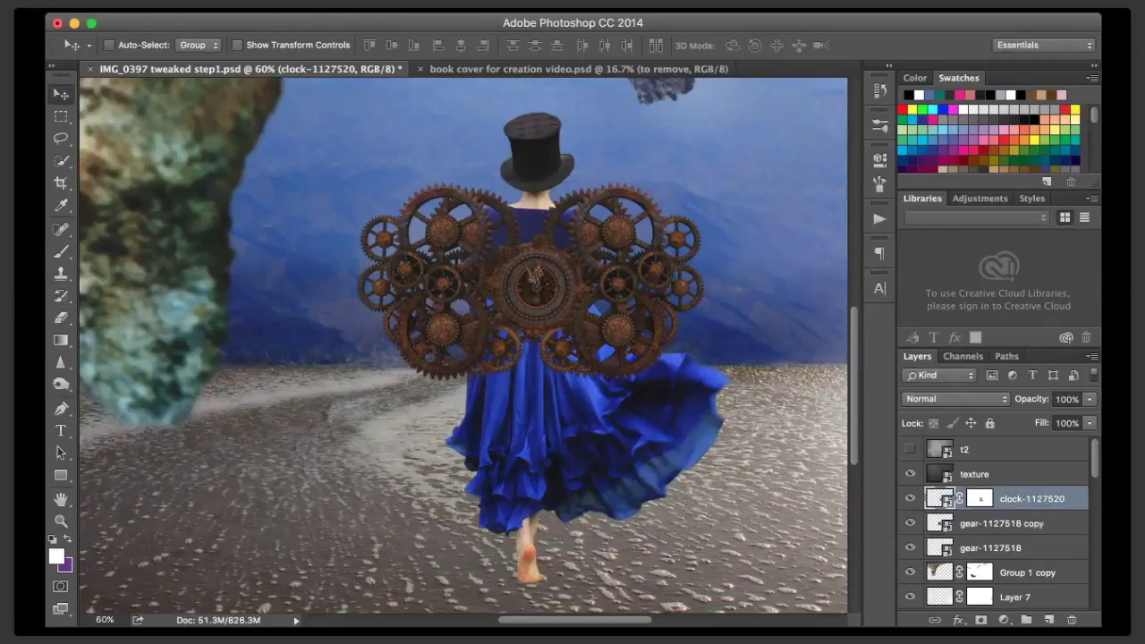
# - Rotate both gear layers together by 1.29 degrees and shift them slightly to the right
pyautogui.keyDown('shift'); pyautogui.click(1002, 525); pyautogui.keyUp('shift')
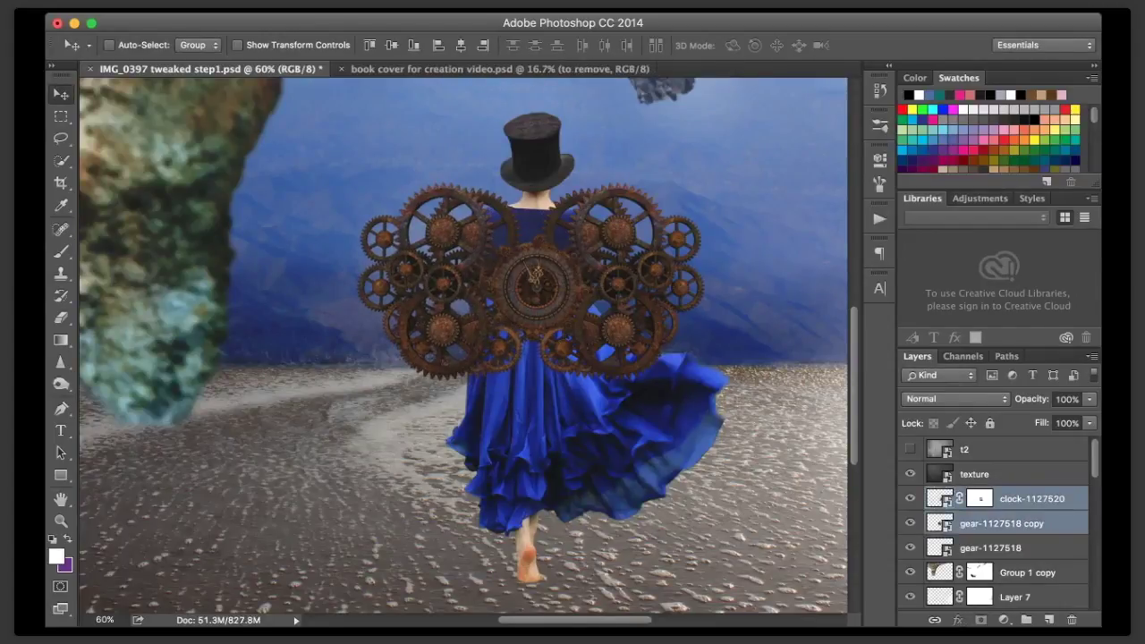
pyautogui.click(1002, 524)
pyautogui.keyDown('shift'); pyautogui.click(990, 549); pyautogui.keyUp('shift')
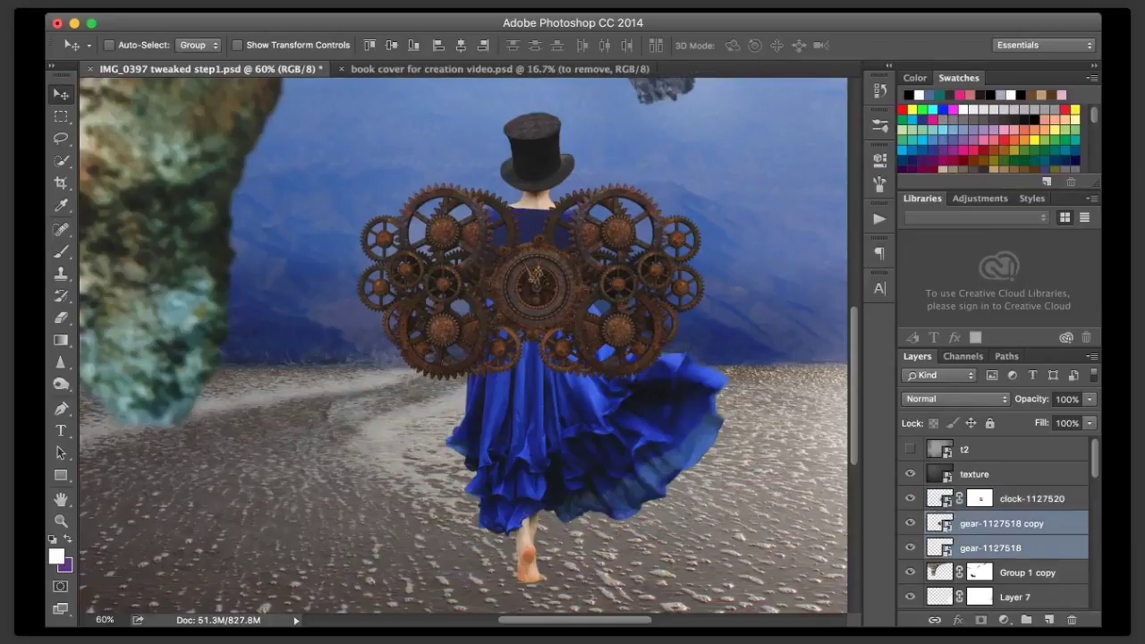
pyautogui.press('super+t')
pyautogui.moveTo(714, 388); pyautogui.dragTo(713, 393)
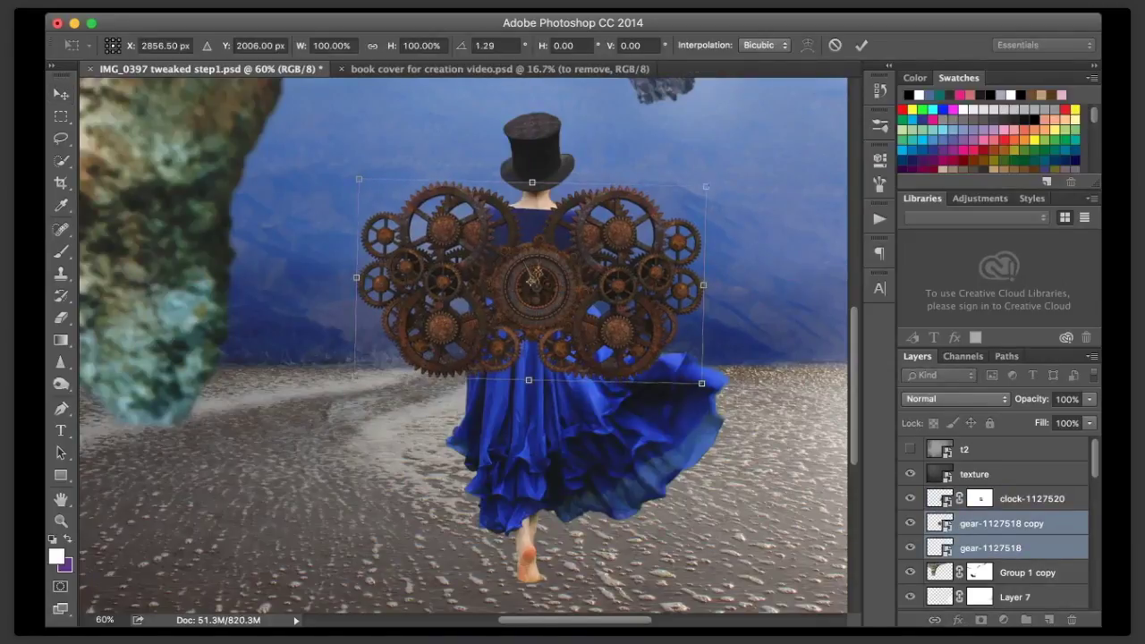
pyautogui.press('Return')
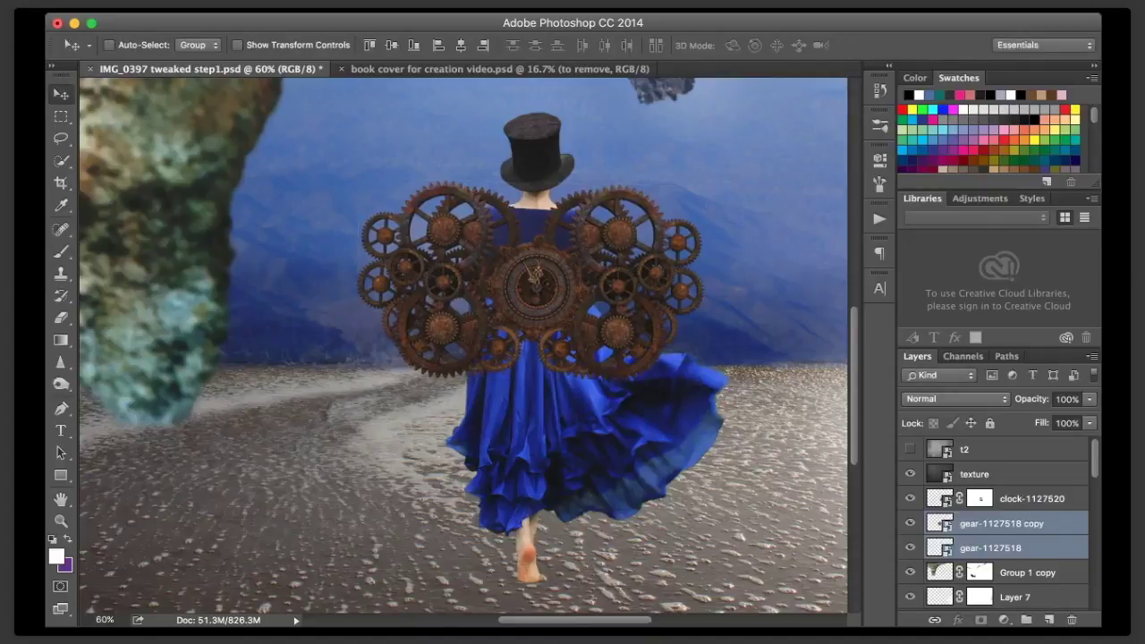
pyautogui.moveTo(617, 296)
pyautogui.mouseDown()
pyautogui.moveTo(609, 288)
pyautogui.moveTo(622, 280)
pyautogui.moveTo(622, 295)
pyautogui.mouseUp()
# - Rotate the clock between the gear wings by -3.82 degrees
pyautogui.keyDown('super'); pyautogui.click(535, 276); pyautogui.keyUp('super')
pyautogui.press('super+t')
pyautogui.moveTo(617, 211); pyautogui.dragTo(612, 206)
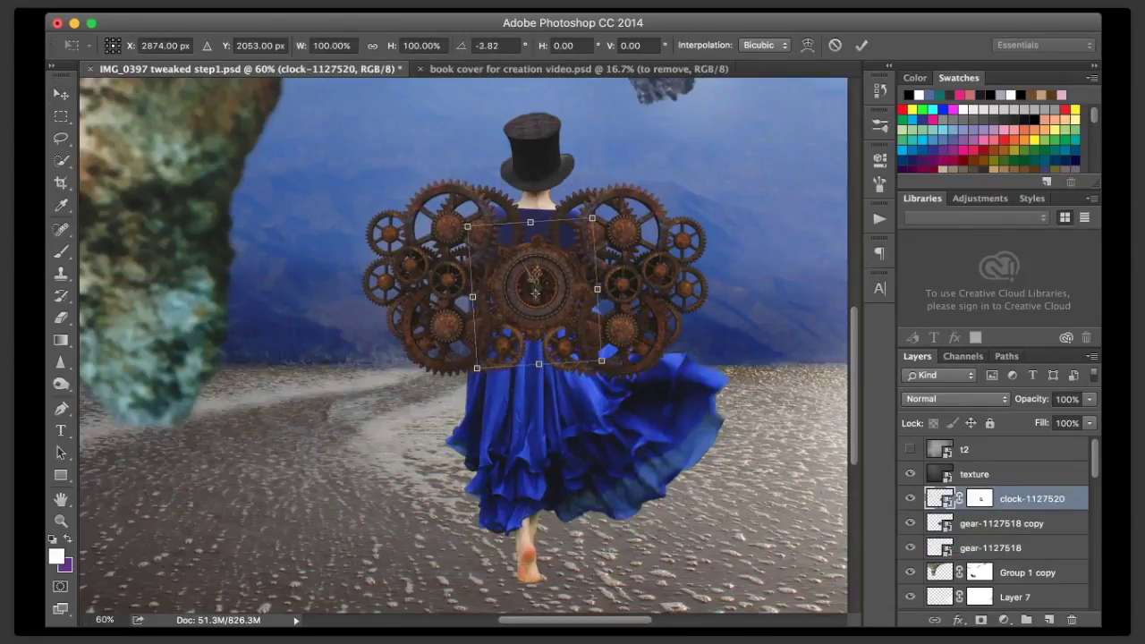
pyautogui.press('Return')
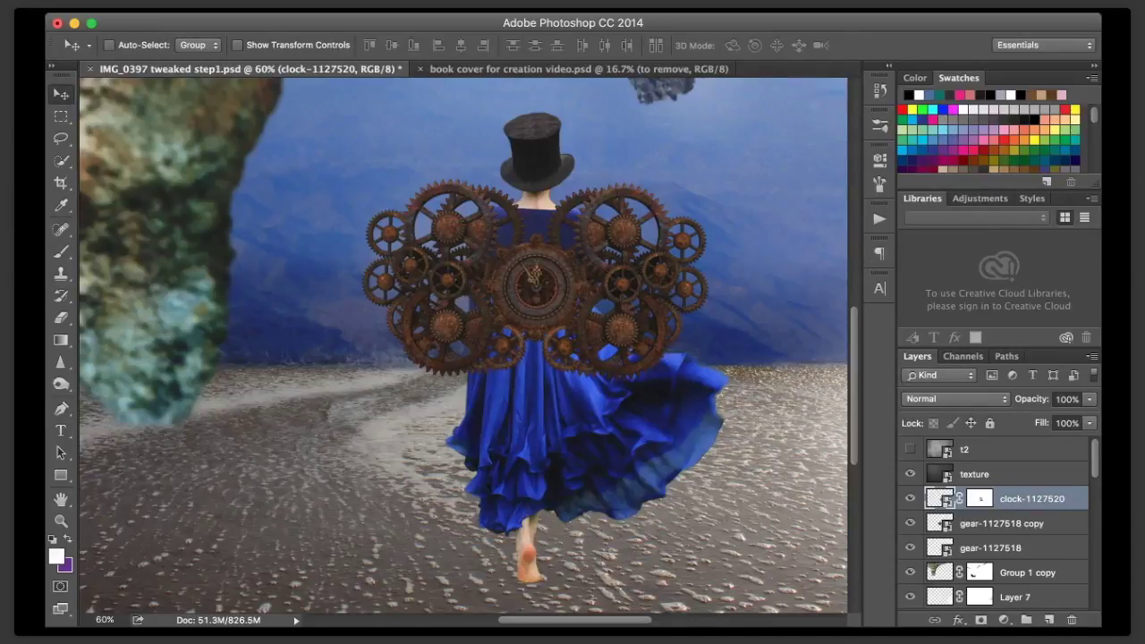
# - Select the layer mask of Background copy and set the brush size to 80
pyautogui.scroll(-4, 463, 346)
pyautogui.scroll(-5, 997, 522)
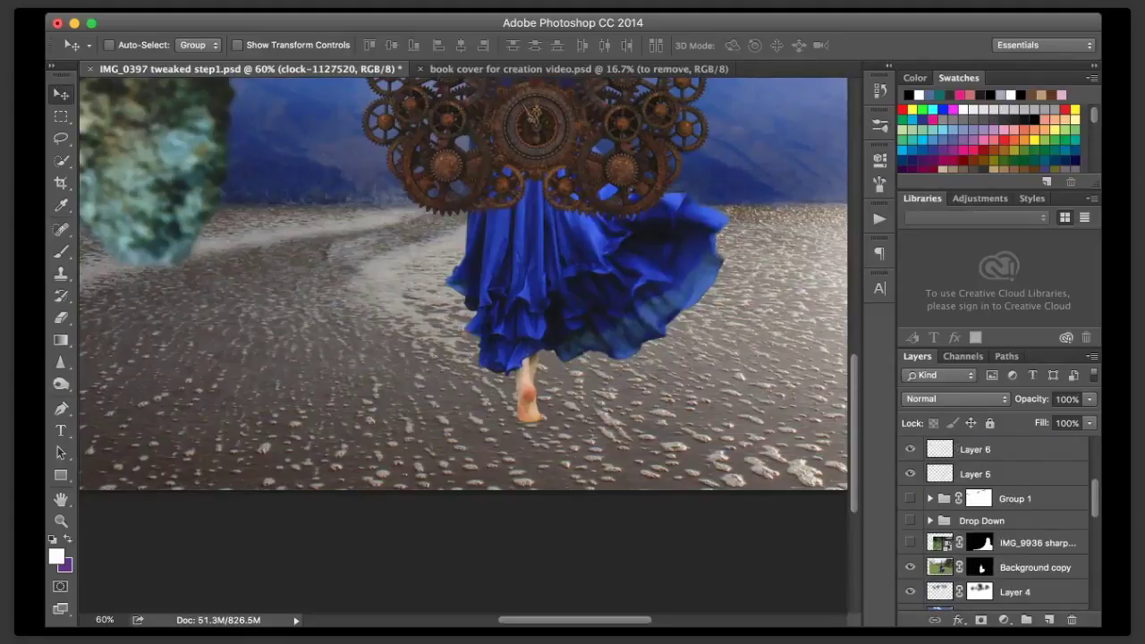
pyautogui.click(980, 567)
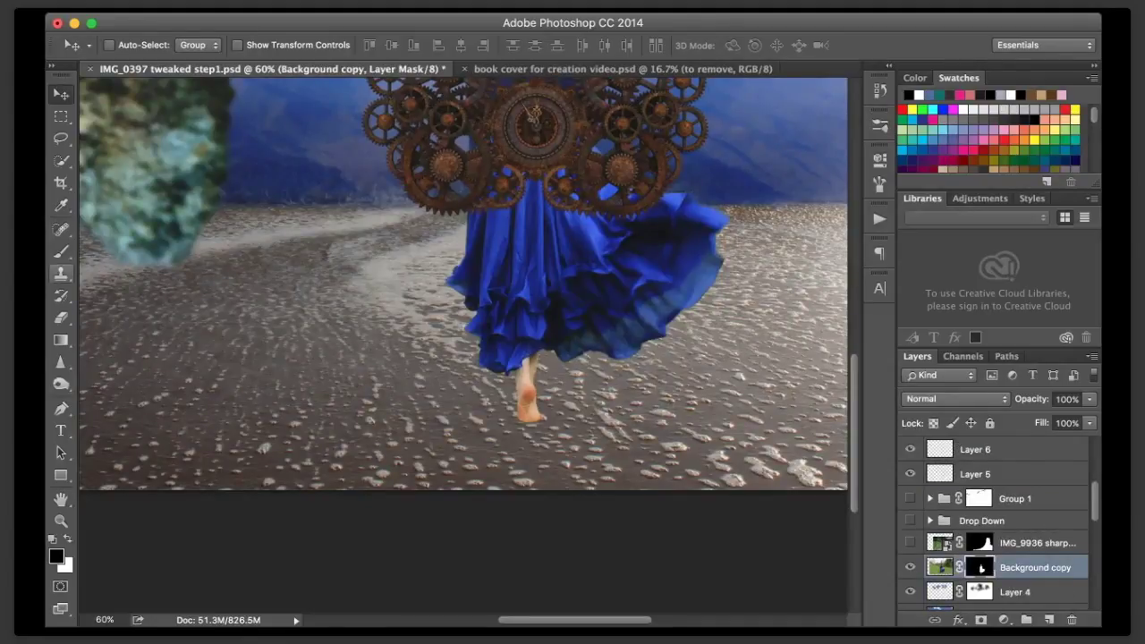
pyautogui.press('b')
pyautogui.press(']')
pyautogui.press(']')
pyautogui.press(']')
pyautogui.press(']')
pyautogui.press(']')
pyautogui.press(']')
pyautogui.press(']')
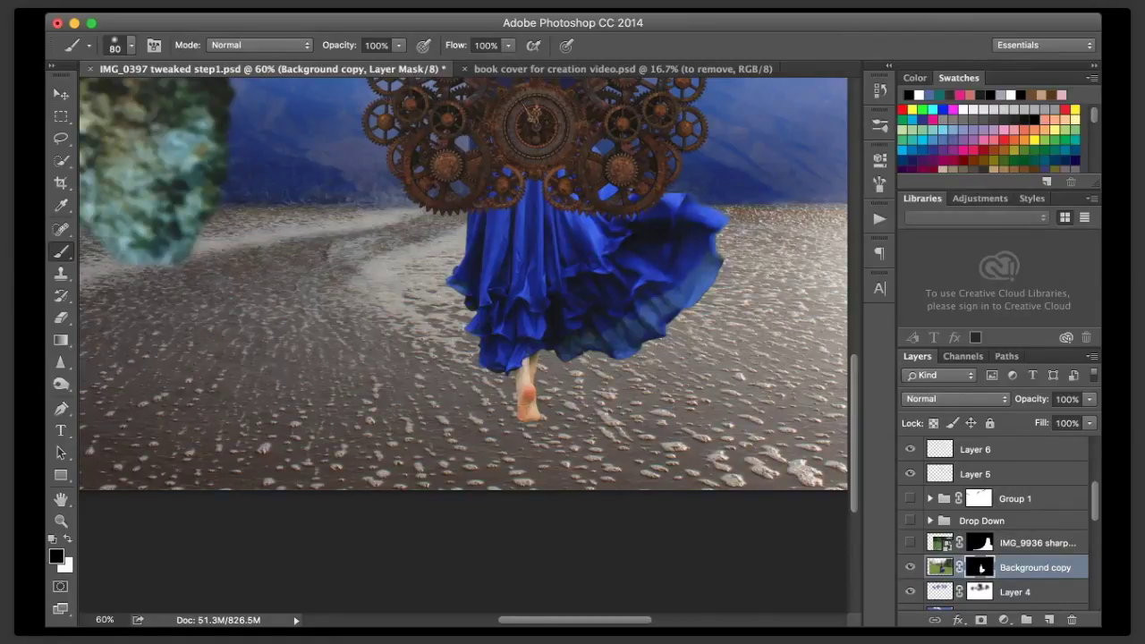
pyautogui.scroll(5, 464, 345)
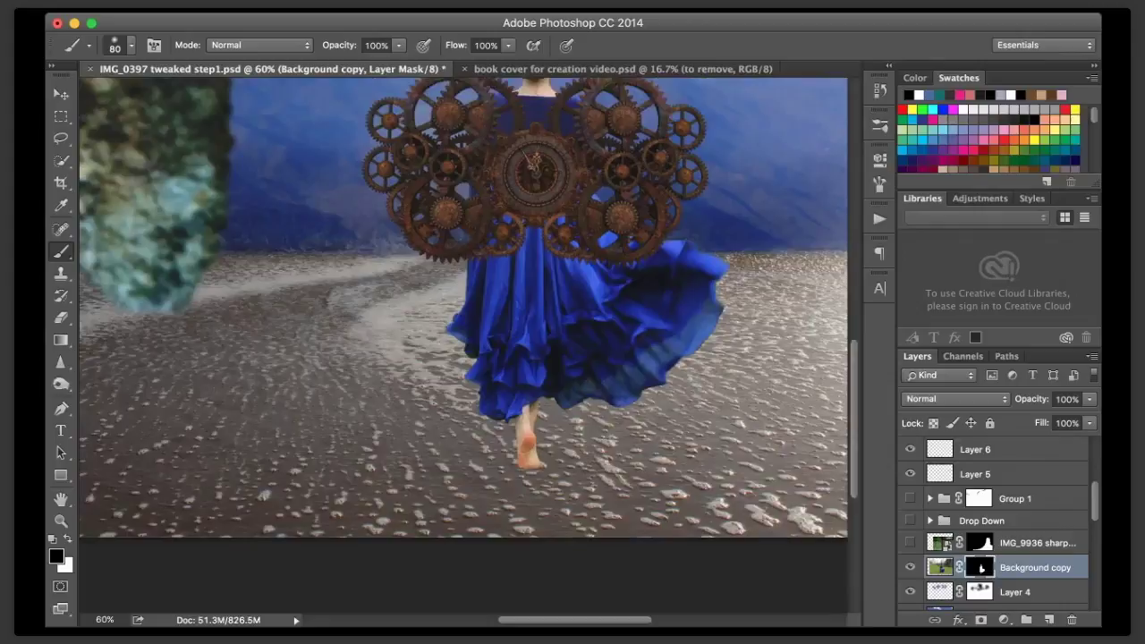
pyautogui.scroll(1, 464, 345)
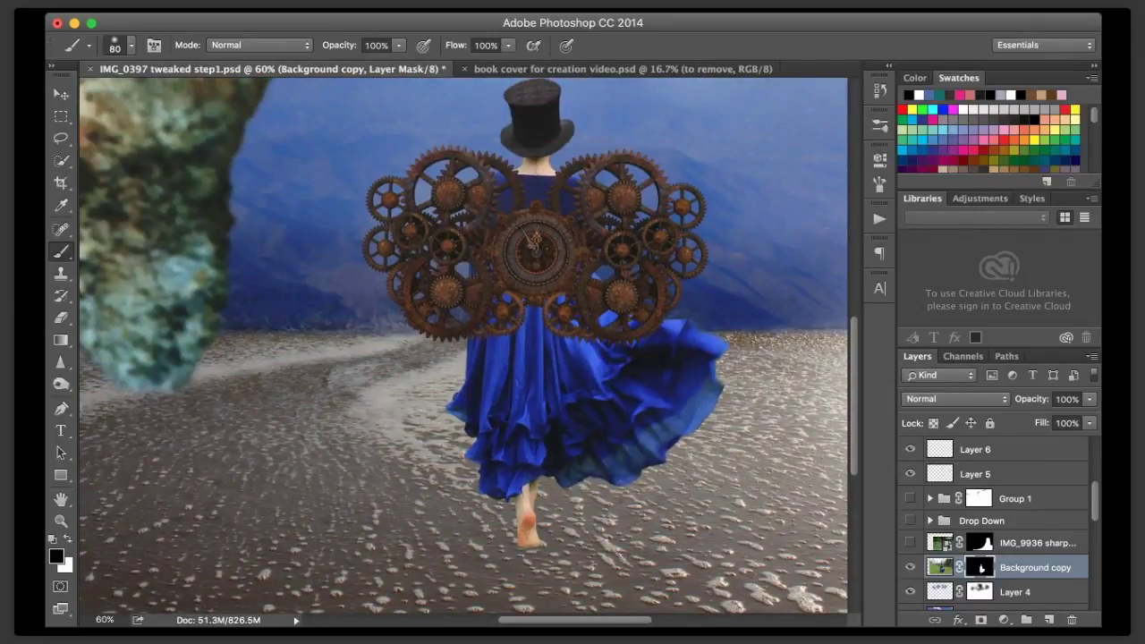
pyautogui.scroll(3, 463, 345)
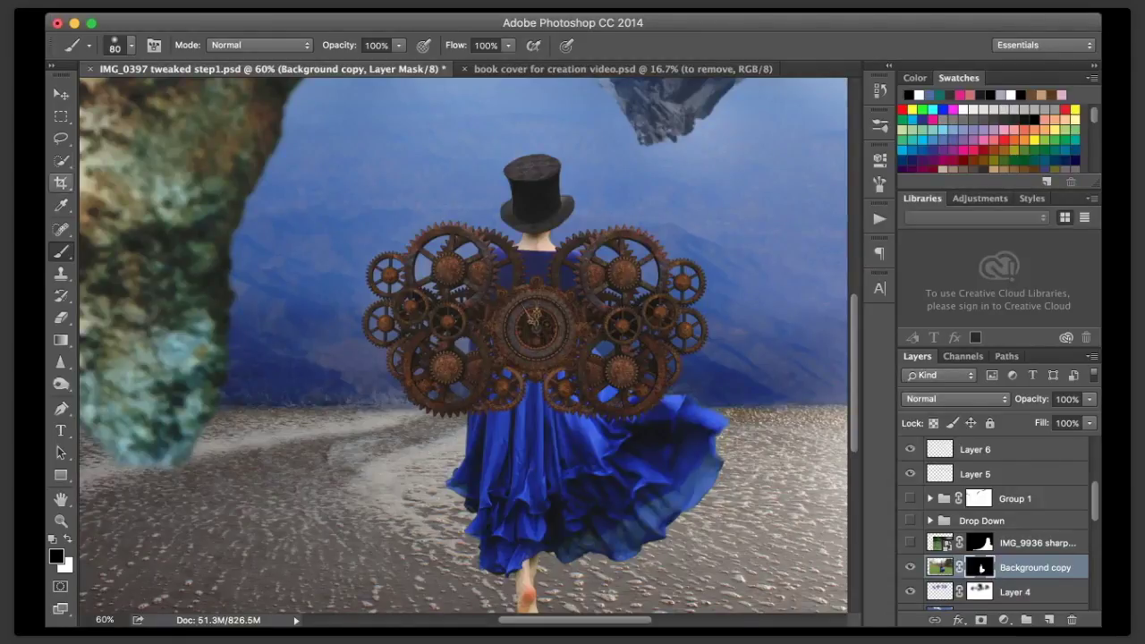
# - Make the gear-1127518 copy layer active and sample the rusty brown of its large upper gear as the foreground colour
pyautogui.click(61, 204)
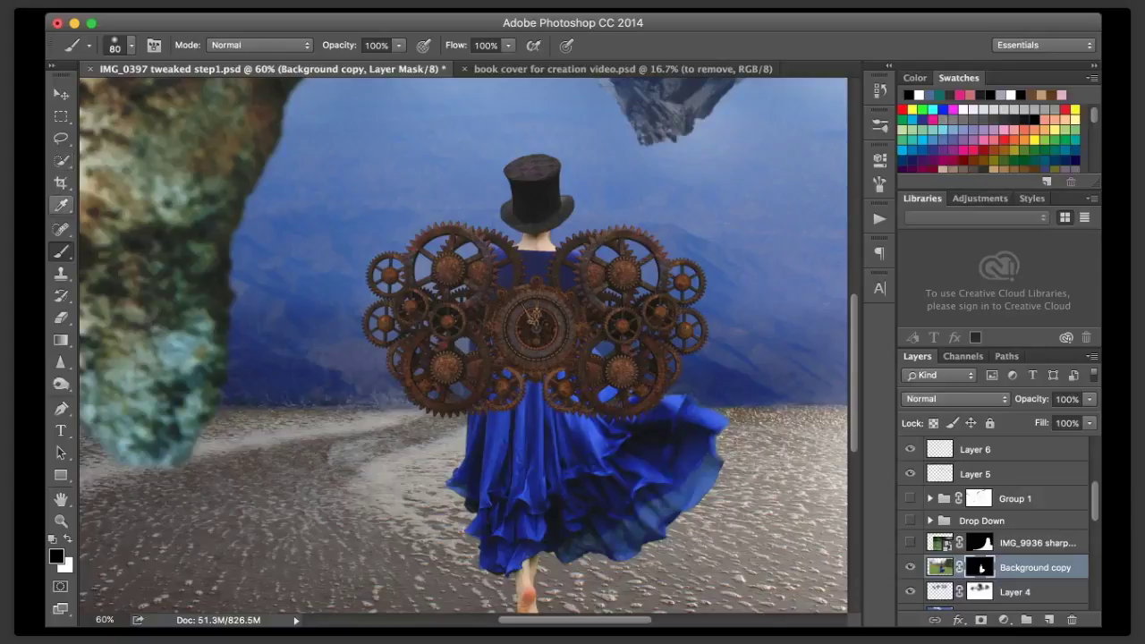
pyautogui.click(468, 259)
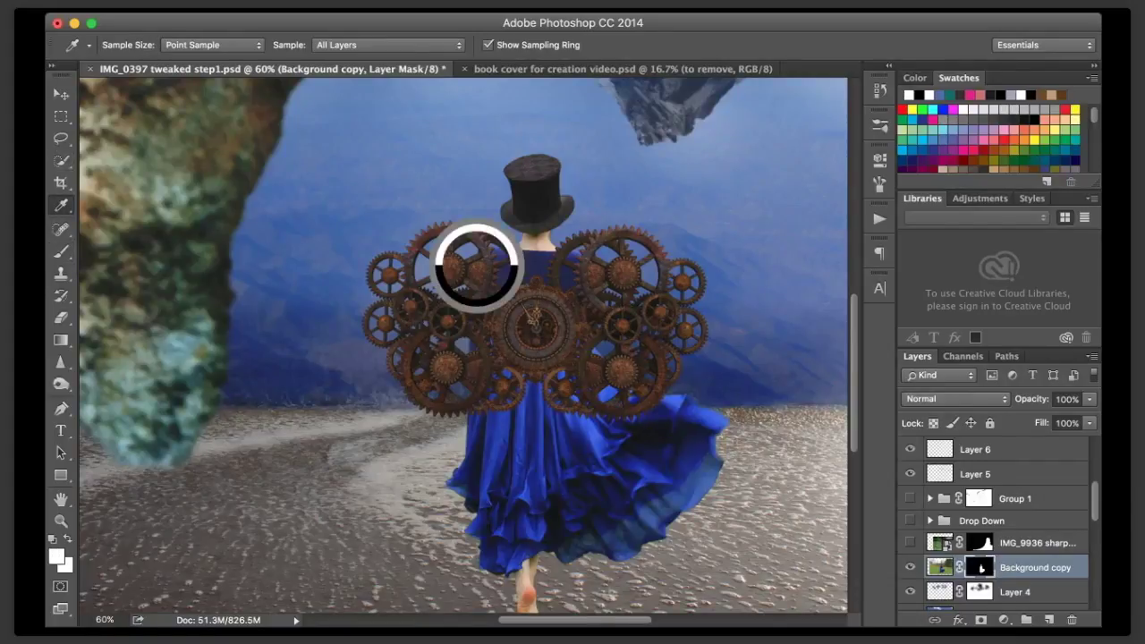
pyautogui.scroll(5, 993, 523)
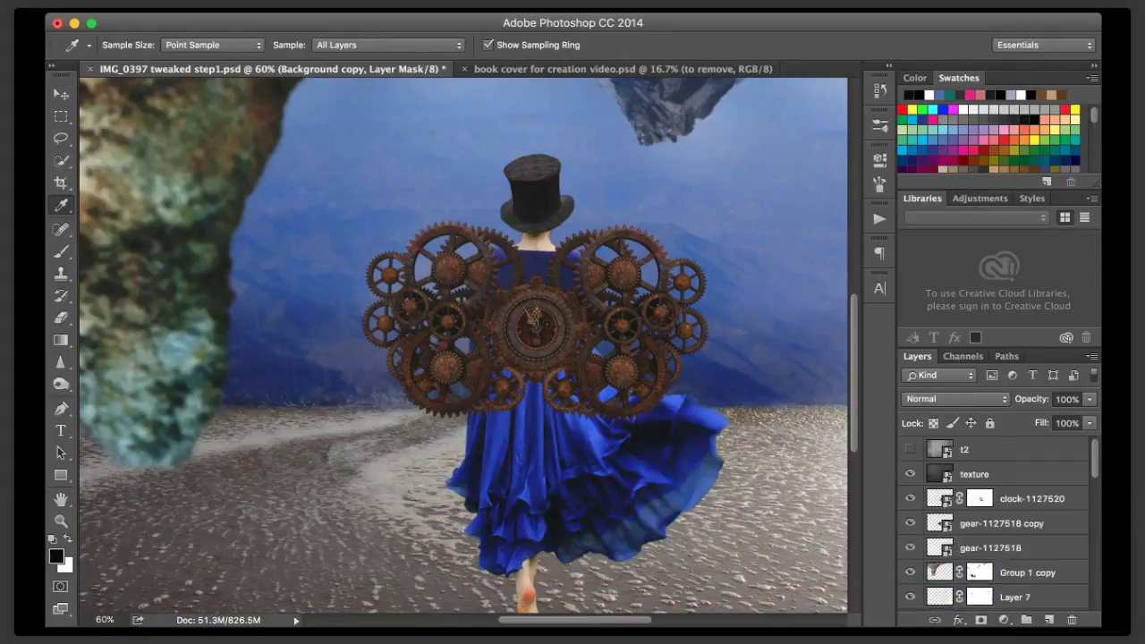
pyautogui.click(1002, 523)
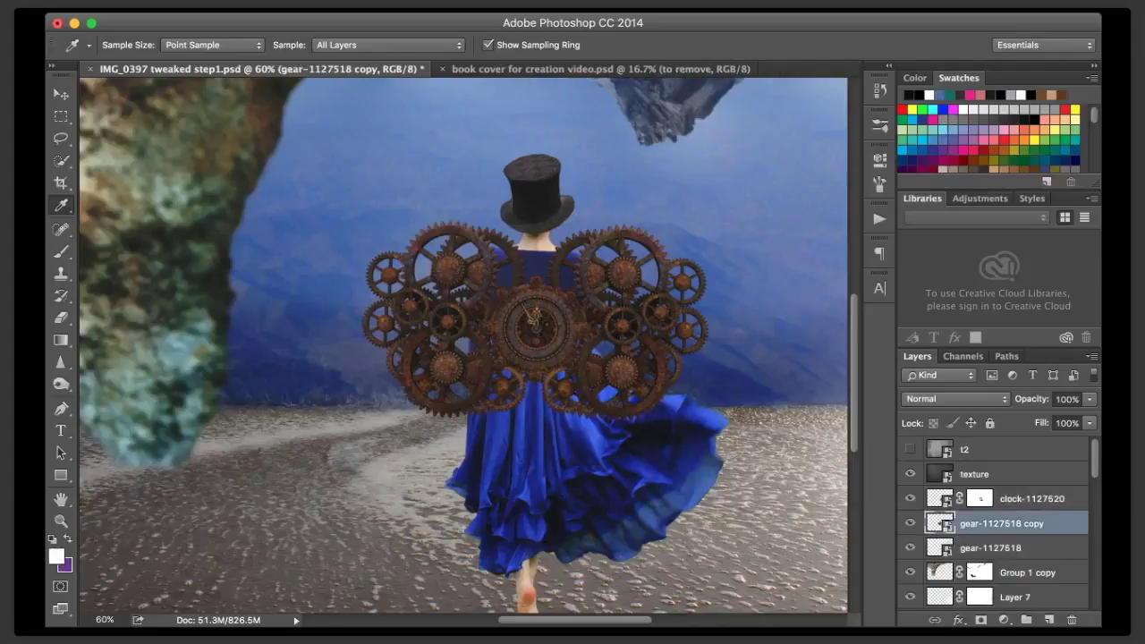
pyautogui.click(452, 266)
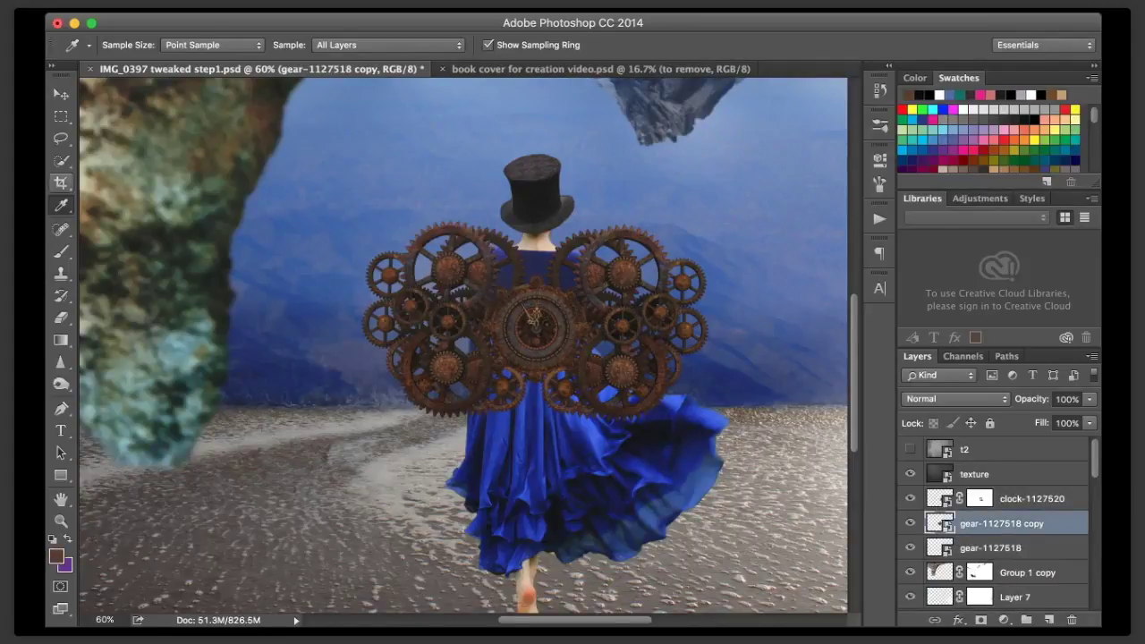
# - Add a new layer above gear-1127518 copy and paint the whole top hat brown, using a size 30 brush for the edges
pyautogui.click(60, 252)
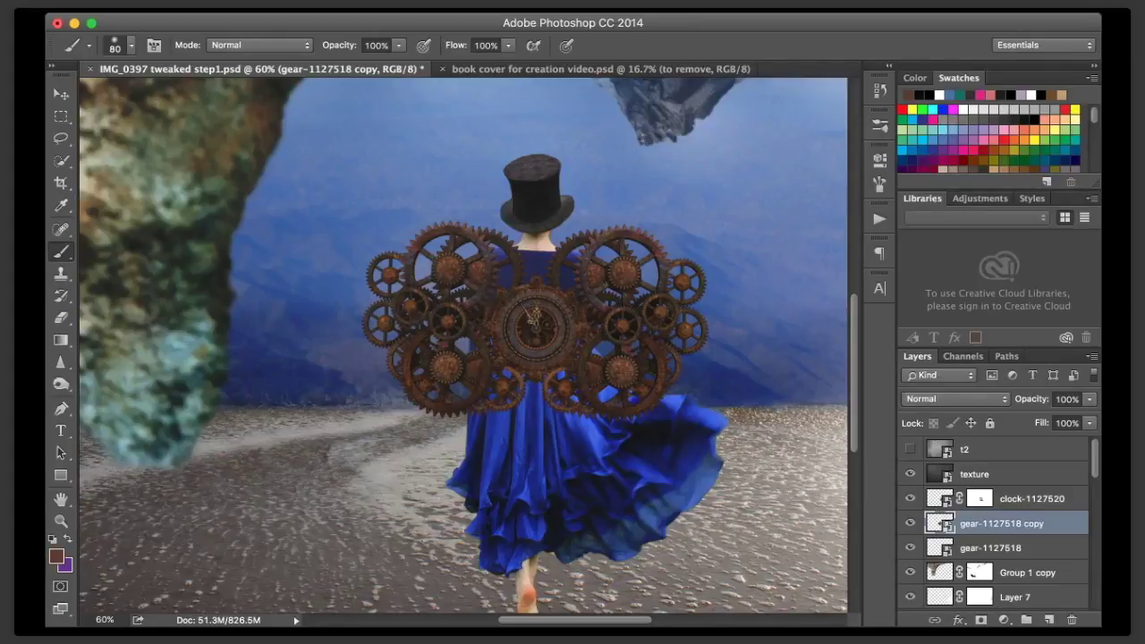
pyautogui.click(1049, 620)
pyautogui.moveTo(533, 191)
pyautogui.mouseDown()
pyautogui.moveTo(536, 204)
pyautogui.moveTo(536, 166)
pyautogui.mouseUp()
pyautogui.press('[')
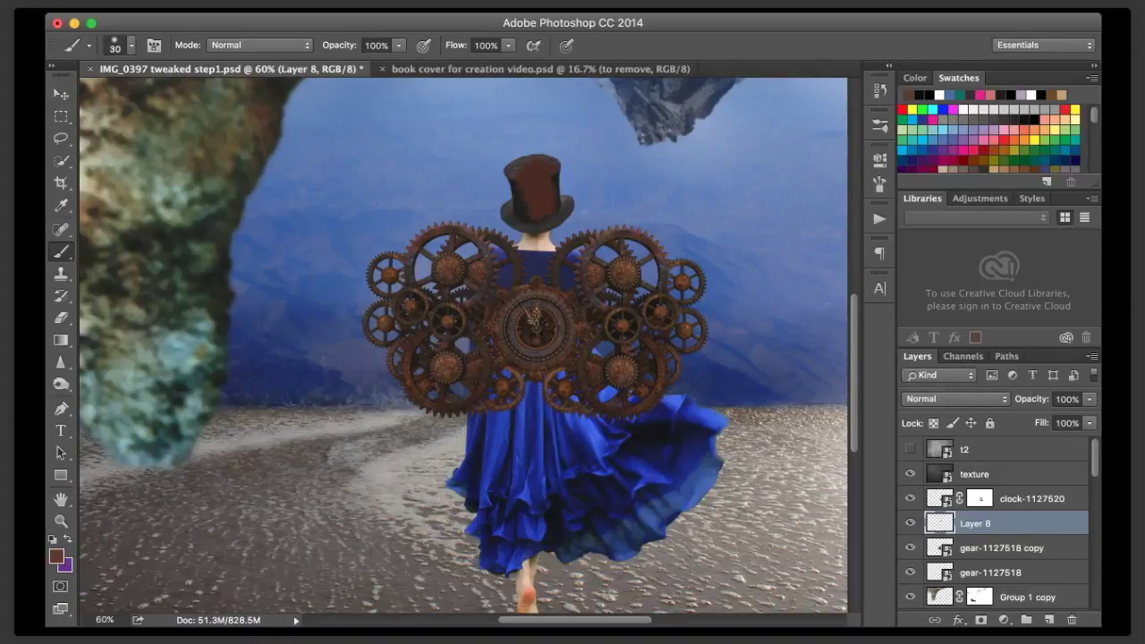
pyautogui.moveTo(540, 158)
pyautogui.mouseDown()
pyautogui.moveTo(515, 161)
pyautogui.moveTo(519, 212)
pyautogui.mouseUp()
pyautogui.moveTo(526, 203); pyautogui.dragTo(525, 214)
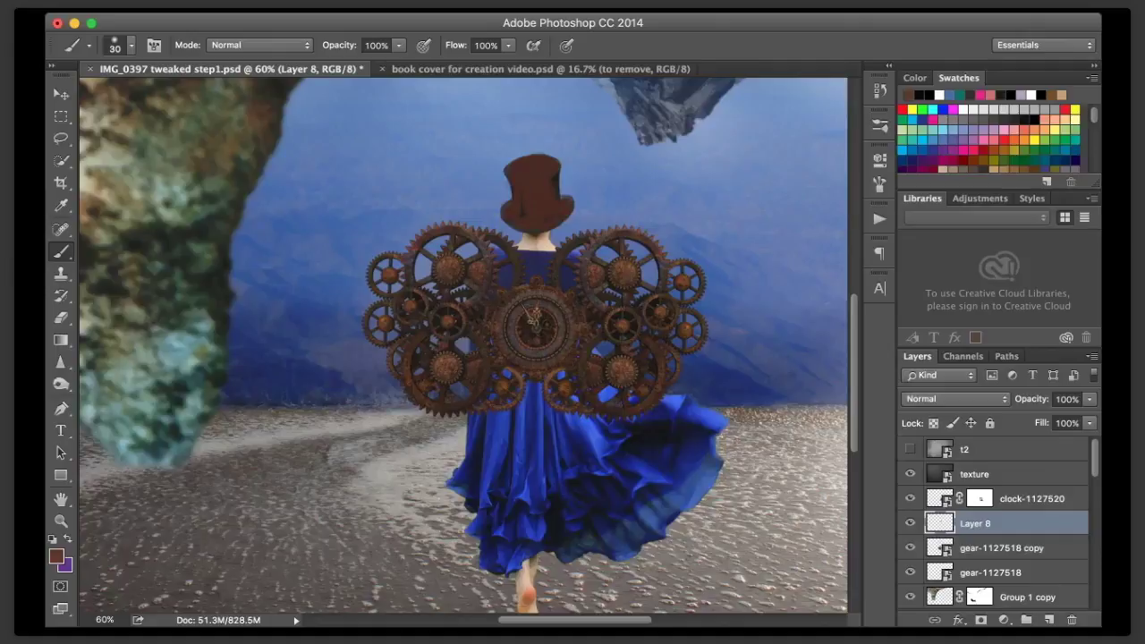
pyautogui.moveTo(554, 175); pyautogui.dragTo(555, 186)
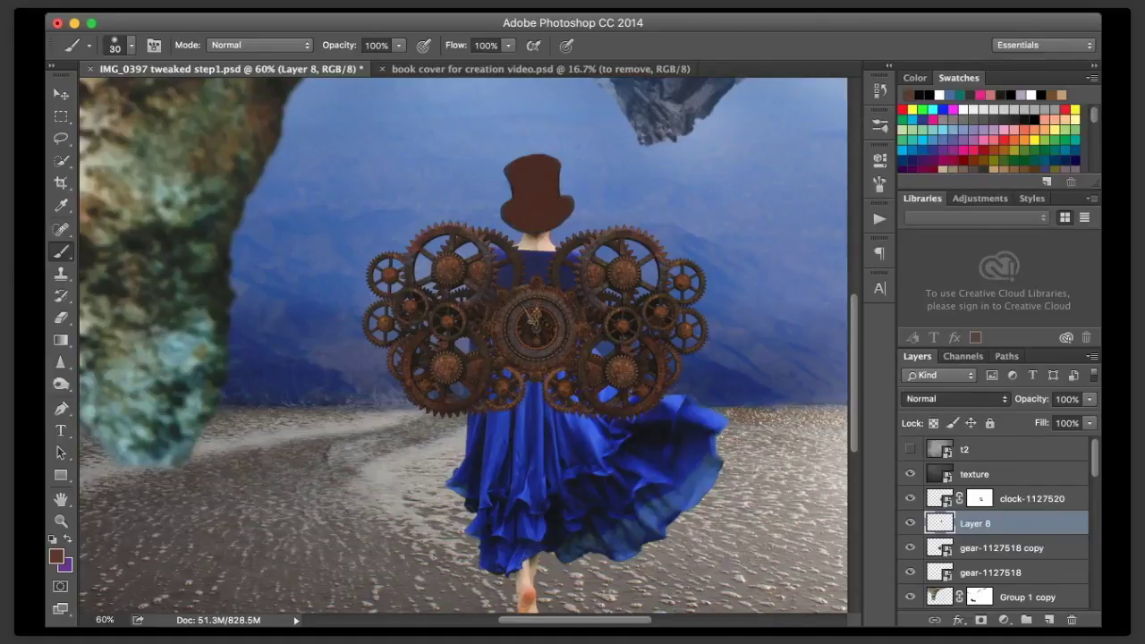
# - Set the hat paint layer's blend mode to Color and its opacity to 43%
pyautogui.click(930, 573)
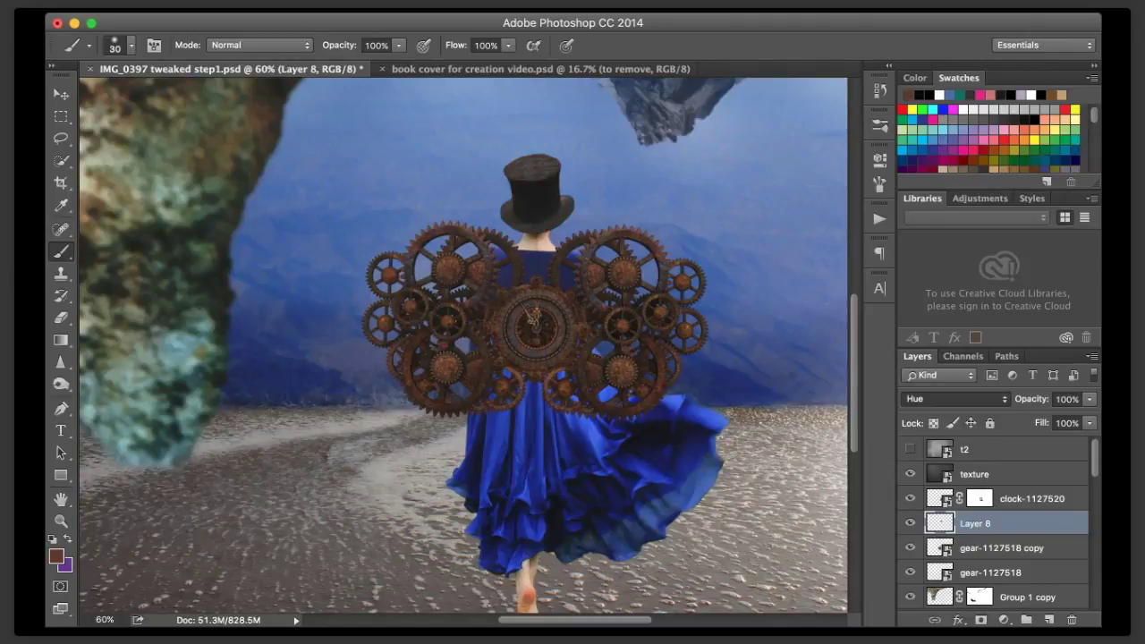
pyautogui.press('Down')
pyautogui.press('Down')
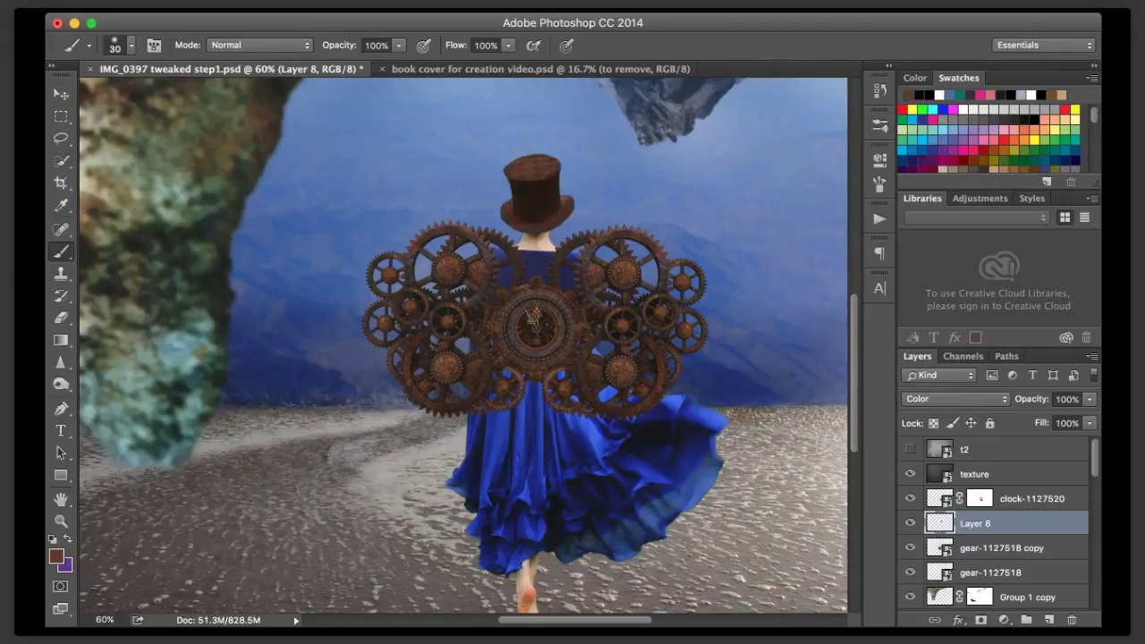
pyautogui.click(1089, 400)
pyautogui.moveTo(1086, 416); pyautogui.dragTo(1054, 416)
pyautogui.press('Return')
# - Try painting brown over the skirt of the blue dress on a new layer with a size 250 brush
pyautogui.press(']')
pyautogui.press(']')
pyautogui.press(']')
pyautogui.press('super+shift+alt+n')
pyautogui.press(']')
pyautogui.press(']')
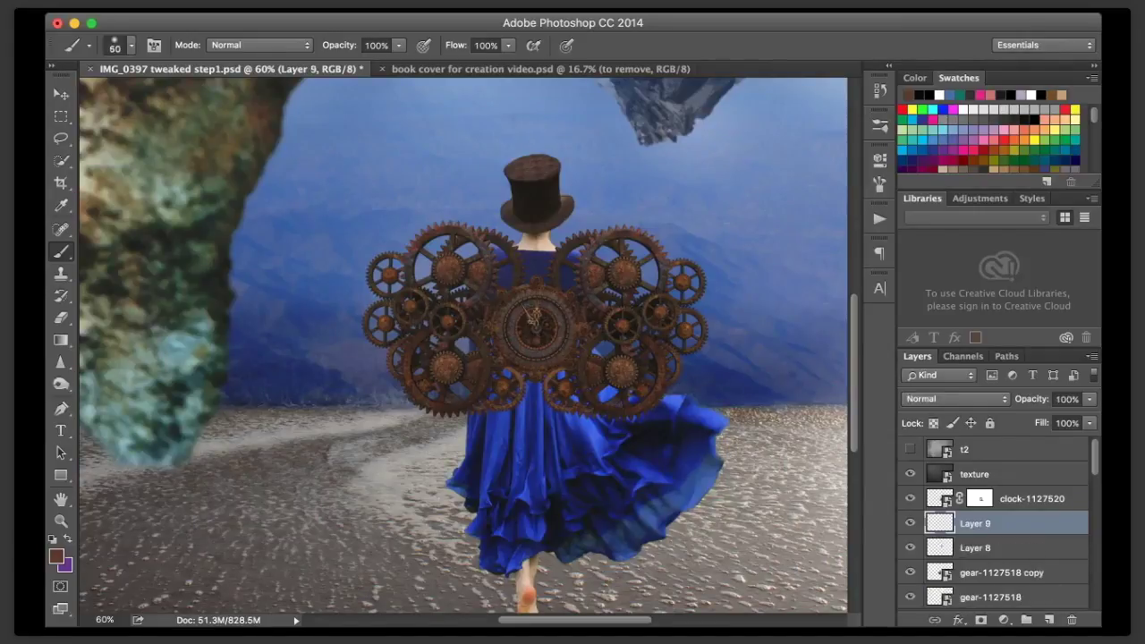
pyautogui.press(']')
pyautogui.press(']')
pyautogui.press(']')
pyautogui.press(']')
pyautogui.press(']')
pyautogui.press(']')
pyautogui.moveTo(637, 469)
pyautogui.mouseDown()
pyautogui.moveTo(664, 431)
pyautogui.moveTo(593, 501)
pyautogui.moveTo(526, 526)
pyautogui.mouseUp()
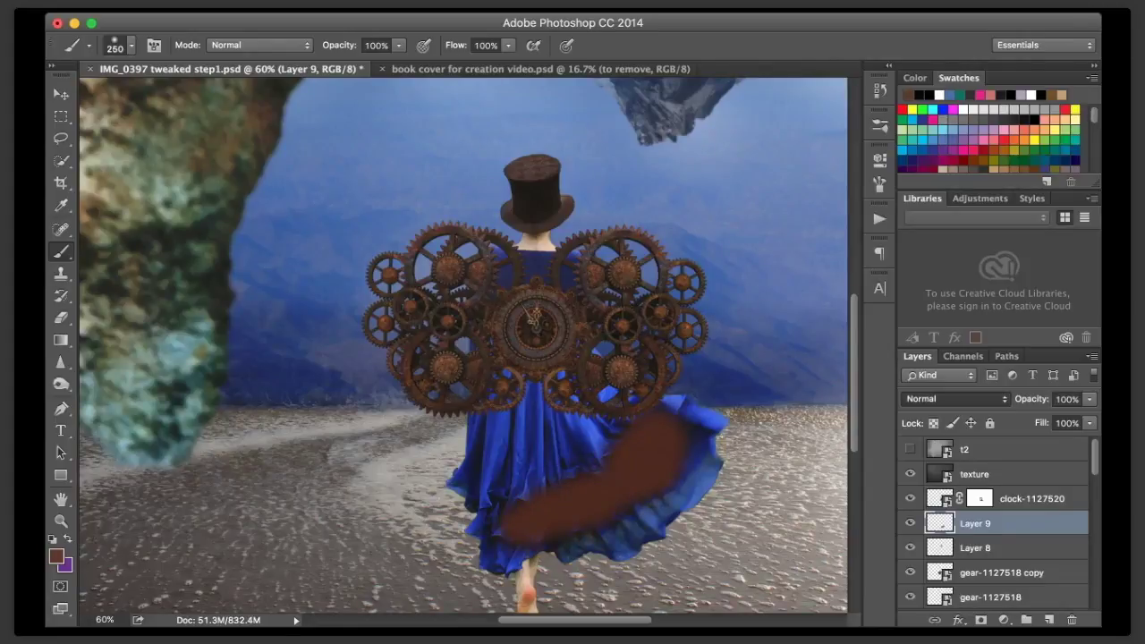
# - Try the skirt paint in Color mode at 51% and 97% opacity, and delete its layer
pyautogui.click(930, 608)
pyautogui.click(1090, 400)
pyautogui.moveTo(1090, 417); pyautogui.dragTo(1045, 417)
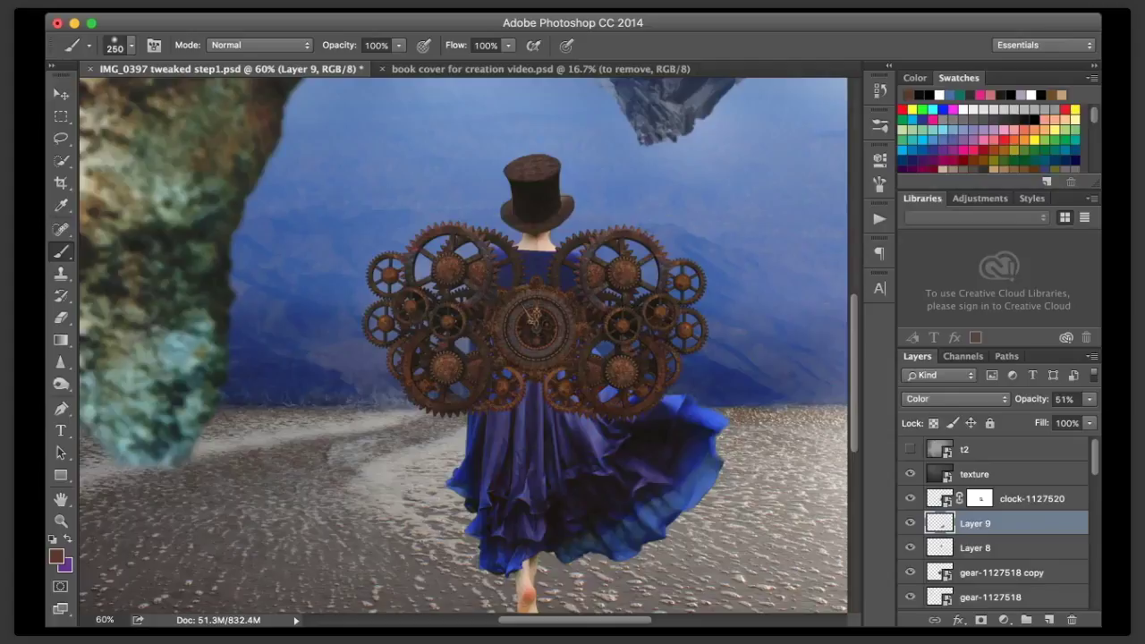
pyautogui.click(1090, 400)
pyautogui.moveTo(1046, 417); pyautogui.dragTo(1087, 417)
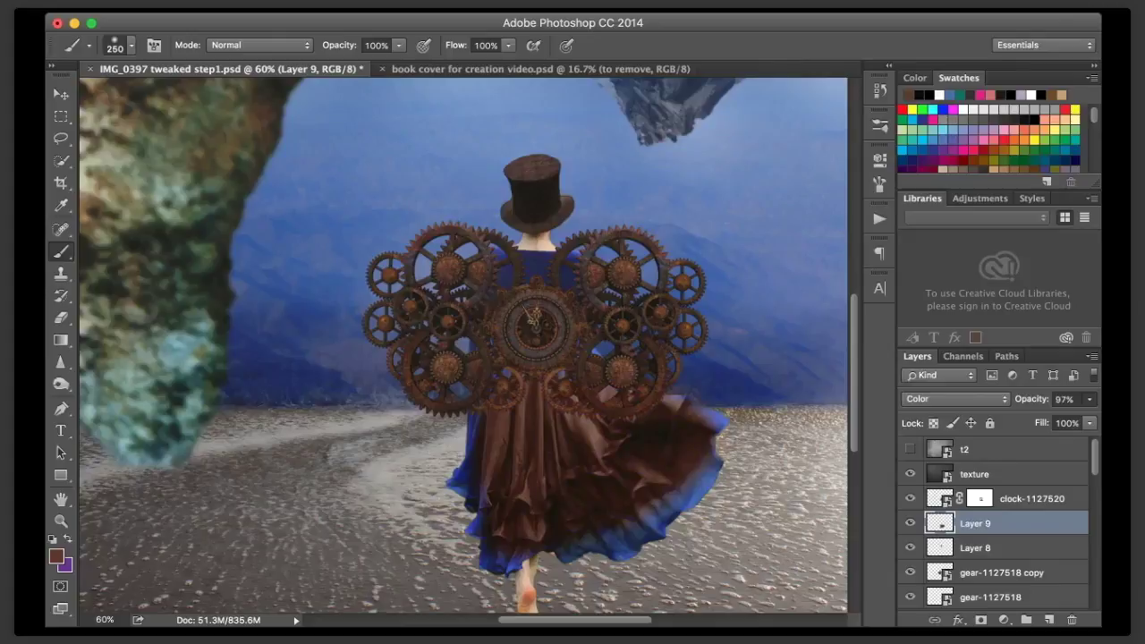
pyautogui.press('Delete')
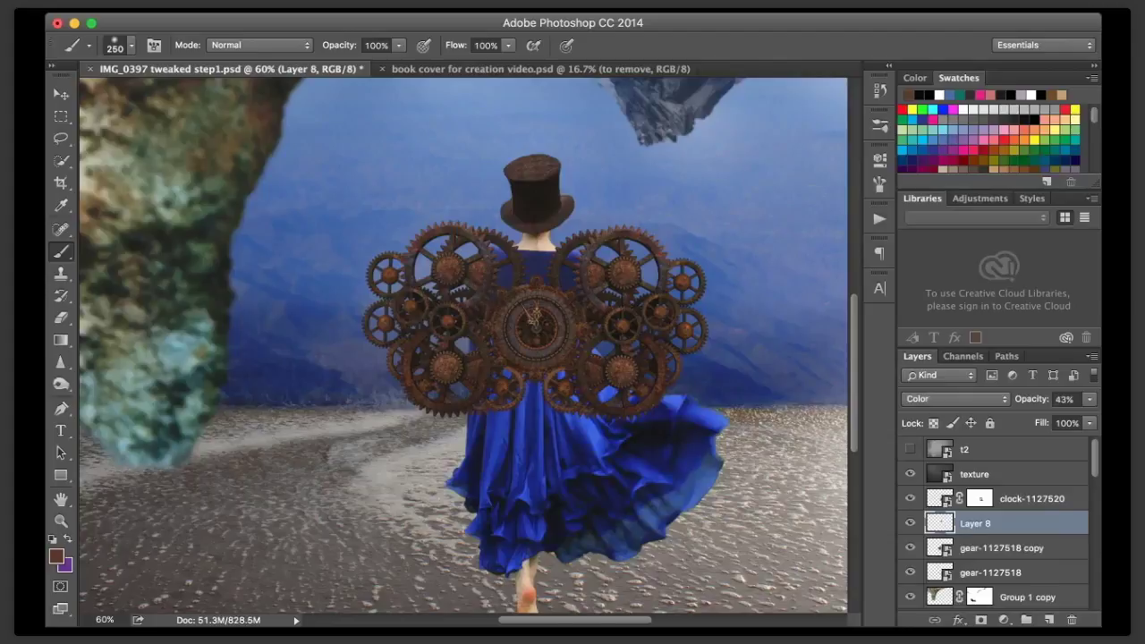
# - Remove the vertical line on the back of the woman's neck on Background copy with a size 60 Content-Aware Spot Healing Brush
pyautogui.scroll(-10, 998, 521)
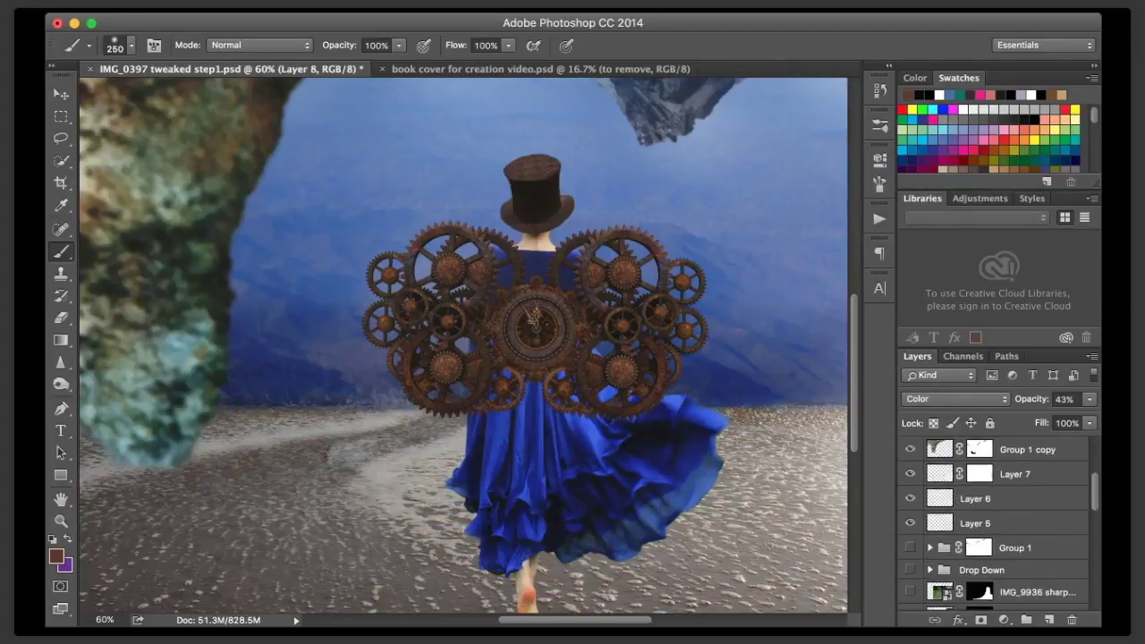
pyautogui.click(1035, 519)
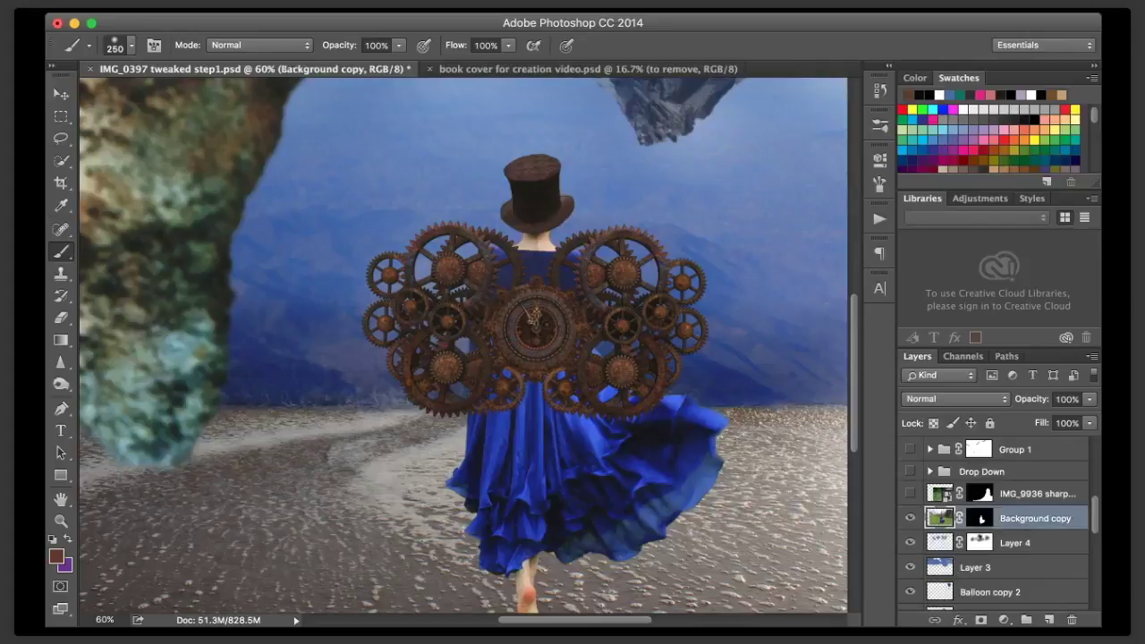
pyautogui.click(105, 620)
pyautogui.write('16')
pyautogui.press('Return')
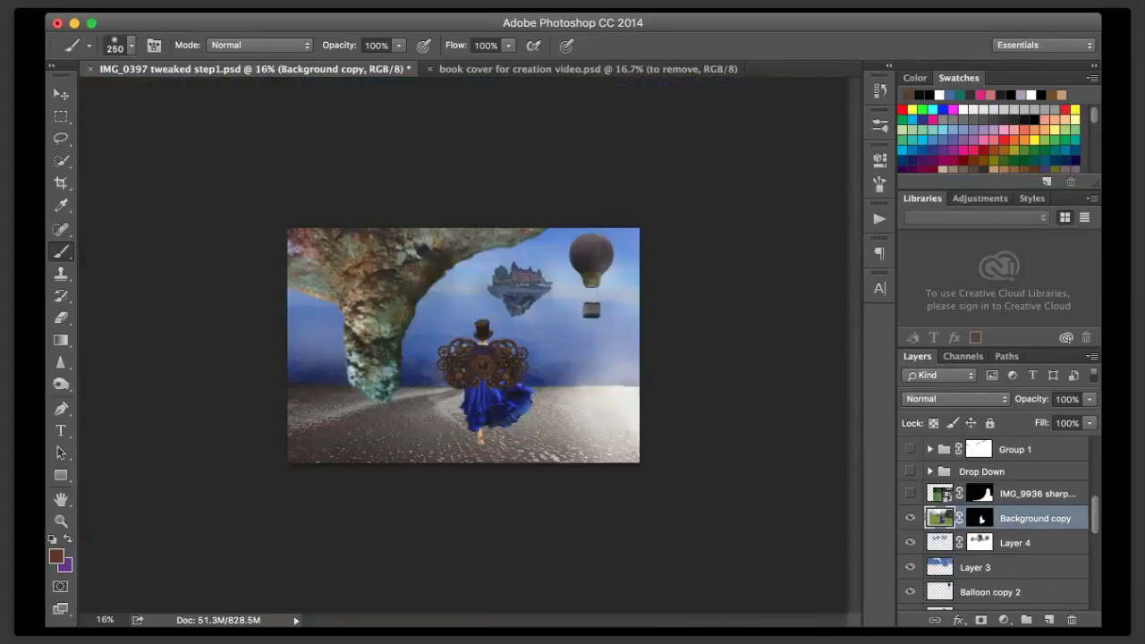
pyautogui.click(104, 619)
pyautogui.write('160')
pyautogui.press('Return')
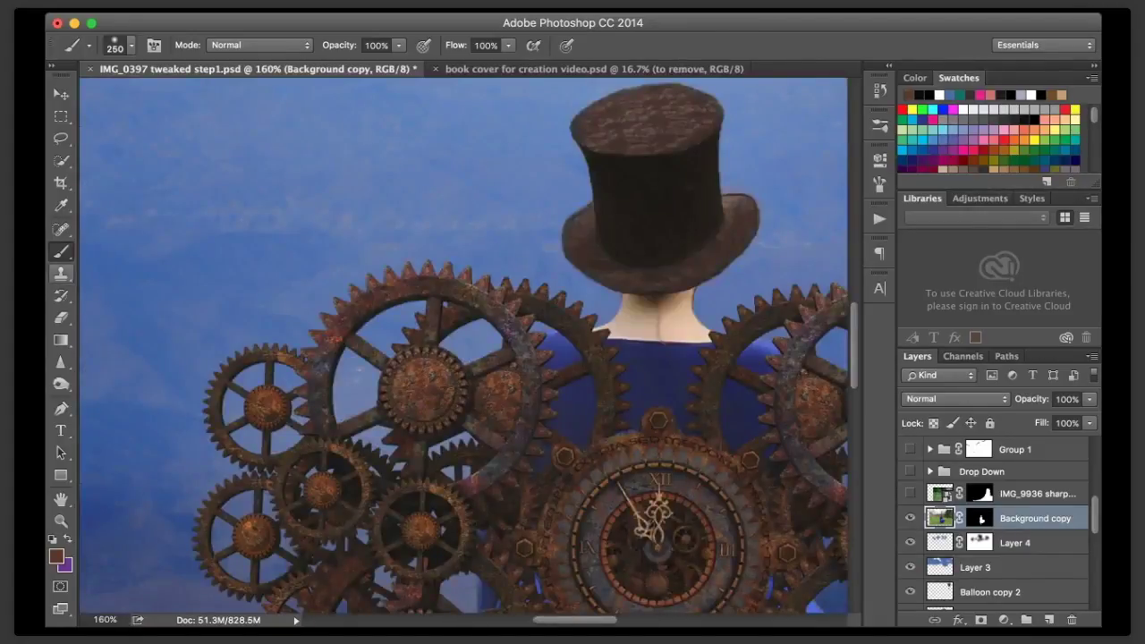
pyautogui.press('j')
pyautogui.press('[')
pyautogui.press('[')
pyautogui.press('[')
pyautogui.press('[')
pyautogui.press('[')
pyautogui.press('[')
pyautogui.press('[')
pyautogui.press('[')
pyautogui.press('[')
pyautogui.press('[')
pyautogui.press('[')
pyautogui.press('[')
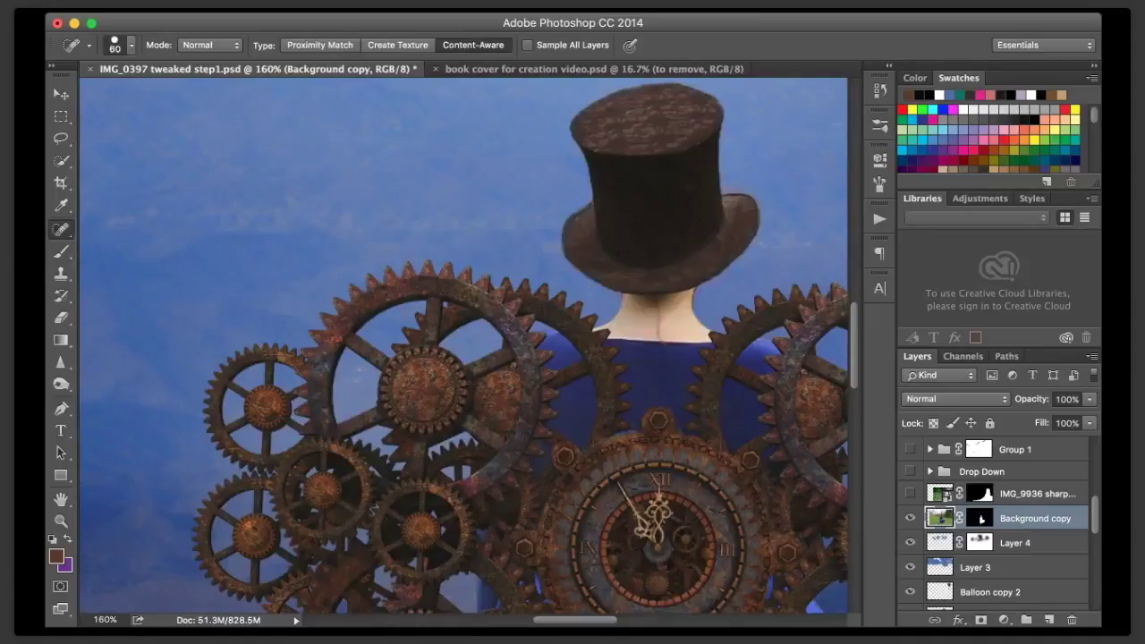
pyautogui.moveTo(658, 342); pyautogui.dragTo(658, 297)
pyautogui.click(663, 340)
pyautogui.click(661, 320)
# - Clean up the dark spot along the dress neckline with the Clone Stamp tool at size 15
pyautogui.press('s')
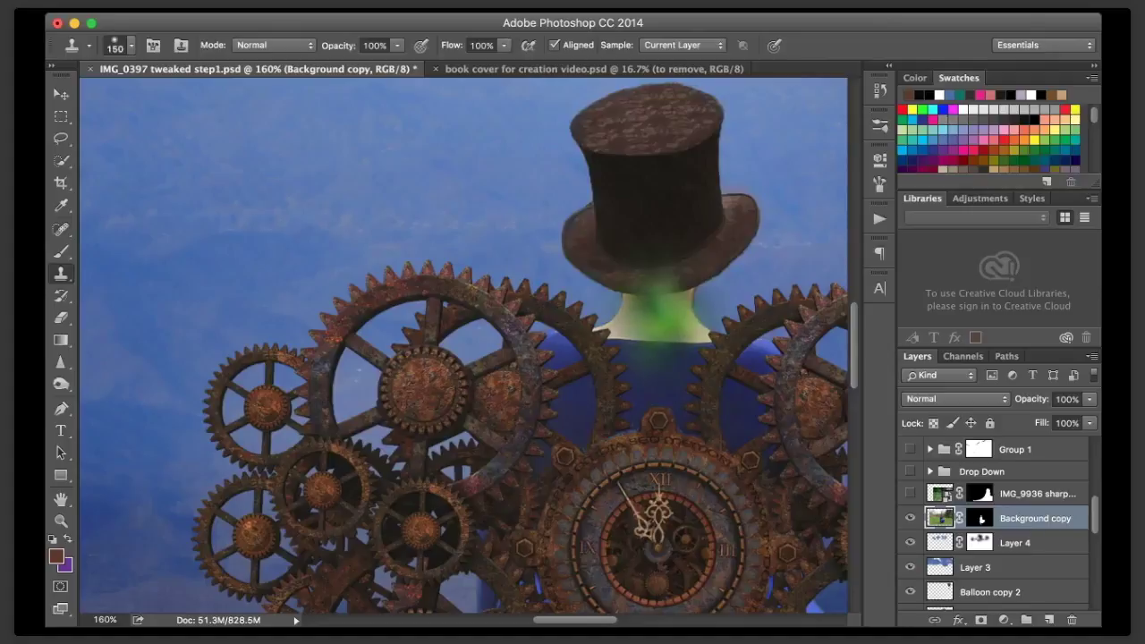
pyautogui.press('[')
pyautogui.press('[')
pyautogui.press('[')
pyautogui.press('[')
pyautogui.press('[')
pyautogui.press('[')
pyautogui.press('[')
pyautogui.press('[')
pyautogui.press('[')
pyautogui.press('[')
pyautogui.press('[')
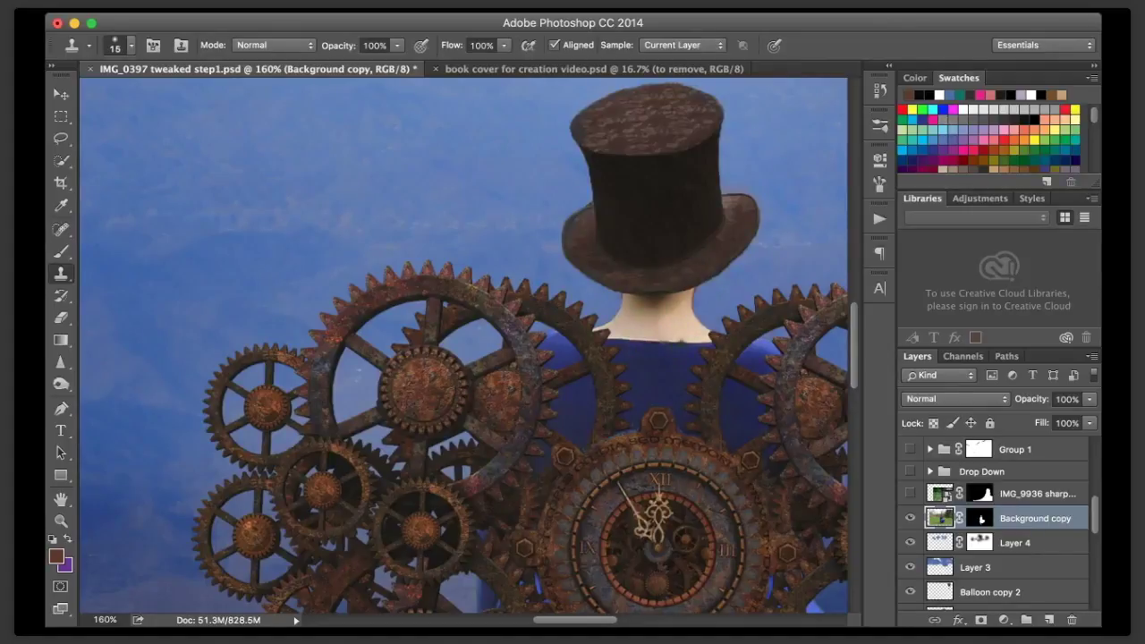
pyautogui.keyDown('alt'); pyautogui.click(680, 339); pyautogui.keyUp('alt')
pyautogui.scroll(-1, 465, 346)
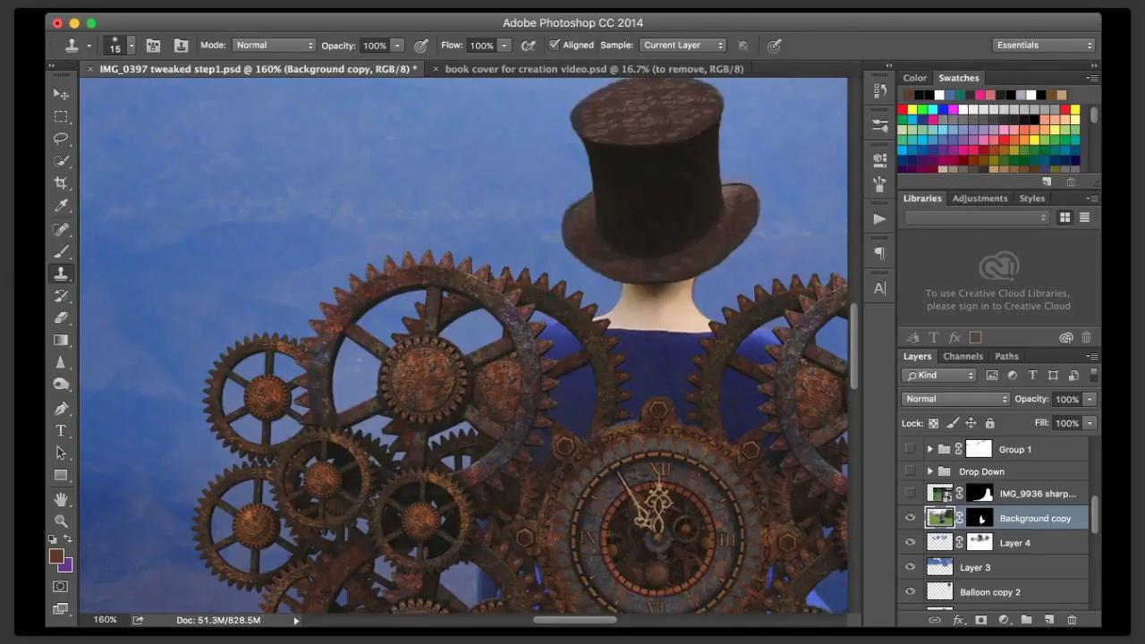
pyautogui.scroll(-10, 464, 346)
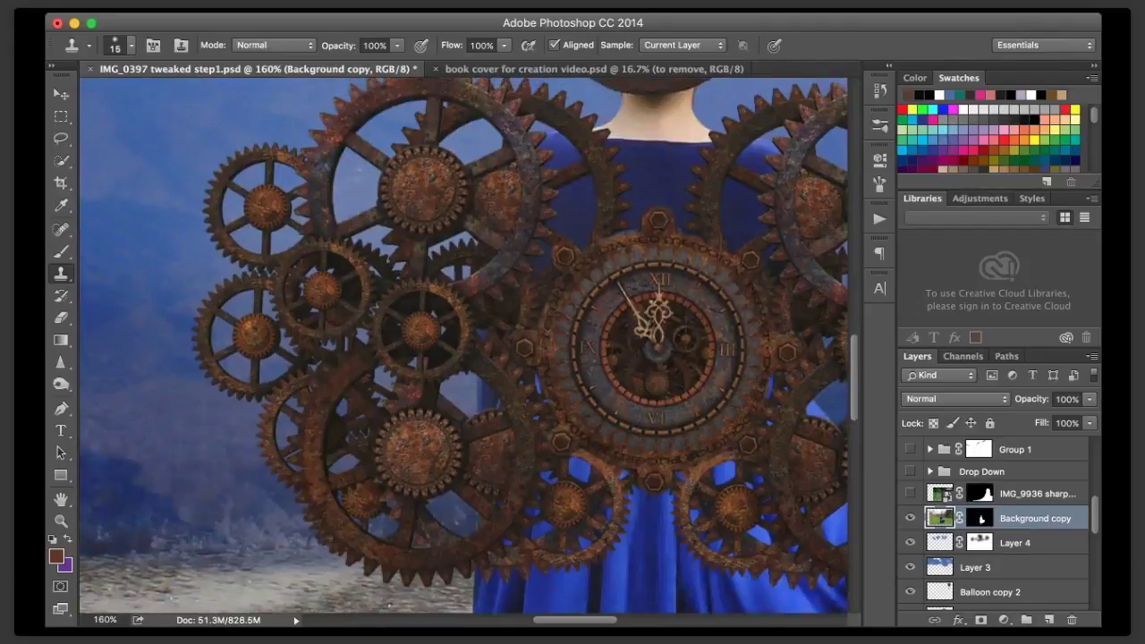
pyautogui.hscroll(5, 465, 347)
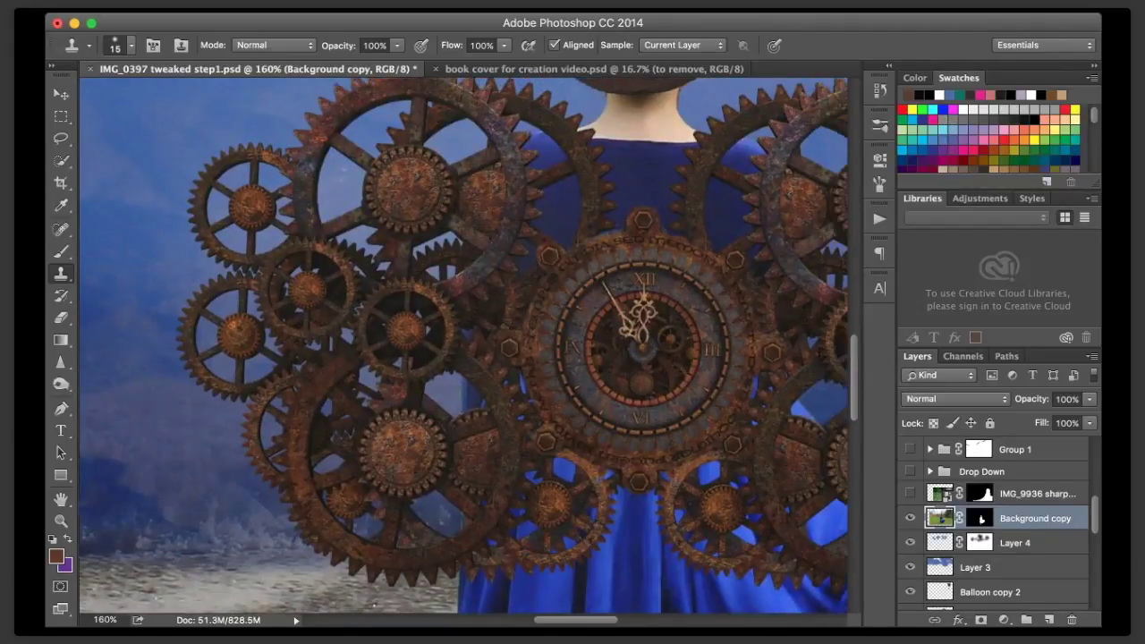
pyautogui.hscroll(4, 463, 346)
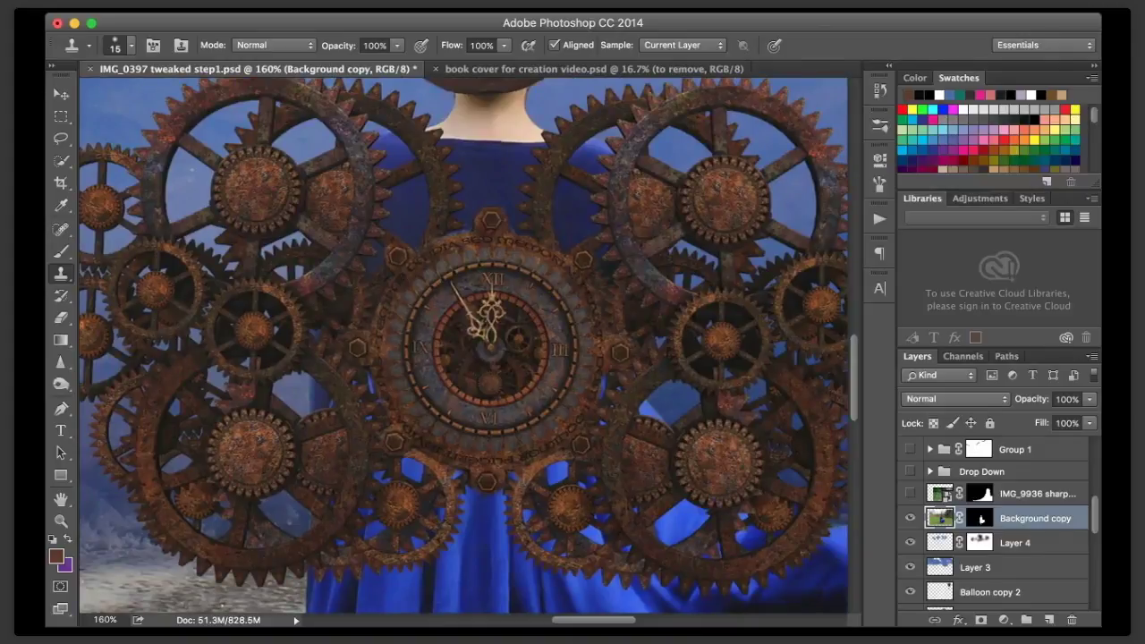
pyautogui.scroll(5, 993, 523)
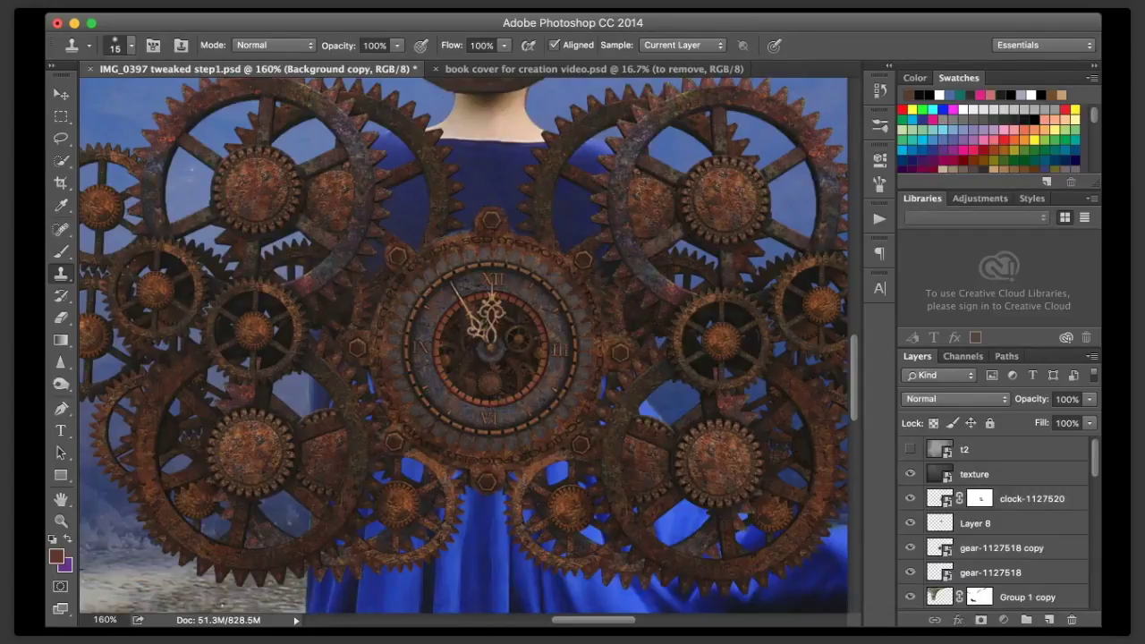
pyautogui.click(1029, 499)
pyautogui.click(980, 498)
pyautogui.press('b')
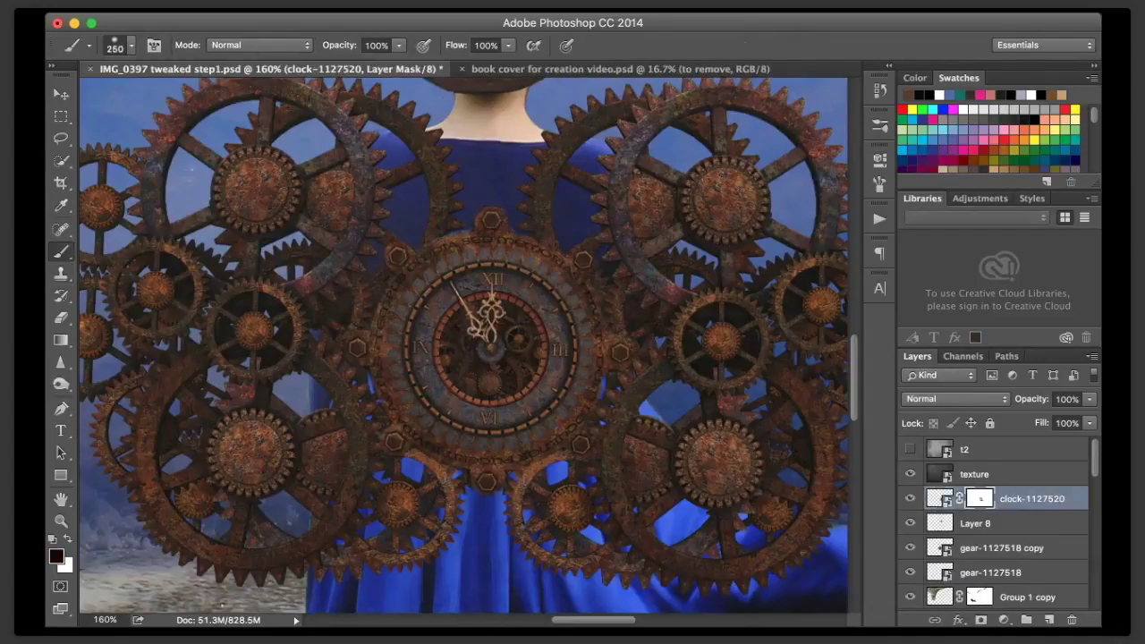
pyautogui.press('[')
pyautogui.press('[')
pyautogui.press('[')
pyautogui.press('[')
pyautogui.press('[')
pyautogui.press('[')
pyautogui.press('[')
pyautogui.press('[')
pyautogui.press('[')
pyautogui.press('[')
pyautogui.press('[')
pyautogui.press('[')
pyautogui.press('[')
pyautogui.press('[')
pyautogui.press('[')
pyautogui.press('[')
pyautogui.press('[')
pyautogui.press('[')
pyautogui.press('[')
pyautogui.press('[')
pyautogui.press('x')
pyautogui.press('x')
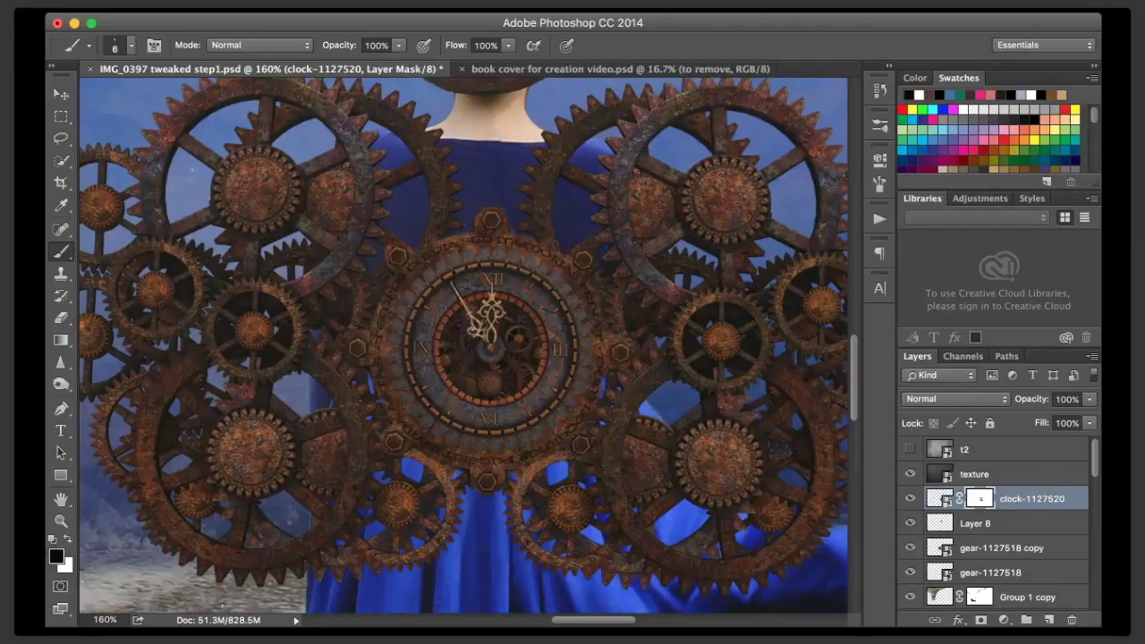
# - Rasterize the clock-1127520 layer and heal the upper-right and right rim of the clock with a size 25 Content-Aware Spot Healing Brush
pyautogui.click(941, 498)
pyautogui.press('j')
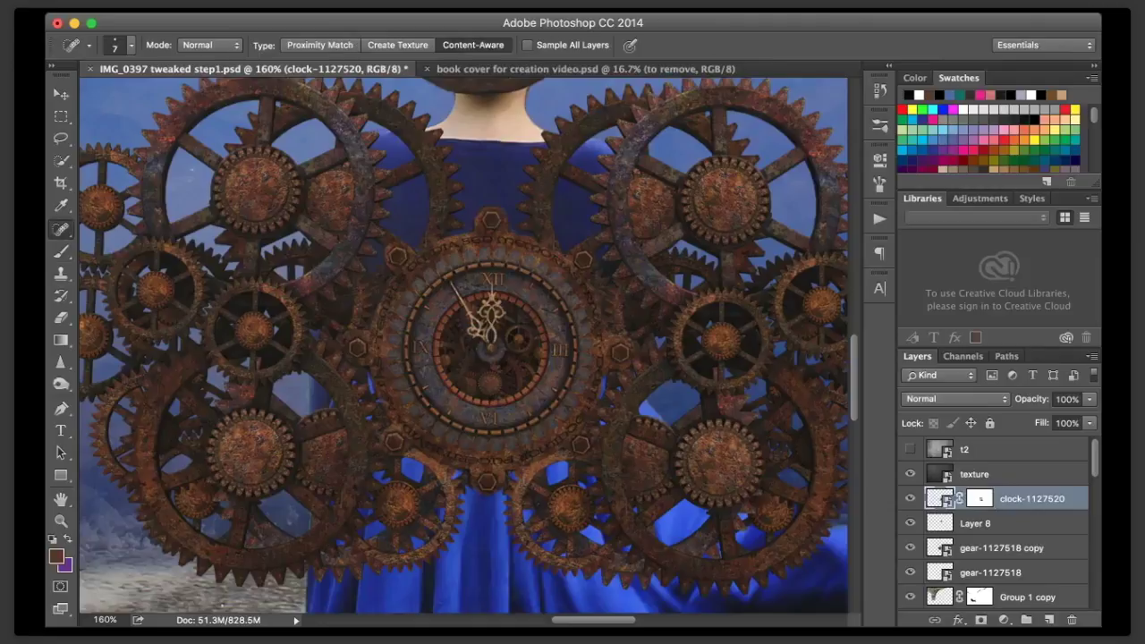
pyautogui.press('Return')
pyautogui.press(']')
pyautogui.press(']')
pyautogui.press(']')
pyautogui.press(']')
pyautogui.press(']')
pyautogui.press(']')
pyautogui.moveTo(501, 241)
pyautogui.mouseDown()
pyautogui.moveTo(541, 252)
pyautogui.moveTo(576, 282)
pyautogui.mouseUp()
pyautogui.moveTo(581, 282); pyautogui.dragTo(586, 296)
pyautogui.moveTo(591, 303)
pyautogui.mouseDown()
pyautogui.moveTo(599, 374)
pyautogui.moveTo(575, 426)
pyautogui.mouseUp()
pyautogui.click(592, 386)
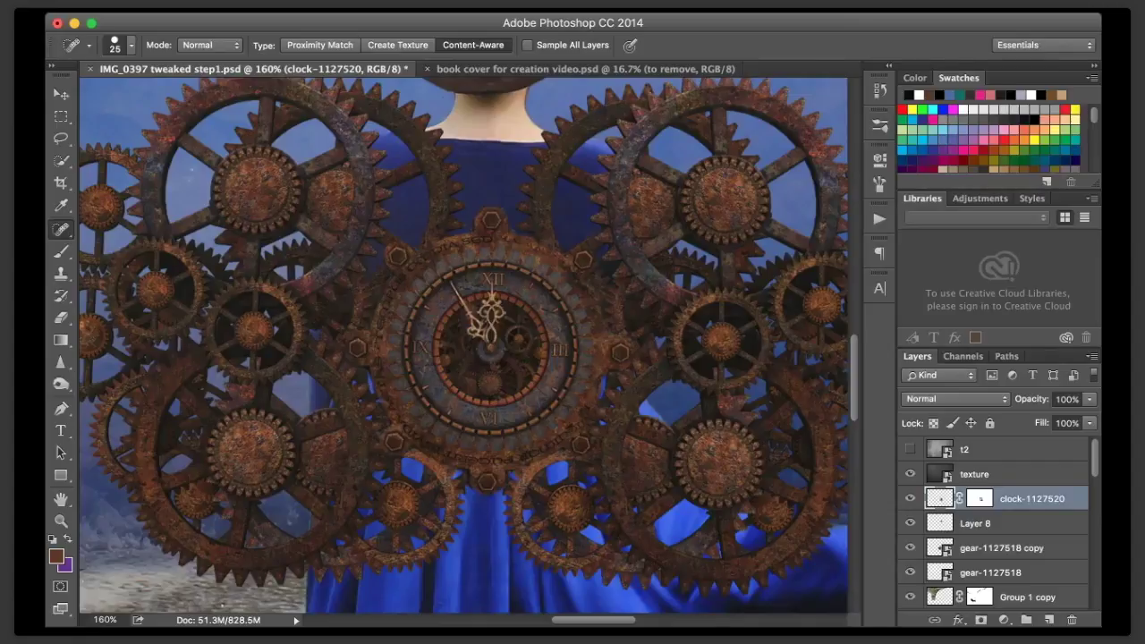
# - Spot-heal the lower rim of the clock, from its lower-right bolt to the bolt below VI
pyautogui.click(541, 450)
pyautogui.click(559, 440)
pyautogui.click(578, 423)
pyautogui.click(545, 451)
pyautogui.click(566, 430)
pyautogui.click(483, 459)
pyautogui.moveTo(505, 459); pyautogui.dragTo(516, 456)
pyautogui.click(550, 444)
pyautogui.click(466, 458)
pyautogui.click(467, 459)
# - Spot-heal the marks along the left rim of the clock, from the lower-left bolt up to the upper-left bolt
pyautogui.click(414, 432)
pyautogui.click(405, 419)
pyautogui.click(390, 400)
pyautogui.click(383, 380)
pyautogui.click(379, 356)
pyautogui.click(380, 338)
pyautogui.click(381, 321)
pyautogui.click(390, 296)
pyautogui.click(399, 281)
pyautogui.click(400, 283)
pyautogui.click(389, 295)
pyautogui.click(483, 463)
pyautogui.click(412, 271)
pyautogui.click(445, 246)
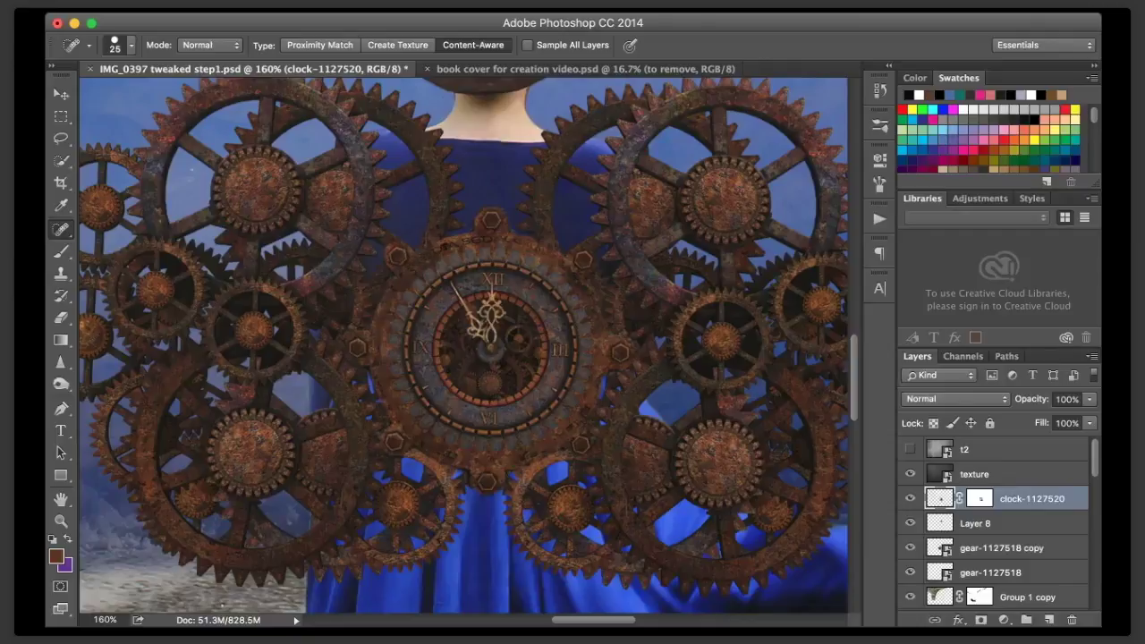
# - Spot-heal the remaining marks along the top rim of the clock, between its upper-left and upper-right bolts
pyautogui.click(450, 246)
pyautogui.click(430, 257)
pyautogui.click(404, 280)
pyautogui.moveTo(467, 241); pyautogui.dragTo(481, 242)
pyautogui.click(489, 240)
pyautogui.click(520, 245)
pyautogui.click(532, 247)
pyautogui.click(572, 283)
# - Rasterize the gear-1127518 copy layer and spot-heal blemishes on the left wing's gears with the size 25 brush
pyautogui.scroll(-2, 997, 522)
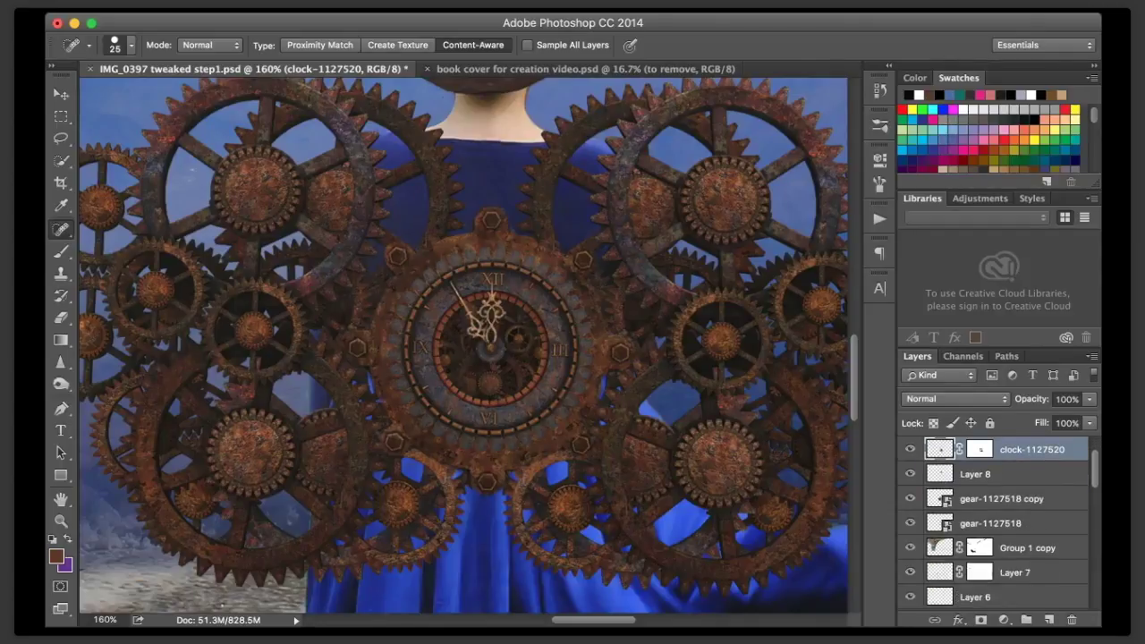
pyautogui.click(1002, 499)
pyautogui.click(910, 498)
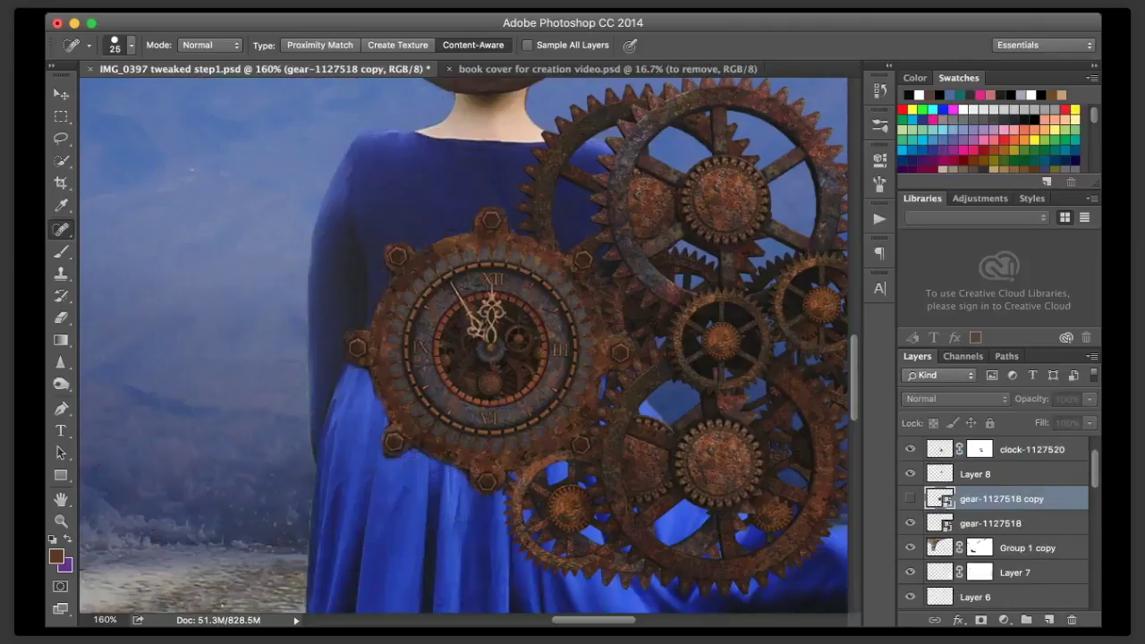
pyautogui.click(911, 499)
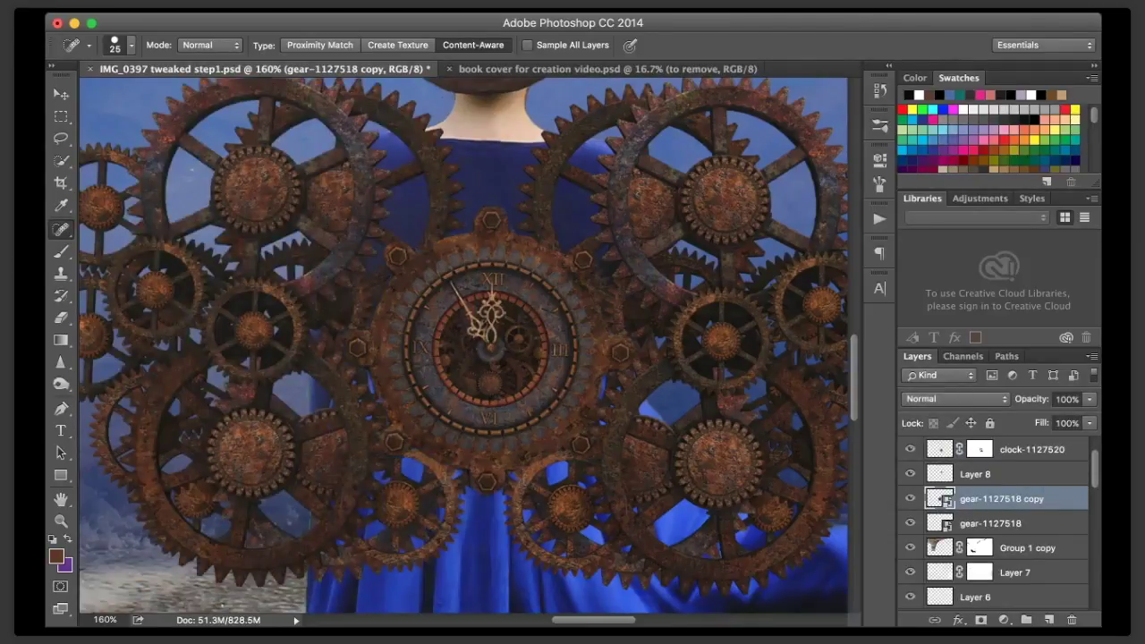
pyautogui.click(264, 177)
pyautogui.click(271, 182)
pyautogui.click(247, 175)
pyautogui.click(236, 190)
pyautogui.click(257, 334)
pyautogui.click(307, 286)
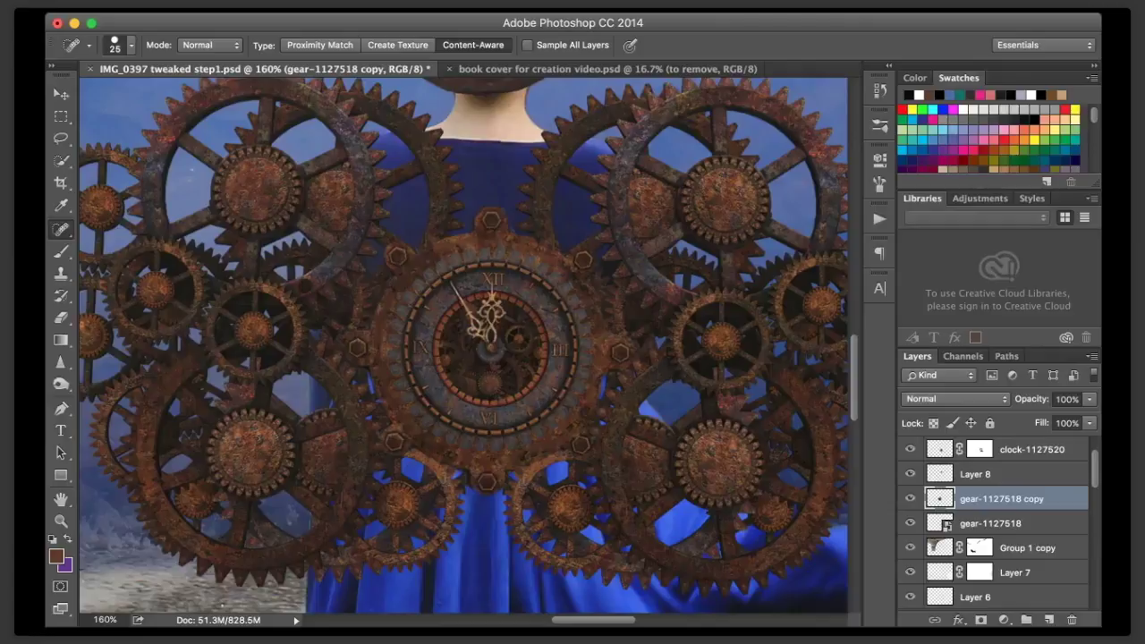
pyautogui.click(309, 100)
pyautogui.click(353, 459)
# - Sample the rusty brown from the hub of the outer upper-left gear and add a new layer above gear-1127518 copy
pyautogui.hscroll(-1, 463, 345)
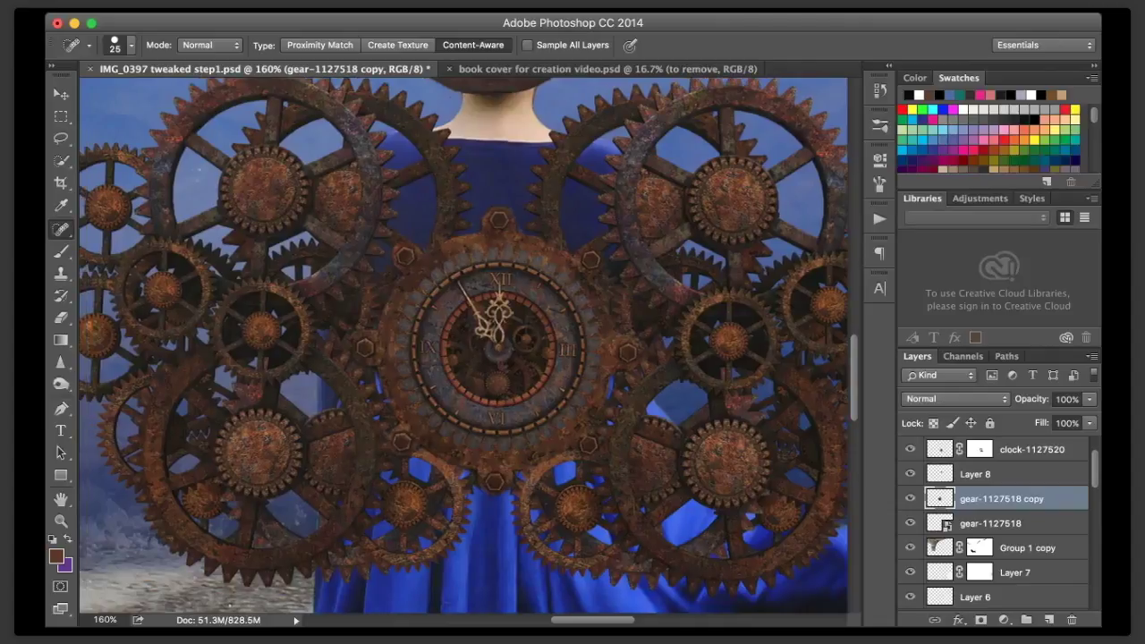
pyautogui.hscroll(-5, 463, 345)
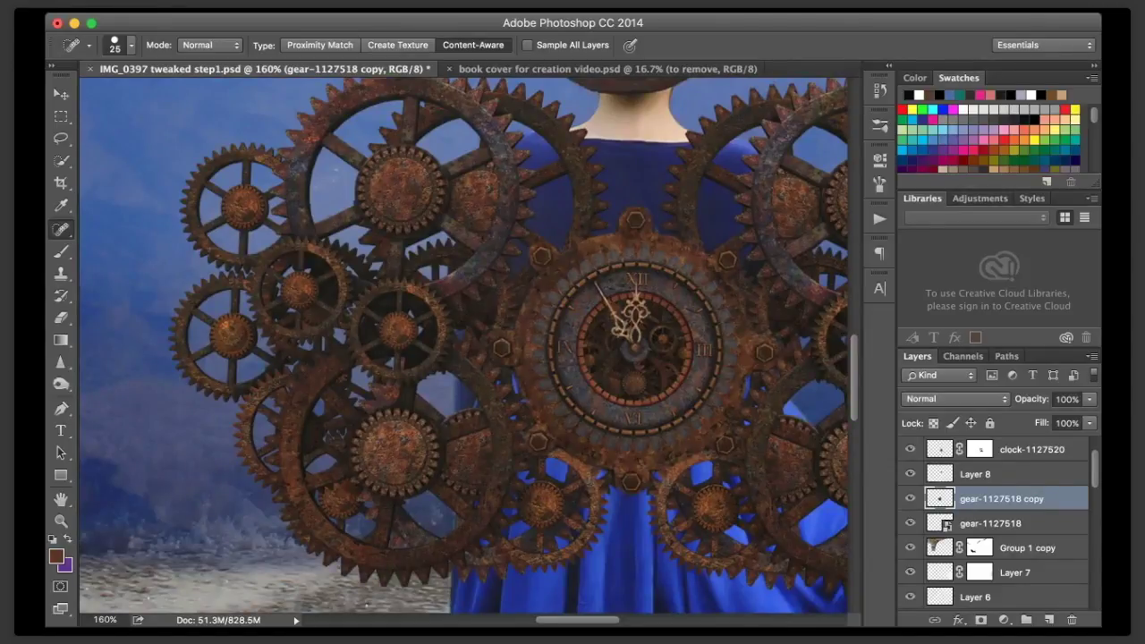
pyautogui.press('s')
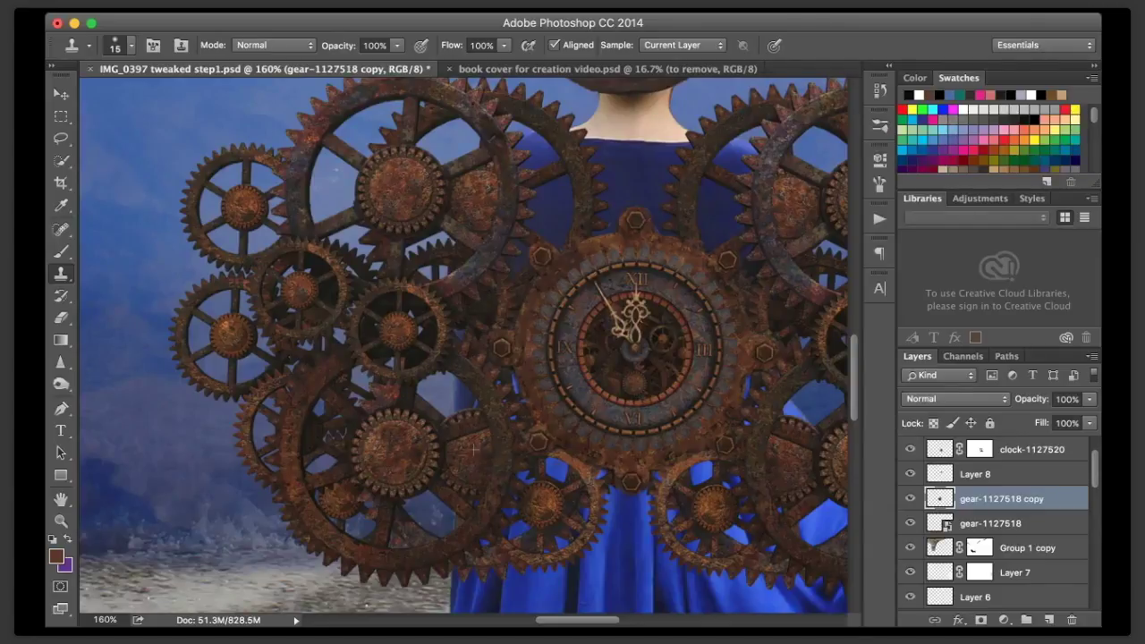
pyautogui.press('i')
pyautogui.click(253, 205)
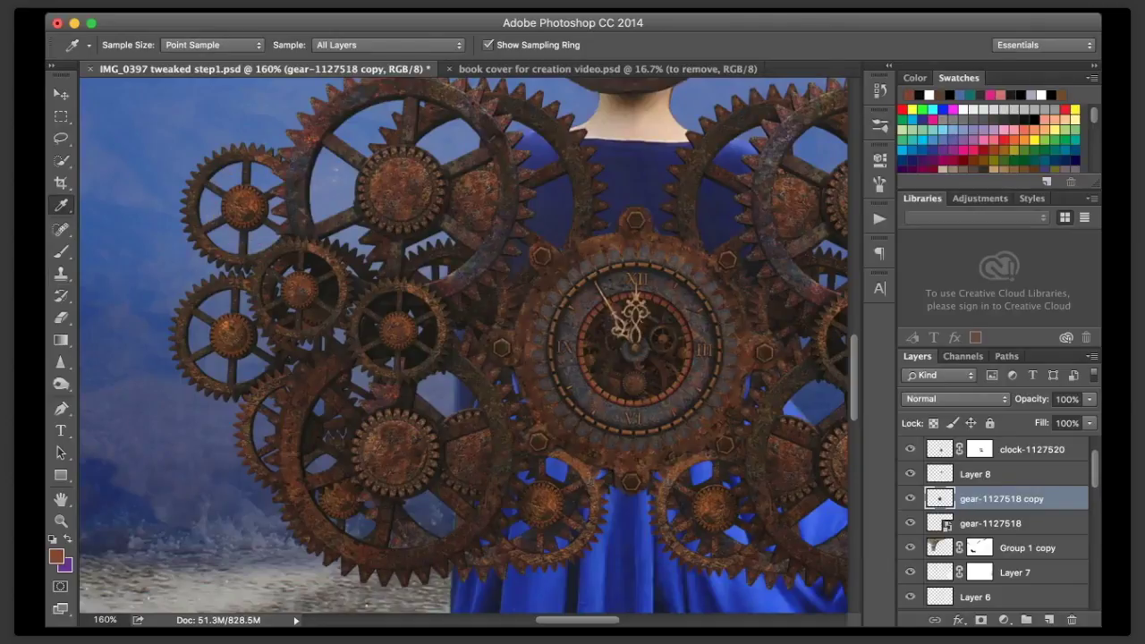
pyautogui.press('alt+shift+super+n')
pyautogui.press('b')
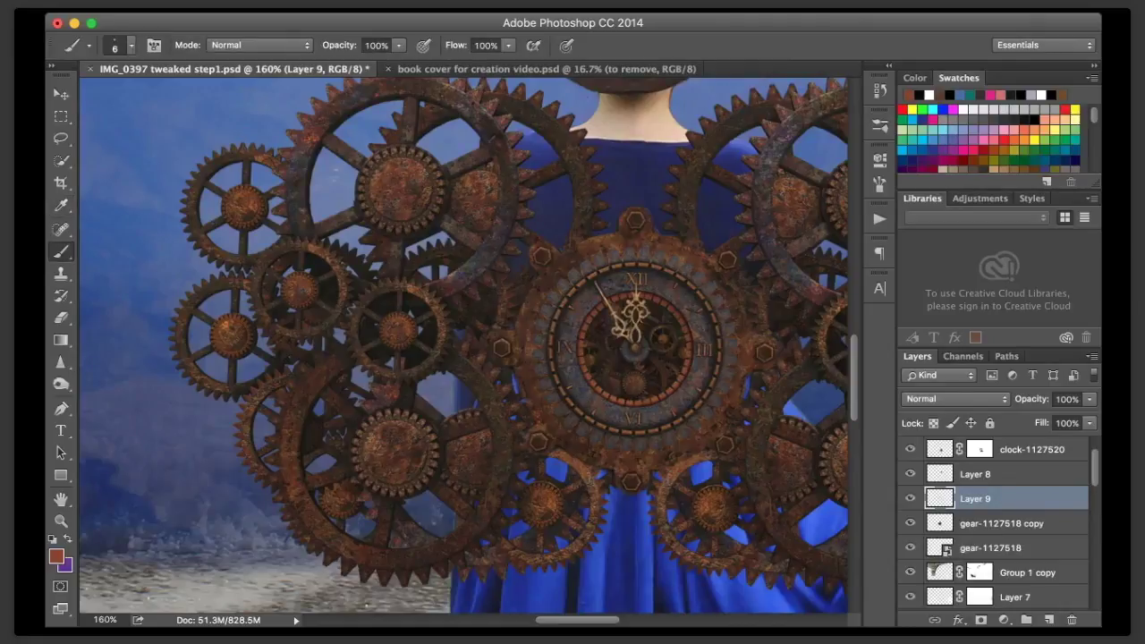
# - Paint the sampled brown over the left wing's inner gear ring with a size 35 brush and set the layer's blend mode to Color
pyautogui.press(']')
pyautogui.press(']')
pyautogui.press(']')
pyautogui.press(']')
pyautogui.moveTo(566, 143); pyautogui.dragTo(585, 204)
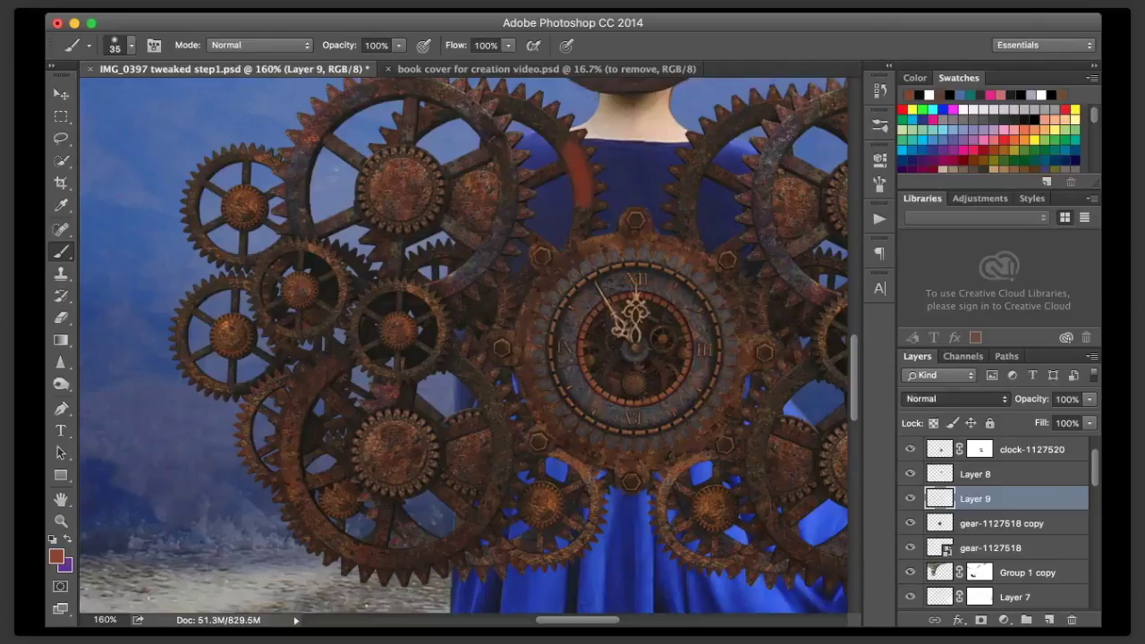
pyautogui.click(931, 606)
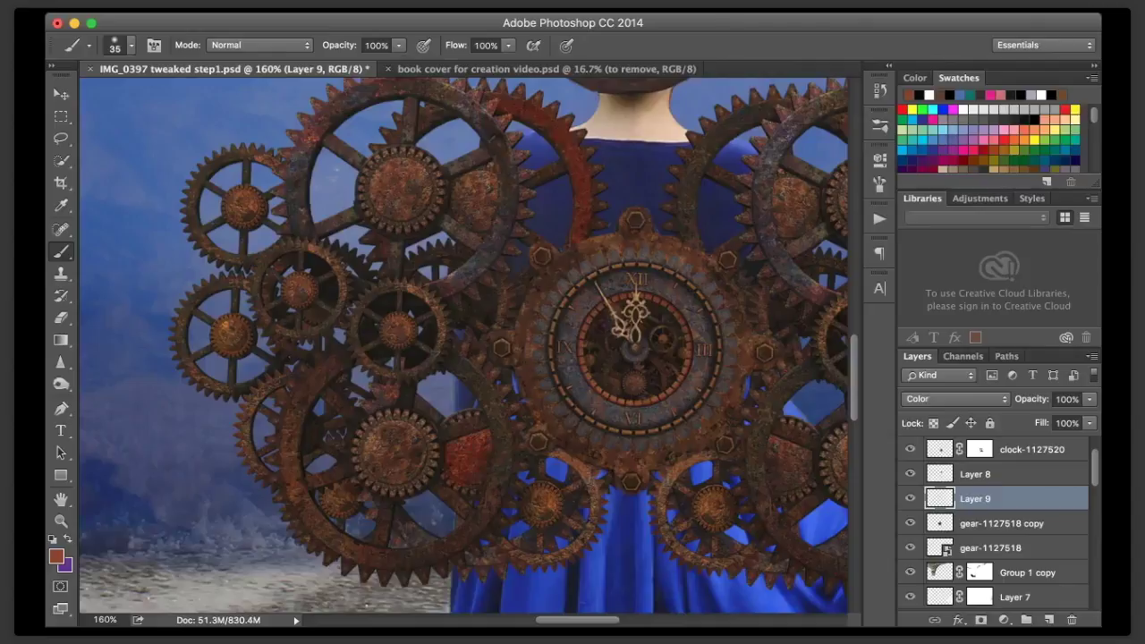
# - Lower Layer 9's opacity to 72% and paint a sampled dark grey over the reddish inner gear plates of the left wing
pyautogui.click(1090, 400)
pyautogui.moveTo(1090, 416); pyautogui.dragTo(1074, 416)
pyautogui.press('i')
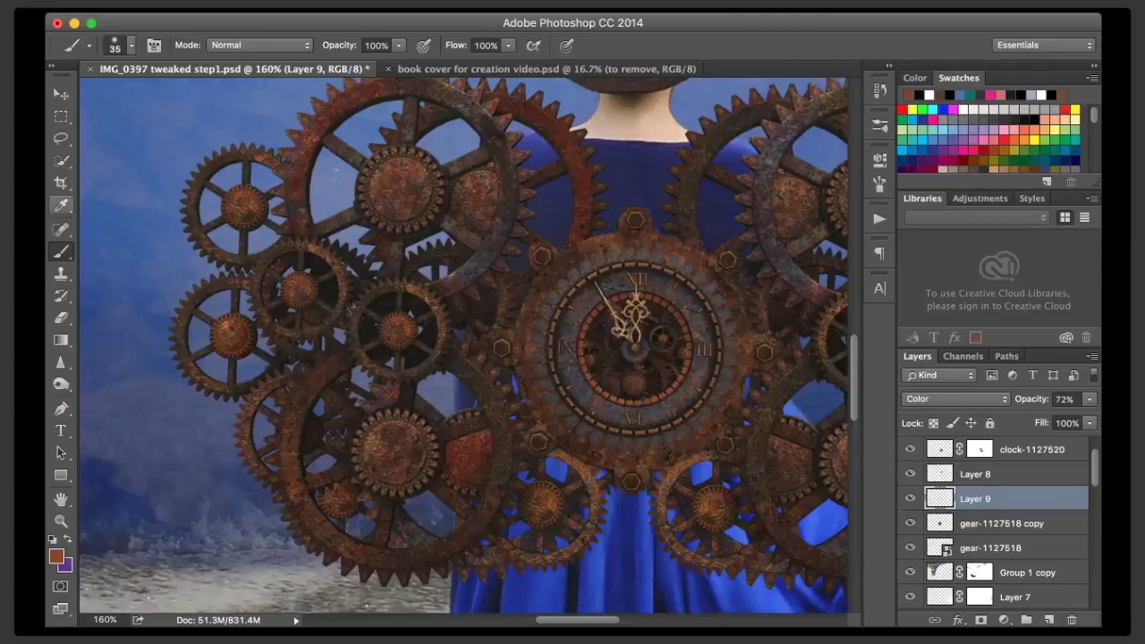
pyautogui.click(490, 242)
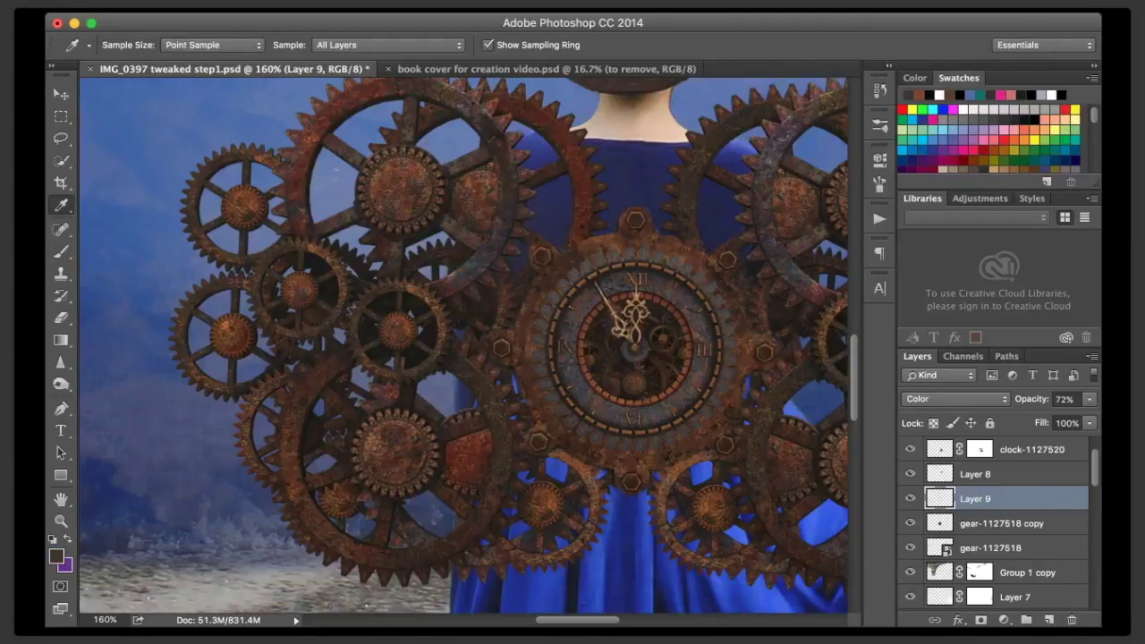
pyautogui.press('b')
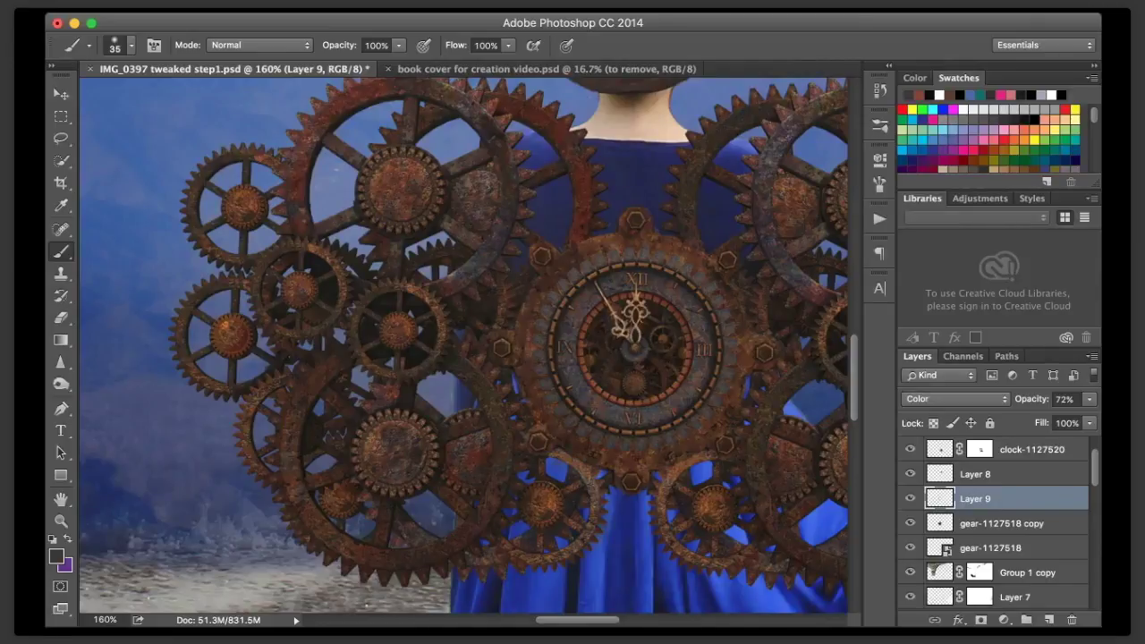
# - Sample brown from the clock's rim for tinting on Layer 9, and paint dark grey over the orange hubs of the left wing's small gears
pyautogui.click(104, 620)
pyautogui.write('140')
pyautogui.press('Return')
pyautogui.hscroll(4, 464, 347)
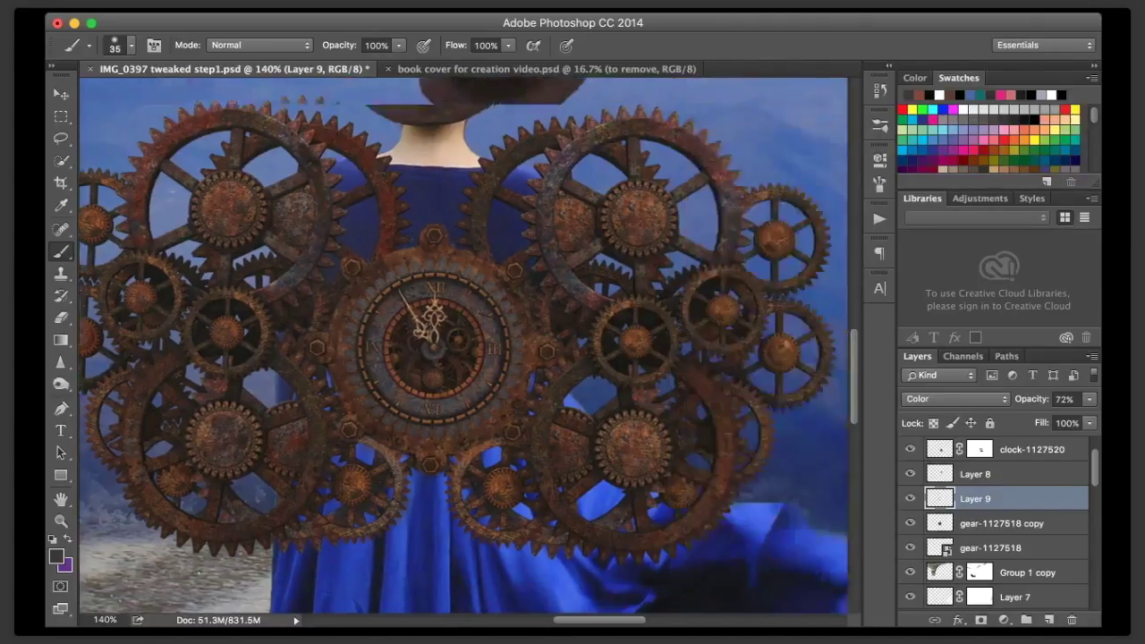
pyautogui.hscroll(-2, 464, 347)
pyautogui.doubleClick(106, 620)
pyautogui.write('120')
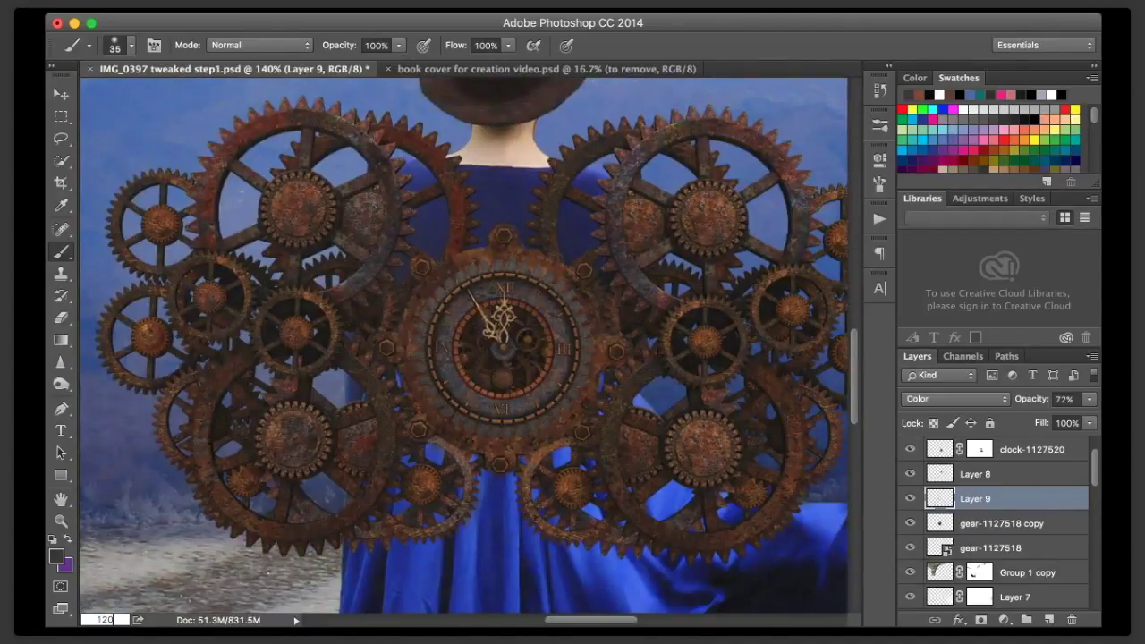
pyautogui.press('Return')
pyautogui.hscroll(2, 464, 347)
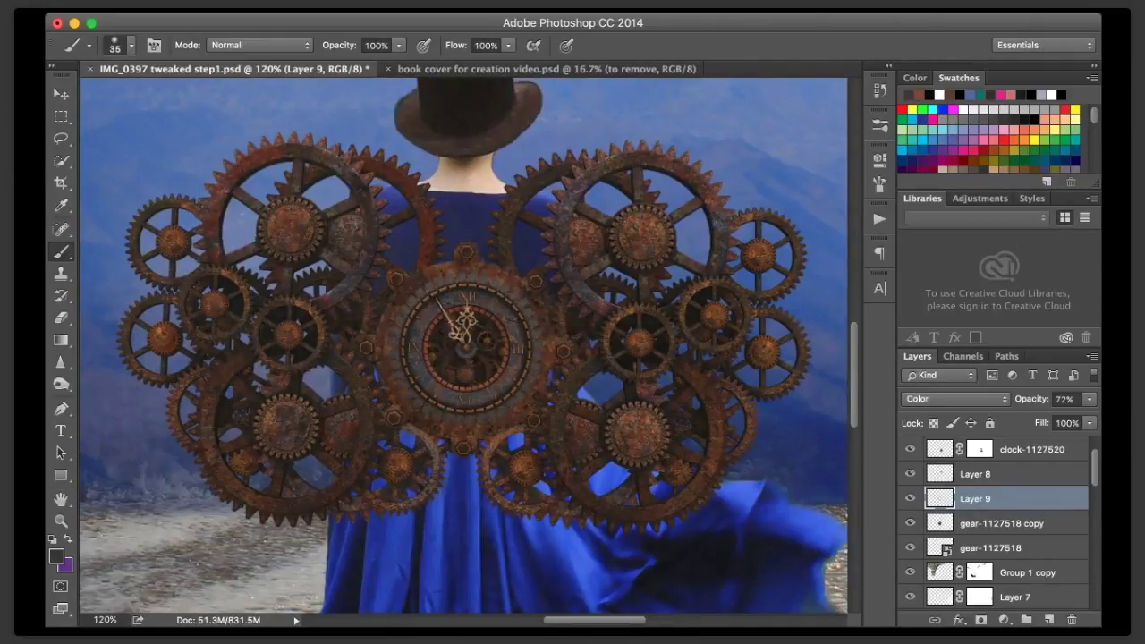
pyautogui.press('i')
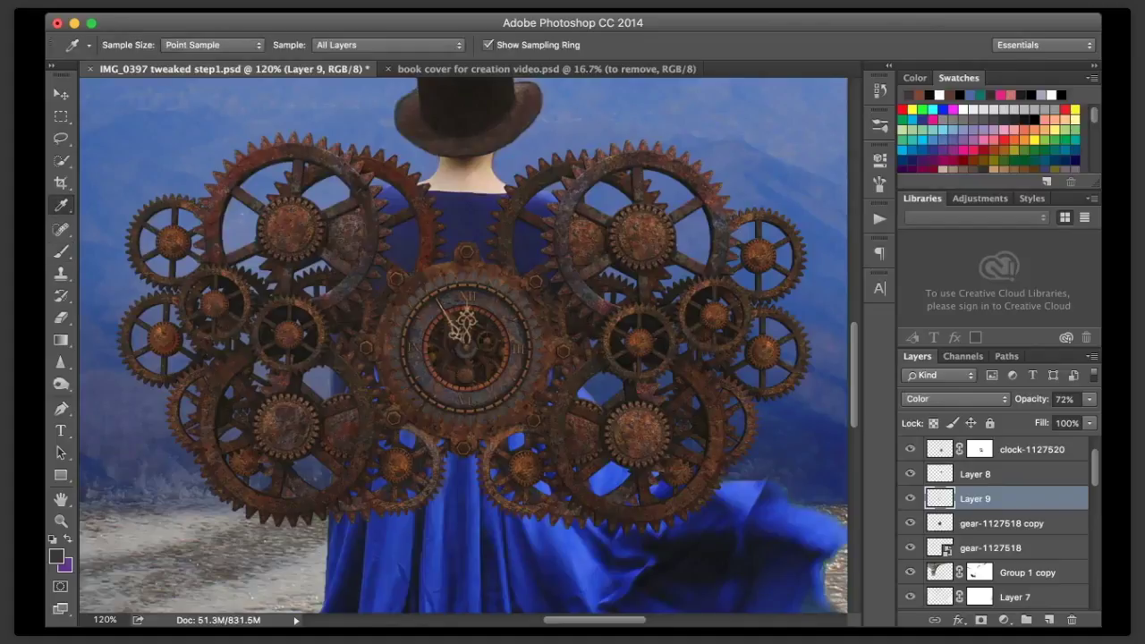
pyautogui.click(404, 328)
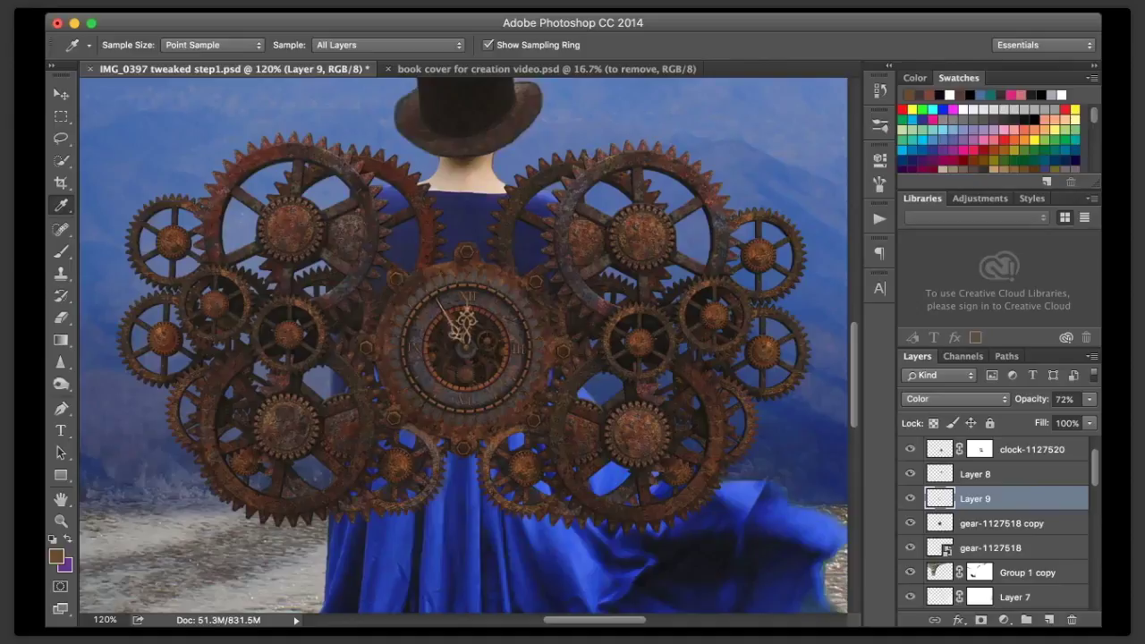
pyautogui.press('b')
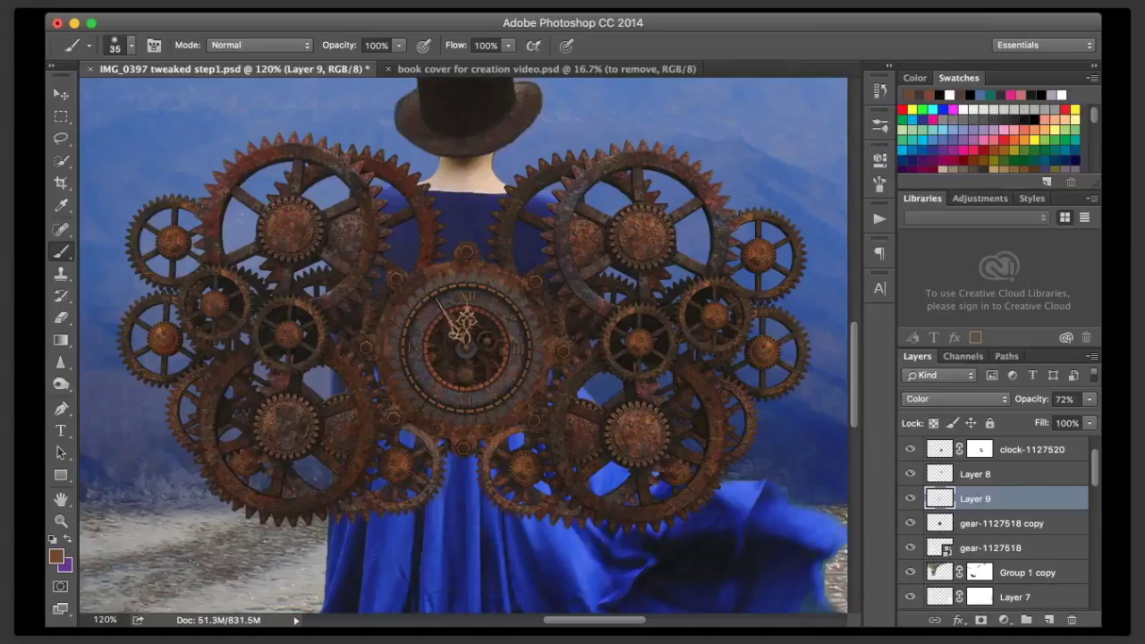
pyautogui.click(919, 95)
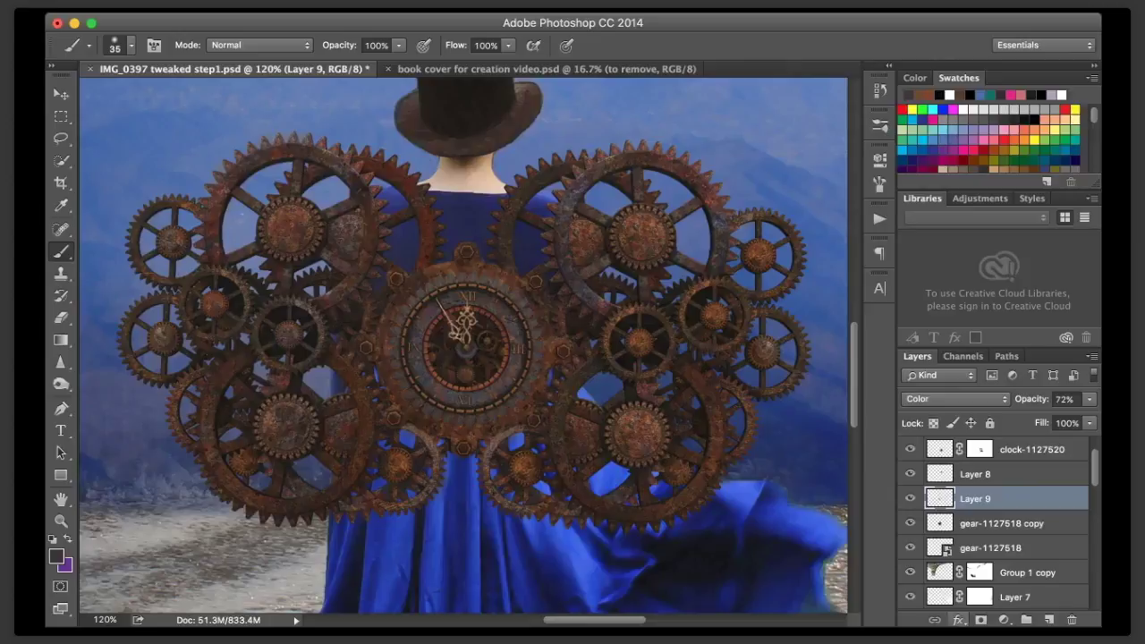
pyautogui.click(61, 318)
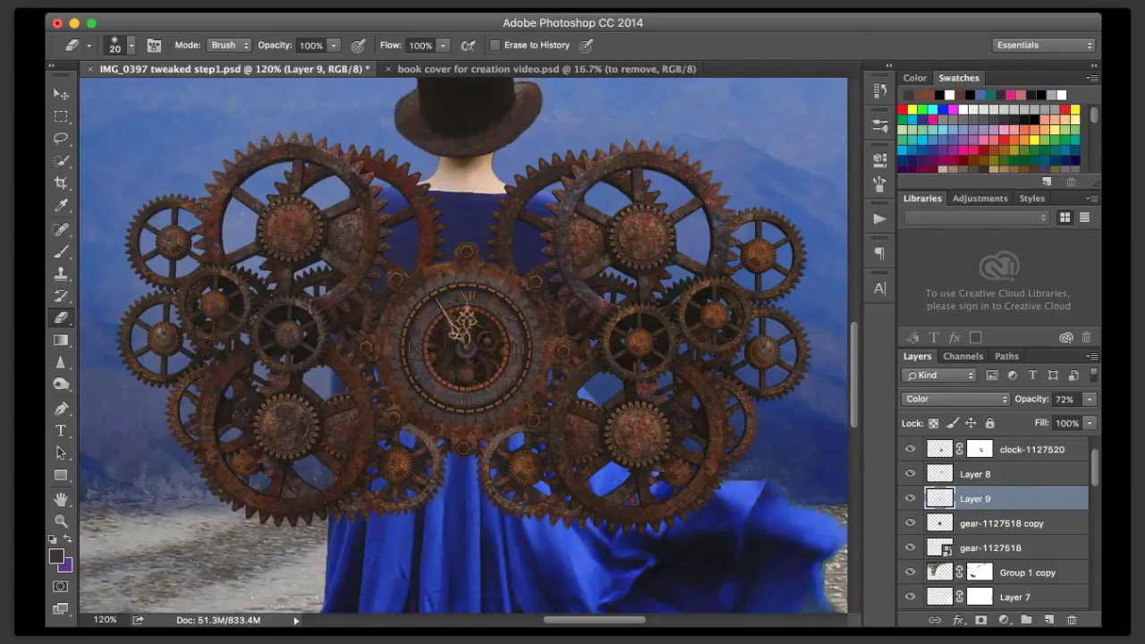
# - Place the bike-633208 image at 100% scale and move its layer above the clock-1127520 layer
pyautogui.click(104, 620)
pyautogui.write('33')
pyautogui.press('Return')
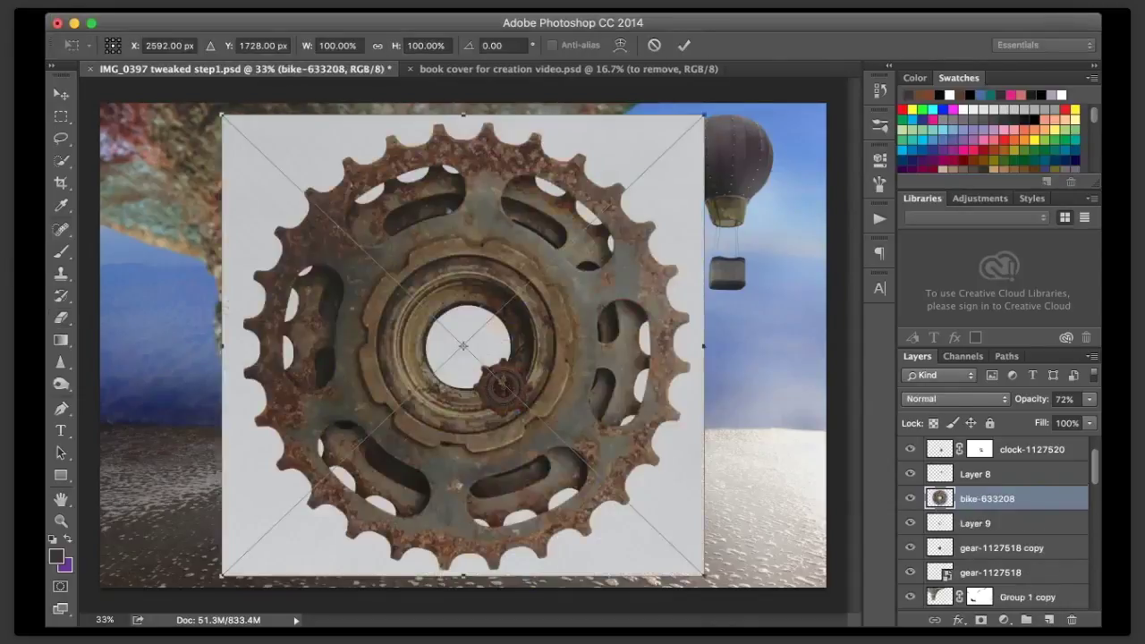
pyautogui.press('Return')
pyautogui.press('e')
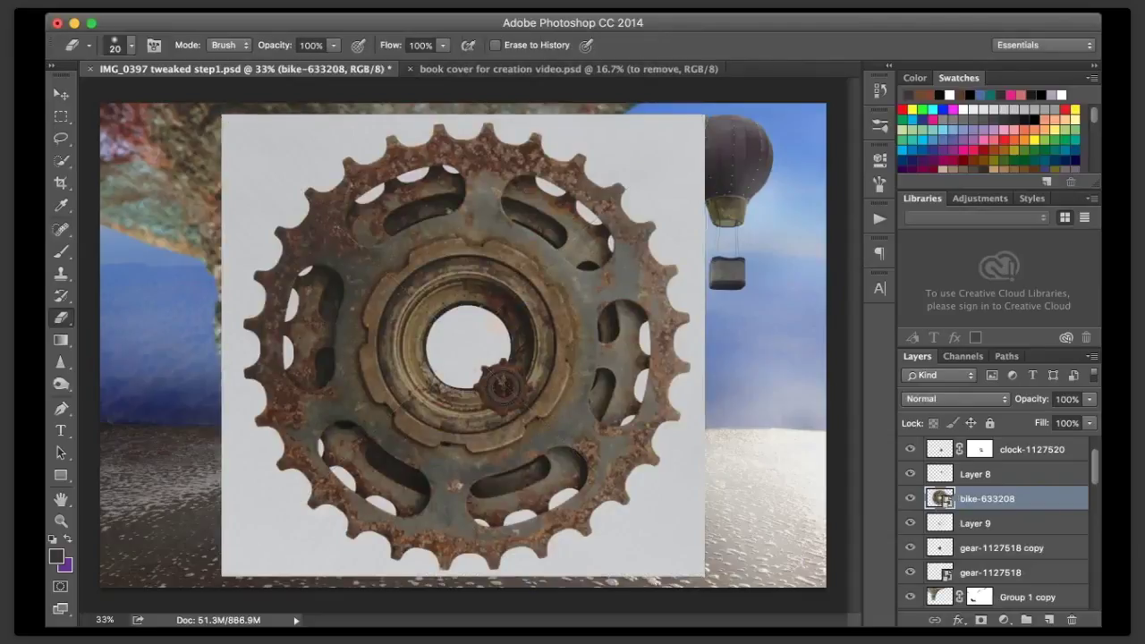
pyautogui.press('super+shift+bracketright')
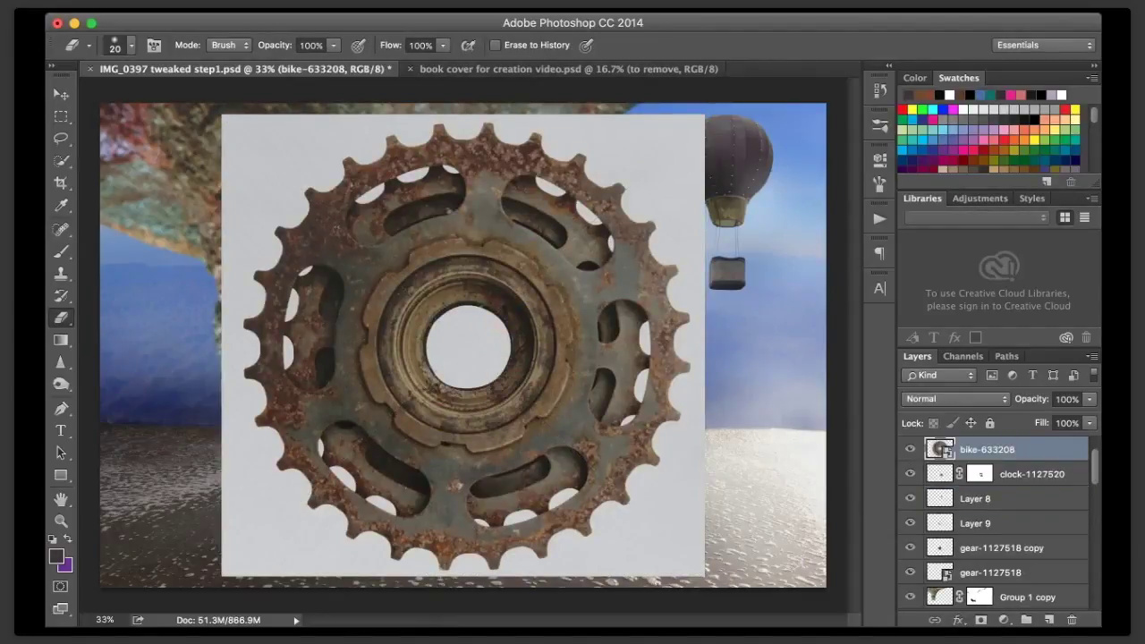
# - Select the white background around the bike gear and in its centre hole with the Magic Wand, and mask it out
pyautogui.press('w')
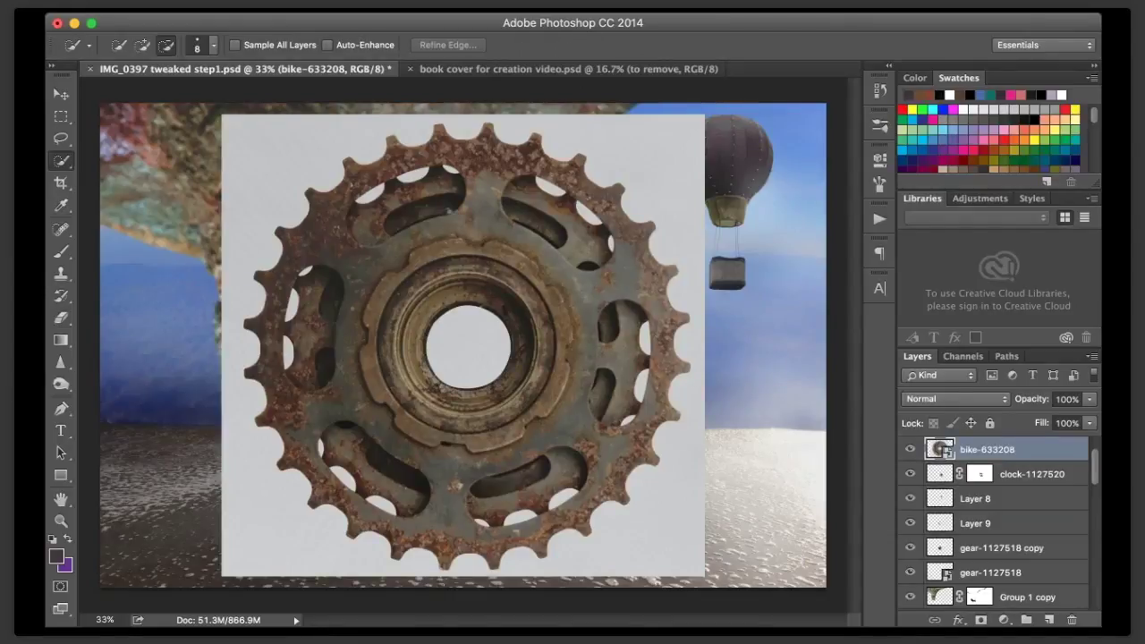
pyautogui.hotkey('shift', 'w')
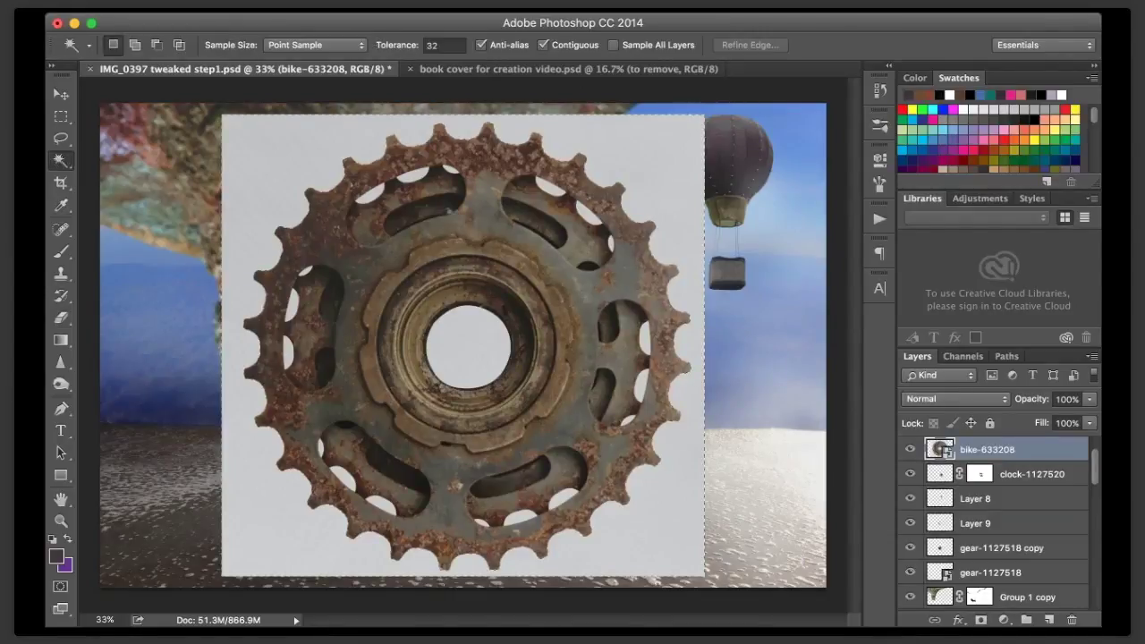
pyautogui.click(483, 130)
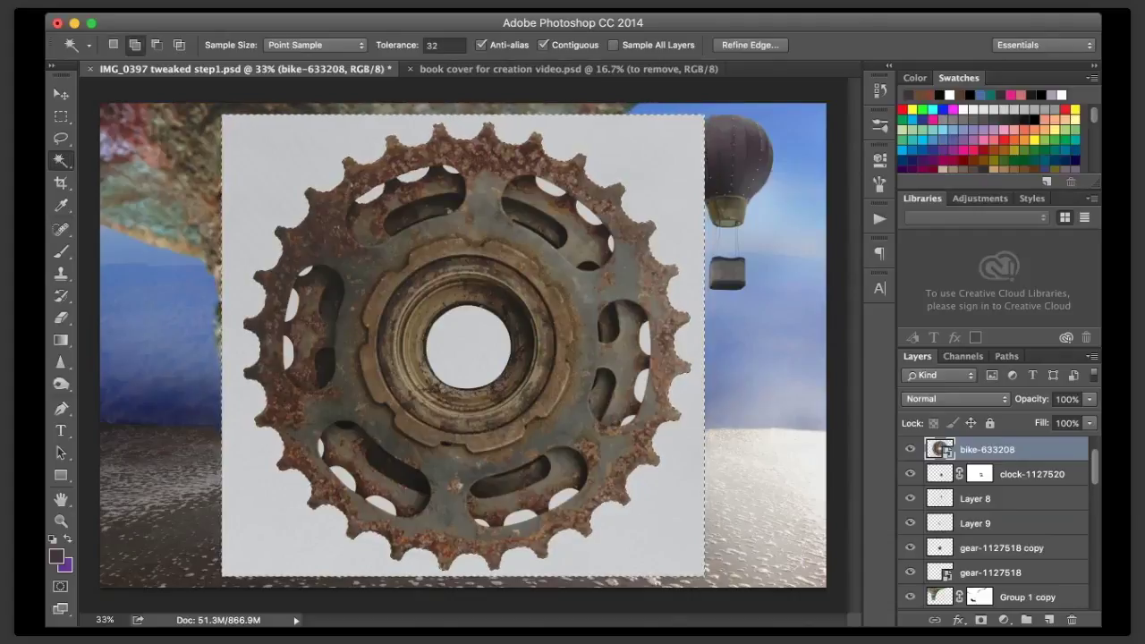
pyautogui.press('shift')
pyautogui.press('shift')
pyautogui.press('shift')
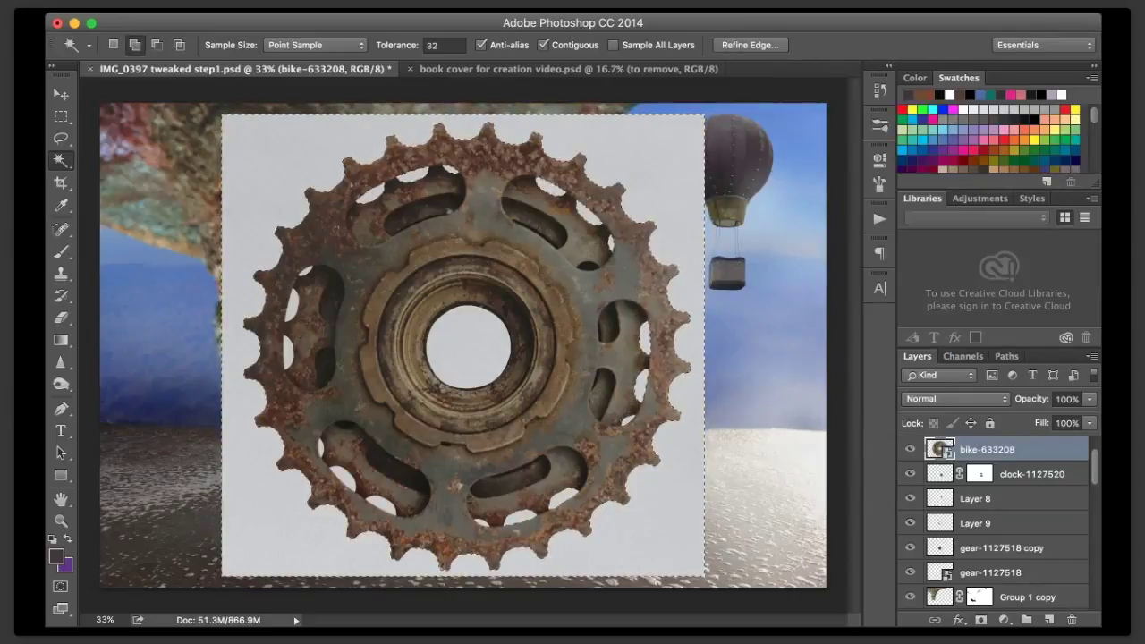
pyautogui.press('shift')
pyautogui.press('shift')
pyautogui.press('shift')
pyautogui.keyDown('shift'); pyautogui.click(468, 347); pyautogui.keyUp('shift')
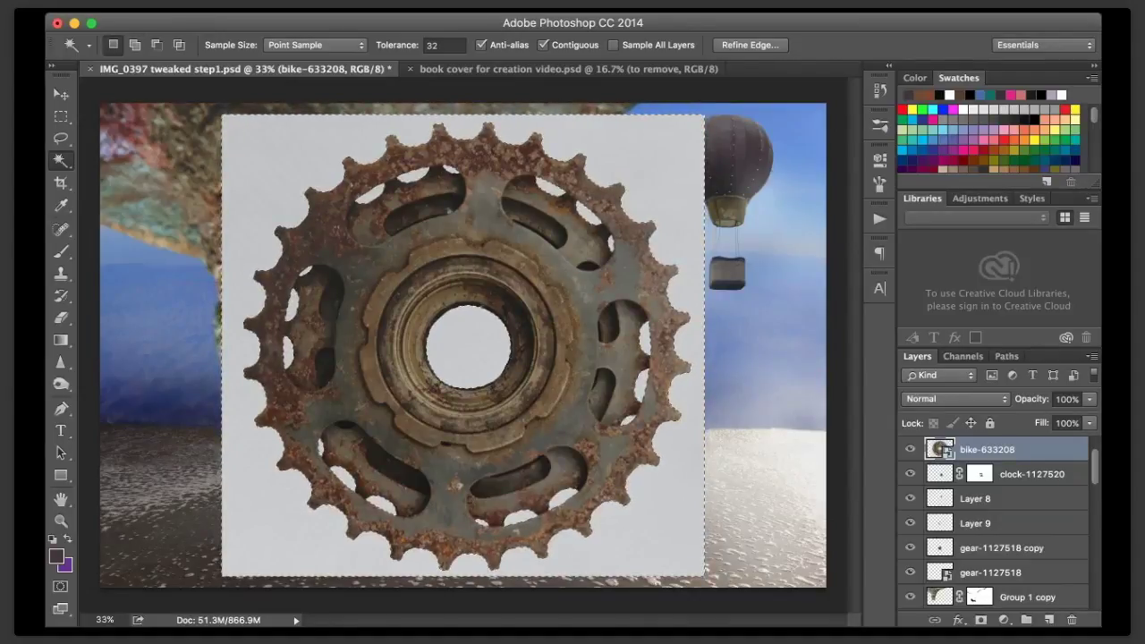
pyautogui.keyDown('alt'); pyautogui.click(981, 619); pyautogui.keyUp('alt')
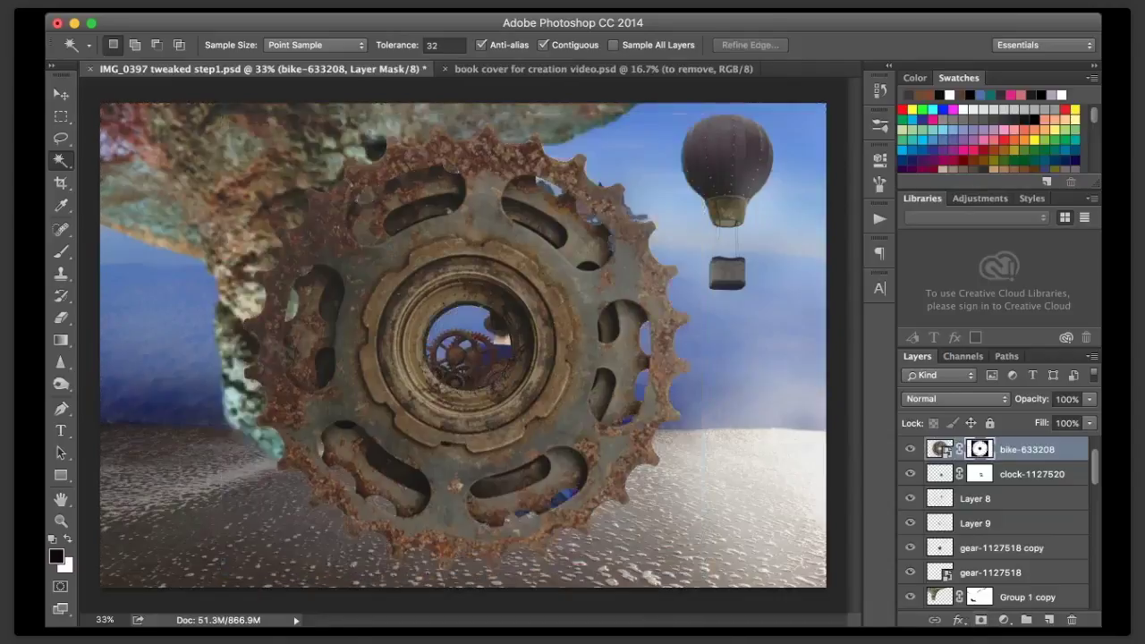
# - Scale the masked bike gear down to a small cog and place it on the flared side of the blue skirt
pyautogui.press('v')
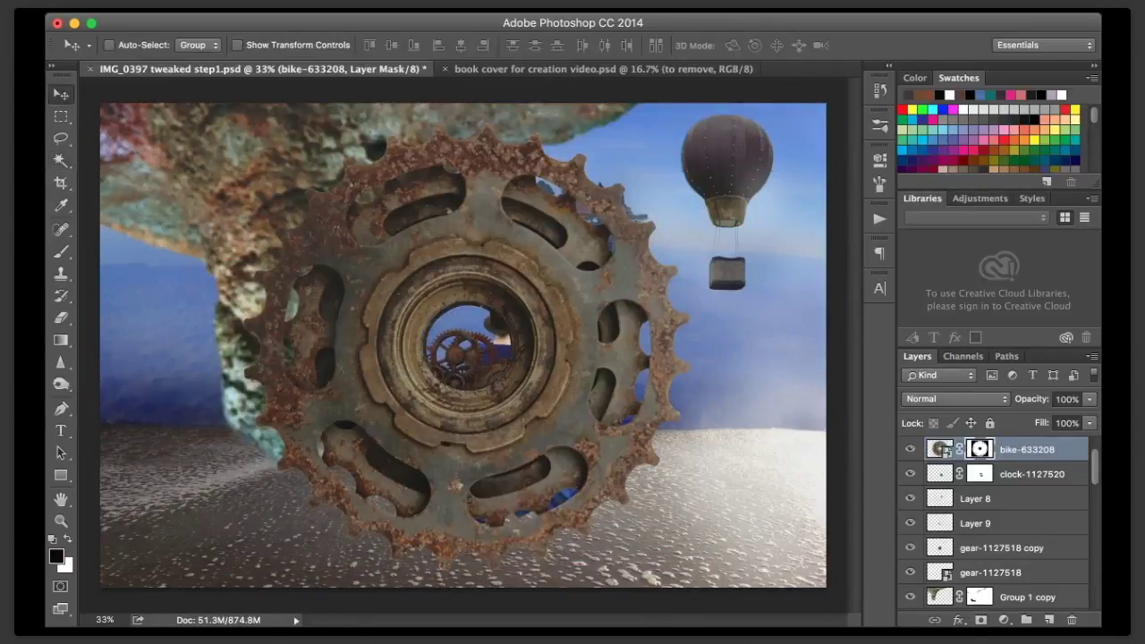
pyautogui.press('super+t')
pyautogui.moveTo(704, 114); pyautogui.dragTo(582, 464)
pyautogui.press('Return')
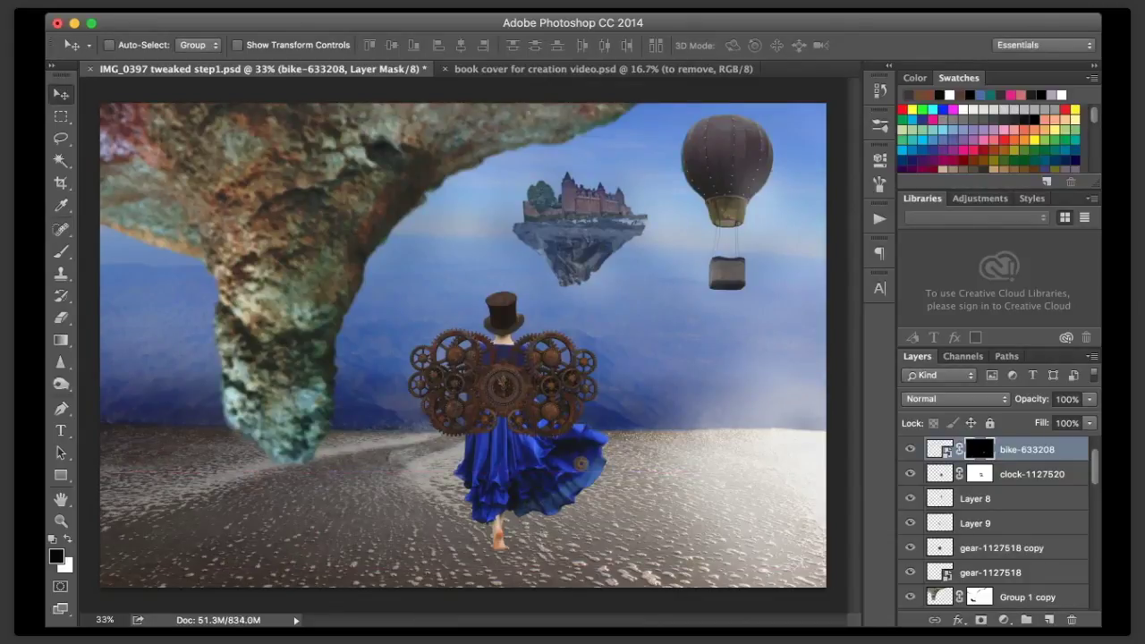
# - Move the small gear inward onto the skirt's dark folds and scale it to about 63%
pyautogui.doubleClick(105, 620)
pyautogui.write('170')
pyautogui.press('Return')
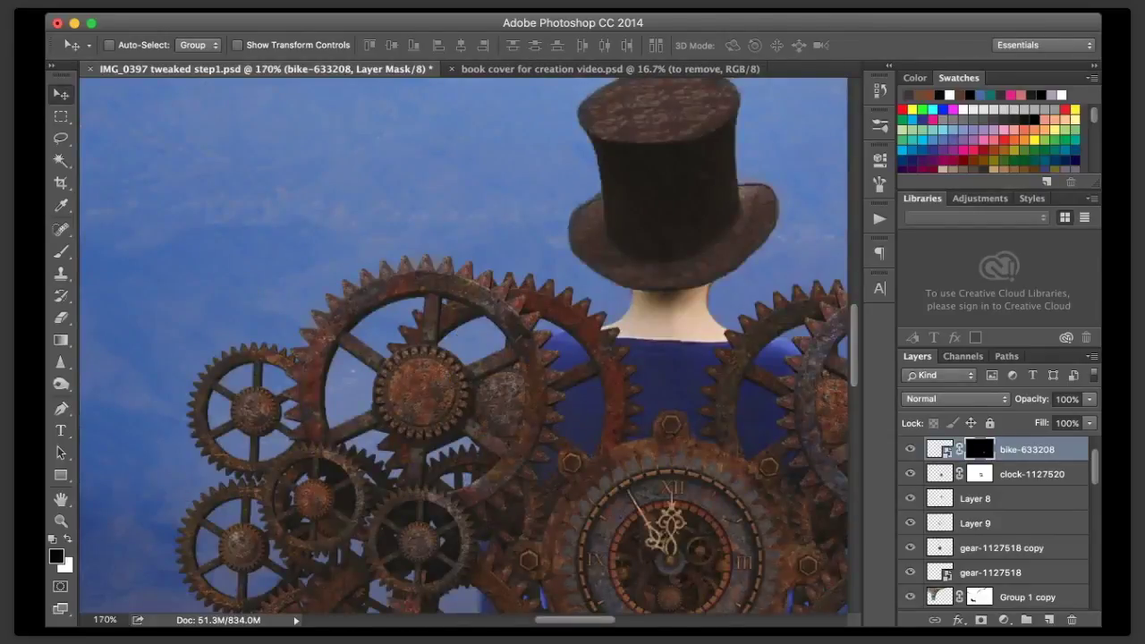
pyautogui.scroll(-1, 464, 345)
pyautogui.scroll(-10, 464, 345)
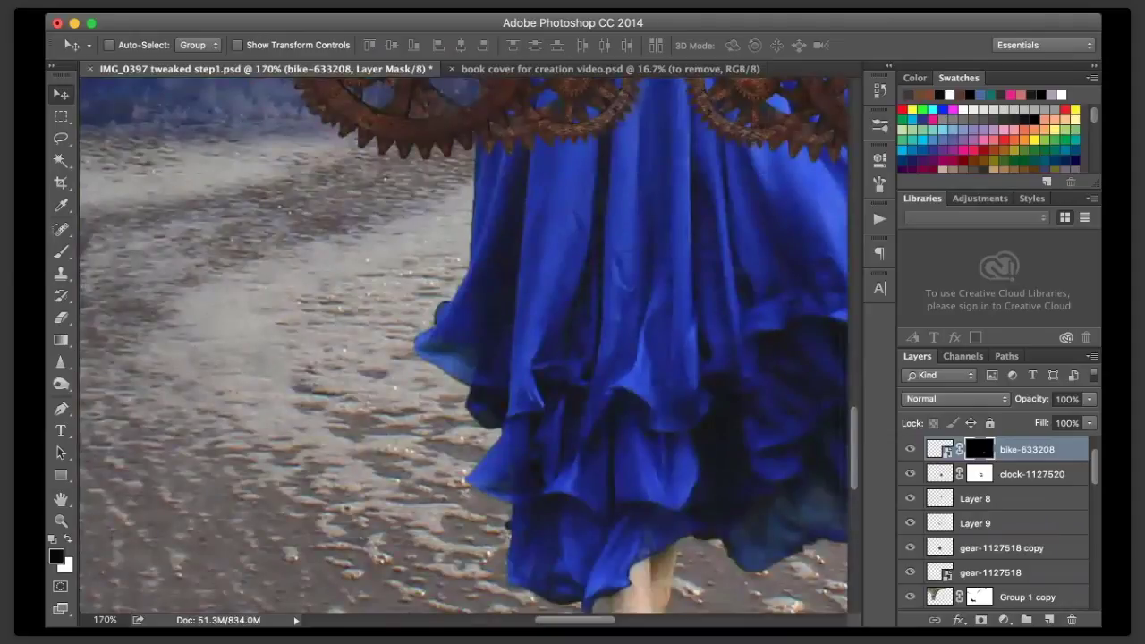
pyautogui.hscroll(8, 464, 345)
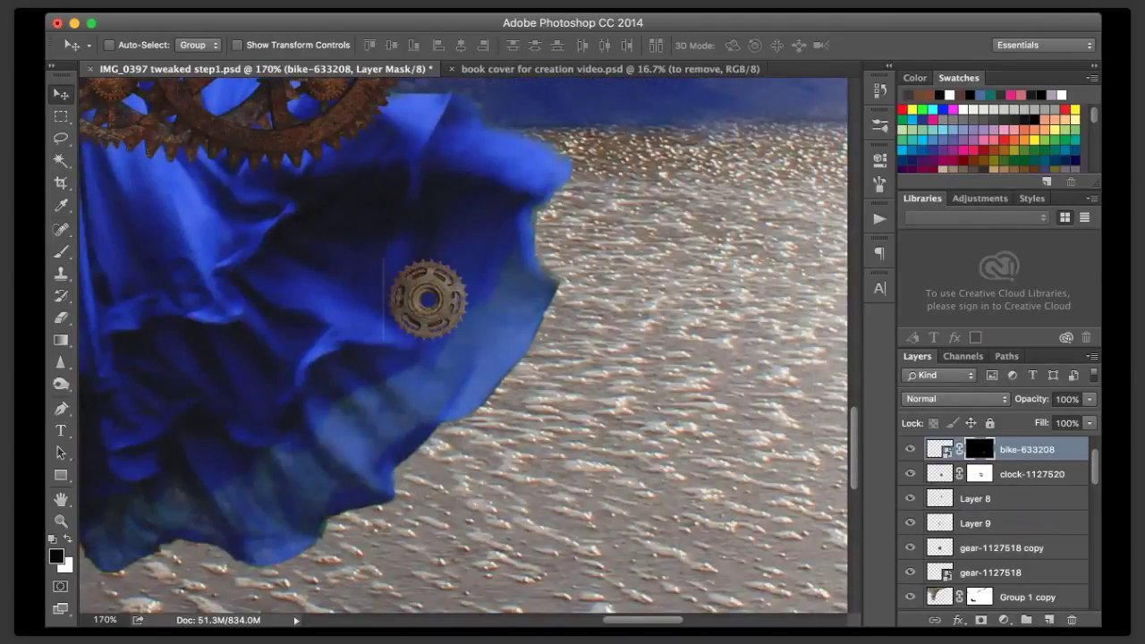
pyautogui.press('b')
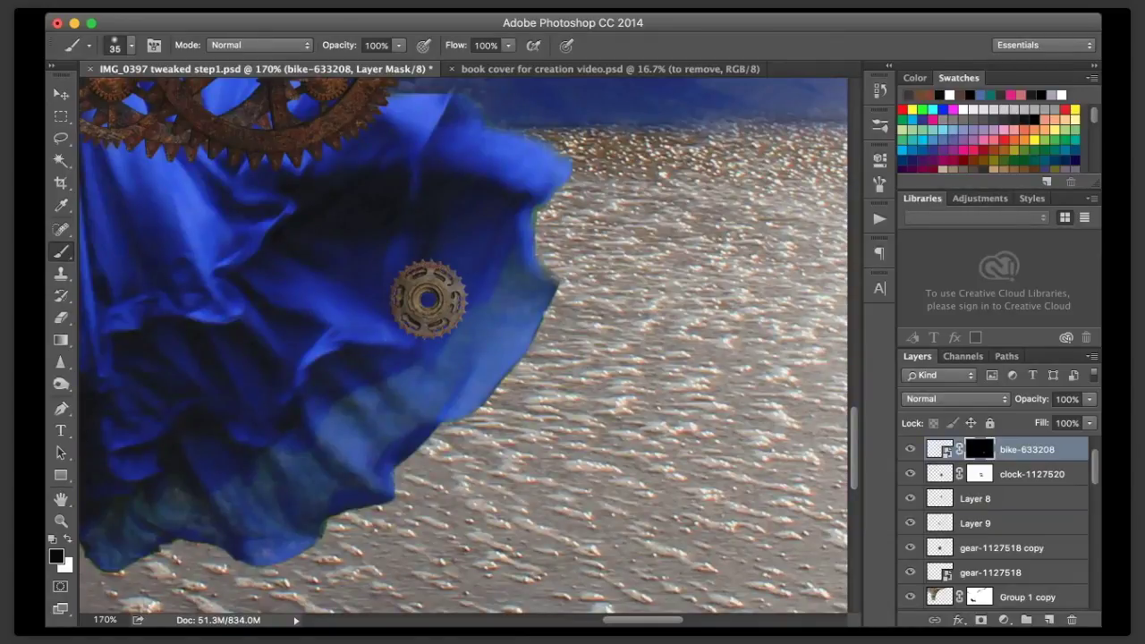
pyautogui.press('v')
pyautogui.moveTo(428, 298); pyautogui.dragTo(355, 250)
pyautogui.hotkey('ctrl', 't')
pyautogui.moveTo(398, 209); pyautogui.dragTo(367, 240)
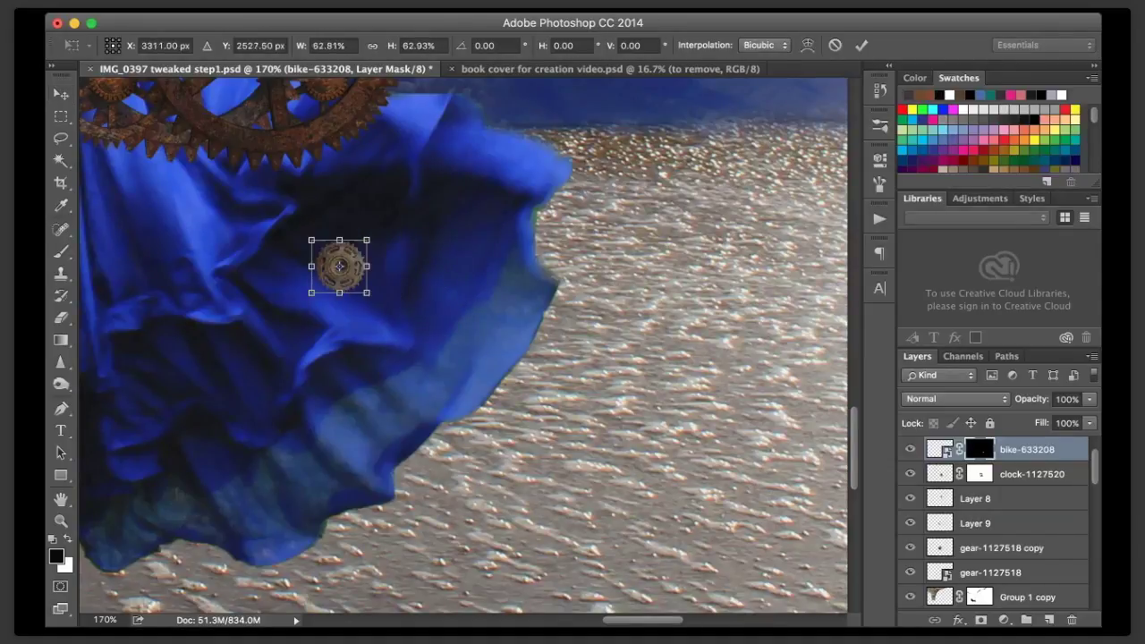
pyautogui.press('Return')
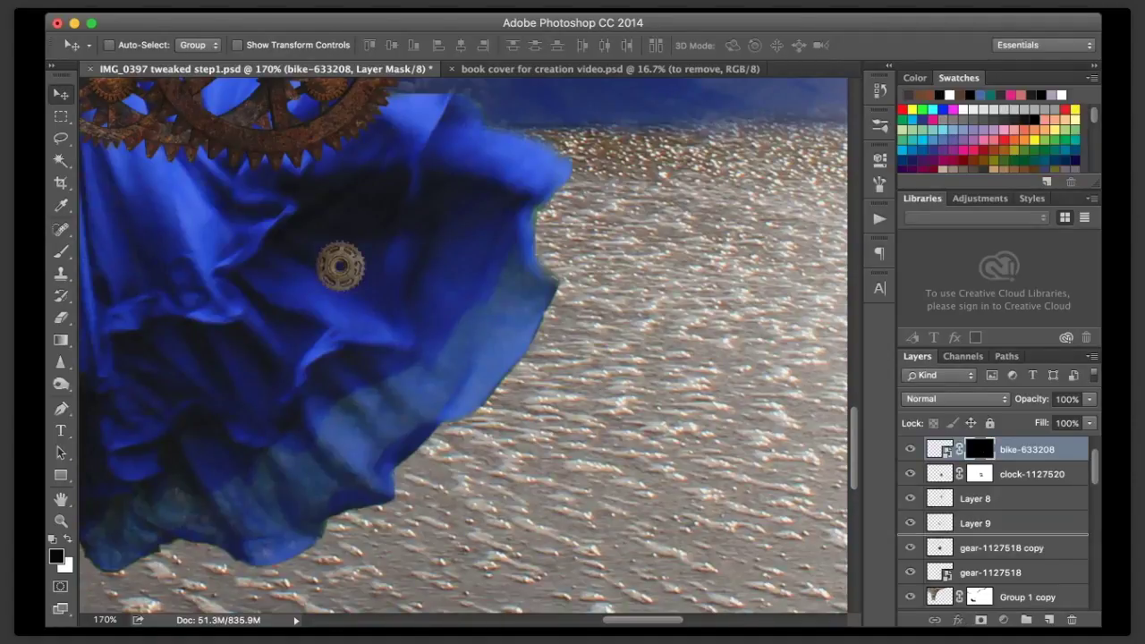
# - Duplicate the bike-633208 layer and hide the copy
pyautogui.hotkey('ctrl', 'j')
pyautogui.click(910, 449)
pyautogui.click(910, 473)
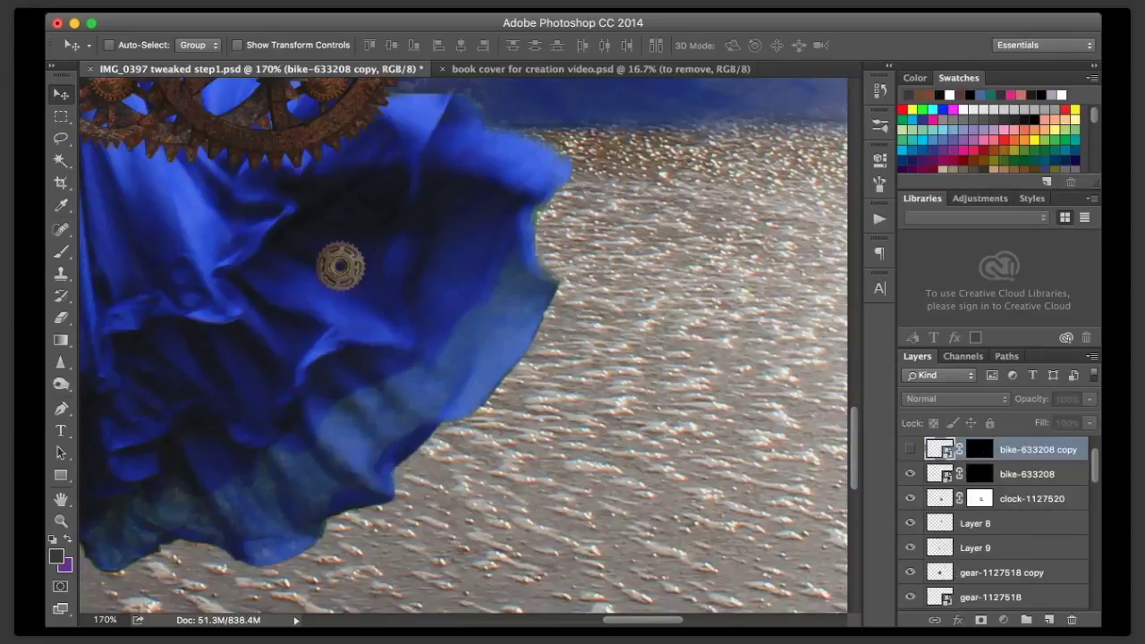
# - Convert the bike-633208 layer and its hidden copy to smart objects so their masks are baked in
pyautogui.click(1027, 474)
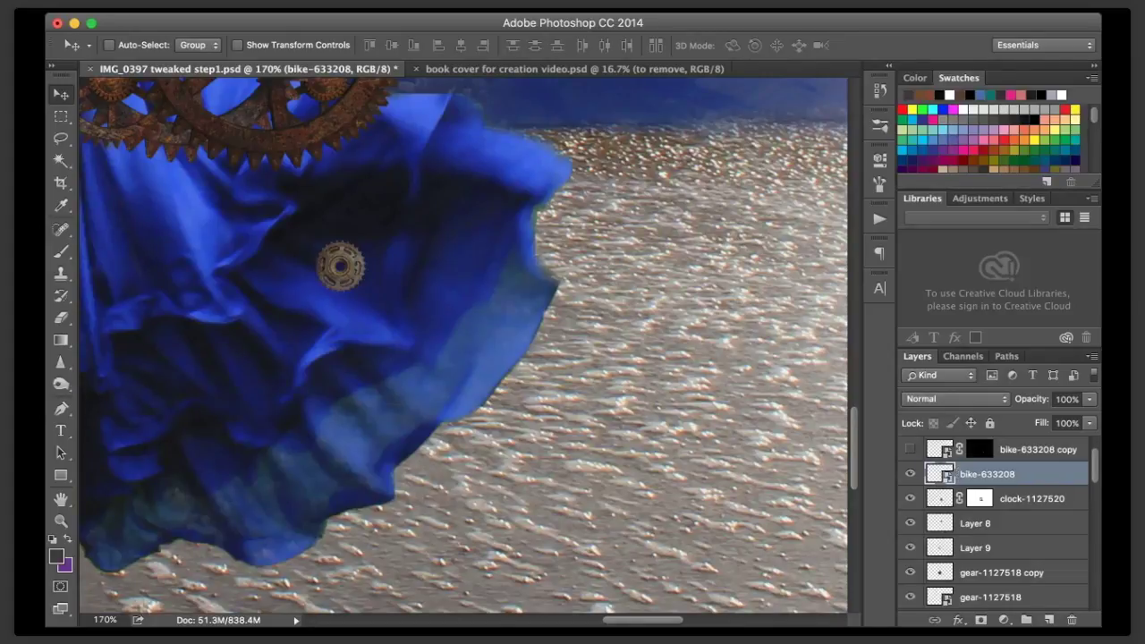
pyautogui.moveTo(1036, 450); pyautogui.dragTo(1072, 619)
pyautogui.moveTo(1029, 450); pyautogui.dragTo(1049, 620)
pyautogui.click(911, 450)
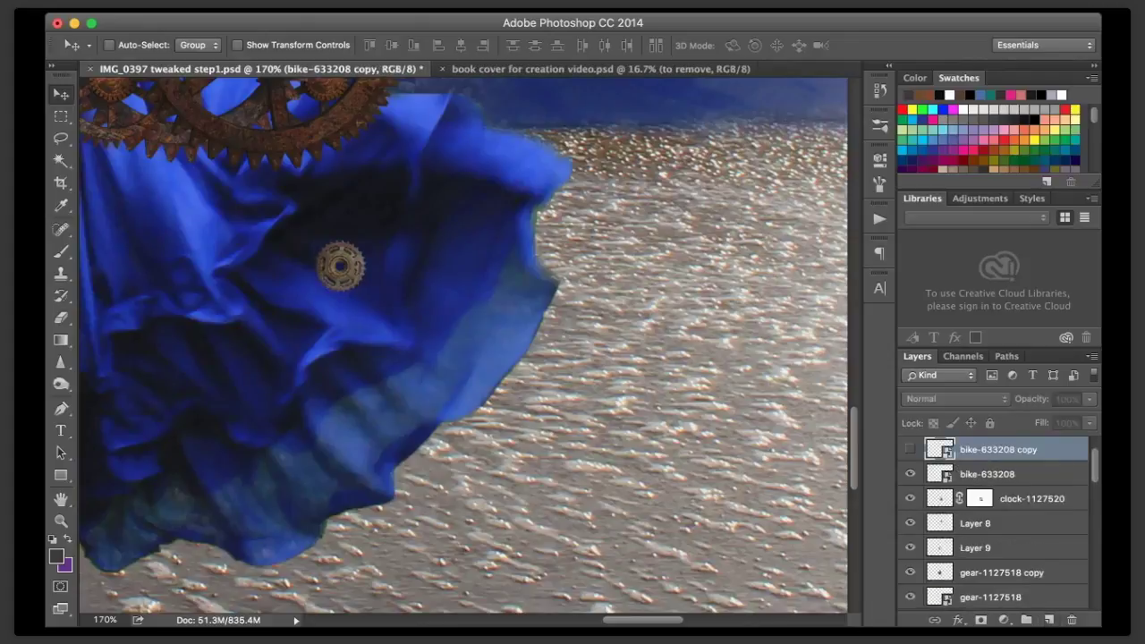
# - Skew the gear on the bike-633208 layer to follow the fabric and move it up into the skirt's dark upper fold
pyautogui.hotkey('ctrl', 'alt', 'z')
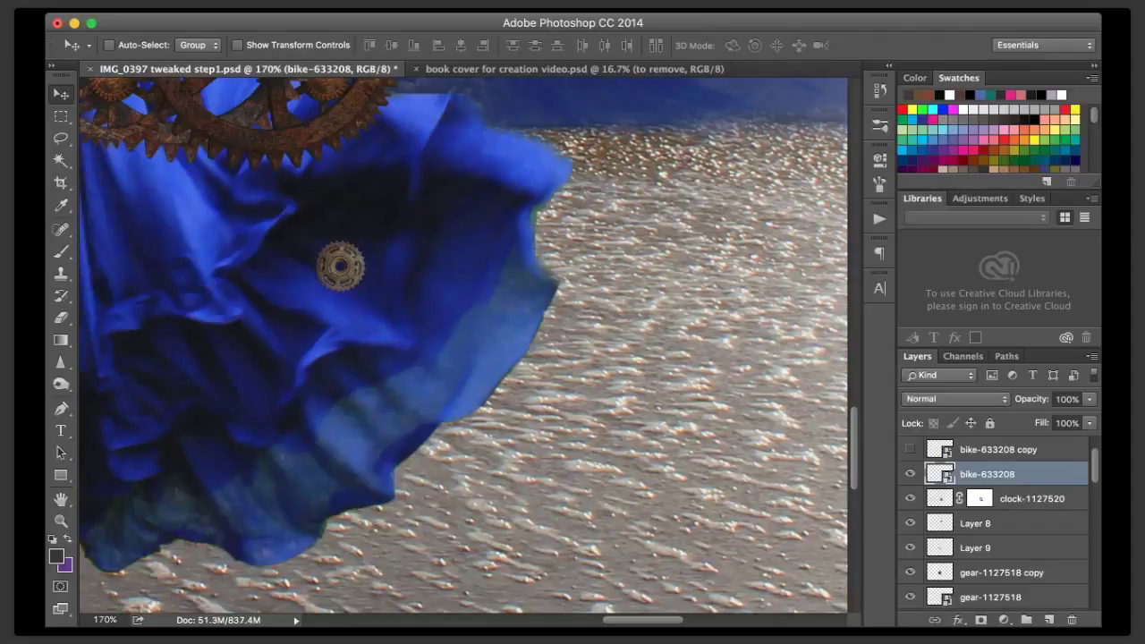
pyautogui.hotkey('ctrl', 't')
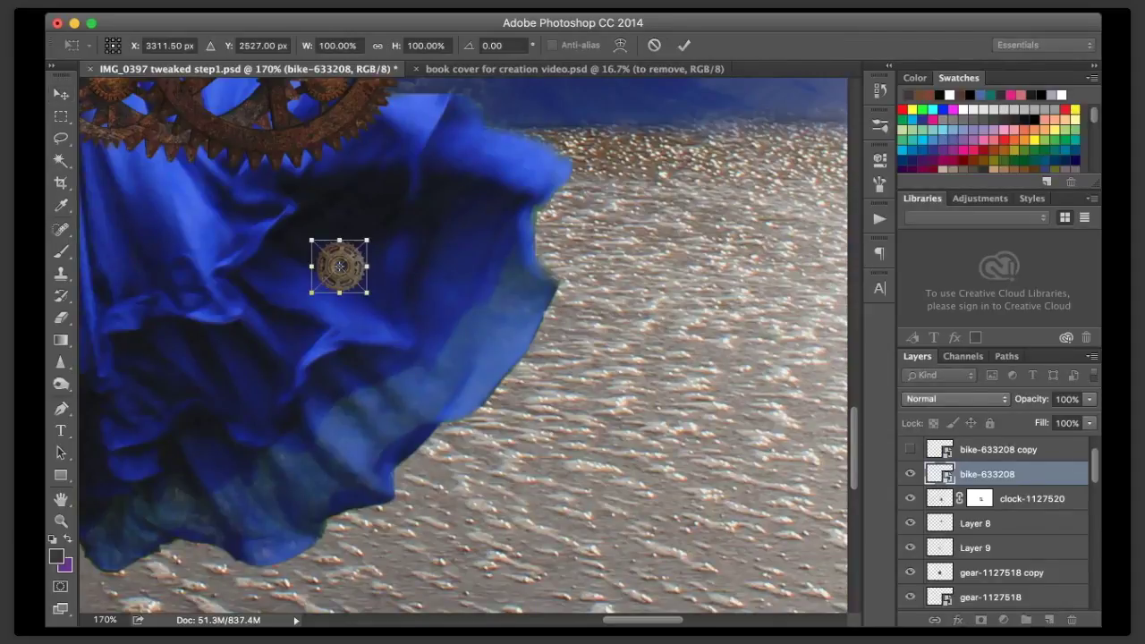
pyautogui.moveTo(339, 240); pyautogui.dragTo(347, 240)
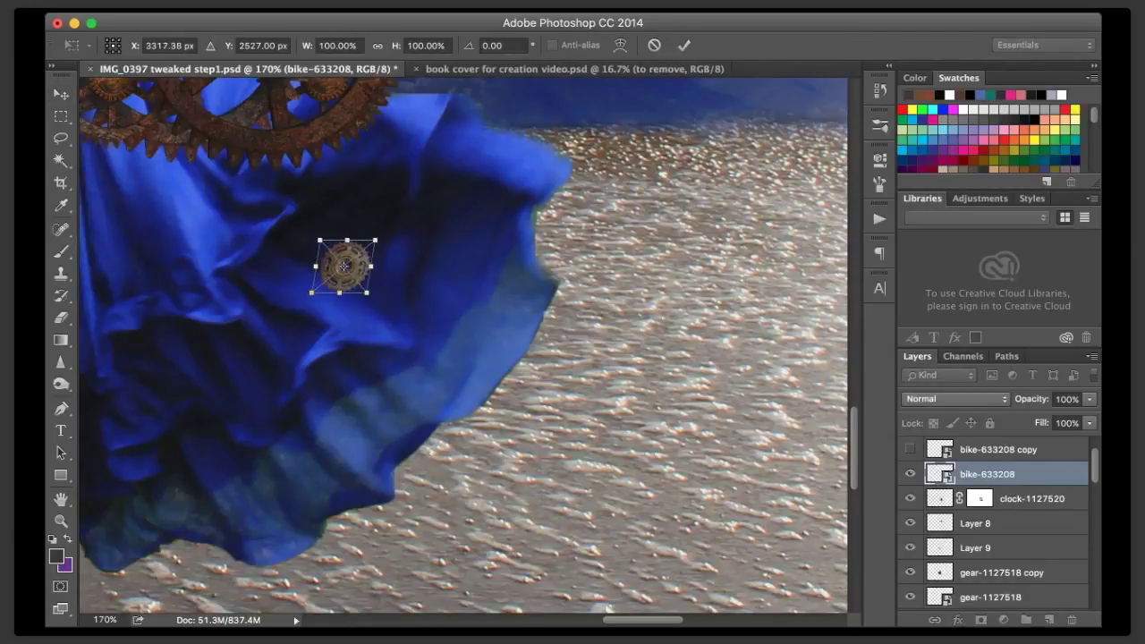
pyautogui.moveTo(367, 293); pyautogui.dragTo(360, 292)
pyautogui.moveTo(375, 239); pyautogui.dragTo(362, 204)
pyautogui.press('Return')
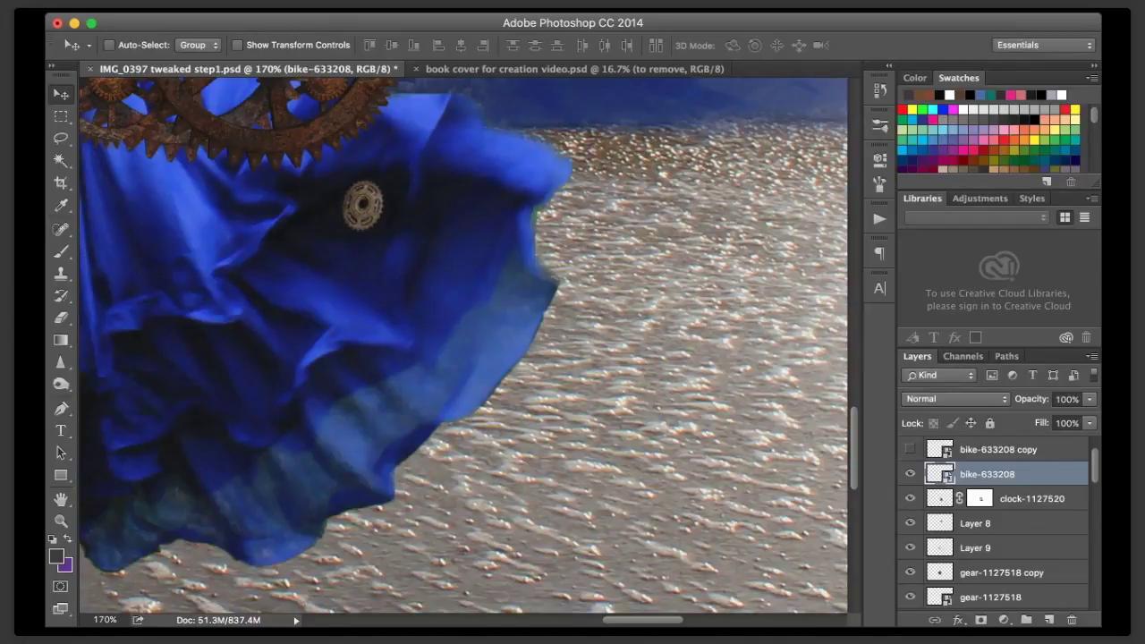
# - Show the bike-633208 copy layer, duplicate it, and hide the new duplicate as a spare
pyautogui.click(999, 450)
pyautogui.click(910, 449)
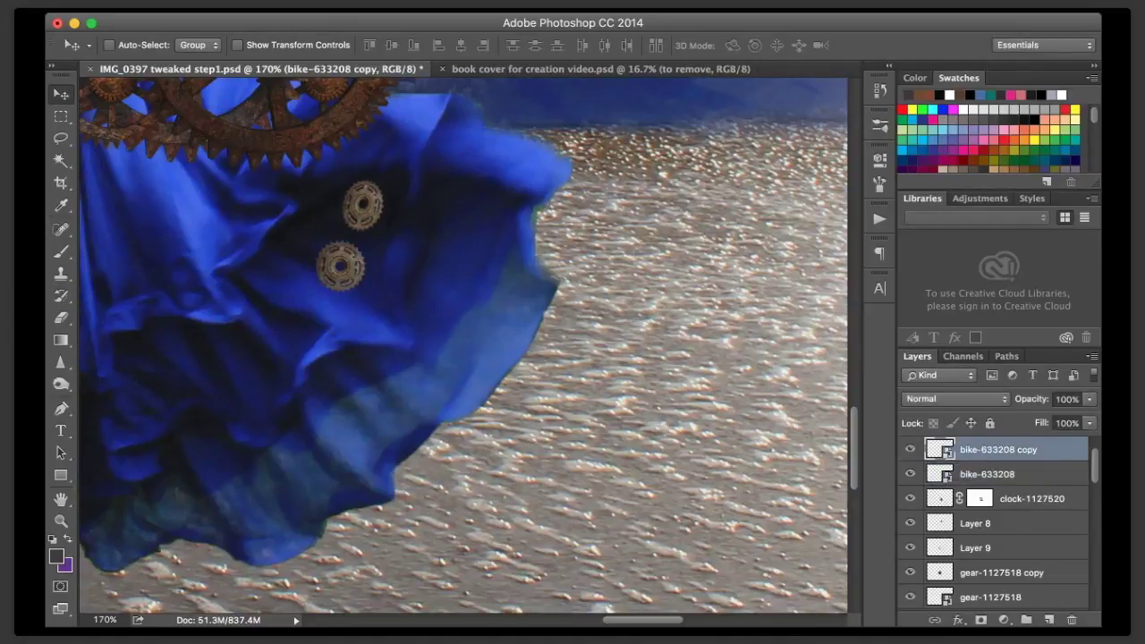
pyautogui.moveTo(998, 450); pyautogui.dragTo(1049, 620)
pyautogui.click(910, 474)
pyautogui.click(909, 474)
pyautogui.click(910, 449)
pyautogui.click(998, 474)
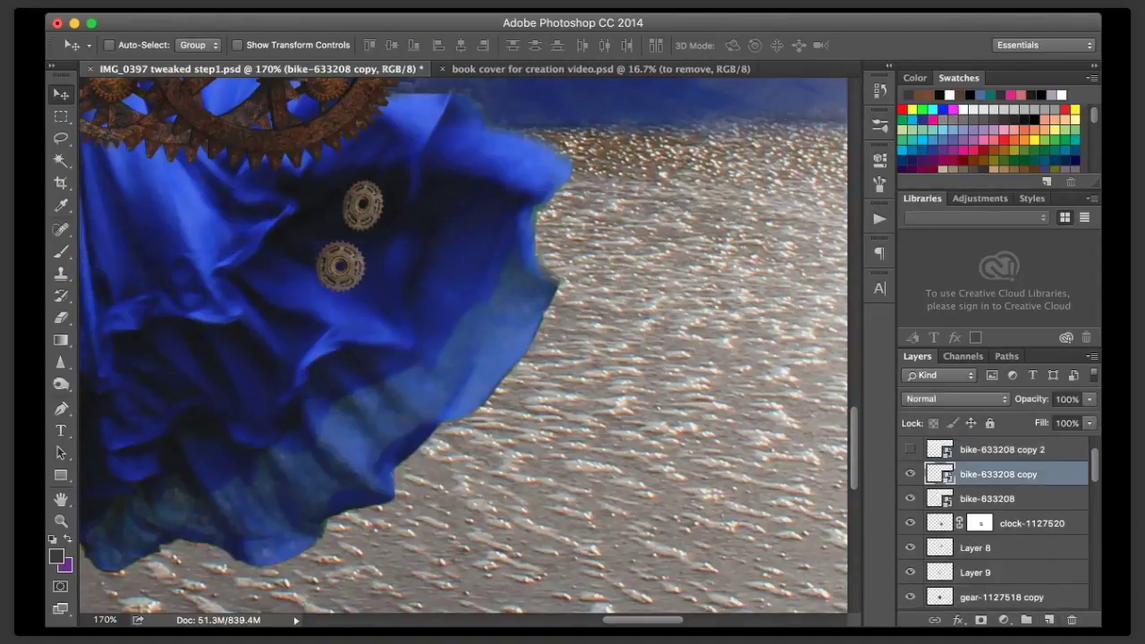
# - Distort the gear on bike-633208 copy into a narrower tilted shape and move it onto the fold below and left of the first gear
pyautogui.press('super+t')
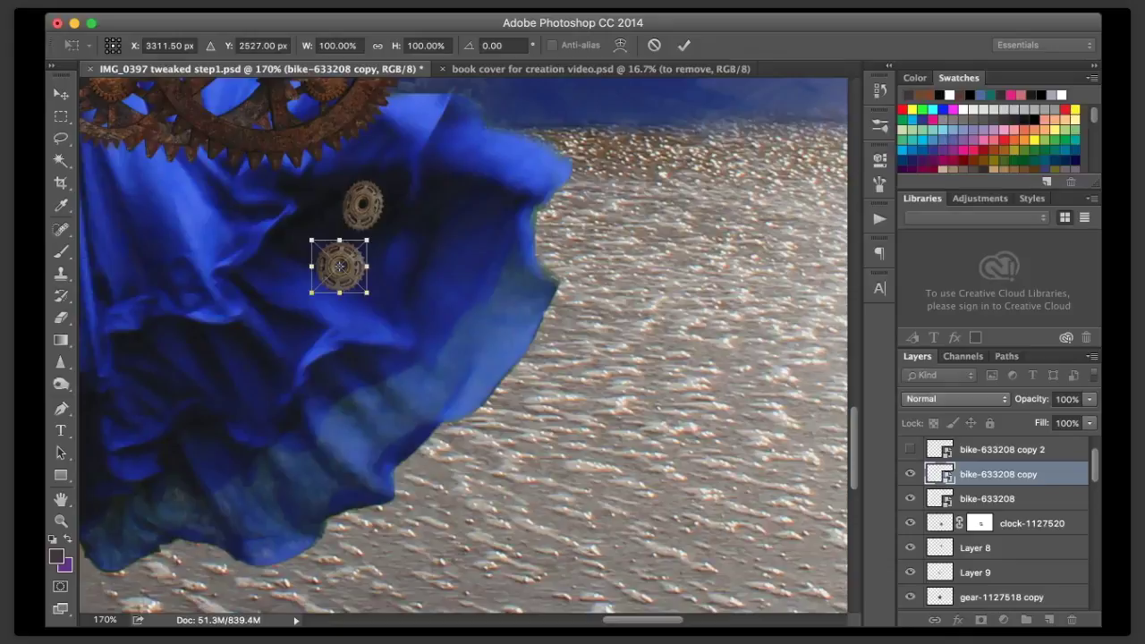
pyautogui.moveTo(311, 240); pyautogui.dragTo(333, 240)
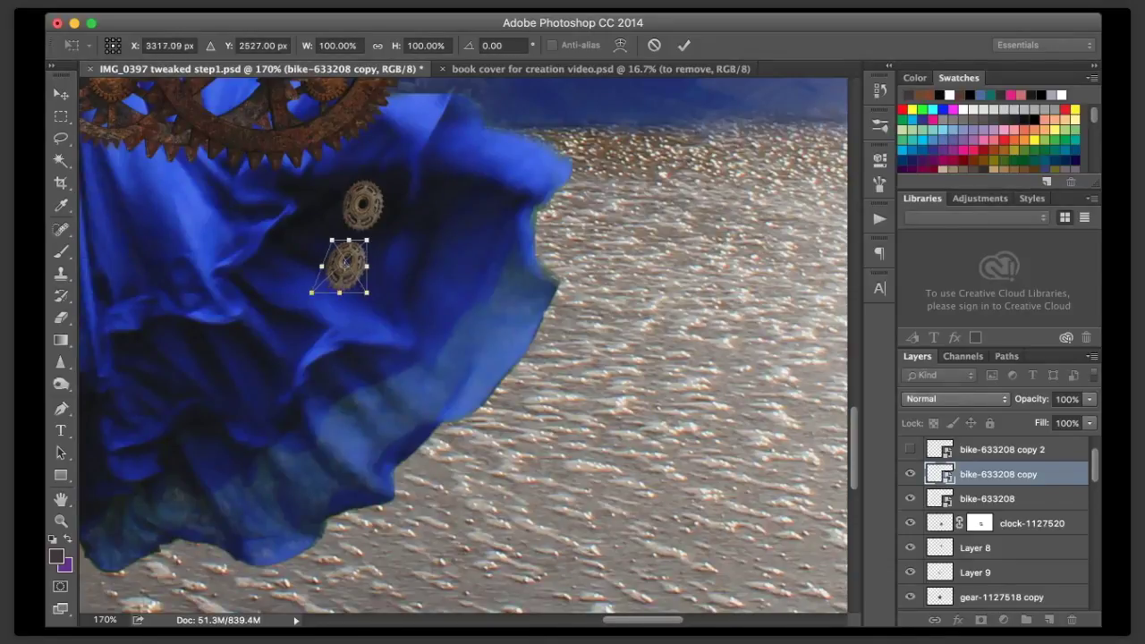
pyautogui.moveTo(367, 293); pyautogui.dragTo(367, 286)
pyautogui.moveTo(366, 240); pyautogui.dragTo(282, 271)
pyautogui.press('Return')
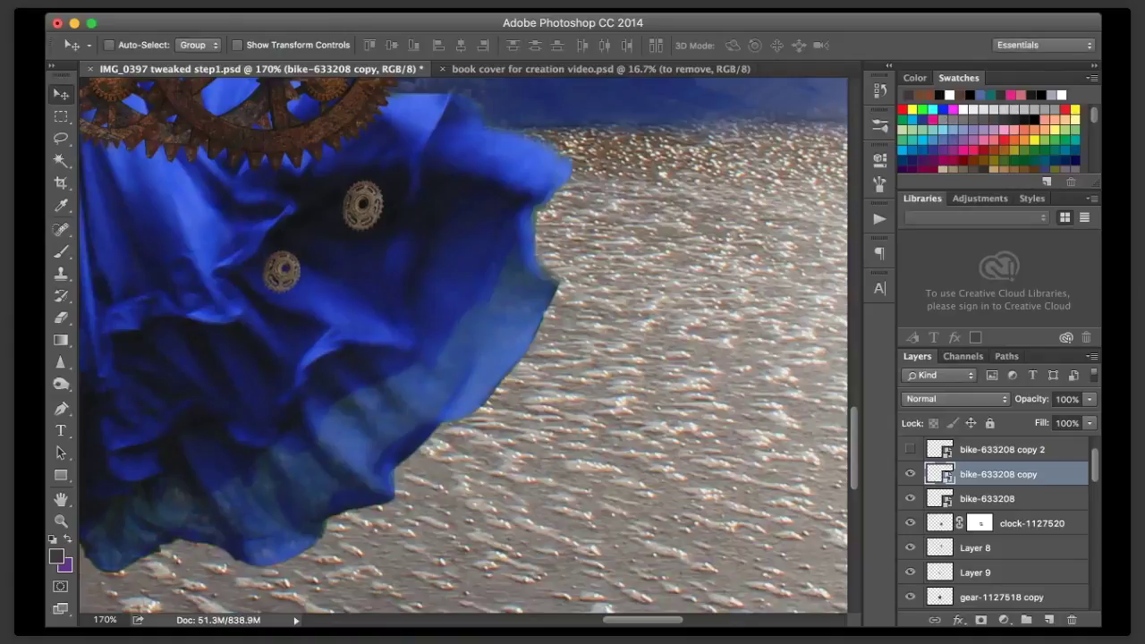
# - Duplicate the upper gear's layer and set the duplicate to Multiply at 61% opacity to darken the gear
pyautogui.moveTo(988, 499); pyautogui.dragTo(1049, 619)
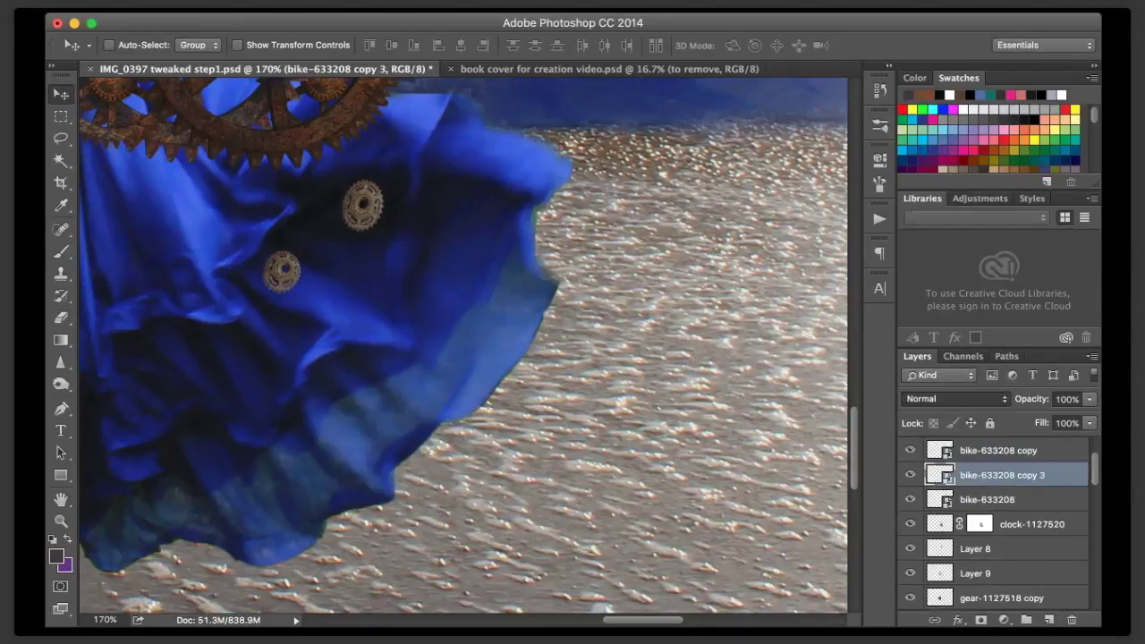
pyautogui.hotkey('shift', 'alt', 'm')
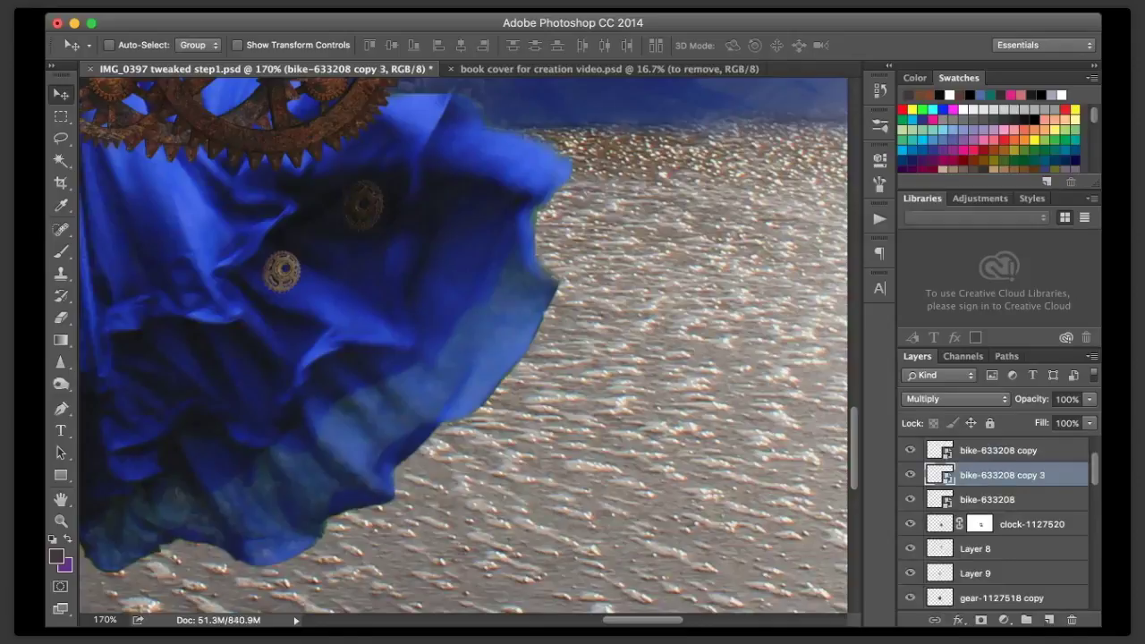
pyautogui.press('7')
pyautogui.press('9')
pyautogui.press('6')
pyautogui.press('1')
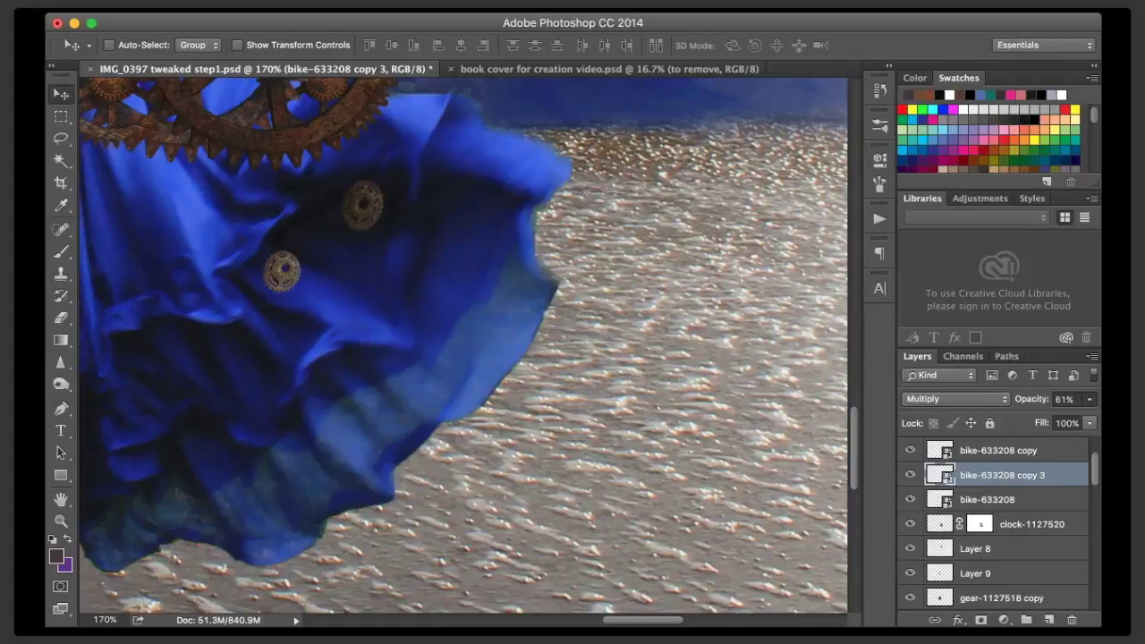
# - Duplicate the lower gear's bike-633208 copy layer and set the duplicate to Multiply at 51% opacity
pyautogui.click(999, 451)
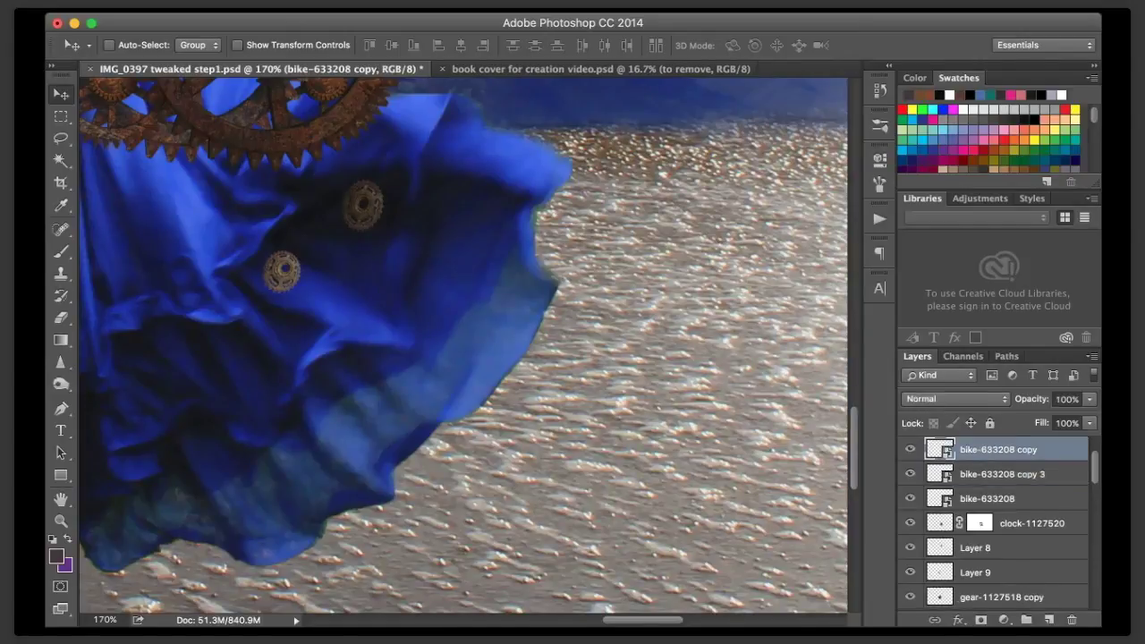
pyautogui.scroll(3, 998, 450)
pyautogui.press('super+j')
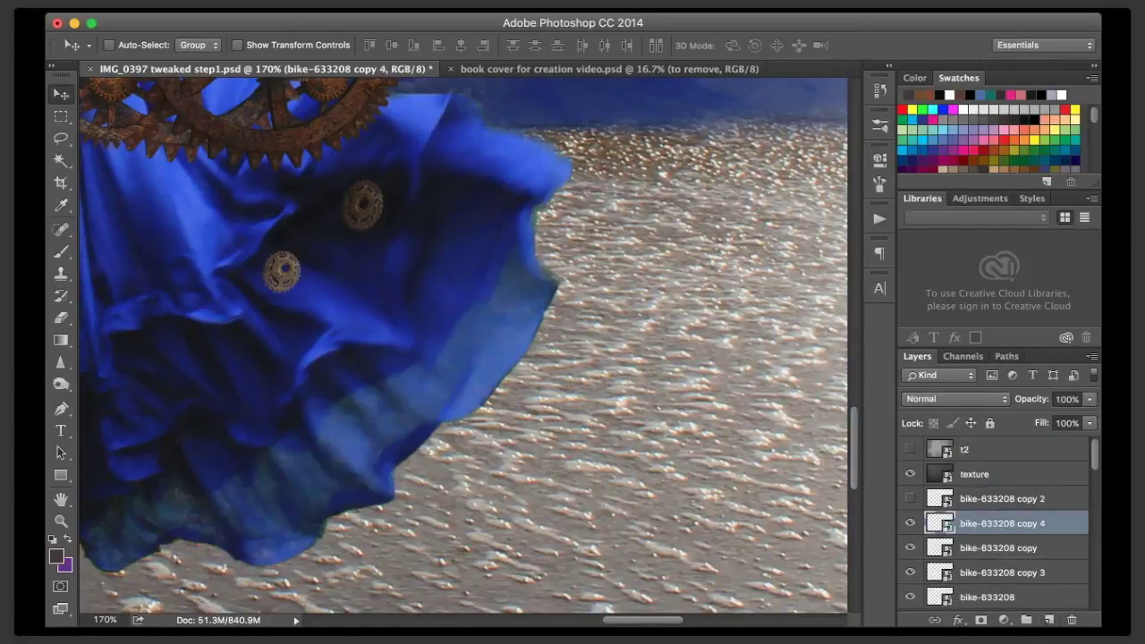
pyautogui.hotkey('alt', 'shift', 'm')
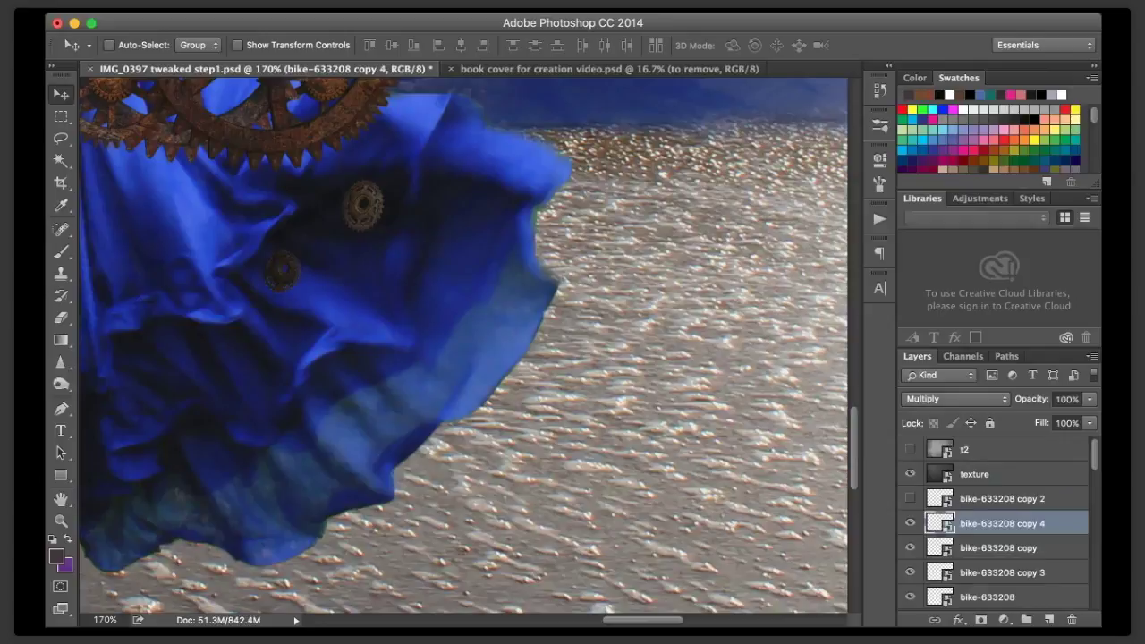
pyautogui.press('2')
pyautogui.press('9')
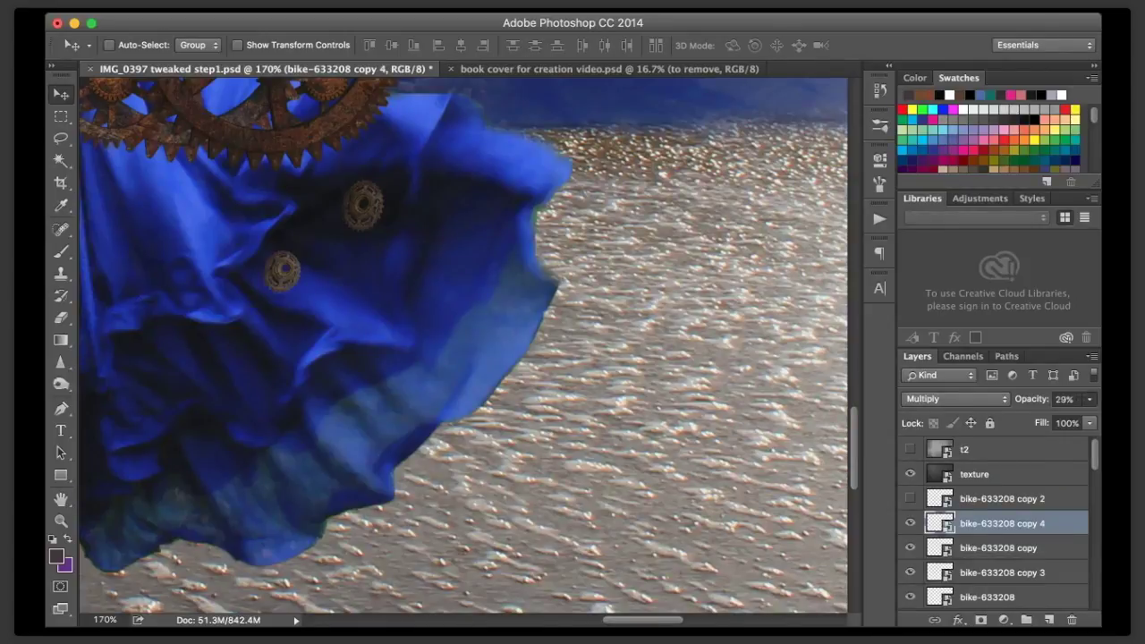
pyautogui.press('3')
pyautogui.press('7')
pyautogui.press('4')
pyautogui.press('4')
pyautogui.moveTo(1032, 399); pyautogui.dragTo(1037, 399)
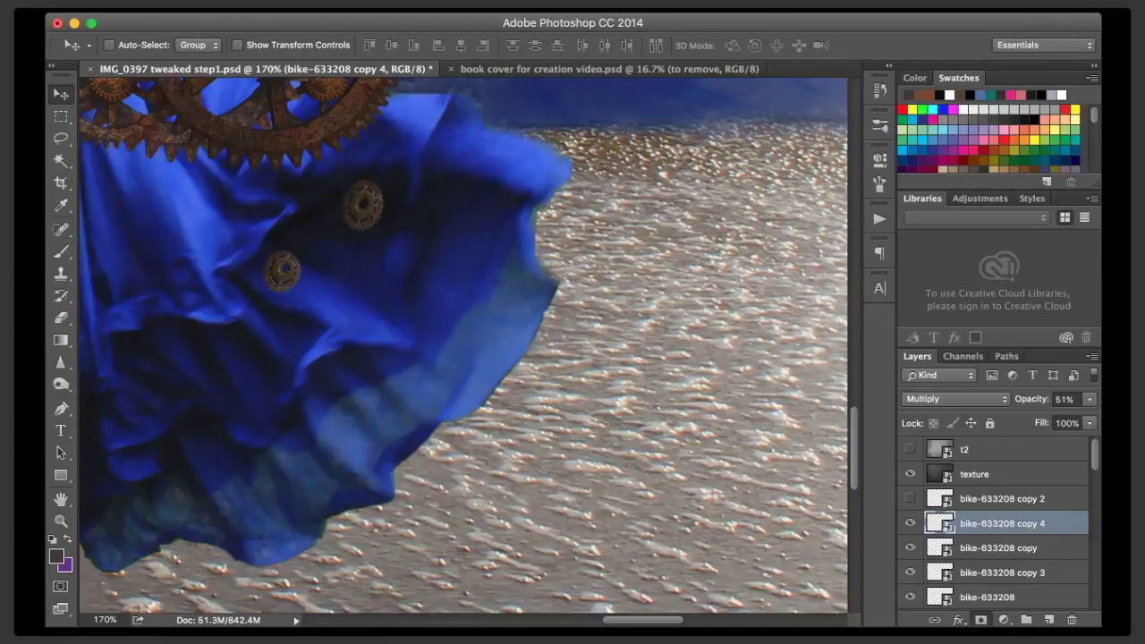
# - Add an empty white layer mask to the bike-633208 copy 4 layer
pyautogui.click(981, 619)
pyautogui.press('b')
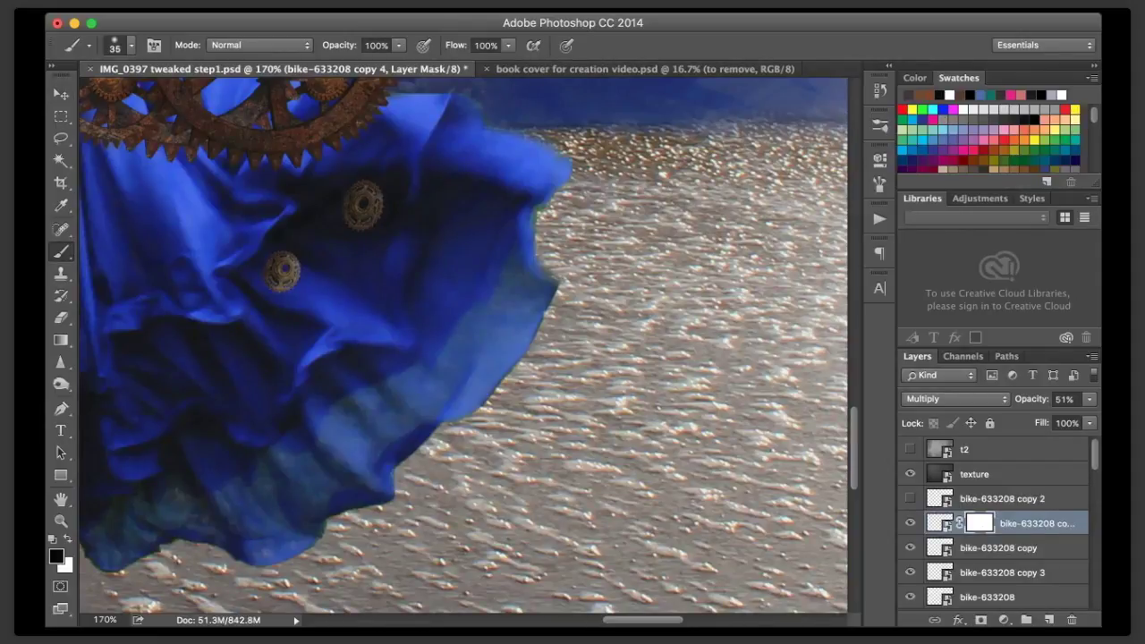
pyautogui.click(99, 619)
pyautogui.write('33')
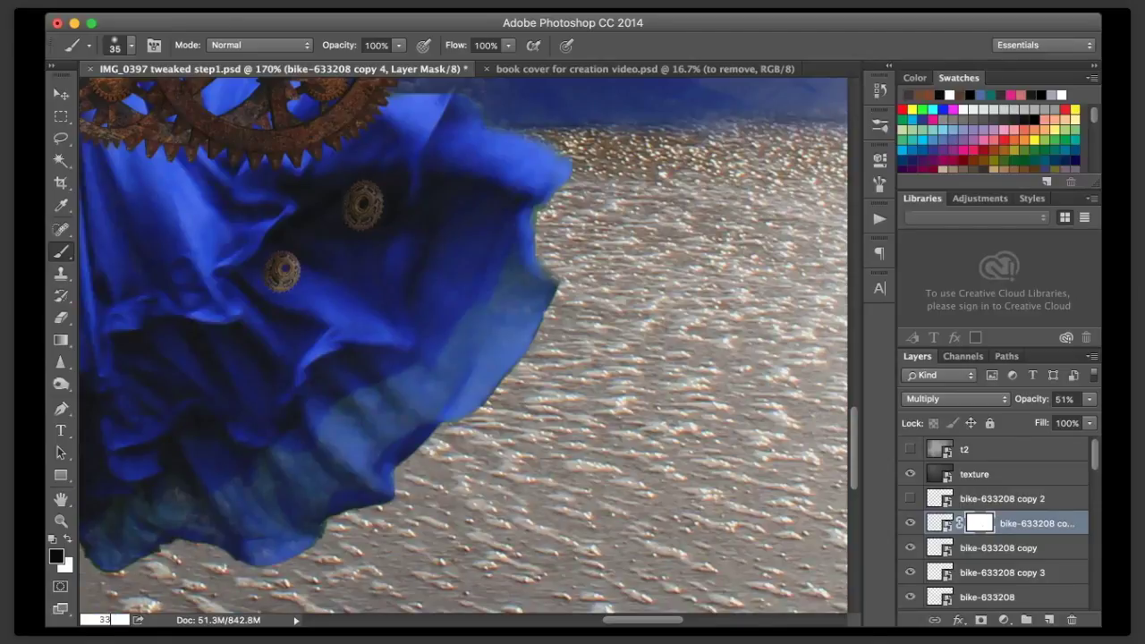
pyautogui.press('Return')
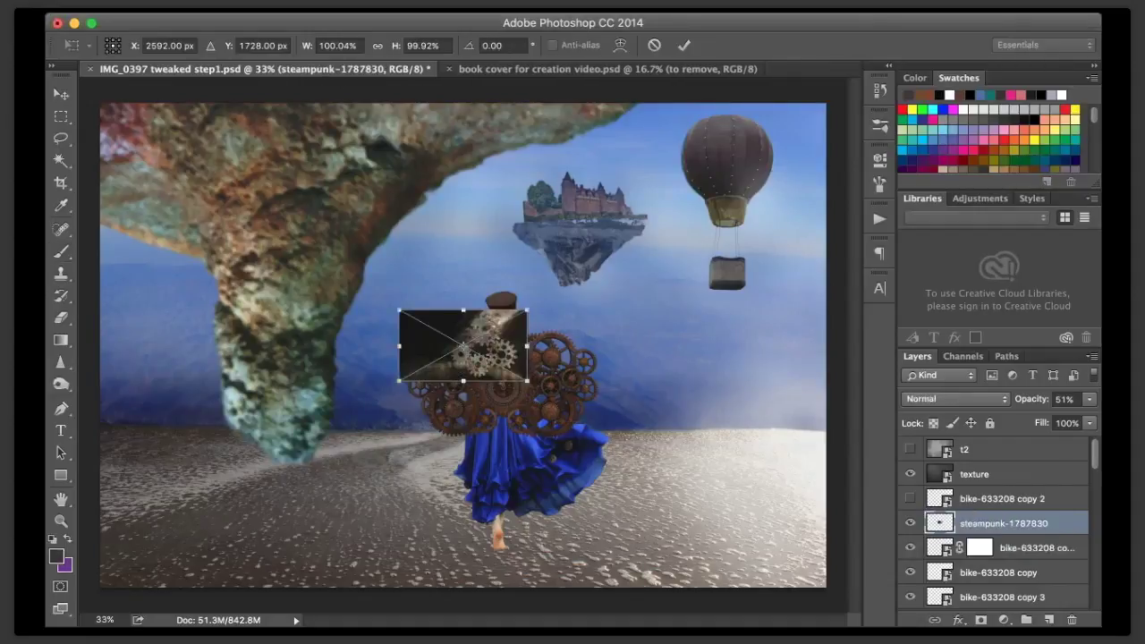
# - Place the steampunk-1787830 image over the woman and try to isolate its upper gear with the Quick Selection tool
pyautogui.press('Return')
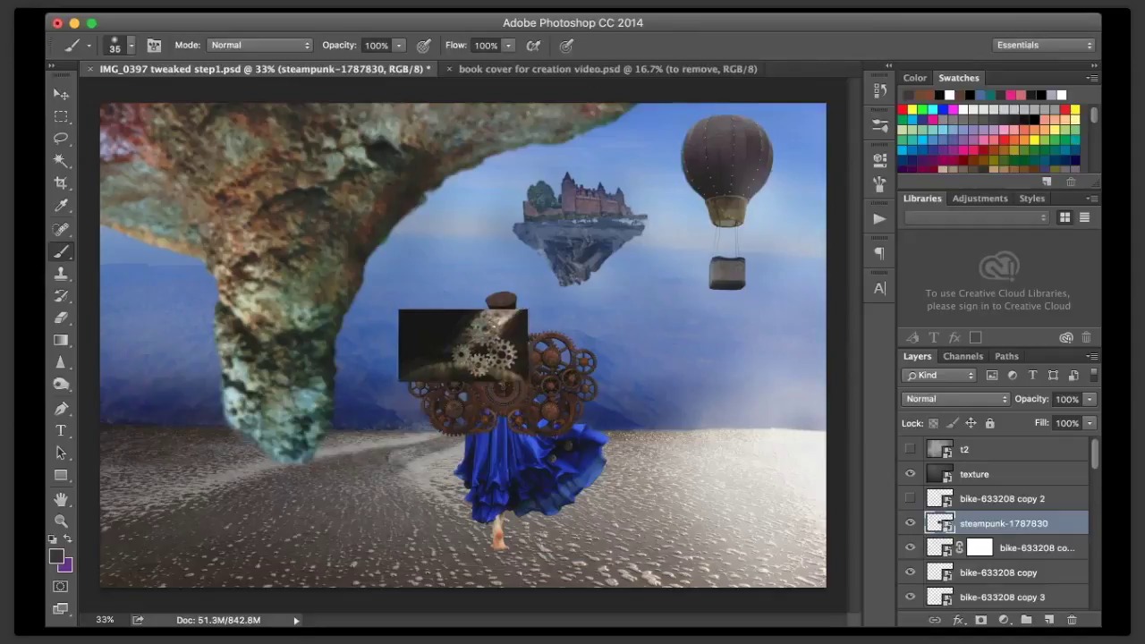
pyautogui.press('Return')
pyautogui.write('140')
pyautogui.press('Return')
pyautogui.press('w')
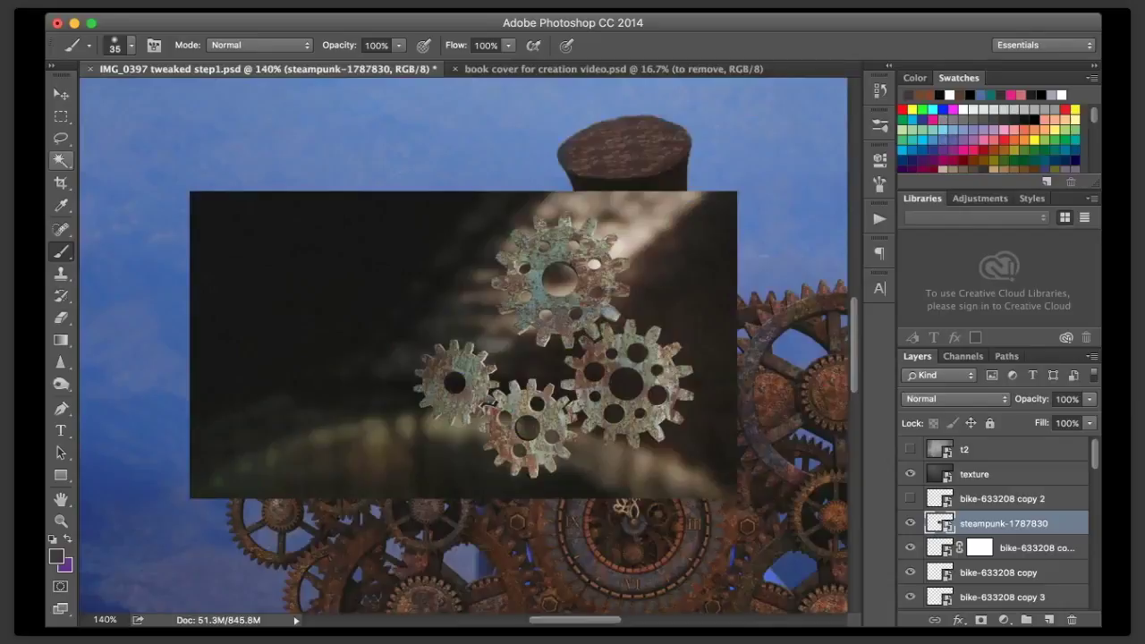
pyautogui.hotkey('shift', 'w')
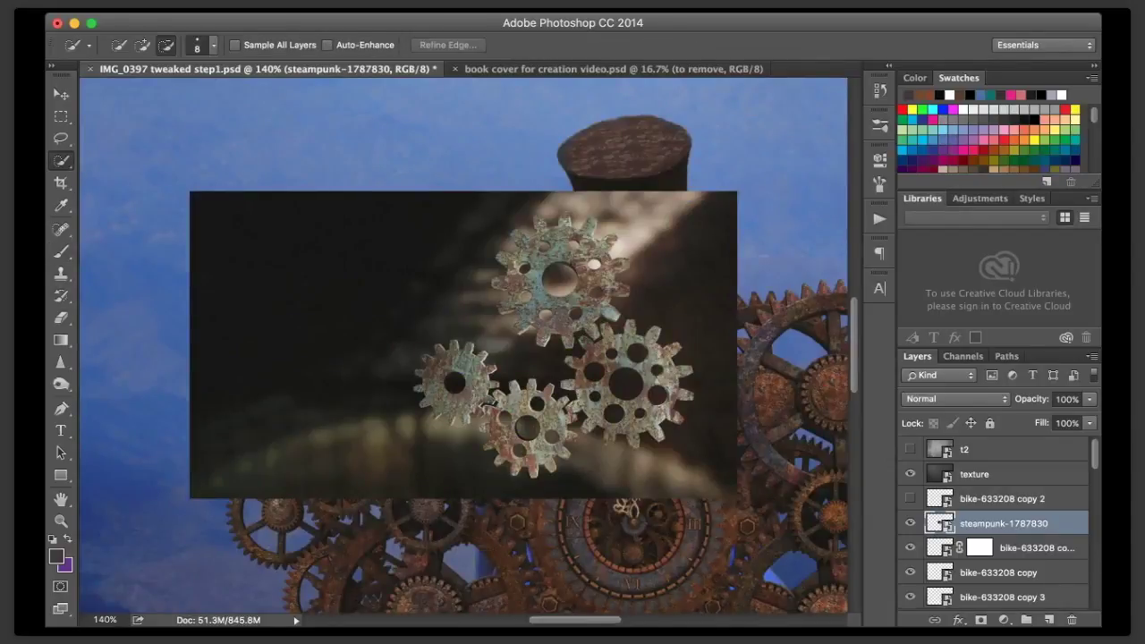
pyautogui.moveTo(578, 233); pyautogui.dragTo(547, 252)
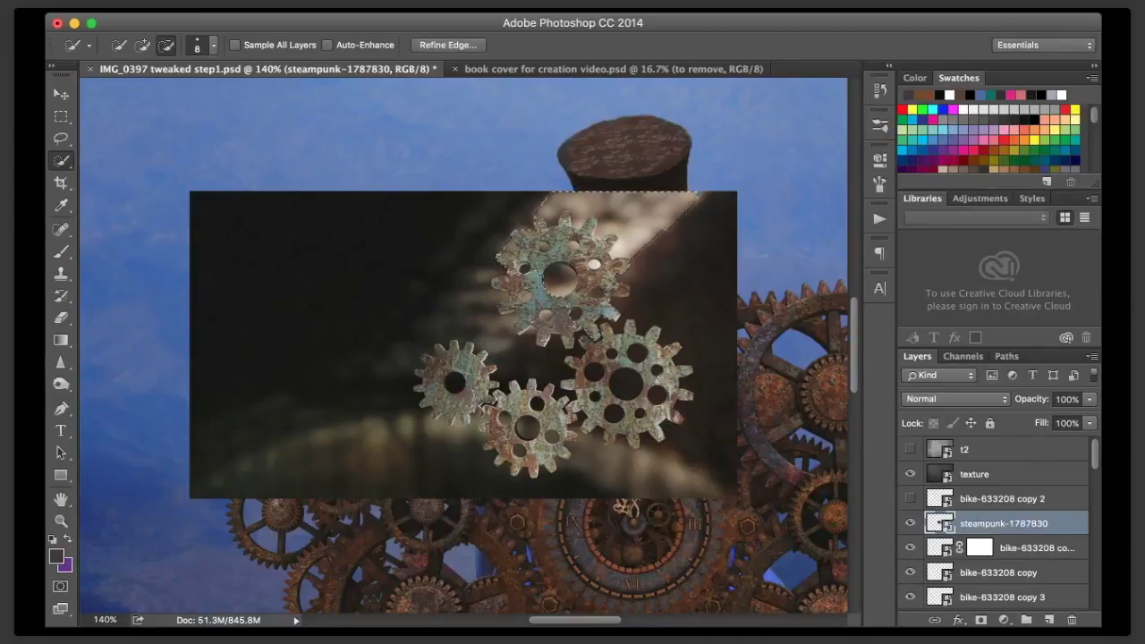
# - Delete the steampunk-1787830 layer and clear the selection
pyautogui.moveTo(1004, 524); pyautogui.dragTo(1072, 619)
pyautogui.press('l')
pyautogui.hotkey('ctrl', 'd')
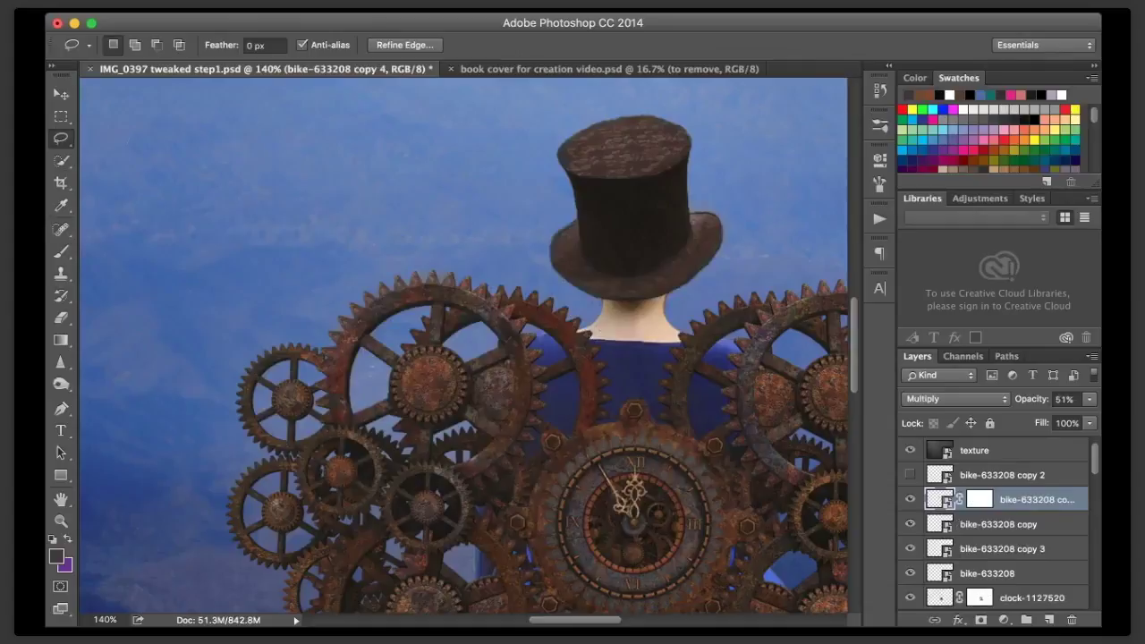
# - Set the opacity of the texture layer to 45%
pyautogui.click(106, 620)
pyautogui.write('33')
pyautogui.press('Return')
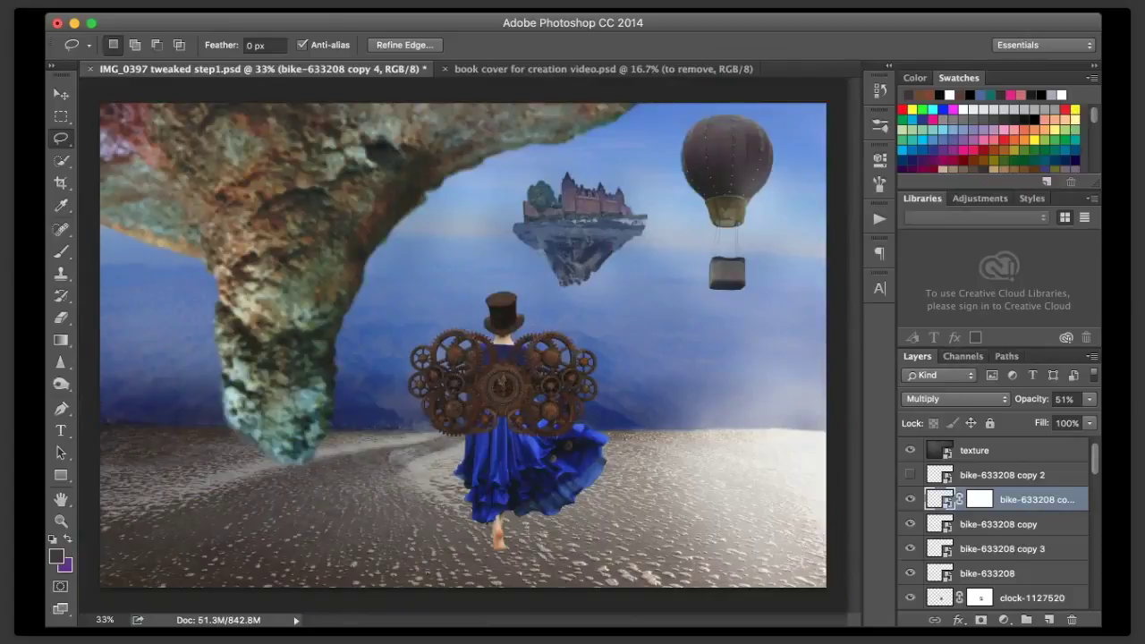
pyautogui.scroll(1, 993, 524)
pyautogui.click(1002, 450)
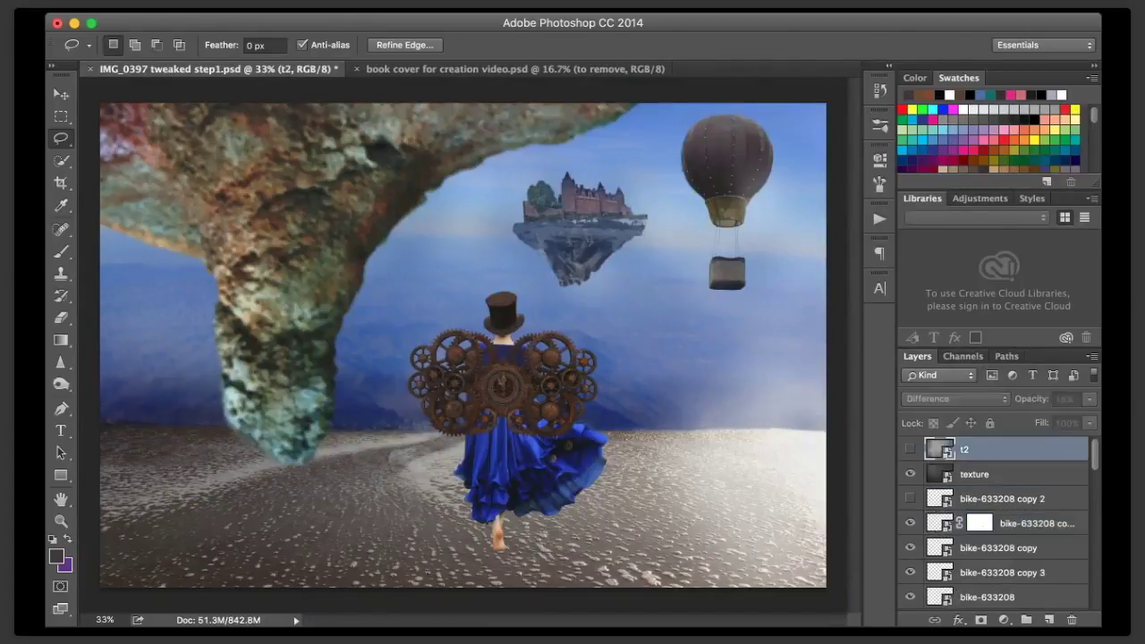
pyautogui.click(1002, 474)
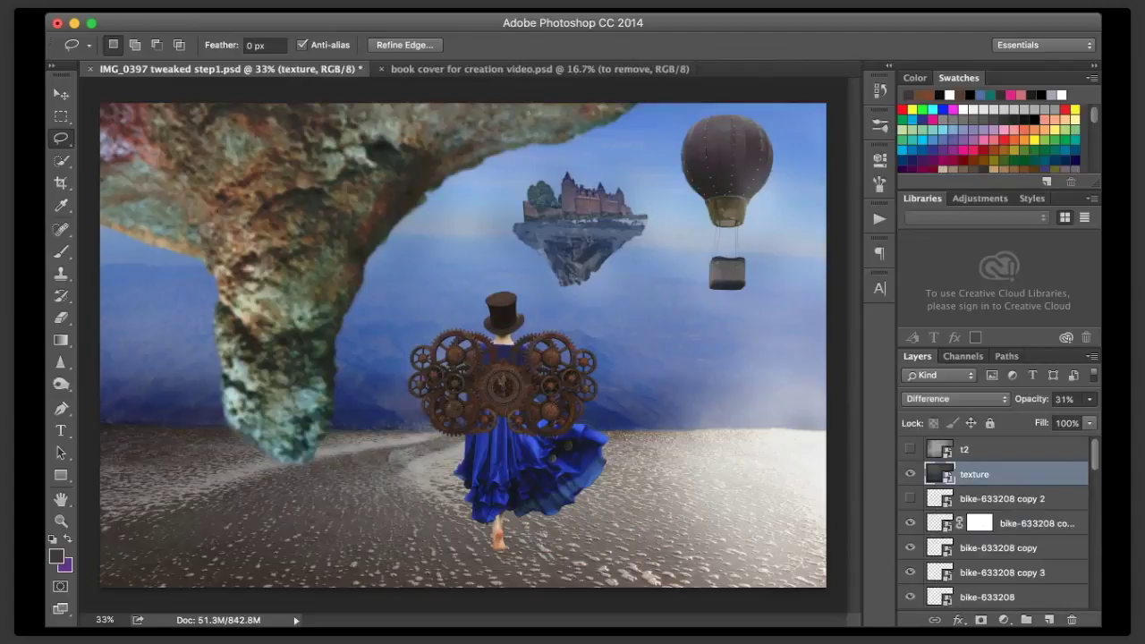
pyautogui.moveTo(1042, 414); pyautogui.dragTo(1062, 414)
pyautogui.write('49')
pyautogui.press('Return')
pyautogui.moveTo(1045, 400)
pyautogui.mouseDown()
pyautogui.moveTo(1033, 400)
pyautogui.moveTo(1045, 400)
pyautogui.mouseUp()
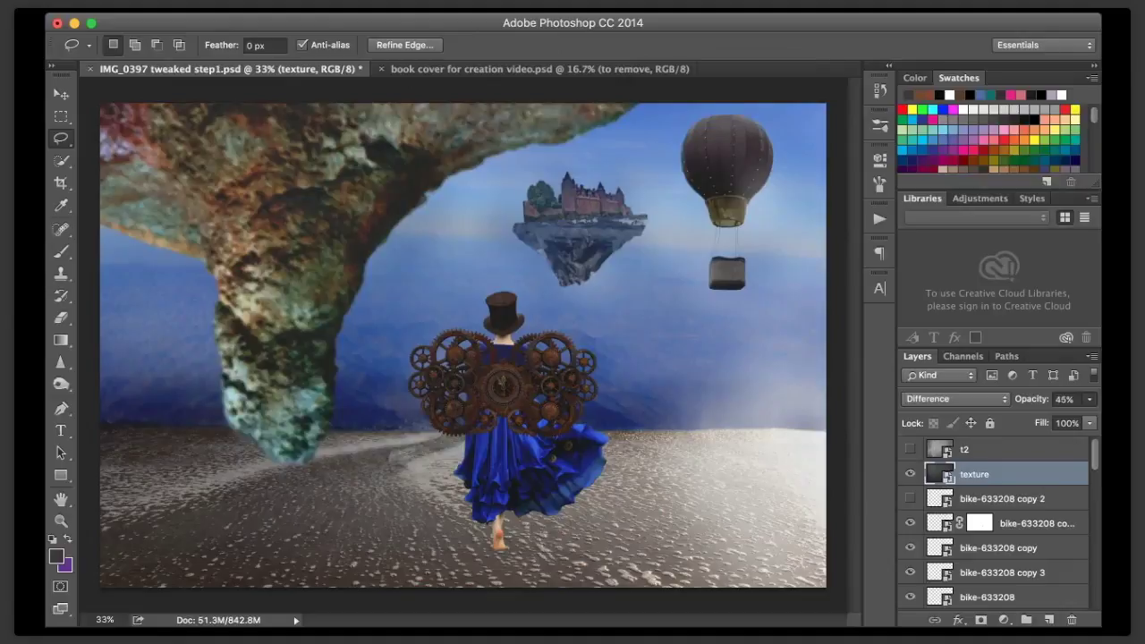
# - Add a layer mask to the texture layer and invert it to white
pyautogui.keyDown('alt'); pyautogui.click(981, 619); pyautogui.keyUp('alt')
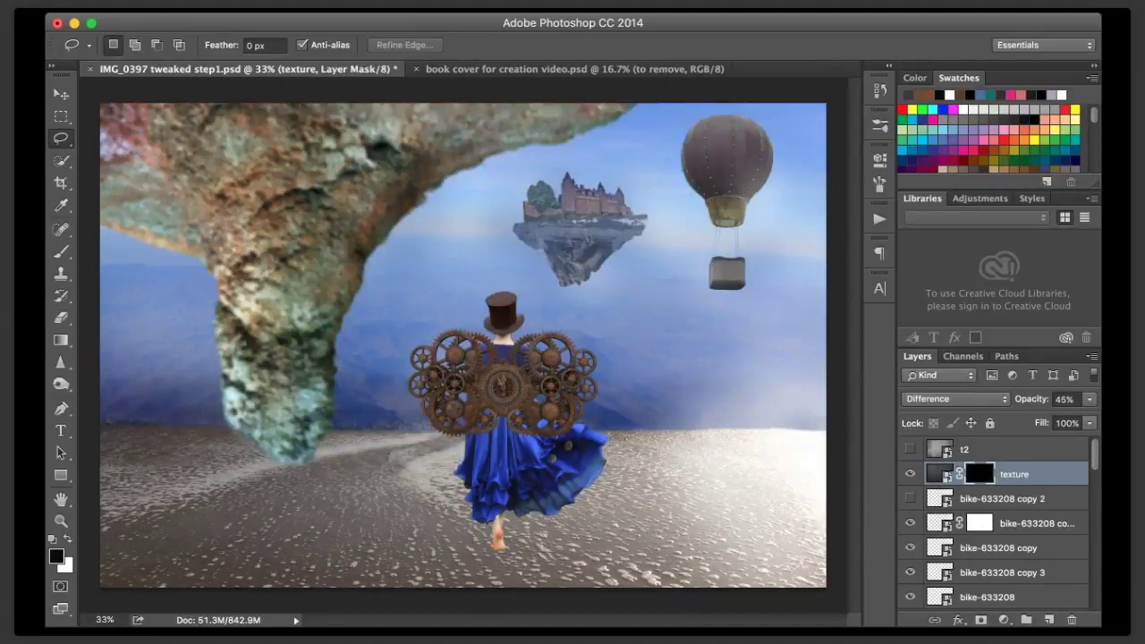
pyautogui.press('super+i')
pyautogui.press('b')
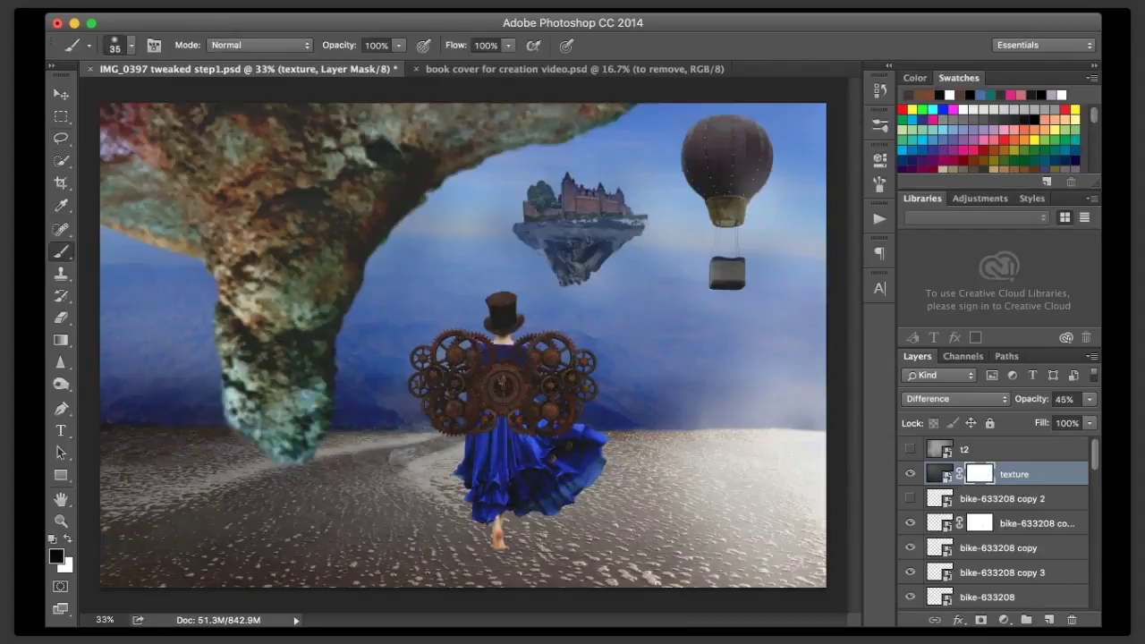
# - Paint the texture mask with a 600 px black brush at 24% opacity over the rock, floating castle, balloon, horizon and ground
pyautogui.press(']')
pyautogui.press(']')
pyautogui.press(']')
pyautogui.press(']')
pyautogui.press(']')
pyautogui.press(']')
pyautogui.press(']')
pyautogui.press(']')
pyautogui.press(']')
pyautogui.press(']')
pyautogui.press(']')
pyautogui.press('2')
pyautogui.press('4')
pyautogui.moveTo(438, 234); pyautogui.dragTo(501, 179)
pyautogui.moveTo(212, 143); pyautogui.dragTo(223, 213)
pyautogui.moveTo(313, 160); pyautogui.dragTo(367, 130)
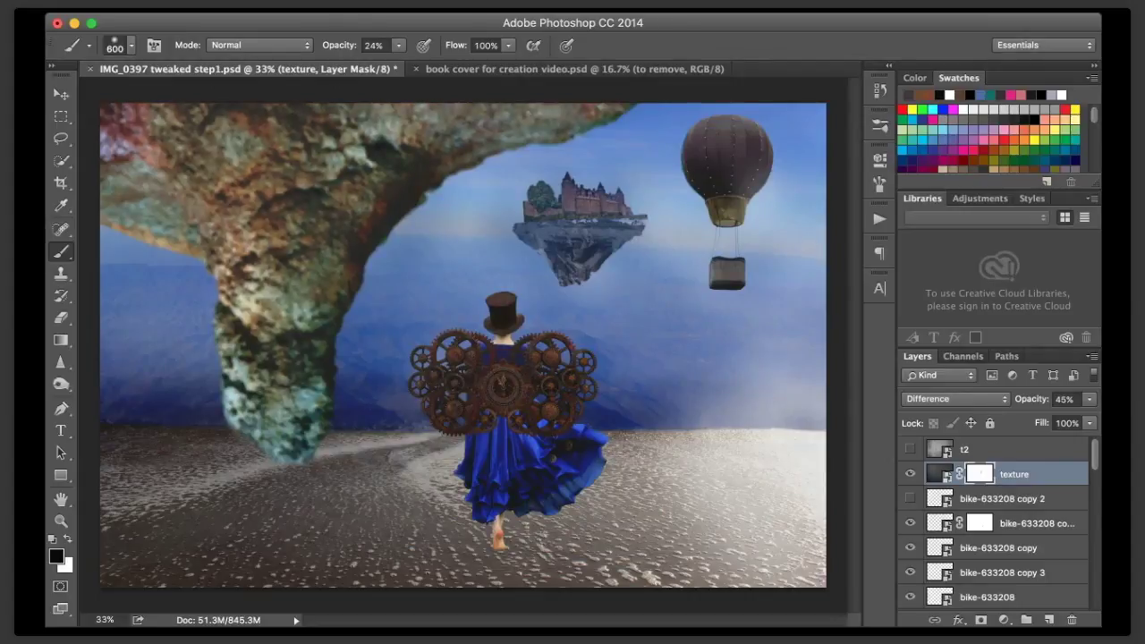
pyautogui.moveTo(223, 170); pyautogui.dragTo(286, 367)
pyautogui.moveTo(752, 515); pyautogui.dragTo(807, 506)
pyautogui.moveTo(546, 211); pyautogui.dragTo(608, 210)
pyautogui.moveTo(719, 150); pyautogui.dragTo(728, 268)
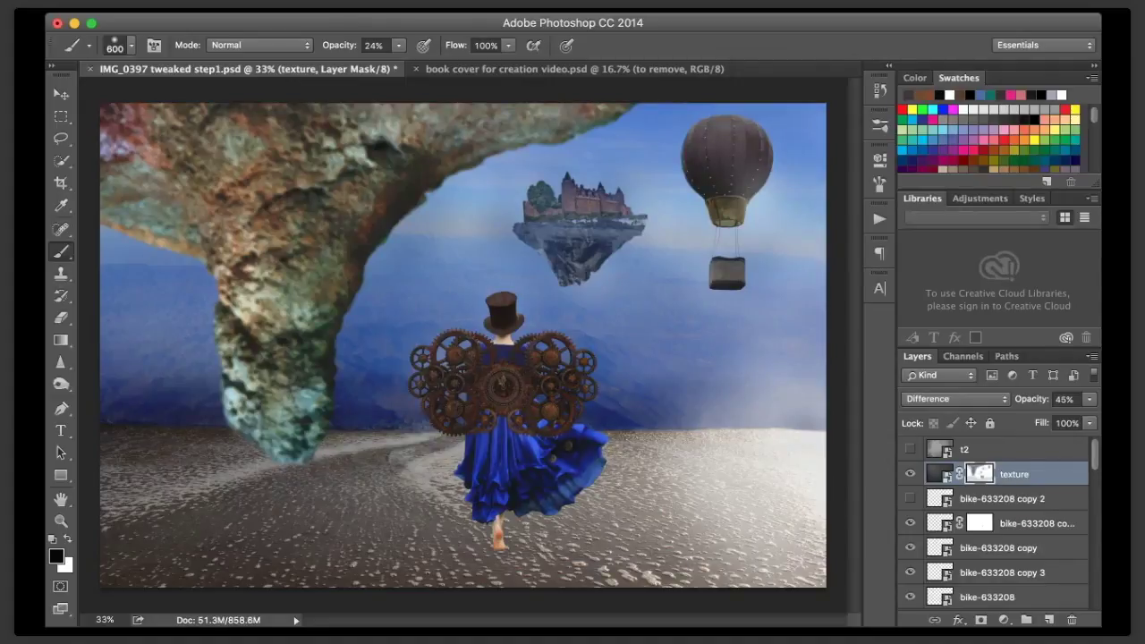
pyautogui.moveTo(766, 414); pyautogui.dragTo(741, 420)
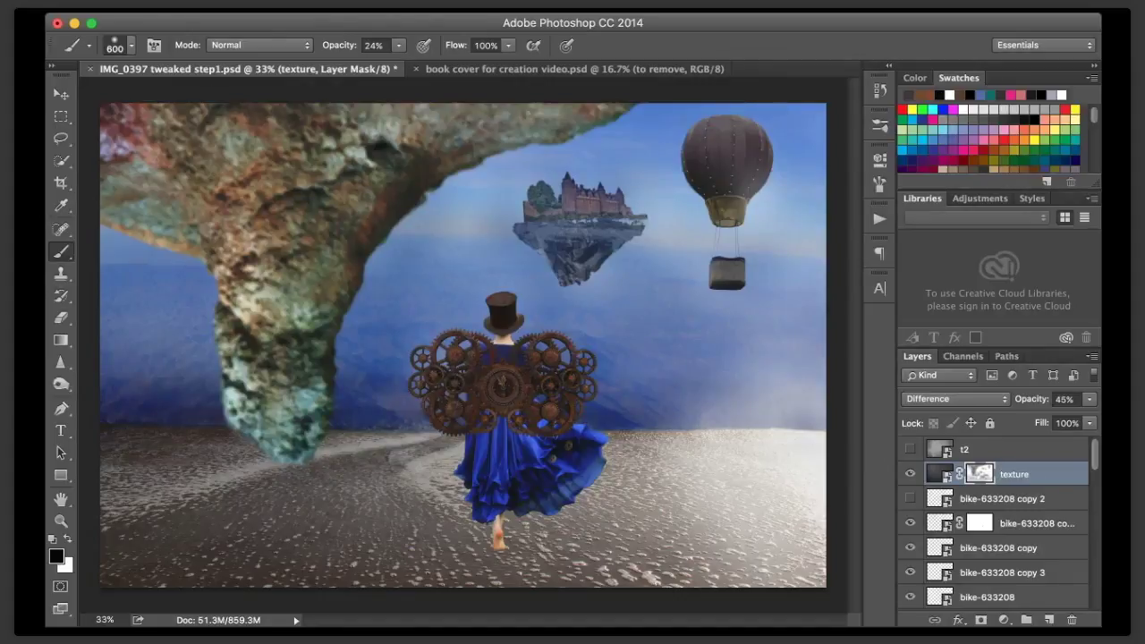
pyautogui.press('v')
pyautogui.press('l')
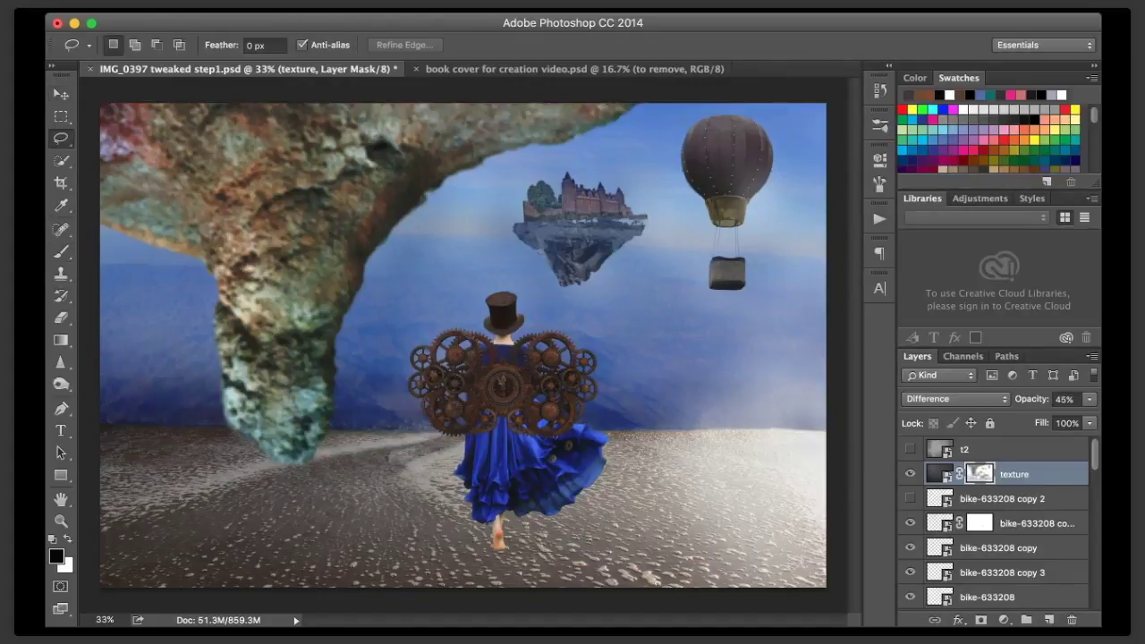
pyautogui.click(995, 449)
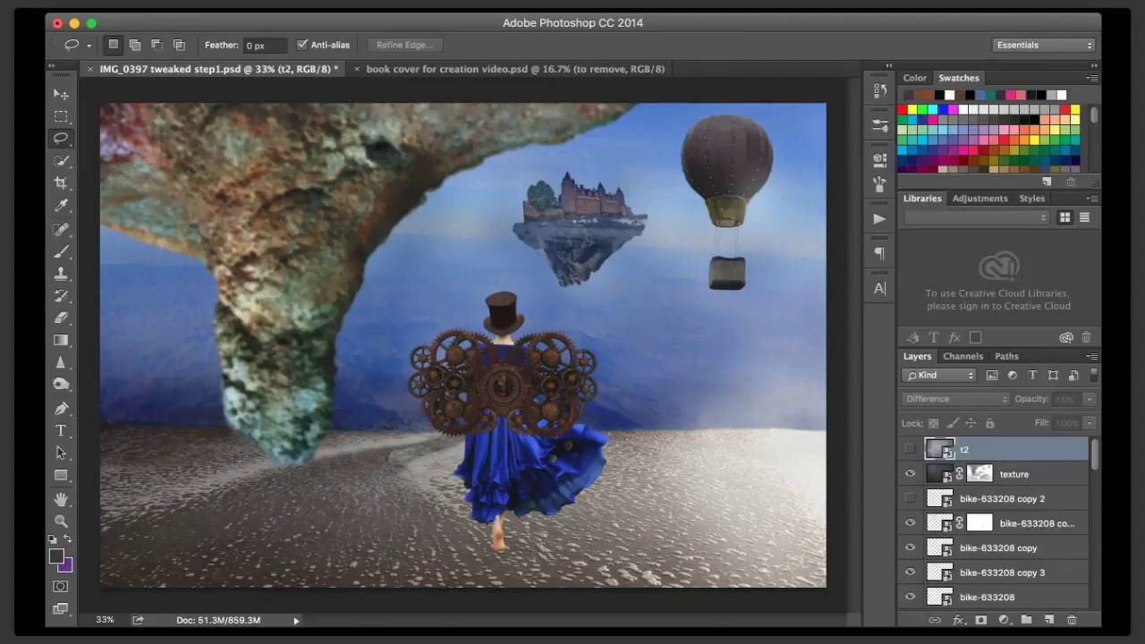
pyautogui.moveTo(501, 344)
pyautogui.mouseDown()
pyautogui.moveTo(455, 390)
pyautogui.moveTo(491, 519)
pyautogui.moveTo(522, 357)
pyautogui.moveTo(503, 344)
pyautogui.mouseUp()
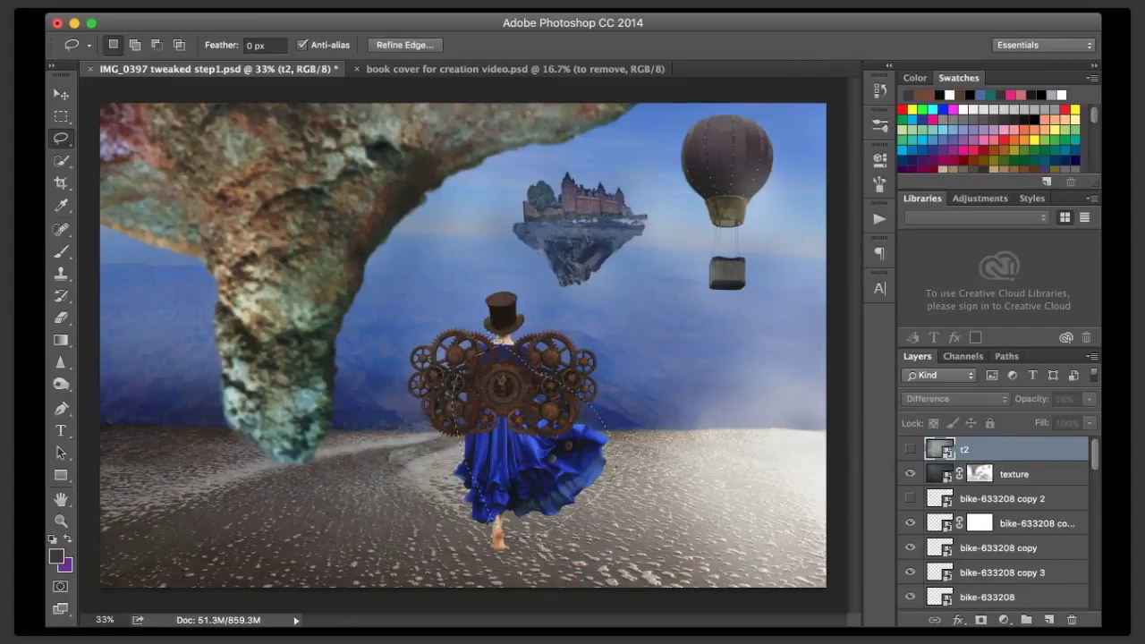
pyautogui.click(1050, 620)
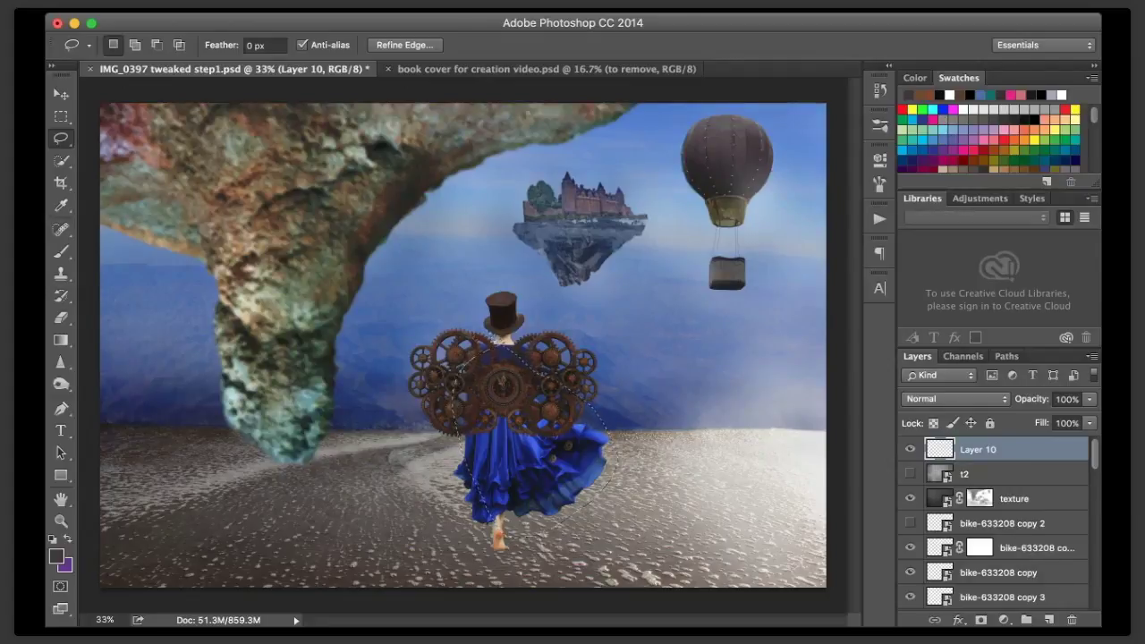
# - Duplicate all layers from t2 down to Background, merge the duplicates into one layer, and clear the selection
pyautogui.click(993, 474)
pyautogui.scroll(-10, 993, 523)
pyautogui.scroll(-10, 993, 523)
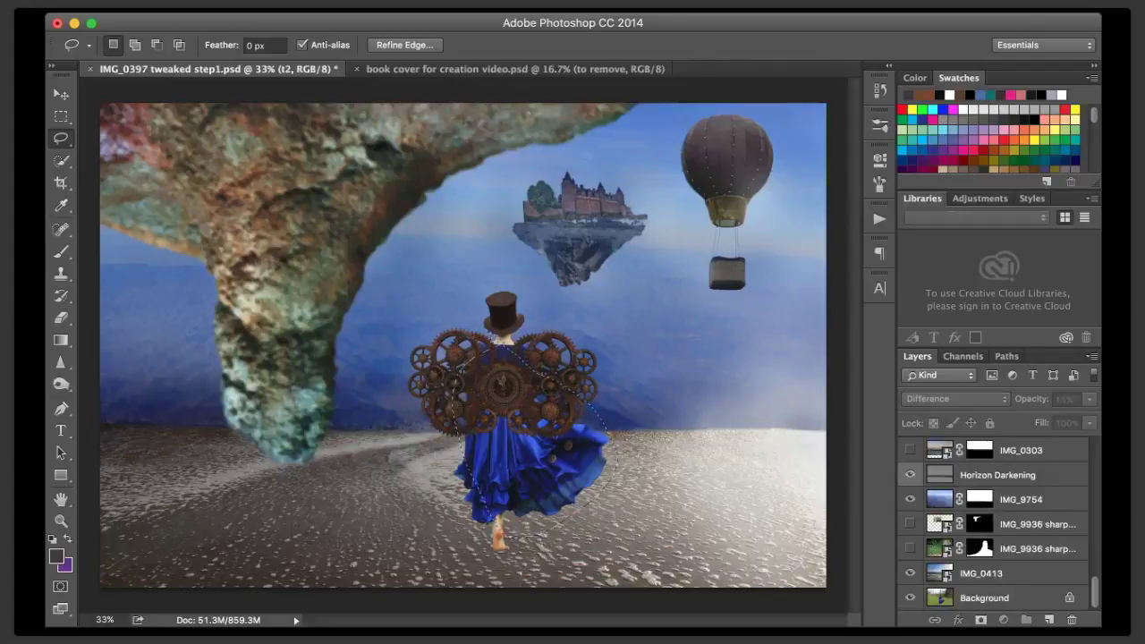
pyautogui.keyDown('shift'); pyautogui.click(993, 597); pyautogui.keyUp('shift')
pyautogui.scroll(15, 993, 524)
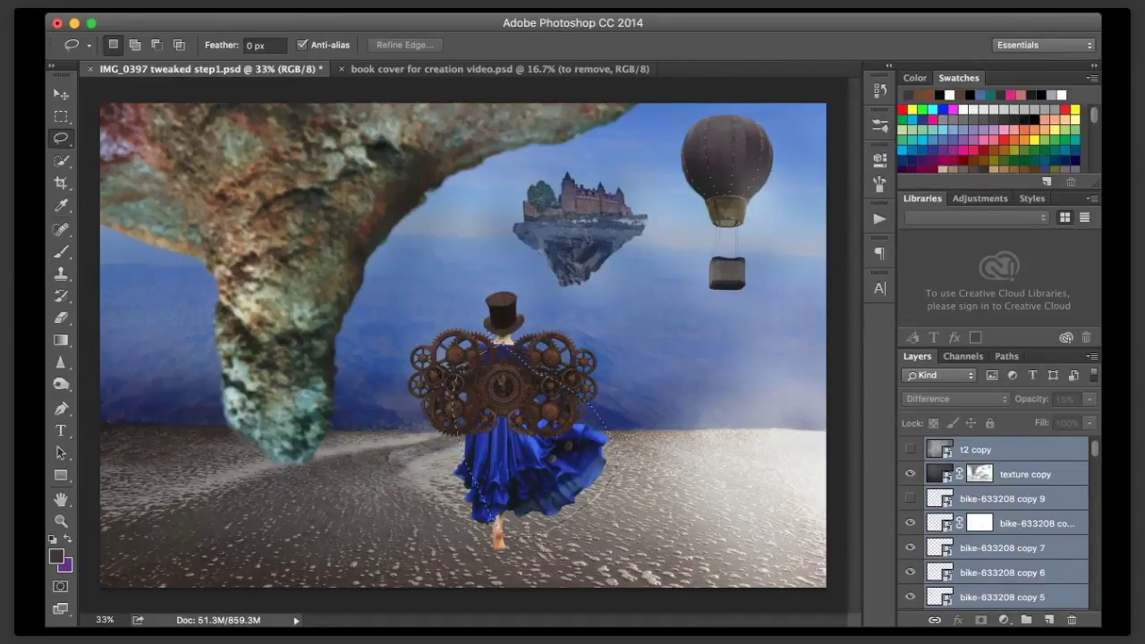
pyautogui.hotkey('ctrl', 'e')
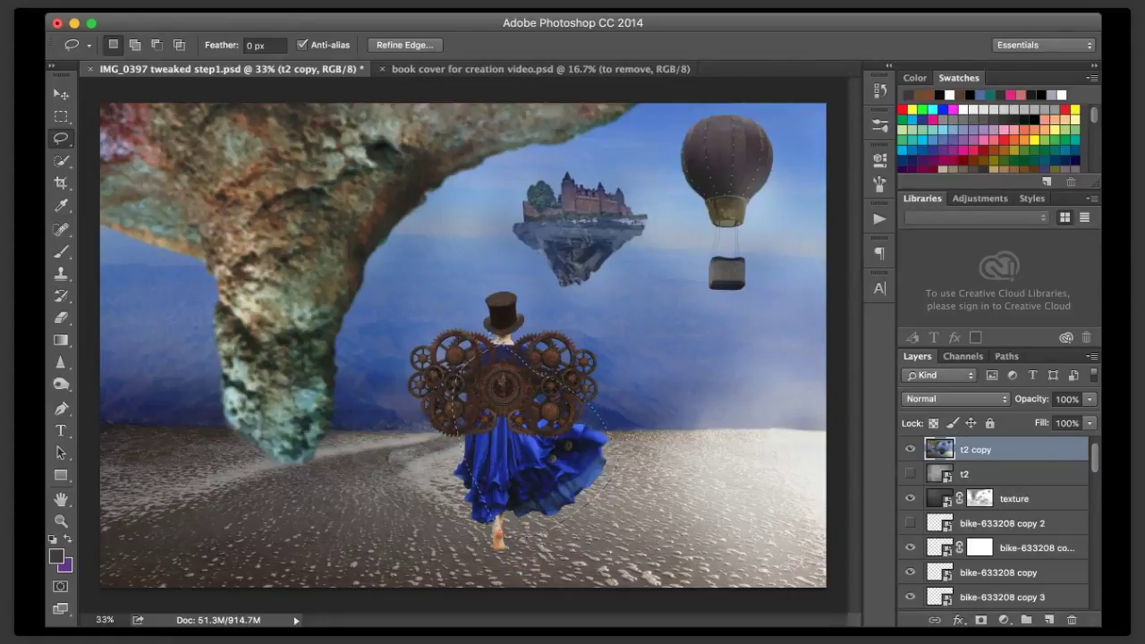
pyautogui.press('super+d')
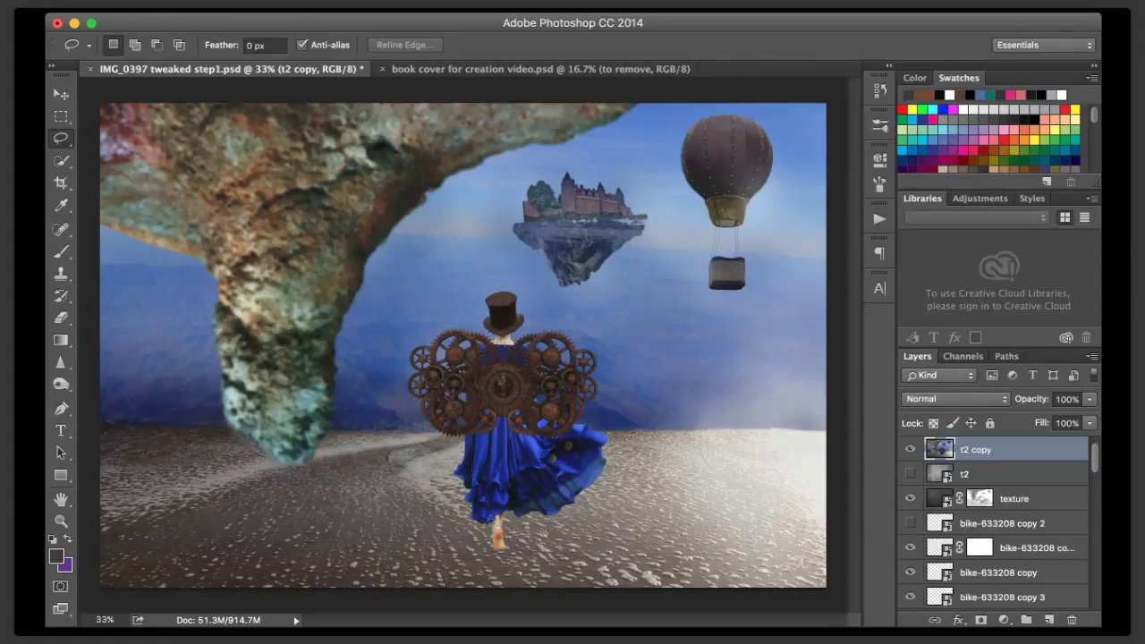
# - Duplicate the merged t2 copy layer and clear the lasso selection drawn around the woman's wings and skirt
pyautogui.moveTo(493, 356); pyautogui.dragTo(450, 436)
pyautogui.moveTo(553, 401); pyautogui.dragTo(497, 355)
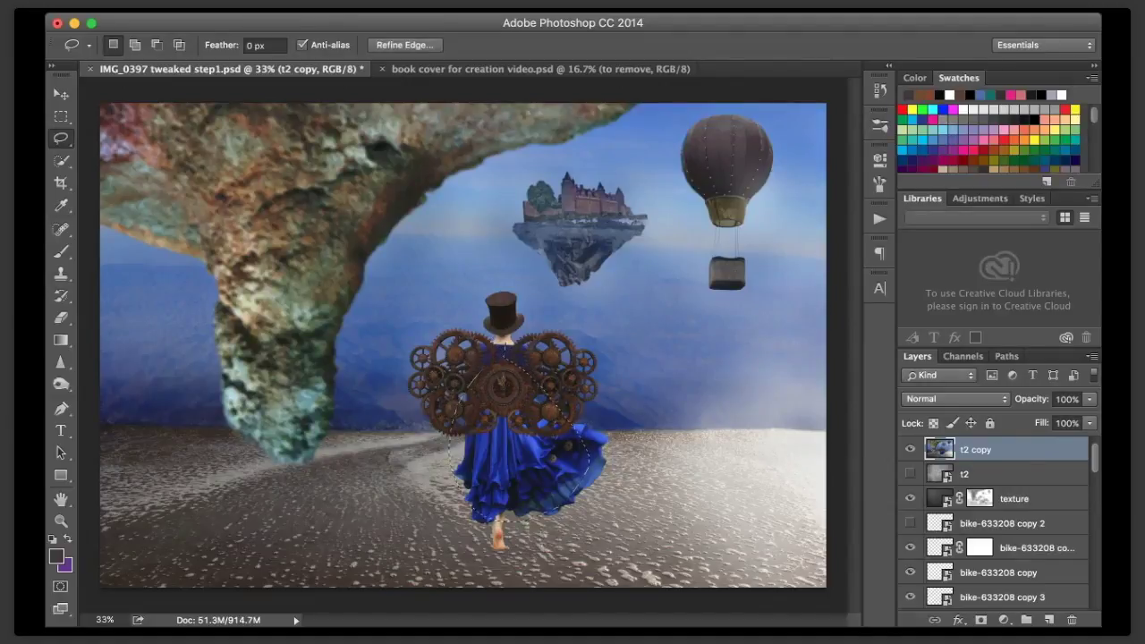
pyautogui.press('super+j')
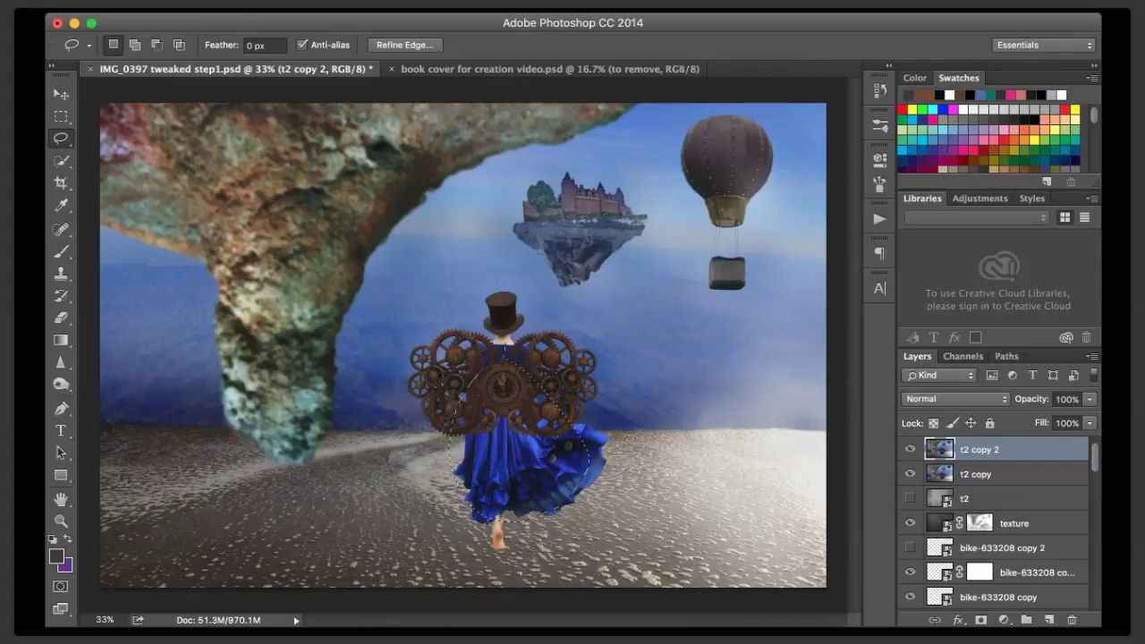
pyautogui.press('space')
pyautogui.hotkey('ctrl', 'd')
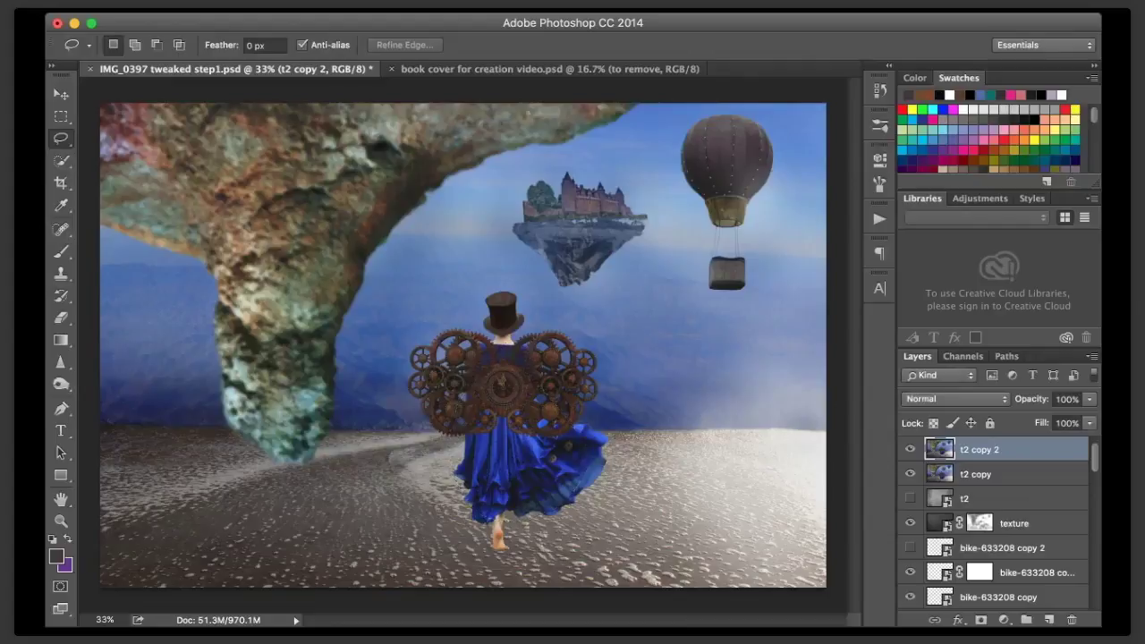
# - Save the IMG_0397 tweaked step1 composite document
pyautogui.press('b')
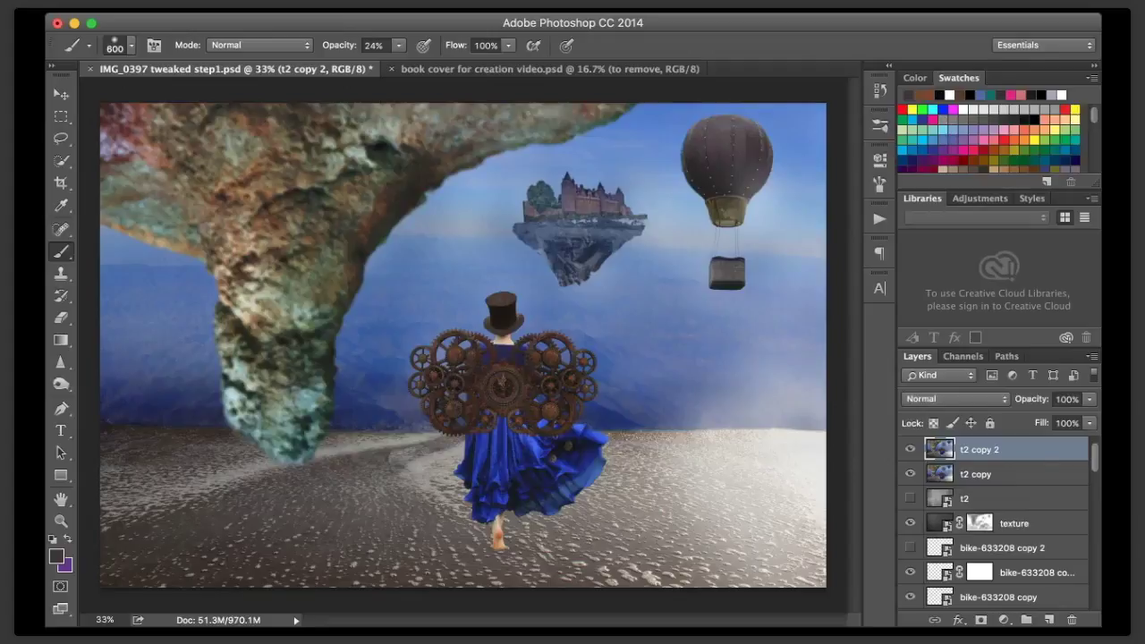
pyautogui.press('super+s')
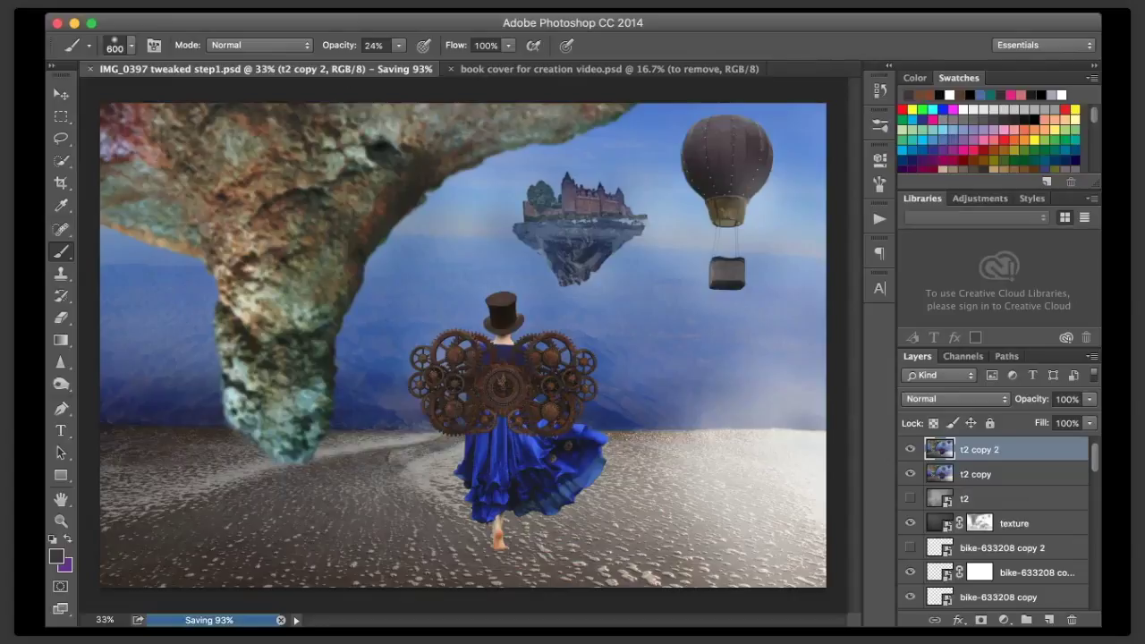
pyautogui.click(61, 93)
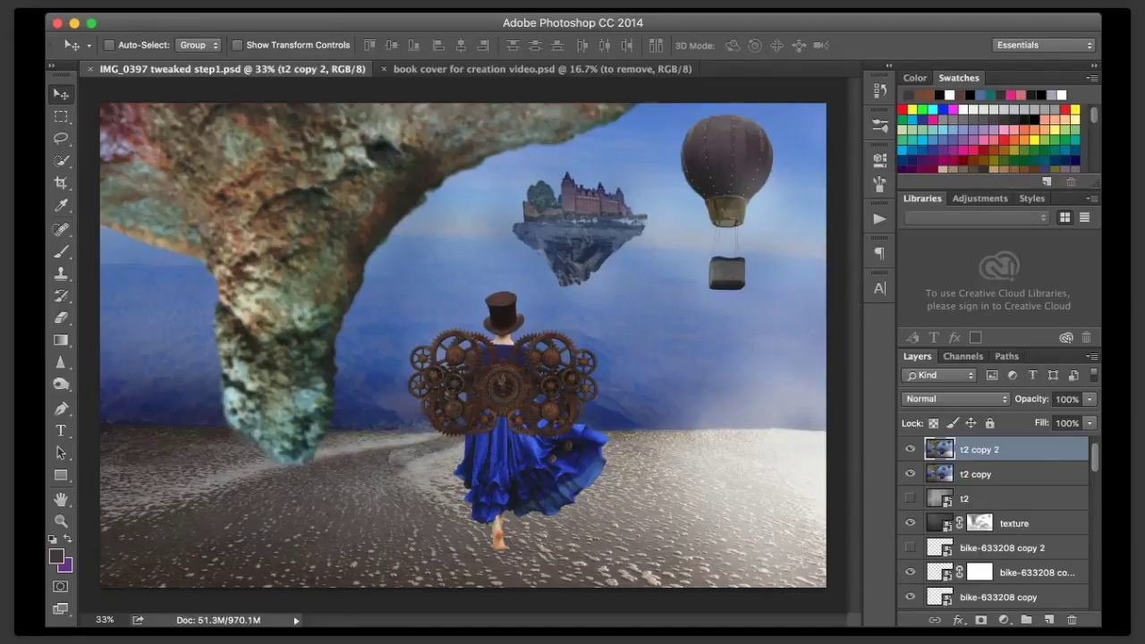
pyautogui.press('h')
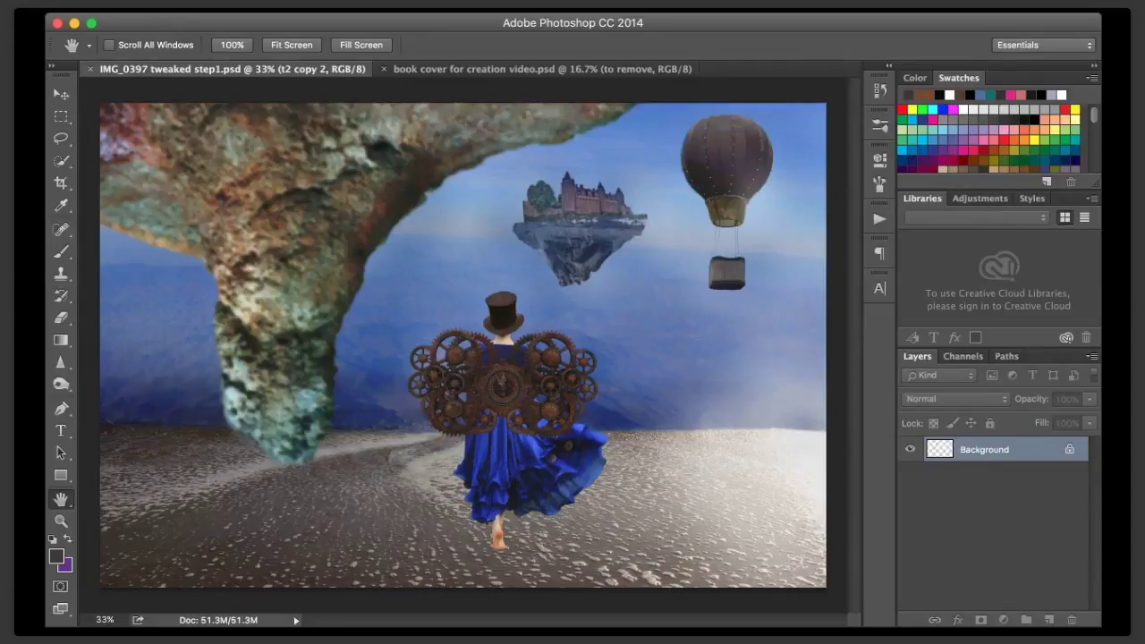
pyautogui.press('super+z')
pyautogui.press('super+s')
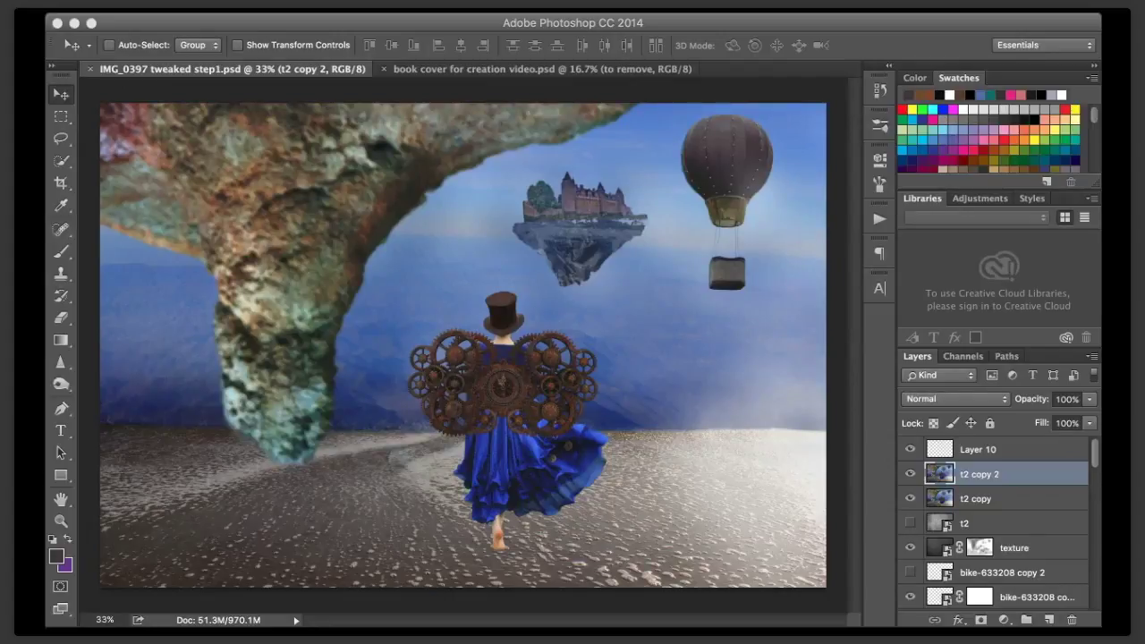
# - Scale the placed Starlings birds to 159.49% beside the floating castle and set the layer's opacity to 65%
pyautogui.moveTo(533, 293); pyautogui.dragTo(647, 272)
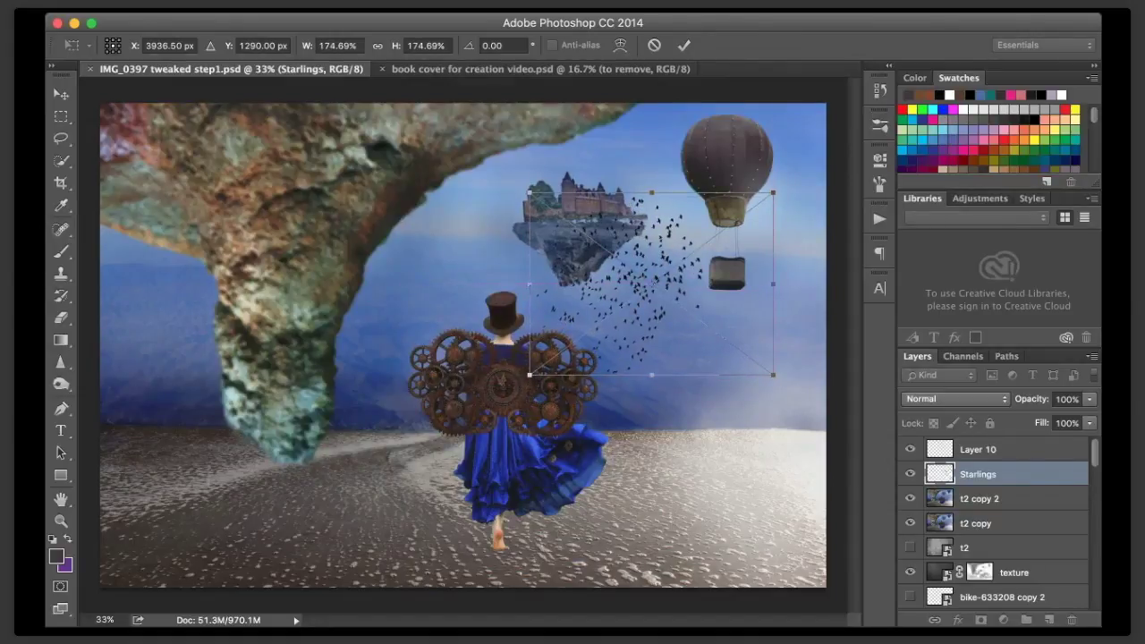
pyautogui.moveTo(774, 375); pyautogui.dragTo(752, 360)
pyautogui.moveTo(648, 277); pyautogui.dragTo(654, 279)
pyautogui.moveTo(633, 342); pyautogui.dragTo(648, 319)
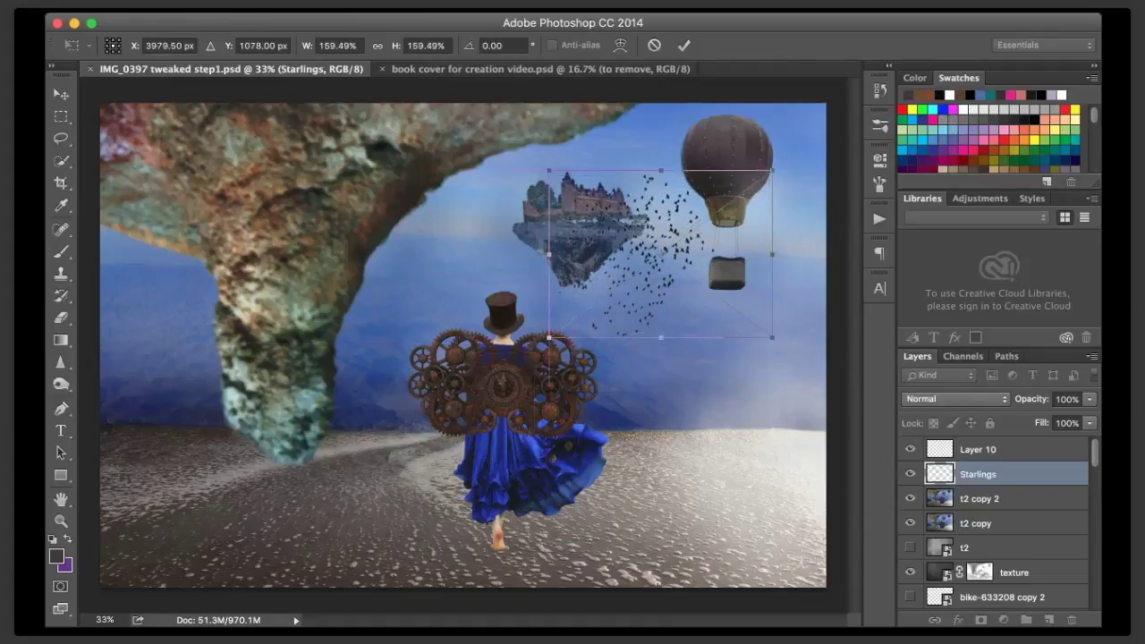
pyautogui.press('Return')
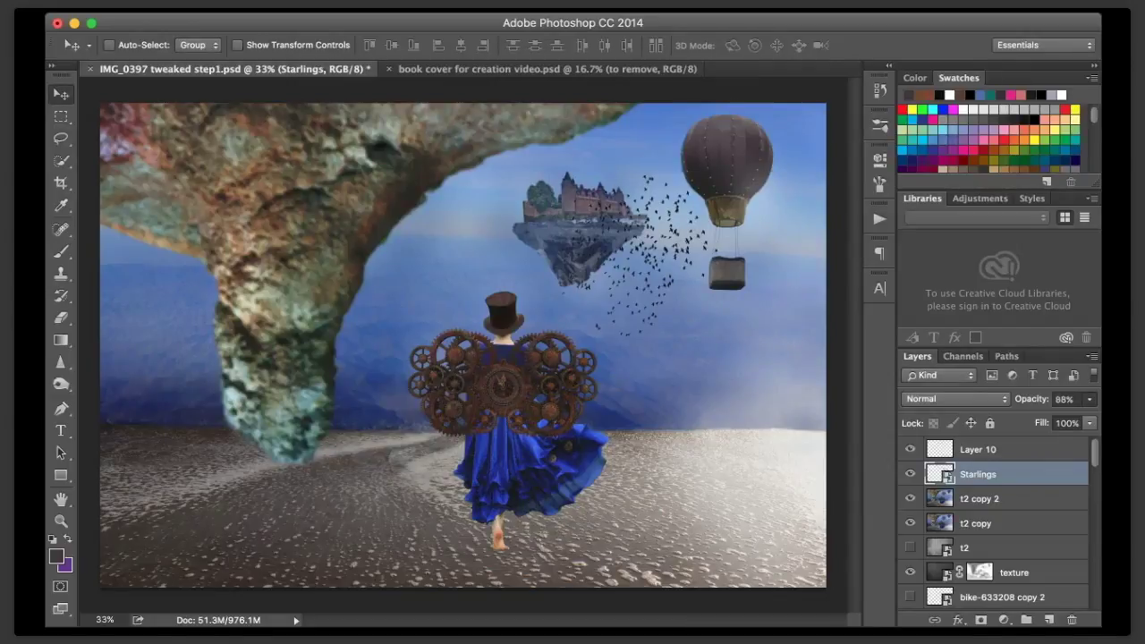
pyautogui.moveTo(1038, 399); pyautogui.dragTo(1022, 399)
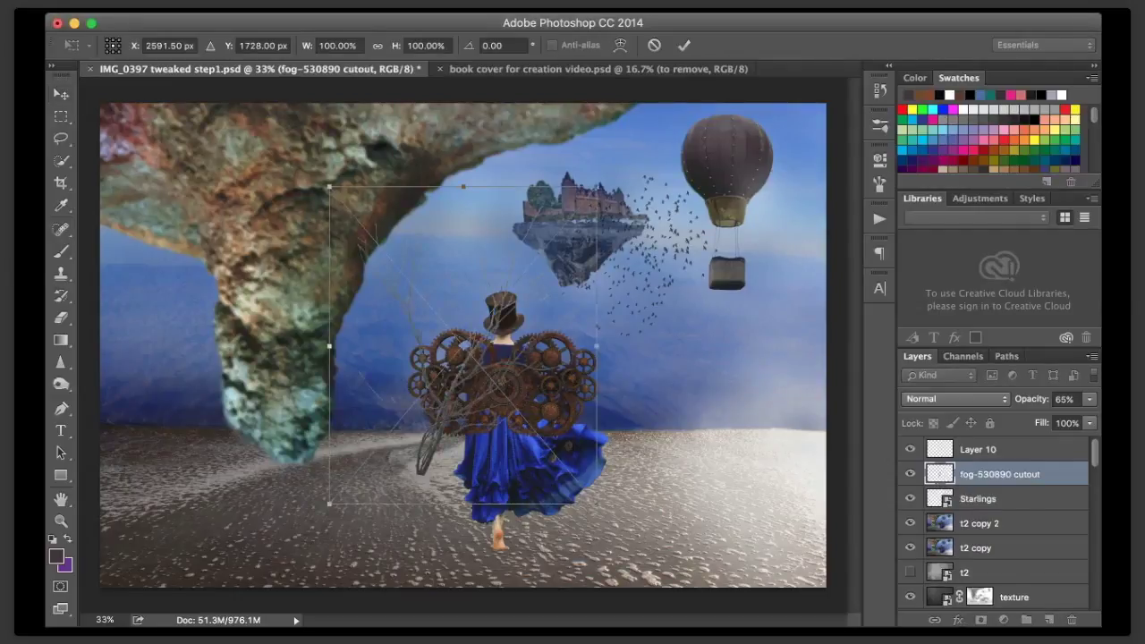
# - Scale the placed fog-530890 cutout to 16.83%, rotate it -172.99 degrees and position it beneath the floating castle's rock
pyautogui.moveTo(617, 170); pyautogui.dragTo(565, 252)
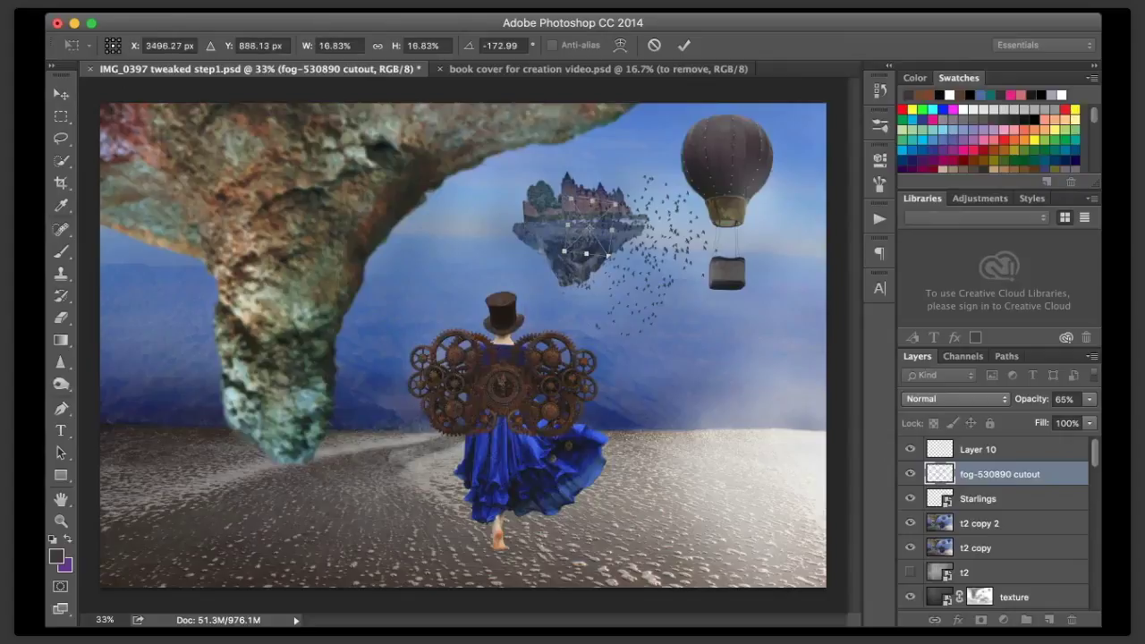
pyautogui.press('Return')
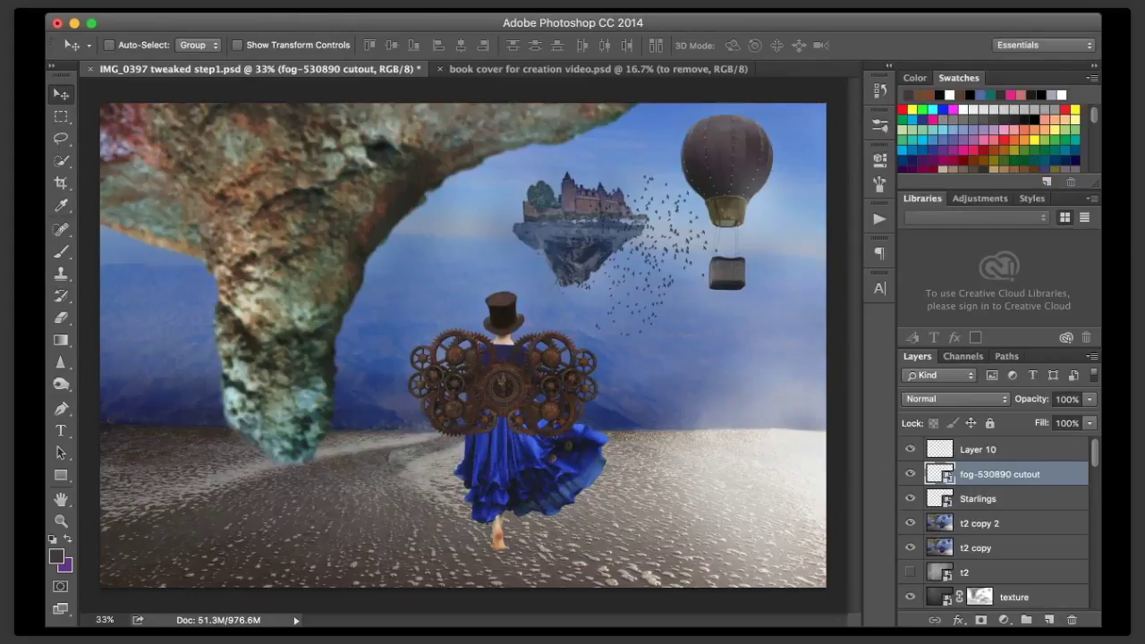
pyautogui.press('super+t')
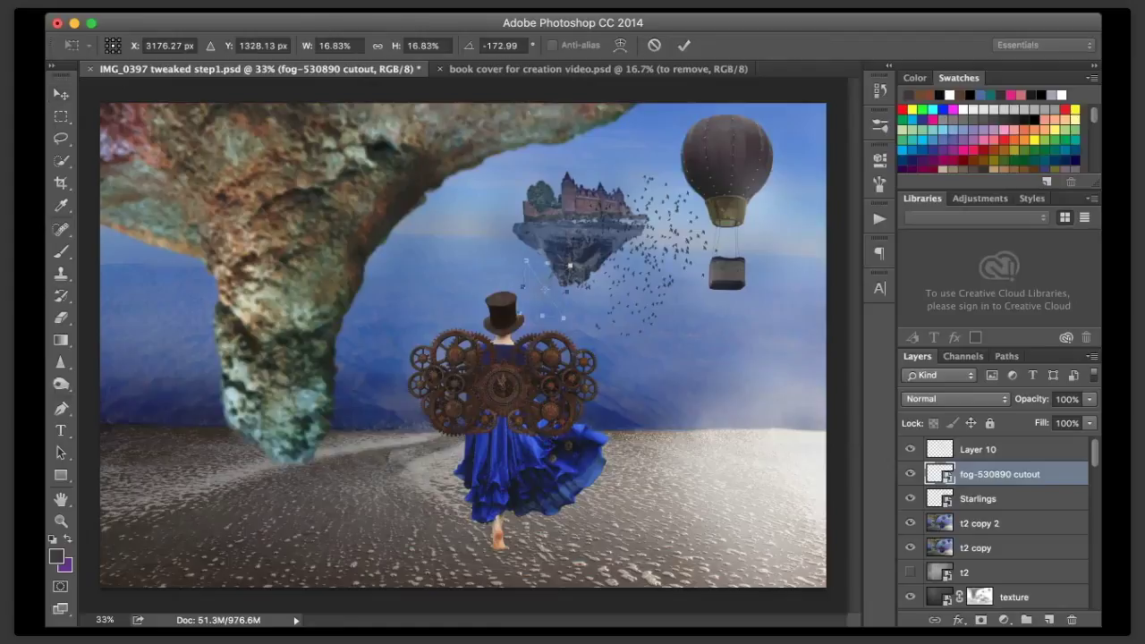
pyautogui.moveTo(565, 266); pyautogui.dragTo(563, 262)
pyautogui.press('Return')
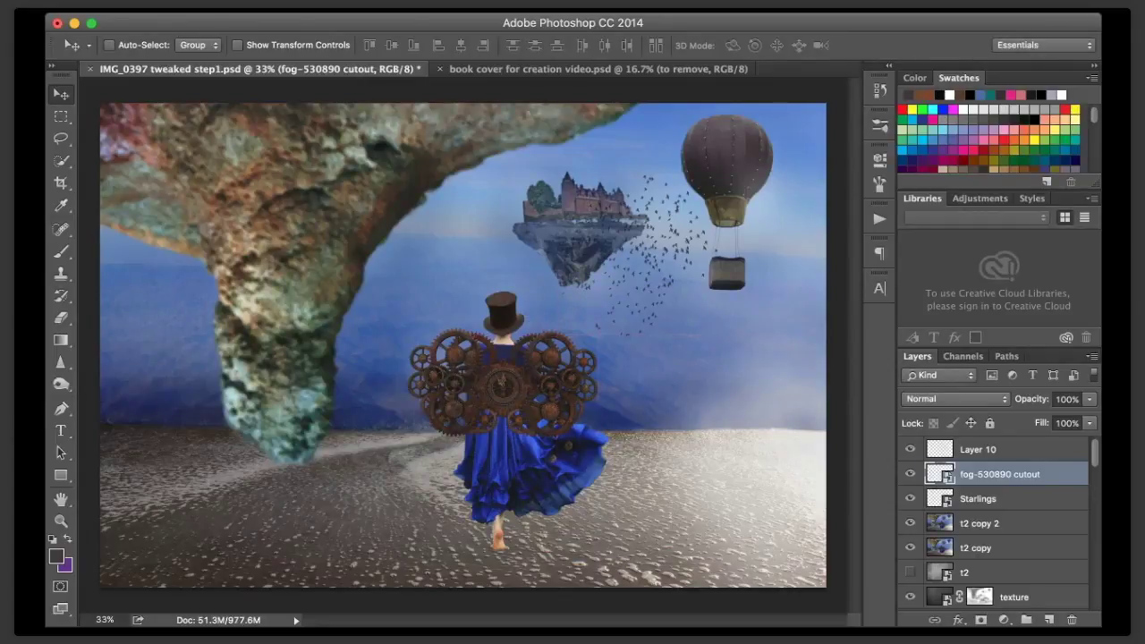
# - Duplicate the fog-530890 cutout layer and set the copy's blend mode to Multiply
pyautogui.moveTo(1000, 475); pyautogui.dragTo(1049, 620)
pyautogui.click(956, 399)
pyautogui.click(930, 452)
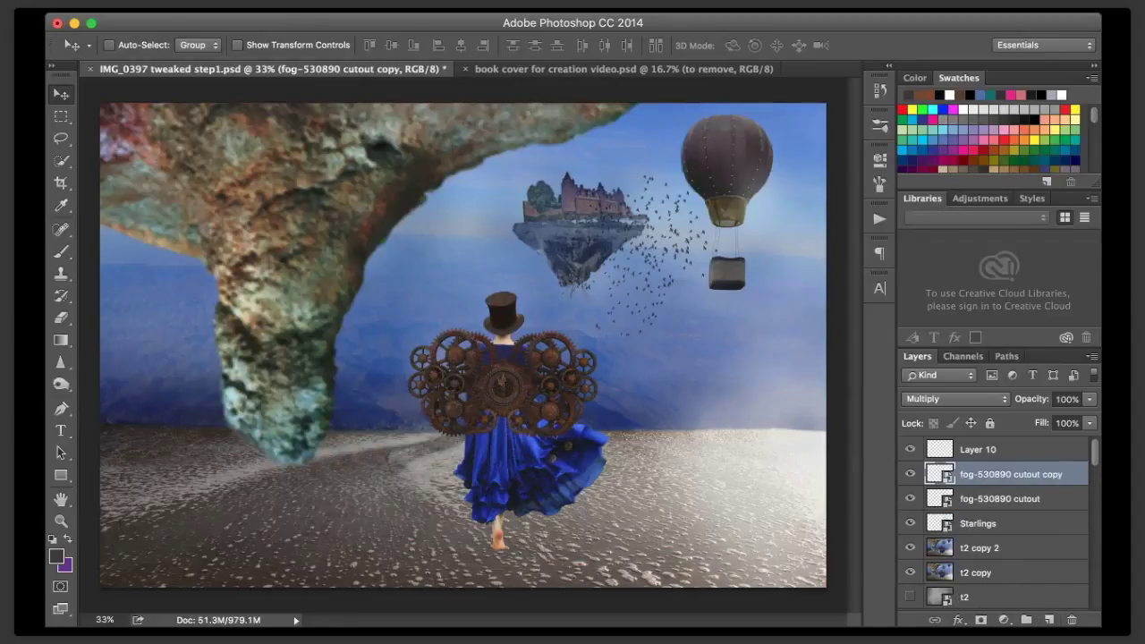
# - Select both fog-530890 cutout layers and move the branches slightly lower at the tip of the floating rock
pyautogui.click(105, 620)
pyautogui.write('90')
pyautogui.press('Return')
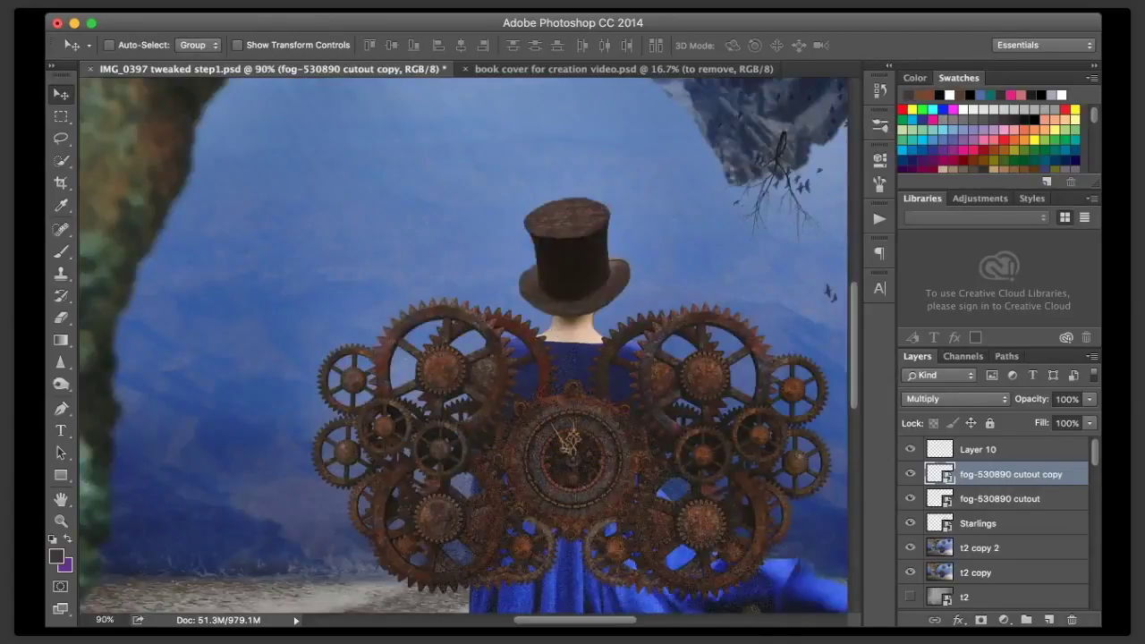
pyautogui.hotkey('alt', 'shift', '[')
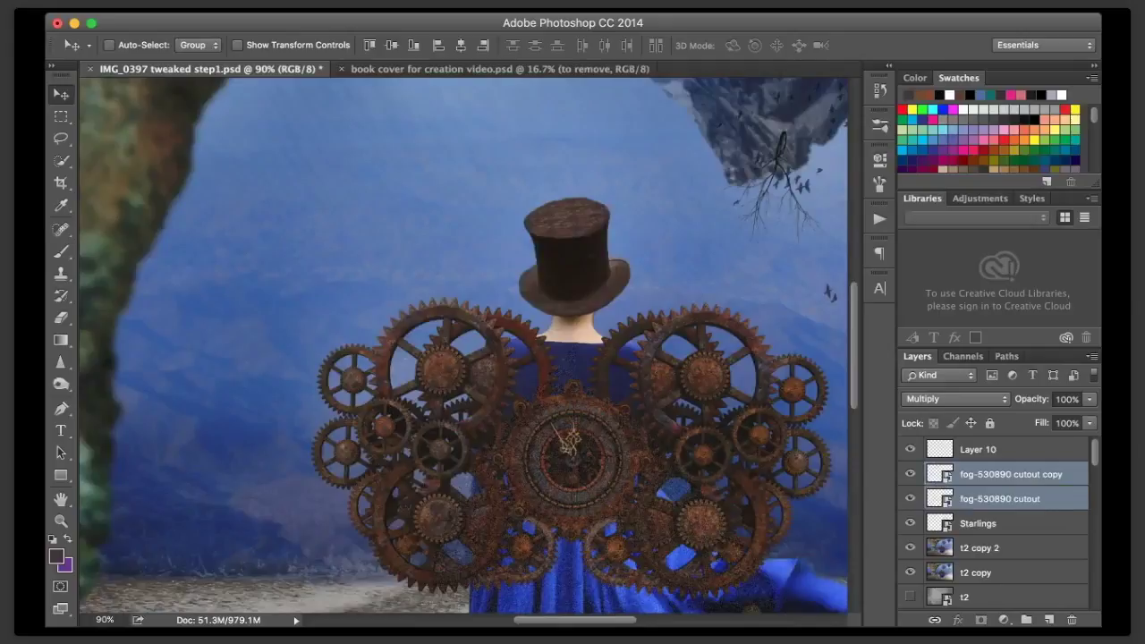
pyautogui.moveTo(780, 176); pyautogui.dragTo(764, 216)
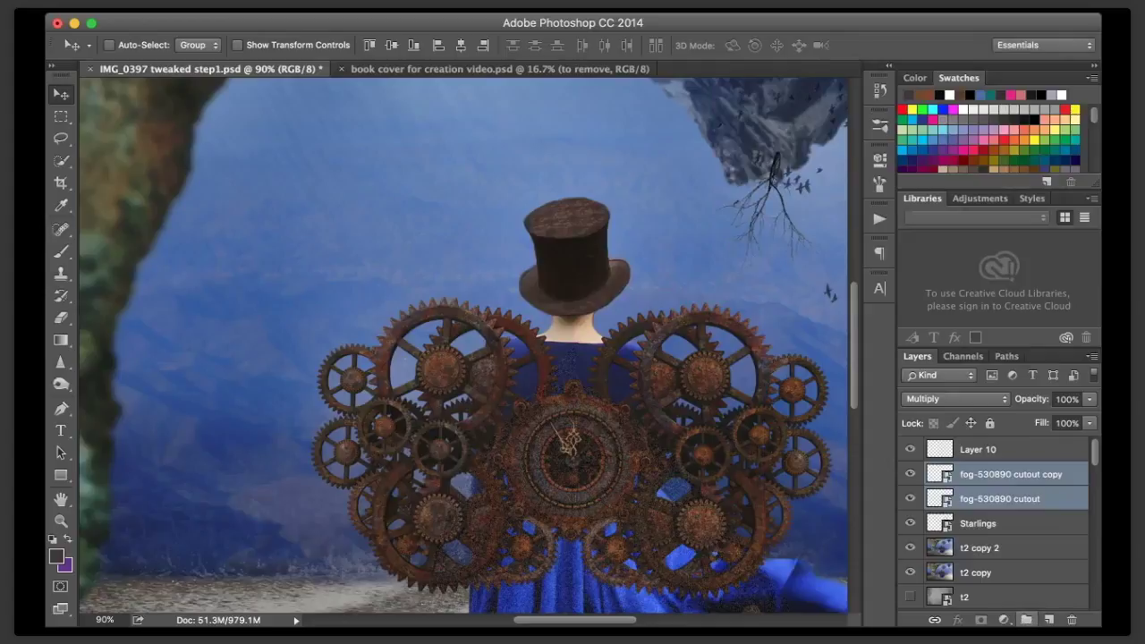
# - Group the two branch layers, add a layer mask and hide the branches' top end with a 70-pixel brush at 100% opacity
pyautogui.click(1026, 619)
pyautogui.click(980, 619)
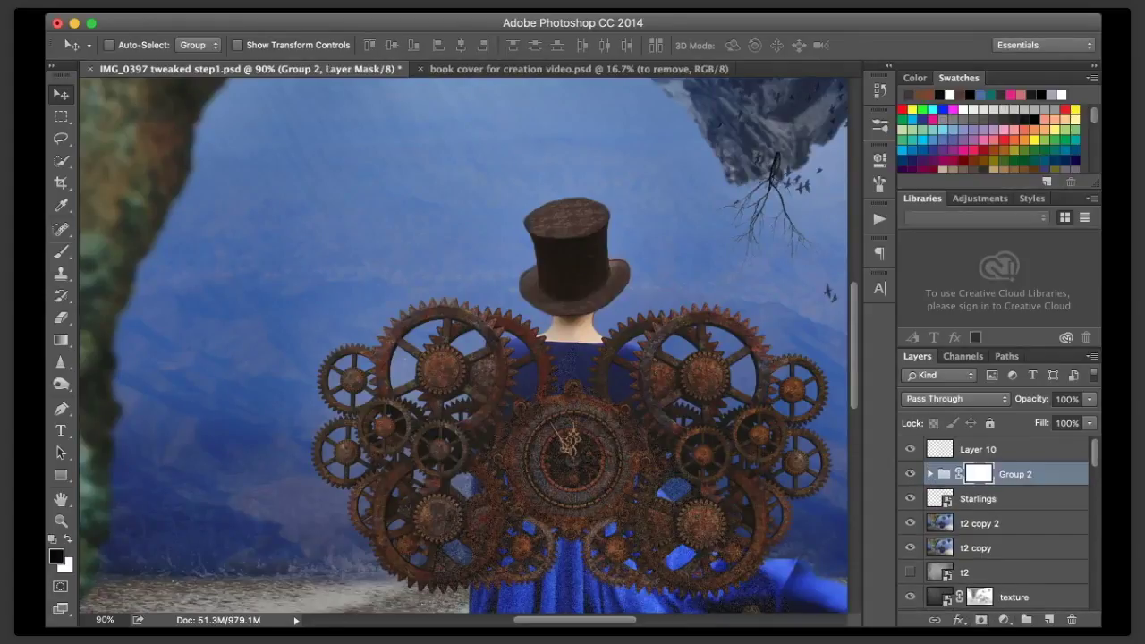
pyautogui.press('b')
pyautogui.press('[')
pyautogui.press('[')
pyautogui.press('[')
pyautogui.press('[')
pyautogui.press('[')
pyautogui.press('[')
pyautogui.press('[')
pyautogui.press('0')
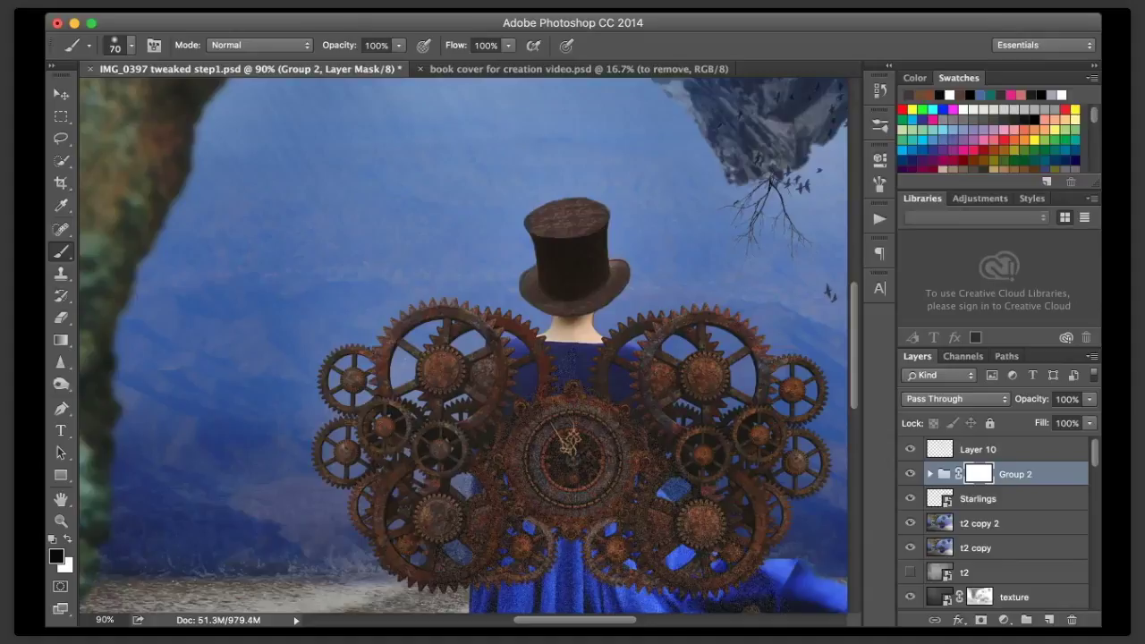
pyautogui.doubleClick(105, 620)
pyautogui.write('33')
pyautogui.press('Return')
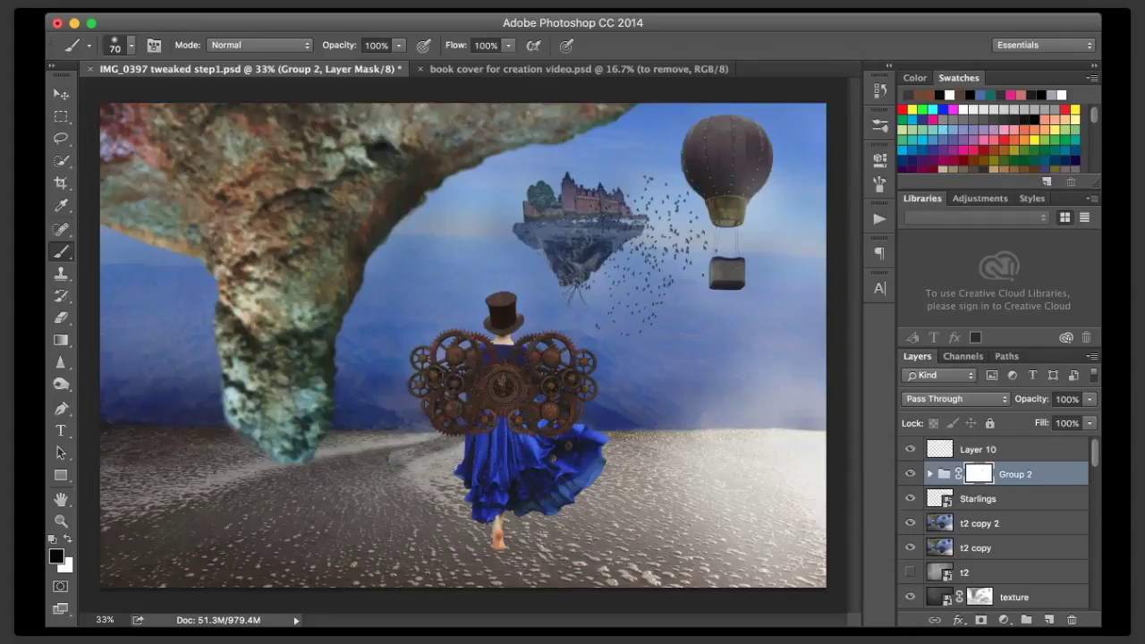
# - Add a gray Soft Light layer named edge above Layer 10 and ready the Burn tool at 1200 pixels
pyautogui.click(979, 450)
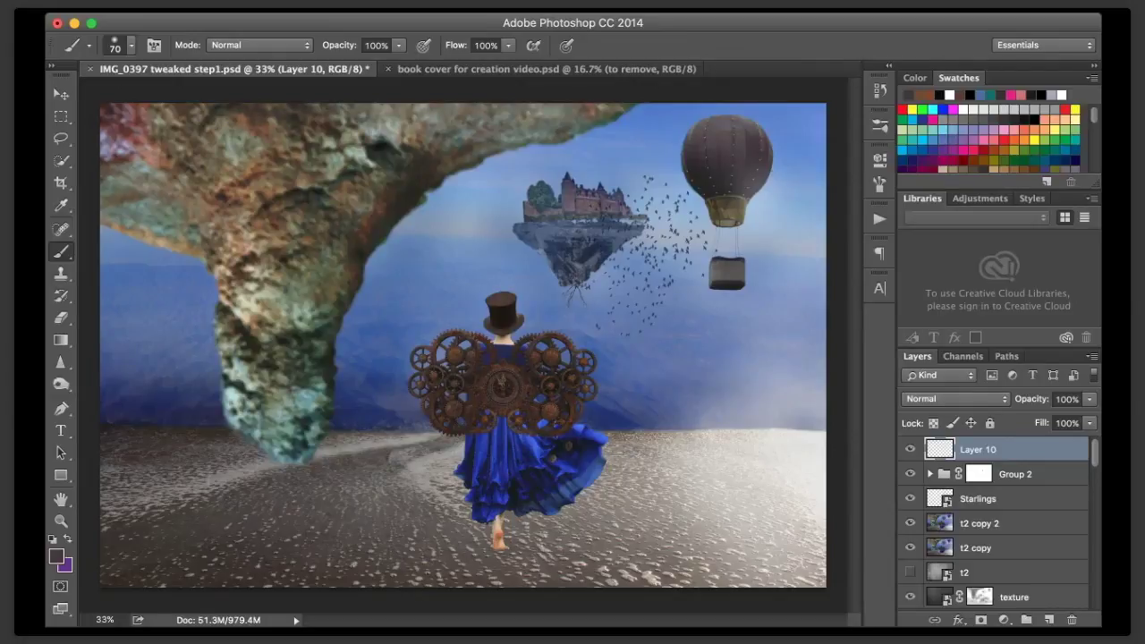
pyautogui.click(61, 385)
pyautogui.press(']')
pyautogui.press(']')
pyautogui.press(']')
pyautogui.press(']')
pyautogui.press(']')
pyautogui.press(']')
pyautogui.press(']')
pyautogui.press(']')
pyautogui.press(']')
pyautogui.press(']')
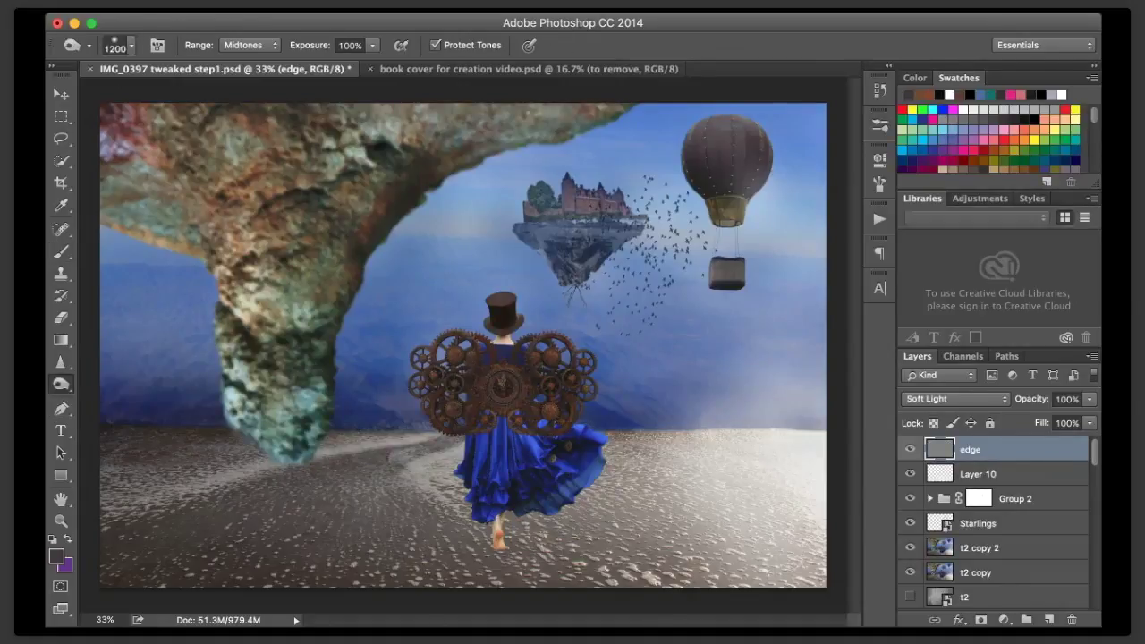
# - Darken the picture's outer borders with the Burn tool on the edge layer at 100% exposure, and save the document
pyautogui.moveTo(97, 170)
pyautogui.mouseDown()
pyautogui.moveTo(101, 487)
pyautogui.moveTo(148, 581)
pyautogui.moveTo(779, 608)
pyautogui.mouseUp()
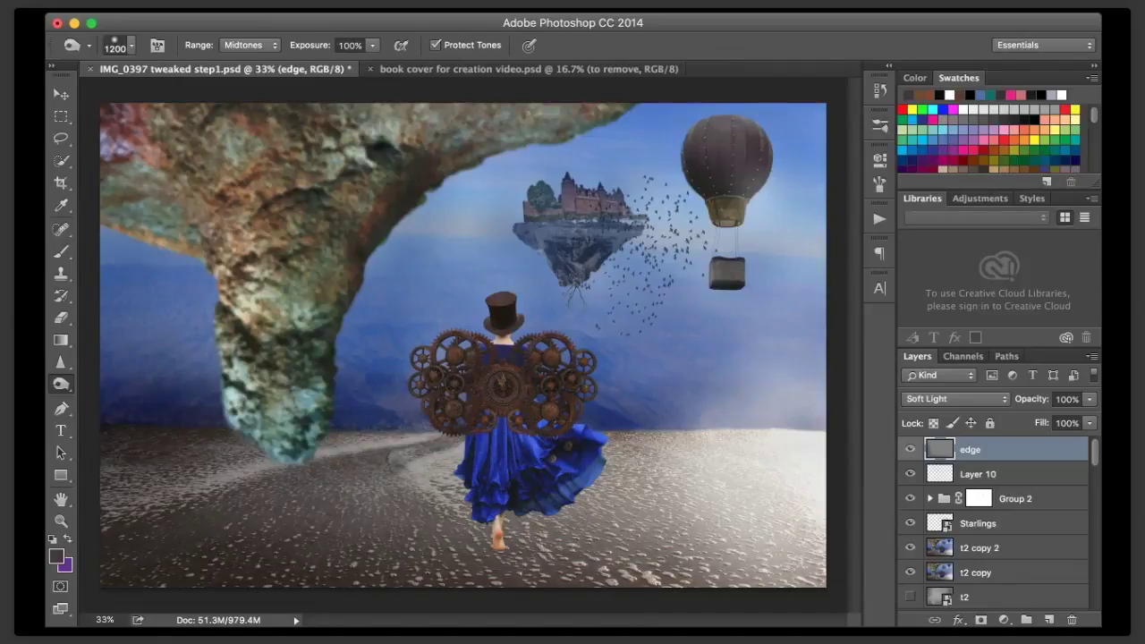
pyautogui.moveTo(89, 466); pyautogui.dragTo(99, 134)
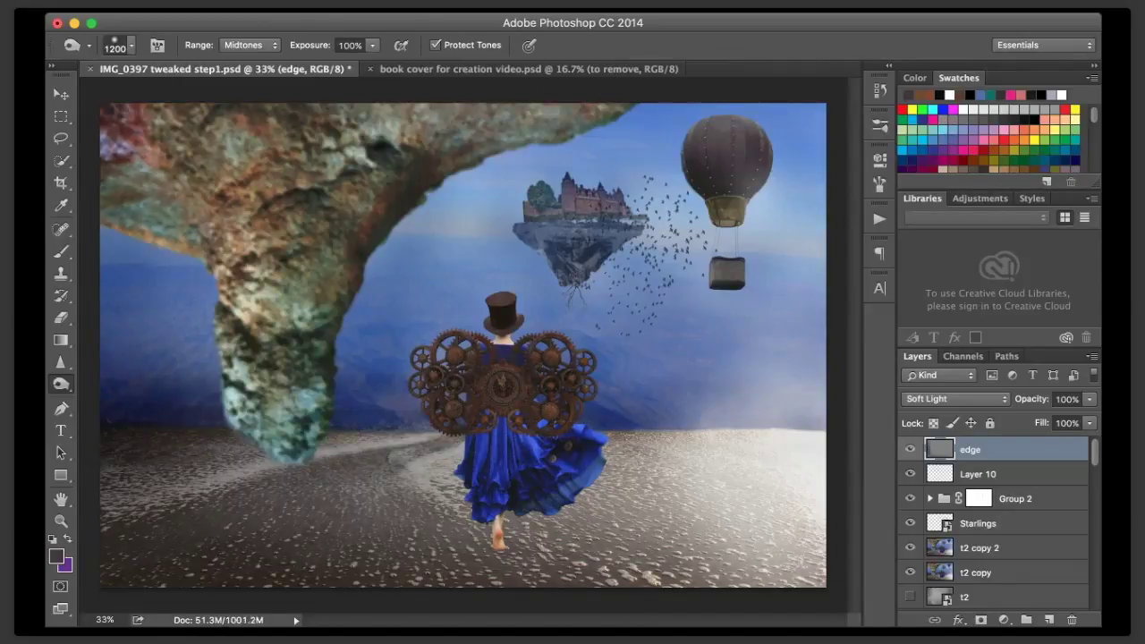
pyautogui.moveTo(805, 105); pyautogui.dragTo(827, 134)
pyautogui.moveTo(826, 185); pyautogui.dragTo(827, 254)
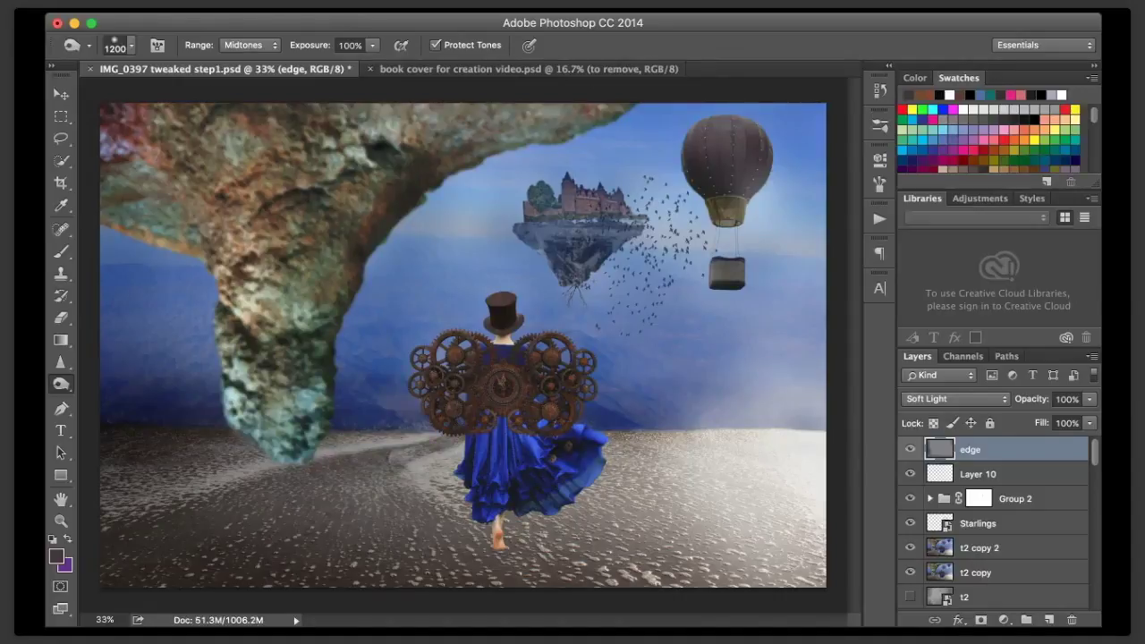
pyautogui.press('h')
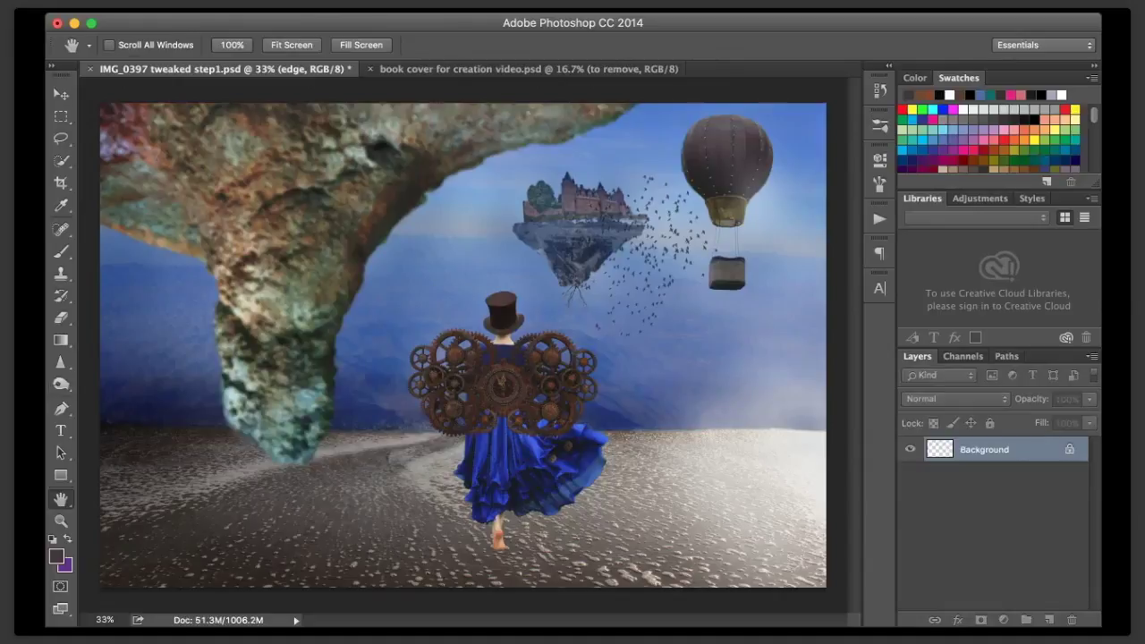
pyautogui.press('super+s')
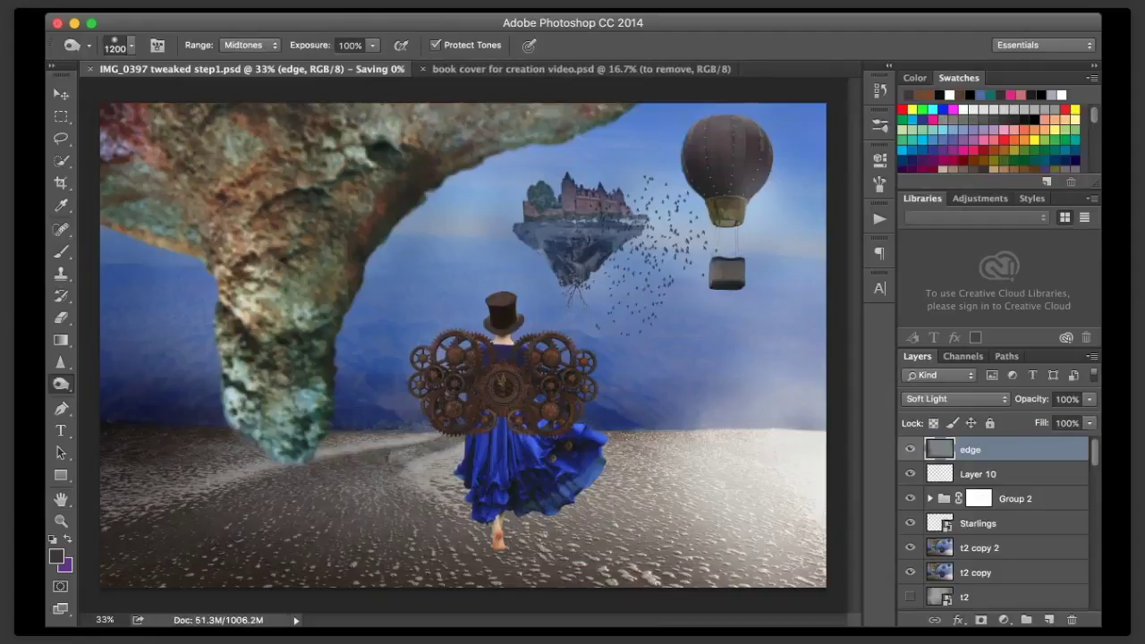
# - Delete the to remove group from the book cover for creation video.psd document
pyautogui.hotkey('ctrl', 'Tab')
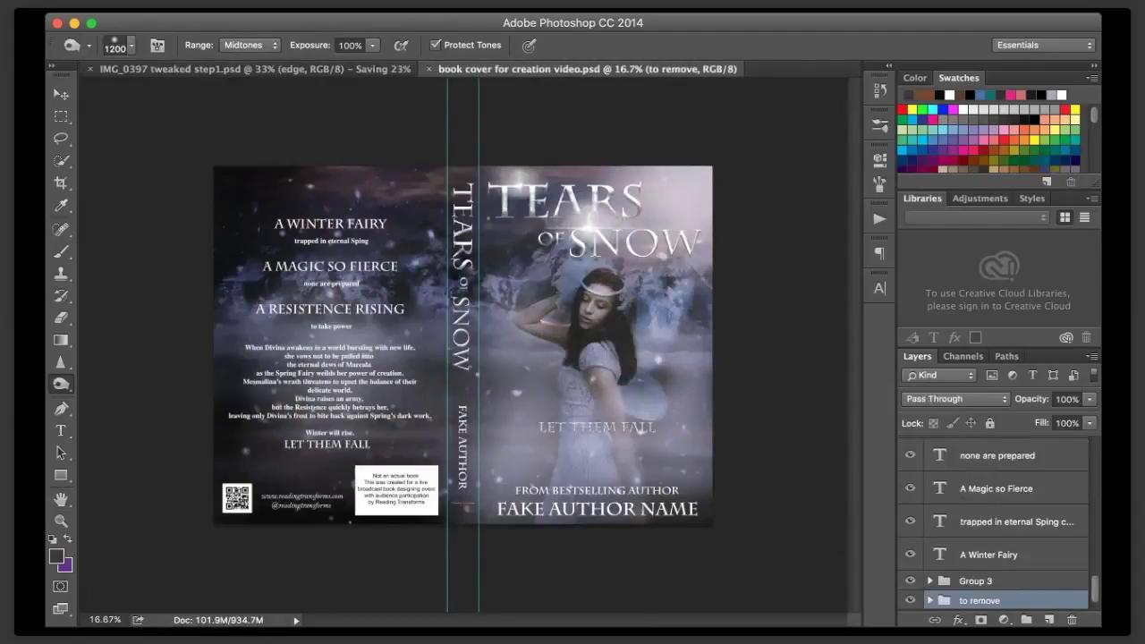
pyautogui.scroll(-2, 993, 526)
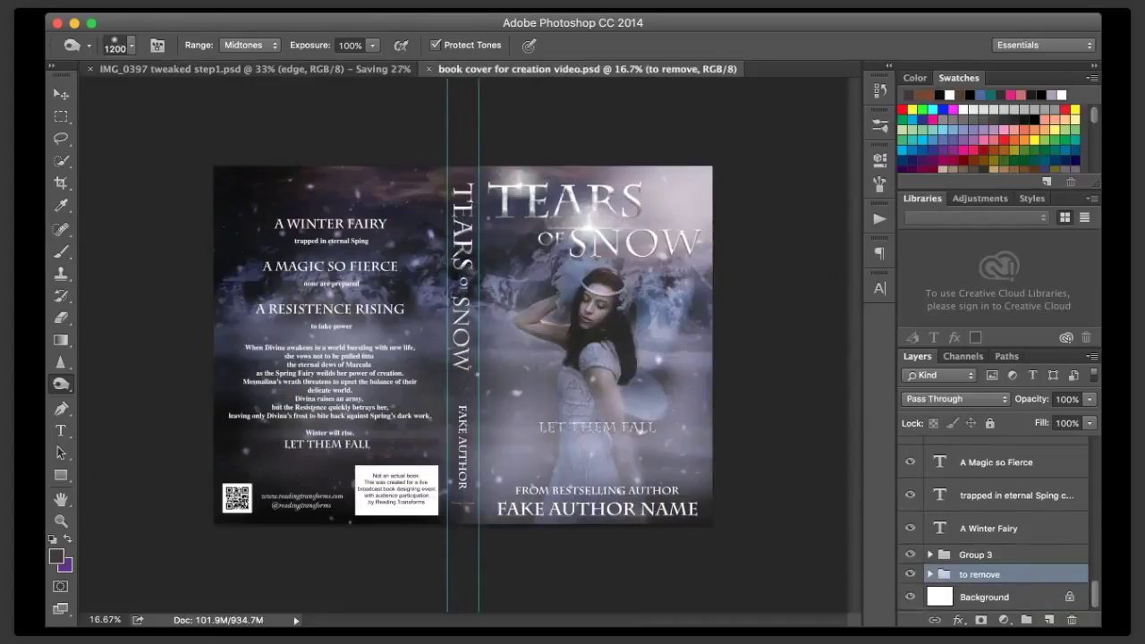
pyautogui.click(1072, 619)
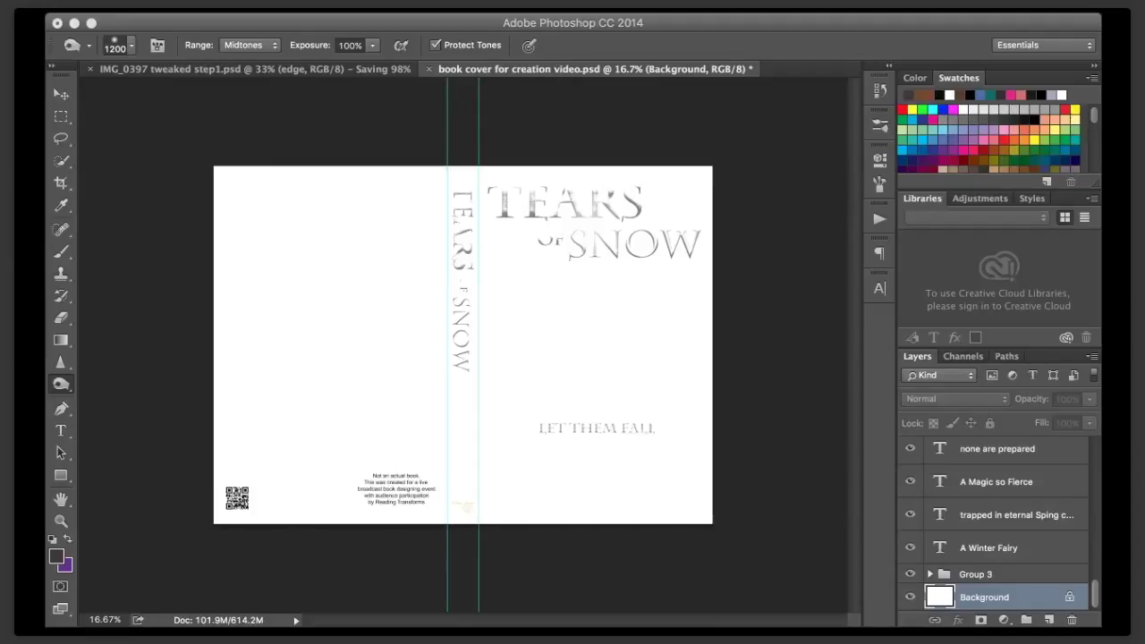
# - Place the IMG_0397 tweaked step1 image at the bottom of the book cover's layers and enlarge it to about 35.45%
pyautogui.hotkey('ctrl', 'Tab')
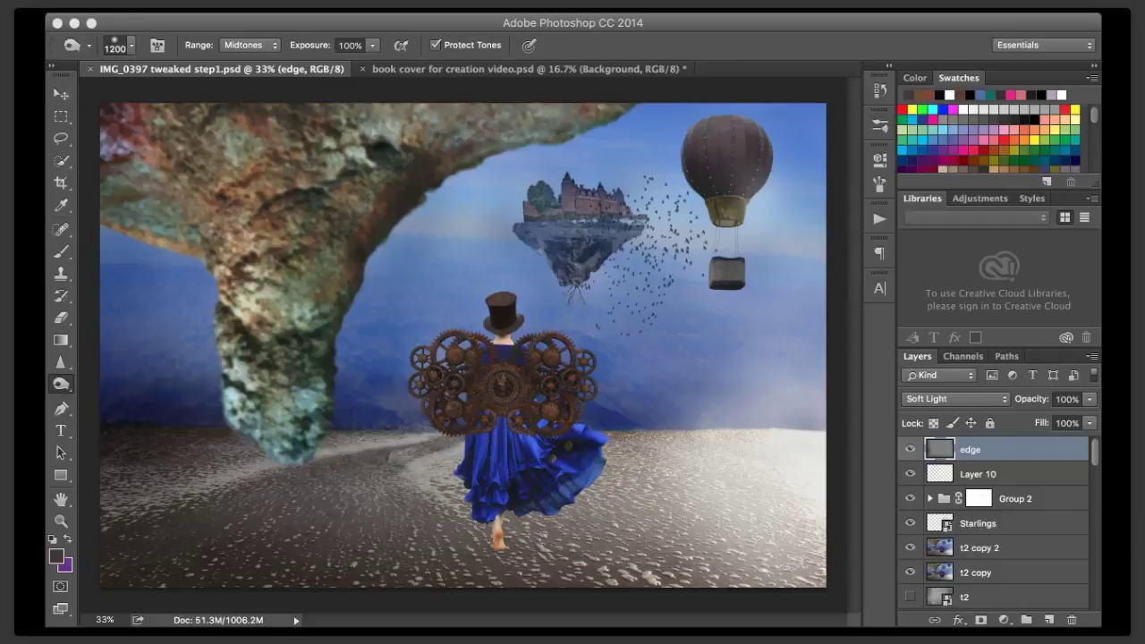
pyautogui.click(528, 69)
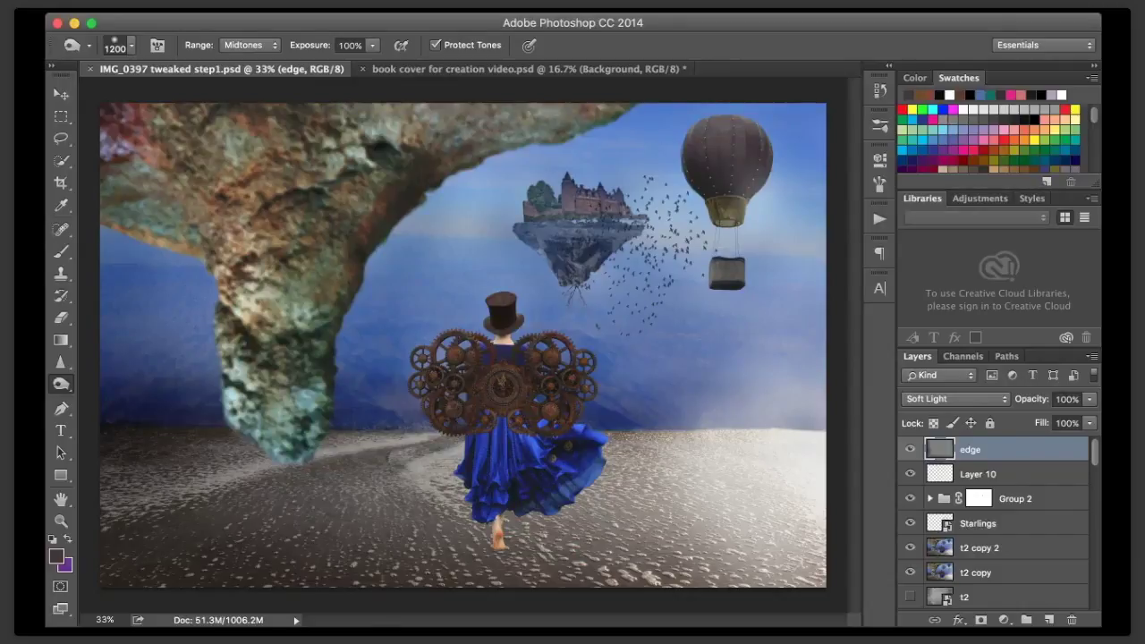
pyautogui.click(528, 69)
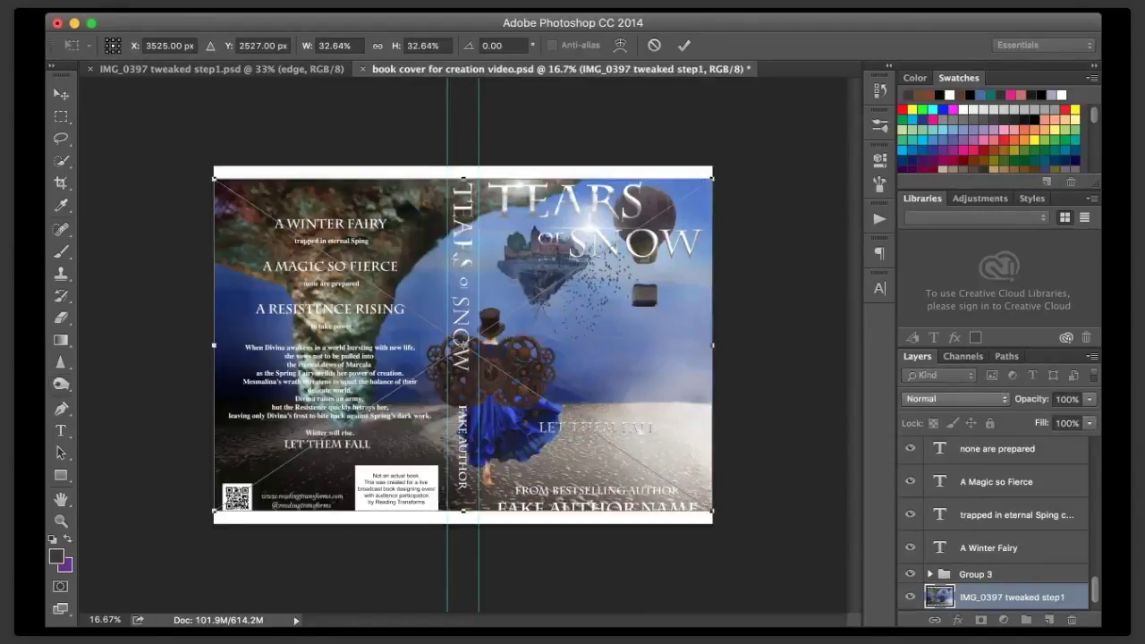
pyautogui.moveTo(713, 179); pyautogui.dragTo(734, 164)
pyautogui.moveTo(213, 512); pyautogui.dragTo(195, 523)
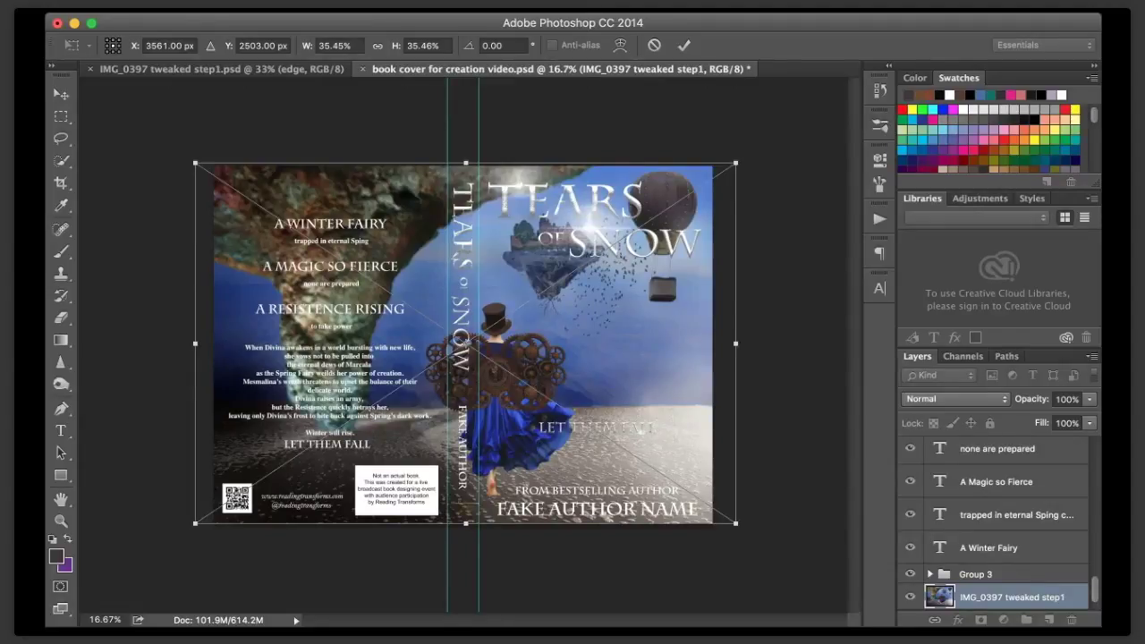
# - Shrink the placed image to the front cover's width, align it with the cover's lower edge and commit the placement
pyautogui.moveTo(195, 164); pyautogui.dragTo(479, 355)
pyautogui.moveTo(733, 355); pyautogui.dragTo(714, 366)
pyautogui.moveTo(598, 446)
pyautogui.mouseDown()
pyautogui.moveTo(592, 355)
pyautogui.moveTo(593, 446)
pyautogui.mouseUp()
pyautogui.press('Return')
pyautogui.press('o')
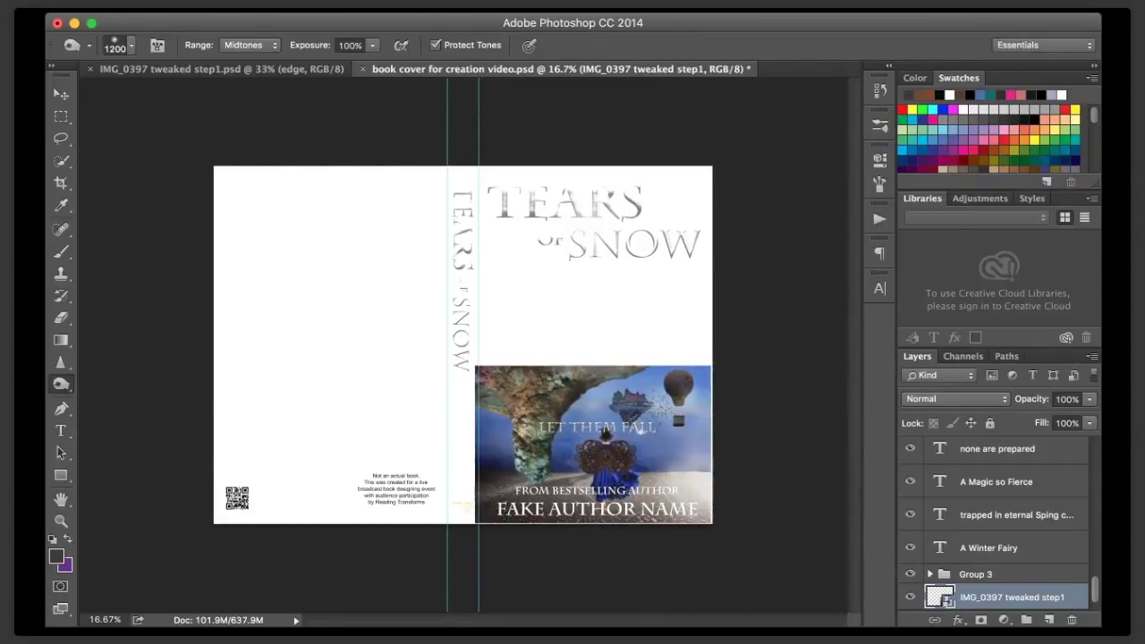
# - Nudge the placed IMG_0397 tweaked step1 image right and slightly down until it fits the front cover beside the spine guide
pyautogui.click(61, 94)
pyautogui.press('Right')
pyautogui.press('Right')
pyautogui.press('Right')
pyautogui.press('Right')
pyautogui.press('Right')
pyautogui.press('Right')
pyautogui.press('Right')
pyautogui.press('Right')
pyautogui.press('Right')
pyautogui.press('Right')
pyautogui.press('Right')
pyautogui.press('Right')
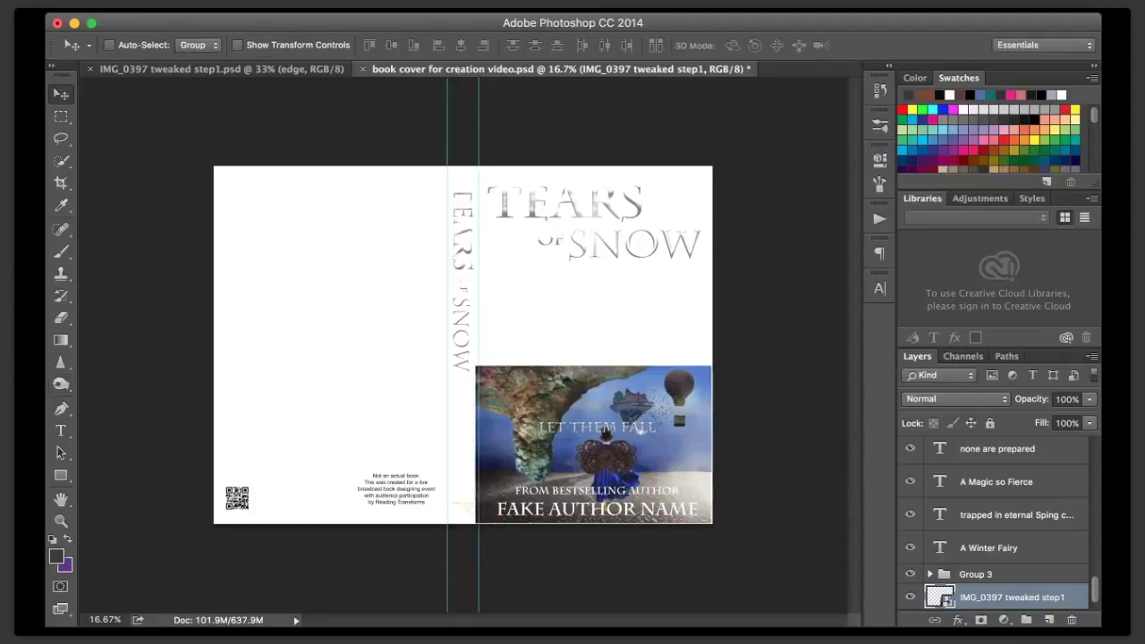
pyautogui.press('Right')
pyautogui.press('Right')
pyautogui.press('Down')
pyautogui.press('Down')
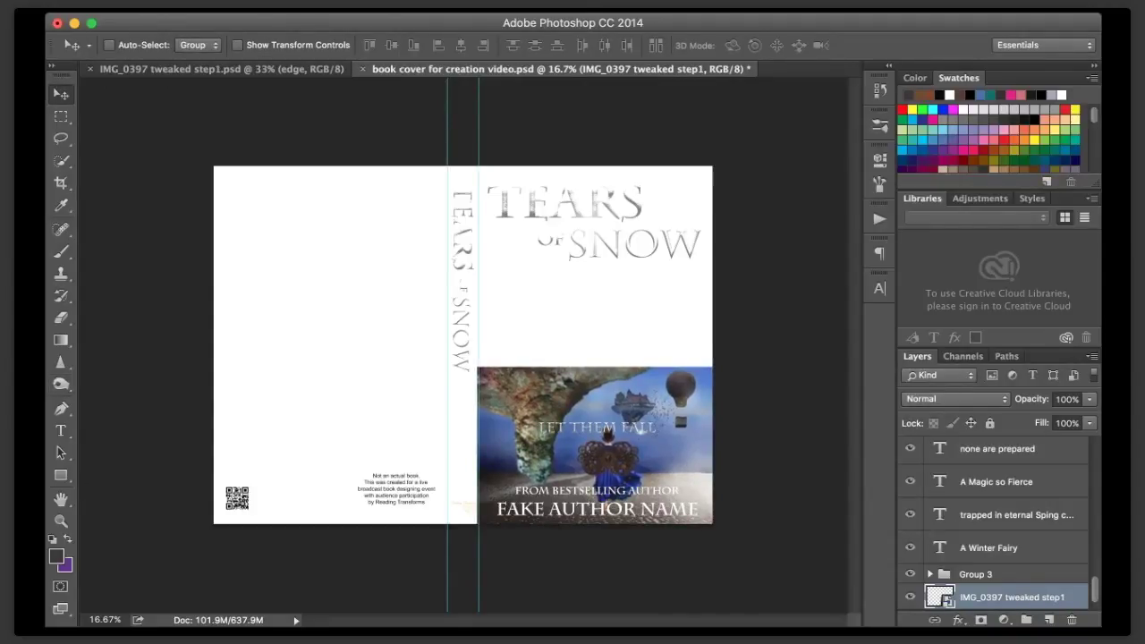
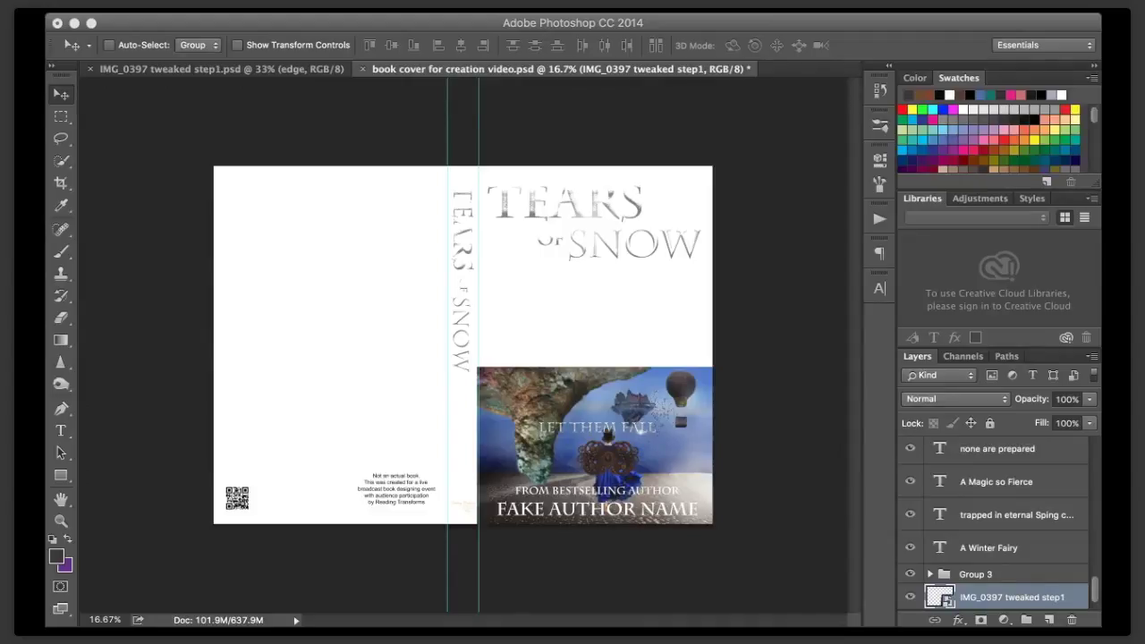
# - Scale the IMG_9936 sharpened photo to about 49.82% across the whole cover, and put its layer directly beneath IMG_0397 tweaked step1
pyautogui.press('super+t')
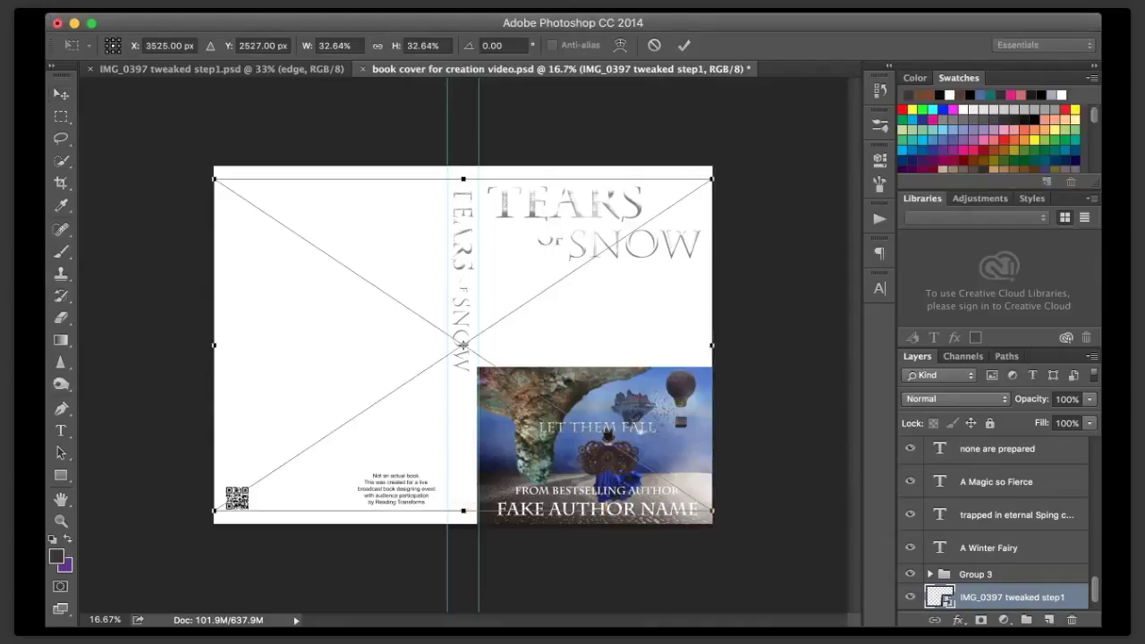
pyautogui.moveTo(402, 297); pyautogui.dragTo(393, 202)
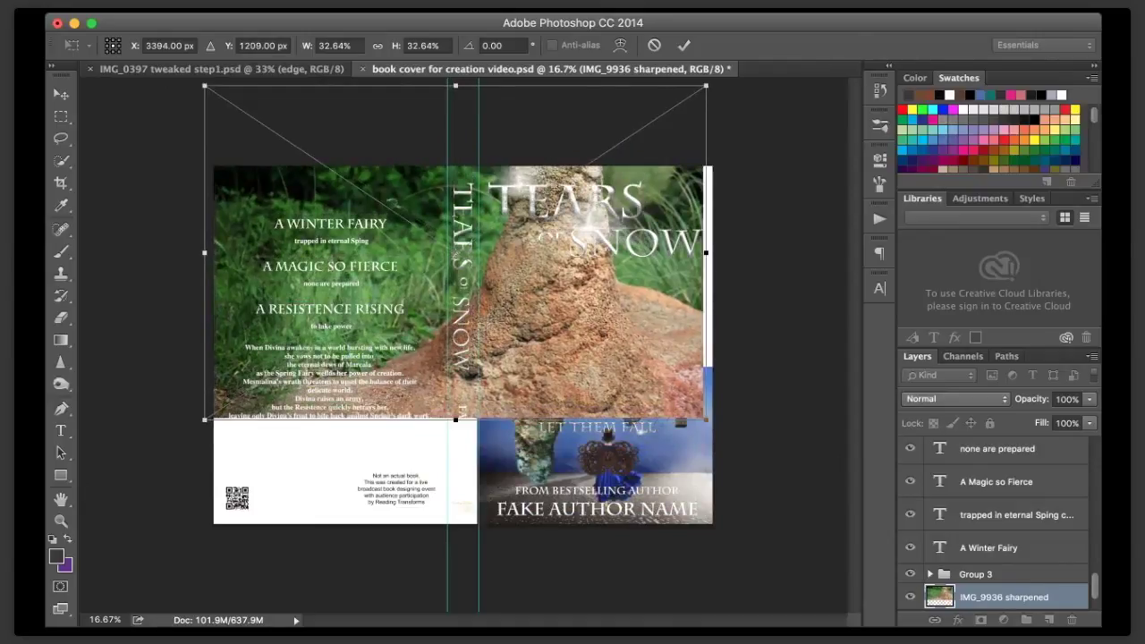
pyautogui.moveTo(707, 419); pyautogui.dragTo(847, 588)
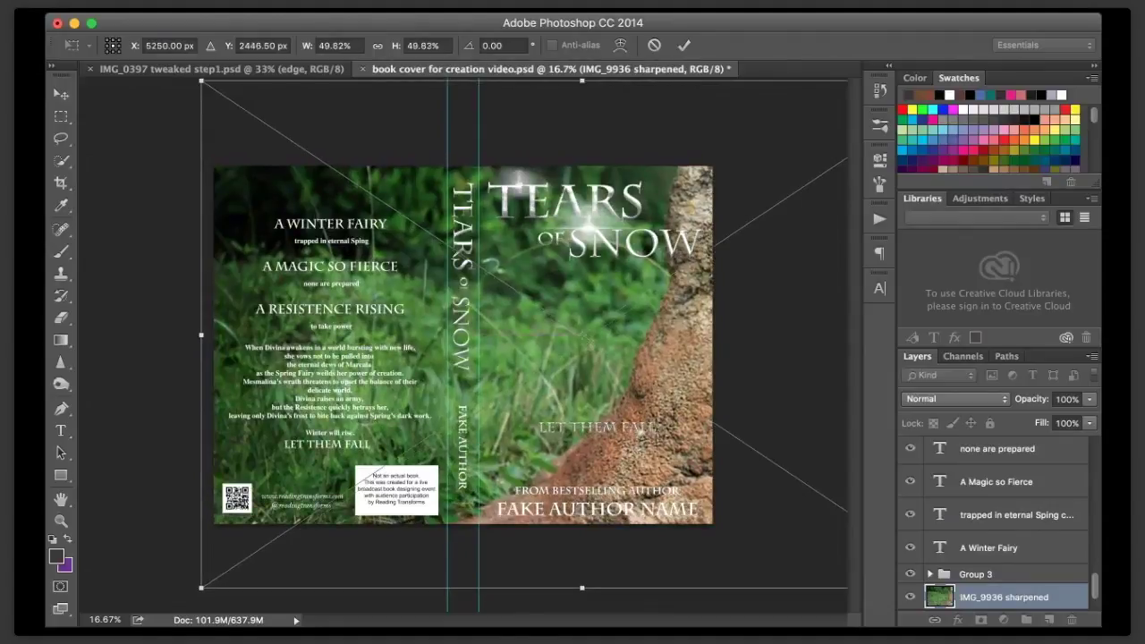
pyautogui.moveTo(617, 385); pyautogui.dragTo(482, 335)
pyautogui.moveTo(401, 308); pyautogui.dragTo(369, 305)
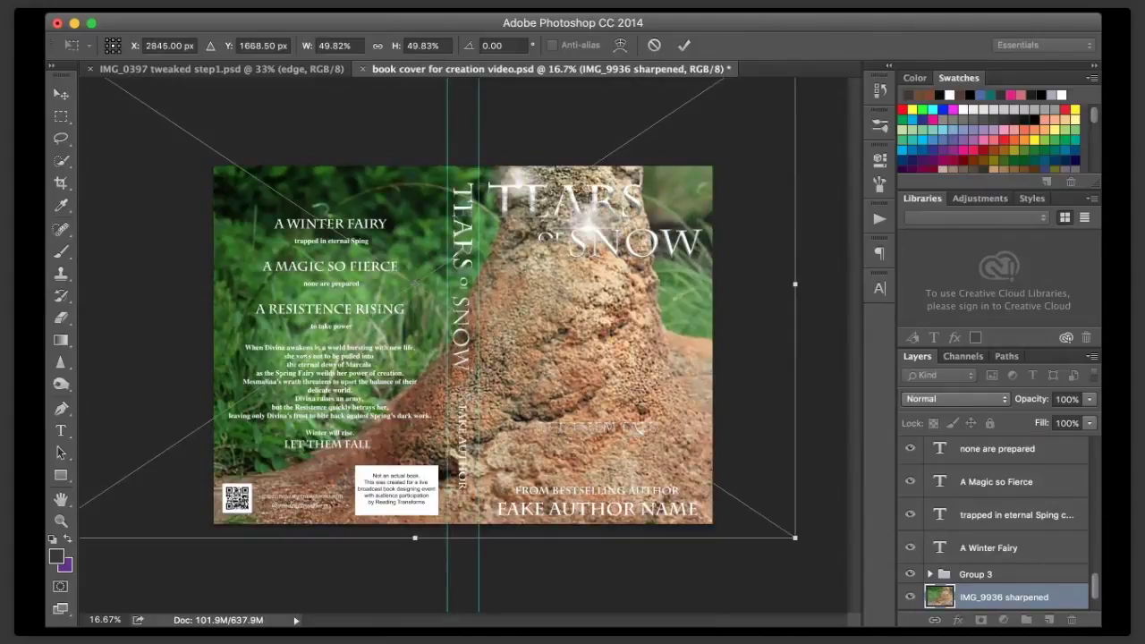
pyautogui.press('Return')
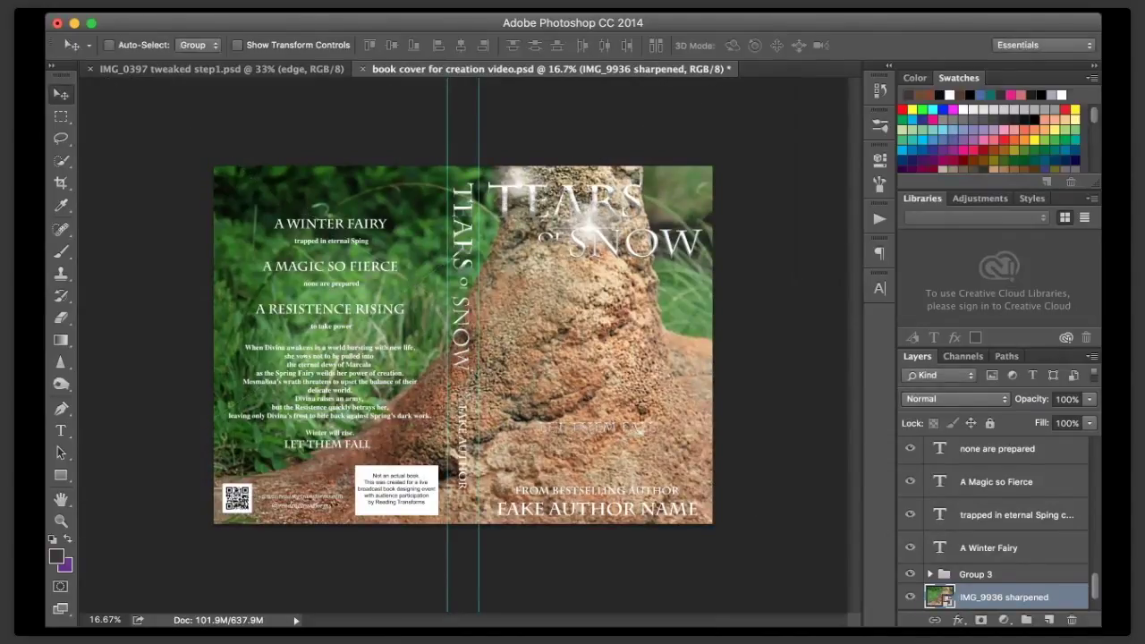
pyautogui.scroll(-3, 1004, 545)
pyautogui.moveTo(1004, 545); pyautogui.dragTo(1004, 584)
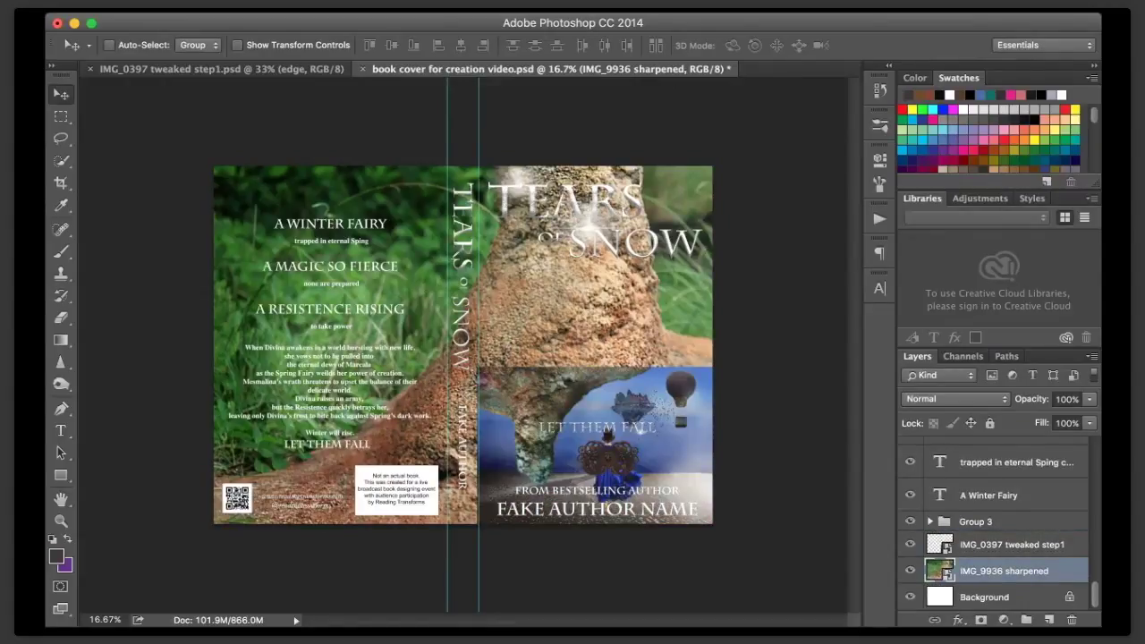
# - Clone rock texture over the greenery on the front cover and upper spine with a 1200 px Clone Stamp brush on IMG_9936 sharpened
pyautogui.click(61, 273)
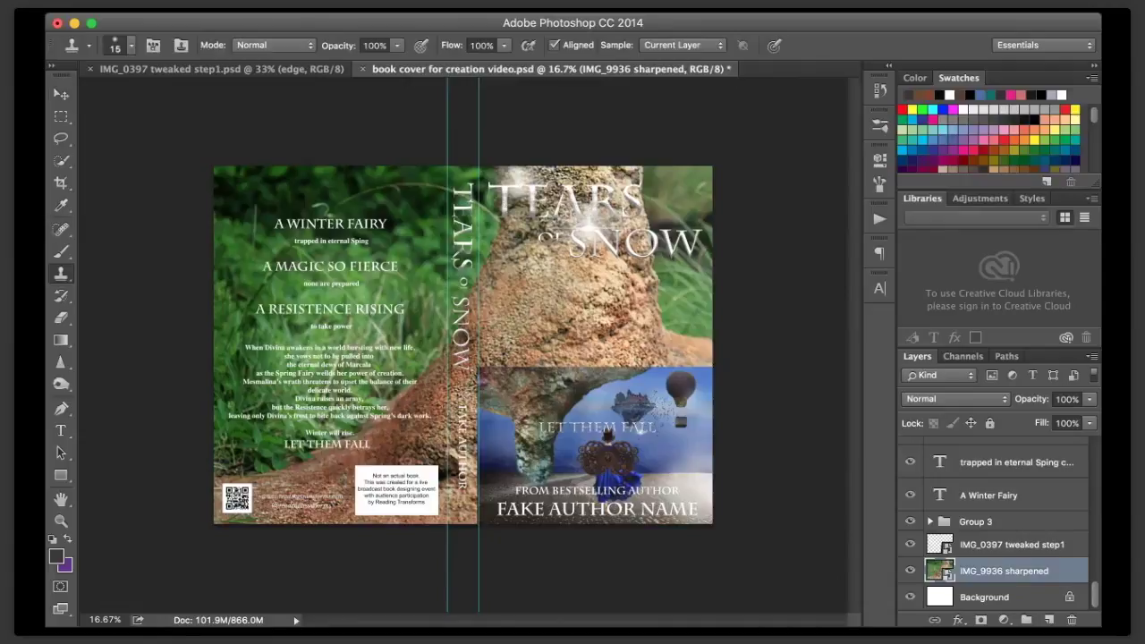
pyautogui.press(']')
pyautogui.press(']')
pyautogui.press(']')
pyautogui.press(']')
pyautogui.press(']')
pyautogui.press(']')
pyautogui.press(']')
pyautogui.press(']')
pyautogui.press(']')
pyautogui.press(']')
pyautogui.press(']')
pyautogui.press(']')
pyautogui.press(']')
pyautogui.press(']')
pyautogui.press(']')
pyautogui.press(']')
pyautogui.press(']')
pyautogui.press(']')
pyautogui.press(']')
pyautogui.press(']')
pyautogui.press(']')
pyautogui.press(']')
pyautogui.press(']')
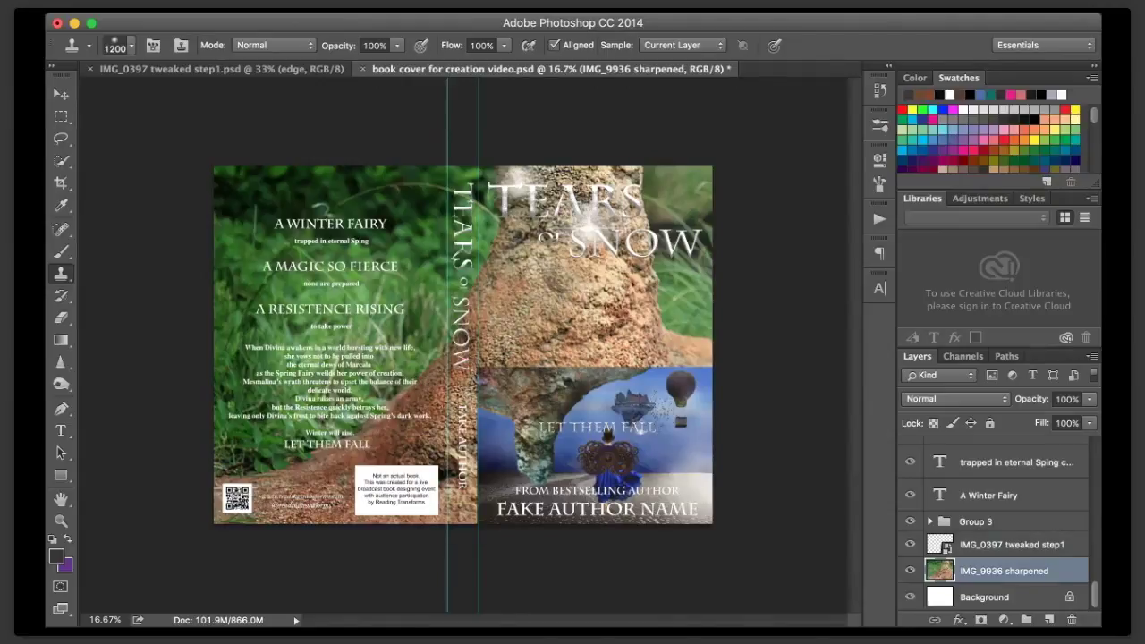
pyautogui.keyDown('alt'); pyautogui.click(559, 276); pyautogui.keyUp('alt')
pyautogui.click(469, 286)
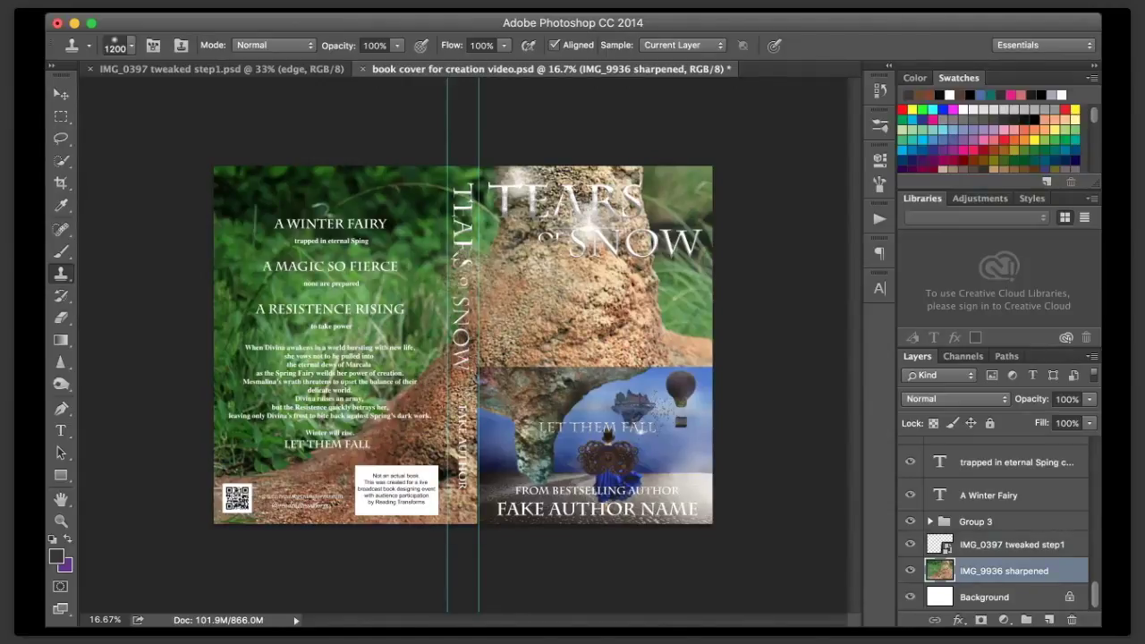
pyautogui.moveTo(474, 255); pyautogui.dragTo(485, 217)
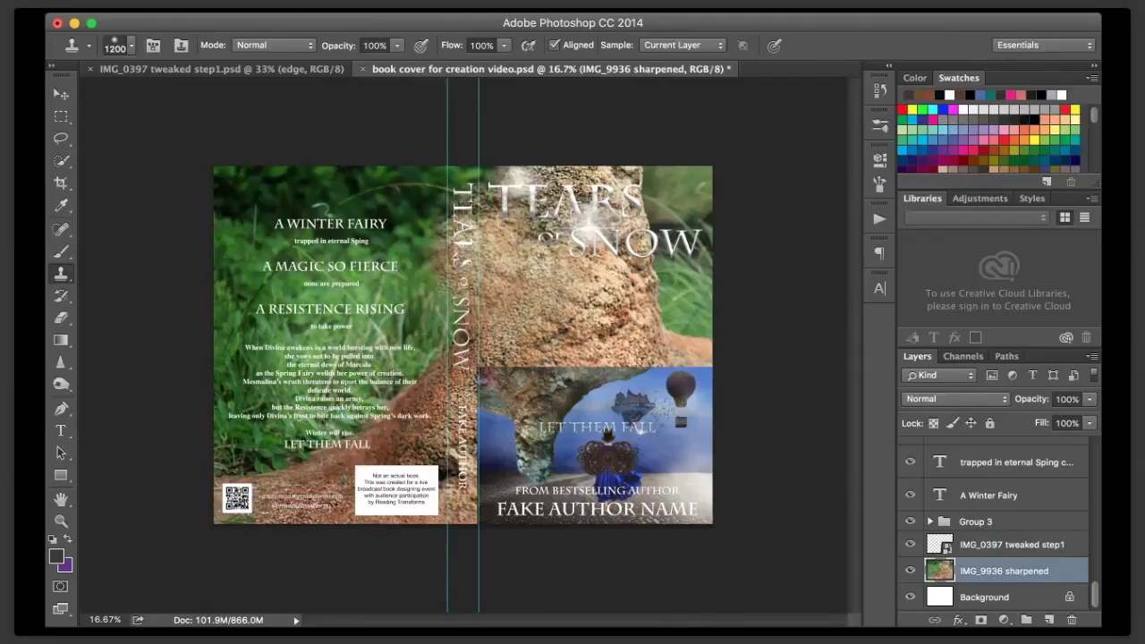
pyautogui.moveTo(658, 277)
pyautogui.mouseDown()
pyautogui.moveTo(688, 272)
pyautogui.moveTo(689, 324)
pyautogui.moveTo(704, 345)
pyautogui.mouseUp()
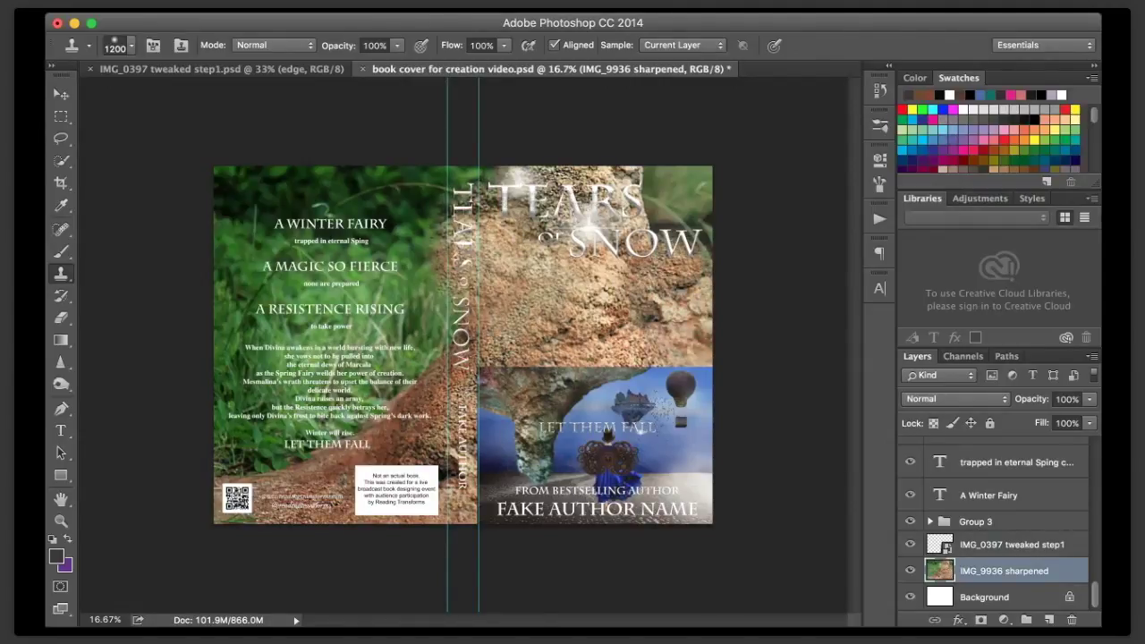
pyautogui.moveTo(668, 298); pyautogui.dragTo(653, 305)
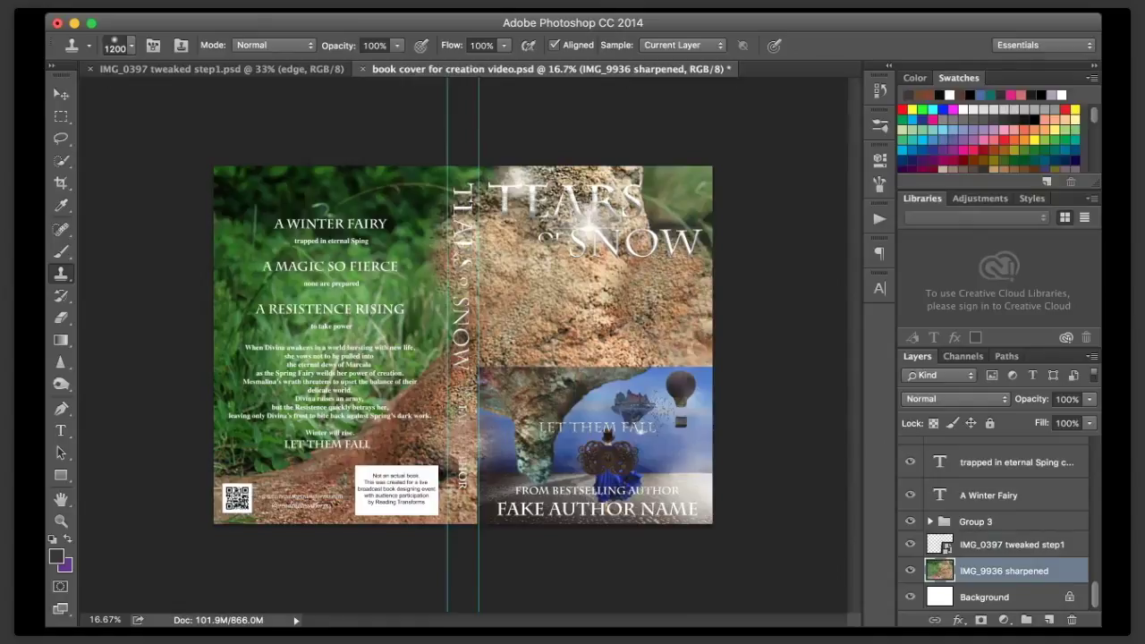
pyautogui.moveTo(627, 178)
pyautogui.mouseDown()
pyautogui.moveTo(698, 183)
pyautogui.moveTo(680, 224)
pyautogui.moveTo(707, 223)
pyautogui.moveTo(697, 269)
pyautogui.mouseUp()
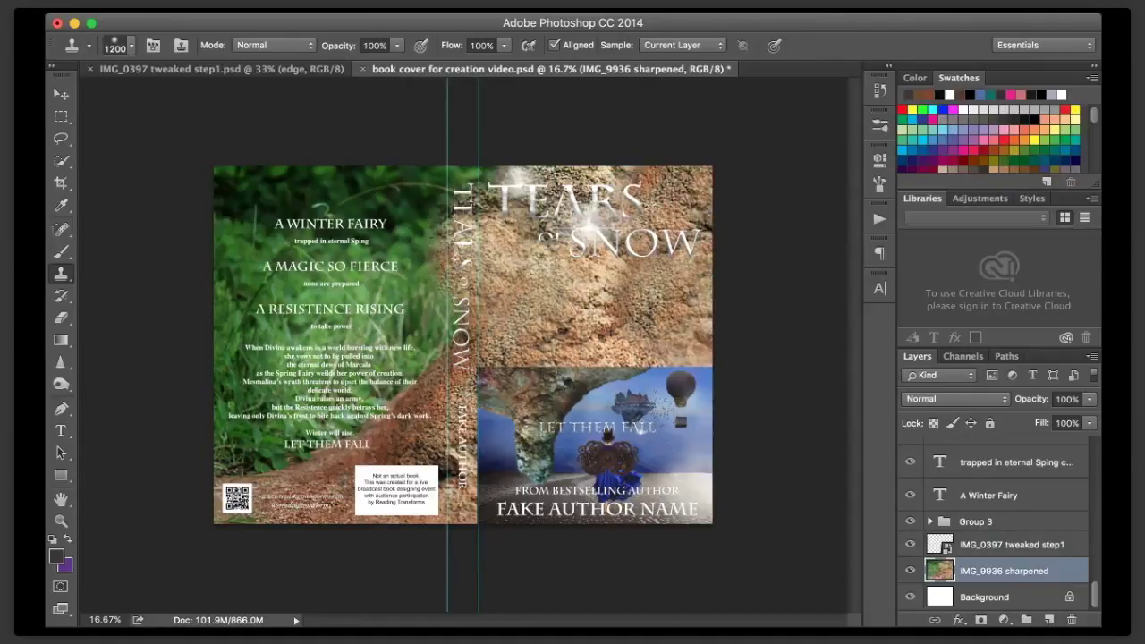
# - Clone rock texture over the greenery across the upper half of the back cover
pyautogui.moveTo(436, 217)
pyautogui.mouseDown()
pyautogui.moveTo(467, 182)
pyautogui.moveTo(420, 186)
pyautogui.mouseUp()
pyautogui.click(397, 216)
pyautogui.click(389, 234)
pyautogui.click(435, 331)
pyautogui.click(430, 309)
pyautogui.moveTo(425, 324)
pyautogui.mouseDown()
pyautogui.moveTo(408, 333)
pyautogui.moveTo(416, 348)
pyautogui.mouseUp()
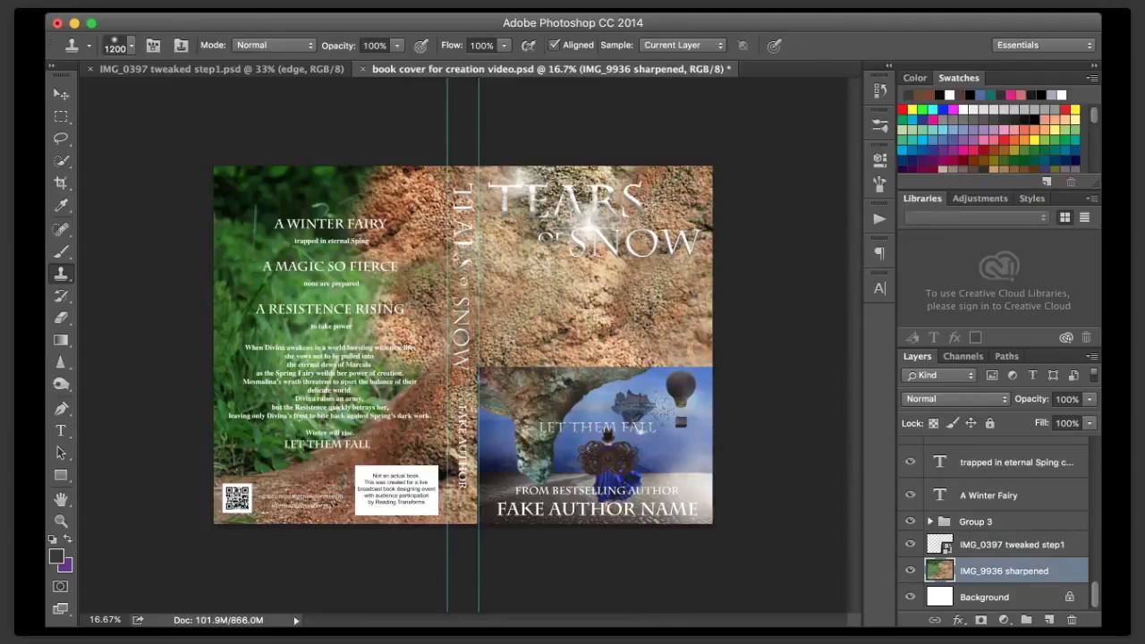
pyautogui.click(401, 294)
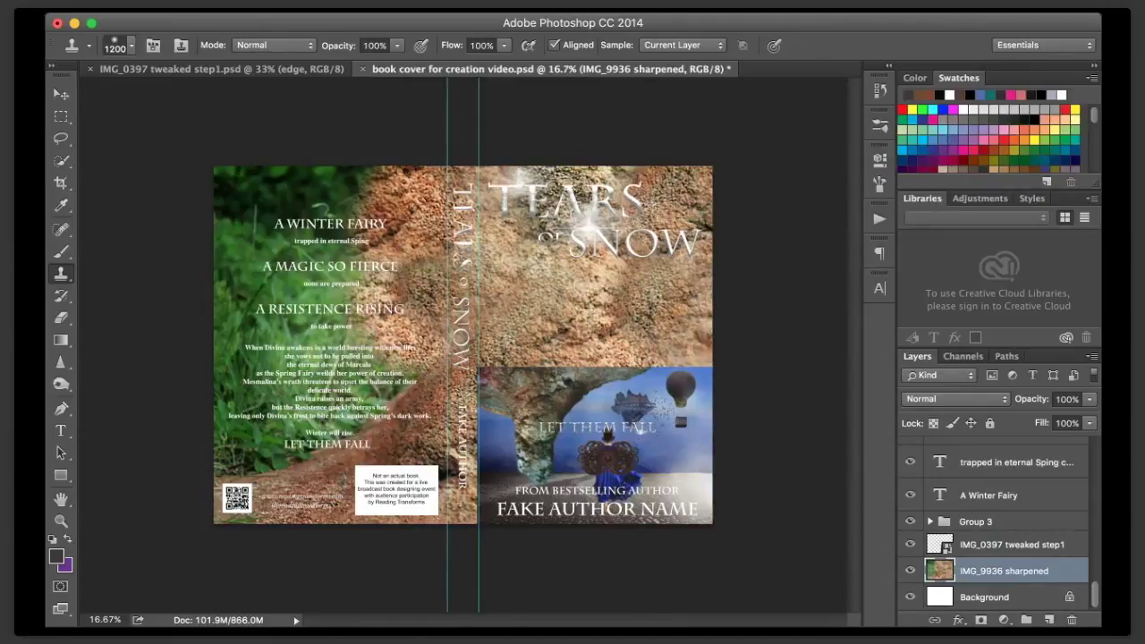
pyautogui.moveTo(358, 295)
pyautogui.mouseDown()
pyautogui.moveTo(308, 206)
pyautogui.moveTo(354, 175)
pyautogui.mouseUp()
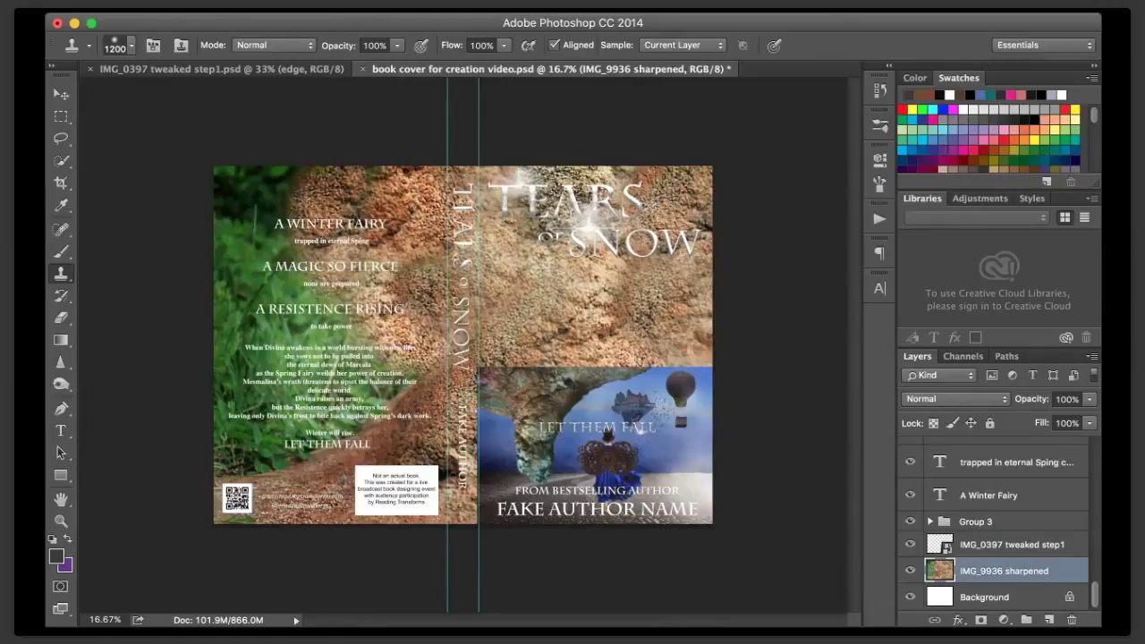
pyautogui.click(378, 184)
pyautogui.moveTo(360, 184)
pyautogui.mouseDown()
pyautogui.moveTo(247, 197)
pyautogui.moveTo(228, 188)
pyautogui.moveTo(224, 212)
pyautogui.mouseUp()
pyautogui.moveTo(379, 296)
pyautogui.mouseDown()
pyautogui.moveTo(299, 303)
pyautogui.moveTo(253, 284)
pyautogui.mouseUp()
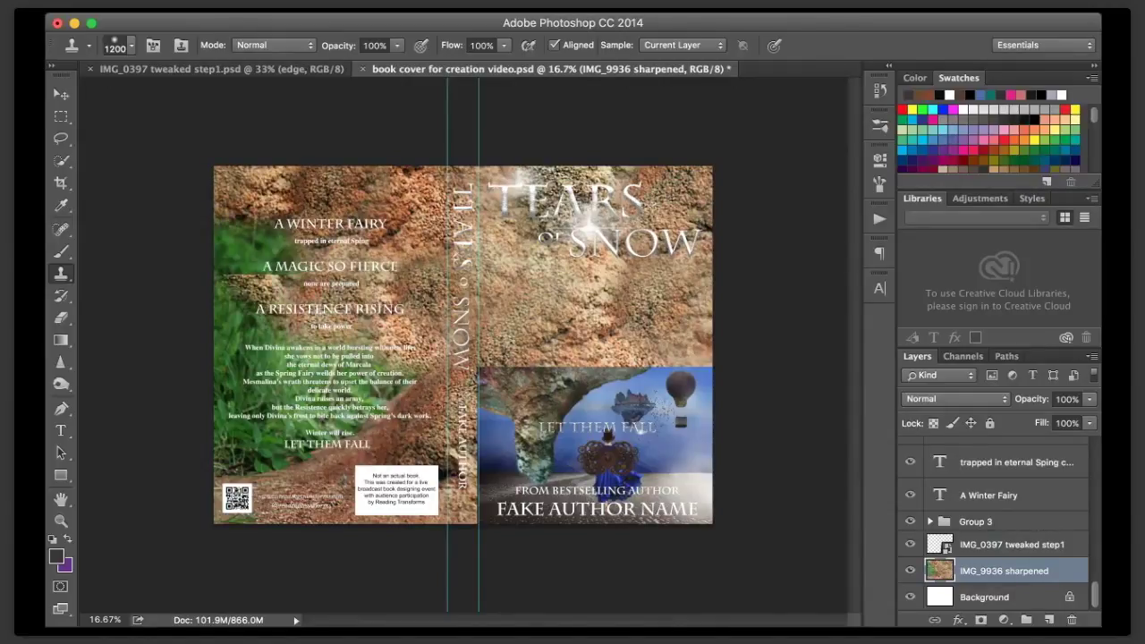
pyautogui.moveTo(340, 269)
pyautogui.mouseDown()
pyautogui.moveTo(259, 242)
pyautogui.moveTo(233, 268)
pyautogui.moveTo(228, 217)
pyautogui.mouseUp()
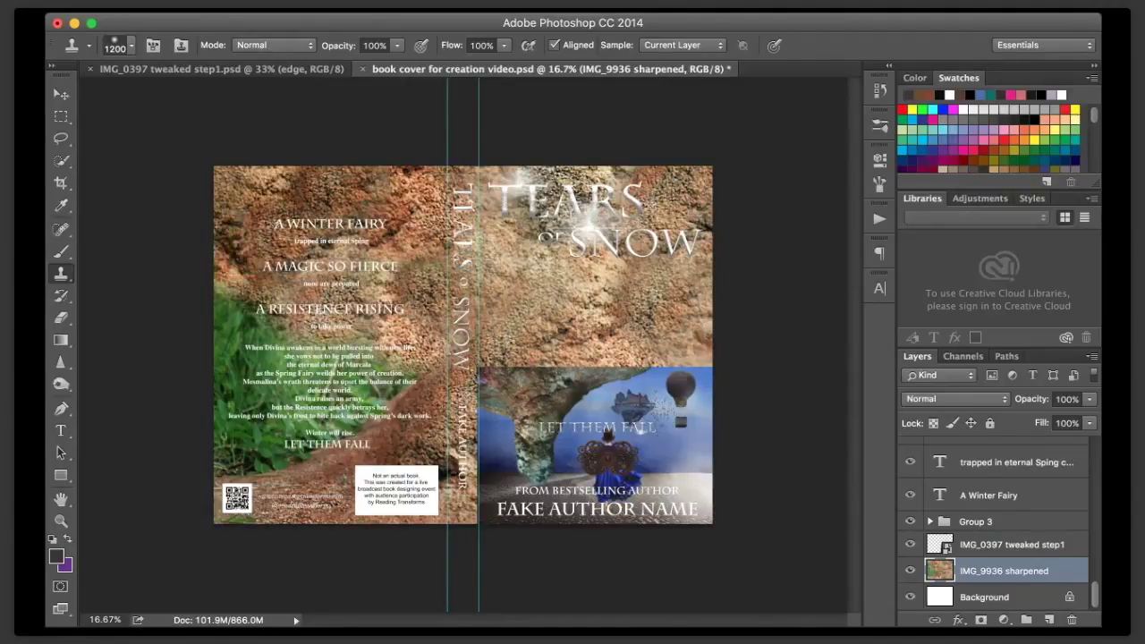
# - Cover the remaining grass on the lower back cover with cloned rock, including the corner around the QR code
pyautogui.moveTo(390, 370)
pyautogui.mouseDown()
pyautogui.moveTo(373, 384)
pyautogui.moveTo(291, 393)
pyautogui.moveTo(246, 376)
pyautogui.moveTo(228, 331)
pyautogui.mouseUp()
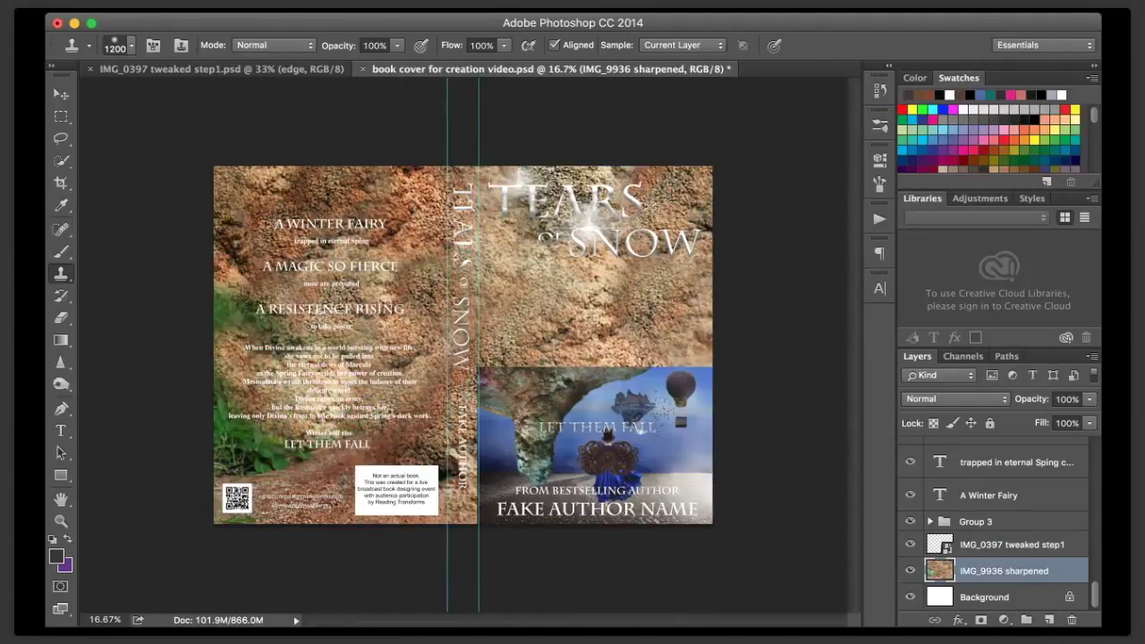
pyautogui.moveTo(340, 340)
pyautogui.mouseDown()
pyautogui.moveTo(268, 358)
pyautogui.moveTo(242, 353)
pyautogui.moveTo(228, 331)
pyautogui.mouseUp()
pyautogui.moveTo(304, 430)
pyautogui.mouseDown()
pyautogui.moveTo(268, 460)
pyautogui.moveTo(242, 447)
pyautogui.moveTo(222, 413)
pyautogui.moveTo(229, 393)
pyautogui.mouseUp()
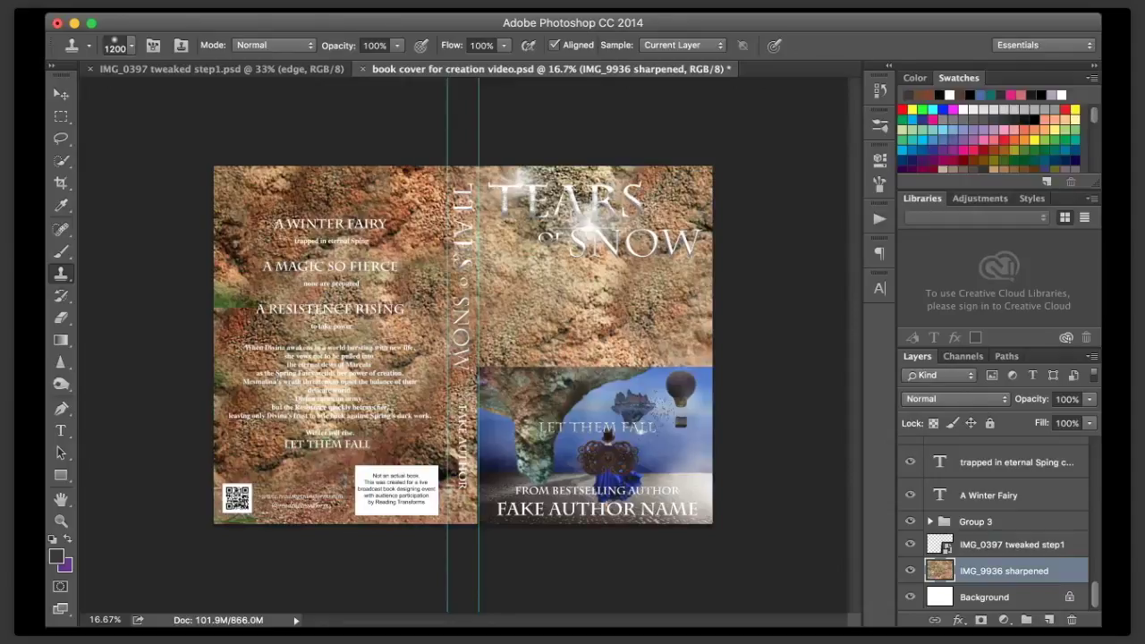
pyautogui.click(232, 305)
pyautogui.click(325, 397)
pyautogui.moveTo(325, 394); pyautogui.dragTo(219, 402)
pyautogui.keyDown('alt'); pyautogui.click(462, 310); pyautogui.keyUp('alt')
pyautogui.click(234, 494)
pyautogui.moveTo(234, 494); pyautogui.dragTo(240, 513)
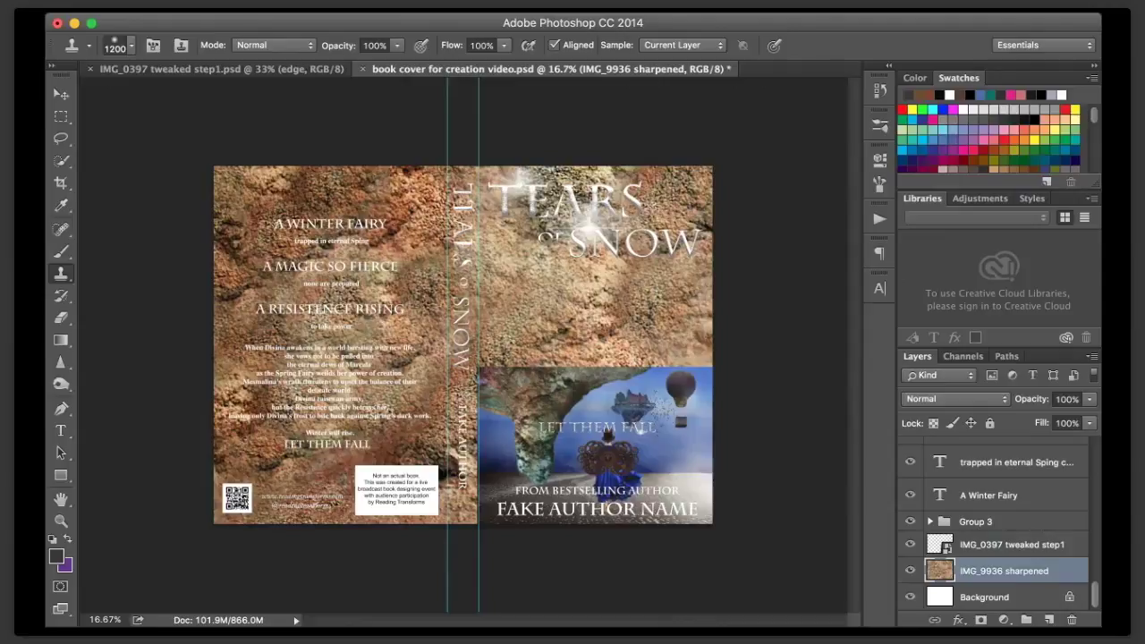
# - Duplicate the IMG_9936 sharpened layer and set the copy's blend mode to Multiply
pyautogui.press('v')
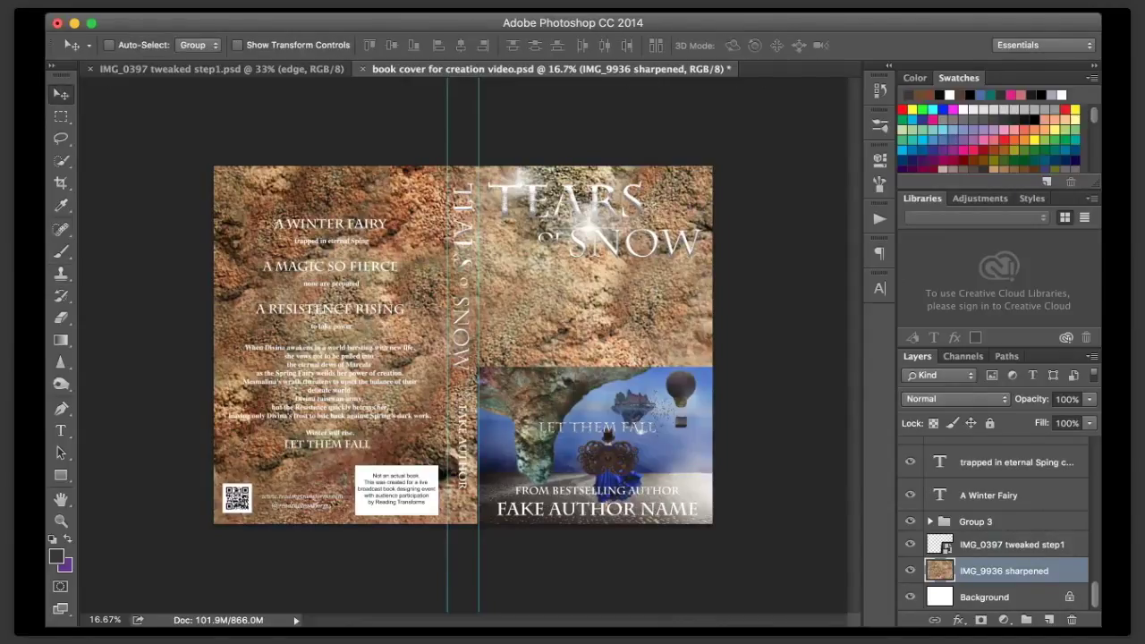
pyautogui.hotkey('ctrl', 'j')
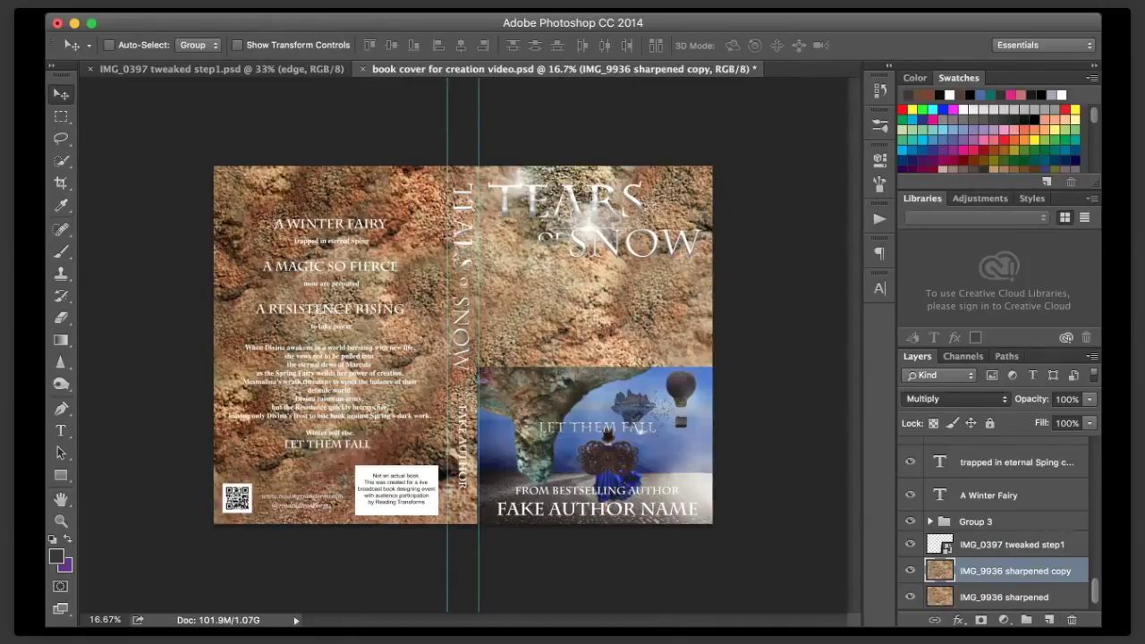
pyautogui.hotkey('alt', 'shift', 'm')
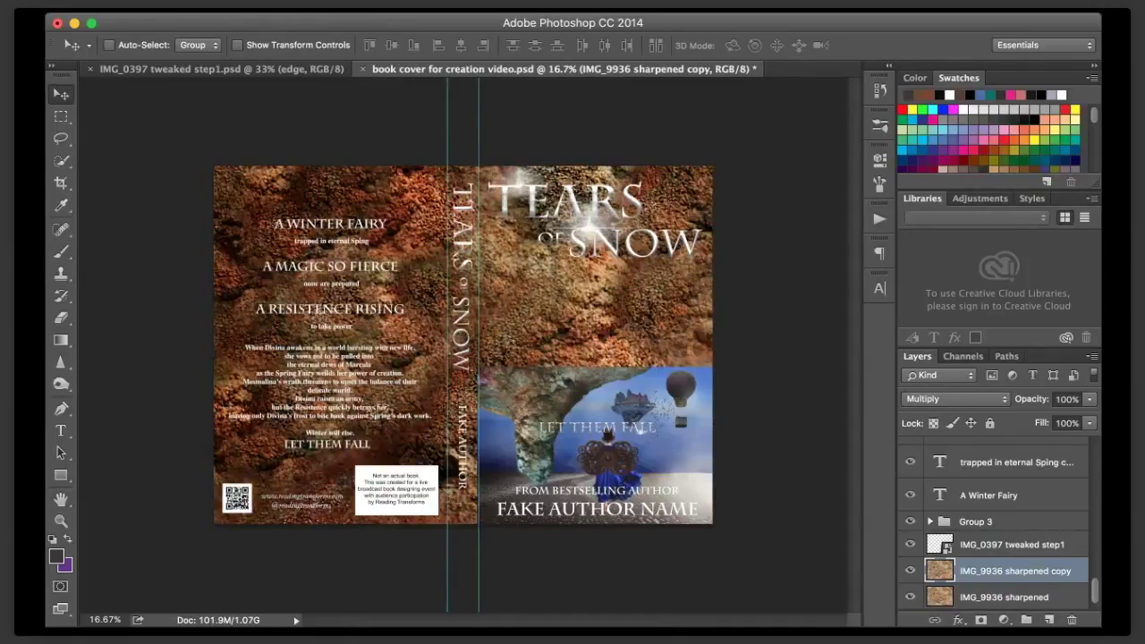
# - Sample a dark brown from the rock in the front artwork and add a new layer above the IMG_9936 sharpened copy
pyautogui.click(61, 205)
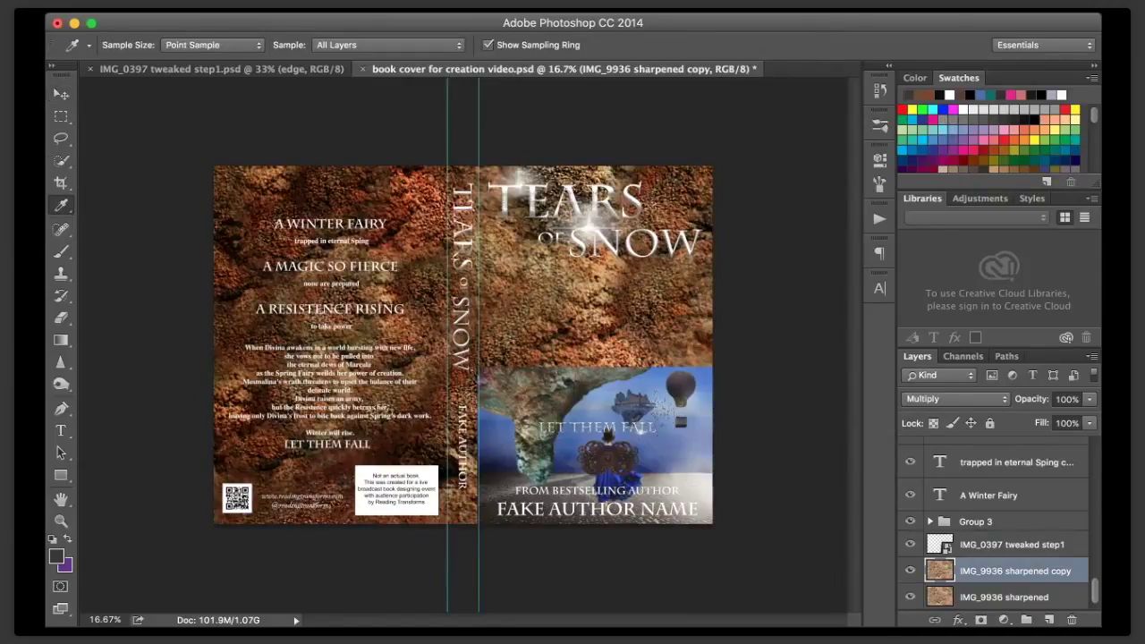
pyautogui.click(533, 383)
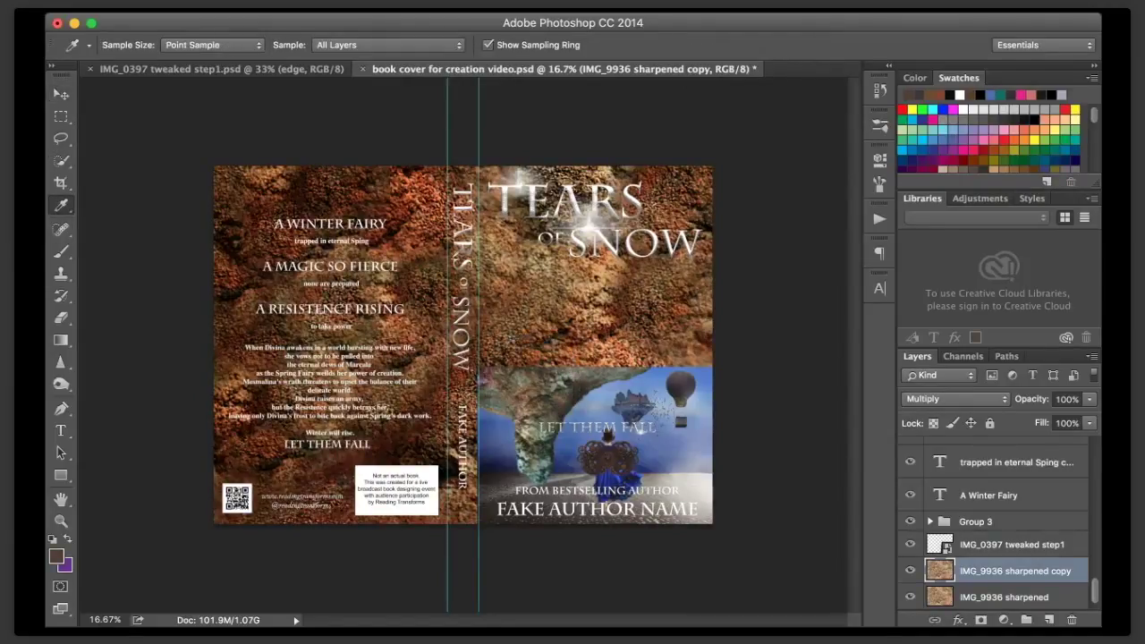
pyautogui.click(61, 252)
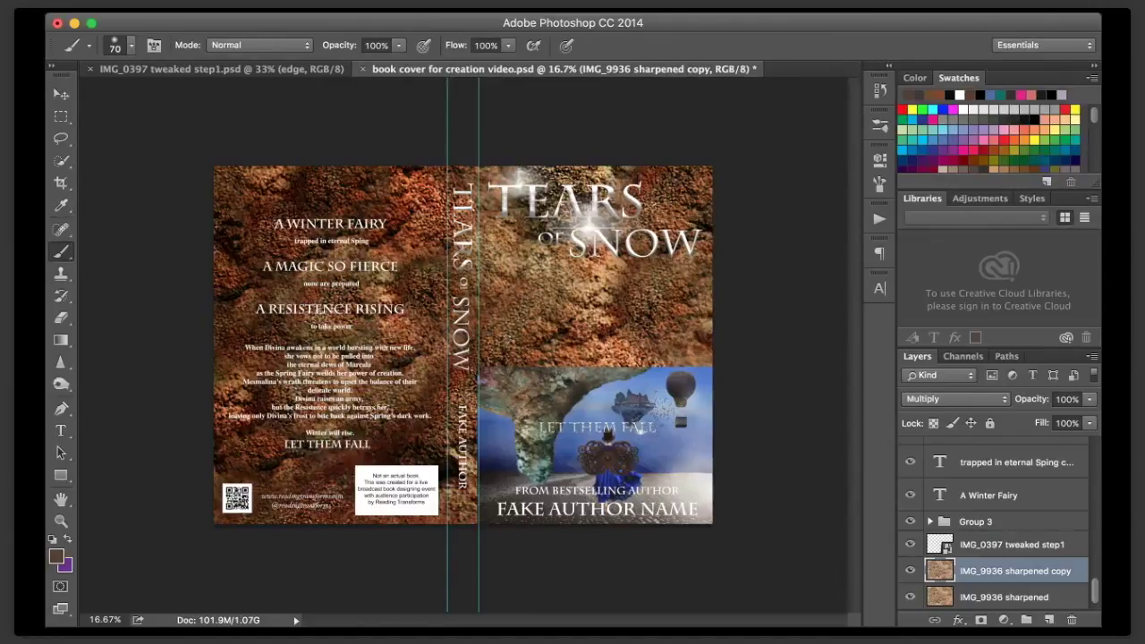
pyautogui.press('alt+shift+super+n')
# - Paint the sampled brown over the front cover, spine and back cover on the new layer with an 1800 px brush
pyautogui.press(']')
pyautogui.press(']')
pyautogui.press(']')
pyautogui.press(']')
pyautogui.press(']')
pyautogui.press(']')
pyautogui.press(']')
pyautogui.press(']')
pyautogui.press(']')
pyautogui.press(']')
pyautogui.press(']')
pyautogui.press(']')
pyautogui.press(']')
pyautogui.press(']')
pyautogui.press(']')
pyautogui.press(']')
pyautogui.press(']')
pyautogui.press(']')
pyautogui.press(']')
pyautogui.press(']')
pyautogui.press(']')
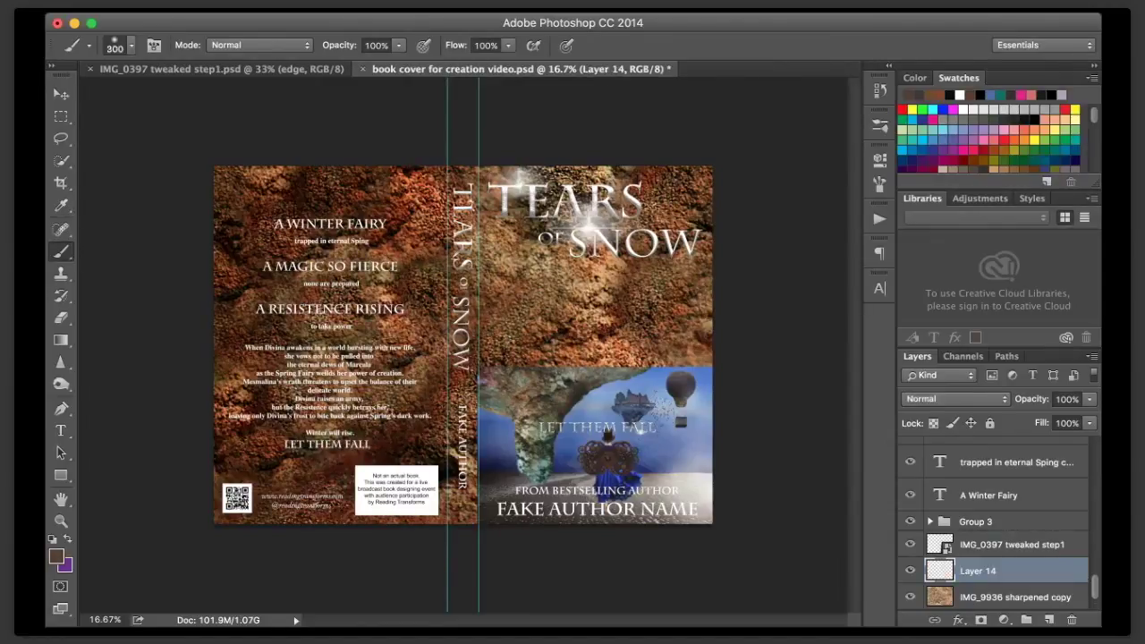
pyautogui.press(']')
pyautogui.press(']')
pyautogui.moveTo(712, 369)
pyautogui.mouseDown()
pyautogui.moveTo(424, 351)
pyautogui.moveTo(606, 338)
pyautogui.moveTo(508, 333)
pyautogui.mouseUp()
pyautogui.moveTo(501, 277)
pyautogui.mouseDown()
pyautogui.moveTo(635, 269)
pyautogui.moveTo(667, 228)
pyautogui.moveTo(648, 190)
pyautogui.moveTo(609, 178)
pyautogui.moveTo(684, 210)
pyautogui.moveTo(675, 241)
pyautogui.moveTo(639, 201)
pyautogui.moveTo(609, 242)
pyautogui.mouseUp()
pyautogui.moveTo(536, 241)
pyautogui.mouseDown()
pyautogui.moveTo(510, 259)
pyautogui.moveTo(474, 224)
pyautogui.moveTo(461, 255)
pyautogui.moveTo(442, 192)
pyautogui.moveTo(421, 295)
pyautogui.moveTo(420, 214)
pyautogui.moveTo(403, 179)
pyautogui.moveTo(394, 255)
pyautogui.moveTo(416, 402)
pyautogui.moveTo(447, 488)
pyautogui.moveTo(469, 474)
pyautogui.mouseUp()
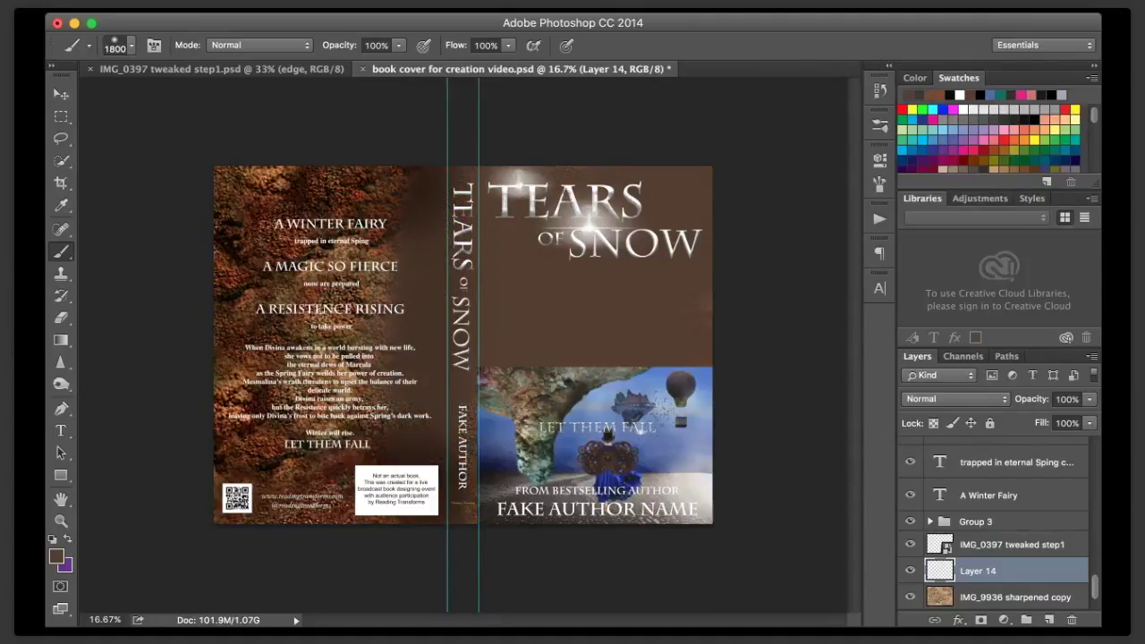
pyautogui.moveTo(416, 357)
pyautogui.mouseDown()
pyautogui.moveTo(399, 483)
pyautogui.moveTo(385, 291)
pyautogui.mouseUp()
pyautogui.moveTo(345, 242)
pyautogui.mouseDown()
pyautogui.moveTo(322, 249)
pyautogui.moveTo(280, 295)
pyautogui.moveTo(293, 379)
pyautogui.moveTo(268, 483)
pyautogui.moveTo(224, 427)
pyautogui.moveTo(237, 179)
pyautogui.moveTo(394, 183)
pyautogui.mouseUp()
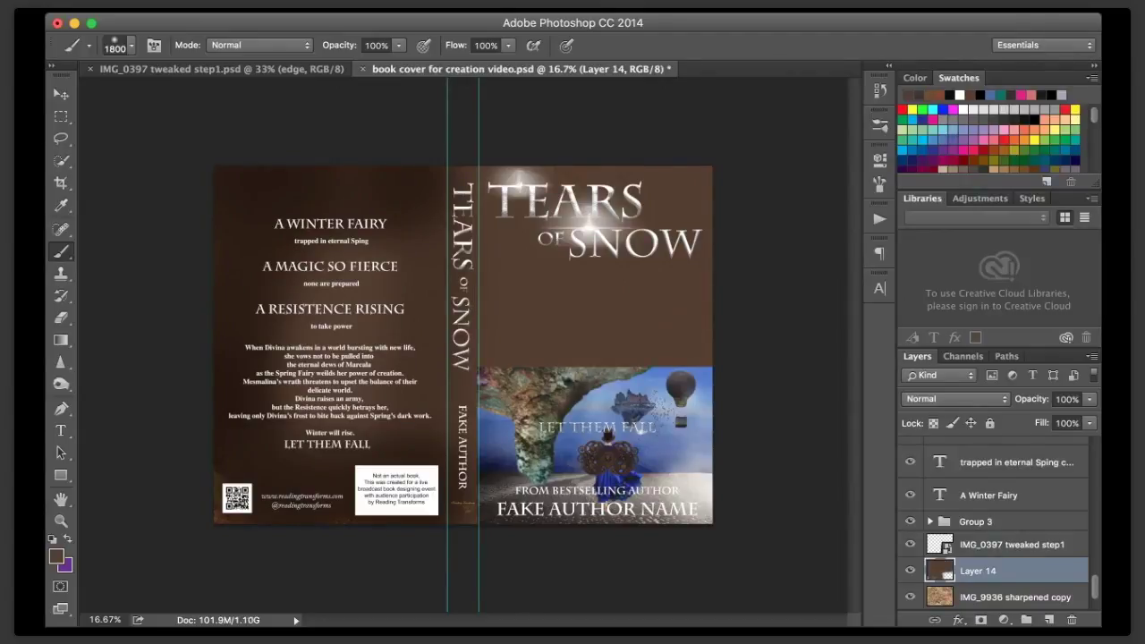
# - Set the brown paint layer to the Color blend mode at 93% opacity
pyautogui.click(956, 399)
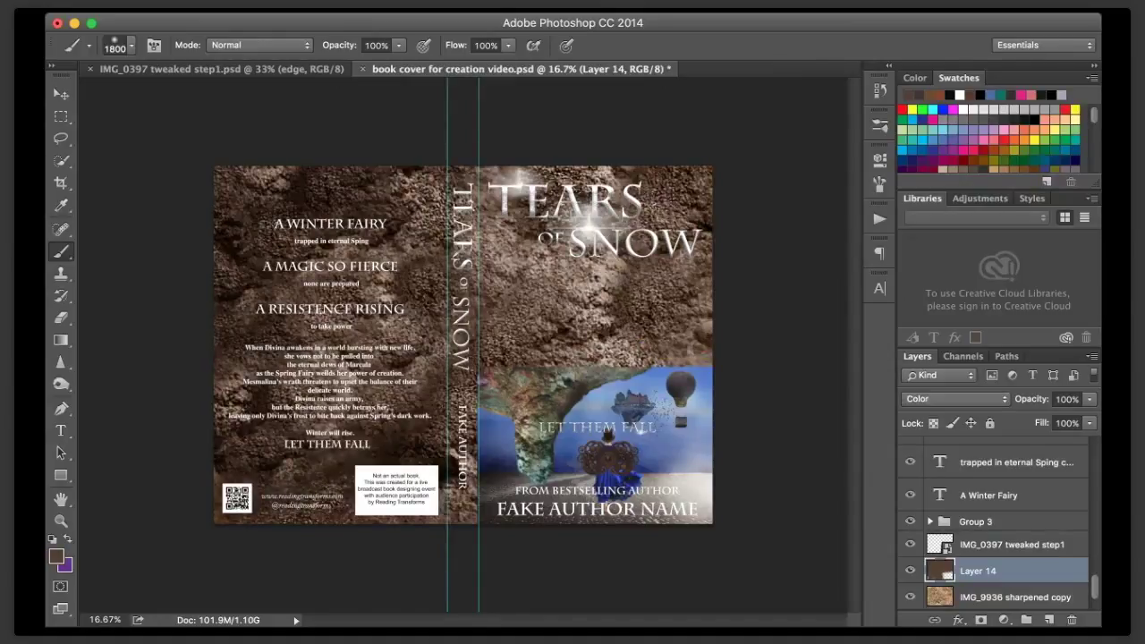
pyautogui.moveTo(1090, 399); pyautogui.dragTo(1063, 413)
pyautogui.press('5')
pyautogui.press('7')
pyautogui.press('8')
pyautogui.press('2')
pyautogui.doubleClick(105, 620)
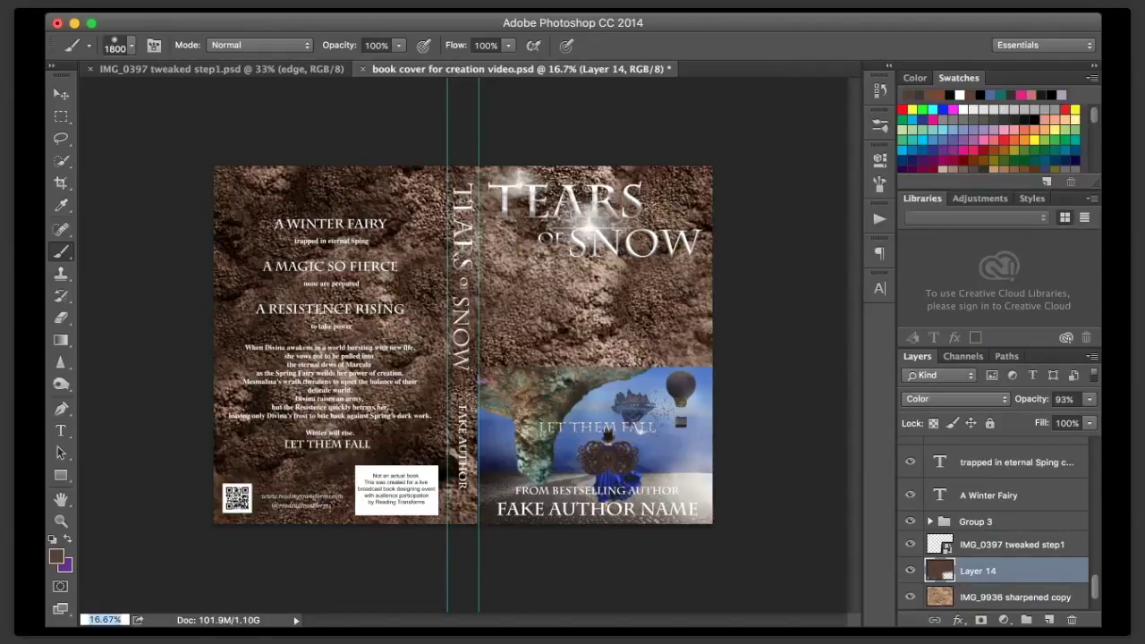
# - Add a layer mask to the IMG_0397 tweaked step1 layer and paint black along the artwork's upper edge with a reduced brush
pyautogui.click(1012, 544)
pyautogui.click(981, 620)
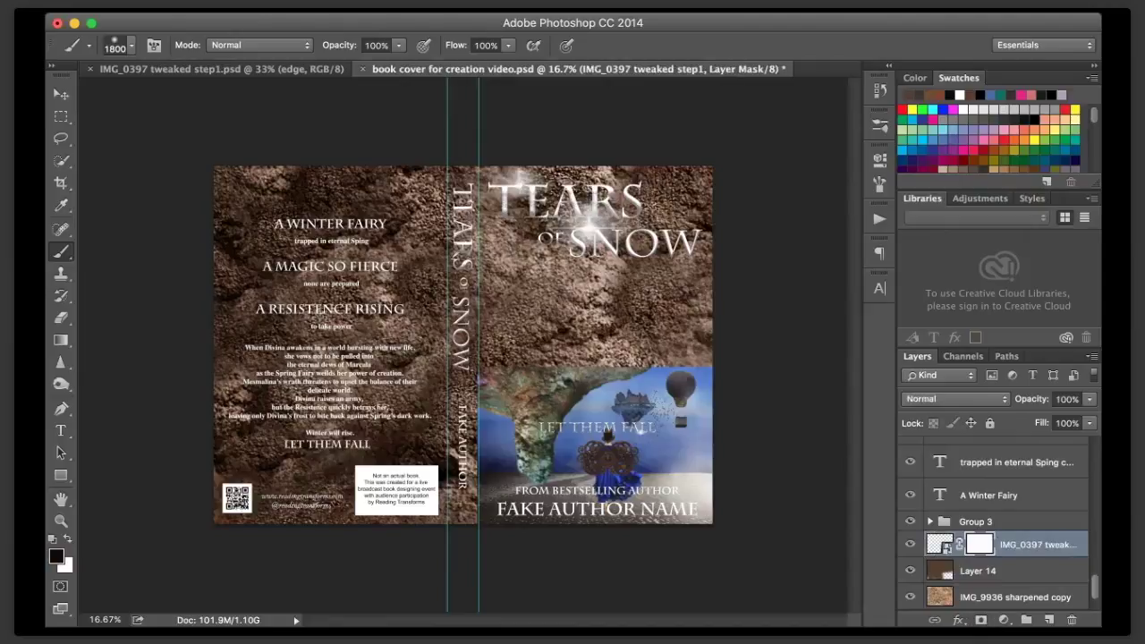
pyautogui.click(104, 620)
pyautogui.write('60')
pyautogui.press('Return')
pyautogui.hscroll(1, 464, 345)
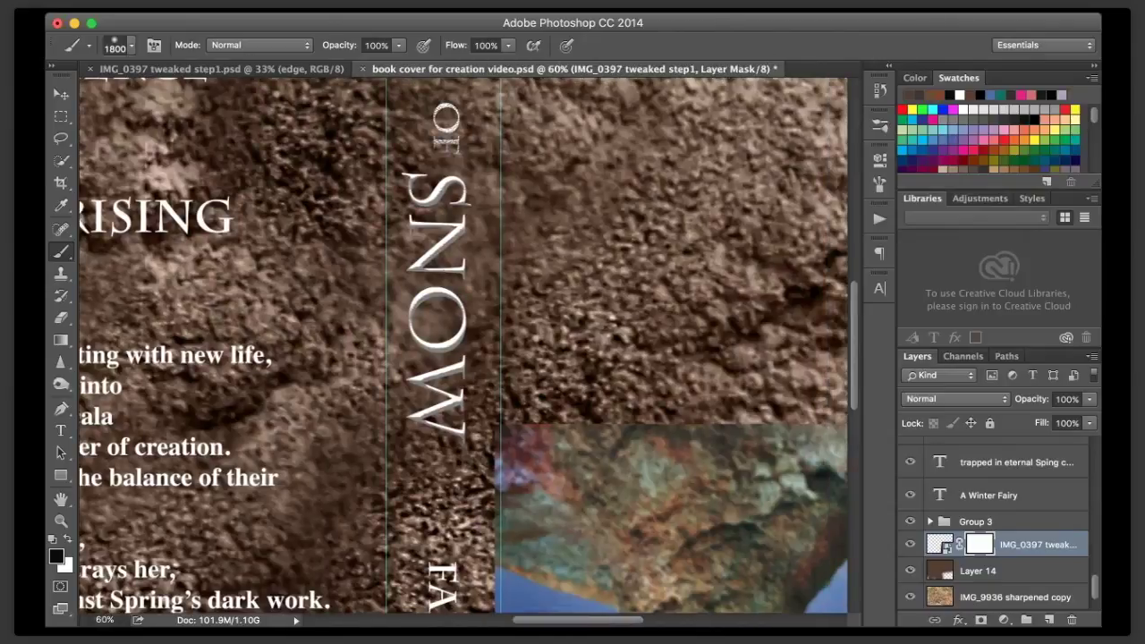
pyautogui.hscroll(10, 464, 345)
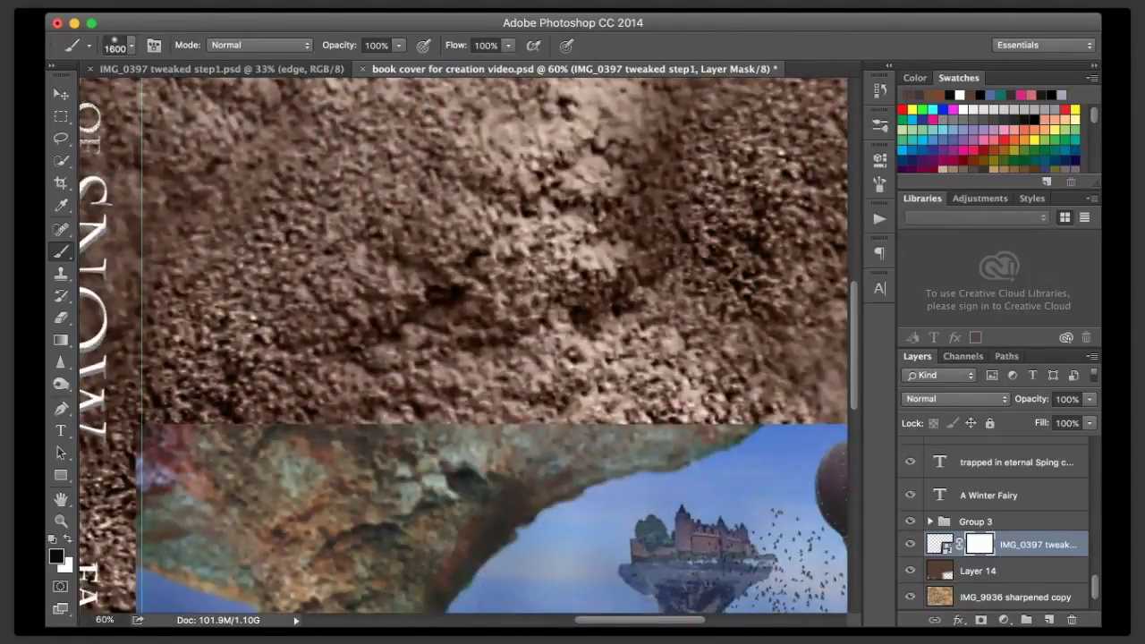
pyautogui.press('[')
pyautogui.press('[')
pyautogui.press('[')
pyautogui.press('[')
pyautogui.press('[')
pyautogui.press('[')
pyautogui.moveTo(331, 428); pyautogui.dragTo(651, 428)
# - Soften the seam between the artwork's rock and the rock texture by masking its upper and spine-side edges with a 175 px brush
pyautogui.press('[')
pyautogui.press('[')
pyautogui.press('[')
pyautogui.press('[')
pyautogui.press('[')
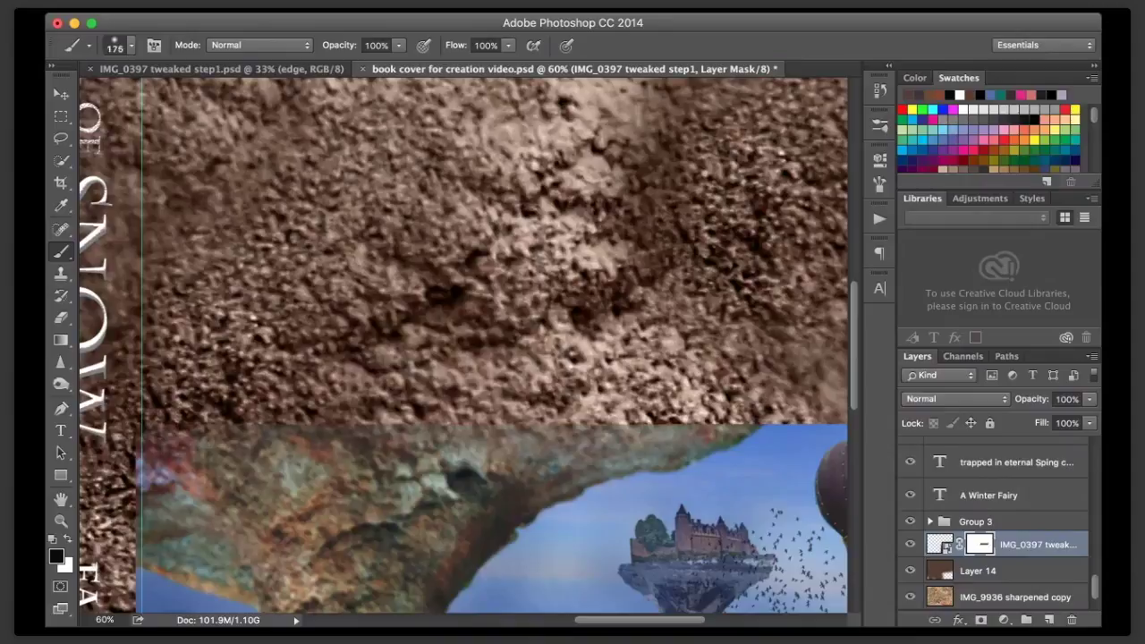
pyautogui.moveTo(757, 430); pyautogui.dragTo(141, 433)
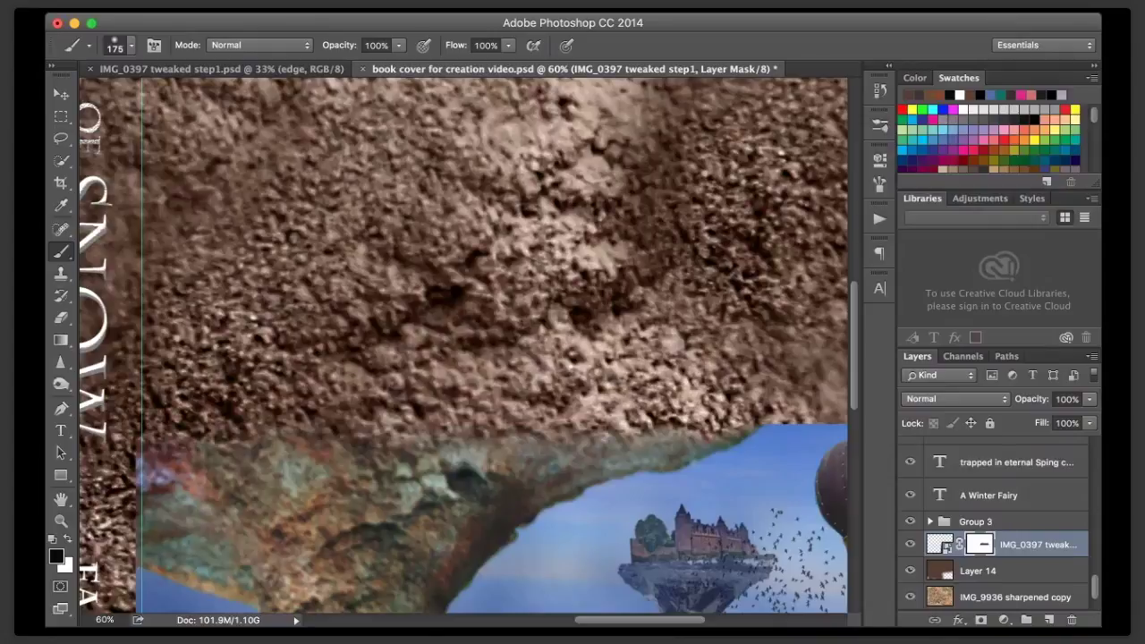
pyautogui.scroll(-3, 463, 345)
pyautogui.moveTo(134, 362); pyautogui.dragTo(128, 435)
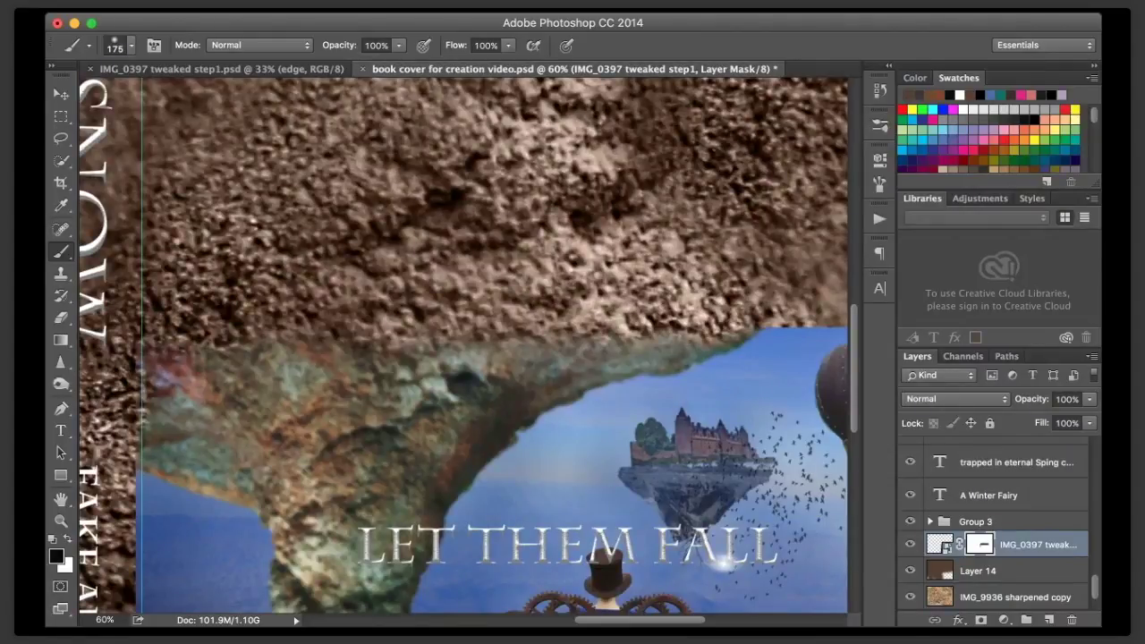
# - Group Layer 14, IMG_9936 sharpened copy and IMG_9936 sharpened together
pyautogui.click(105, 620)
pyautogui.write('33')
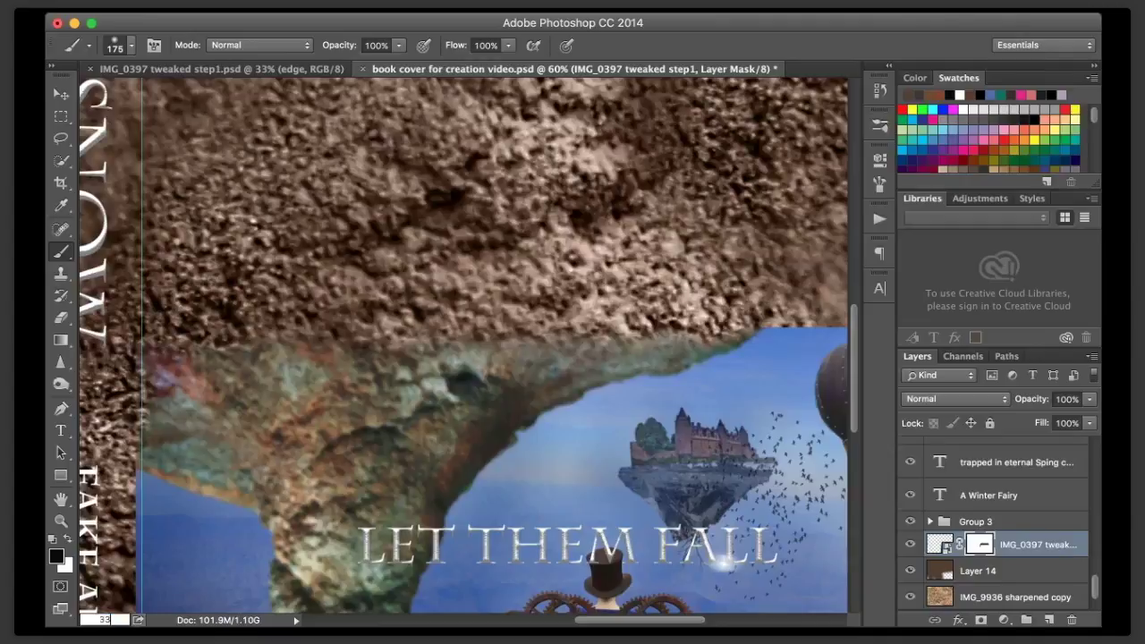
pyautogui.press('Return')
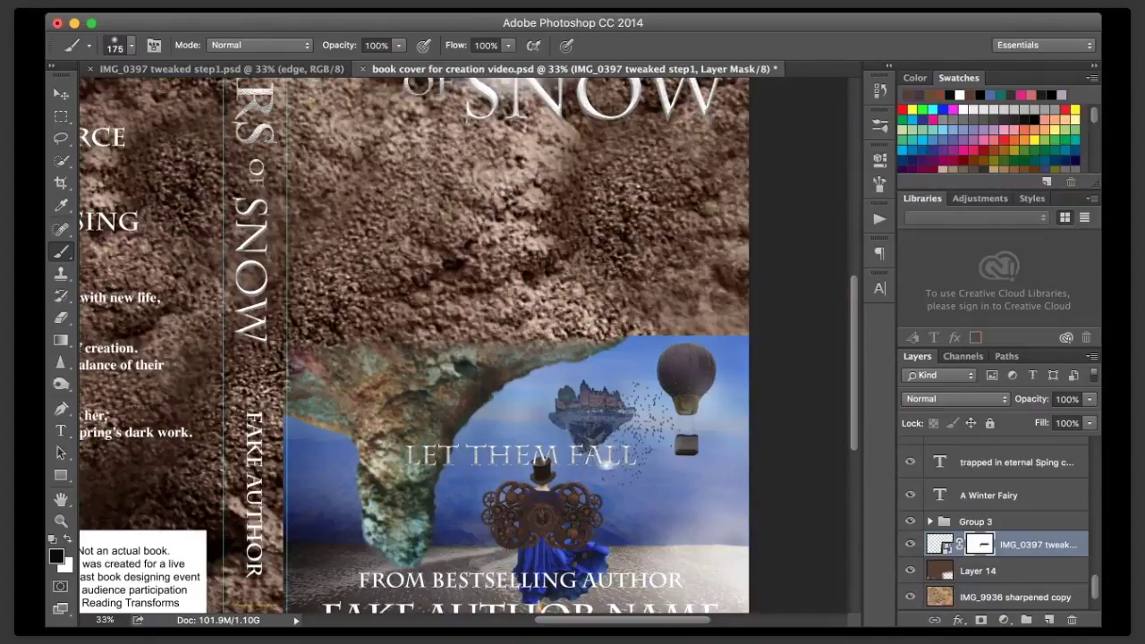
pyautogui.scroll(-3, 1004, 544)
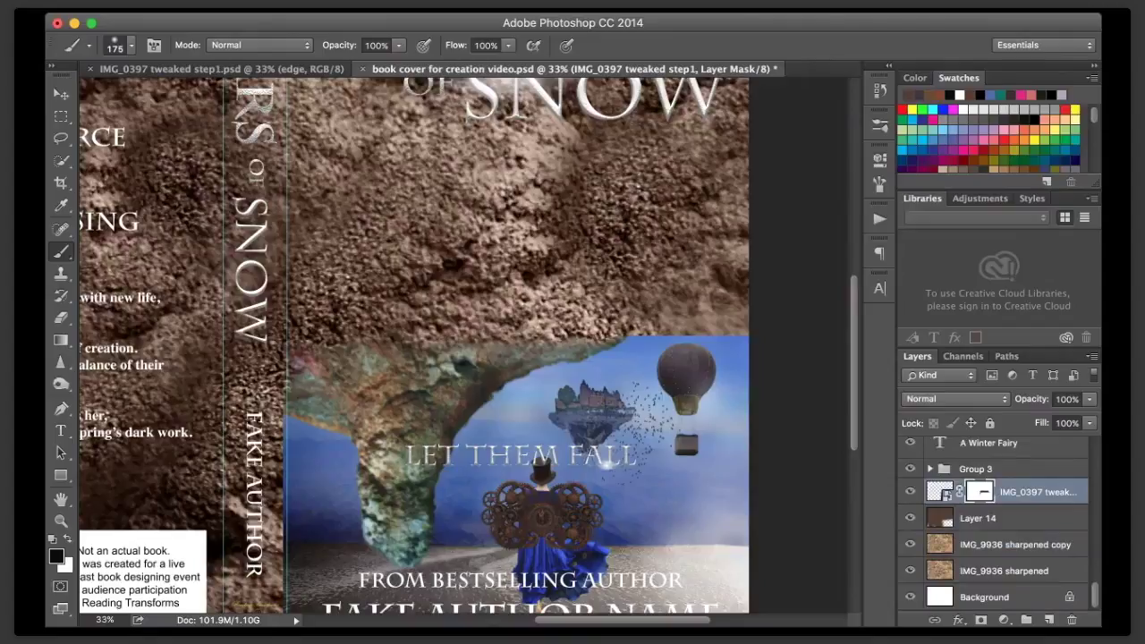
pyautogui.click(1003, 518)
pyautogui.keyDown('shift'); pyautogui.click(1006, 571); pyautogui.keyUp('shift')
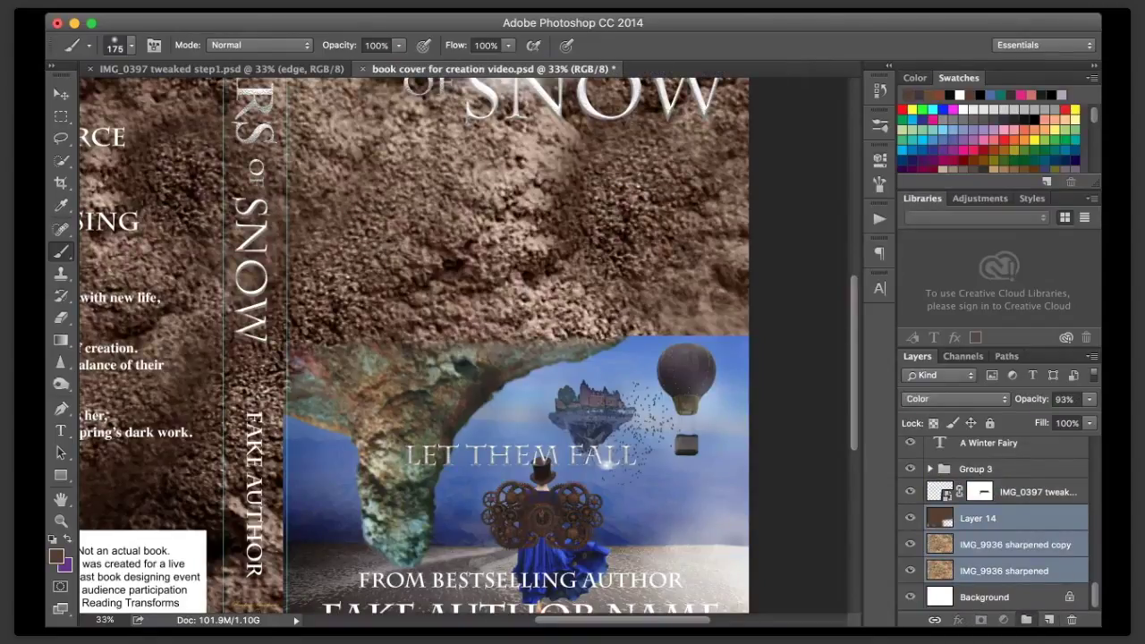
pyautogui.press('super+g')
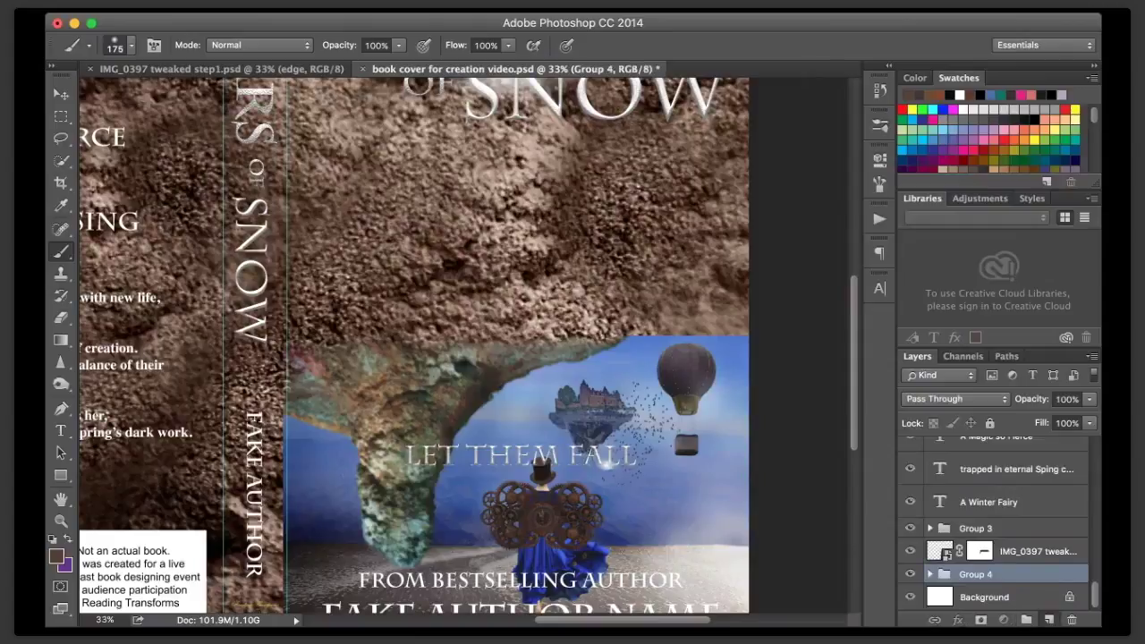
# - Make a merged copy of the rock texture group with the original group hidden, and duplicate the merged layer
pyautogui.press('super+j')
pyautogui.click(911, 594)
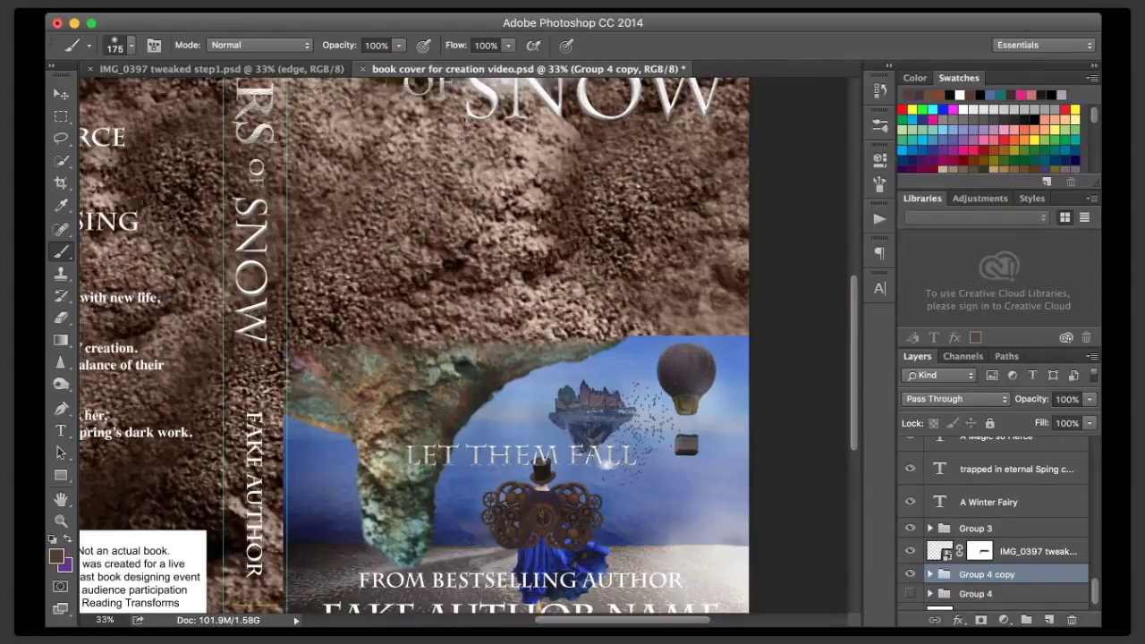
pyautogui.press('super+e')
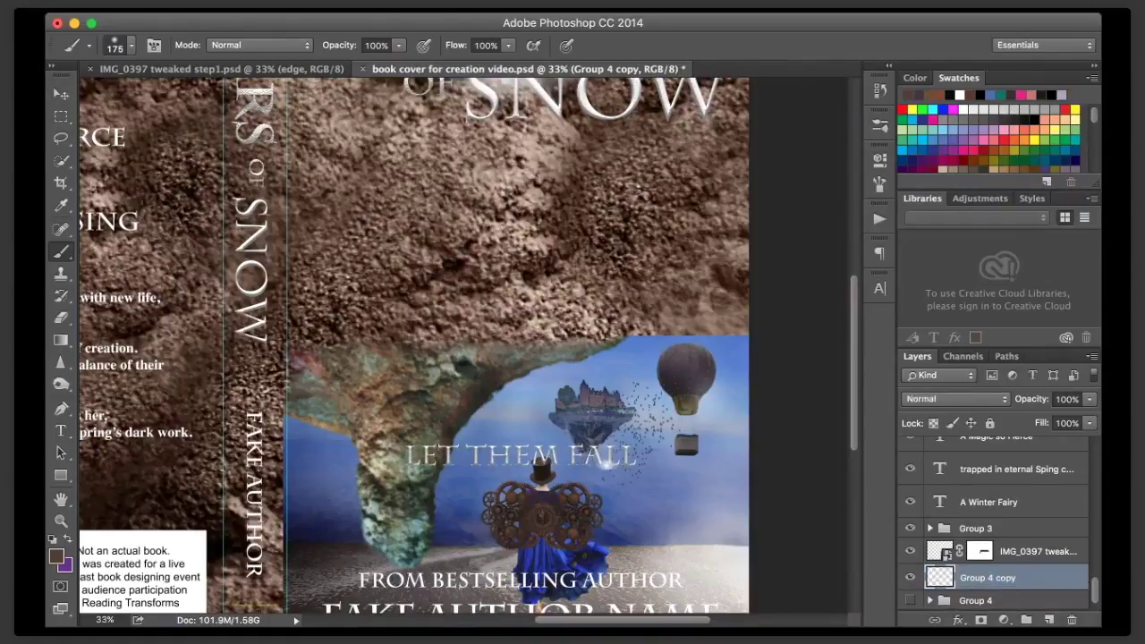
pyautogui.press('super+j')
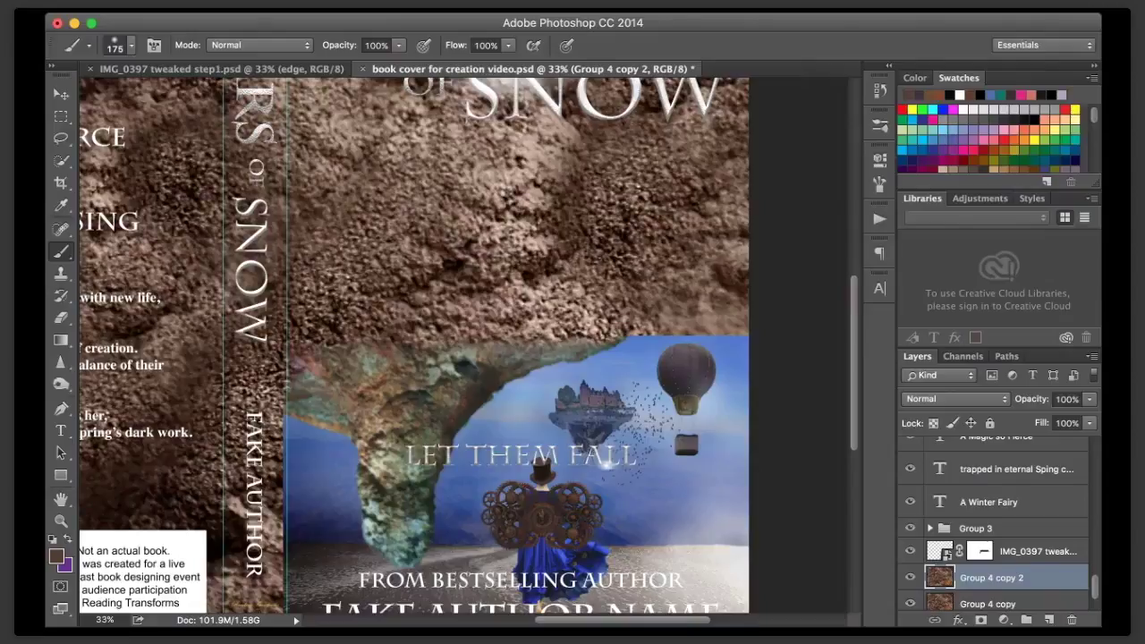
# - Add an inverted black mask to Group 4 copy 2 and reveal its texture on the front cover with a 500 px white brush
pyautogui.press('h')
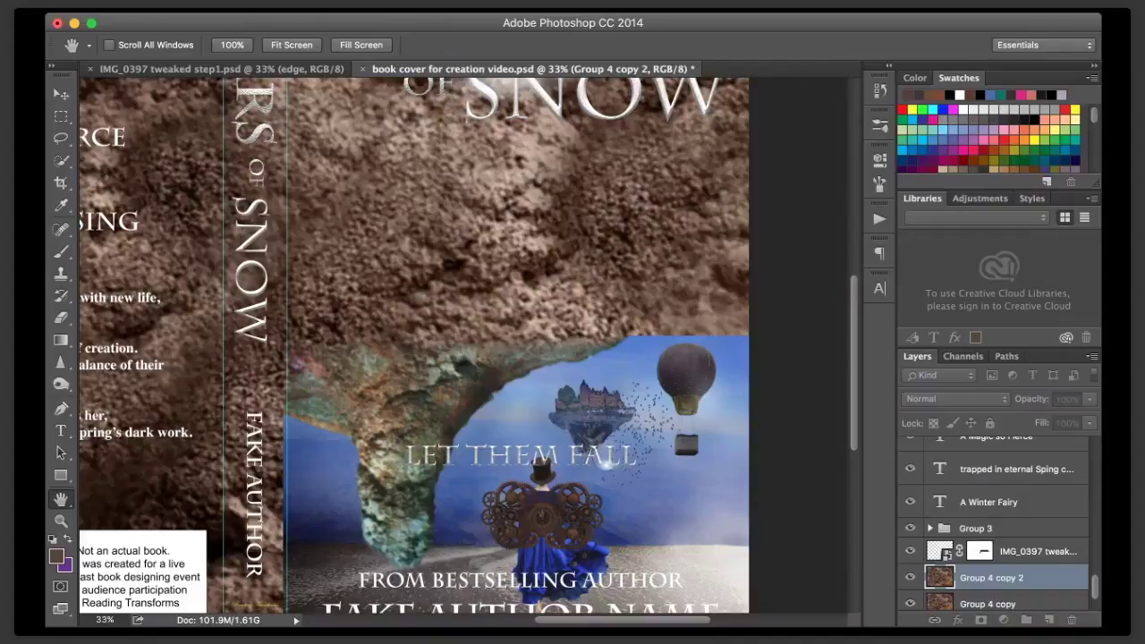
pyautogui.press('b')
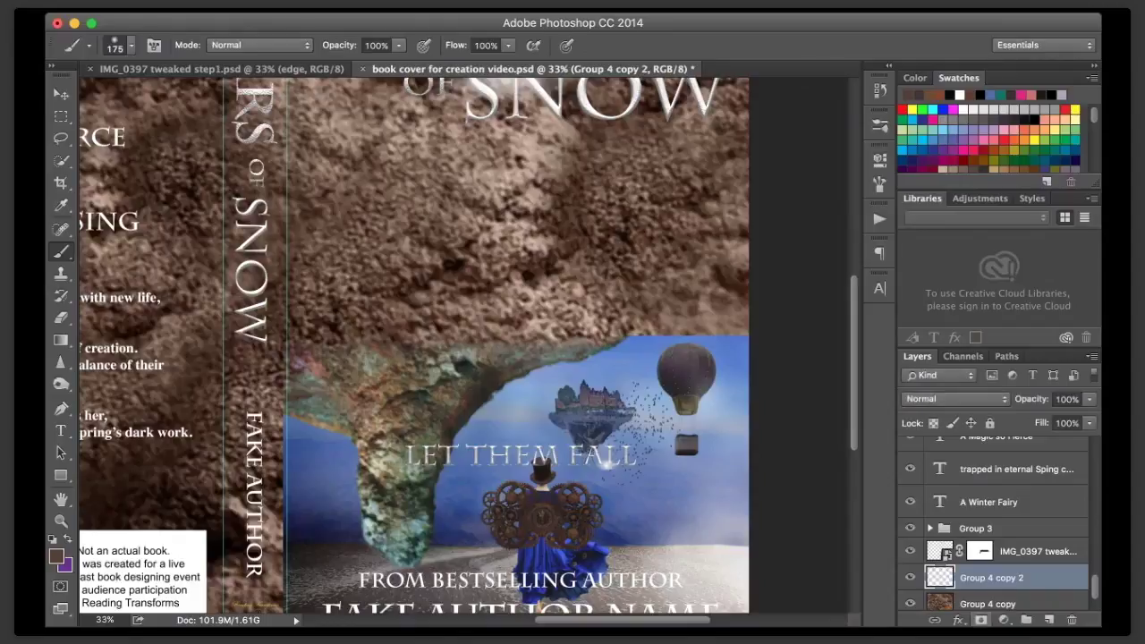
pyautogui.click(982, 620)
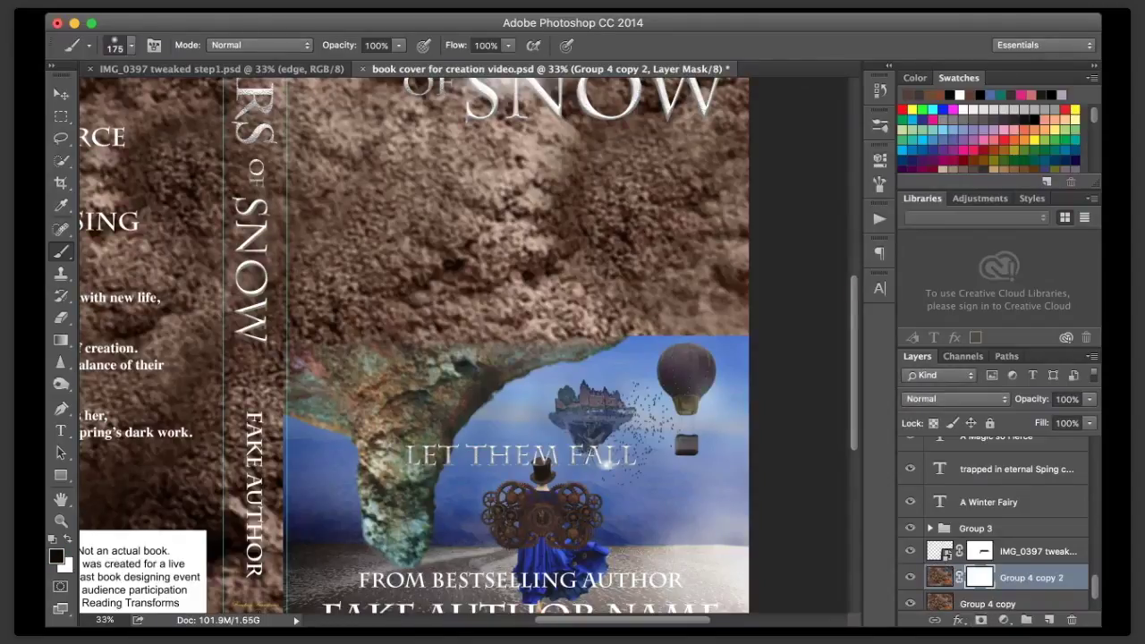
pyautogui.press('super+i')
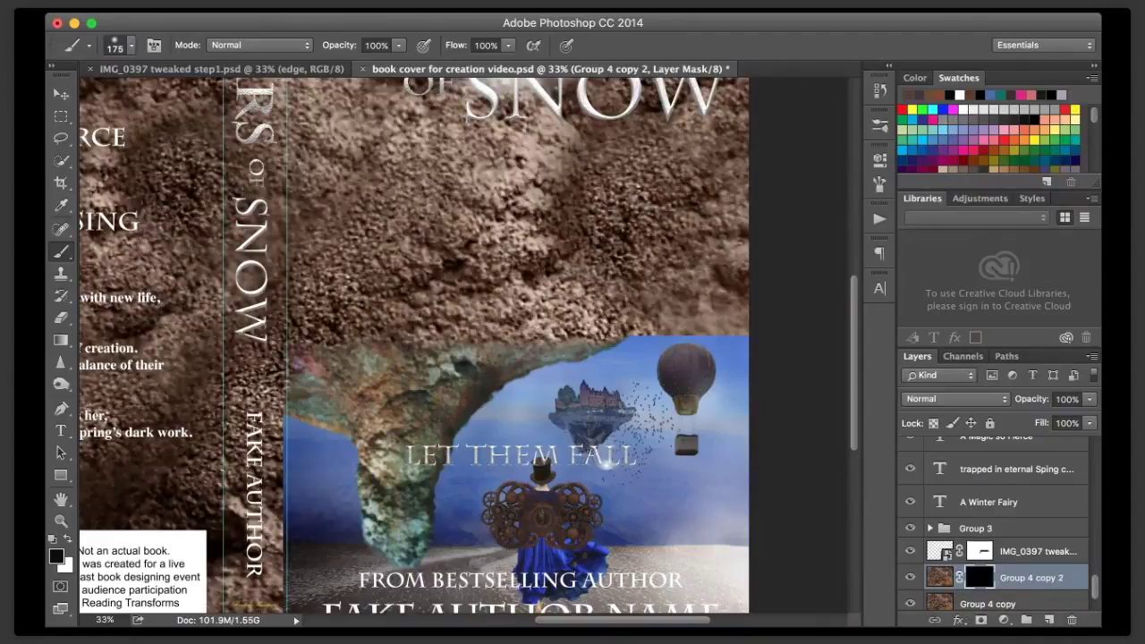
pyautogui.press('x')
pyautogui.press(']')
pyautogui.press(']')
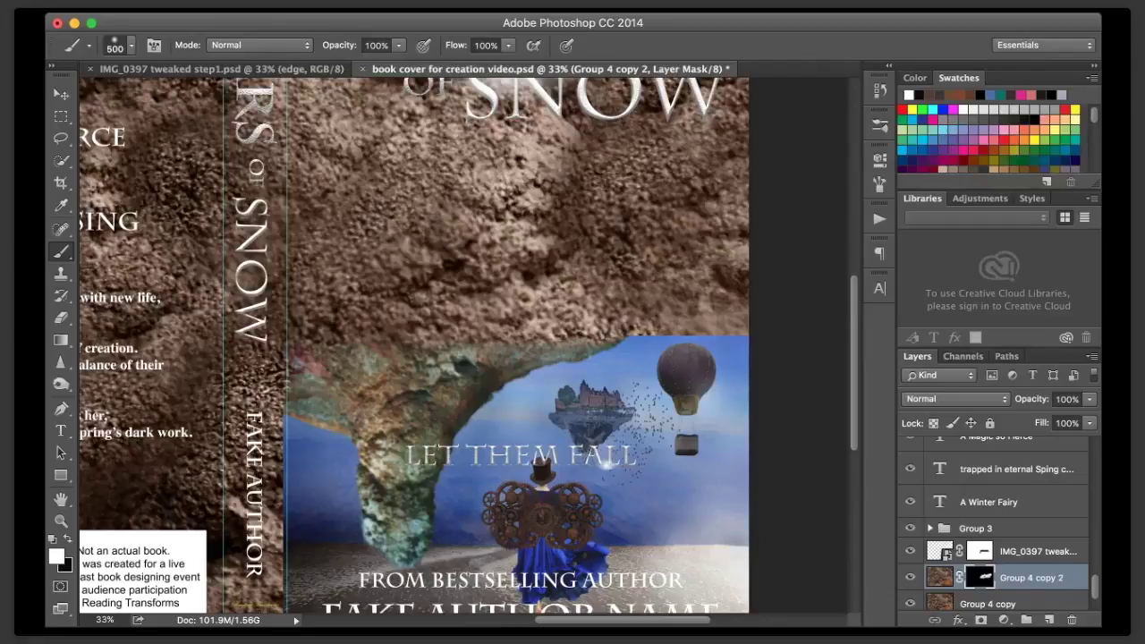
# - Sample a muted mauve brown from the artwork's rock beside the spine, with the IMG_0397 tweaked step1 layer selected
pyautogui.click(105, 620)
pyautogui.write('22')
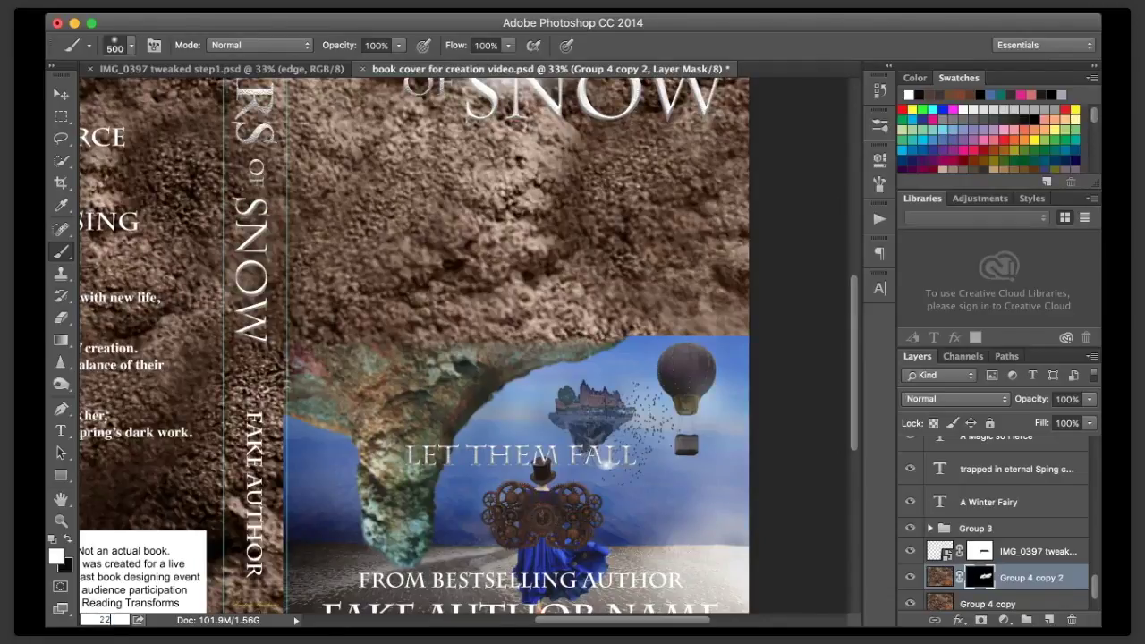
pyautogui.press('Return')
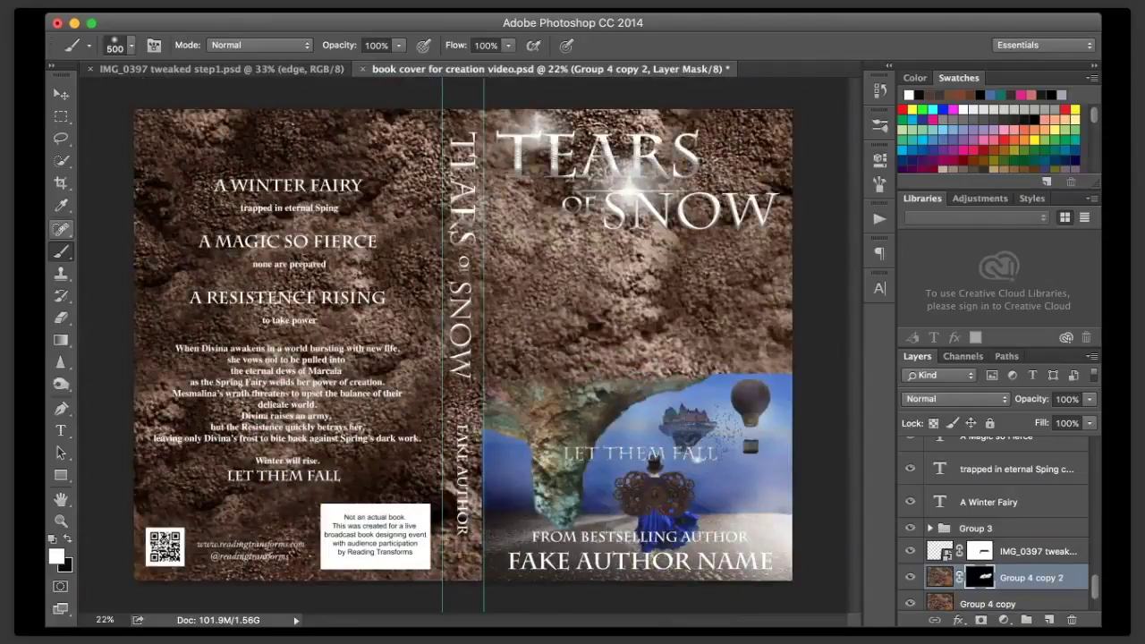
pyautogui.press('i')
pyautogui.moveTo(483, 396); pyautogui.dragTo(507, 390)
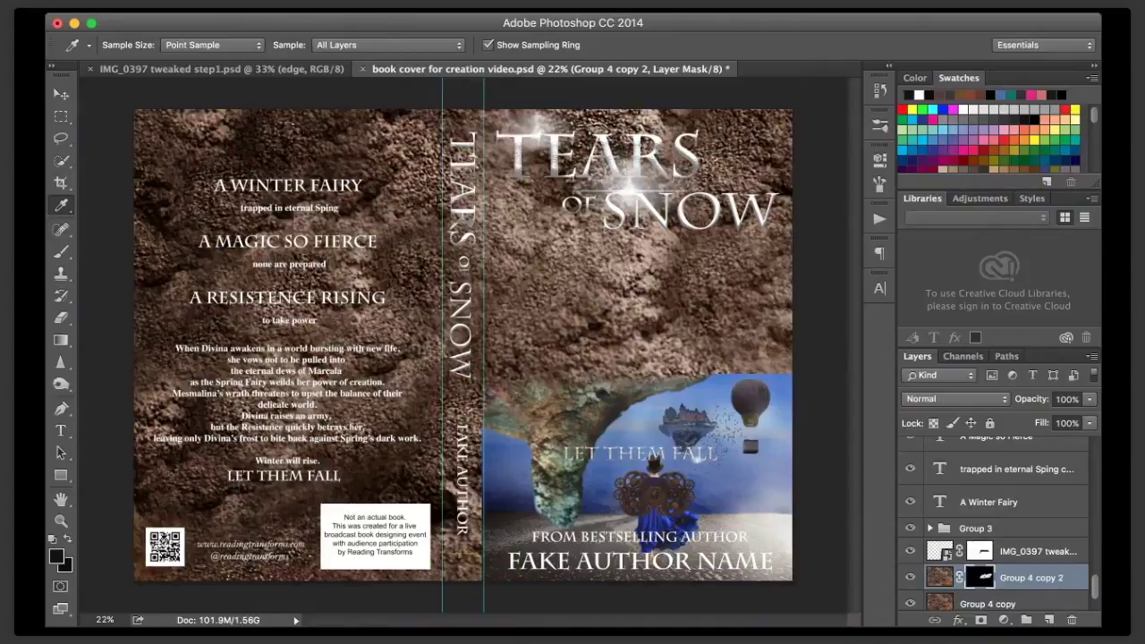
pyautogui.click(940, 551)
pyautogui.moveTo(499, 393); pyautogui.dragTo(498, 386)
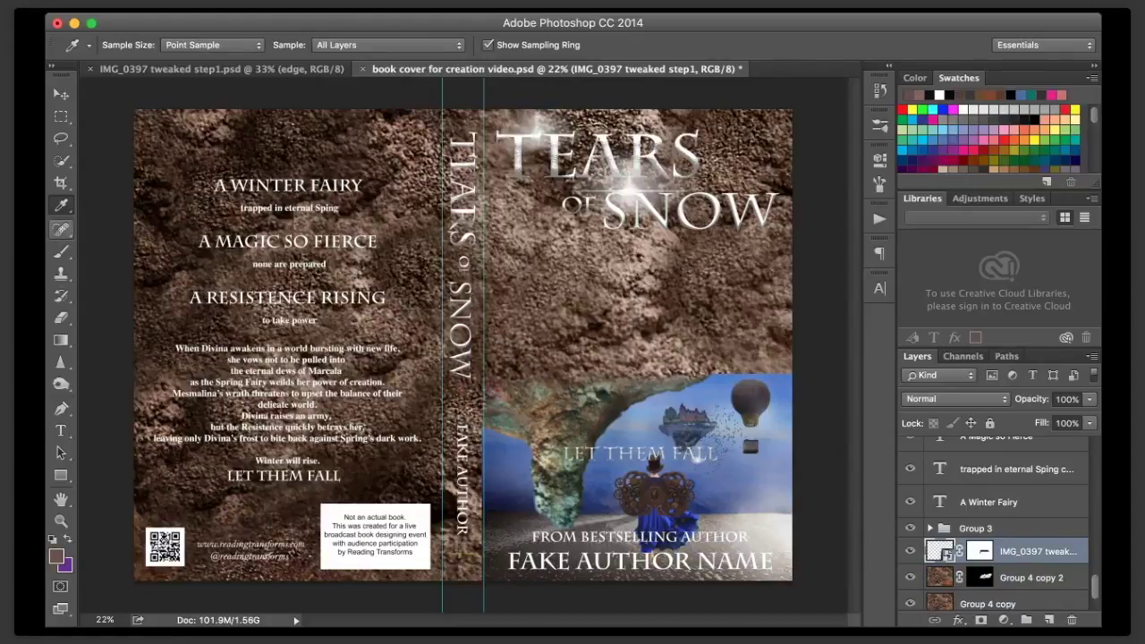
pyautogui.click(60, 251)
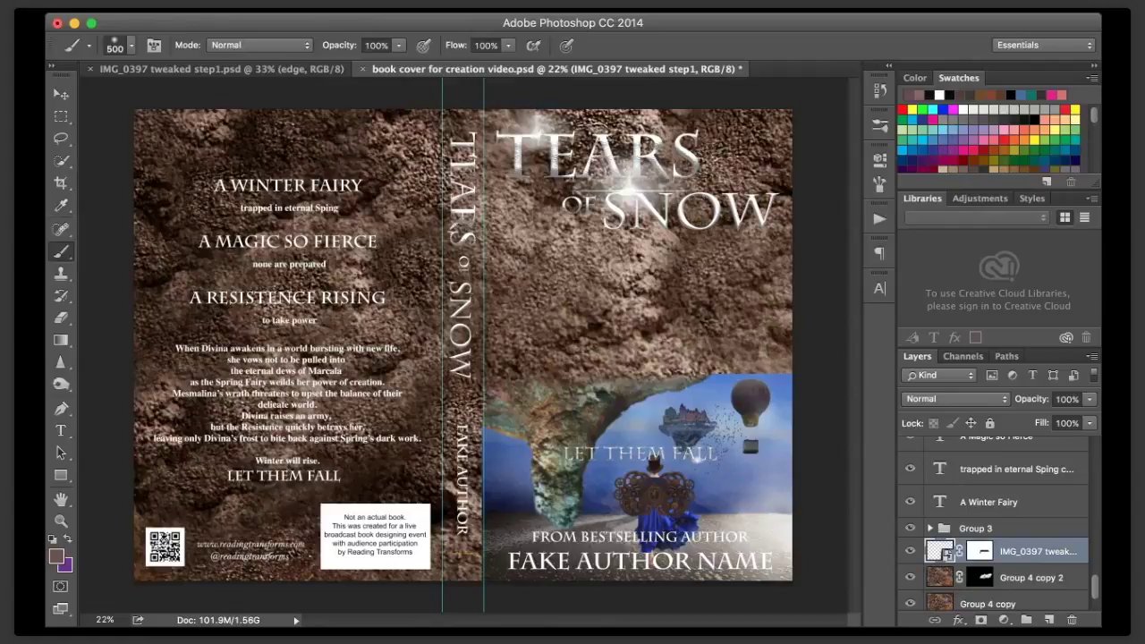
# - Dab the mauve brown around the rock seam on a new layer above the artwork and set that layer to the Color blend mode
pyautogui.press('alt+shift+super+n')
pyautogui.click(498, 372)
pyautogui.click(475, 365)
pyautogui.click(676, 356)
pyautogui.click(704, 347)
pyautogui.click(752, 332)
pyautogui.click(956, 399)
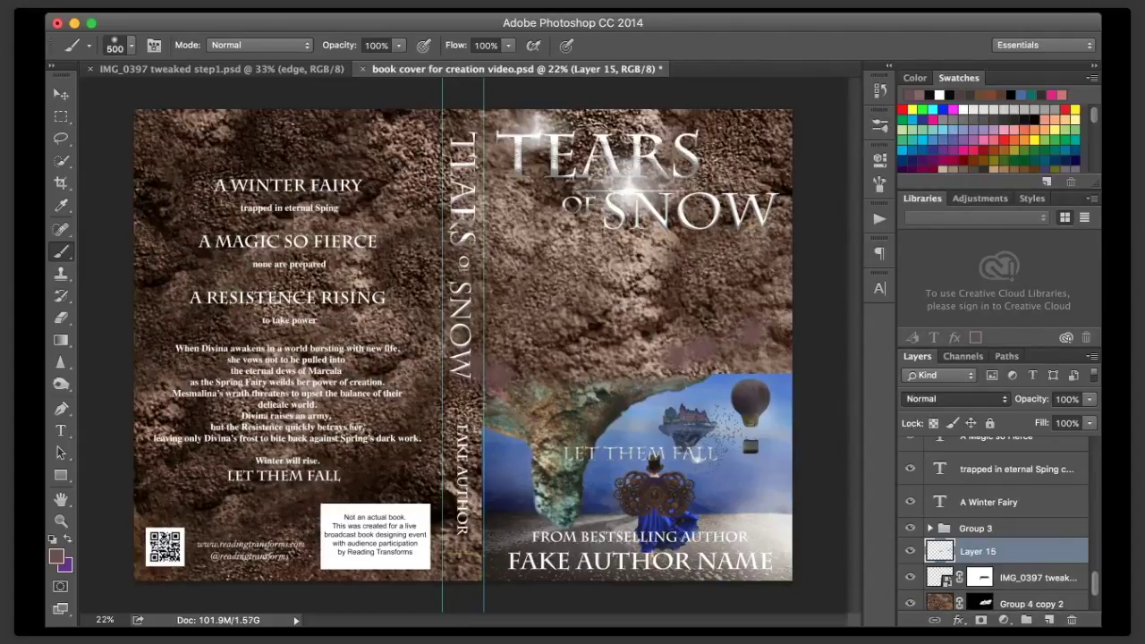
pyautogui.click(932, 605)
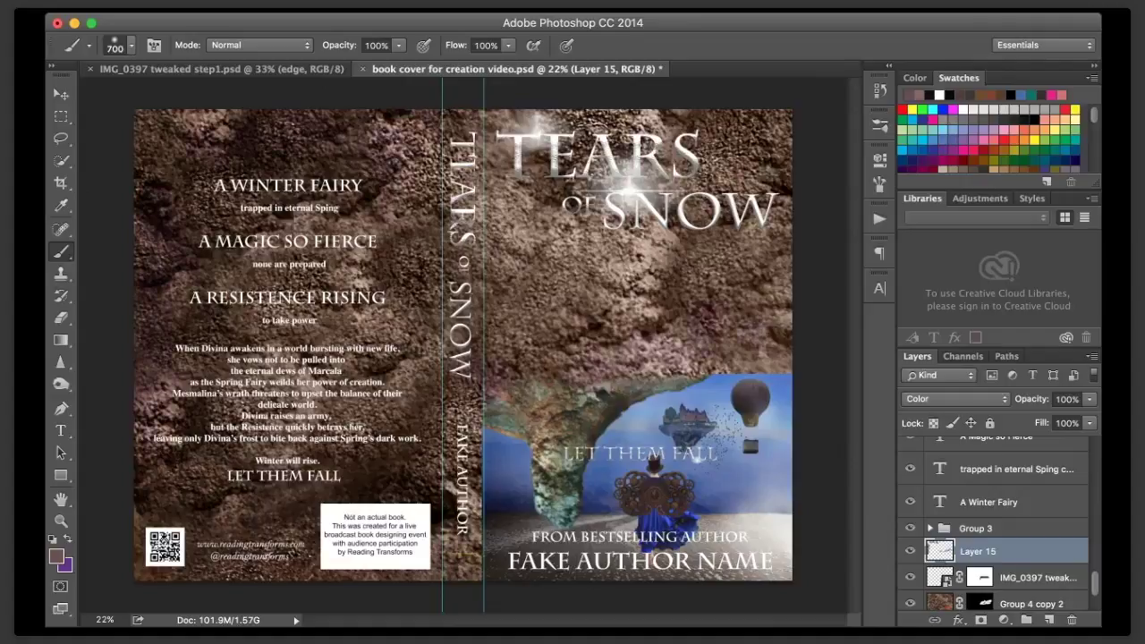
# - Sample a greyish green from the artwork's rock and add a new layer above Layer 15
pyautogui.press('j')
pyautogui.press('i')
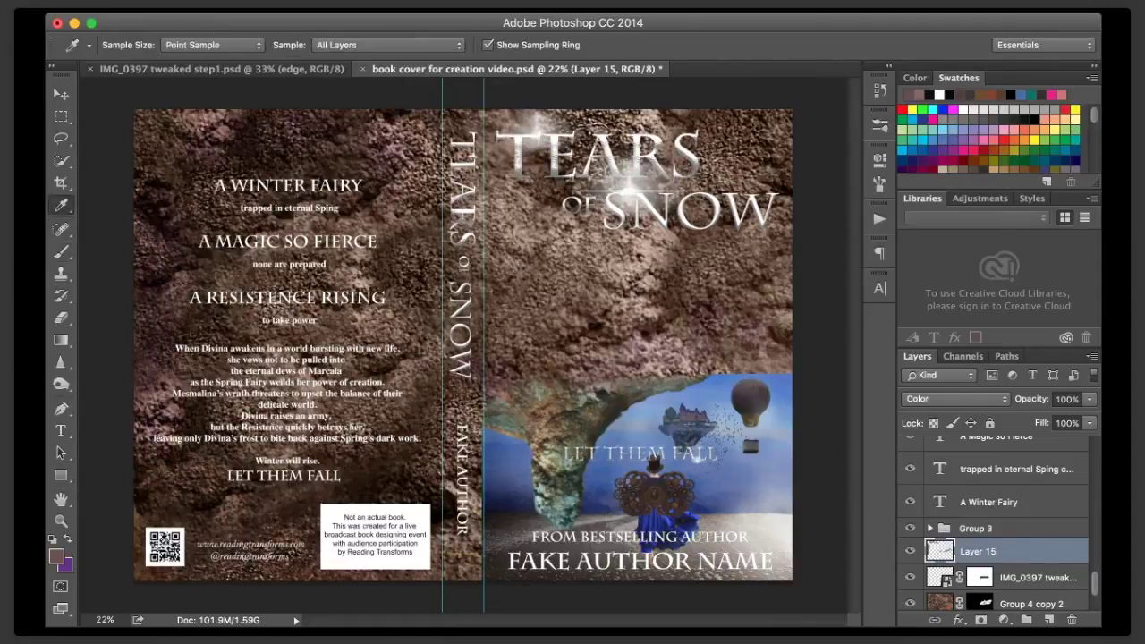
pyautogui.click(505, 420)
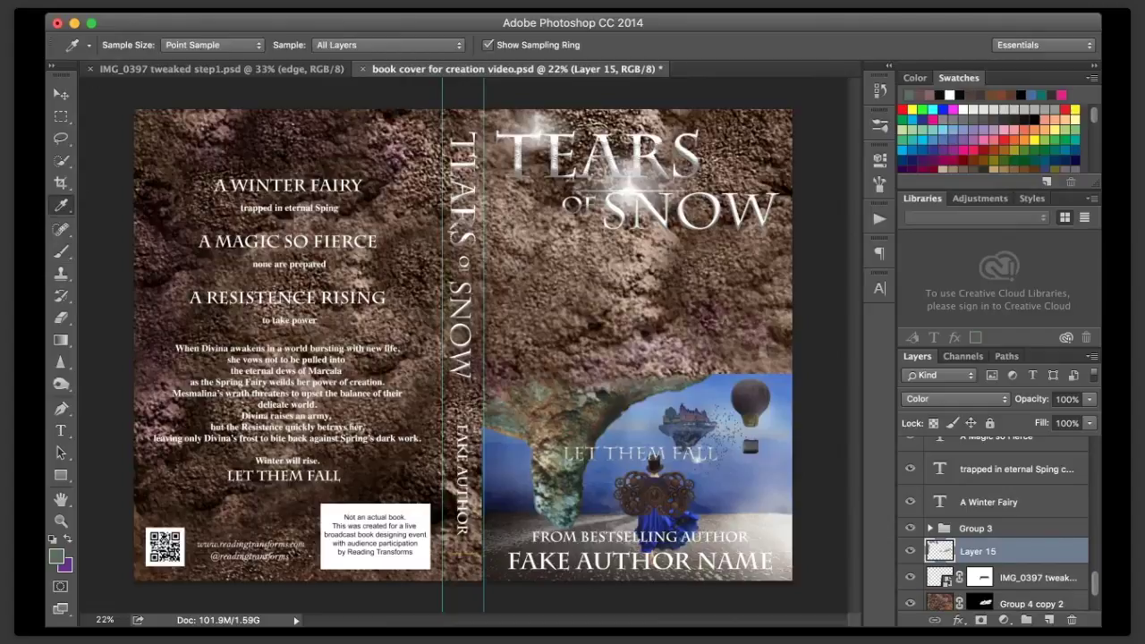
pyautogui.press('b')
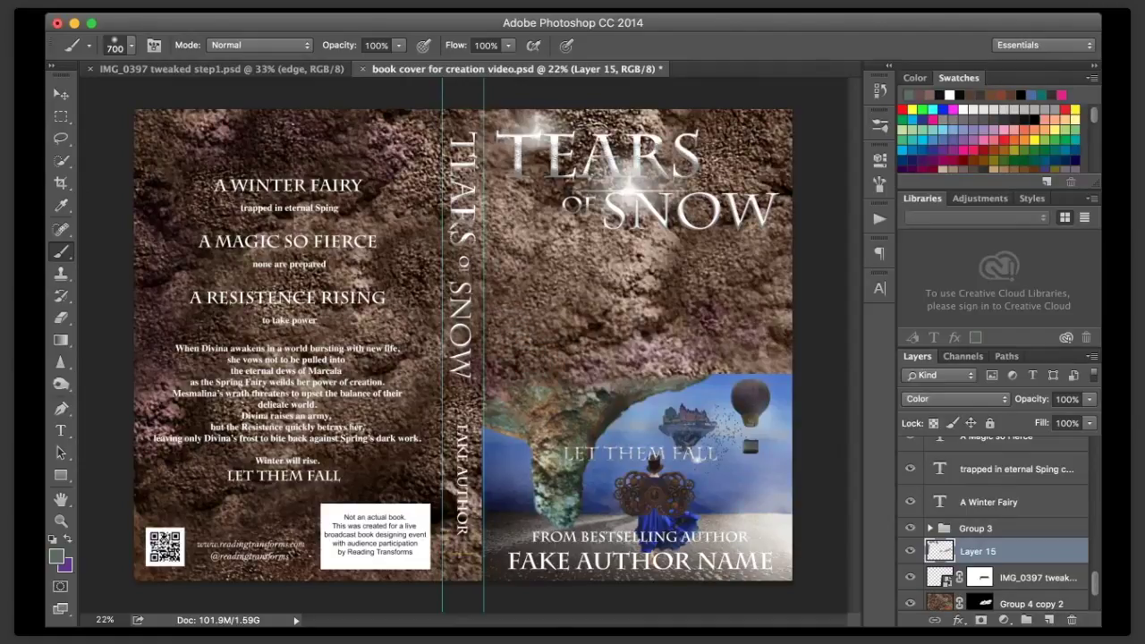
pyautogui.press('super+alt+shift+n')
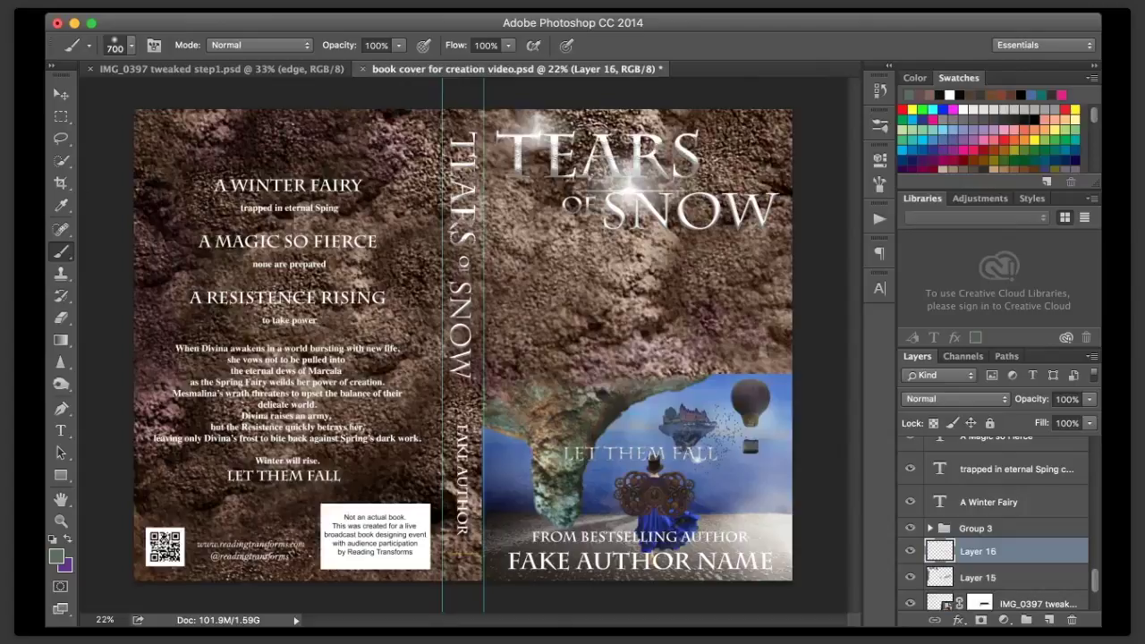
# - Dab the greyish green over the front cover, spine and back cover with a 700 px brush and lower the layer's opacity to 39%
pyautogui.moveTo(531, 375); pyautogui.dragTo(500, 359)
pyautogui.click(723, 345)
pyautogui.click(779, 340)
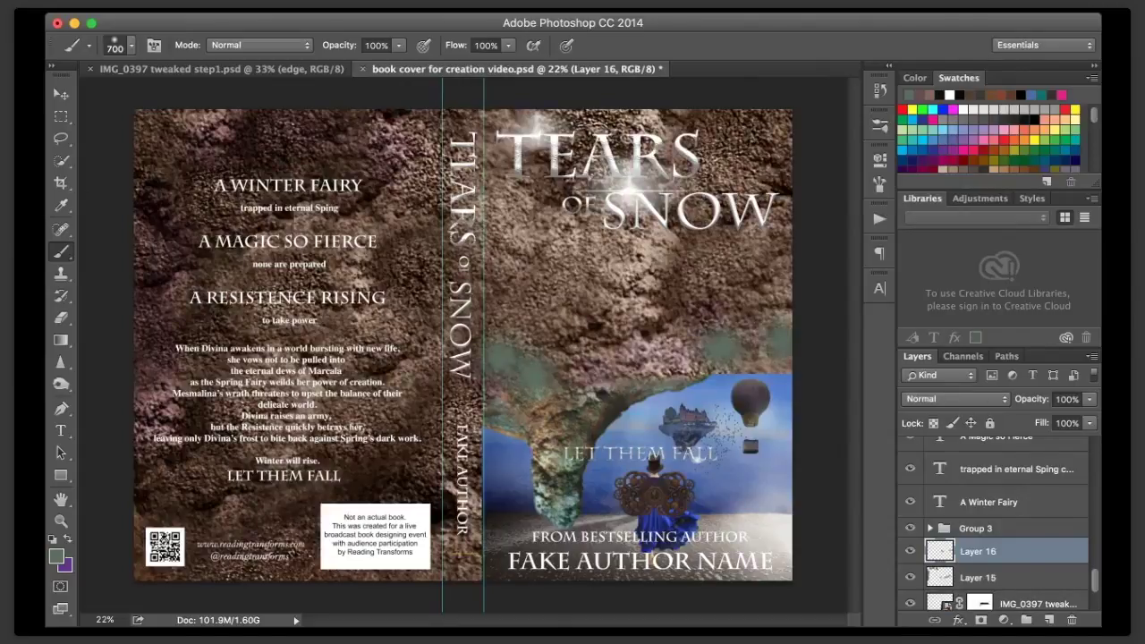
pyautogui.click(646, 293)
pyautogui.click(551, 298)
pyautogui.click(522, 227)
pyautogui.click(488, 194)
pyautogui.click(493, 139)
pyautogui.click(477, 116)
pyautogui.moveTo(401, 268)
pyautogui.mouseDown()
pyautogui.moveTo(406, 351)
pyautogui.moveTo(375, 479)
pyautogui.moveTo(161, 491)
pyautogui.mouseUp()
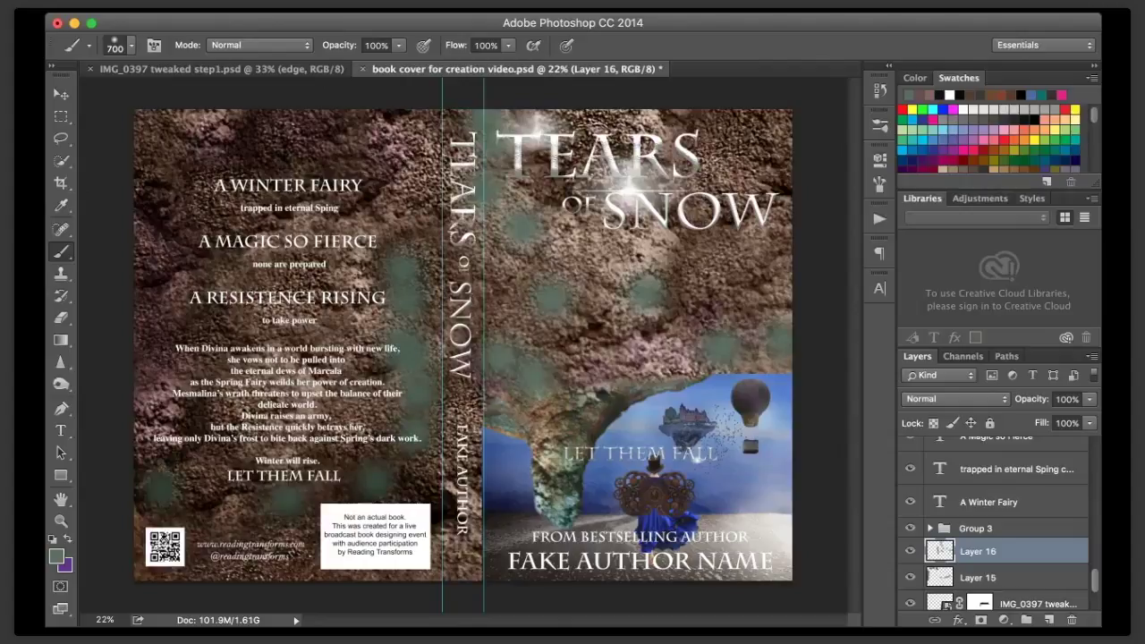
pyautogui.click(1090, 399)
pyautogui.moveTo(1089, 414); pyautogui.dragTo(1025, 414)
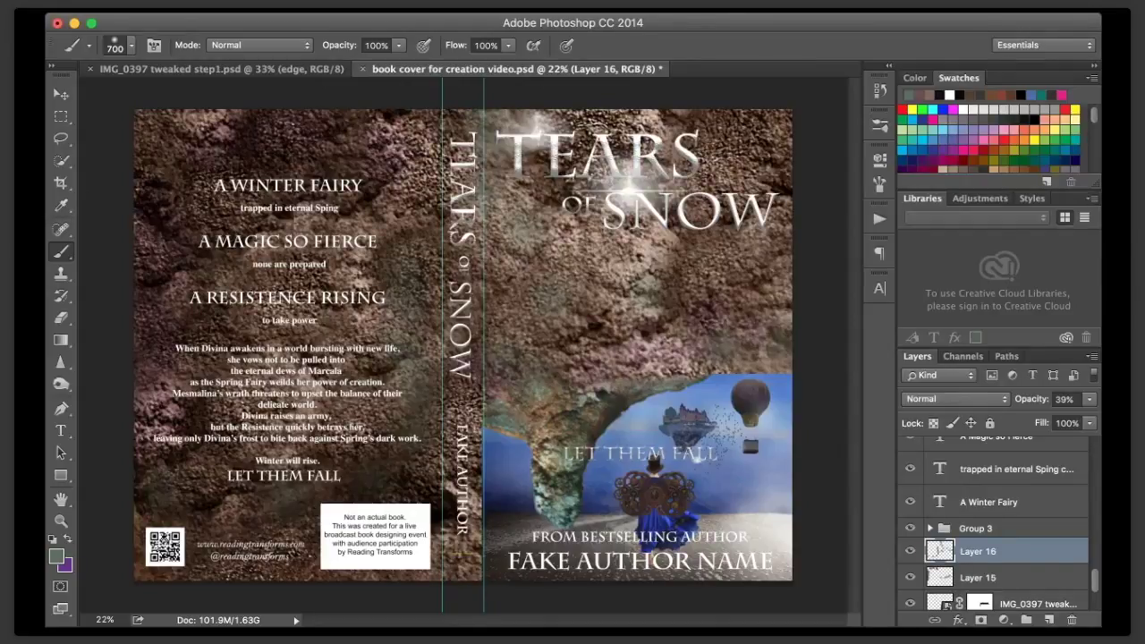
# - With a 25 px Clone Stamp on the IMG_0397 tweaked step1 layer, clone sky along a rising line from the rock arch to the cover's outer edge
pyautogui.press('v')
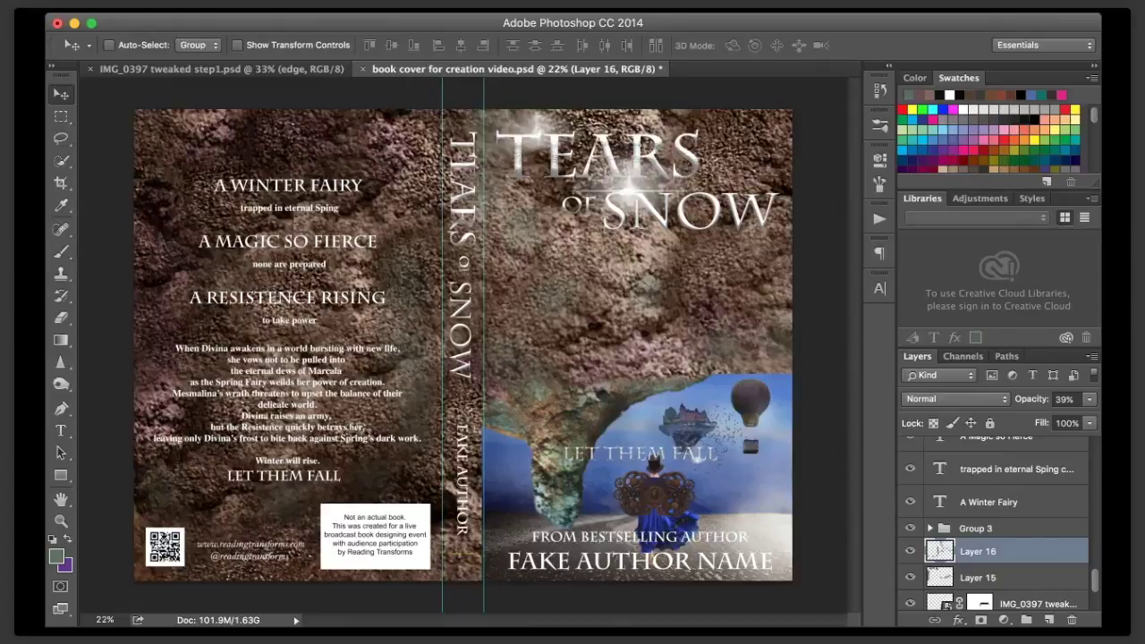
pyautogui.click(105, 620)
pyautogui.write('60')
pyautogui.press('Return')
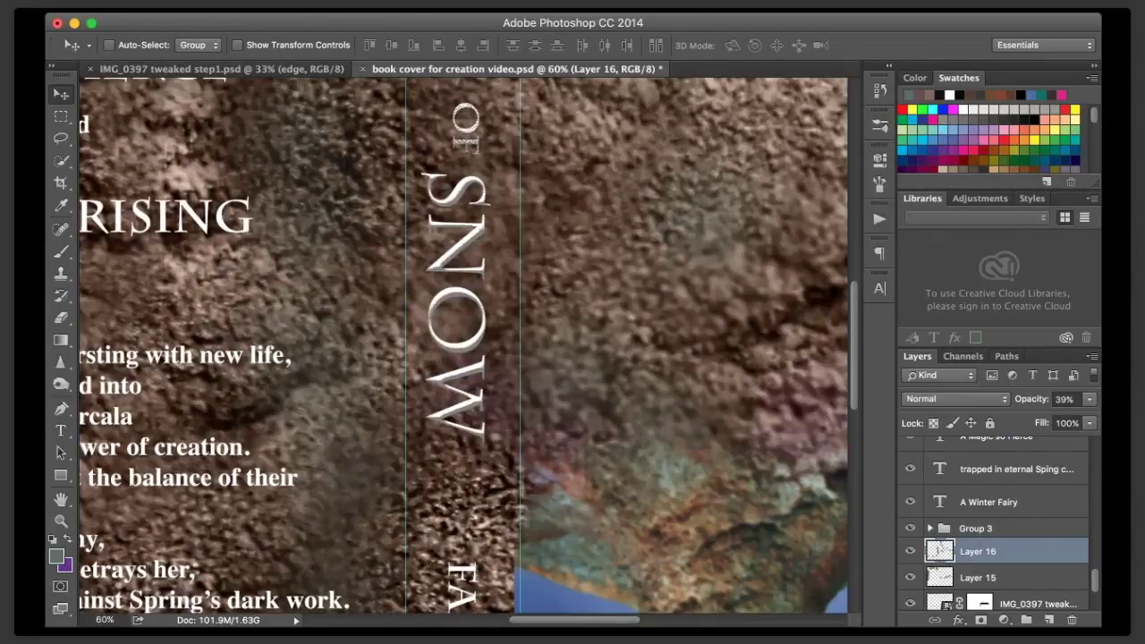
pyautogui.hscroll(10, 463, 345)
pyautogui.hscroll(-3, 463, 345)
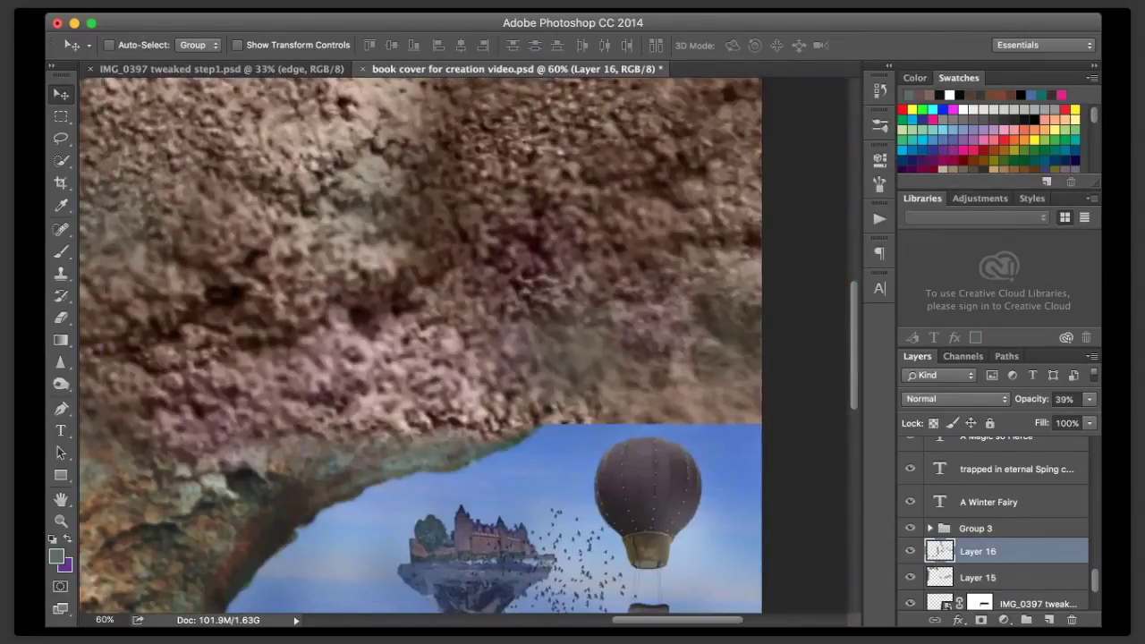
pyautogui.scroll(-6, 420, 344)
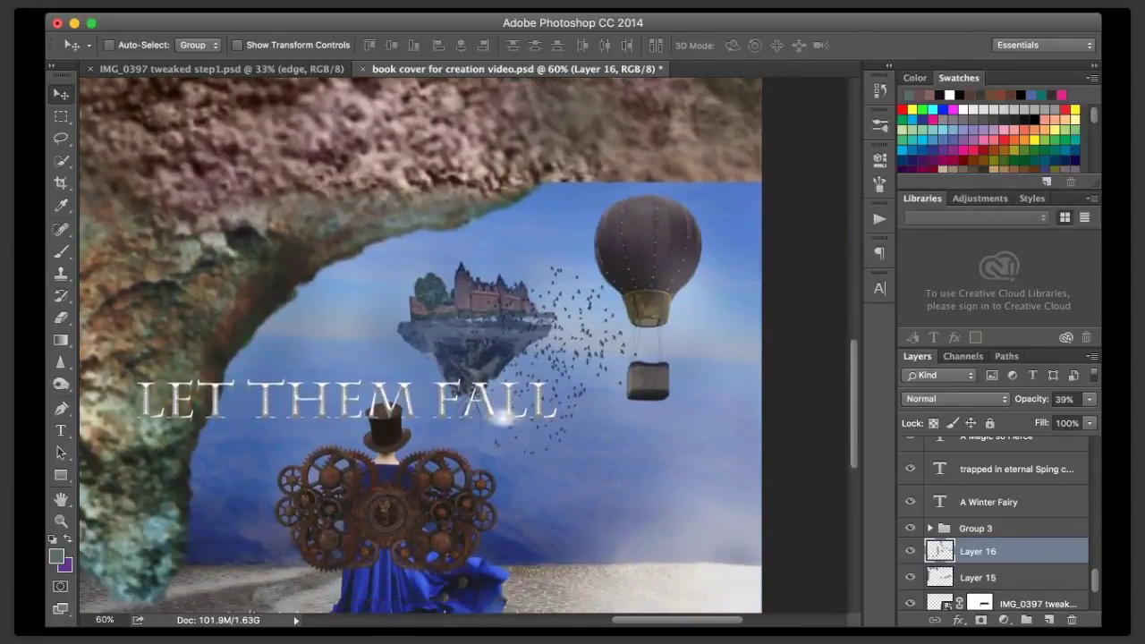
pyautogui.click(1036, 604)
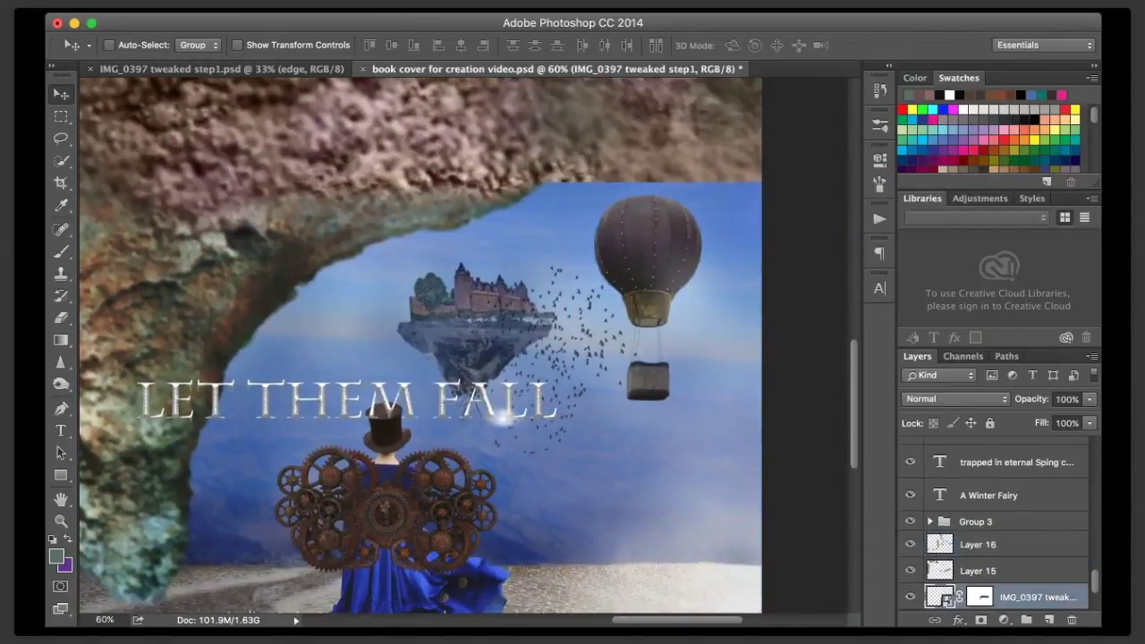
pyautogui.press('s')
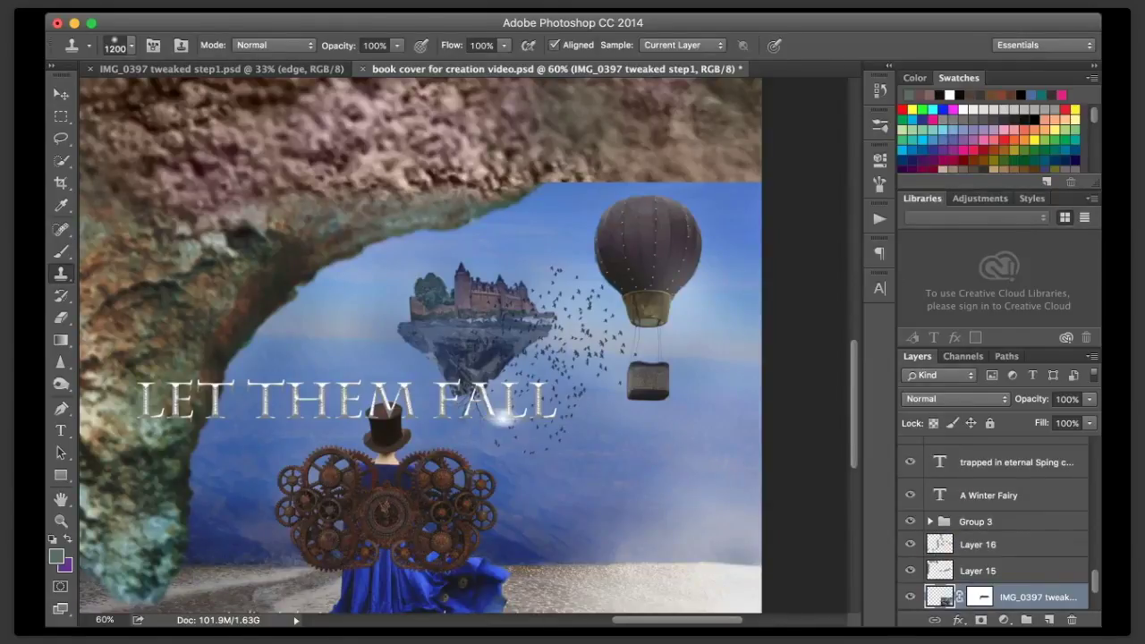
pyautogui.press('[')
pyautogui.press('[')
pyautogui.press('[')
pyautogui.press('[')
pyautogui.press('[')
pyautogui.press('[')
pyautogui.press('[')
pyautogui.press('[')
pyautogui.press('[')
pyautogui.press('[')
pyautogui.press('[')
pyautogui.press('[')
pyautogui.press('[')
pyautogui.press('[')
pyautogui.press('[')
pyautogui.moveTo(553, 183); pyautogui.dragTo(566, 182)
pyautogui.click(582, 171)
pyautogui.moveTo(591, 166); pyautogui.dragTo(748, 139)
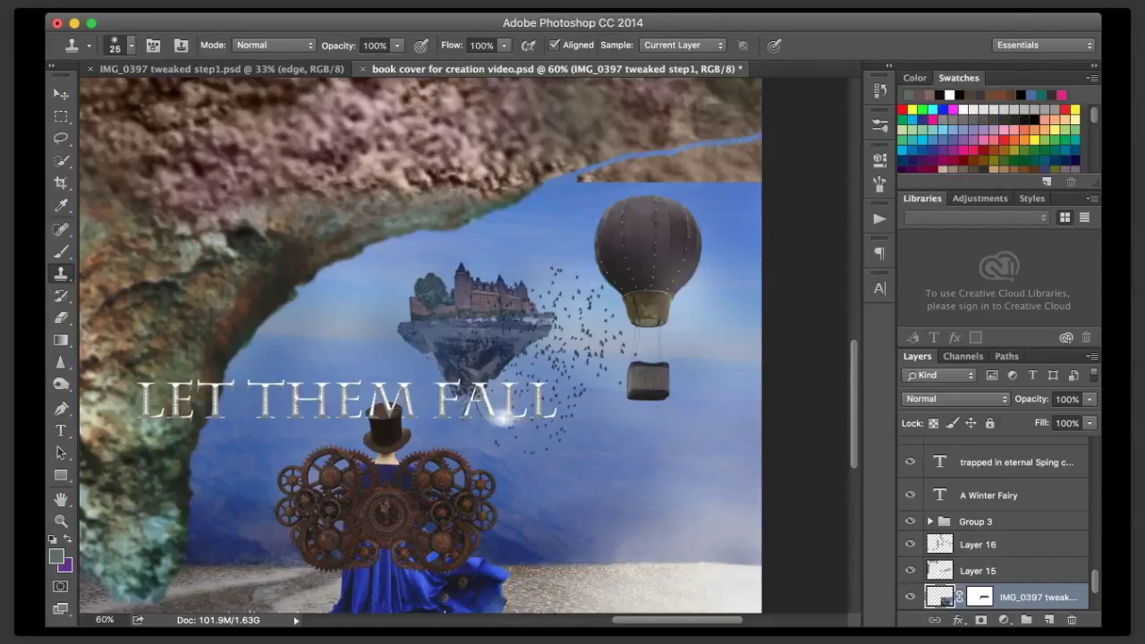
# - Replace the leftover rock strip below the new sky line with cloned sky, enlarging the Clone Stamp to 40 px
pyautogui.moveTo(575, 181); pyautogui.dragTo(598, 172)
pyautogui.moveTo(751, 179)
pyautogui.mouseDown()
pyautogui.moveTo(757, 146)
pyautogui.moveTo(745, 147)
pyautogui.mouseUp()
pyautogui.press(']')
pyautogui.press(']')
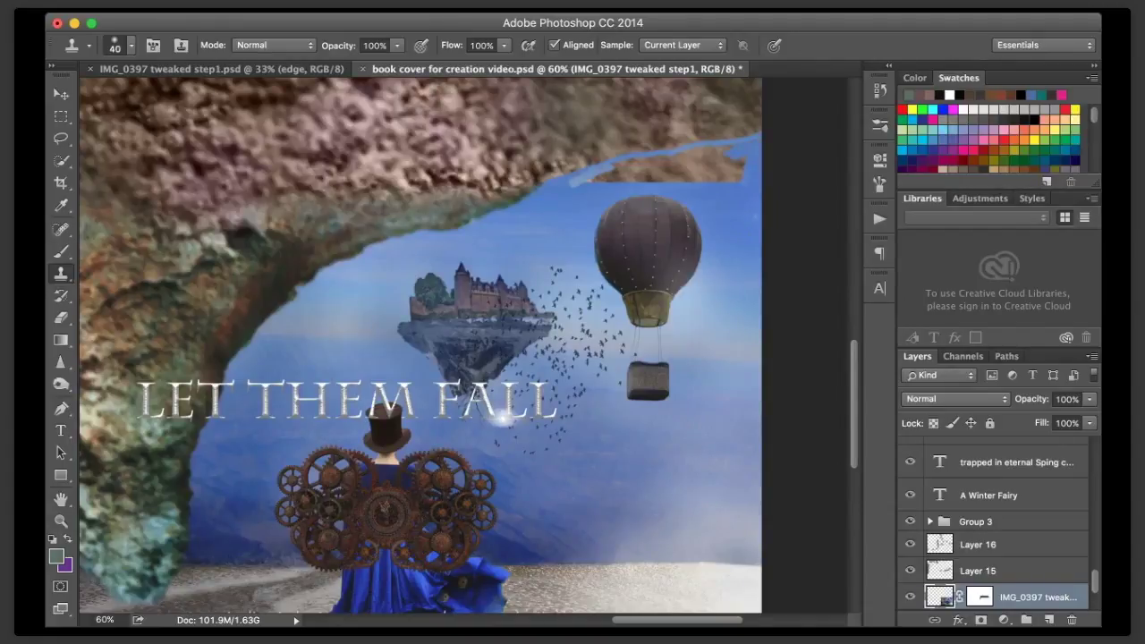
pyautogui.moveTo(737, 167); pyautogui.dragTo(718, 171)
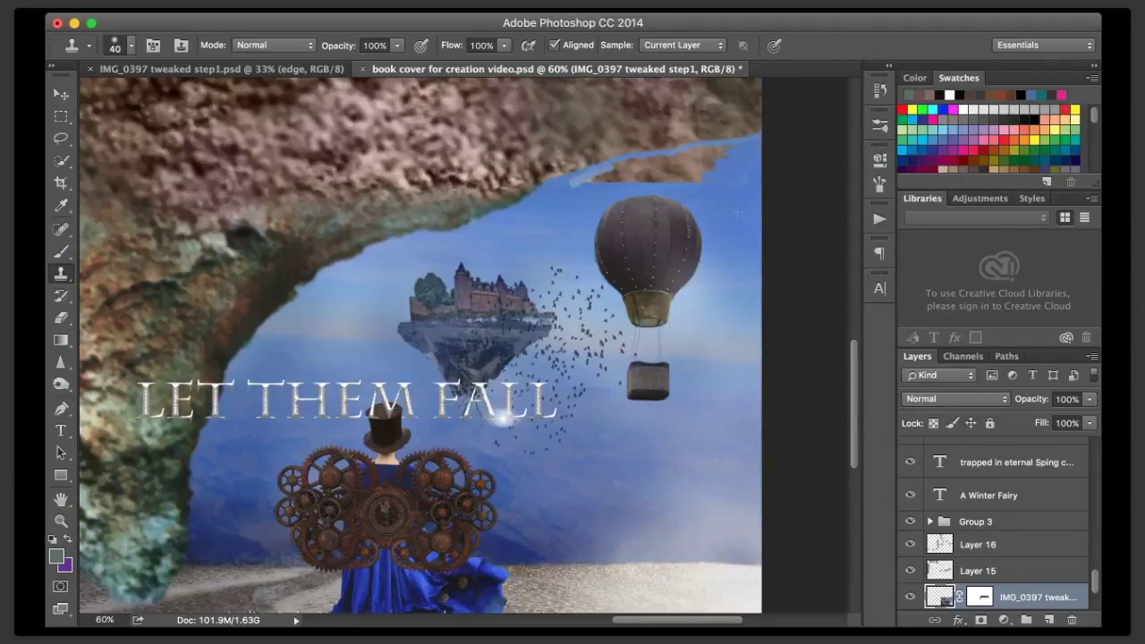
pyautogui.moveTo(701, 178)
pyautogui.mouseDown()
pyautogui.moveTo(692, 181)
pyautogui.moveTo(711, 167)
pyautogui.mouseUp()
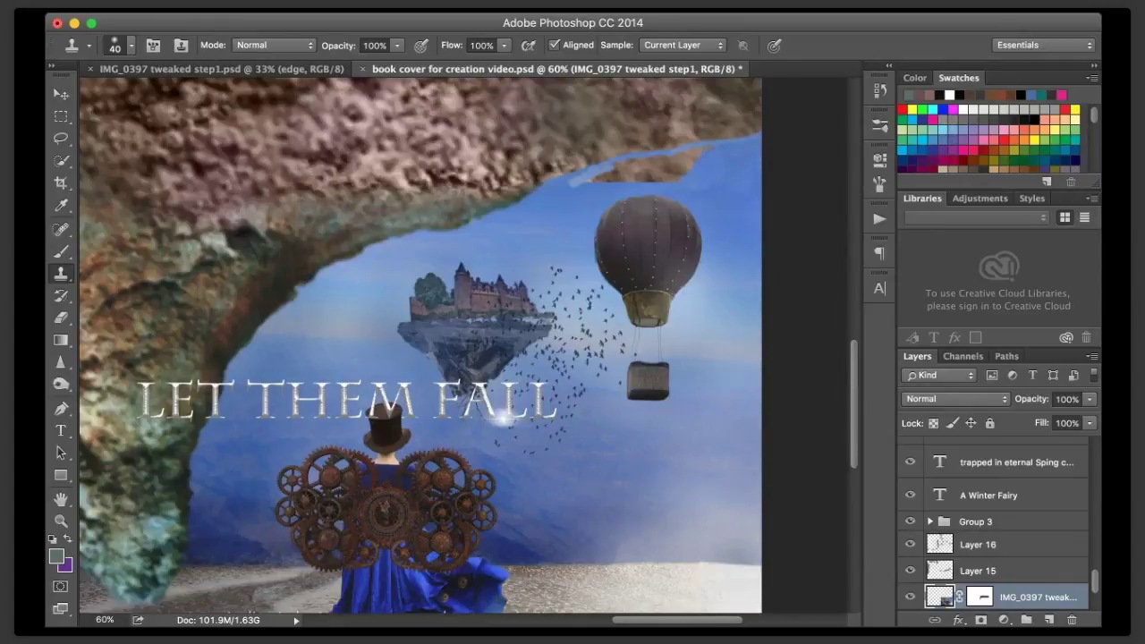
pyautogui.click(578, 181)
pyautogui.moveTo(616, 181)
pyautogui.mouseDown()
pyautogui.moveTo(646, 183)
pyautogui.moveTo(619, 176)
pyautogui.moveTo(637, 162)
pyautogui.moveTo(679, 176)
pyautogui.moveTo(666, 168)
pyautogui.mouseUp()
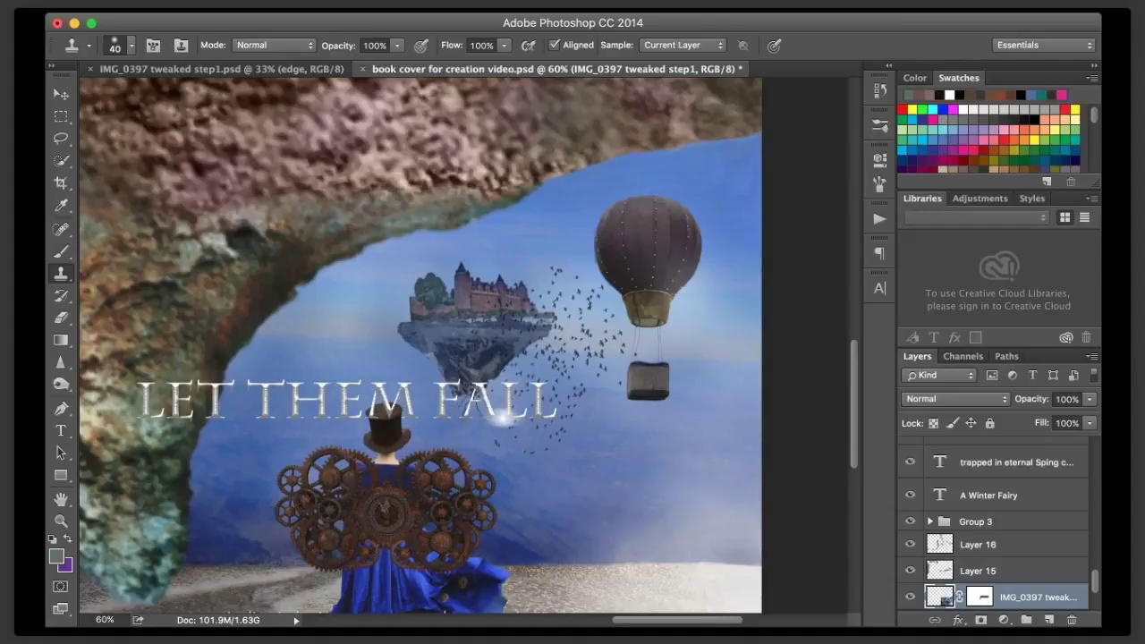
# - Select the IMG_0397 tweaked step1 layer's mask and reduce the black Brush to 8 px
pyautogui.press('[')
pyautogui.press('[')
pyautogui.press('[')
pyautogui.click(979, 596)
pyautogui.press('b')
pyautogui.press('[')
pyautogui.press('[')
pyautogui.press('[')
pyautogui.press('[')
pyautogui.press('[')
pyautogui.press('[')
pyautogui.press('[')
pyautogui.press('[')
pyautogui.press('[')
pyautogui.press('[')
pyautogui.press('[')
pyautogui.press('[')
pyautogui.press('[')
pyautogui.press('[')
pyautogui.press('[')
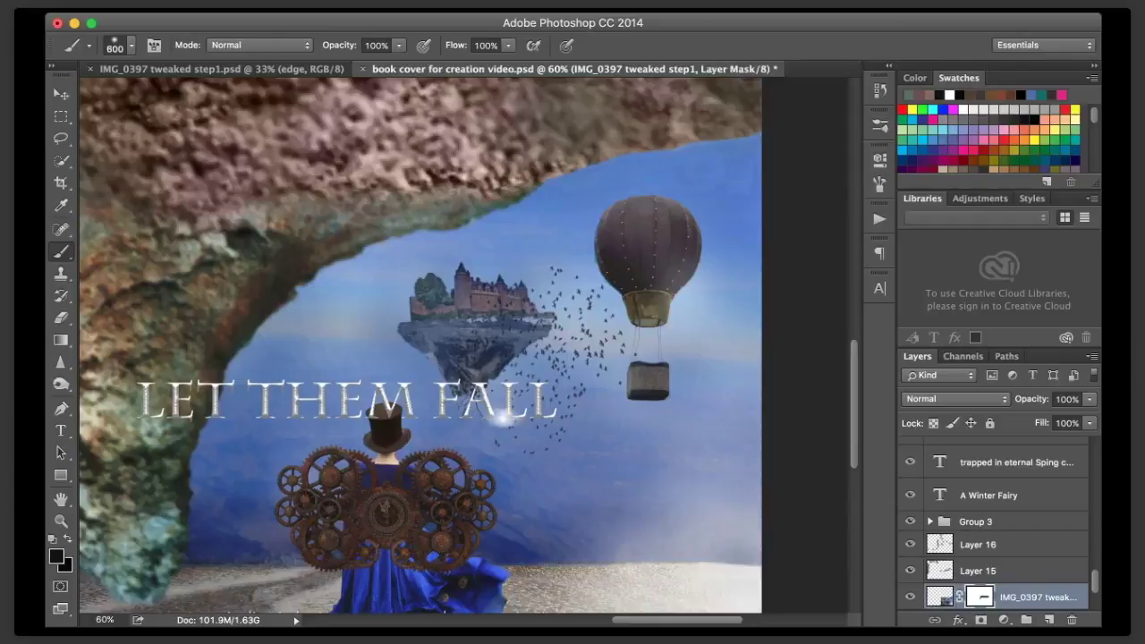
pyautogui.press('[')
pyautogui.press('[')
pyautogui.press('[')
pyautogui.press('[')
# - Display the whole cover at 22% and save the document
pyautogui.click(104, 620)
pyautogui.write('22')
pyautogui.press('Return')
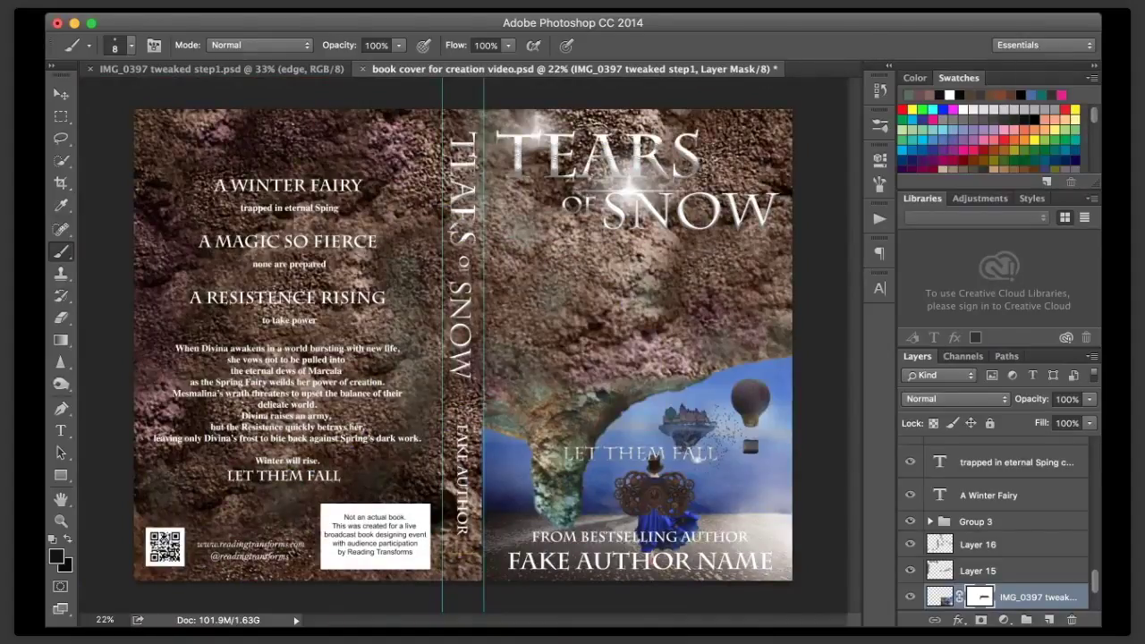
pyautogui.press('cmd+s')
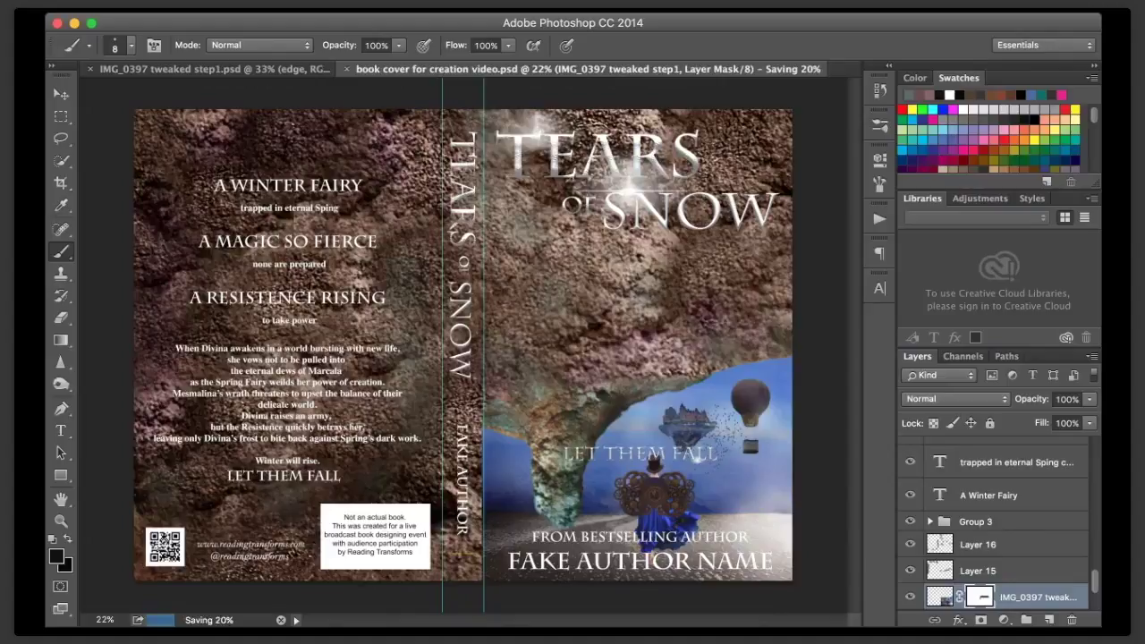
# - Delete the spine title's Tears, of and Snow text layers
pyautogui.click(61, 431)
pyautogui.click(456, 233)
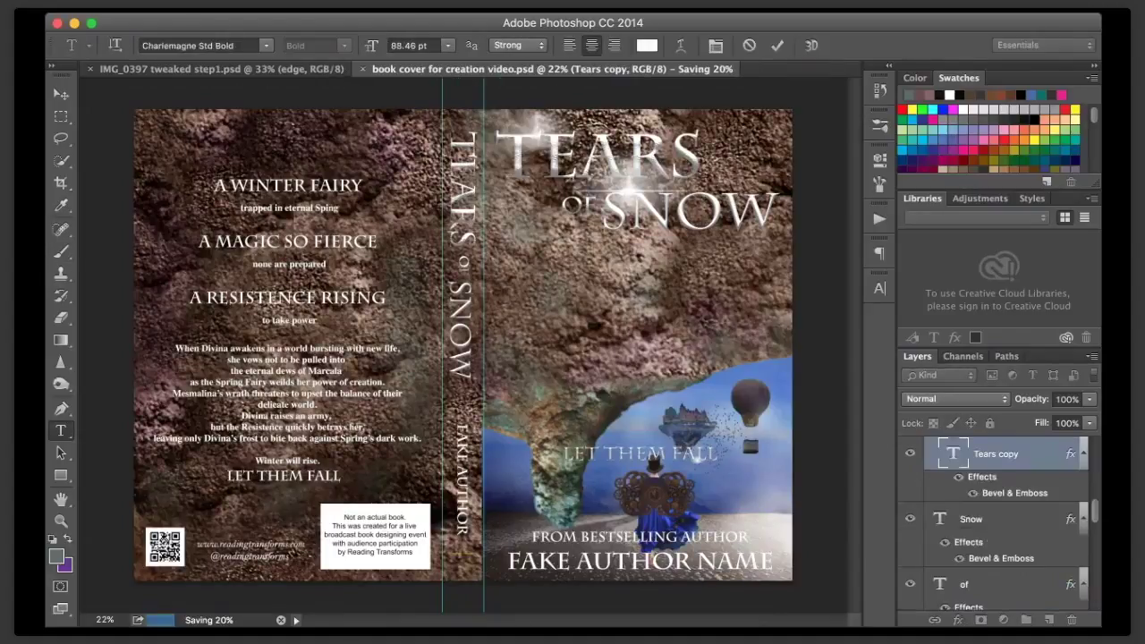
pyautogui.click(909, 454)
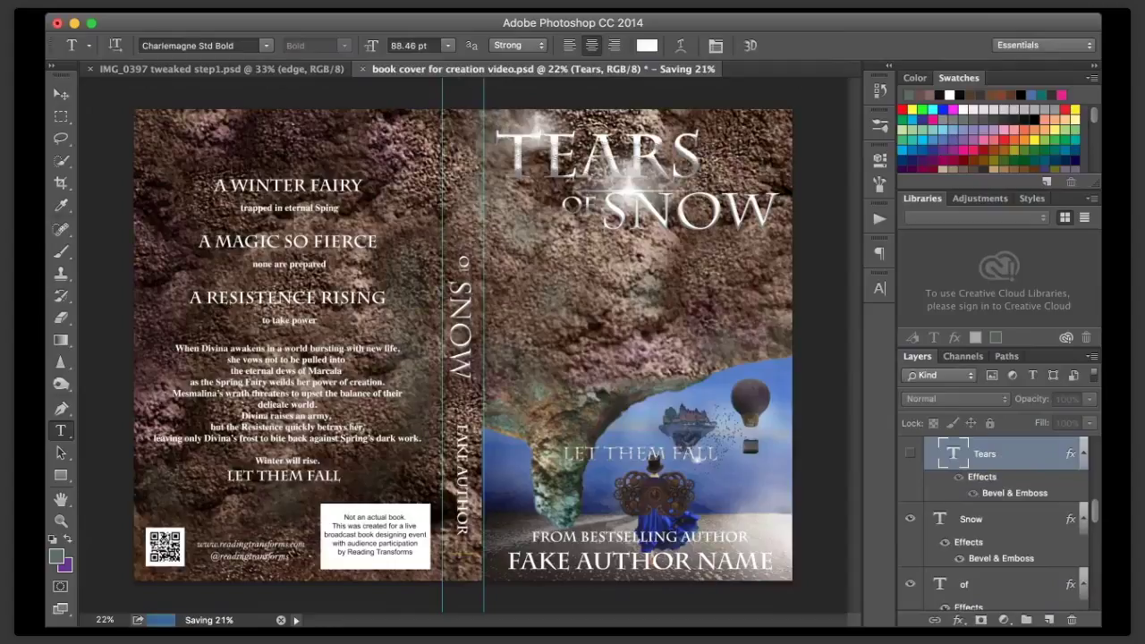
pyautogui.click(462, 267)
pyautogui.hotkey('ctrl', 'Return')
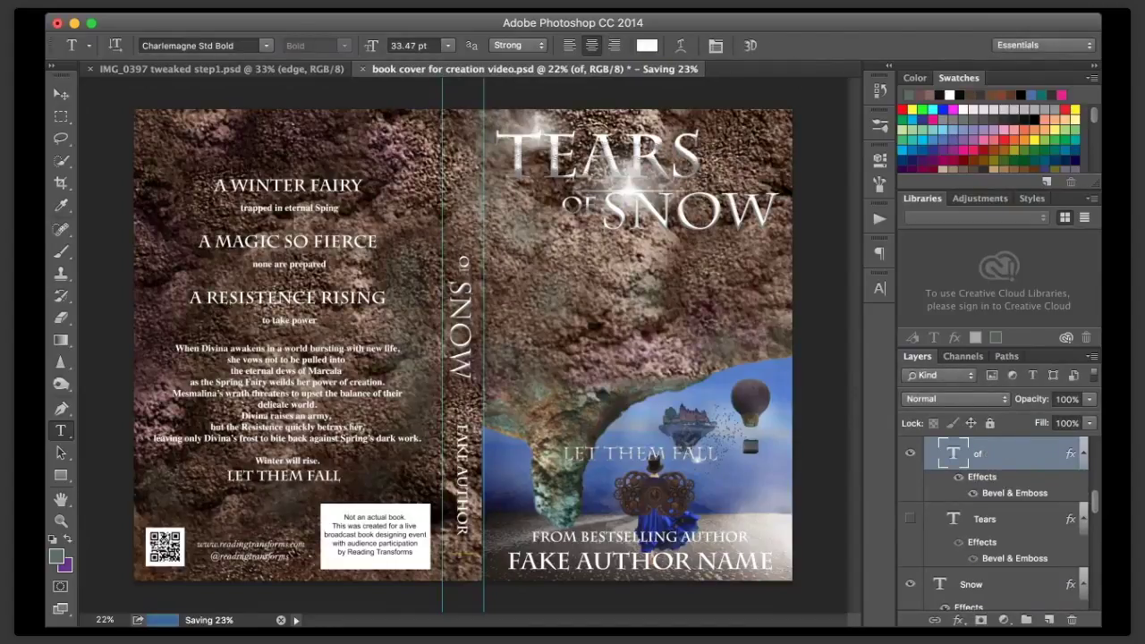
pyautogui.hotkey('ctrl', ',')
pyautogui.hotkey('alt', ']')
pyautogui.press('Return')
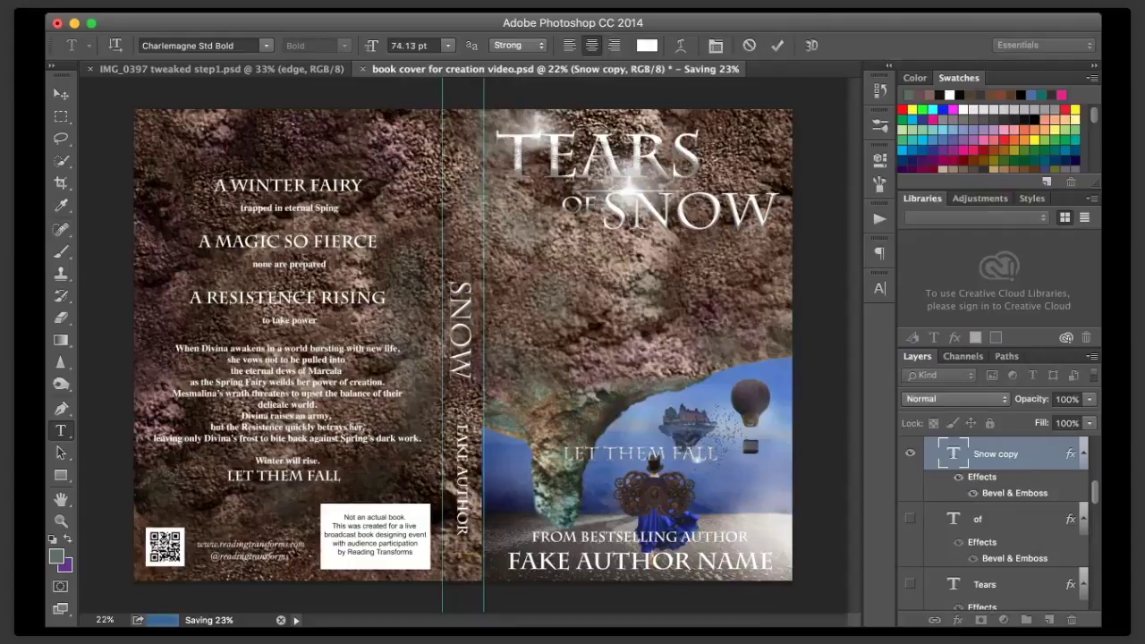
pyautogui.hotkey('ctrl', 'Return')
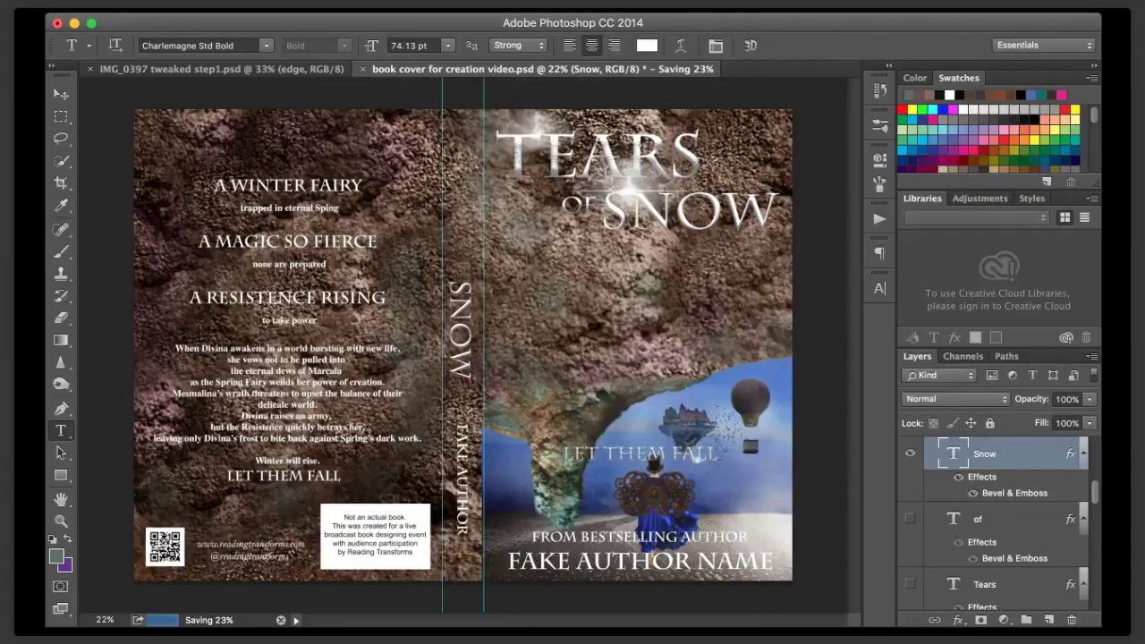
pyautogui.keyDown('shift'); pyautogui.click(985, 584); pyautogui.keyUp('shift')
pyautogui.moveTo(985, 584); pyautogui.dragTo(1072, 620)
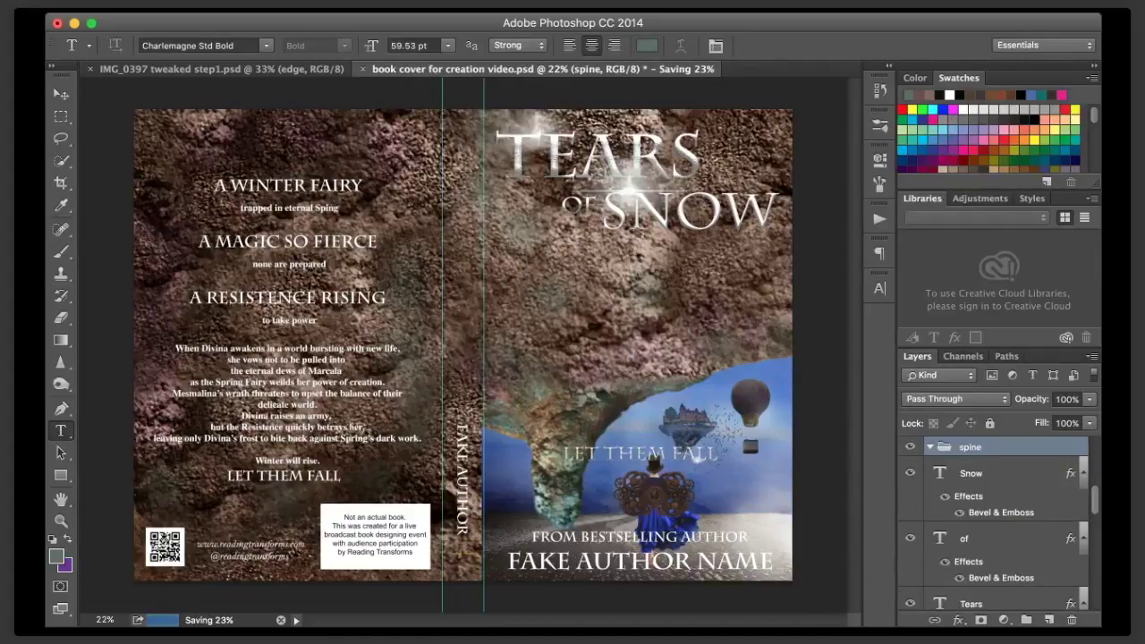
# - Hide the emptied spine layer group and delete it
pyautogui.scroll(3, 995, 526)
pyautogui.click(930, 518)
pyautogui.click(910, 518)
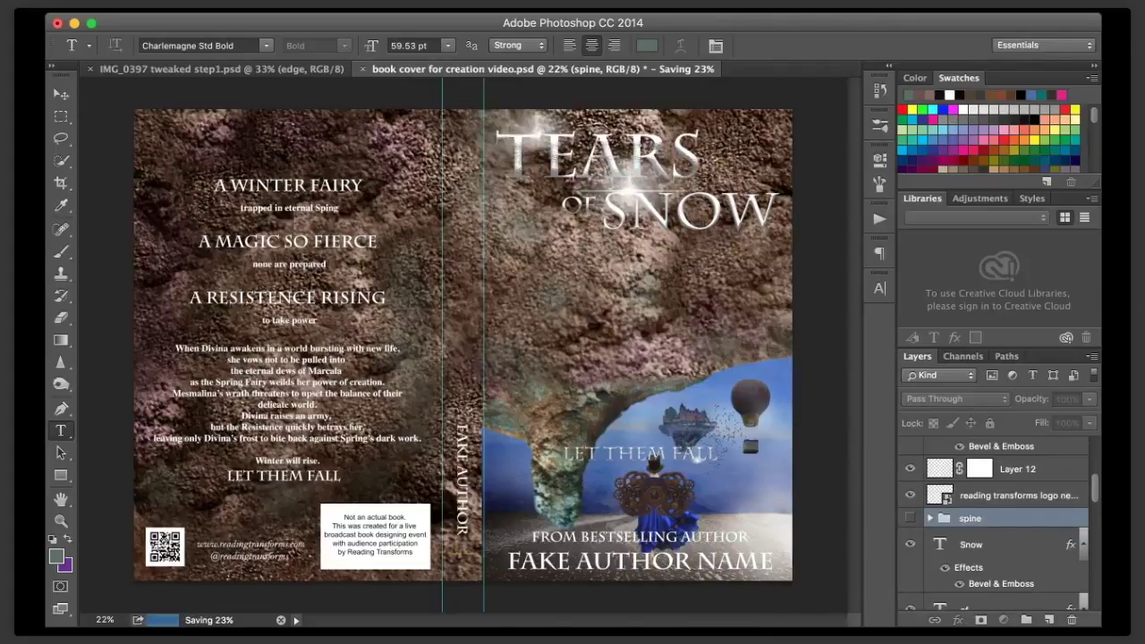
pyautogui.press('Delete')
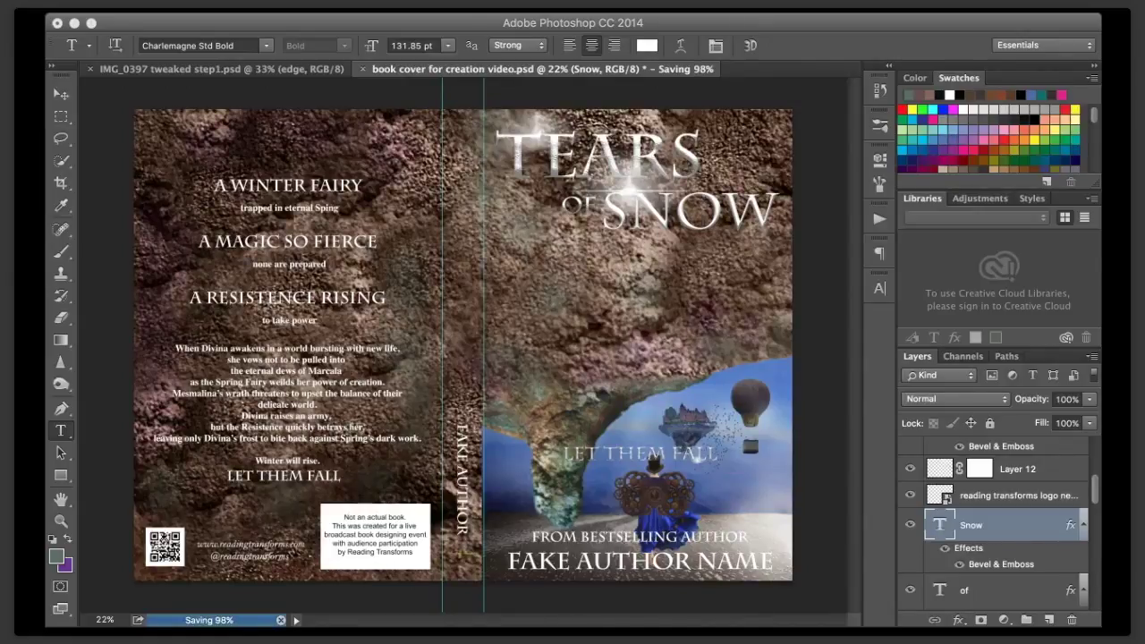
# - Hide Layer 12 and the Let Them Fall text layer on the front cover
pyautogui.press('super+Tab')
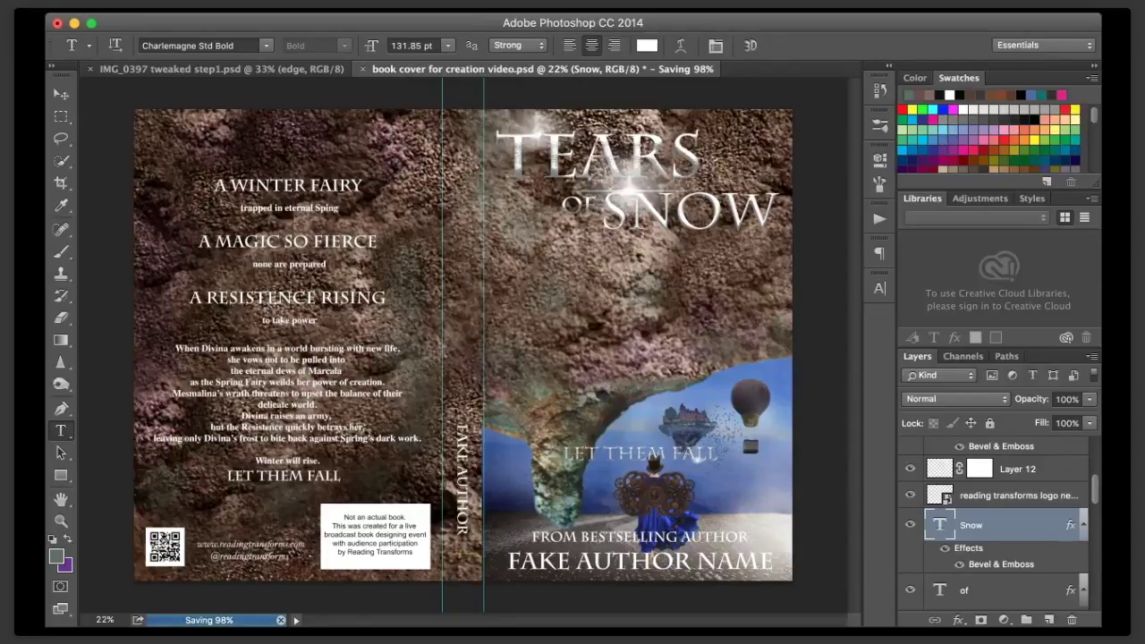
pyautogui.click(909, 468)
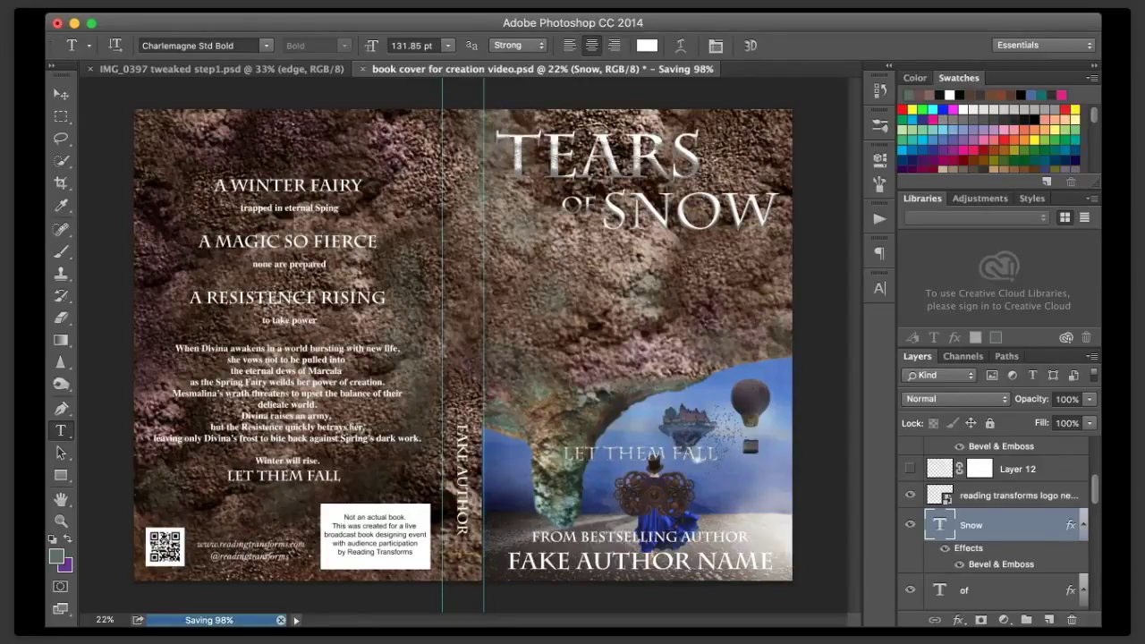
pyautogui.scroll(3, 993, 523)
pyautogui.scroll(-1, 993, 523)
pyautogui.click(910, 472)
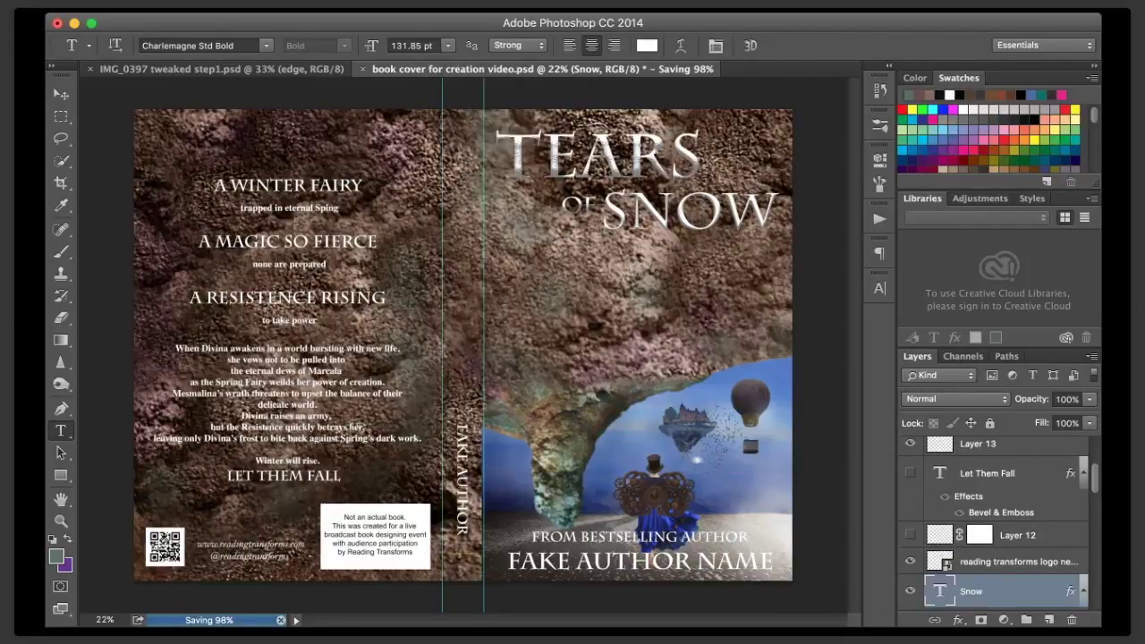
# - Hide the spine's Fake Author text and move the From Bestselling Author and Fake Author Name lines to the top of the front cover
pyautogui.scroll(5, 993, 523)
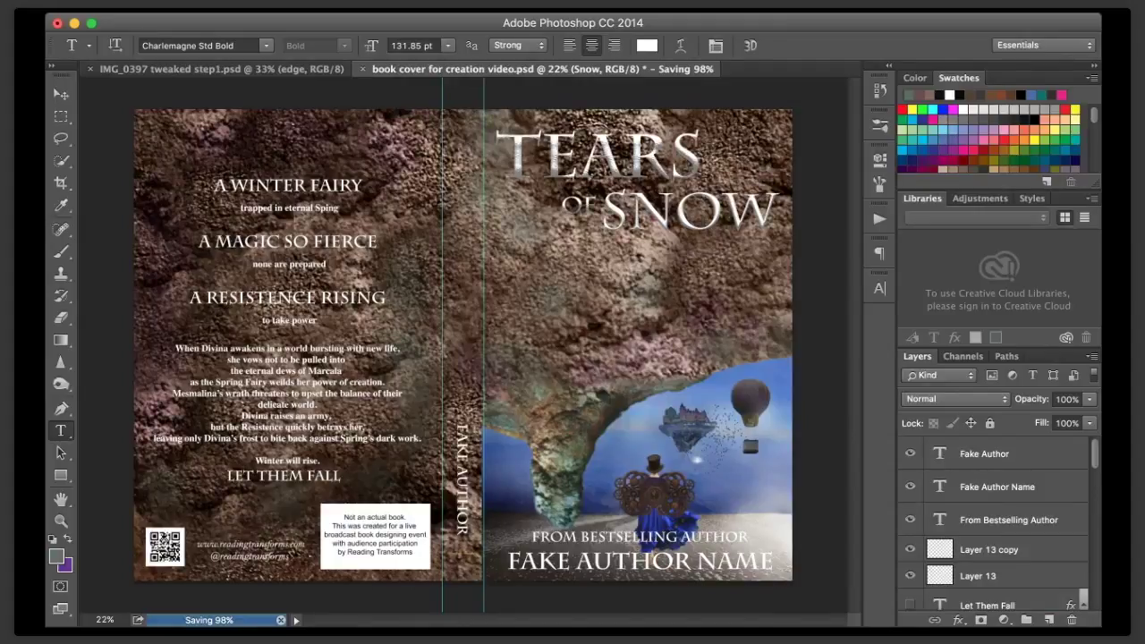
pyautogui.click(1008, 520)
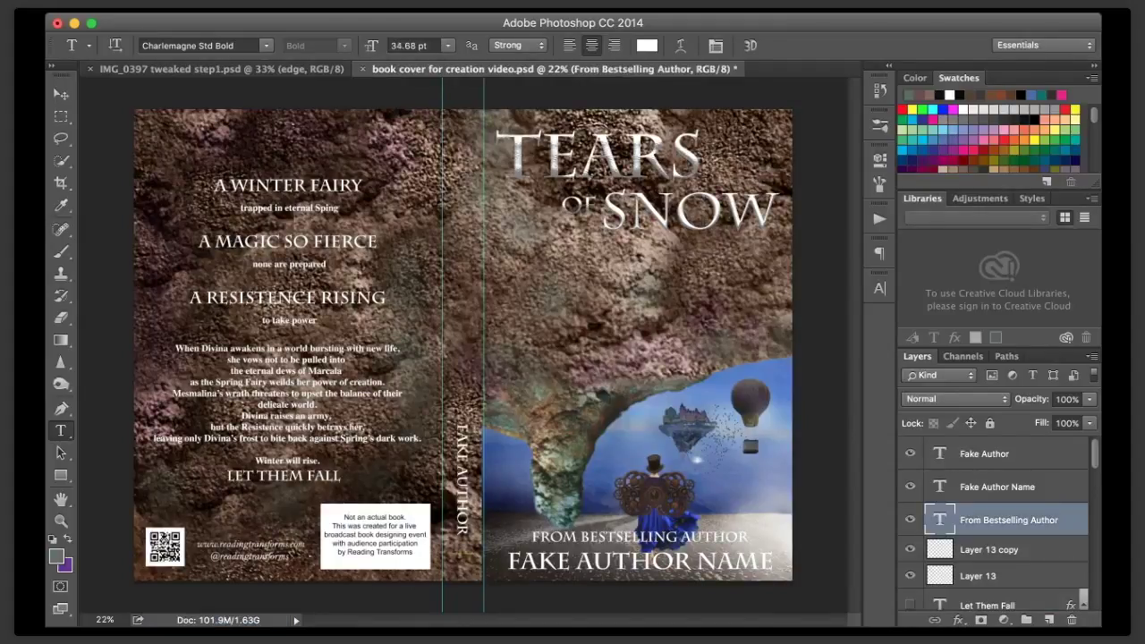
pyautogui.keyDown('shift'); pyautogui.click(985, 454); pyautogui.keyUp('shift')
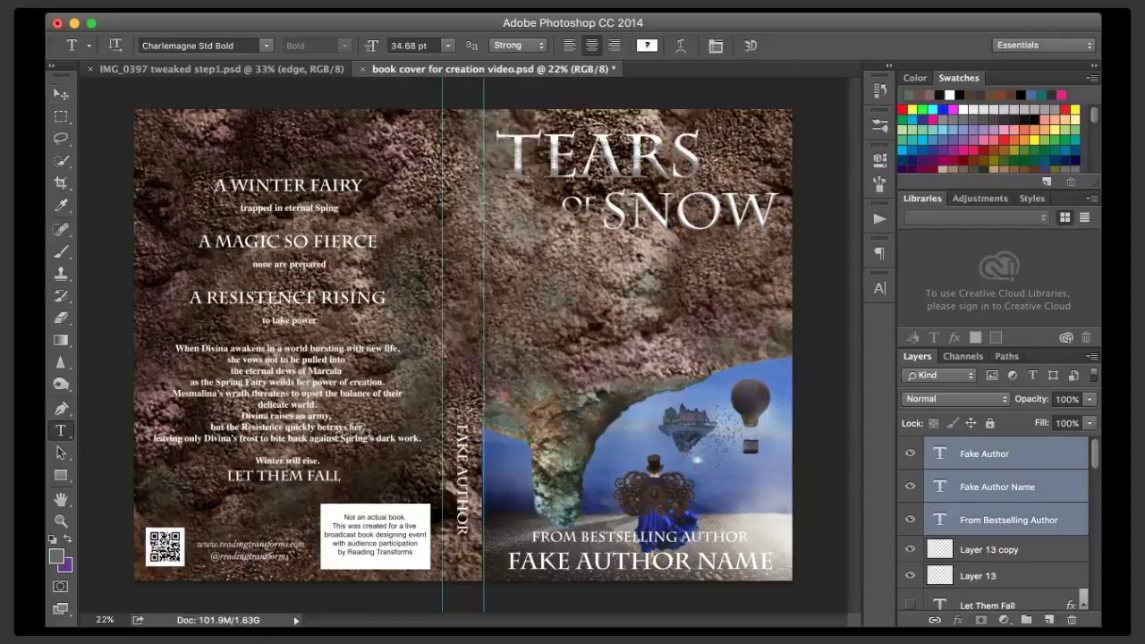
pyautogui.press('v')
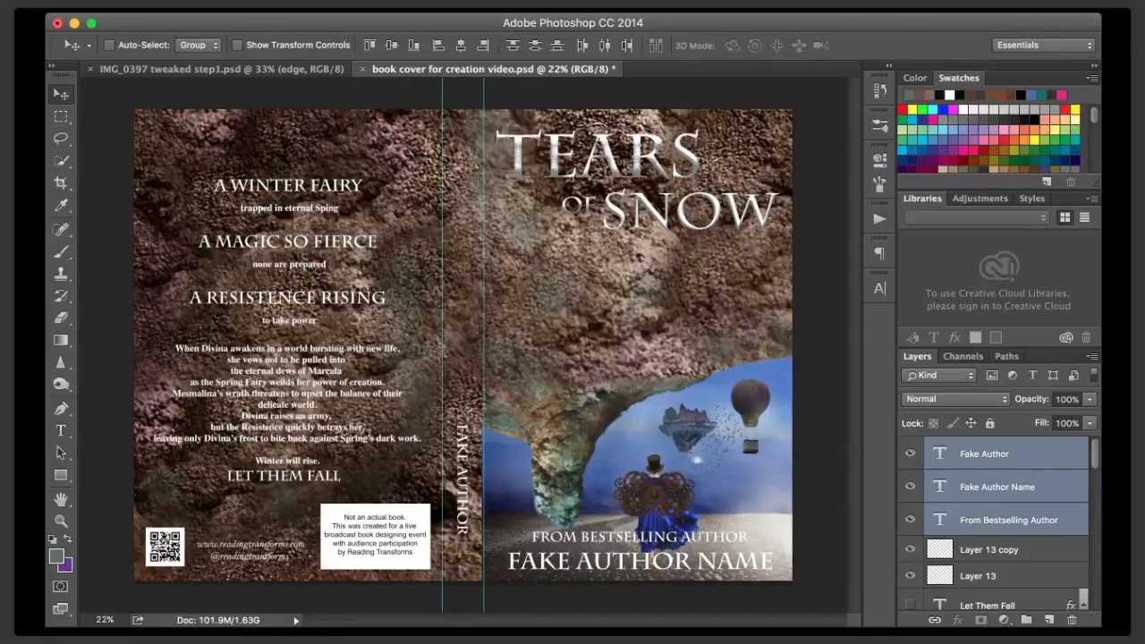
pyautogui.moveTo(639, 561); pyautogui.dragTo(631, 307)
pyautogui.click(911, 454)
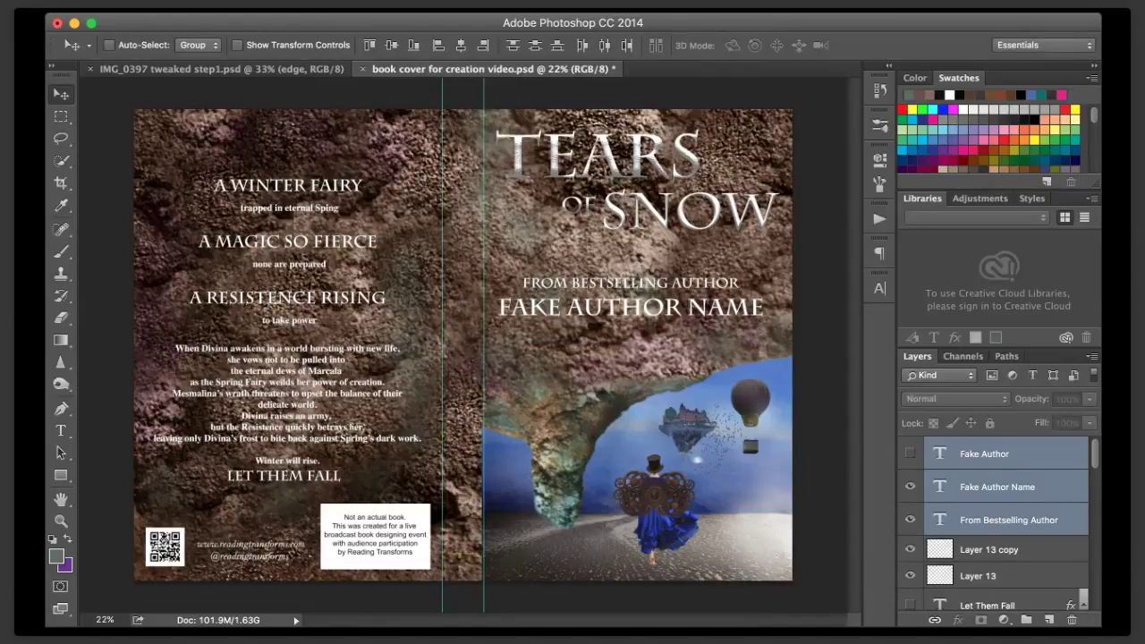
pyautogui.moveTo(631, 307); pyautogui.dragTo(638, 157)
# - Hide Layer 13 copy and Layer 13, and move the front cover's Tears of Snow title down to just above the sky
pyautogui.click(910, 550)
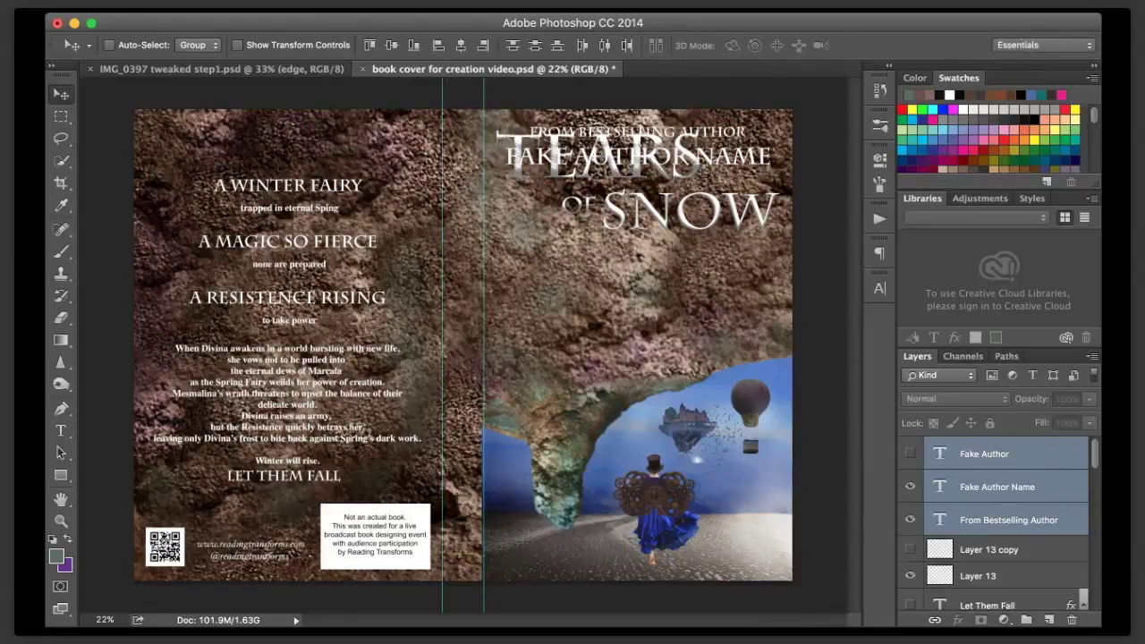
pyautogui.click(910, 575)
pyautogui.scroll(-3, 993, 523)
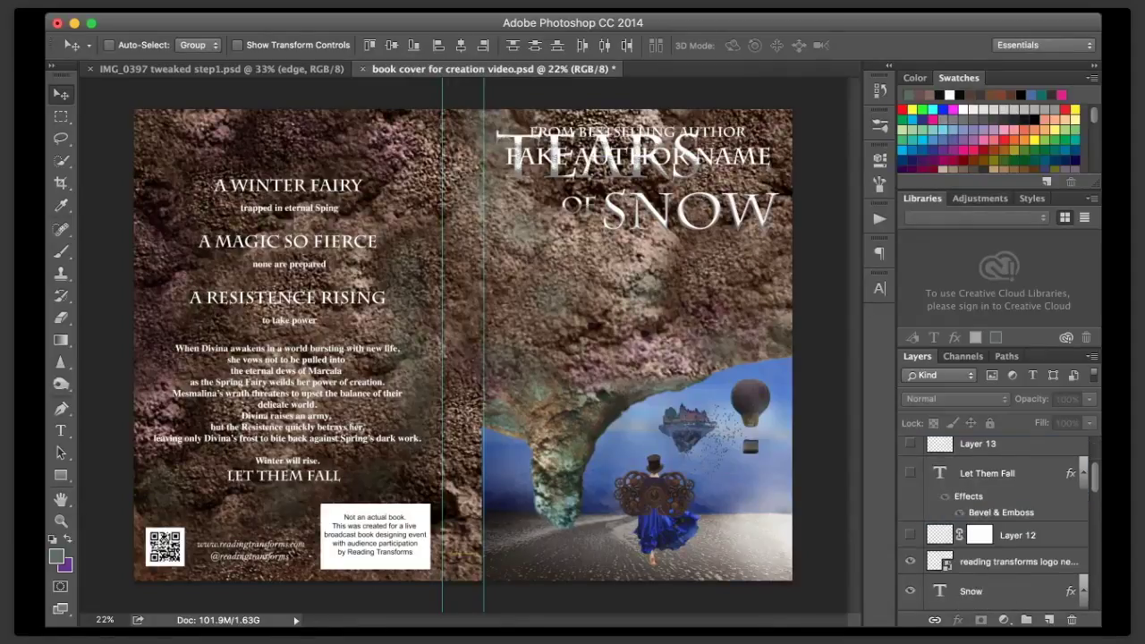
pyautogui.scroll(-2, 993, 556)
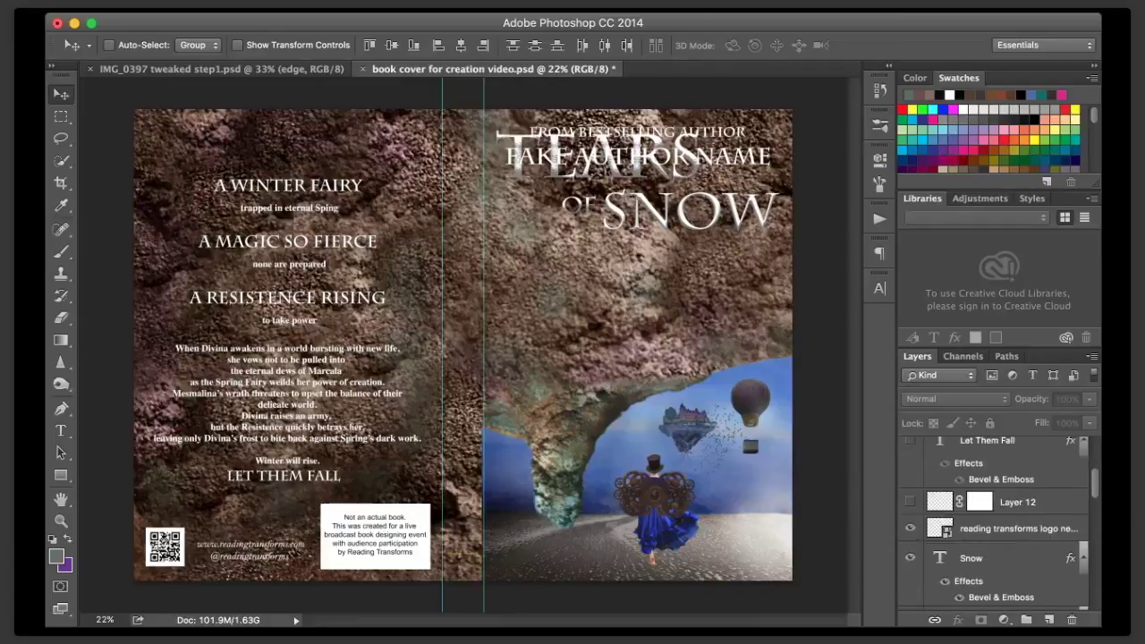
pyautogui.click(993, 557)
pyautogui.scroll(-3, 993, 557)
pyautogui.scroll(-2, 993, 524)
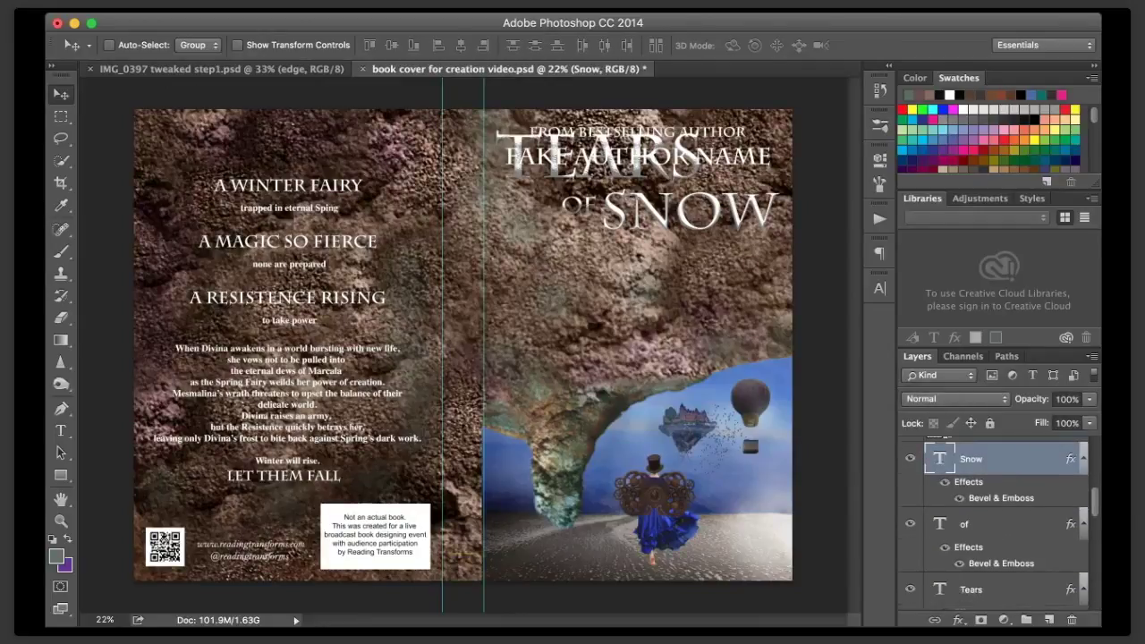
pyautogui.keyDown('shift'); pyautogui.click(984, 556); pyautogui.keyUp('shift')
pyautogui.moveTo(645, 207); pyautogui.dragTo(646, 312)
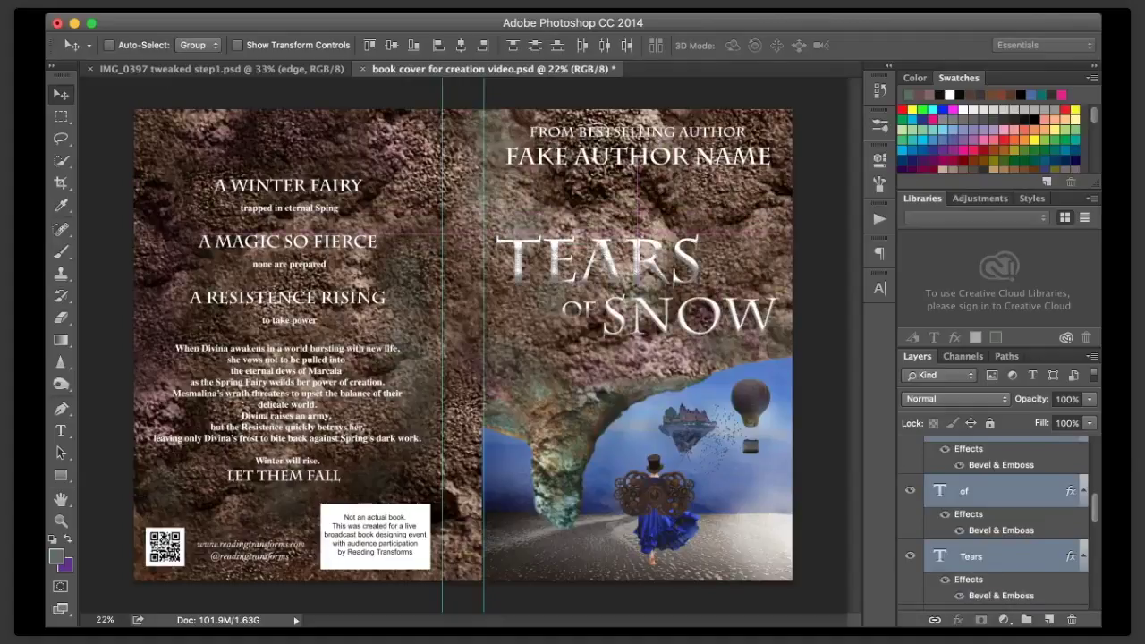
# - Group the front cover's Tears of Snow title layers and hide the group
pyautogui.scroll(1, 993, 523)
pyautogui.click(1026, 620)
pyautogui.click(910, 447)
# - Add the blue text Mistress of Time to the front cover and move it beneath the author name
pyautogui.press('t')
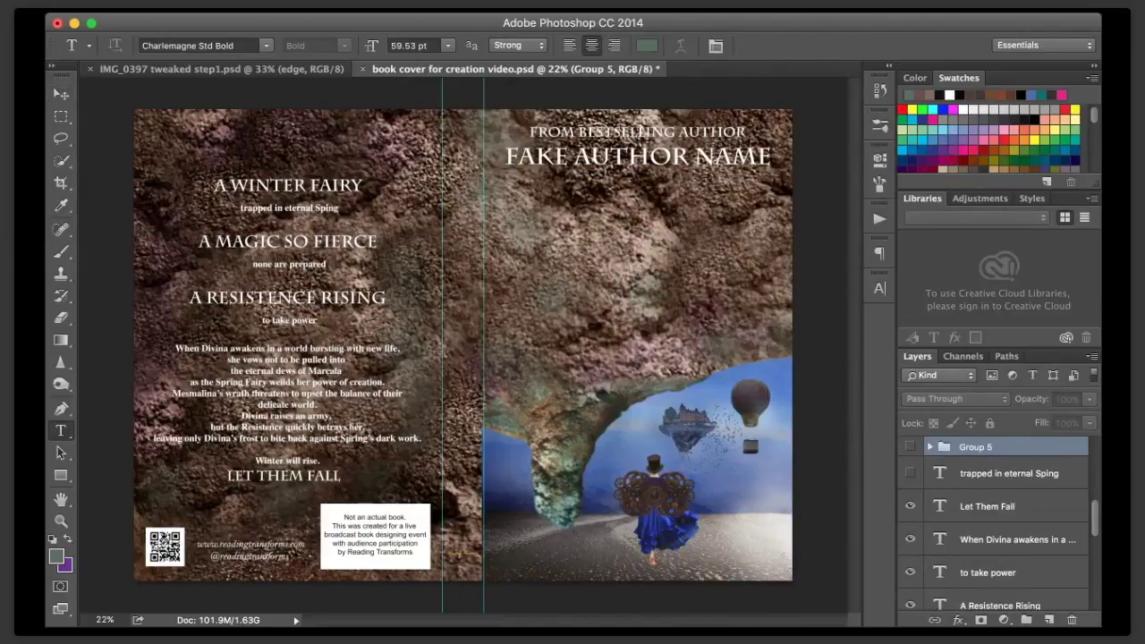
pyautogui.click(630, 257)
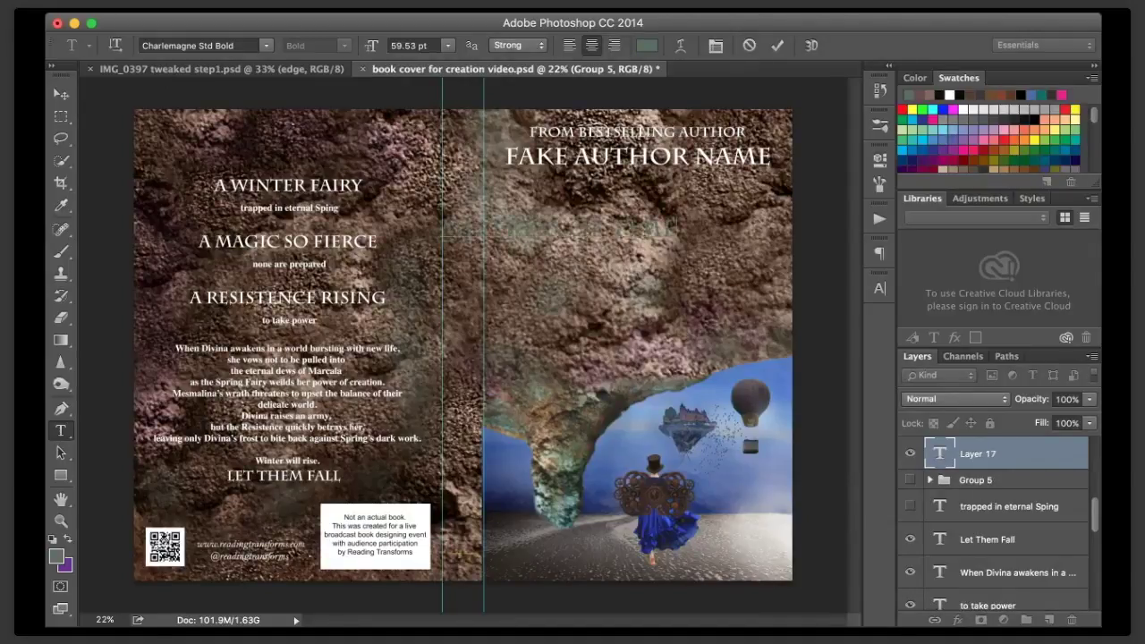
pyautogui.press('super+a')
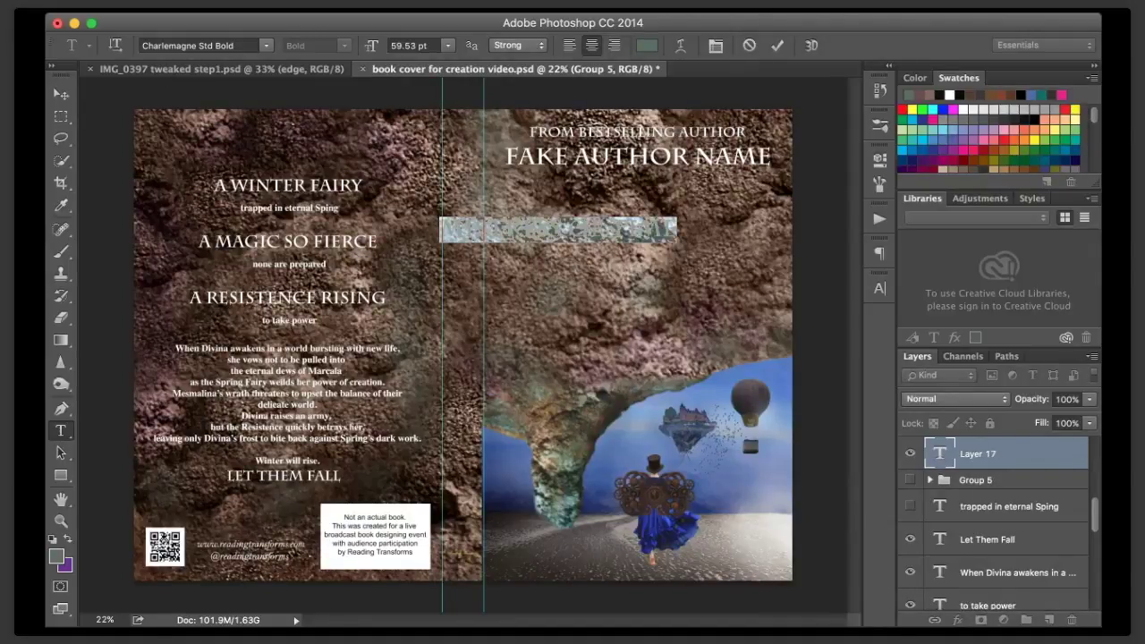
pyautogui.click(1031, 95)
pyautogui.click(61, 94)
pyautogui.moveTo(589, 229); pyautogui.dragTo(656, 242)
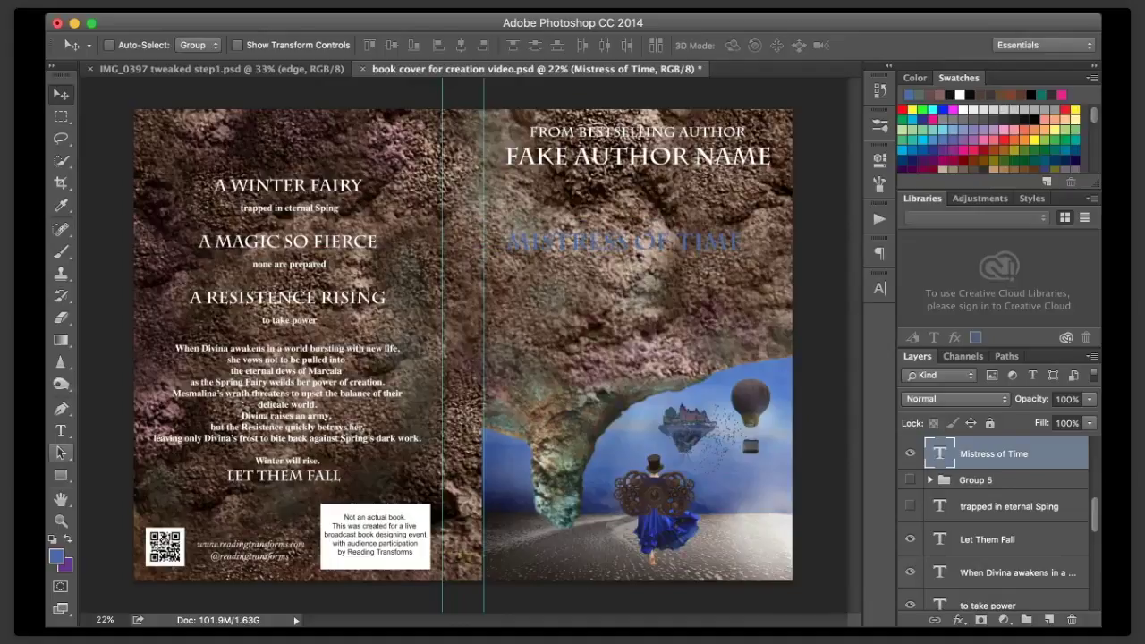
# - Recolour the Mistress of Time text white
pyautogui.click(61, 430)
pyautogui.moveTo(507, 243); pyautogui.dragTo(744, 243)
pyautogui.click(963, 109)
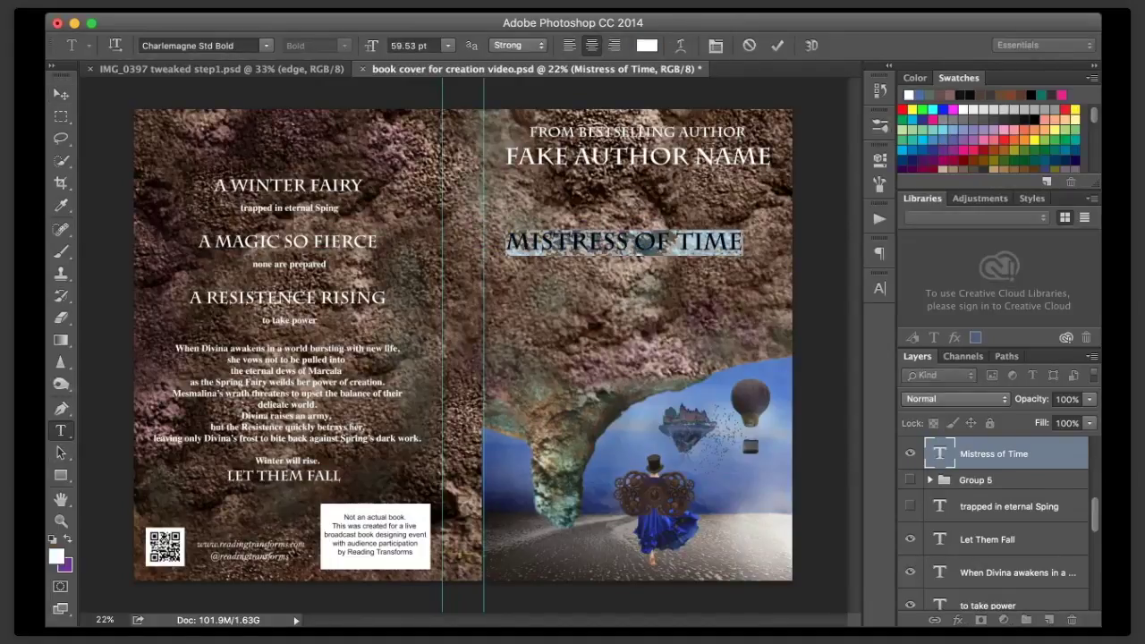
pyautogui.click(60, 94)
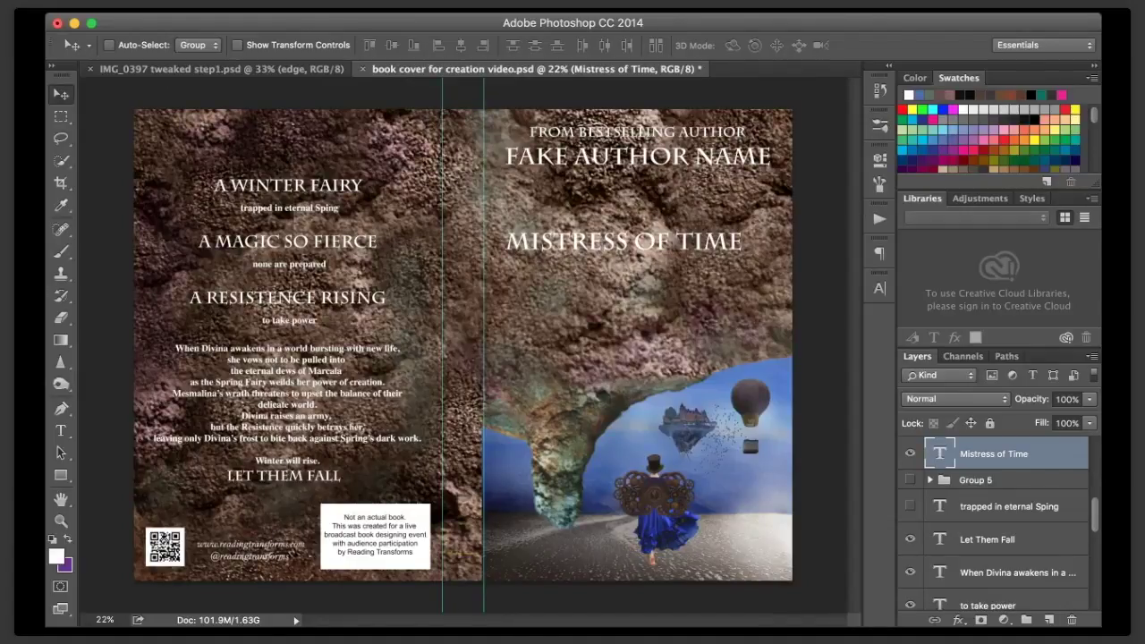
# - Try out fonts on the Mistress of Time text and set it in Mutlu Ornamental
pyautogui.press('t')
pyautogui.moveTo(506, 241); pyautogui.dragTo(742, 241)
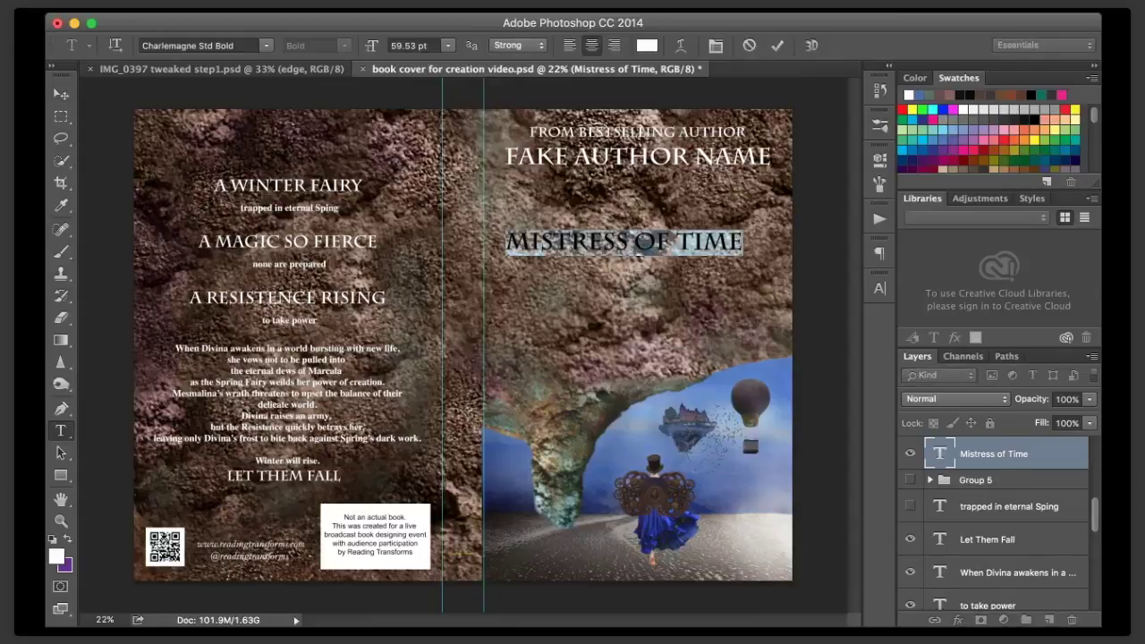
pyautogui.click(201, 45)
pyautogui.press('Down')
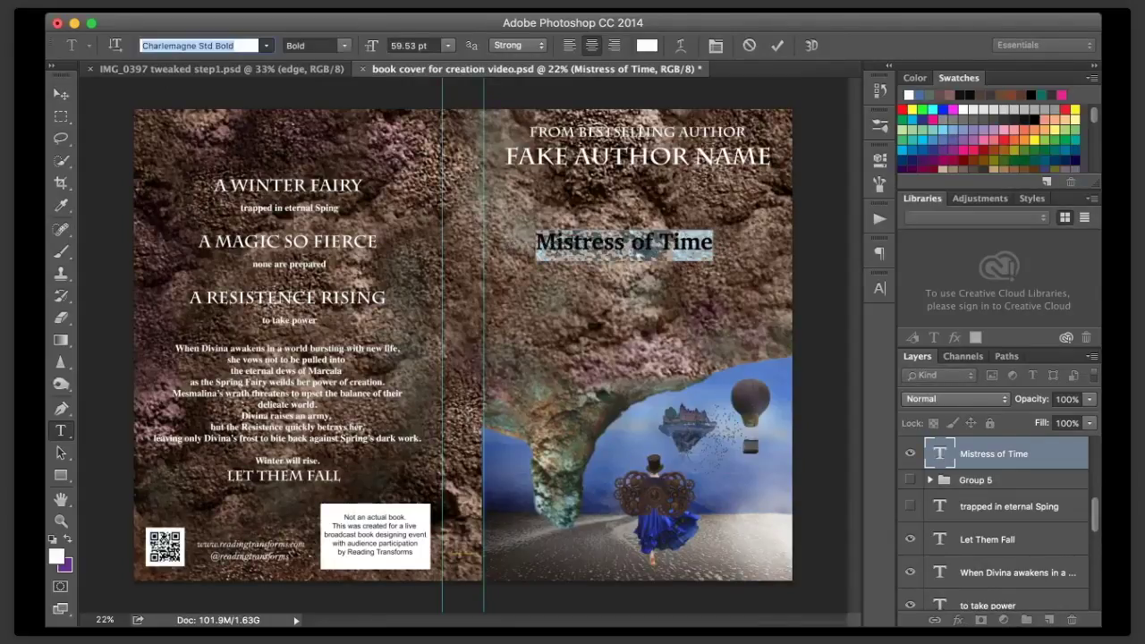
pyautogui.press('Down')
pyautogui.press('Down')
pyautogui.press('Down')
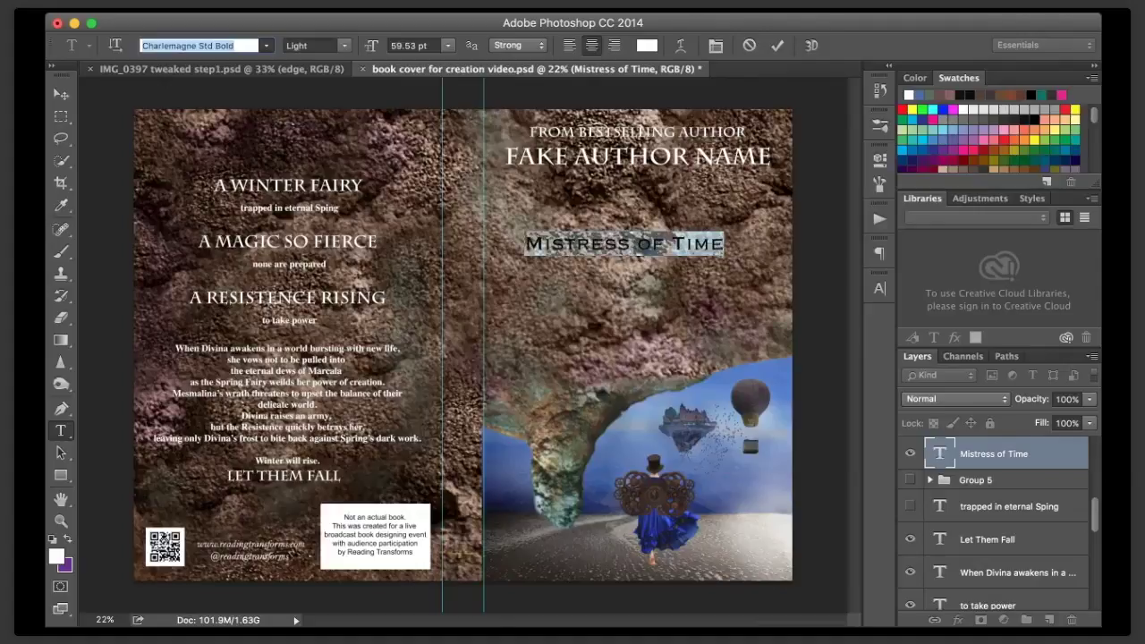
pyautogui.press('Down')
pyautogui.press('Down')
pyautogui.press('Down')
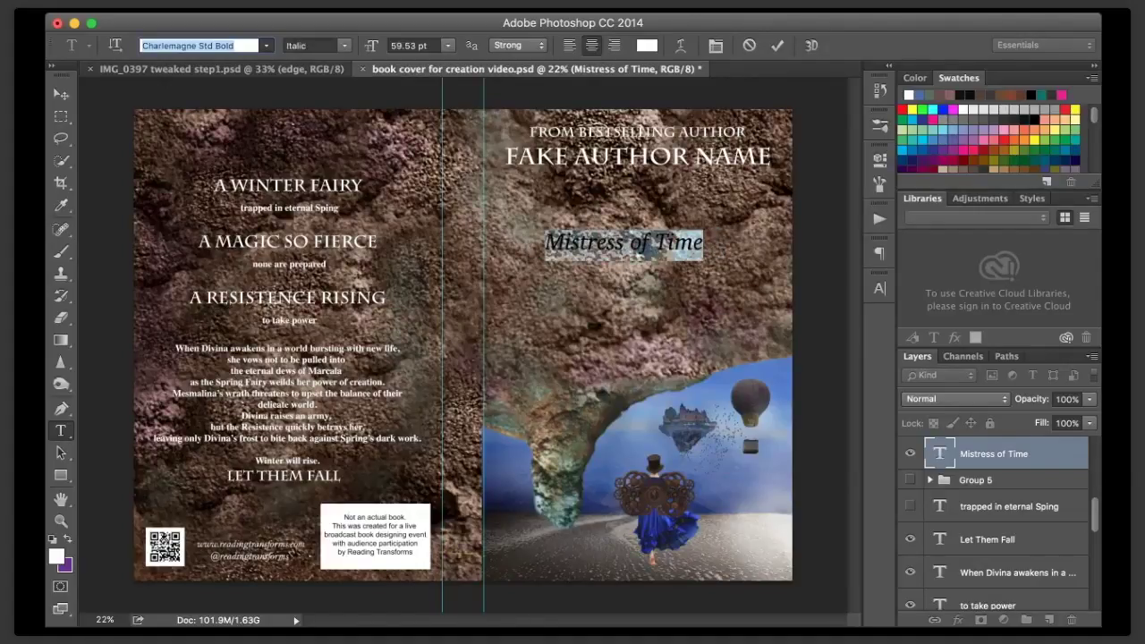
pyautogui.press('Down')
pyautogui.press('Down')
pyautogui.press('Down')
pyautogui.press('Down')
pyautogui.press('Down')
pyautogui.press('Down')
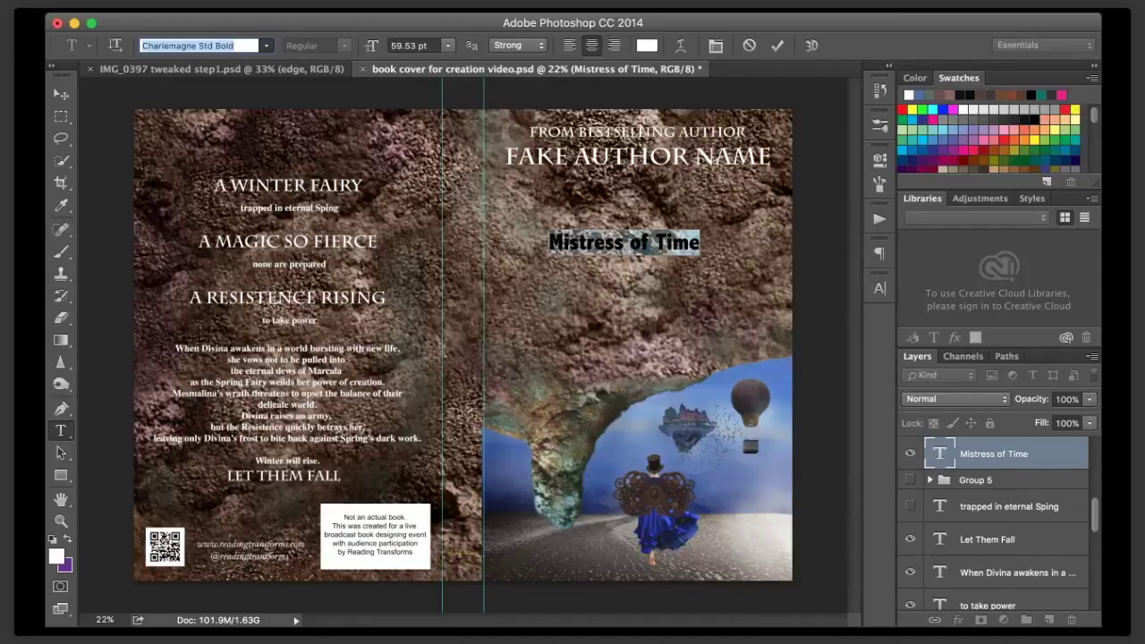
pyautogui.press('Down')
pyautogui.press('Down')
pyautogui.press('Down')
pyautogui.press('Down')
pyautogui.press('Down')
pyautogui.press('Down')
pyautogui.press('Down')
pyautogui.press('Down')
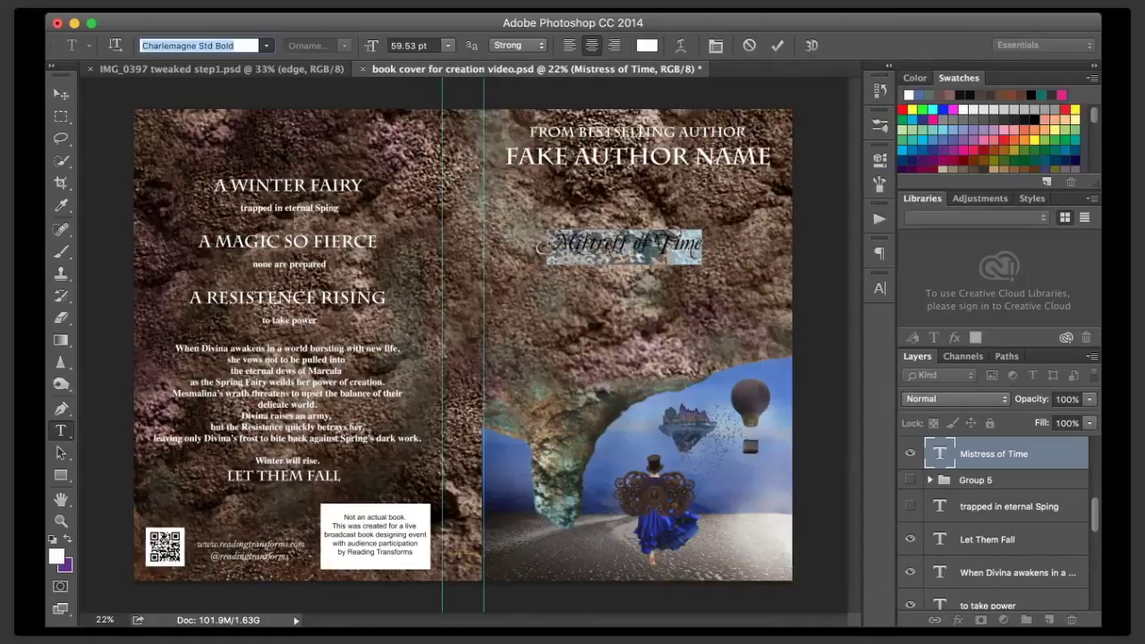
pyautogui.press('Return')
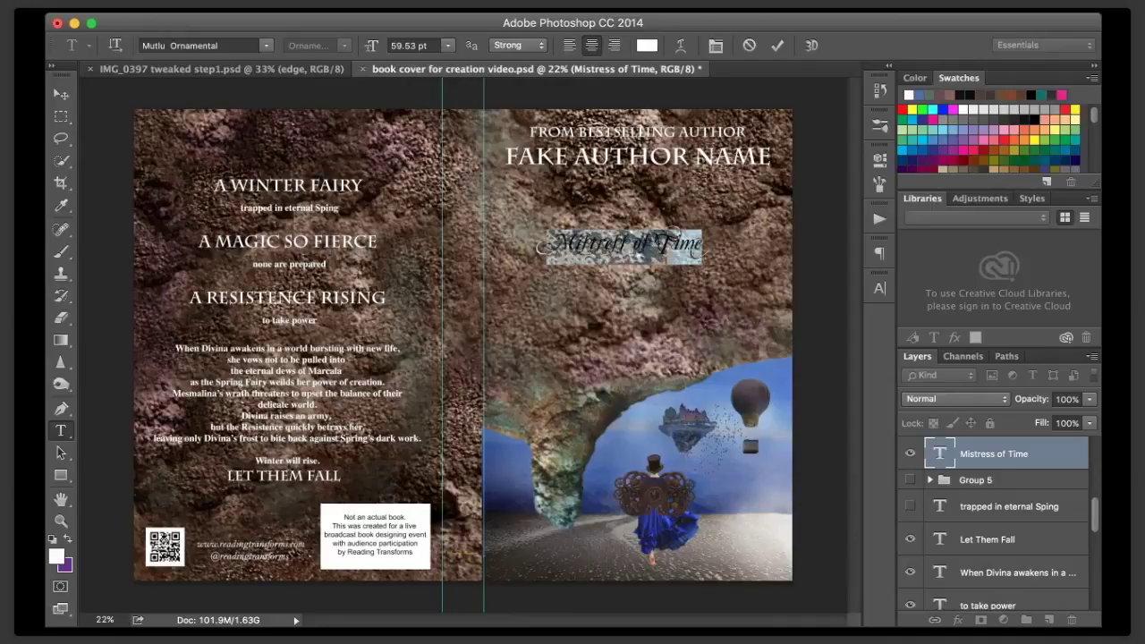
# - Enlarge the Mistress of Time text to about 89 pt and centre it between the author name and the sky
pyautogui.click(60, 94)
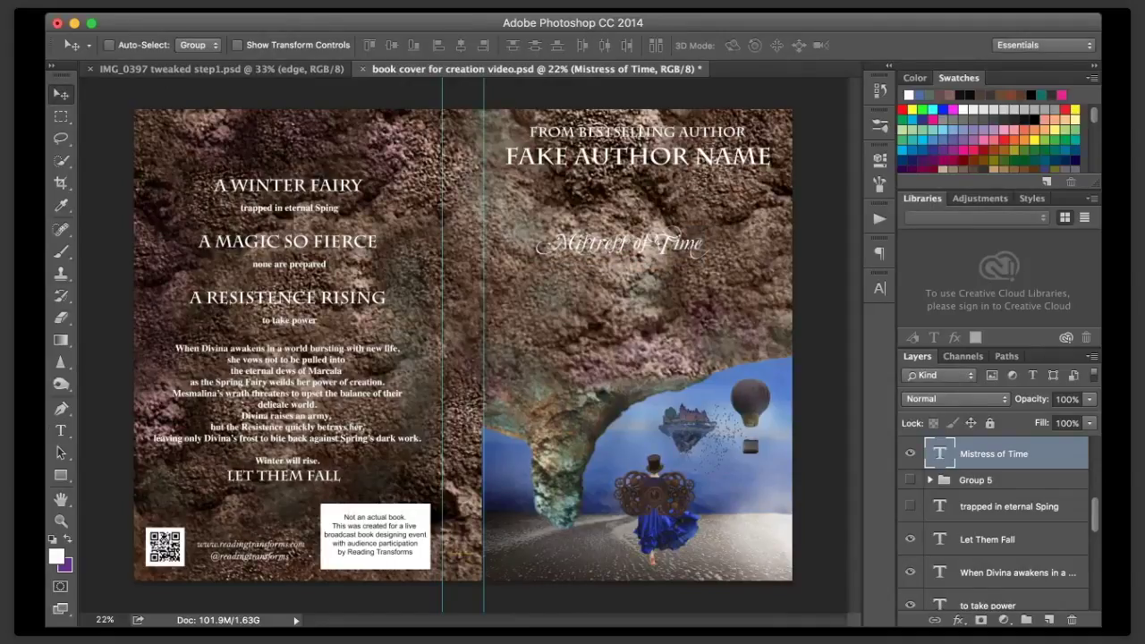
pyautogui.hotkey('ctrl', 't')
pyautogui.moveTo(720, 267); pyautogui.dragTo(778, 288)
pyautogui.moveTo(663, 248); pyautogui.dragTo(649, 260)
pyautogui.press('Return')
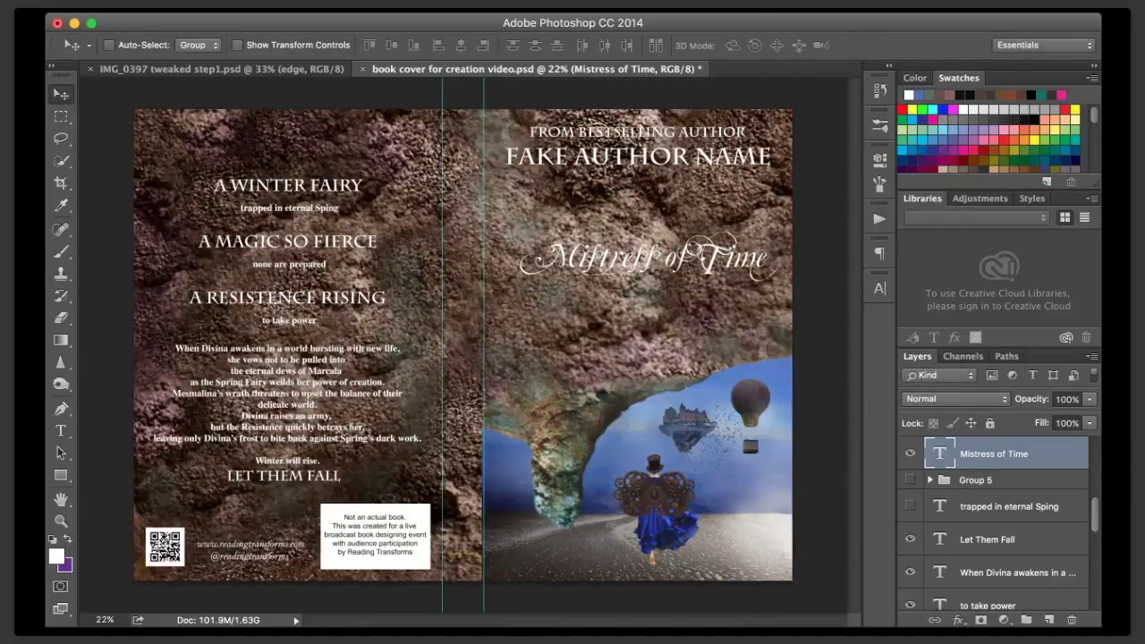
# - Change the Mistress of Time font to Selfish Regular and shift the text towards the spine
pyautogui.press('t')
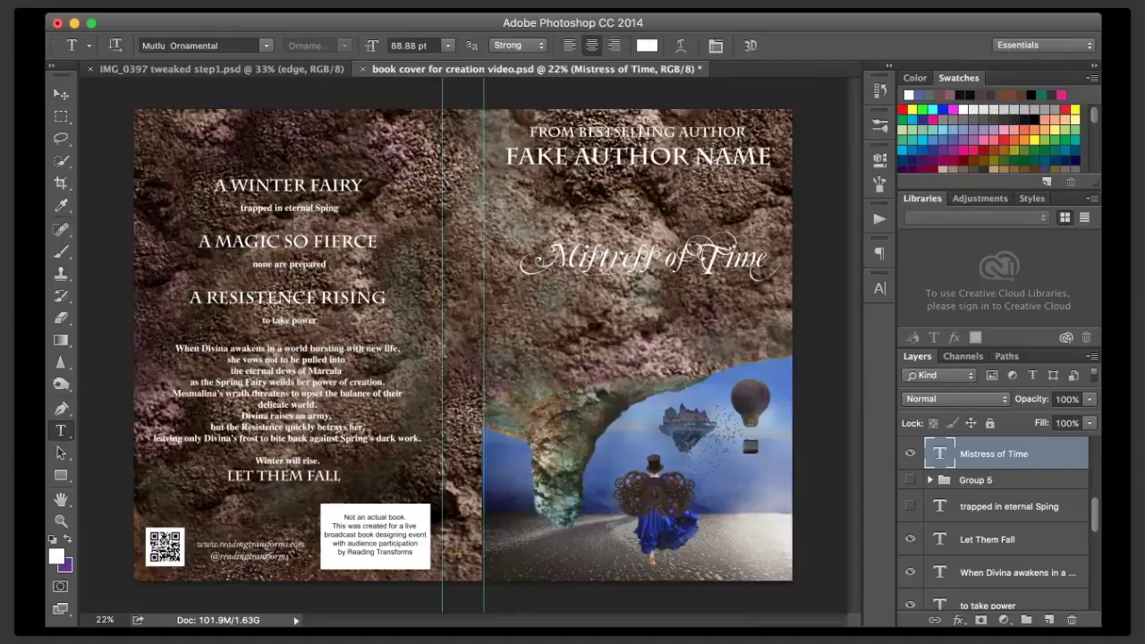
pyautogui.moveTo(538, 263); pyautogui.dragTo(770, 264)
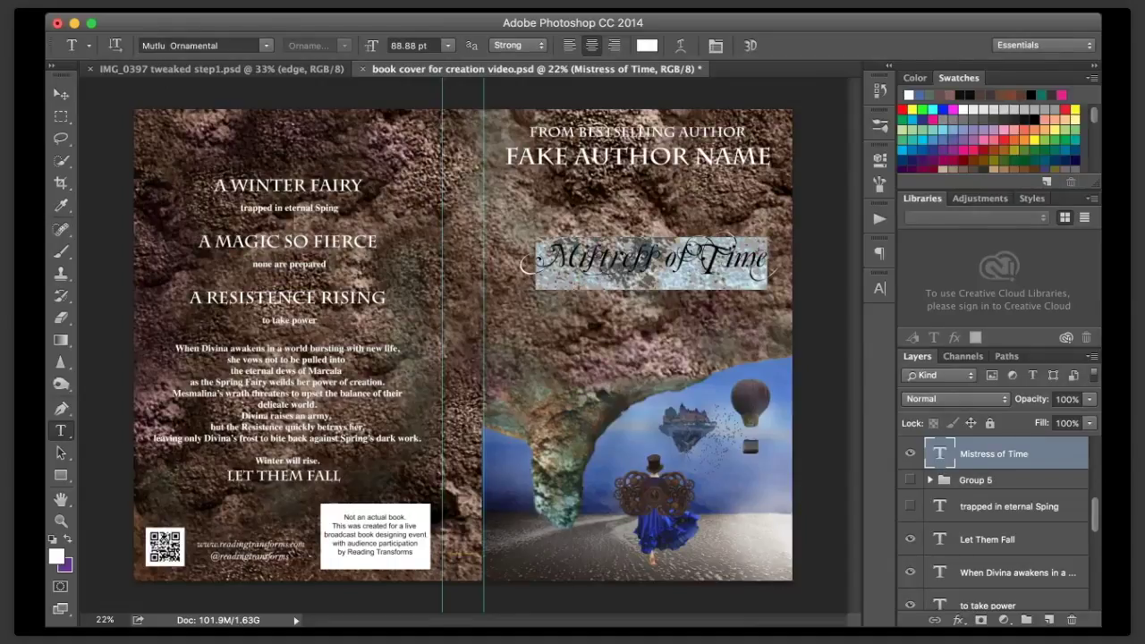
pyautogui.click(198, 46)
pyautogui.press('Down')
pyautogui.press('Down')
pyautogui.press('Down')
pyautogui.press('Down')
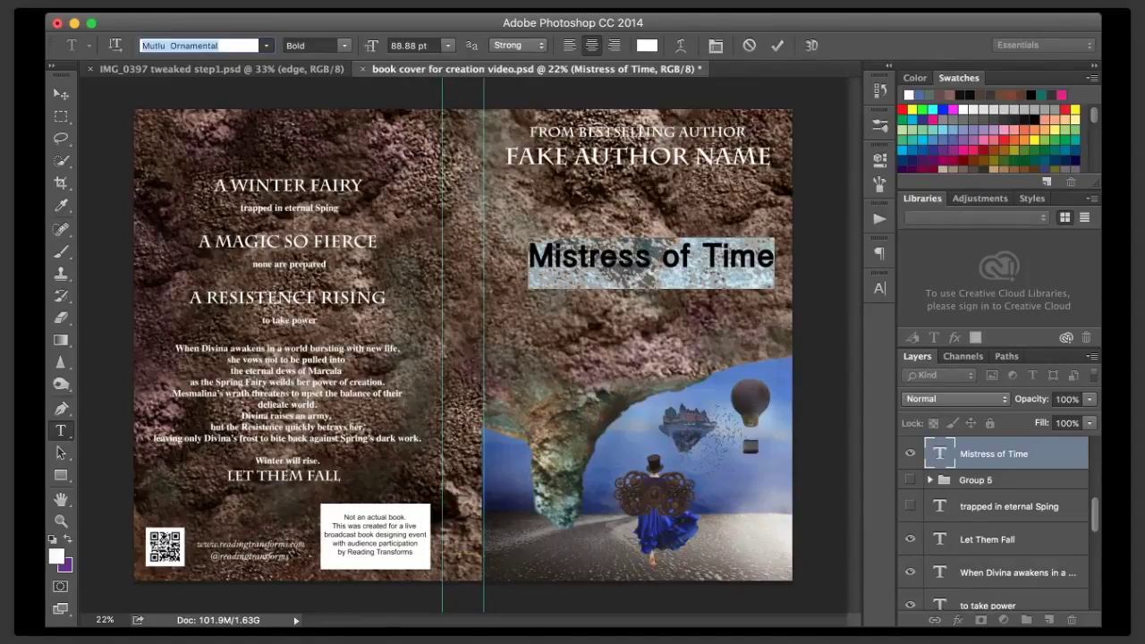
pyautogui.press('Down')
pyautogui.press('Down')
pyautogui.press('Down')
pyautogui.press('Down')
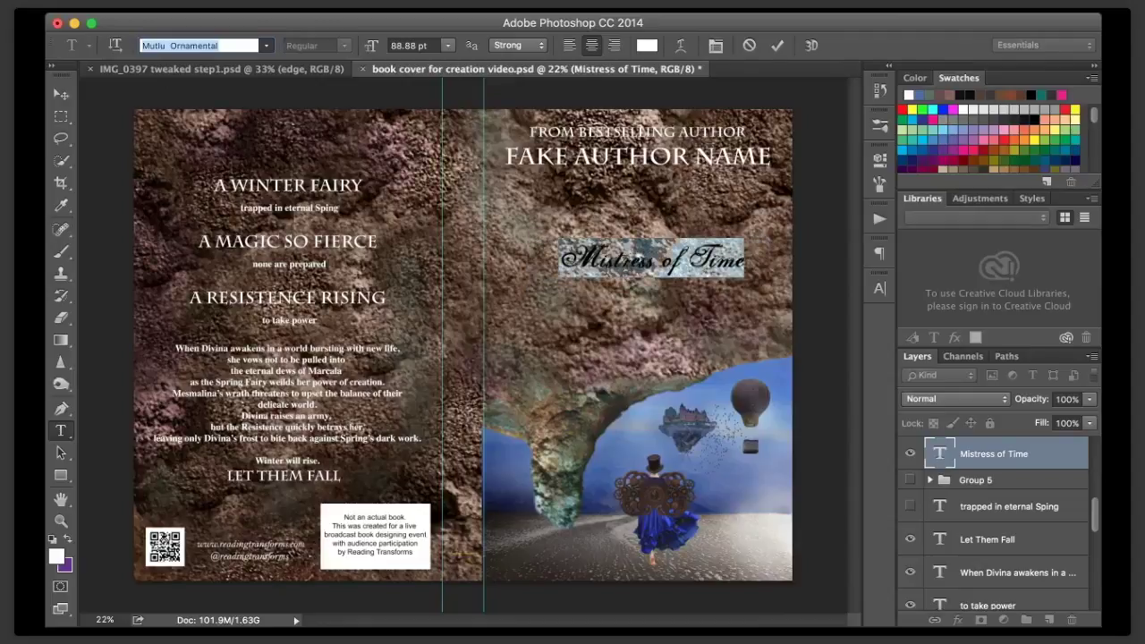
pyautogui.press('Return')
pyautogui.click(61, 94)
pyautogui.moveTo(653, 260); pyautogui.dragTo(621, 253)
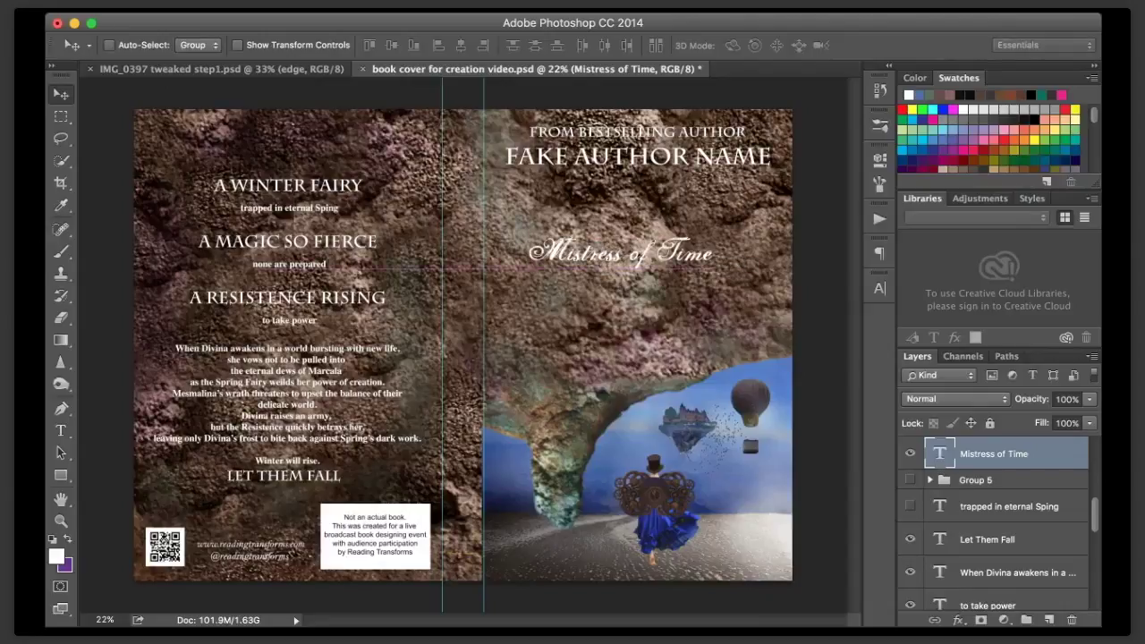
# - Remove the words of Time from the title text, keeping only Mistress
pyautogui.press('t')
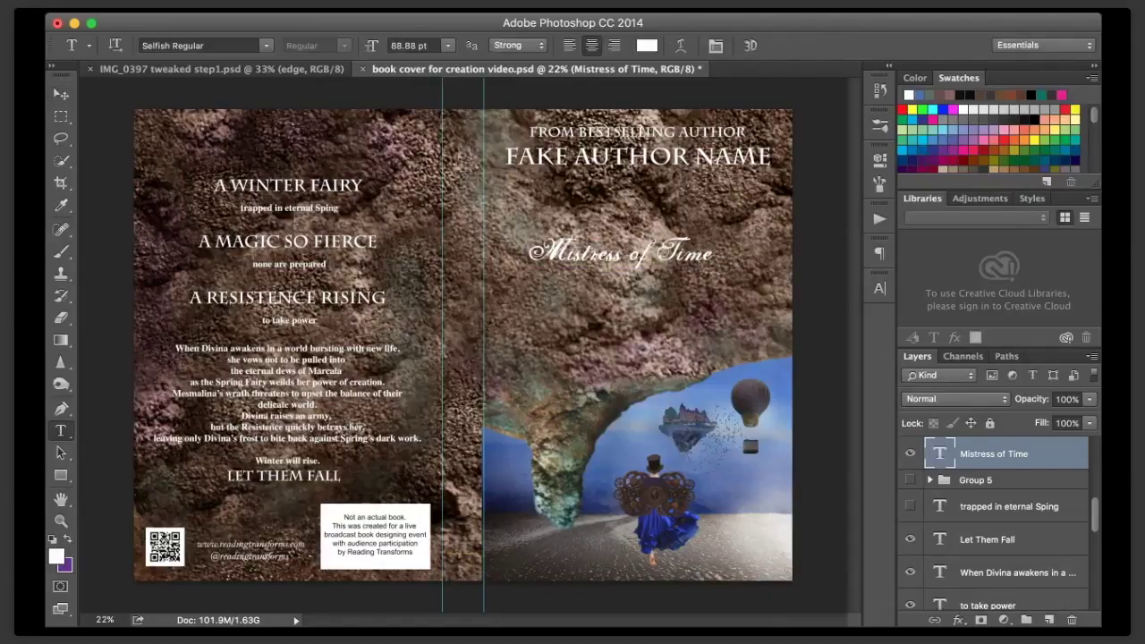
pyautogui.moveTo(713, 257); pyautogui.dragTo(629, 255)
pyautogui.press('BackSpace')
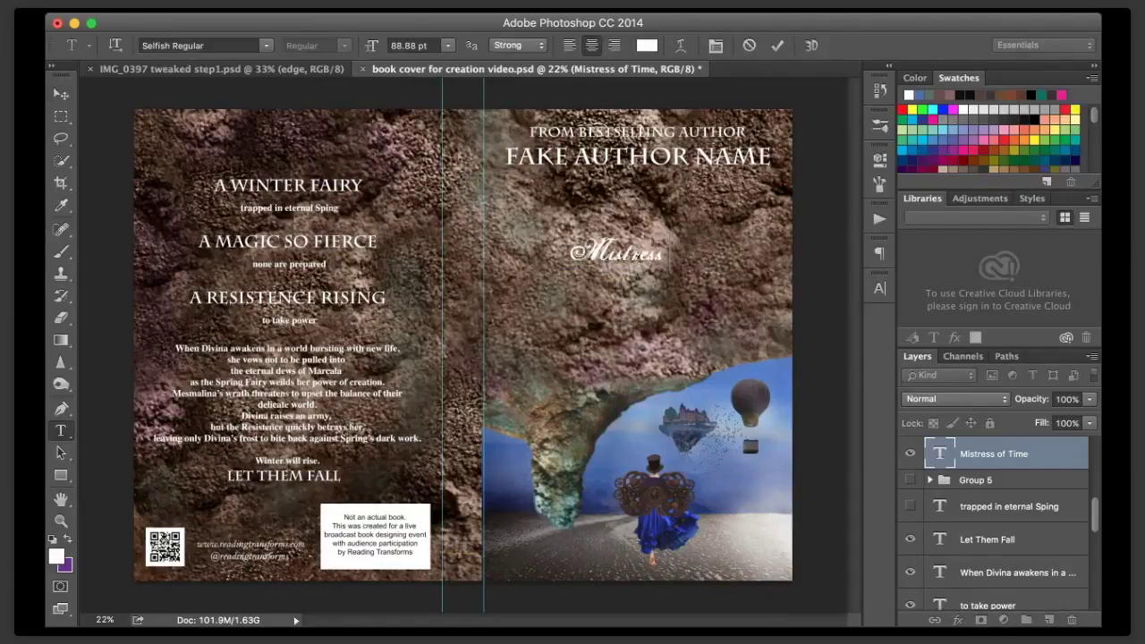
pyautogui.click(61, 94)
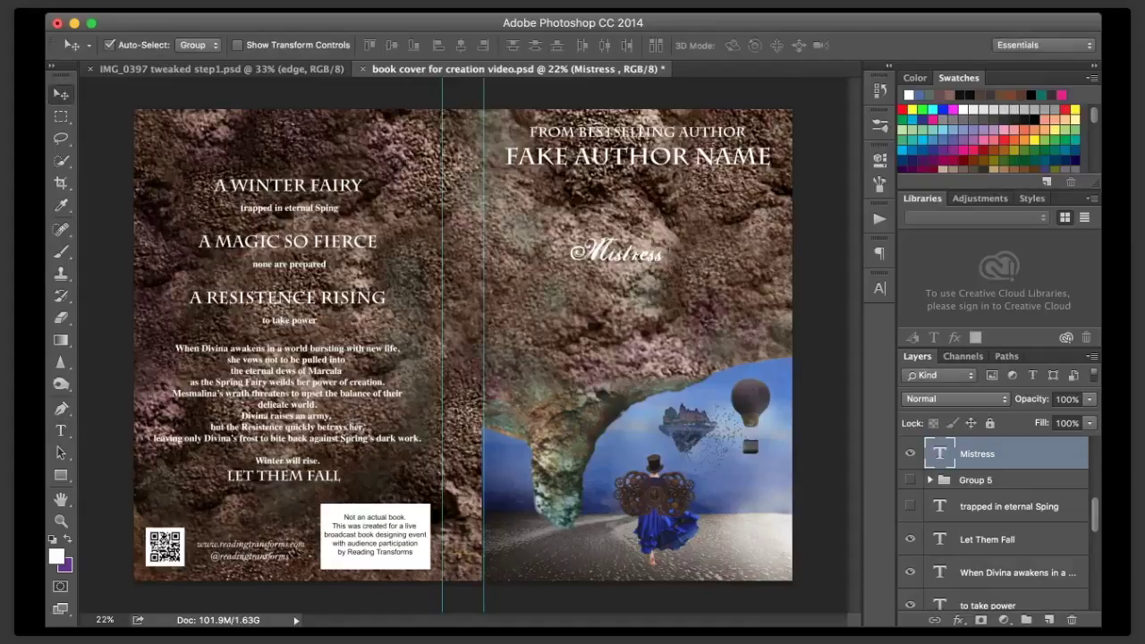
# - Scale the word Mistress up to about 227% and position it below the author name
pyautogui.press('super+t')
pyautogui.moveTo(670, 270); pyautogui.dragTo(610, 255)
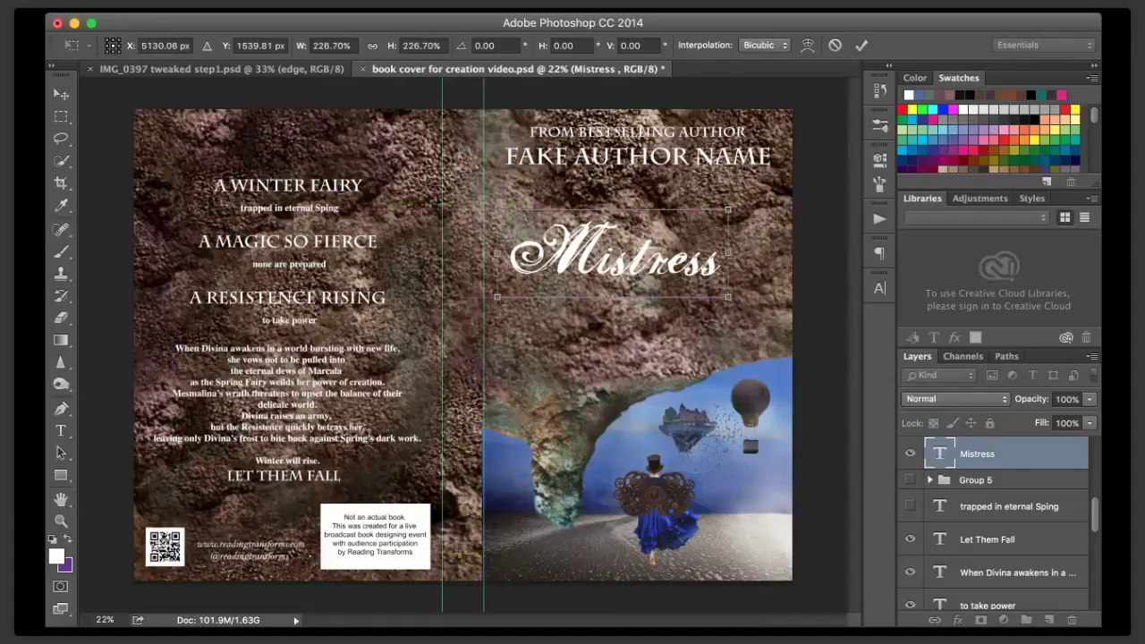
pyautogui.press('Return')
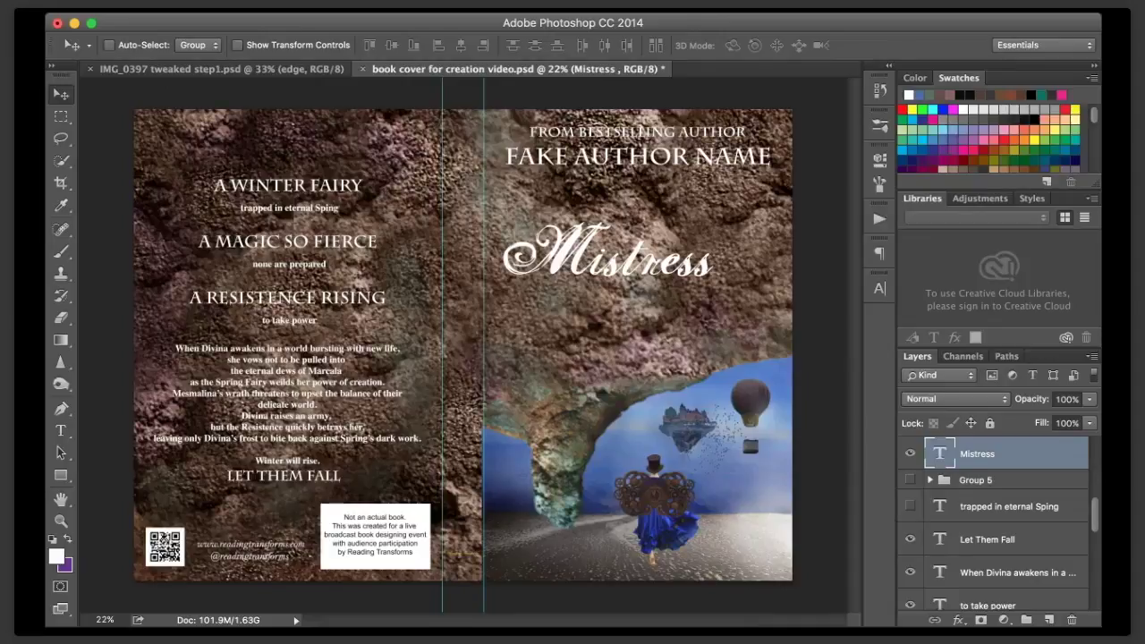
# - Duplicate the Mistress text below the original and change the copy to read of
pyautogui.hotkey('ctrl', 'j')
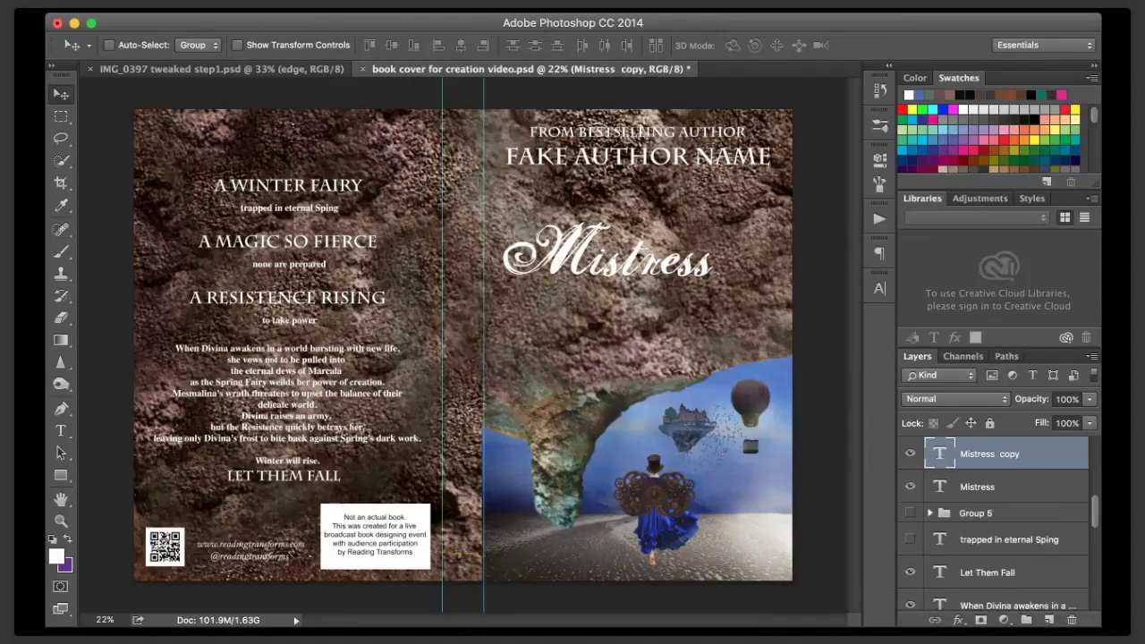
pyautogui.moveTo(609, 255); pyautogui.dragTo(651, 329)
pyautogui.click(61, 431)
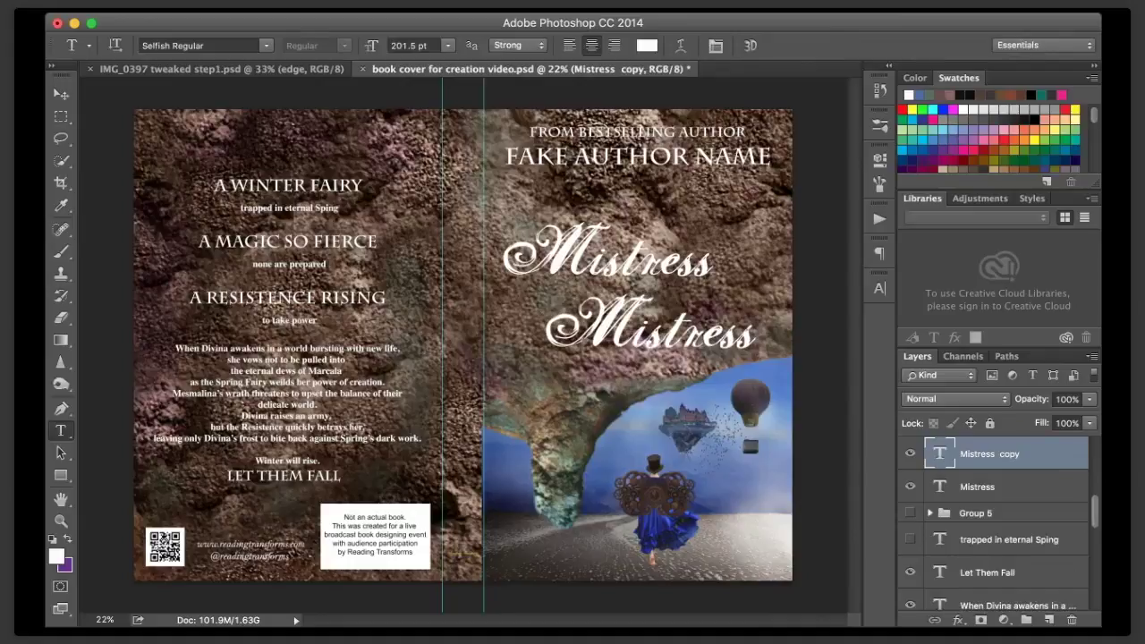
pyautogui.moveTo(547, 332); pyautogui.dragTo(765, 332)
pyautogui.write('of')
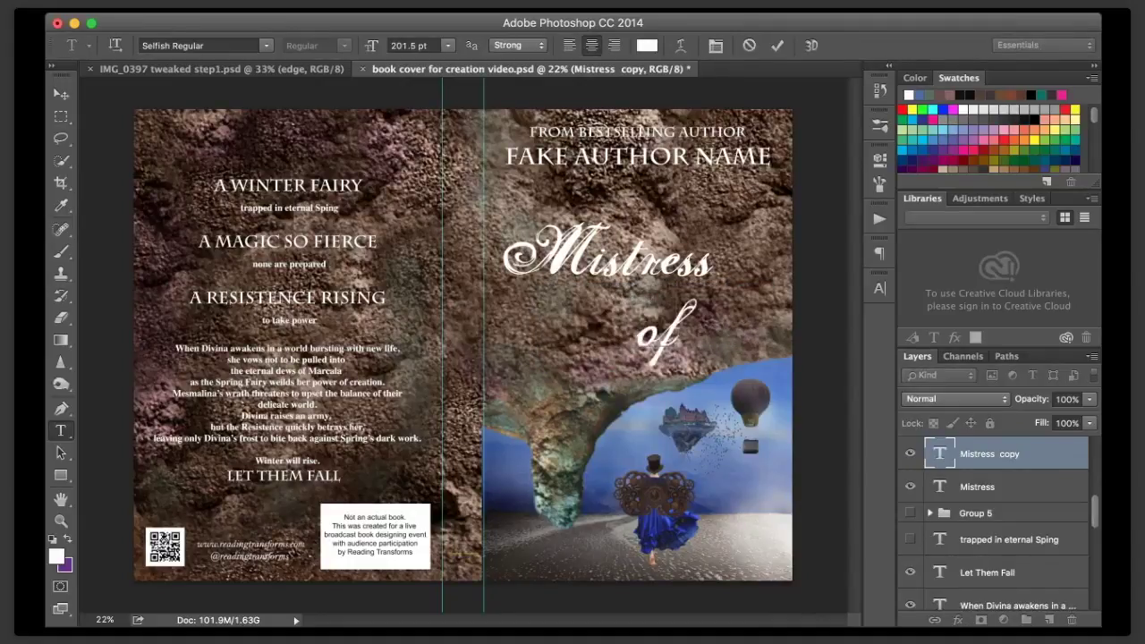
pyautogui.hotkey('ctrl', 'Return')
pyautogui.press('v')
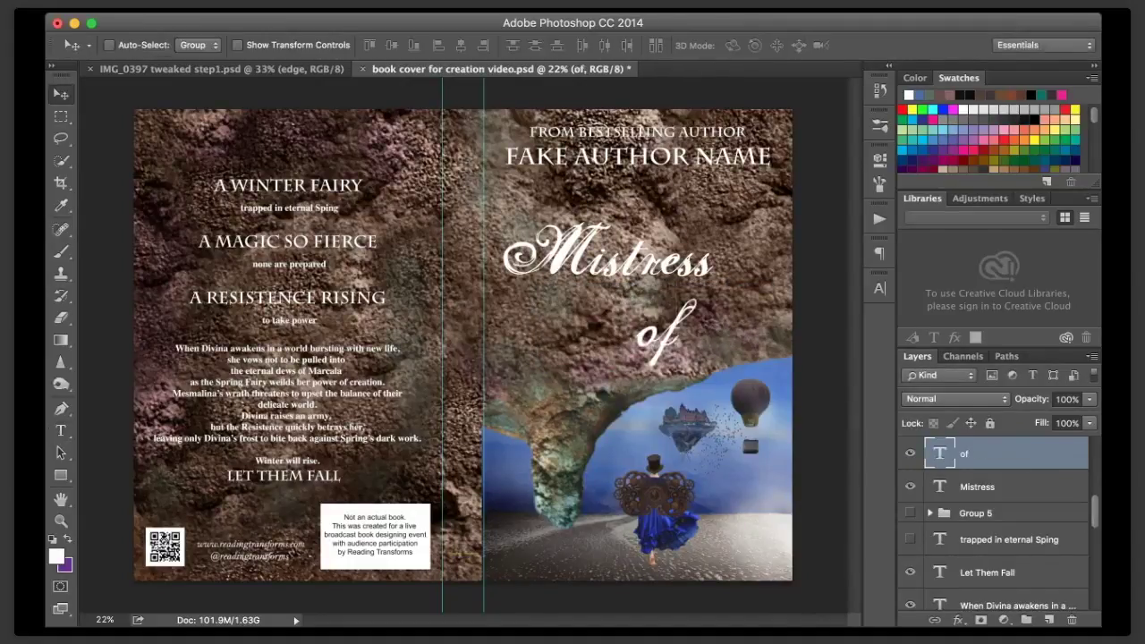
# - Duplicate the of text, place the copy beneath it, and change its wording to Time
pyautogui.hotkey('ctrl', 'j')
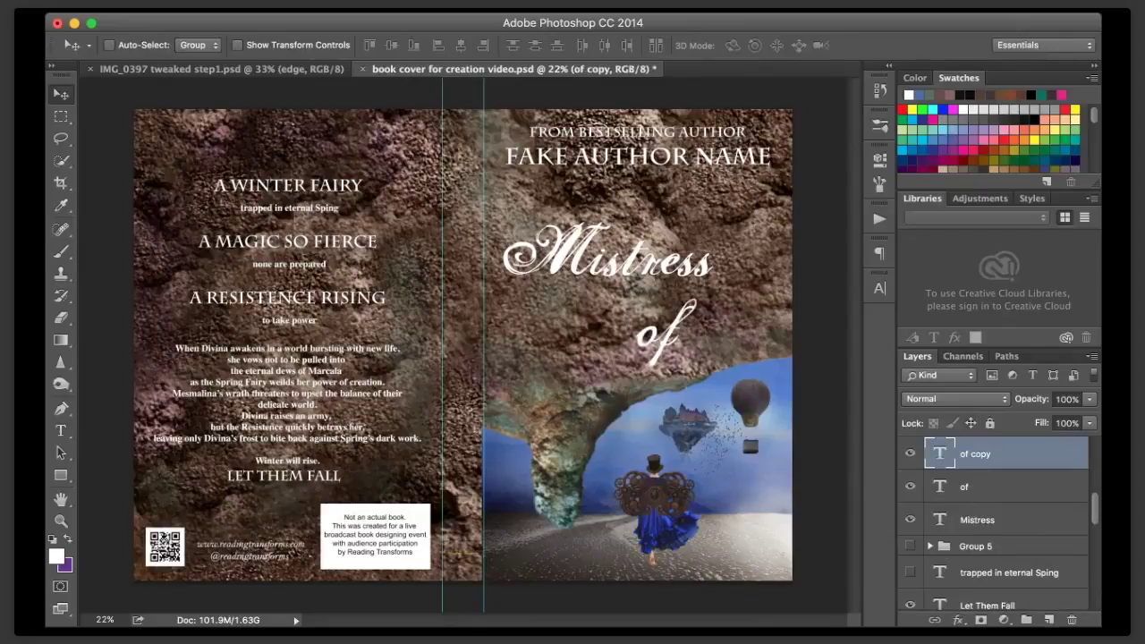
pyautogui.moveTo(666, 333); pyautogui.dragTo(665, 400)
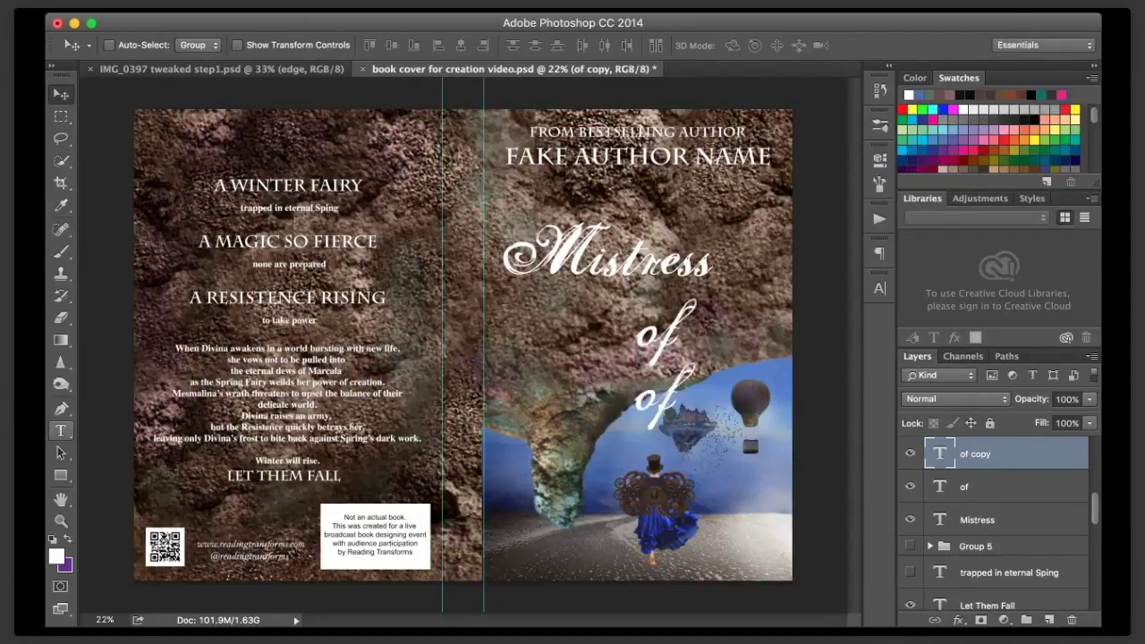
pyautogui.click(61, 431)
pyautogui.doubleClick(657, 400)
pyautogui.write('Time')
pyautogui.click(61, 93)
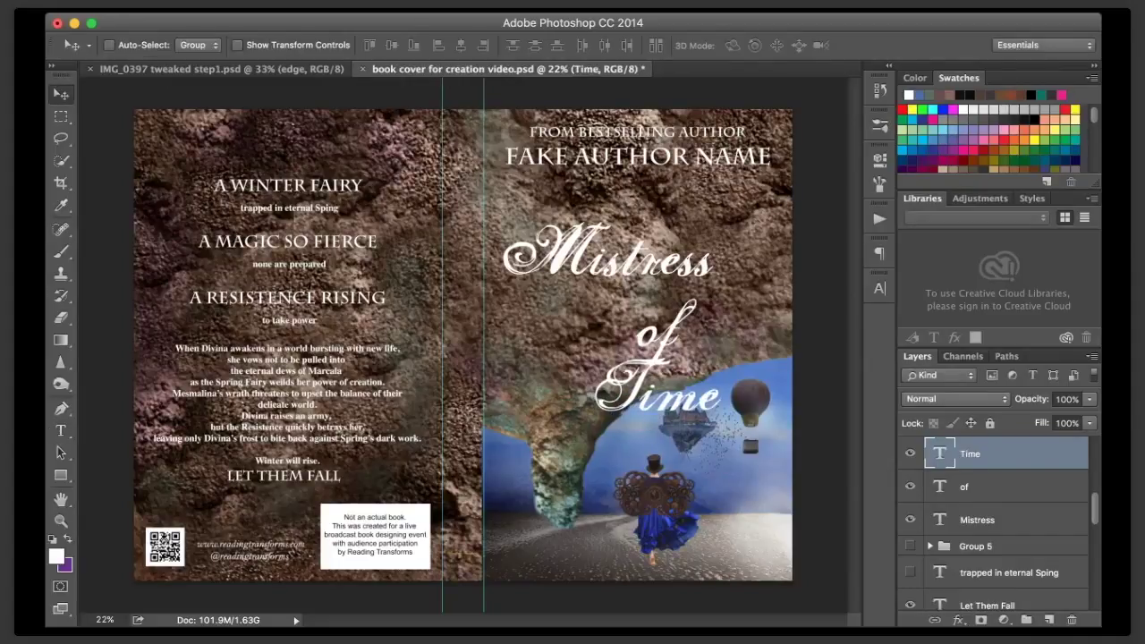
# - Arrange the words of and Time side by side on one line beneath Mistress
pyautogui.moveTo(658, 397); pyautogui.dragTo(617, 324)
pyautogui.click(984, 486)
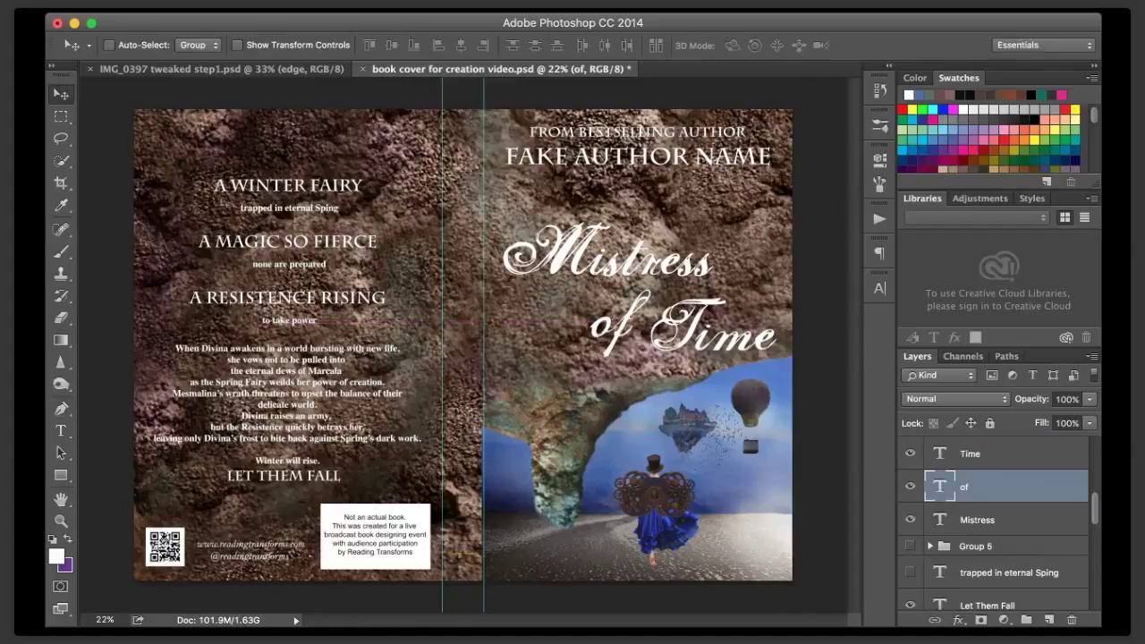
pyautogui.click(61, 430)
pyautogui.doubleClick(612, 327)
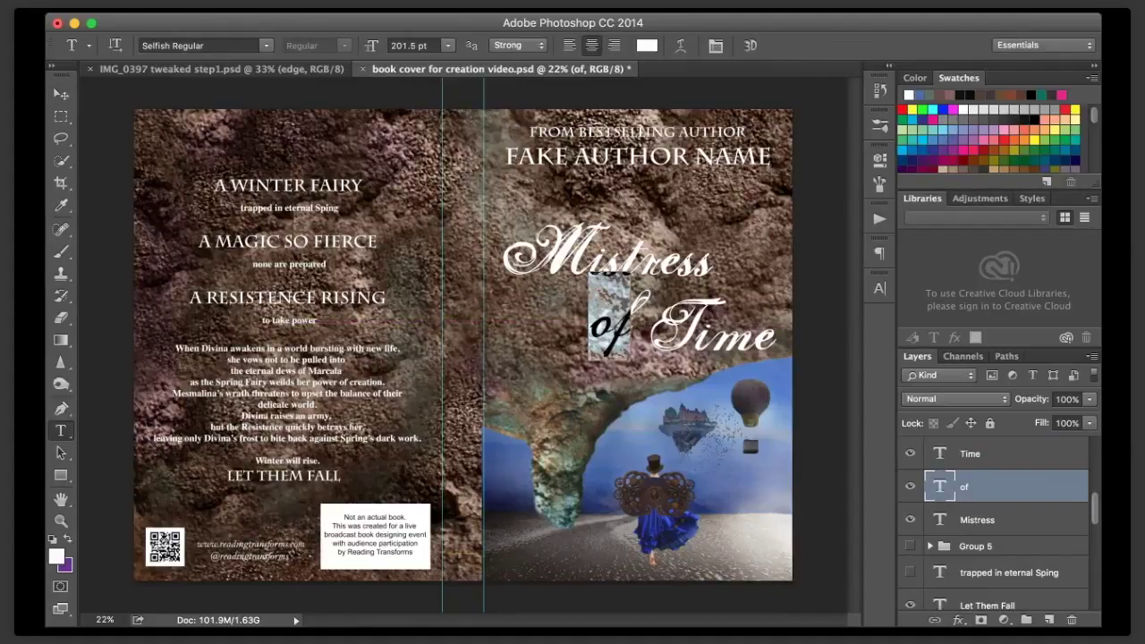
pyautogui.click(198, 46)
pyautogui.press('Down')
pyautogui.press('Down')
pyautogui.press('Down')
pyautogui.press('Down')
pyautogui.press('Down')
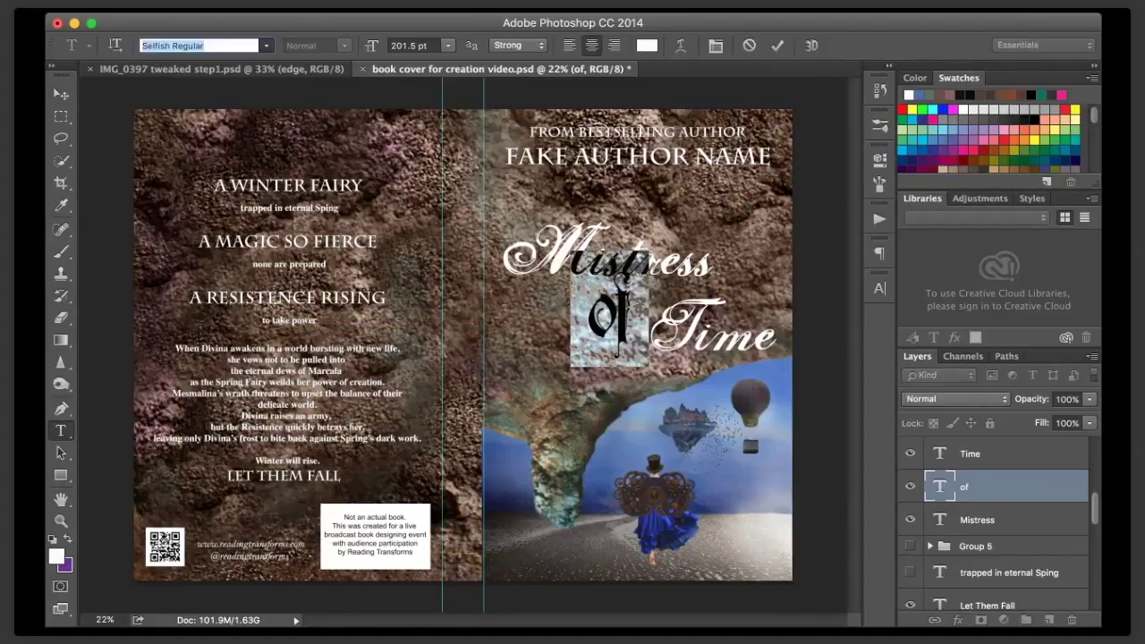
pyautogui.press('Down')
pyautogui.press('Down')
pyautogui.press('Down')
pyautogui.press('Down')
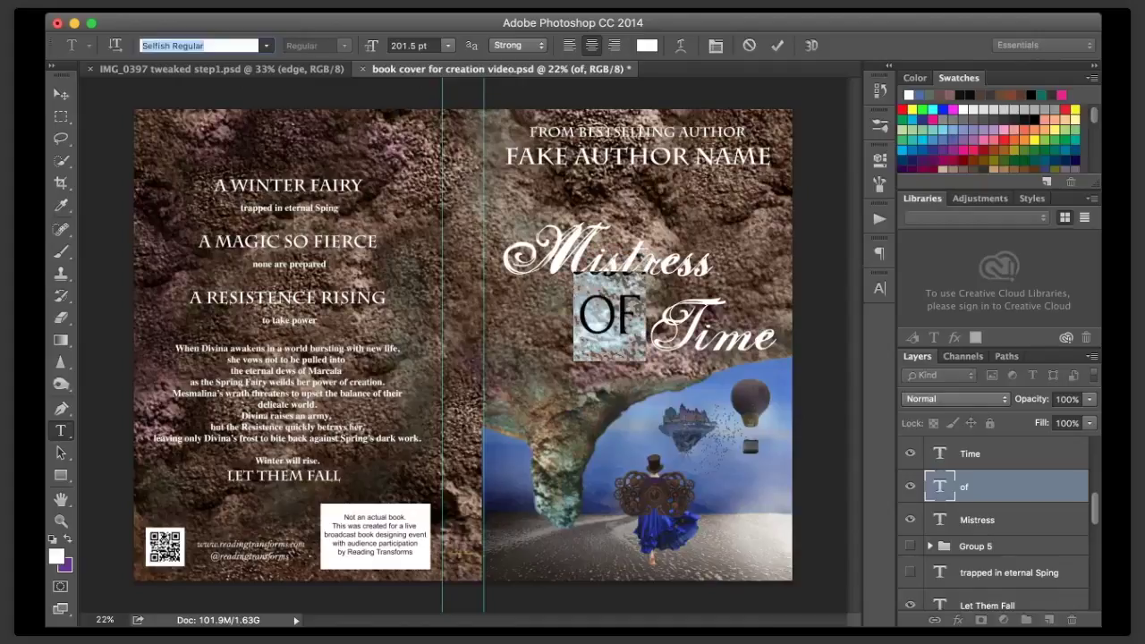
pyautogui.press('Down')
pyautogui.press('Down')
pyautogui.press('Down')
pyautogui.press('Down')
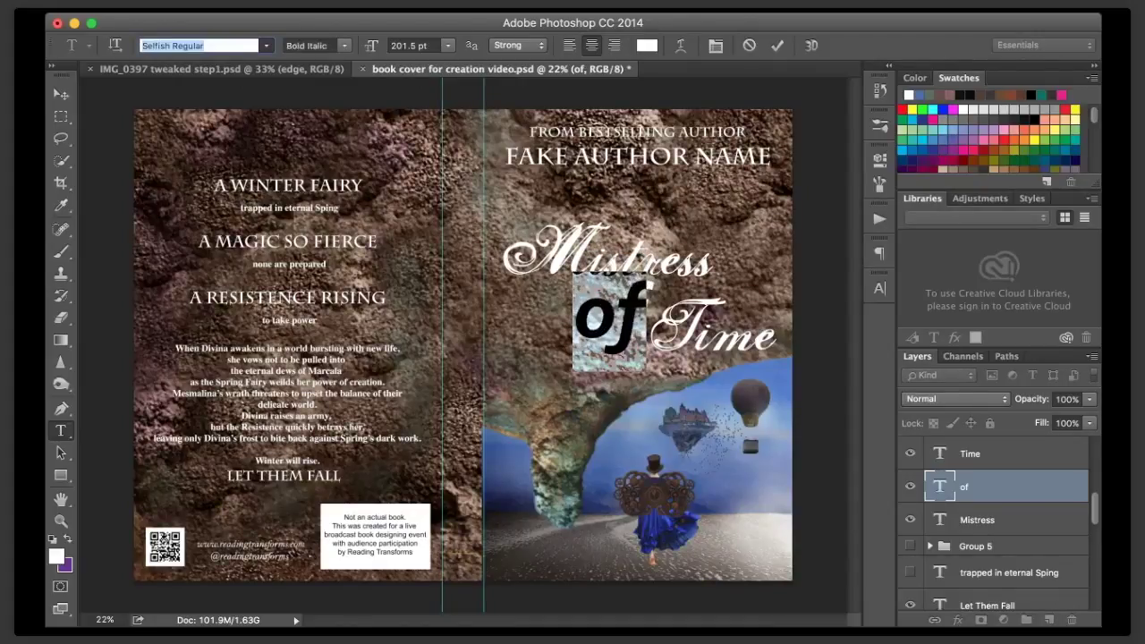
pyautogui.press('Down')
pyautogui.press('Down')
pyautogui.press('Down')
pyautogui.press('Down')
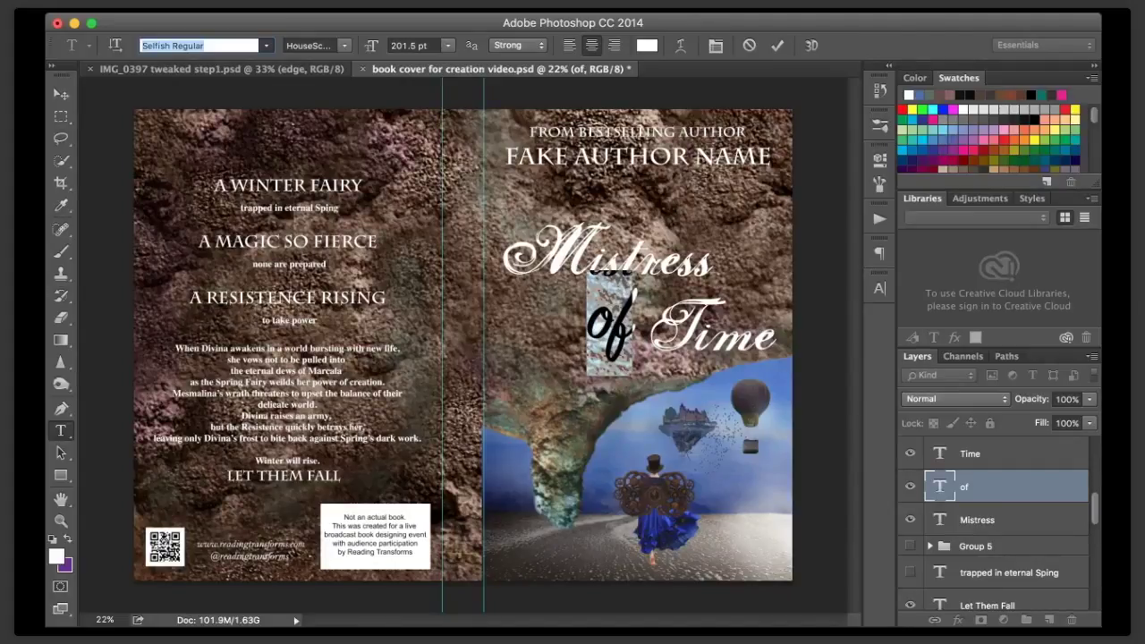
pyautogui.press('Down')
pyautogui.press('Down')
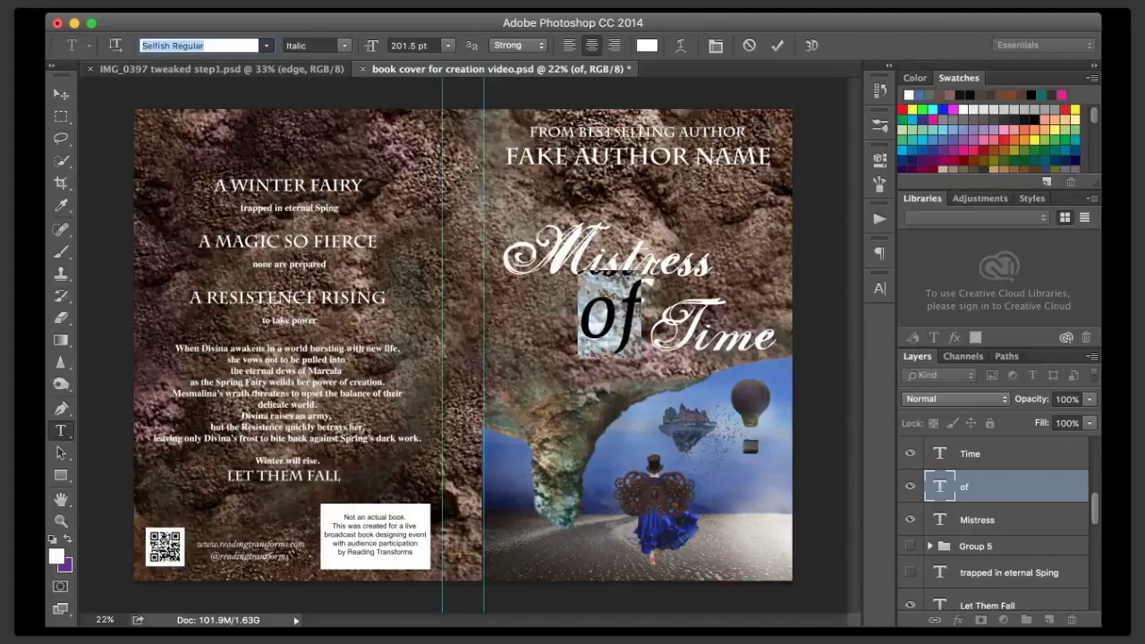
pyautogui.click(61, 94)
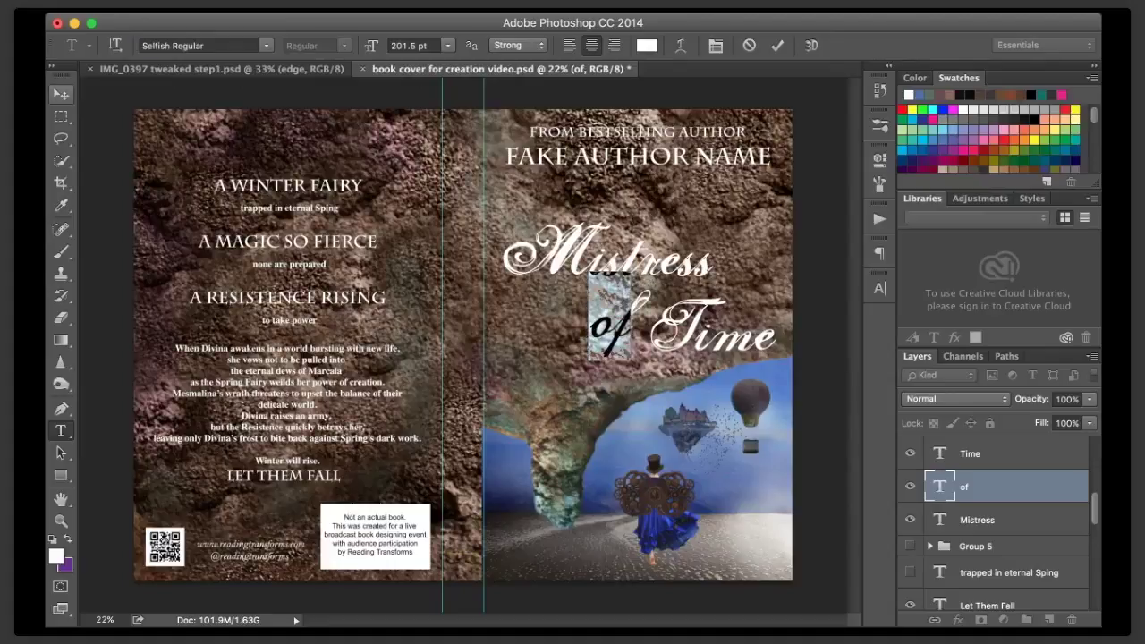
# - Change the font of the word of beneath Mistress to Snell Roundhand Black
pyautogui.press('t')
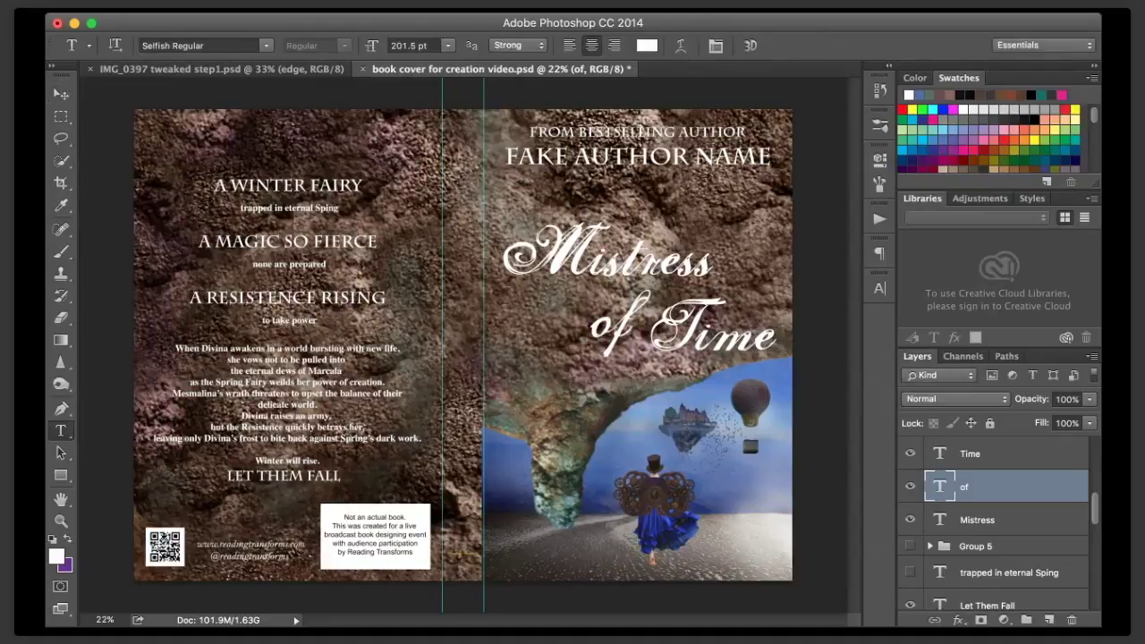
pyautogui.doubleClick(601, 330)
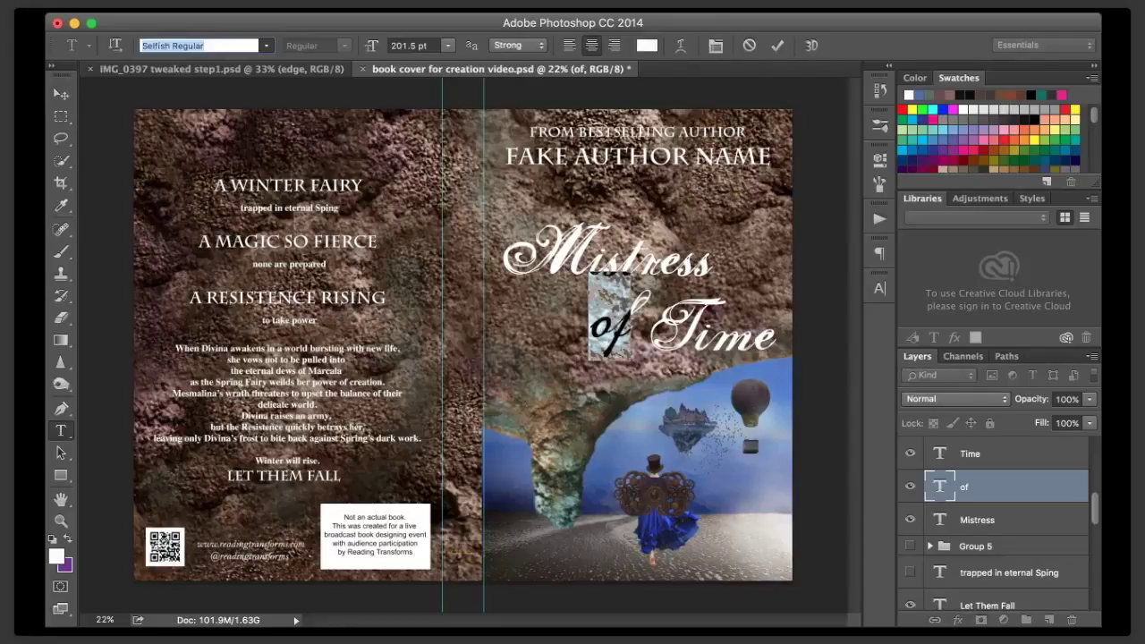
pyautogui.press('Down')
pyautogui.press('Down')
pyautogui.press('Down')
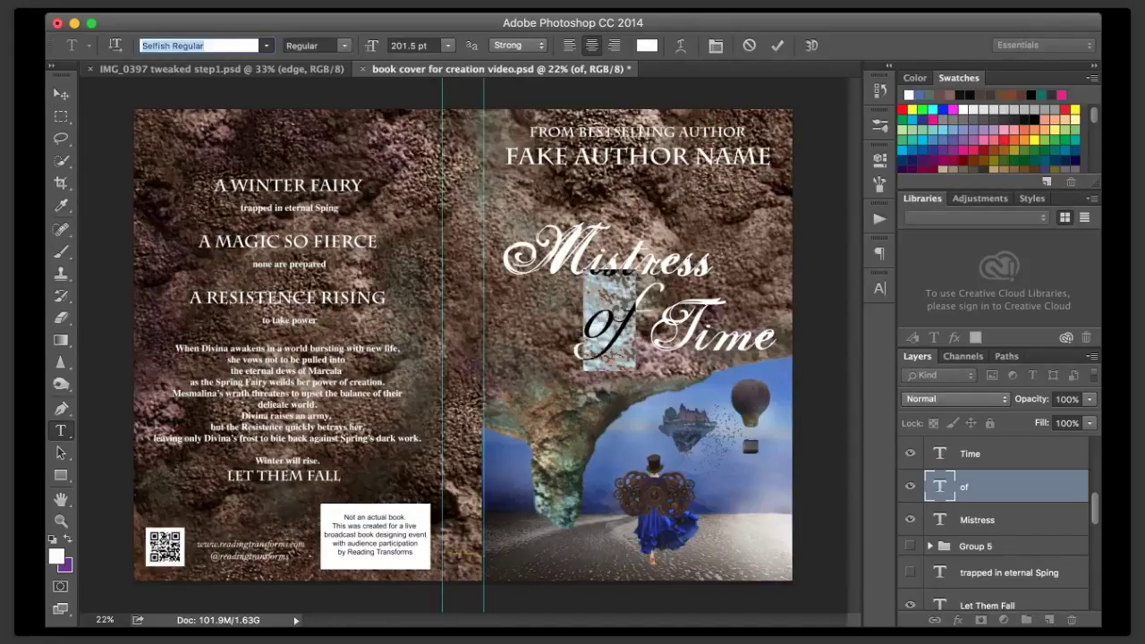
pyautogui.press('Down')
pyautogui.press('Down')
pyautogui.press('Down')
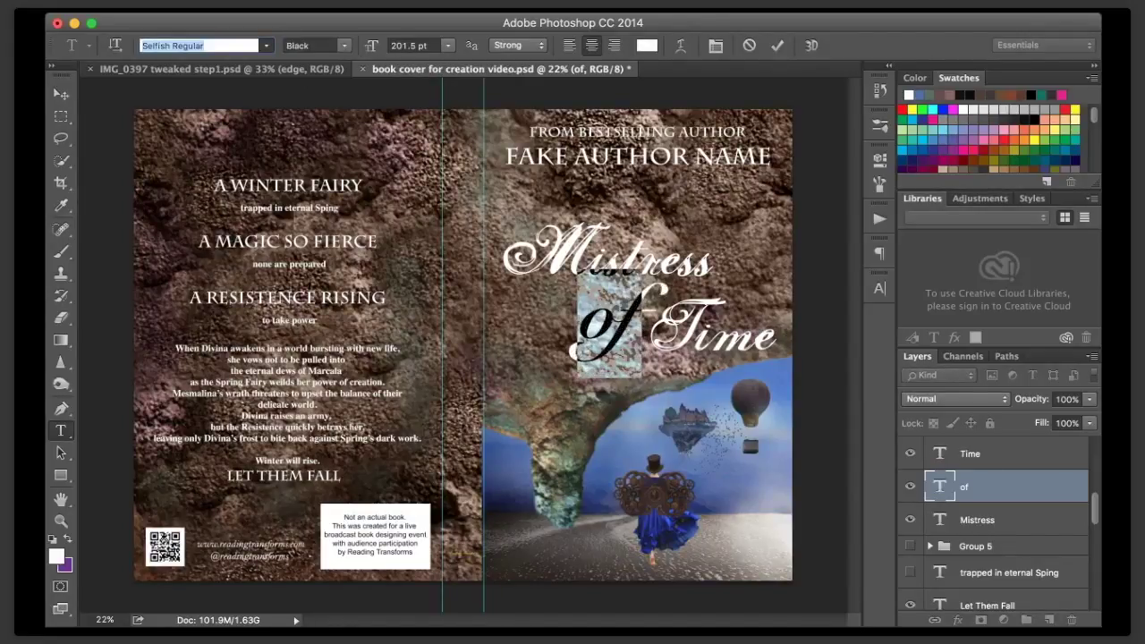
pyautogui.press('Return')
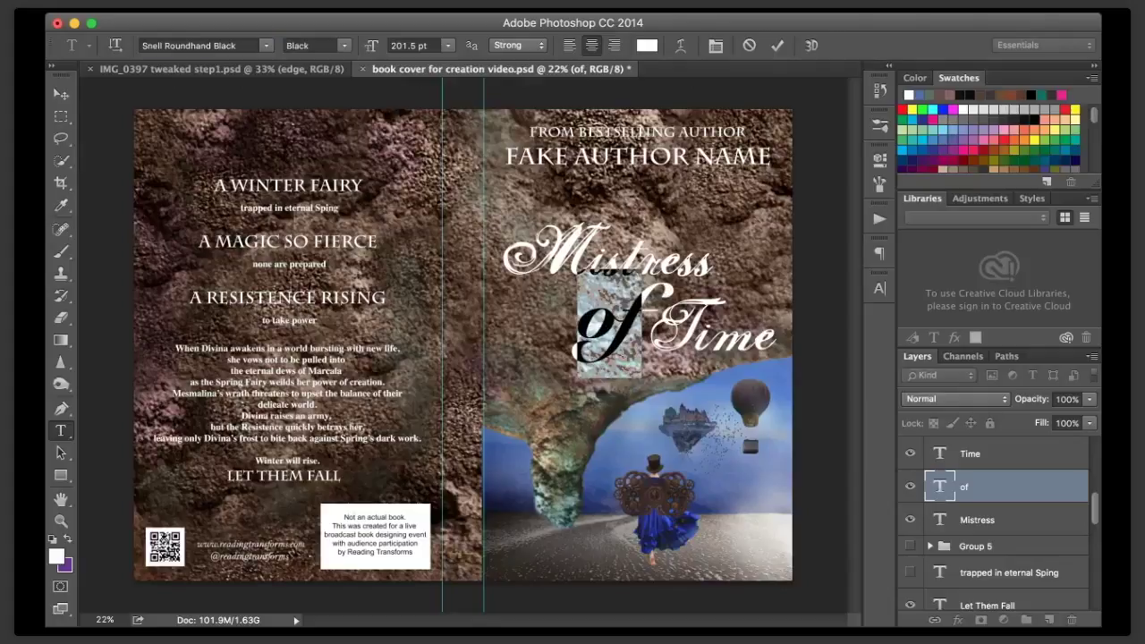
pyautogui.click(61, 94)
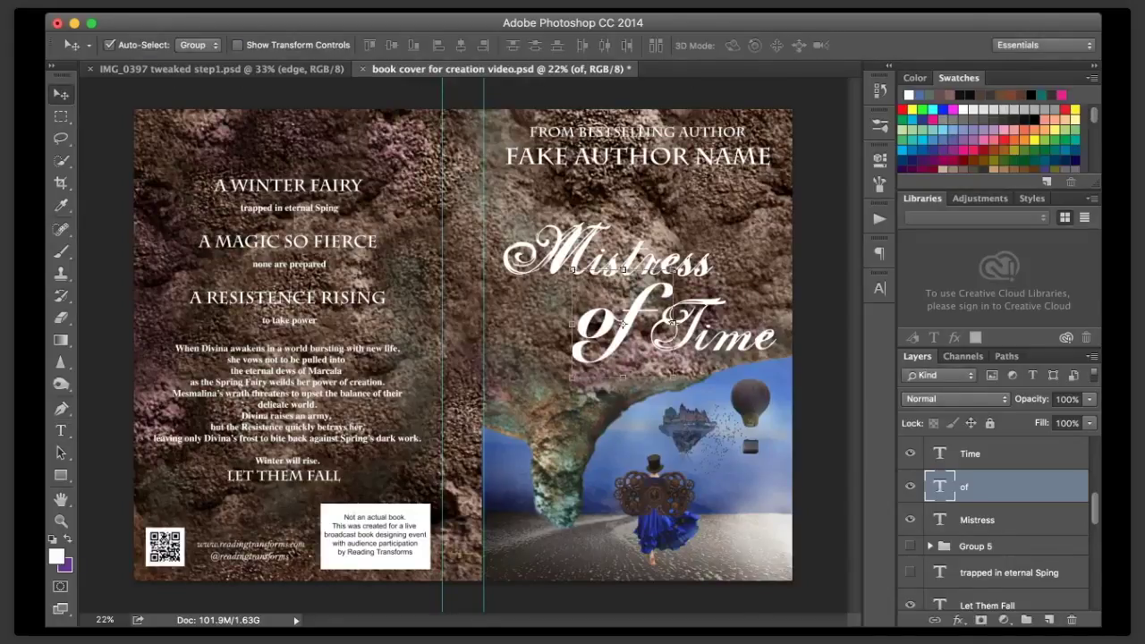
# - Scale the word of down and position it directly beneath Mistress, ahead of Time
pyautogui.press('super+t')
pyautogui.moveTo(674, 270); pyautogui.dragTo(610, 311)
pyautogui.press('Return')
pyautogui.press('super+t')
pyautogui.press('Return')
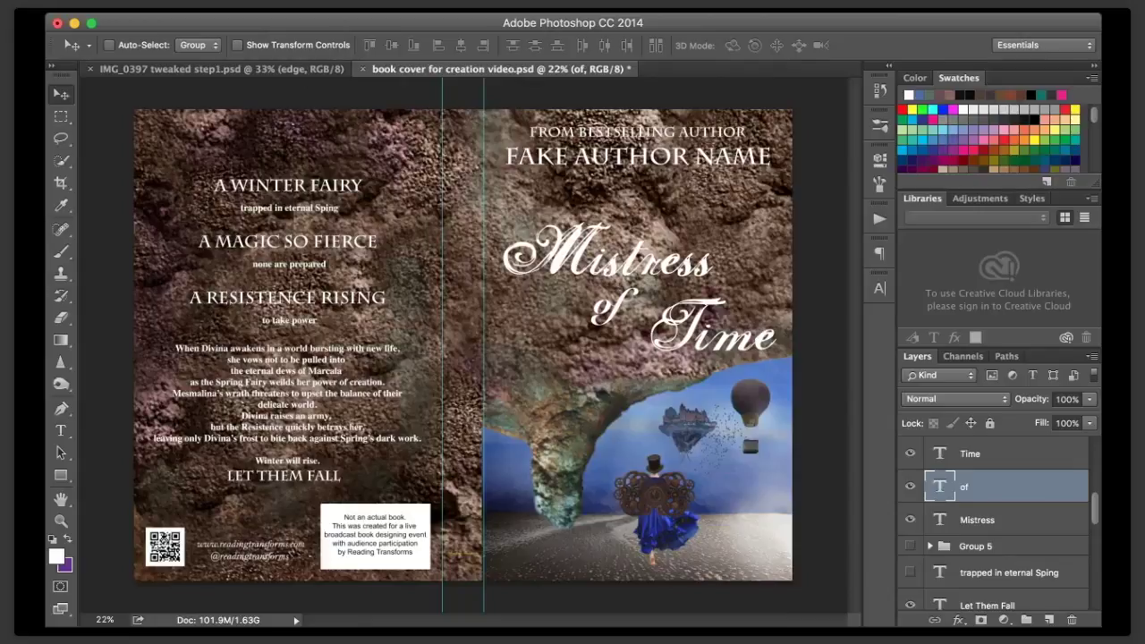
# - On a new layer above the of text, paint a small white curled flourish after the word with the brush at size 45
pyautogui.press('alt+shift+super+n')
pyautogui.click(880, 125)
pyautogui.press('b')
pyautogui.click(880, 125)
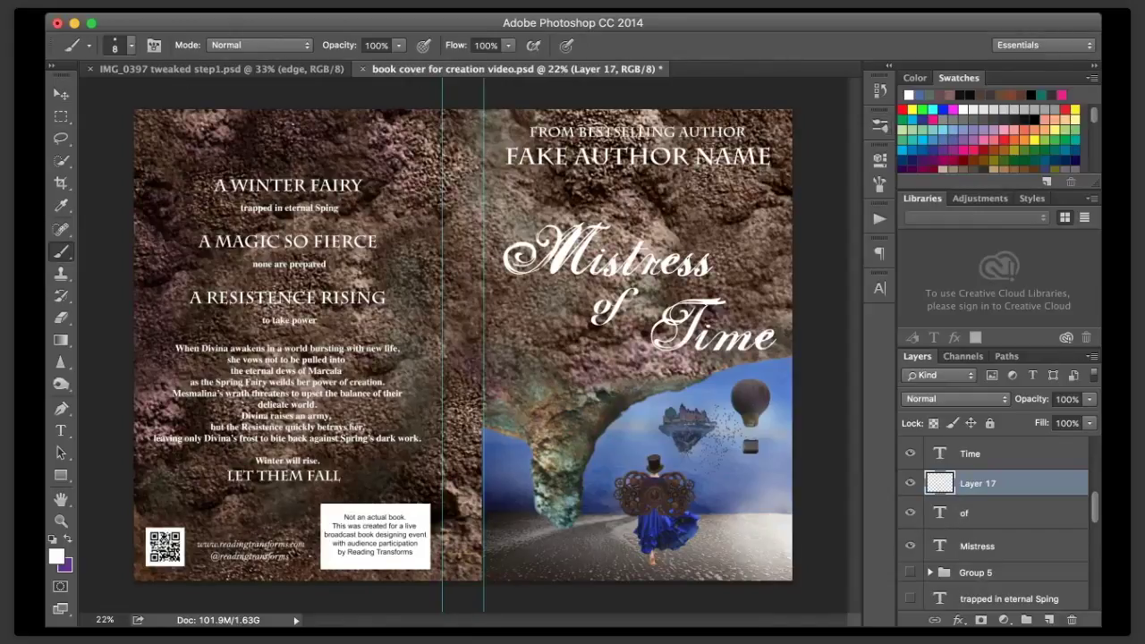
pyautogui.press(']')
pyautogui.press(']')
pyautogui.press(']')
pyautogui.press(']')
pyautogui.press(']')
pyautogui.press(']')
pyautogui.press(']')
pyautogui.press(']')
pyautogui.moveTo(631, 315)
pyautogui.mouseDown()
pyautogui.moveTo(662, 313)
pyautogui.moveTo(648, 302)
pyautogui.mouseUp()
pyautogui.press('super+z')
pyautogui.moveTo(632, 313); pyautogui.dragTo(640, 302)
# - Duplicate the flourish layer and place the copy, turned the opposite way, in front of the word of
pyautogui.press('super+j')
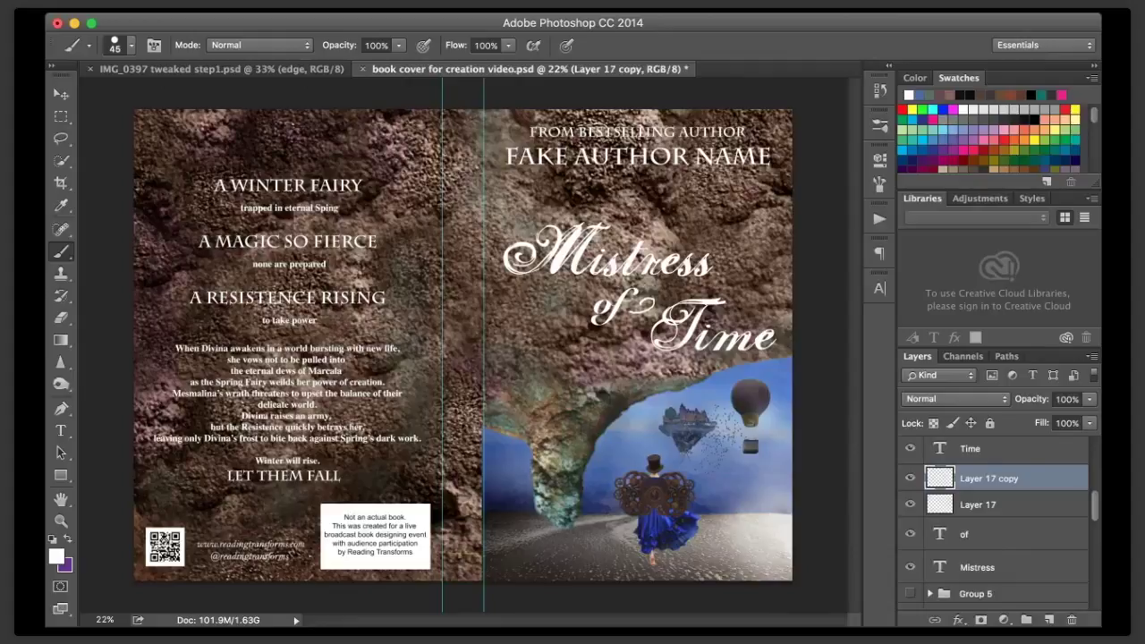
pyautogui.moveTo(630, 308)
pyautogui.mouseDown()
pyautogui.moveTo(644, 302)
pyautogui.moveTo(636, 321)
pyautogui.moveTo(575, 320)
pyautogui.moveTo(588, 320)
pyautogui.mouseUp()
pyautogui.press('v')
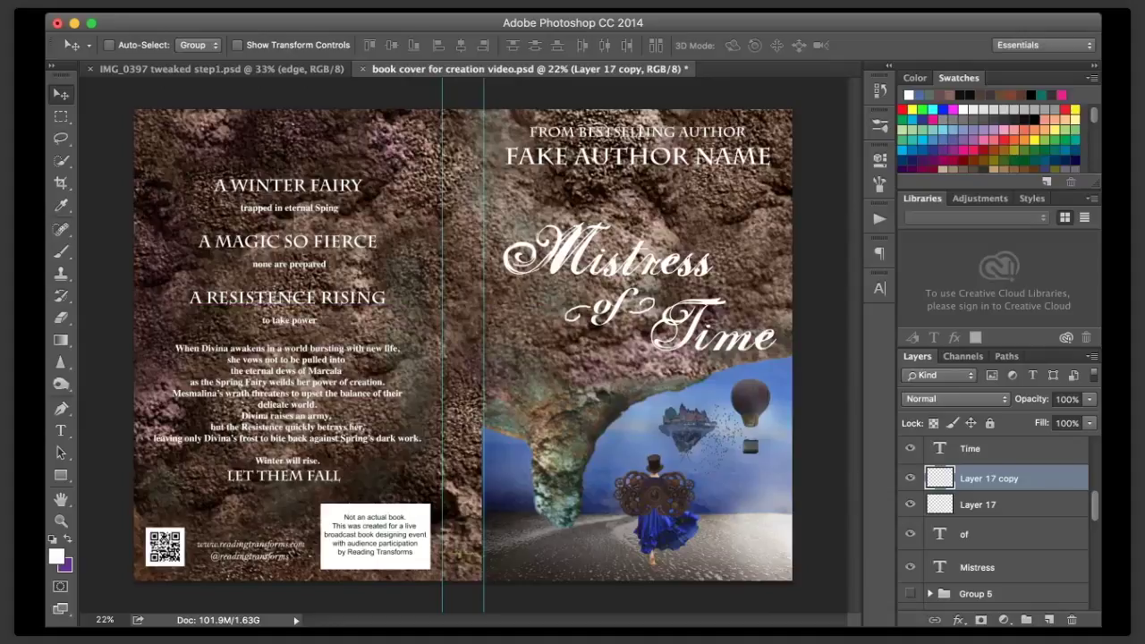
# - Add a layer mask to the Mistress text layer and ready the brush for painting on it
pyautogui.click(1002, 567)
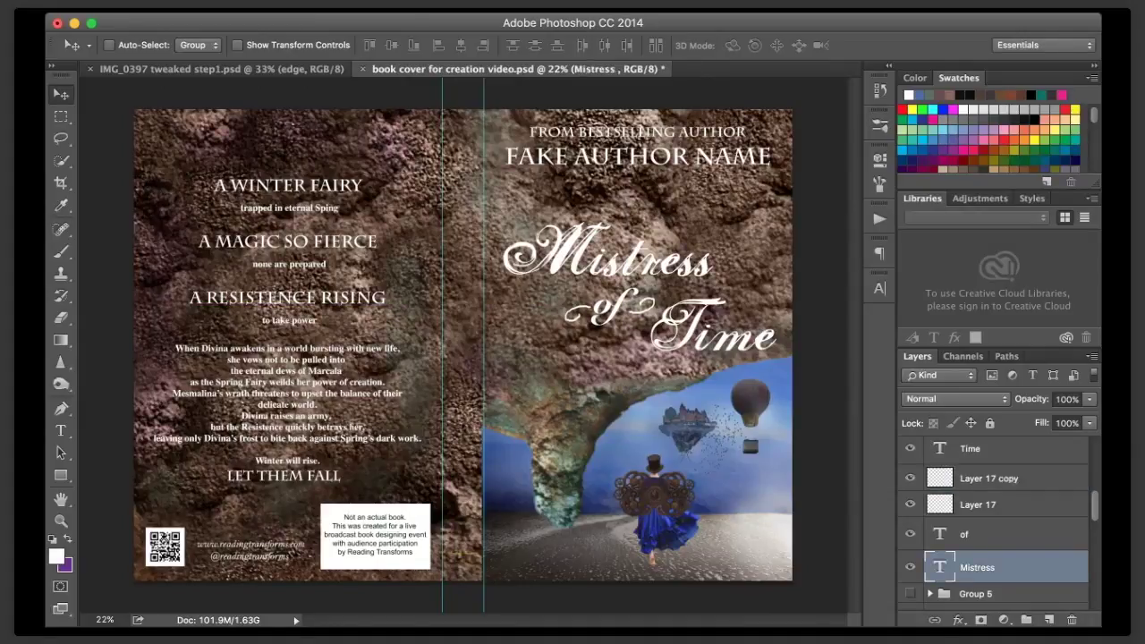
pyautogui.click(981, 619)
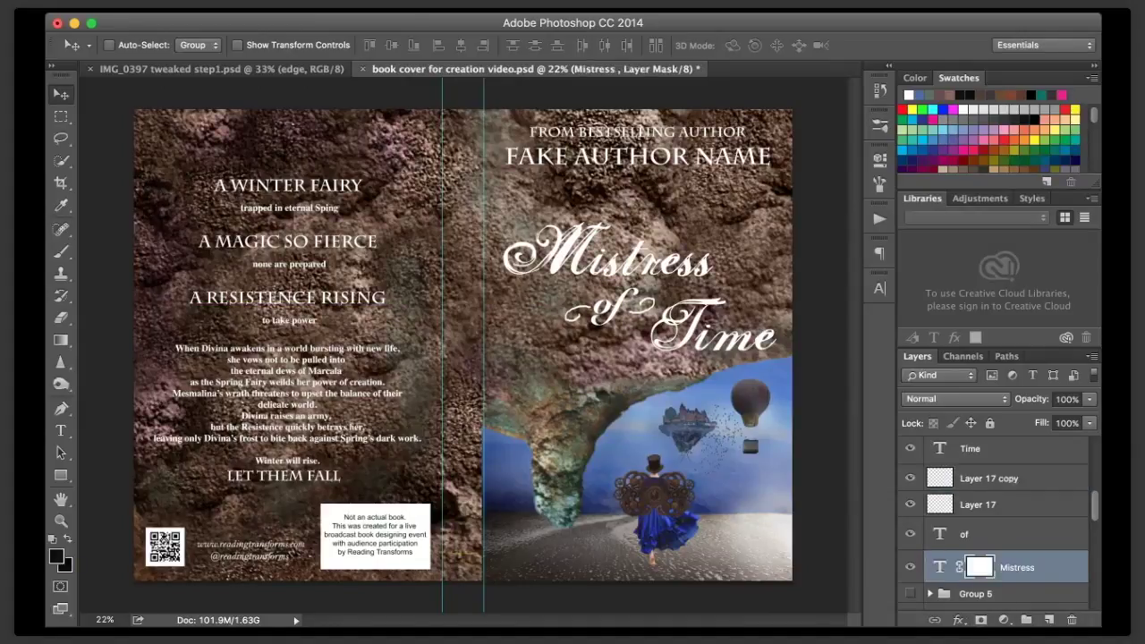
pyautogui.press('b')
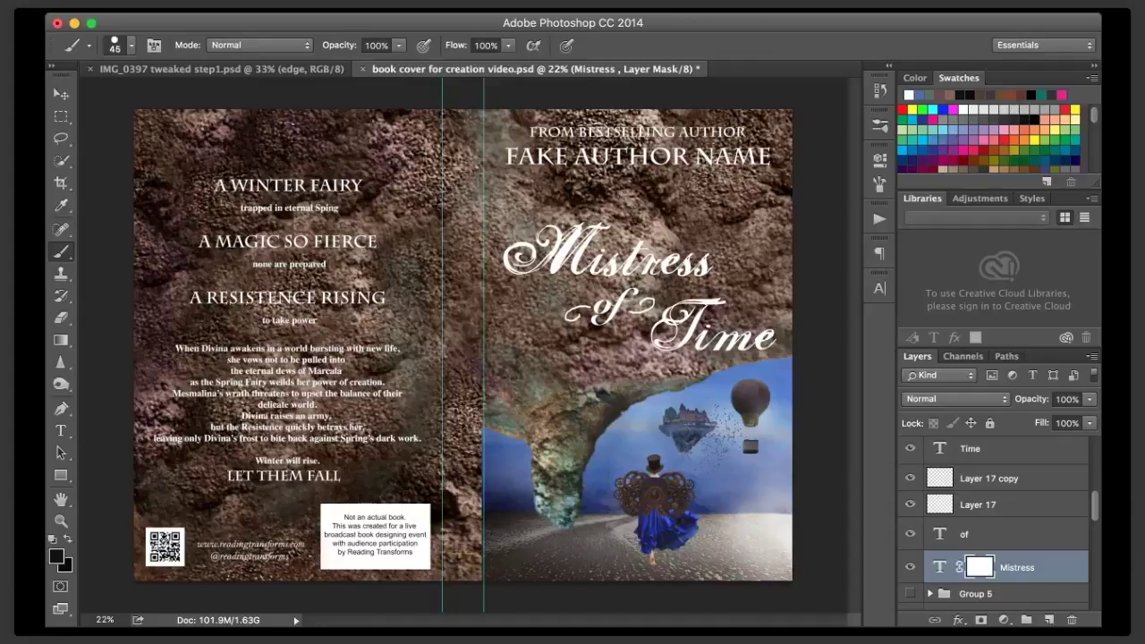
# - Try masking a thin horizontal streak through the word Mistress with the black brush
pyautogui.moveTo(507, 256); pyautogui.dragTo(641, 255)
pyautogui.press('super+z')
pyautogui.moveTo(506, 264); pyautogui.dragTo(714, 265)
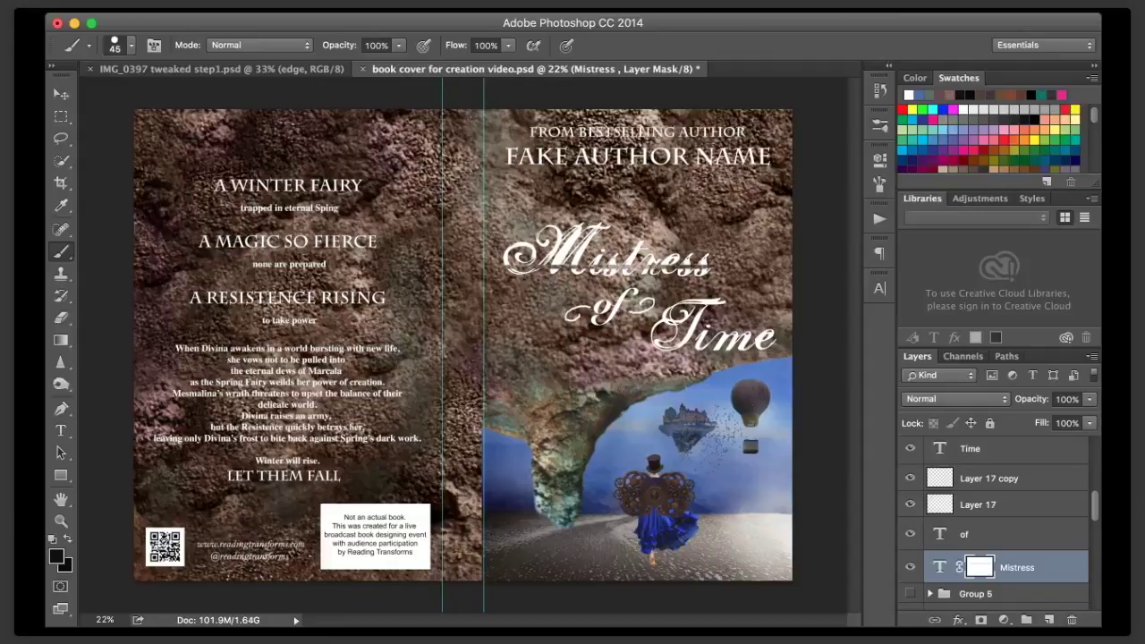
pyautogui.press('super+z')
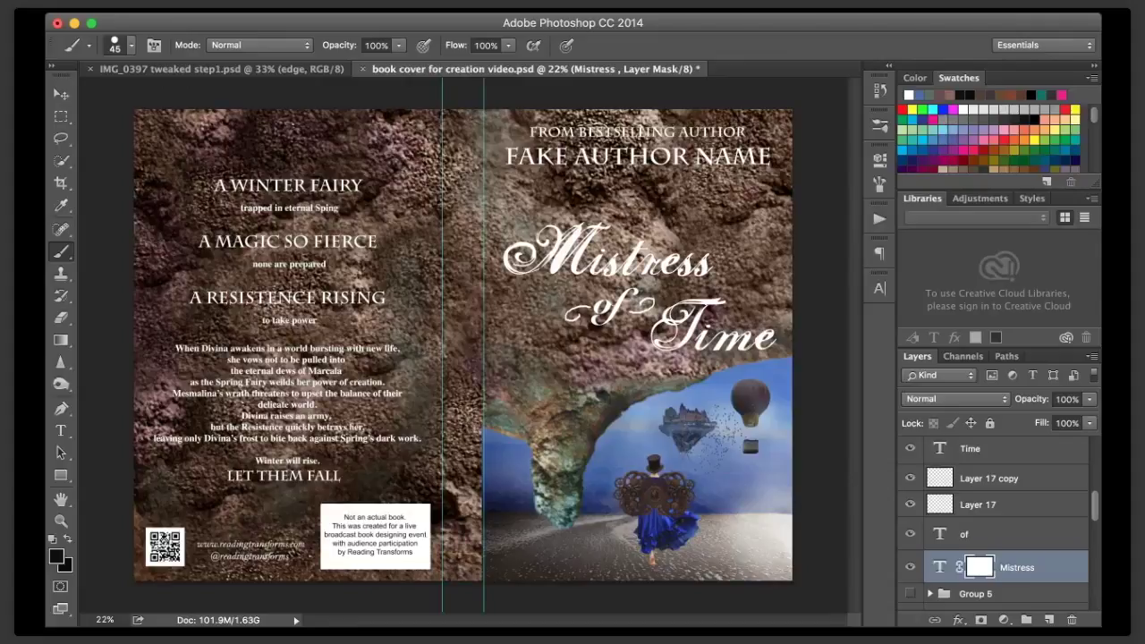
# - Apply Bevel & Emboss, Inner Glow and Drop Shadow effects to the Mistress text layer
pyautogui.click(939, 567)
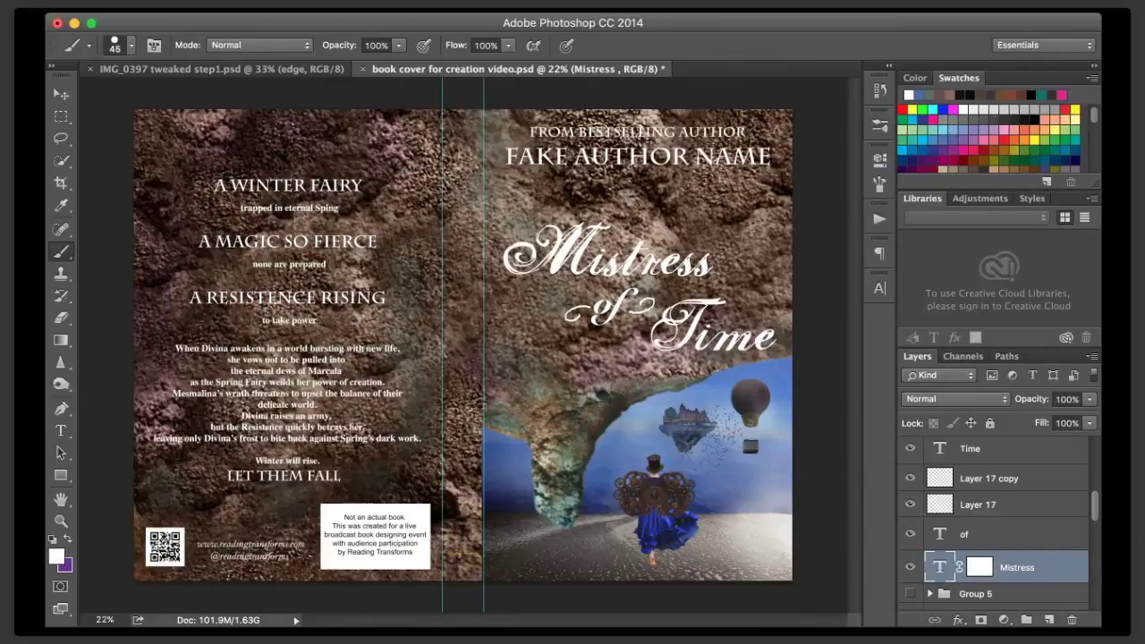
pyautogui.press('h')
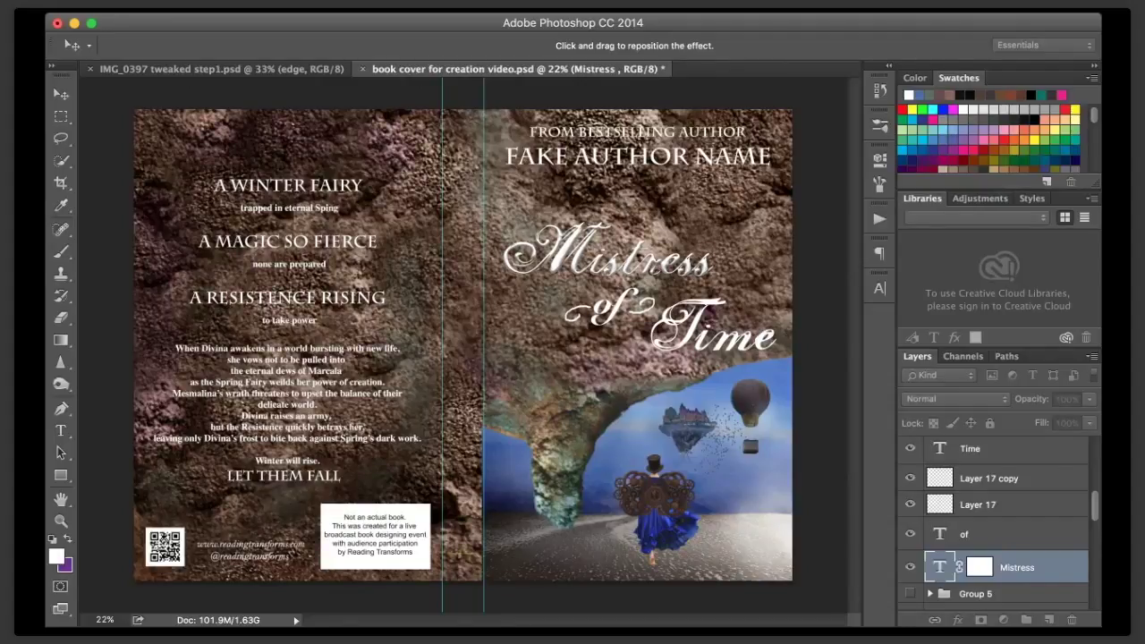
pyautogui.press('h')
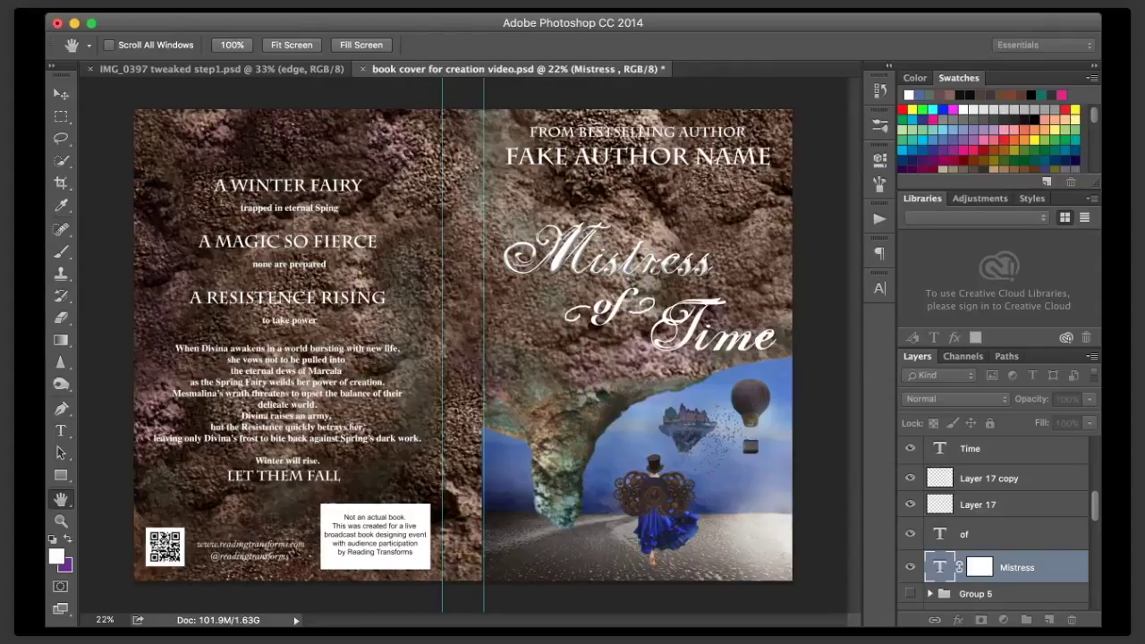
pyautogui.press('b')
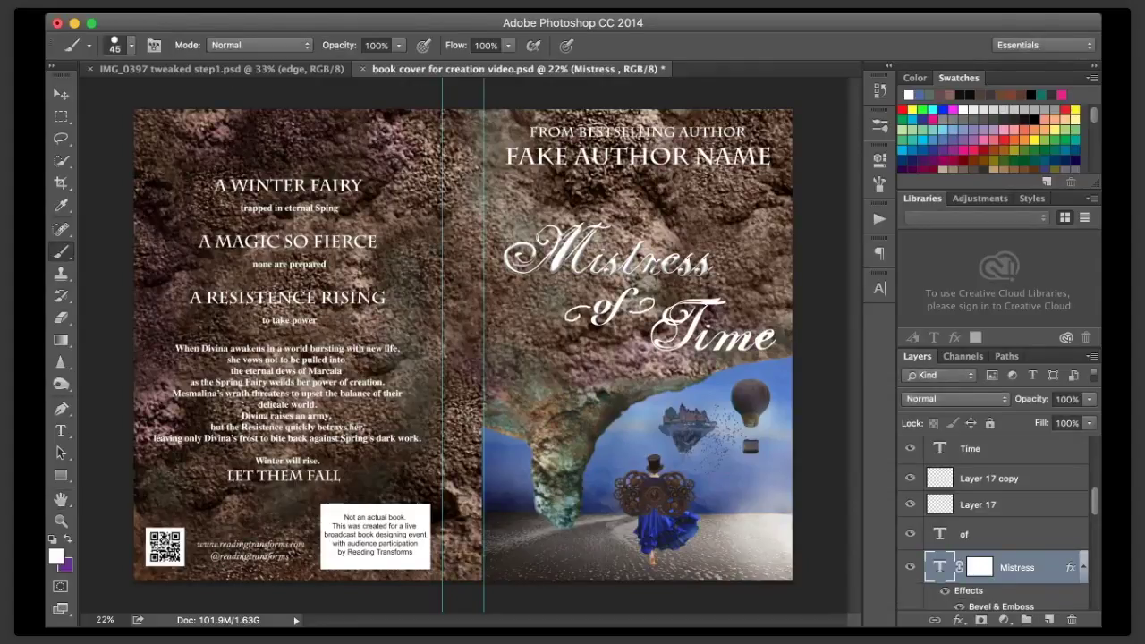
# - Copy the Mistress layer effects onto the of text, the Time text and both flourish layers
pyautogui.moveTo(1071, 567); pyautogui.dragTo(1059, 449)
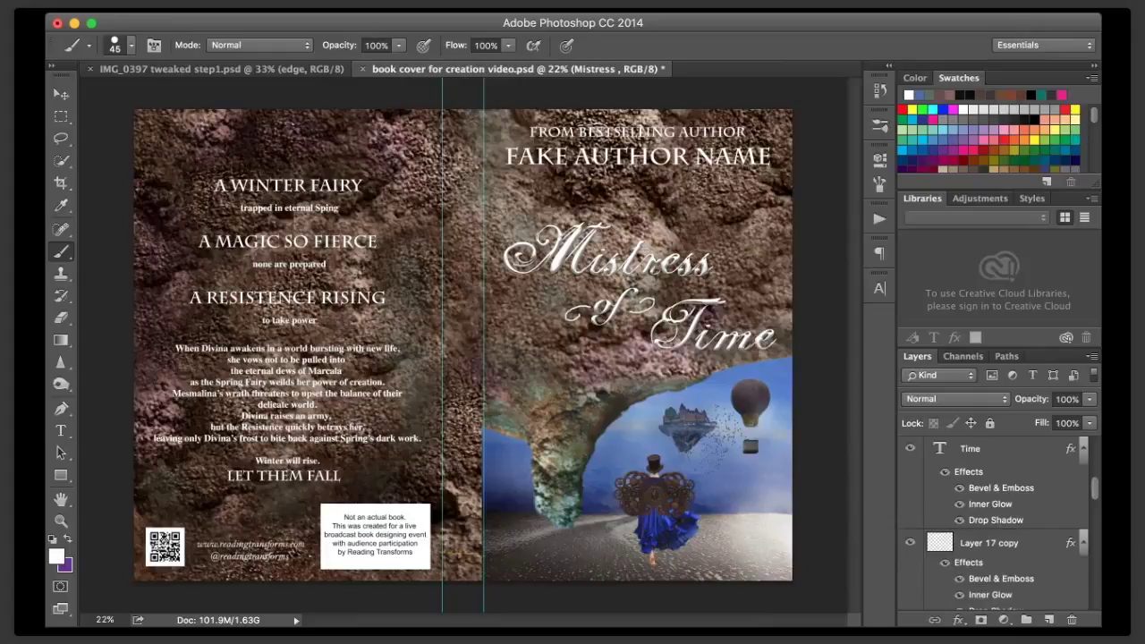
pyautogui.scroll(-6, 994, 526)
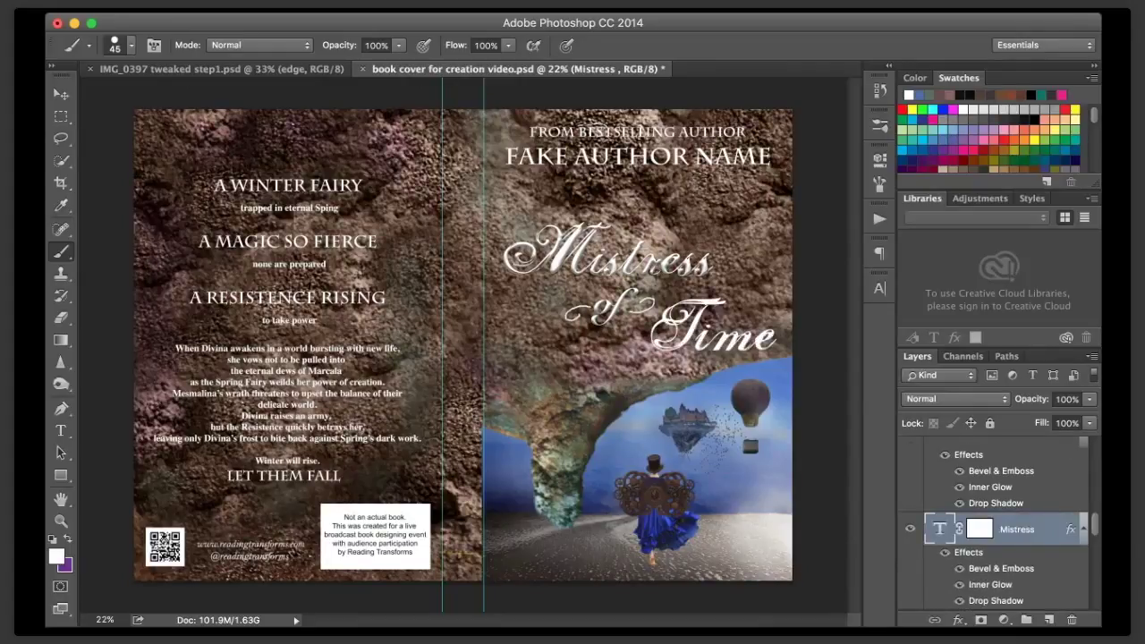
pyautogui.click(61, 94)
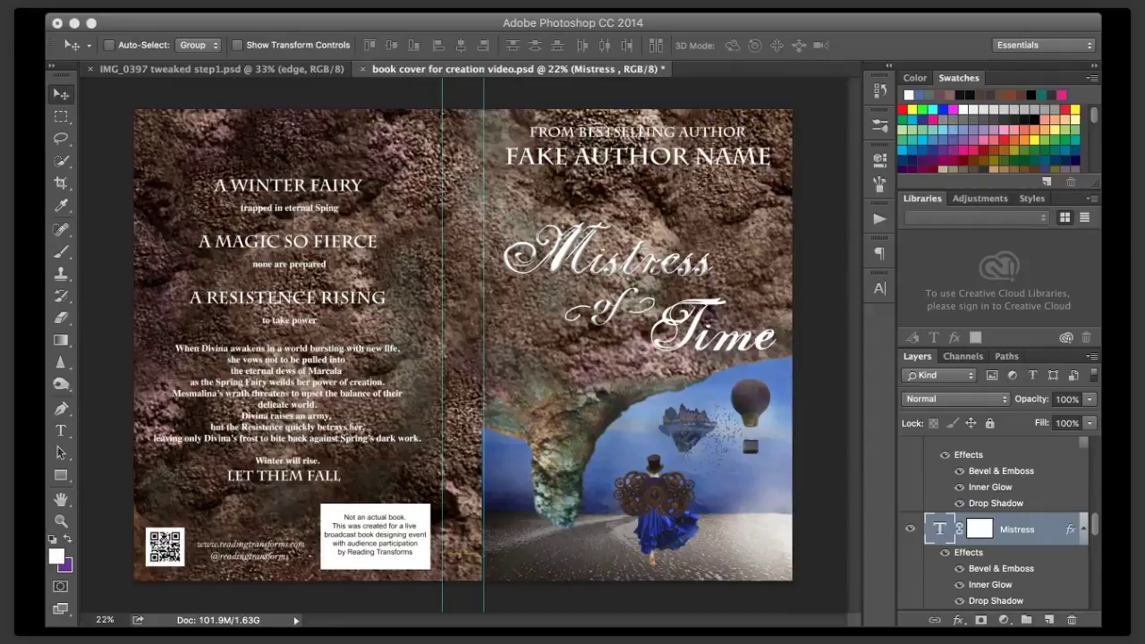
# - Paste the tagline about the missing keeper and the threatened isle of time as new text low on the cover, and select it all
pyautogui.press('super+Tab')
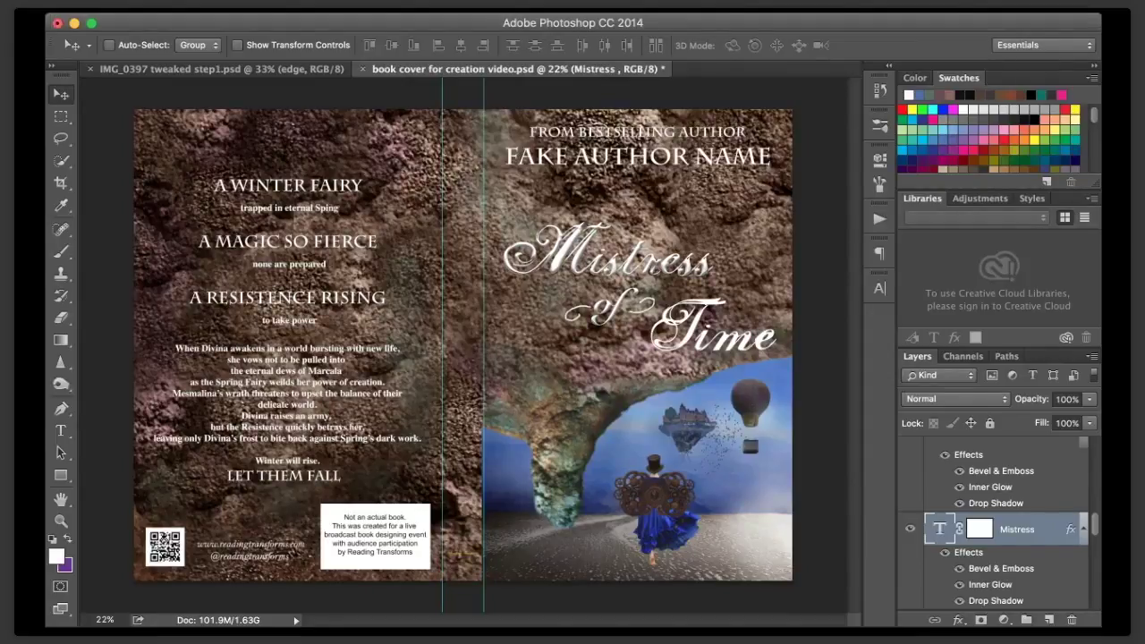
pyautogui.press('t')
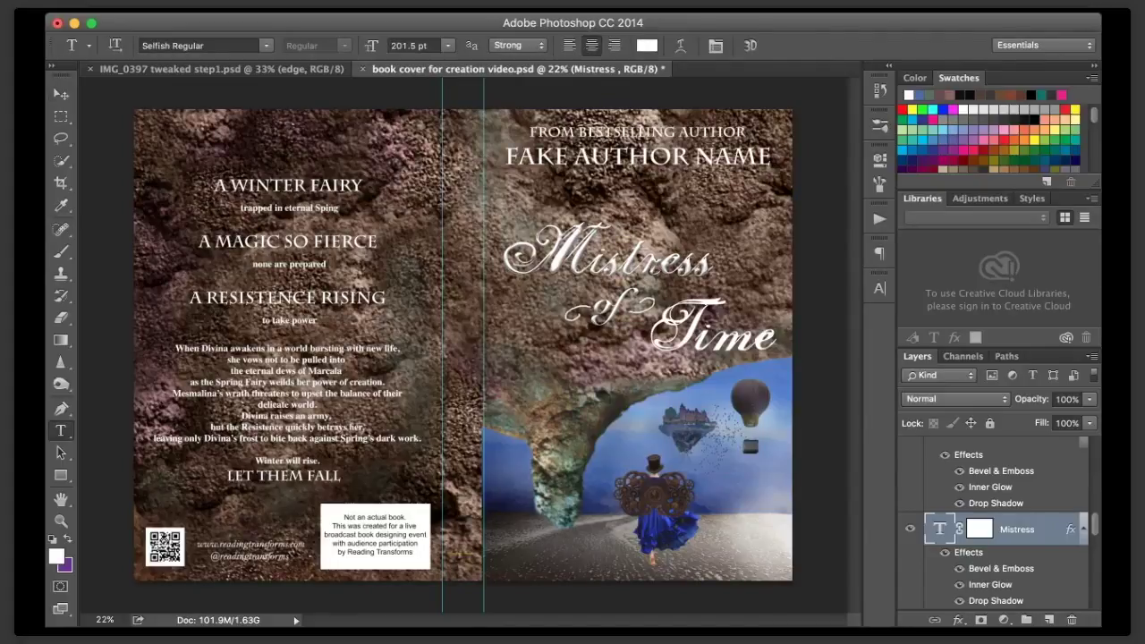
pyautogui.click(510, 537)
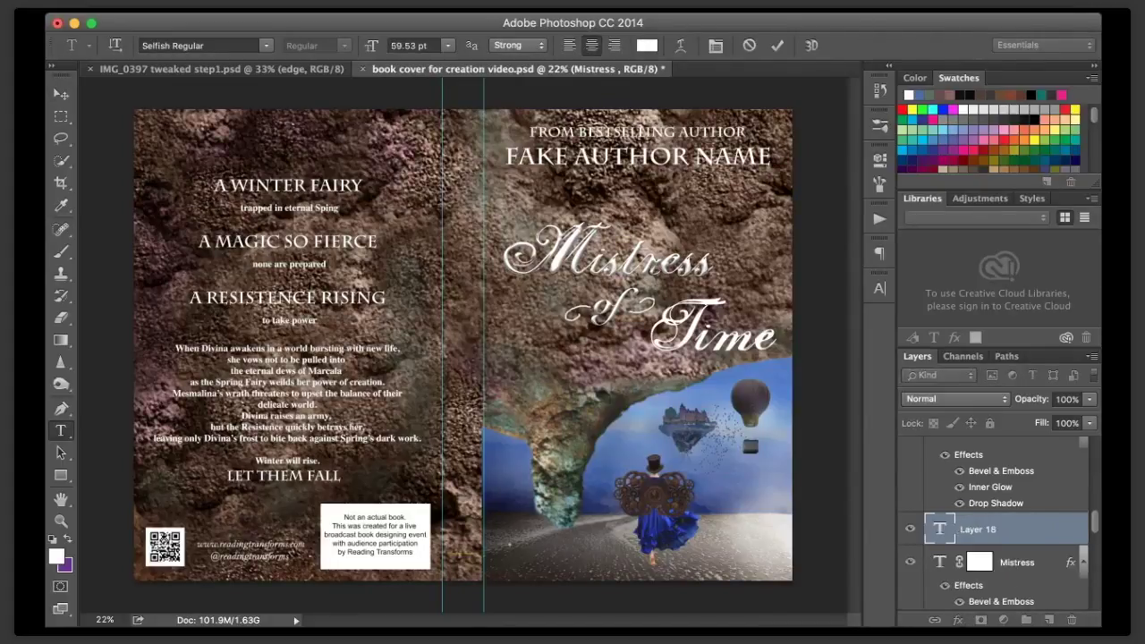
pyautogui.hotkey('ctrl', 'v')
pyautogui.hotkey('ctrl', 'a')
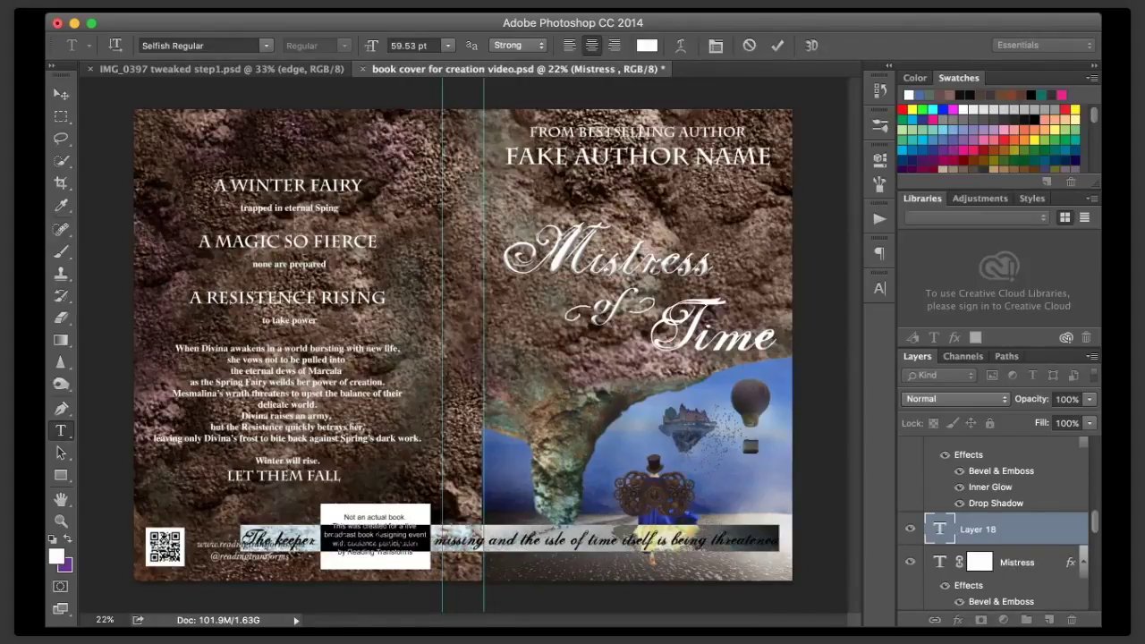
# - Set the tagline text's font to Perpetua Bold
pyautogui.click(266, 46)
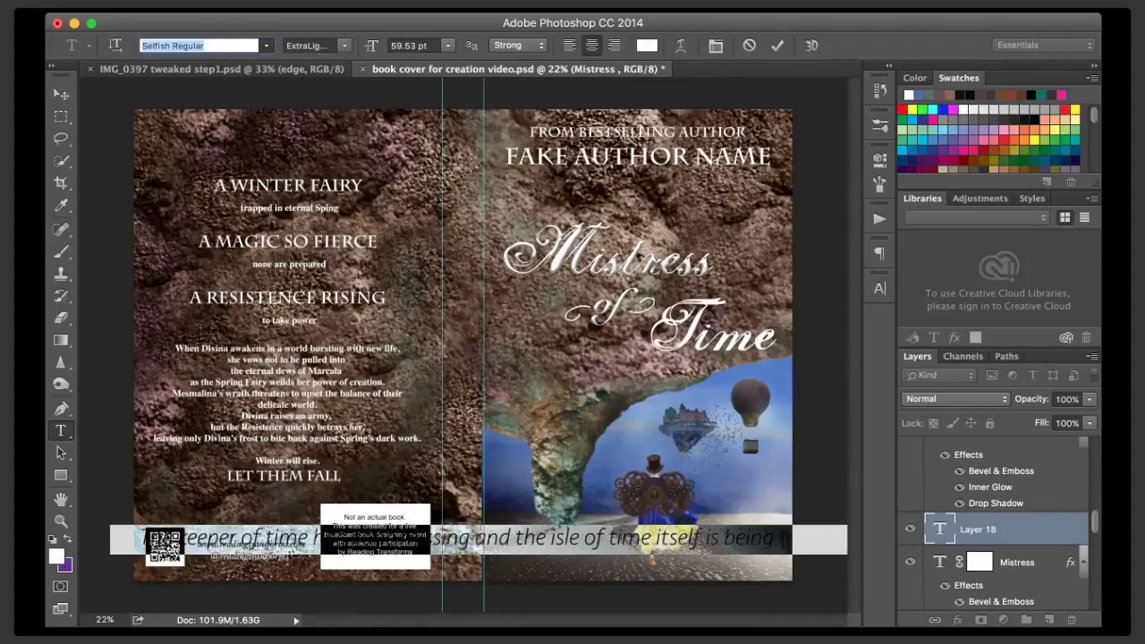
pyautogui.press('Down')
pyautogui.press('Down')
pyautogui.press('Down')
pyautogui.press('Down')
pyautogui.press('Down')
pyautogui.press('Down')
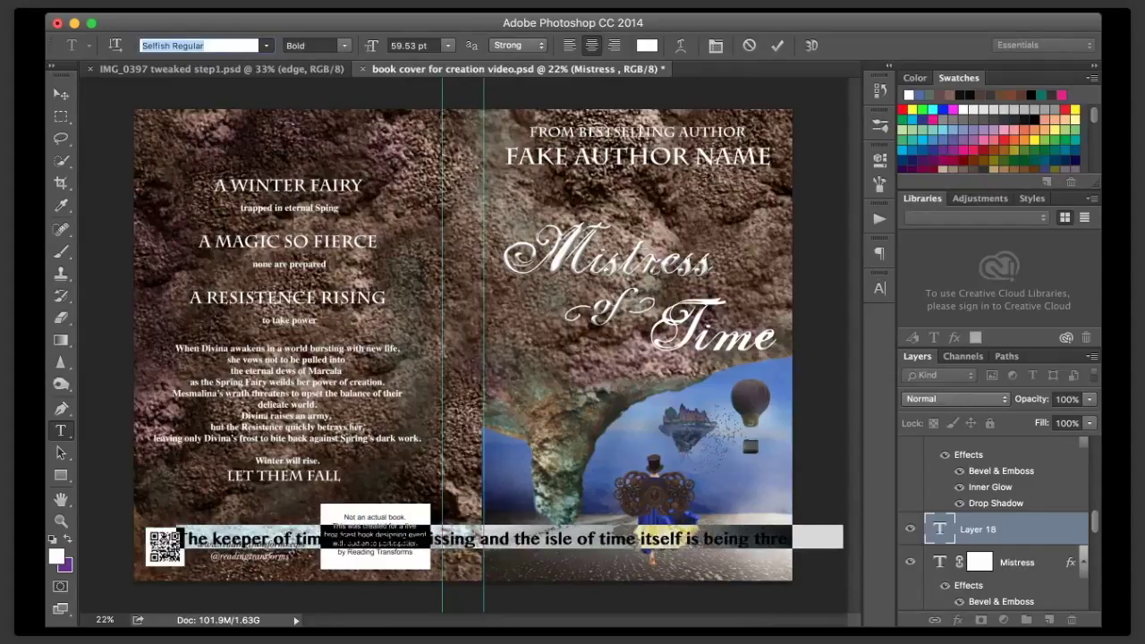
pyautogui.press('Down')
pyautogui.press('Down')
pyautogui.press('Down')
pyautogui.press('Down')
pyautogui.press('Down')
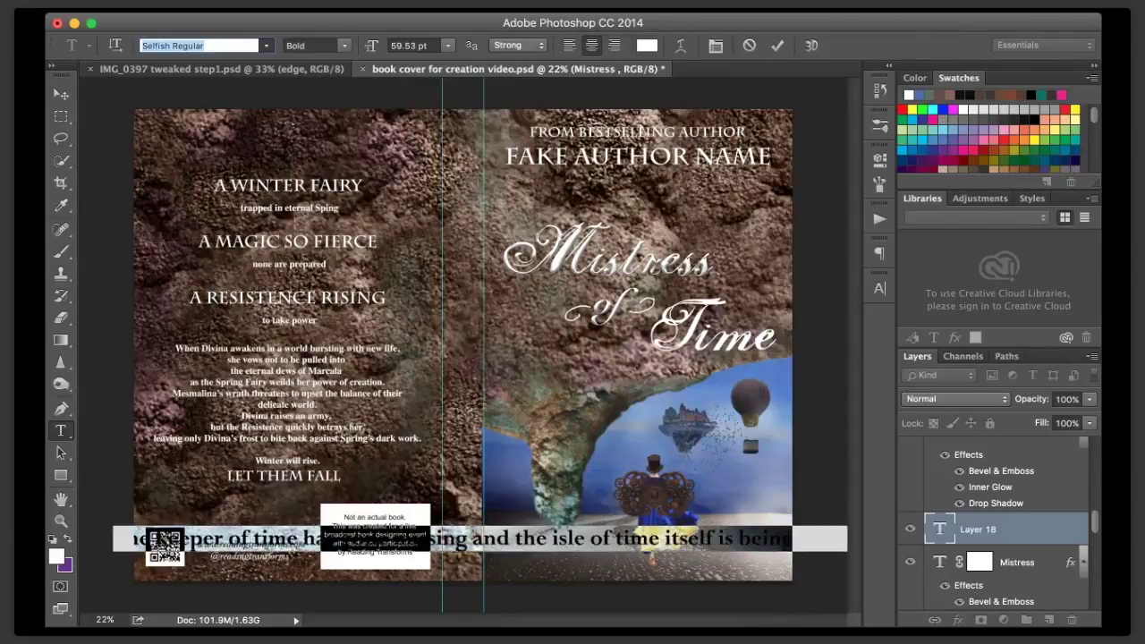
pyautogui.click(61, 94)
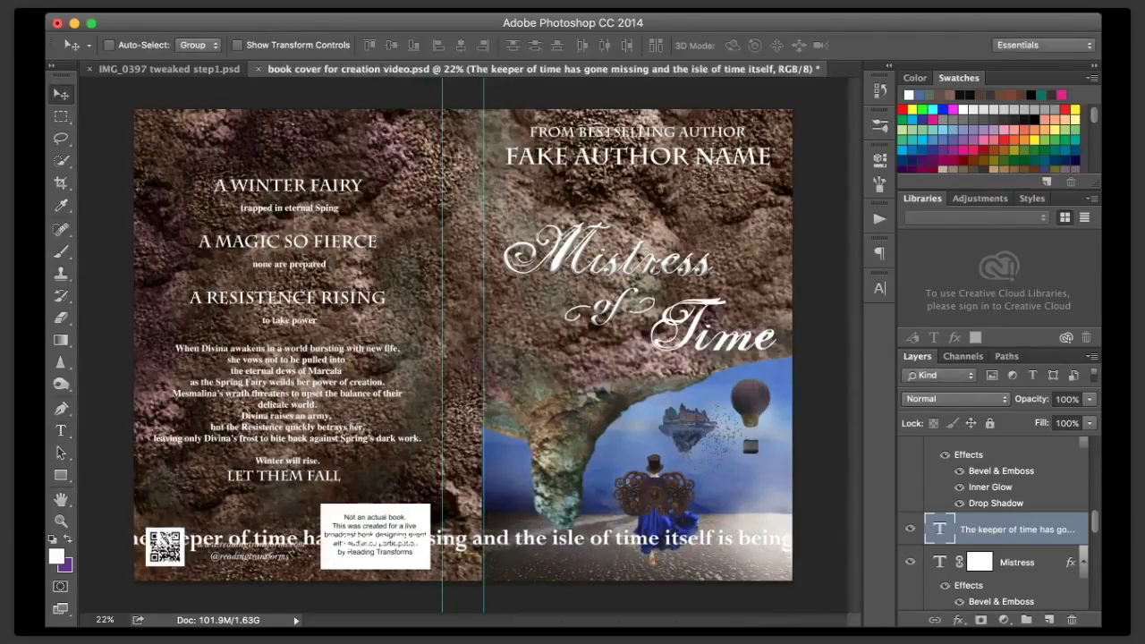
# - Break the tagline into two lines after "missing" and scale it down to 22.39 pt low on the front cover
pyautogui.press('t')
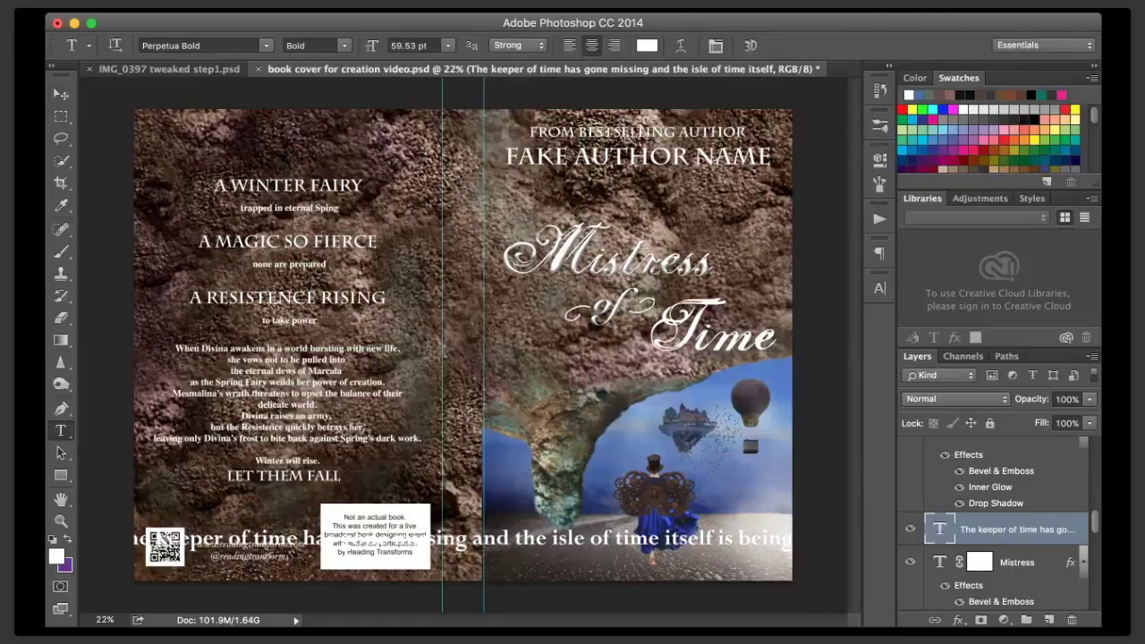
pyautogui.click(470, 539)
pyautogui.press('Return')
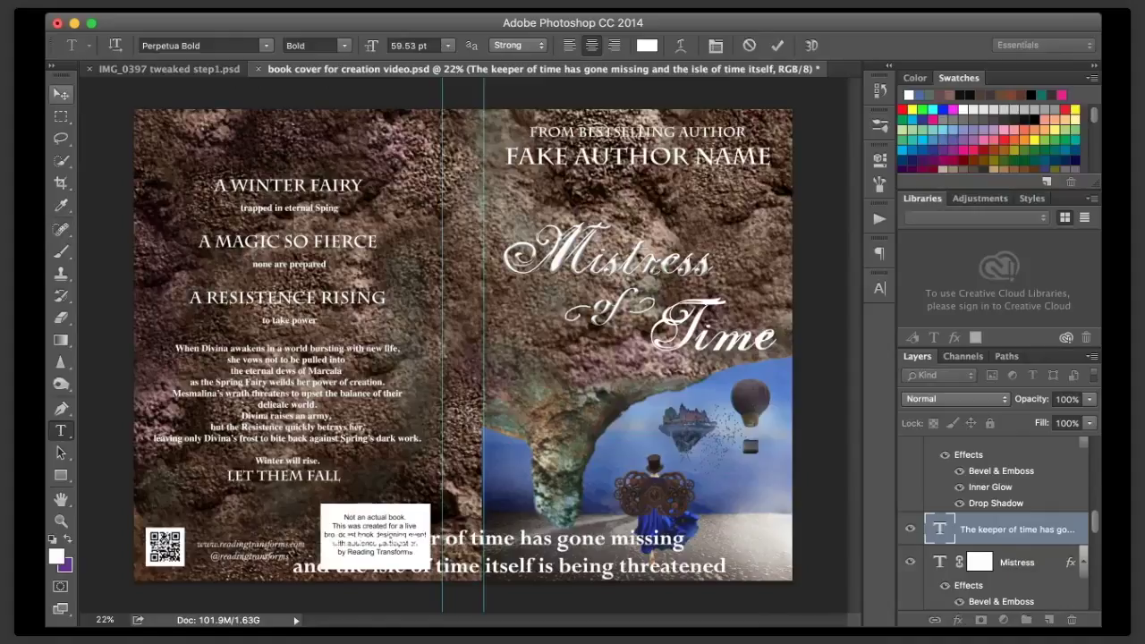
pyautogui.click(61, 94)
pyautogui.hotkey('ctrl', 't')
pyautogui.moveTo(726, 526); pyautogui.dragTo(566, 550)
pyautogui.press('Return')
# - Split the tagline into four lines, left-align it, and place it in the front cover's lower corner beside the spine
pyautogui.press('t')
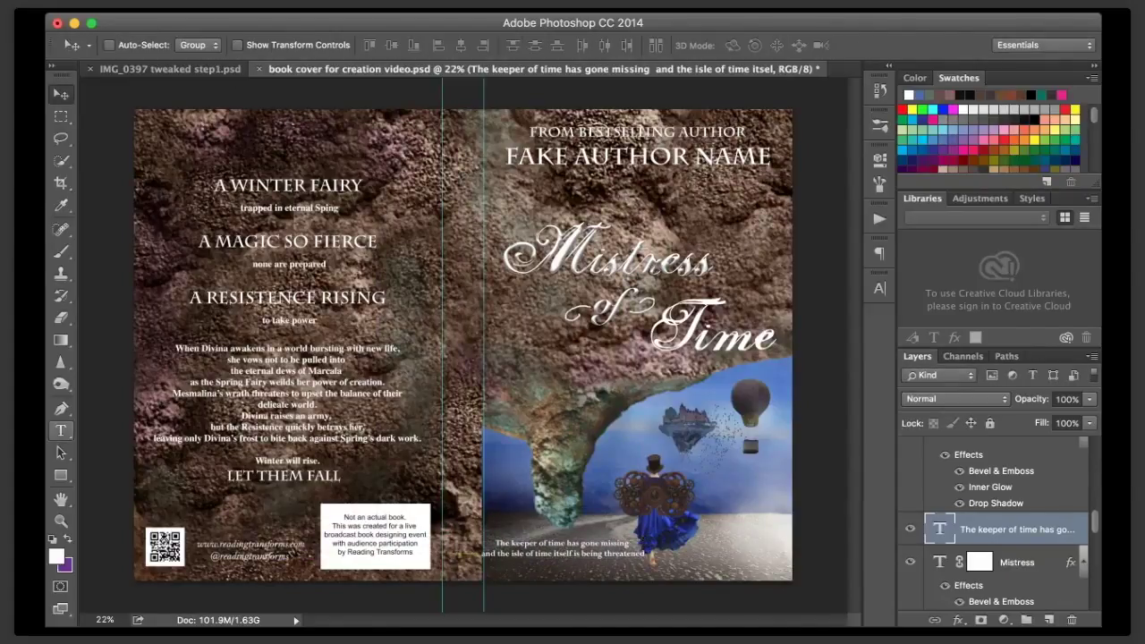
pyautogui.click(565, 544)
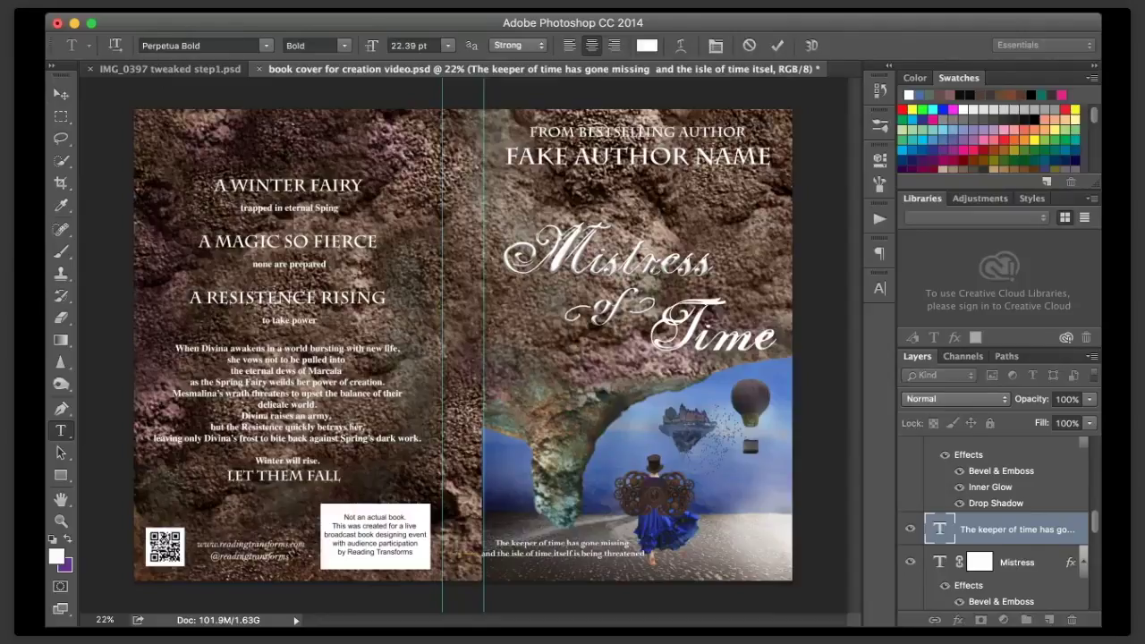
pyautogui.press('Return')
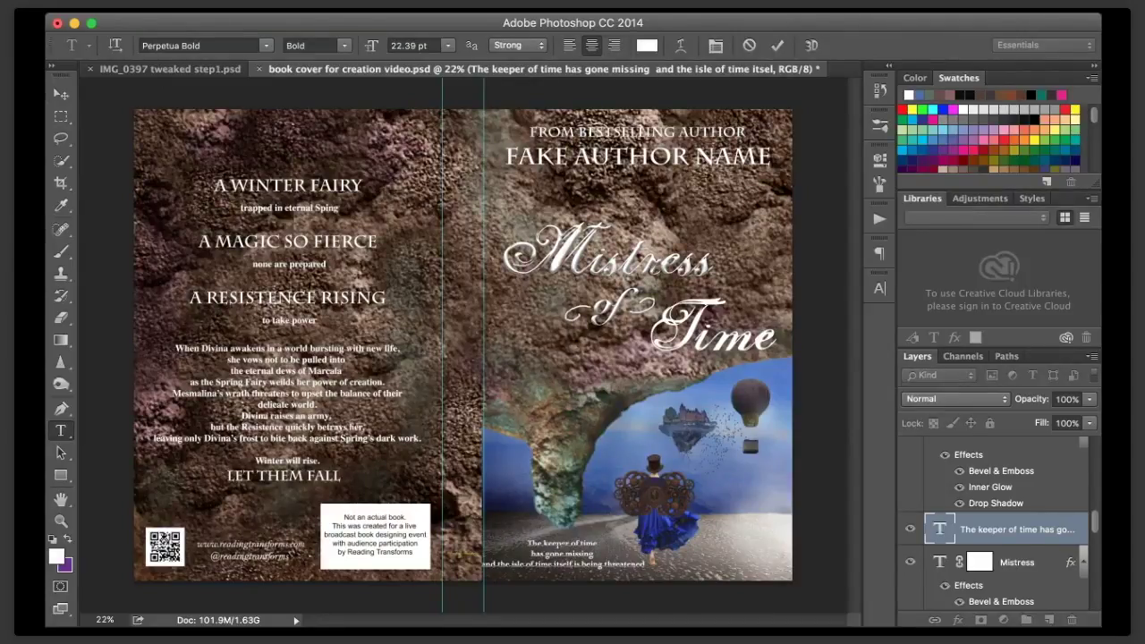
pyautogui.press('Return')
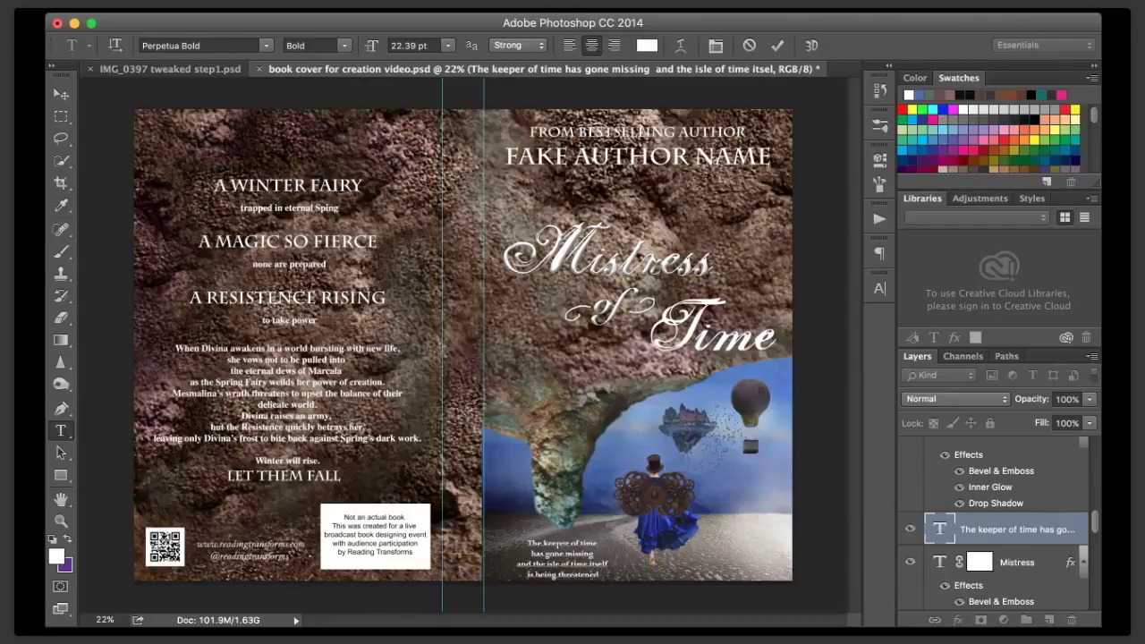
pyautogui.moveTo(600, 575); pyautogui.dragTo(526, 542)
pyautogui.click(569, 45)
pyautogui.click(61, 94)
pyautogui.moveTo(605, 555); pyautogui.dragTo(539, 556)
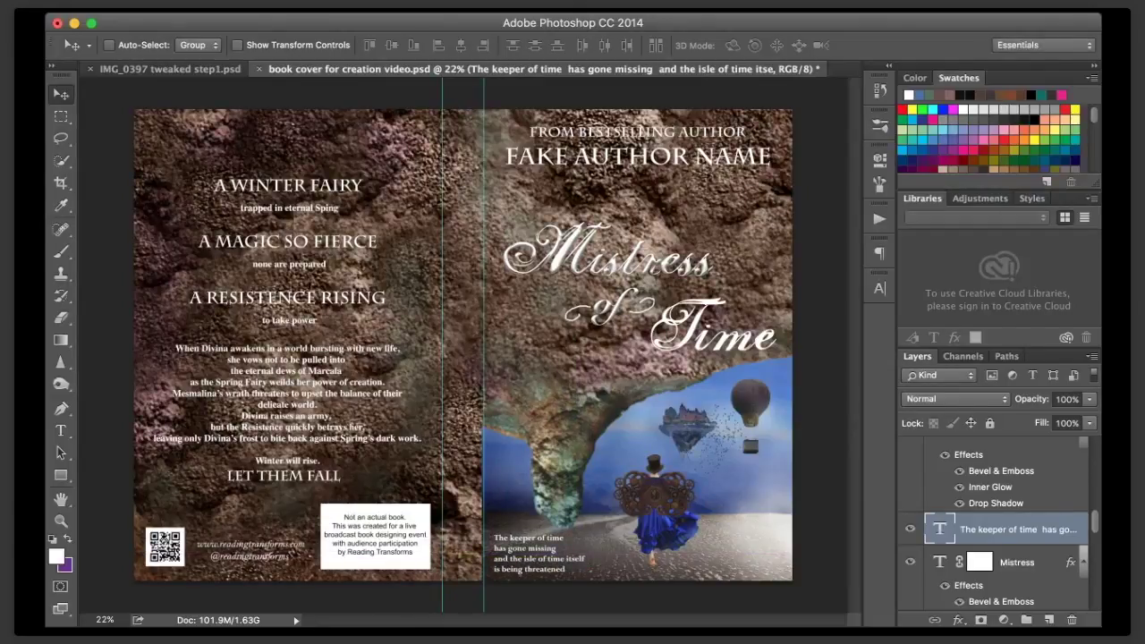
# - Duplicate the Group 4 copy and Group 4 copy 2 layers and merge the duplicates into one layer
pyautogui.scroll(-5, 993, 523)
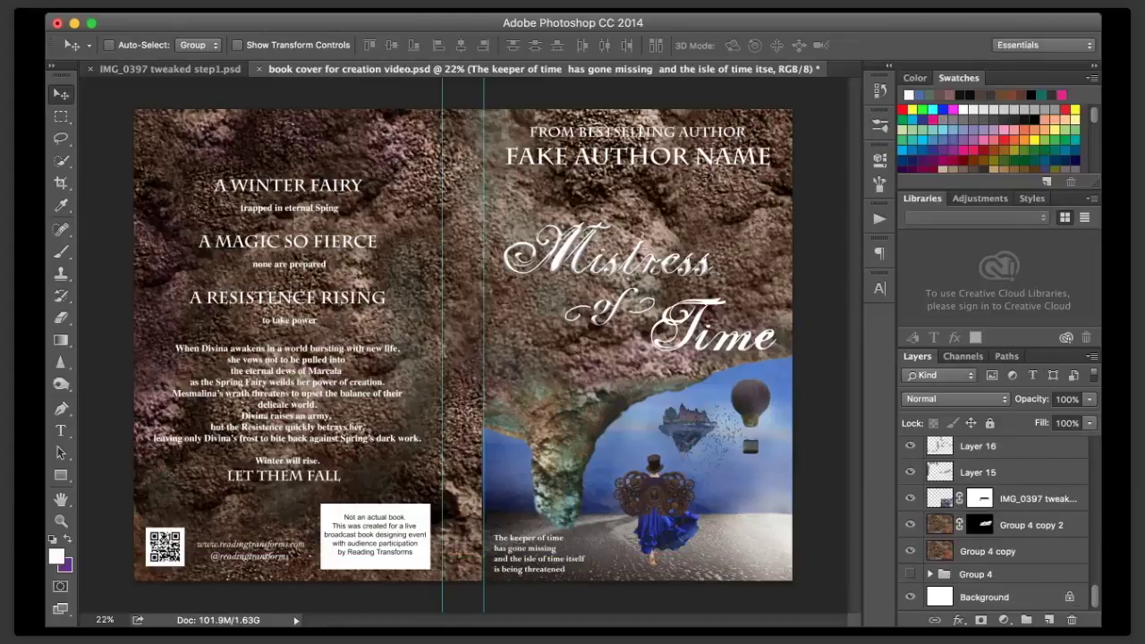
pyautogui.click(988, 552)
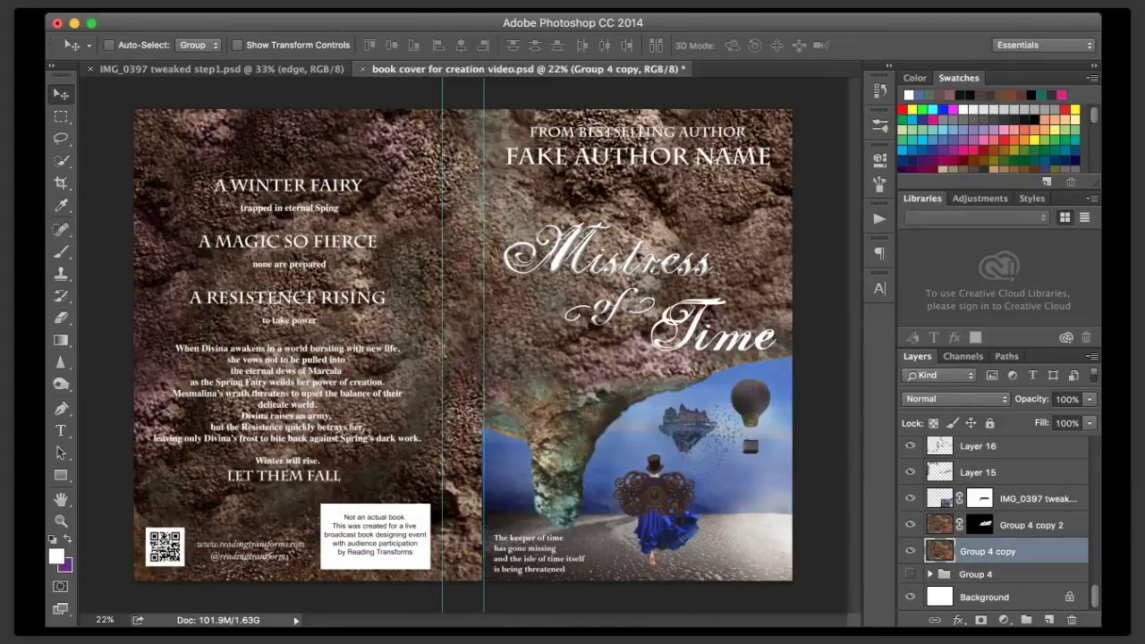
pyautogui.keyDown('shift'); pyautogui.click(1031, 525); pyautogui.keyUp('shift')
pyautogui.moveTo(1031, 526); pyautogui.dragTo(1050, 619)
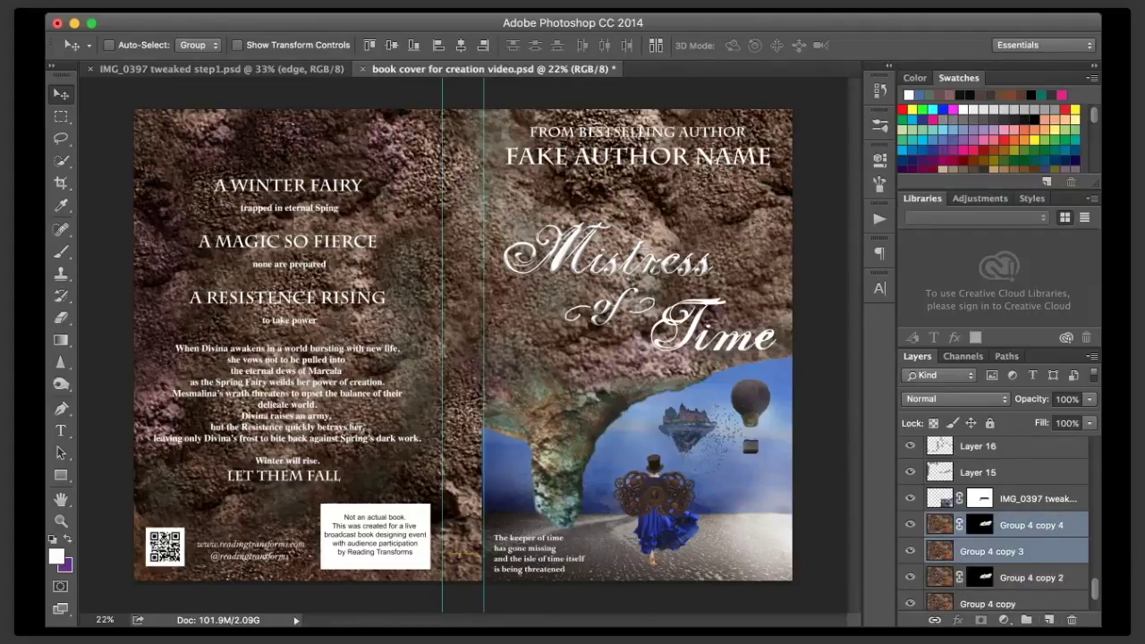
pyautogui.hotkey('ctrl', 'e')
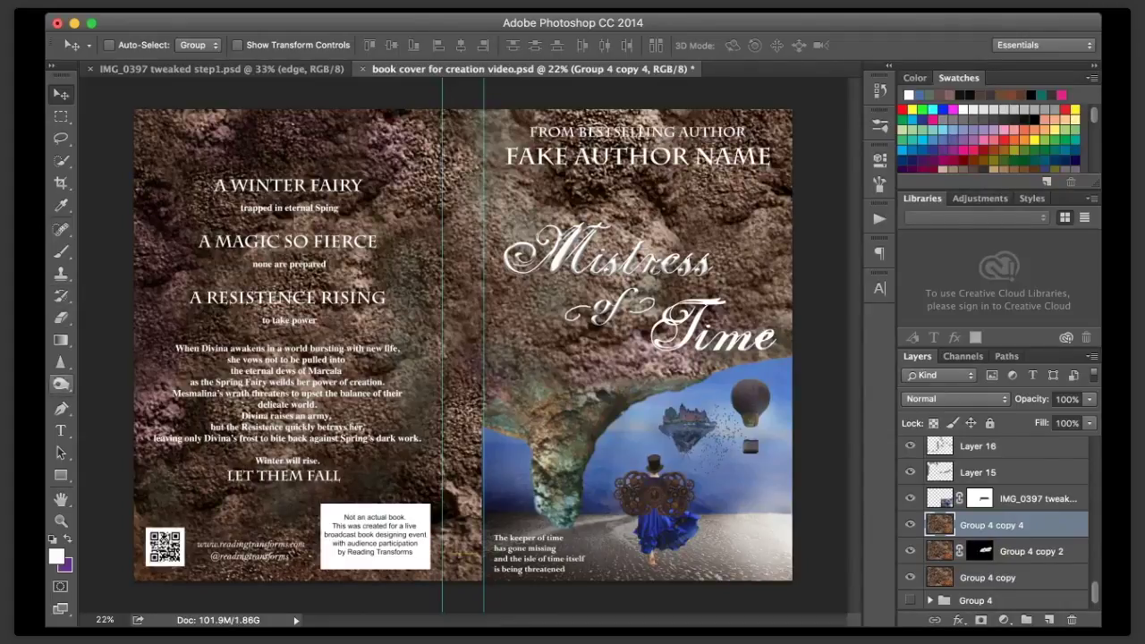
# - Create a Soft Light Burn layer, raise it above the IMG_0397 layer, and burn the rock around the title and outer edge
pyautogui.click(61, 384)
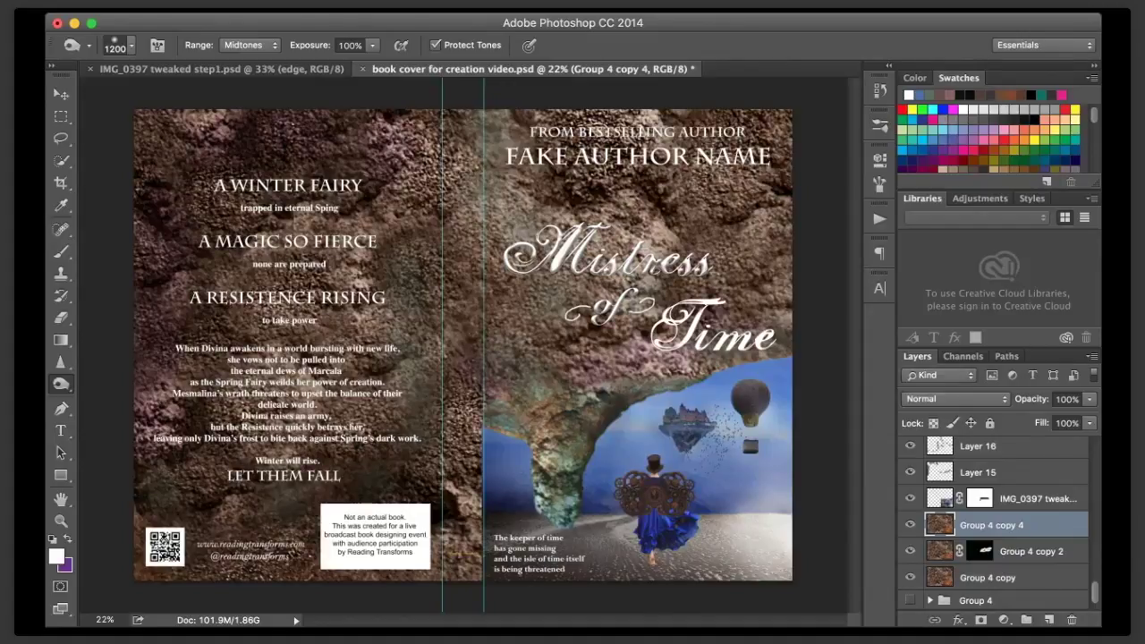
pyautogui.press('Return')
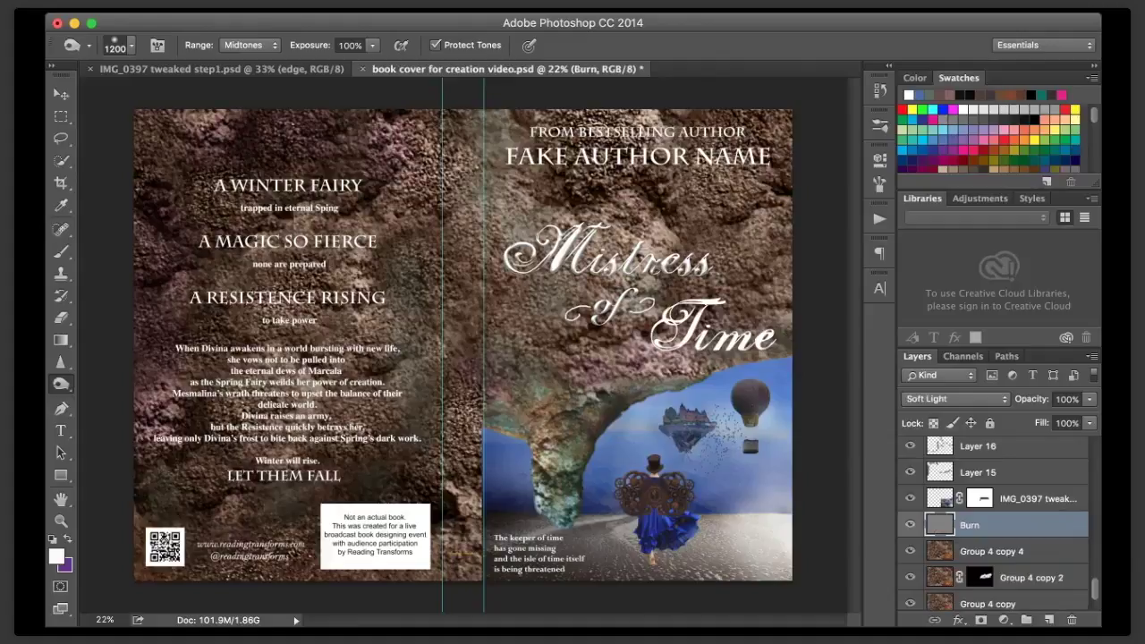
pyautogui.moveTo(514, 150)
pyautogui.mouseDown()
pyautogui.moveTo(539, 168)
pyautogui.moveTo(729, 168)
pyautogui.moveTo(684, 210)
pyautogui.moveTo(613, 215)
pyautogui.mouseUp()
pyautogui.moveTo(537, 220)
pyautogui.mouseDown()
pyautogui.moveTo(475, 175)
pyautogui.moveTo(381, 139)
pyautogui.mouseUp()
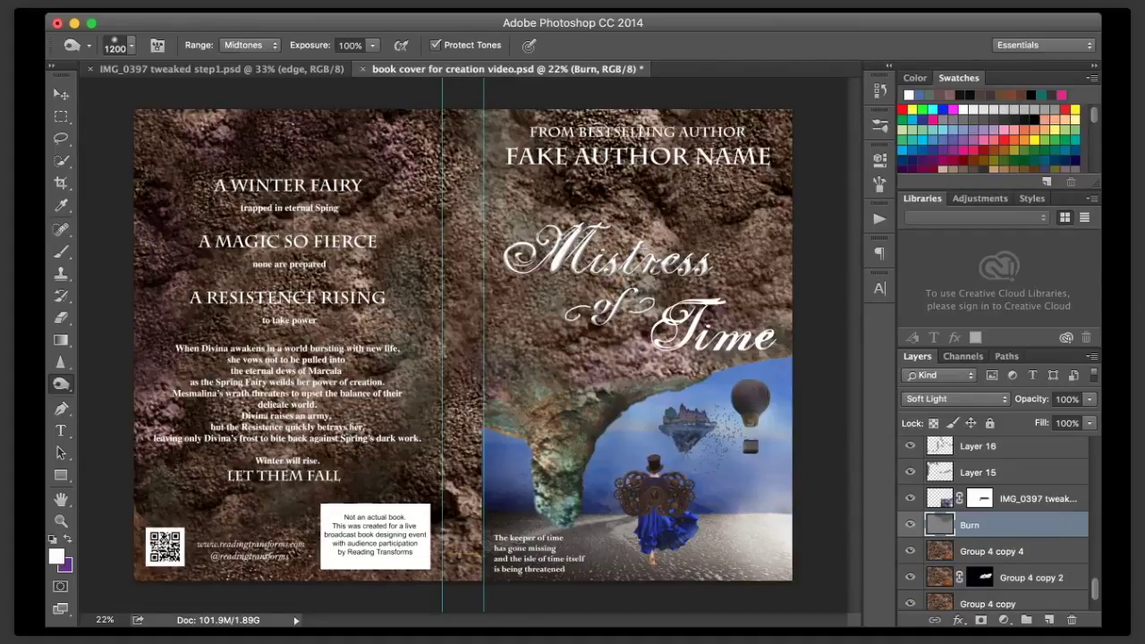
pyautogui.moveTo(612, 248)
pyautogui.mouseDown()
pyautogui.moveTo(665, 251)
pyautogui.moveTo(705, 279)
pyautogui.mouseUp()
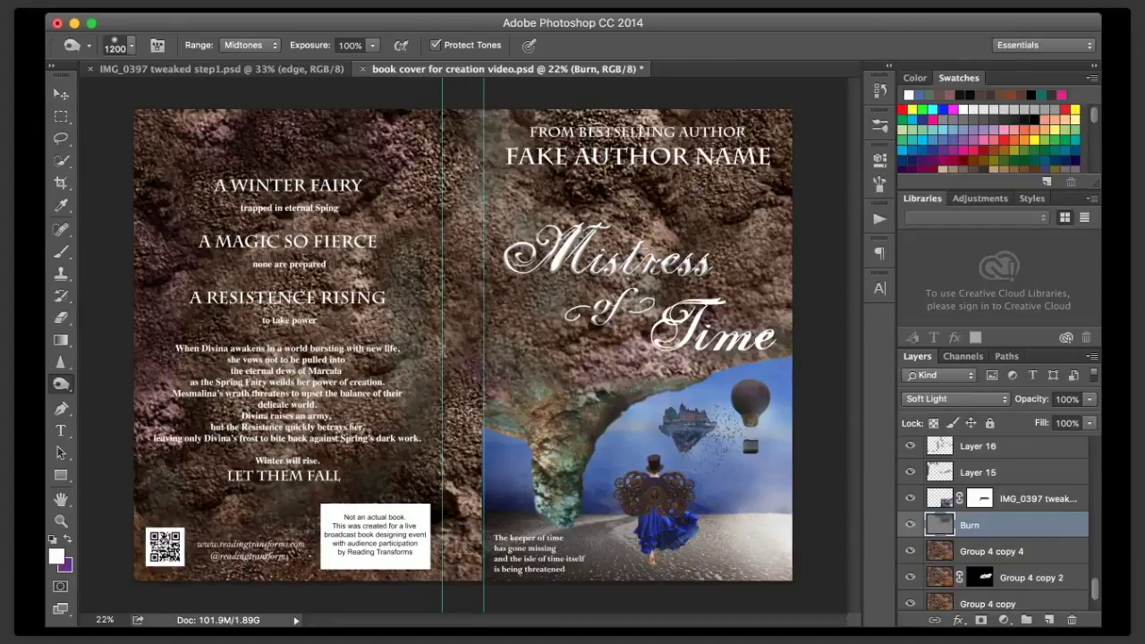
pyautogui.moveTo(984, 526); pyautogui.dragTo(984, 485)
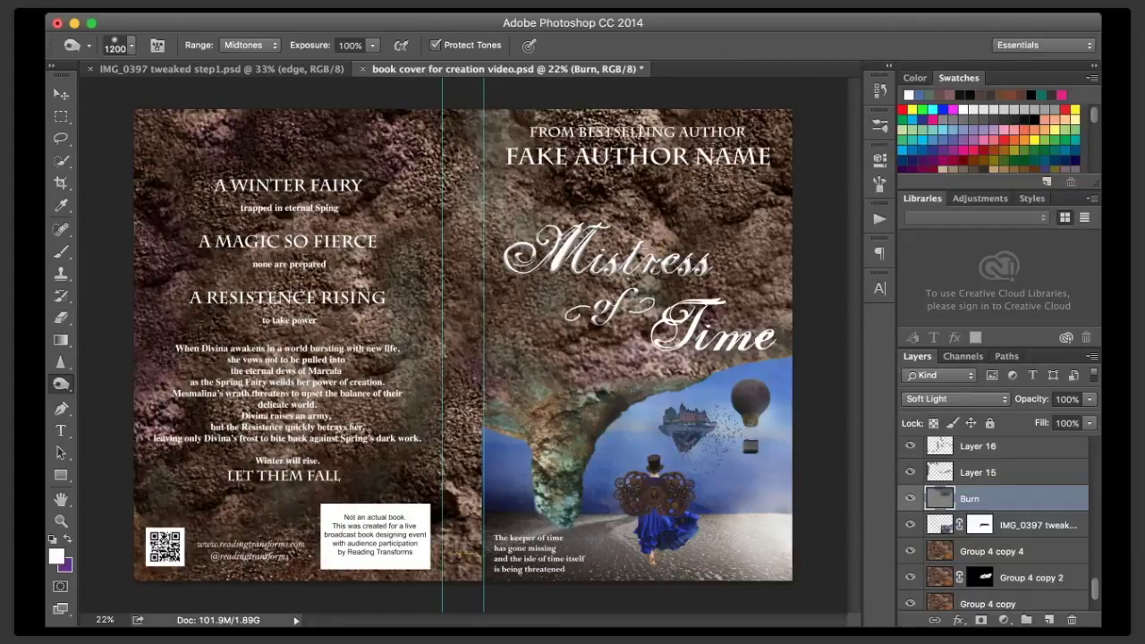
pyautogui.moveTo(793, 116); pyautogui.dragTo(787, 393)
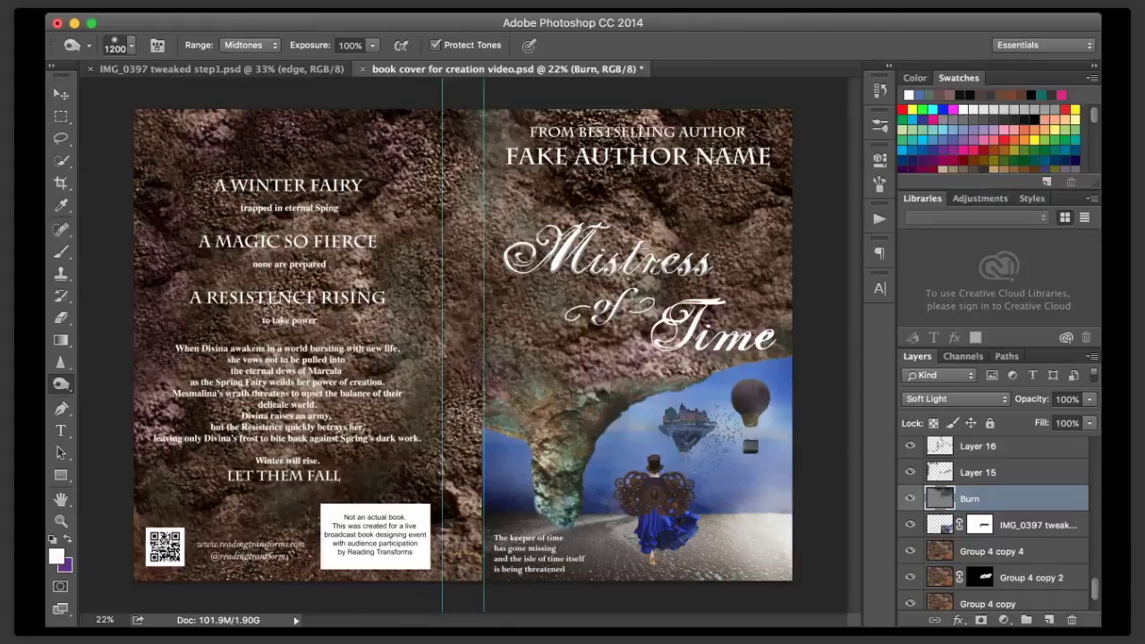
# - Add a layer above Burn and darken the rock behind the title with black radial gradients at 30% opacity
pyautogui.press('alt+shift+super+n')
pyautogui.press('g')
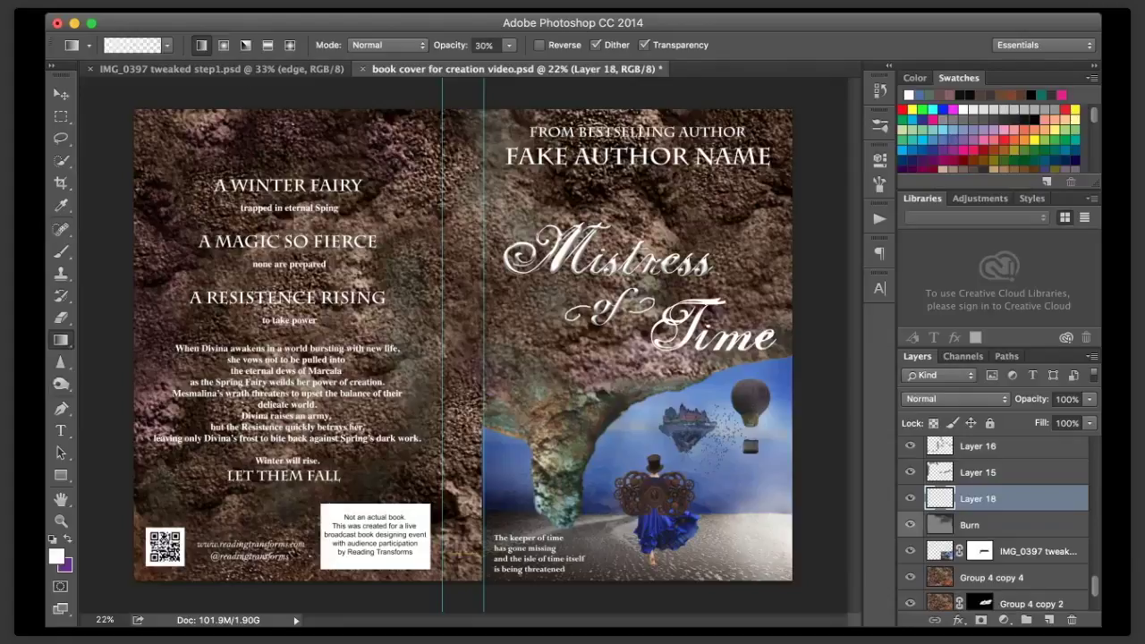
pyautogui.click(1034, 119)
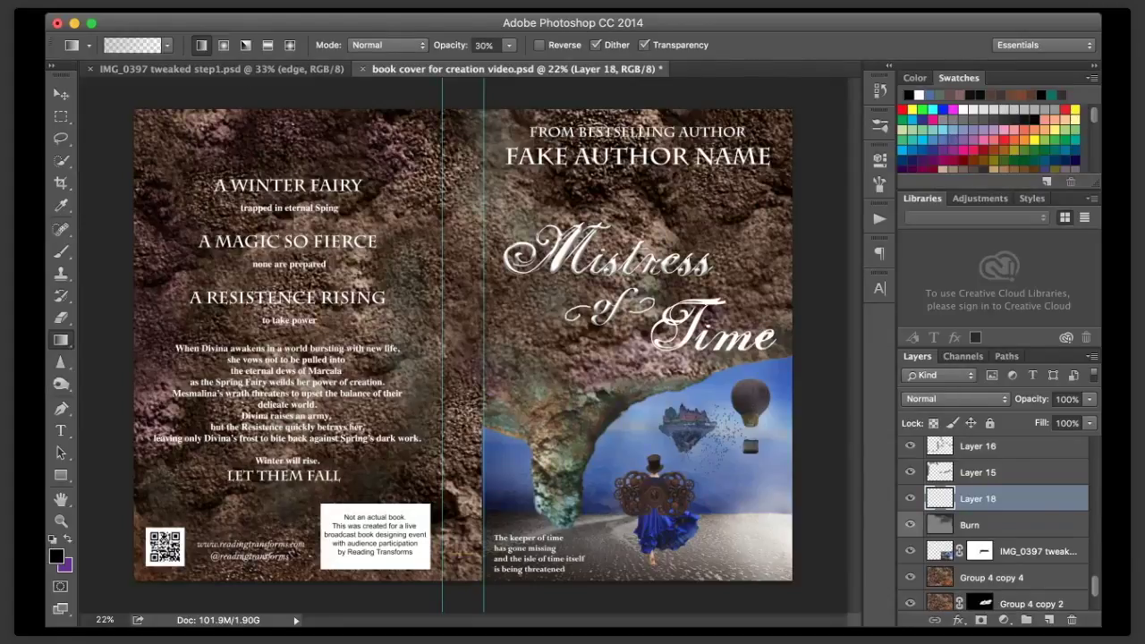
pyautogui.moveTo(409, 97); pyautogui.dragTo(443, 188)
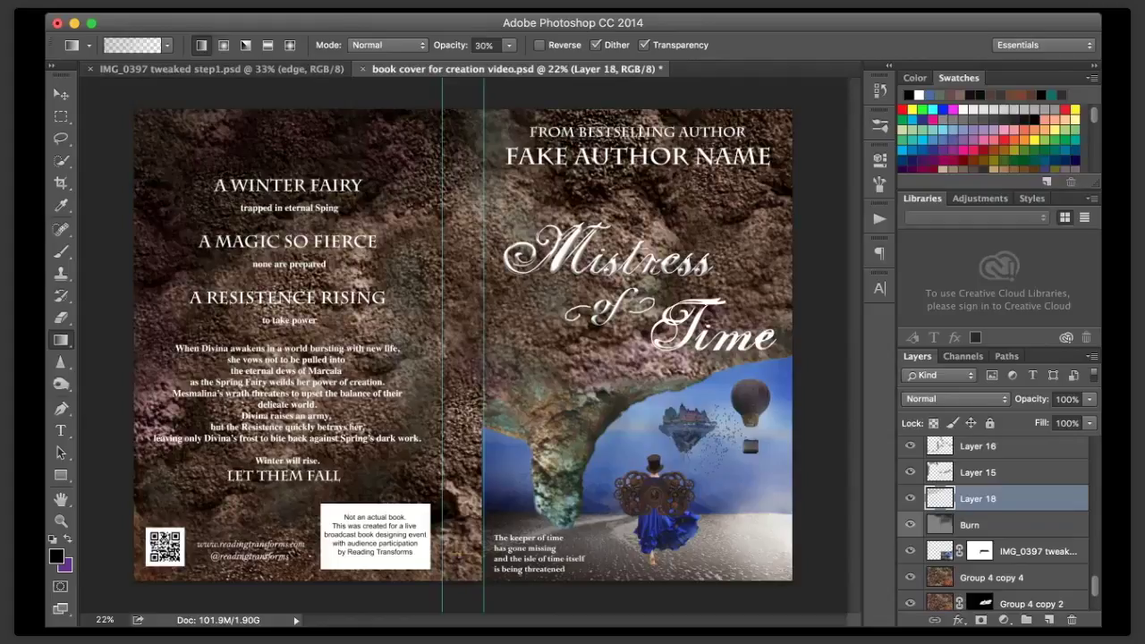
pyautogui.hotkey('ctrl', 'z')
pyautogui.click(224, 45)
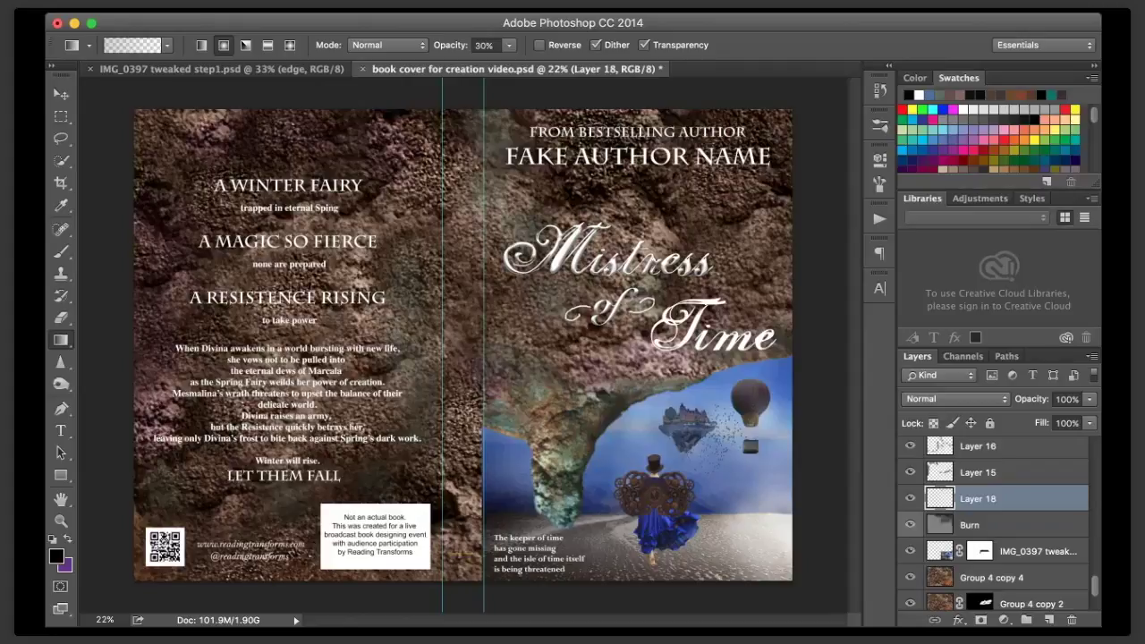
pyautogui.moveTo(681, 339)
pyautogui.mouseDown()
pyautogui.moveTo(702, 351)
pyautogui.moveTo(691, 354)
pyautogui.mouseUp()
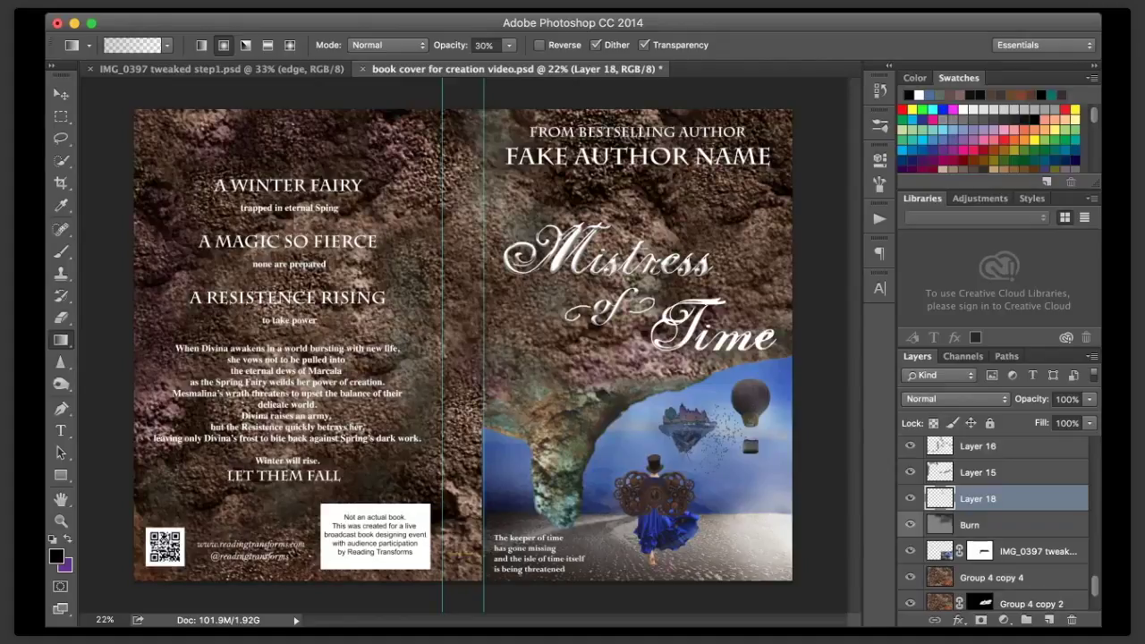
pyautogui.moveTo(615, 266); pyautogui.dragTo(655, 277)
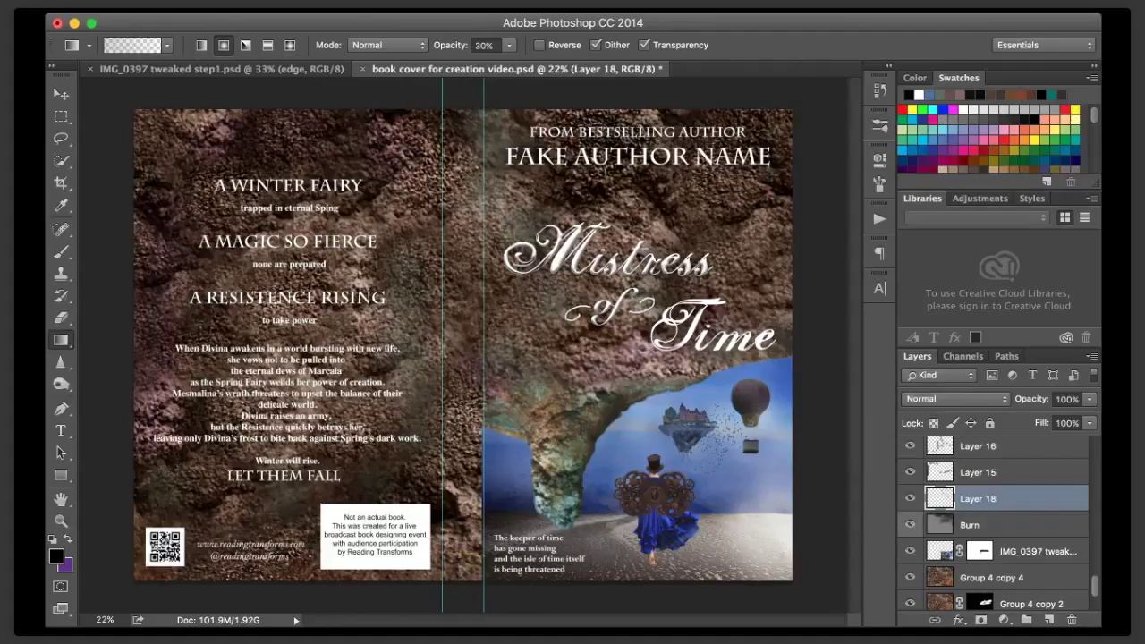
# - On the Group 4 copy 4 layer, clone rock texture over the pale area beside the author name with a 600-size stamp
pyautogui.click(991, 578)
pyautogui.press('s')
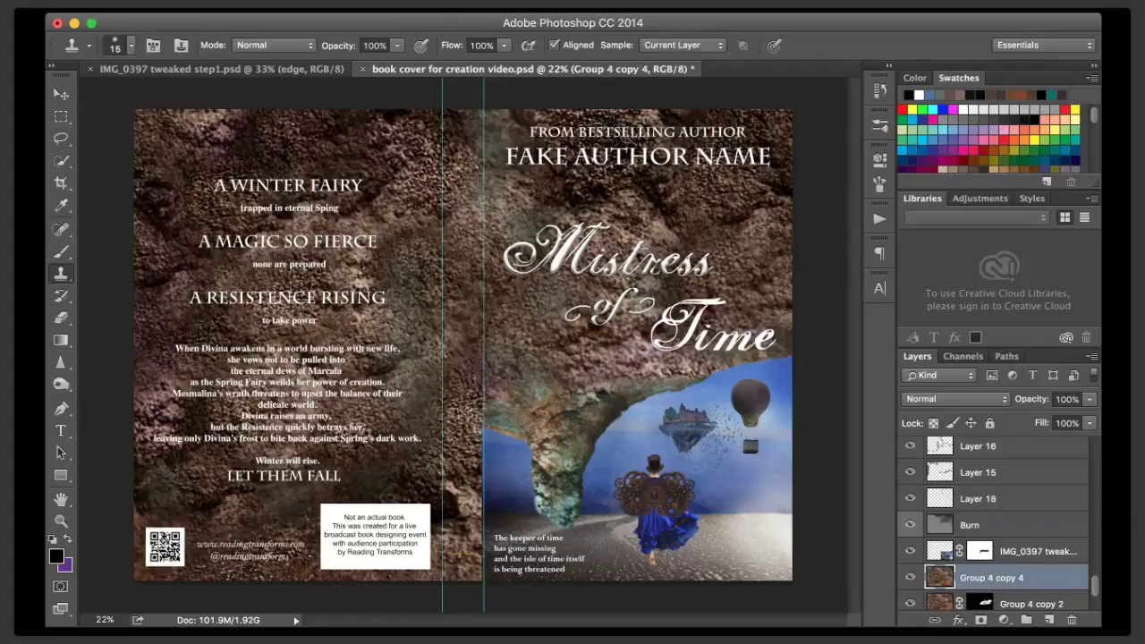
pyautogui.press(']')
pyautogui.press(']')
pyautogui.press(']')
pyautogui.press(']')
pyautogui.press(']')
pyautogui.press(']')
pyautogui.press(']')
pyautogui.press(']')
pyautogui.press(']')
pyautogui.press(']')
pyautogui.press(']')
pyautogui.press(']')
pyautogui.press(']')
pyautogui.press(']')
pyautogui.press(']')
pyautogui.press(']')
pyautogui.press(']')
pyautogui.press(']')
pyautogui.press(']')
pyautogui.press(']')
pyautogui.keyDown('alt'); pyautogui.click(597, 191); pyautogui.keyUp('alt')
pyautogui.moveTo(512, 155)
pyautogui.mouseDown()
pyautogui.moveTo(497, 148)
pyautogui.moveTo(499, 131)
pyautogui.mouseUp()
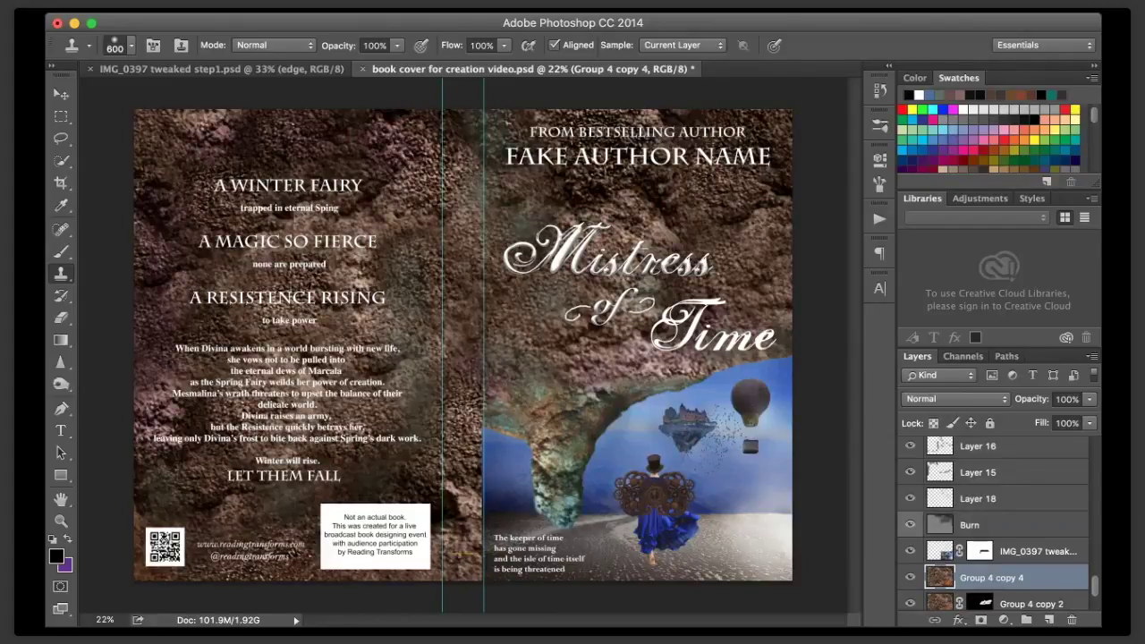
pyautogui.click(686, 433)
pyautogui.hotkey('ctrl', 'z')
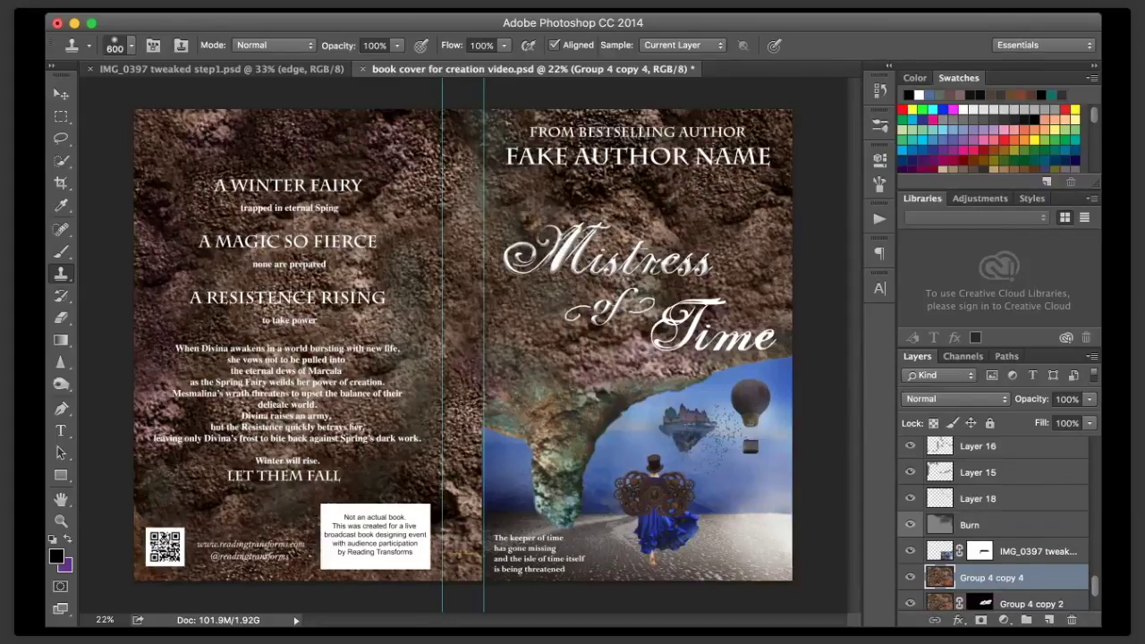
pyautogui.click(662, 449)
pyautogui.hotkey('ctrl', 'z')
# - Duplicate the Mistress title layer, rotate the copy 90 degrees clockwise and move it onto the spine
pyautogui.scroll(15, 993, 525)
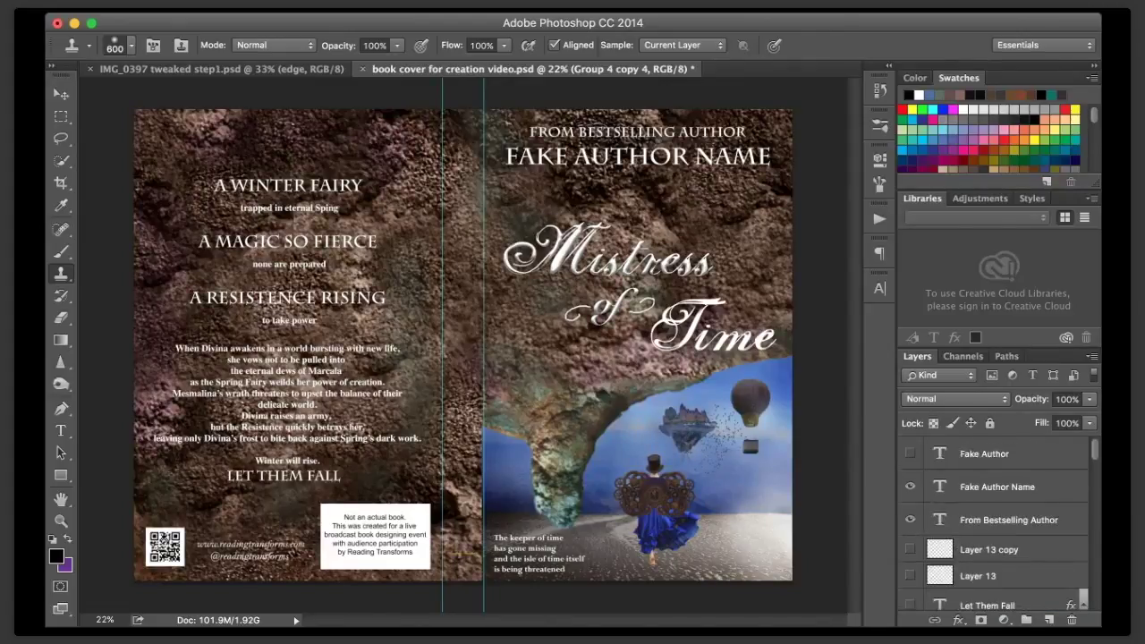
pyautogui.scroll(-15, 993, 525)
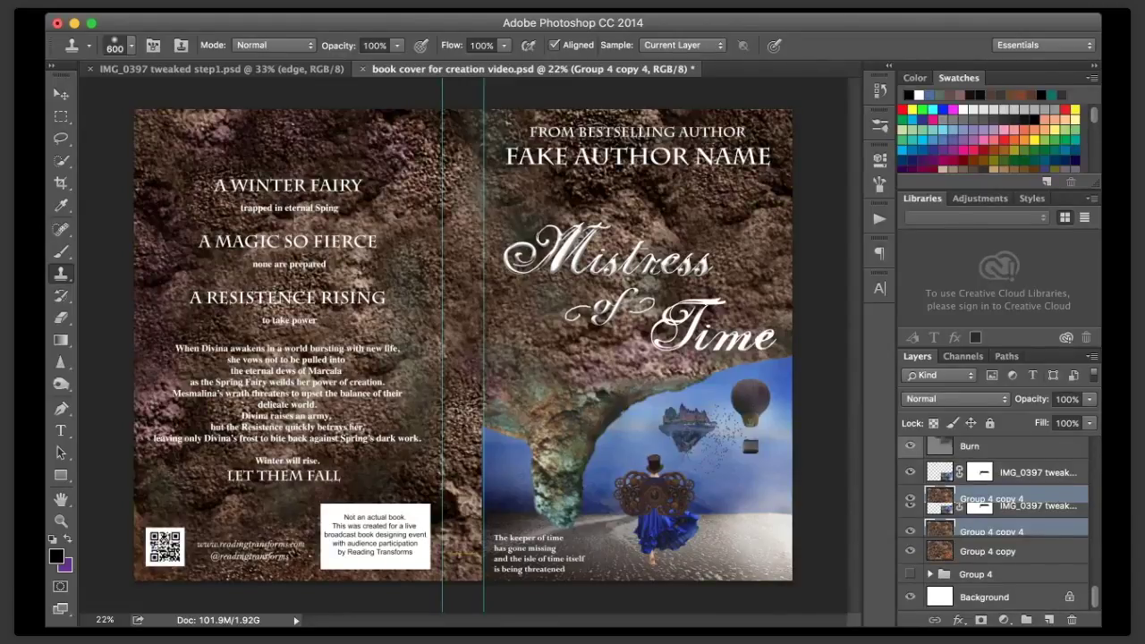
pyautogui.scroll(15, 993, 525)
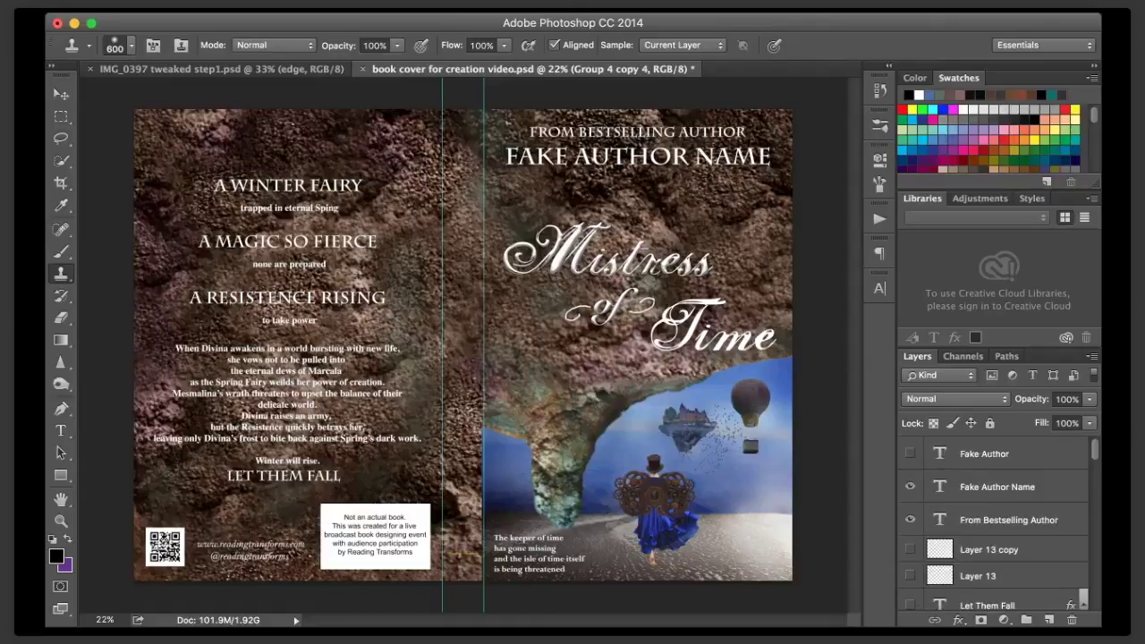
pyautogui.click(1010, 520)
pyautogui.scroll(-5, 1010, 522)
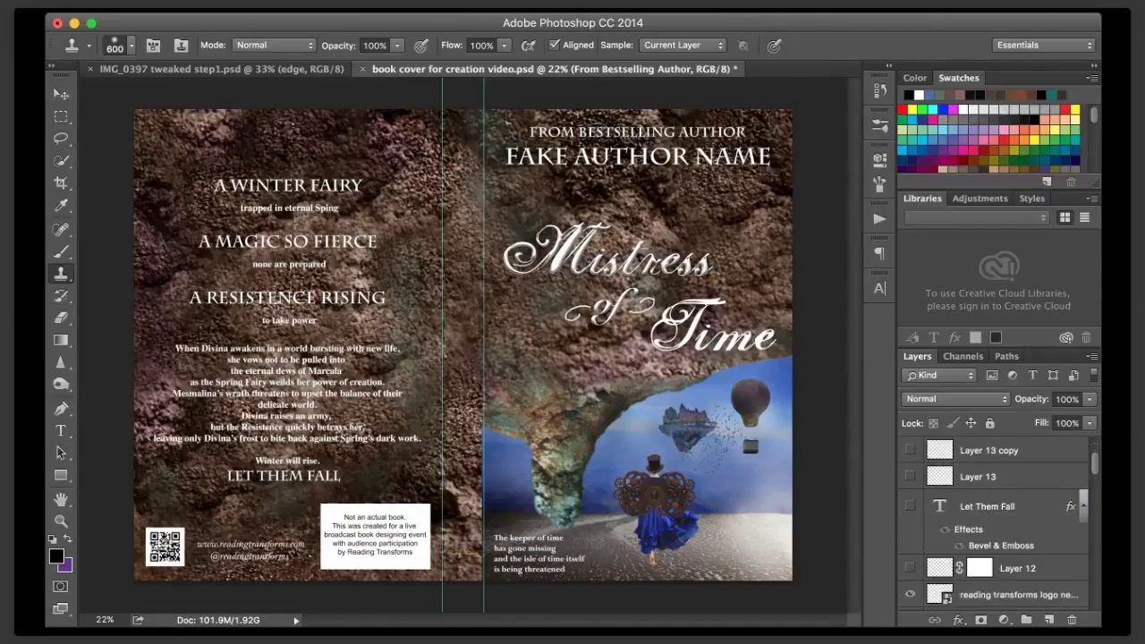
pyautogui.scroll(-2, 1009, 523)
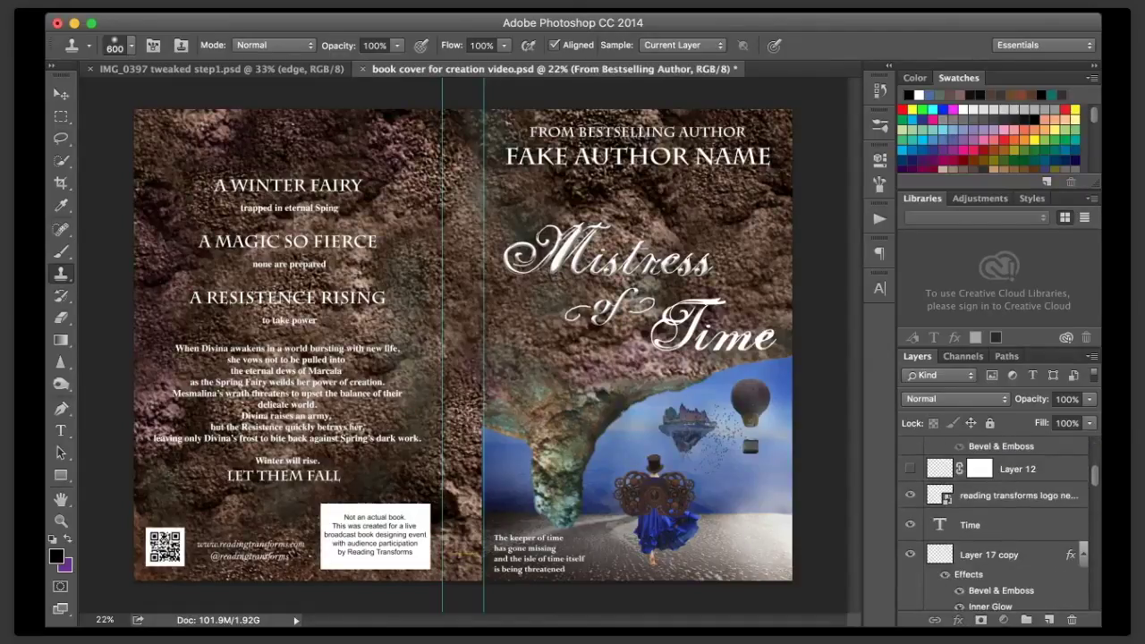
pyautogui.click(1009, 525)
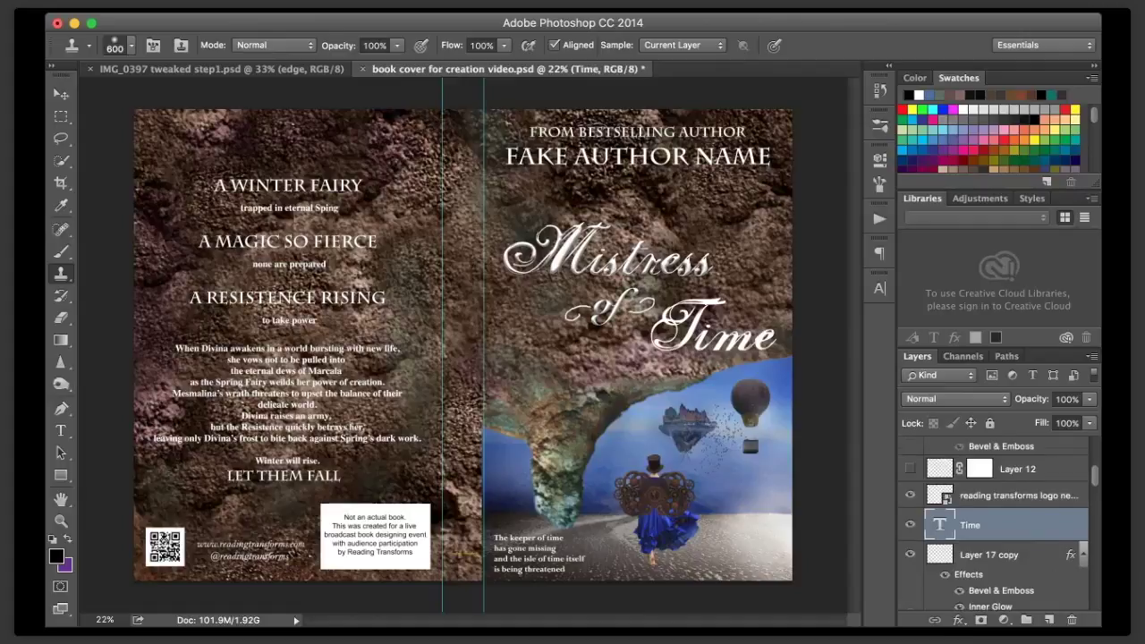
pyautogui.scroll(-6, 993, 524)
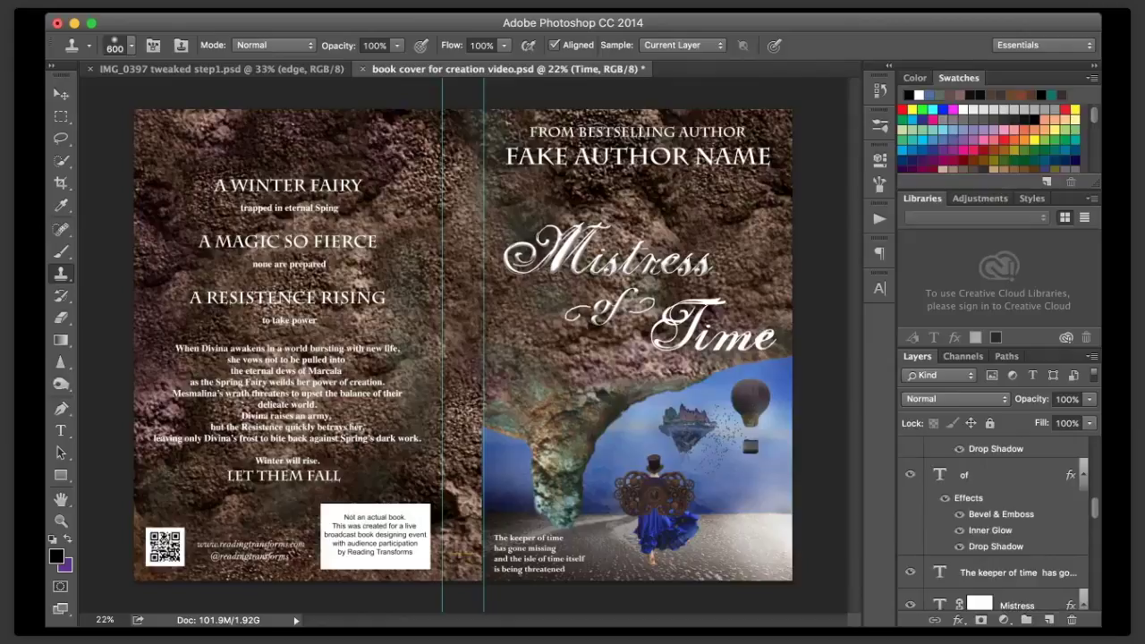
pyautogui.scroll(-1, 993, 523)
pyautogui.moveTo(1018, 572); pyautogui.dragTo(1050, 620)
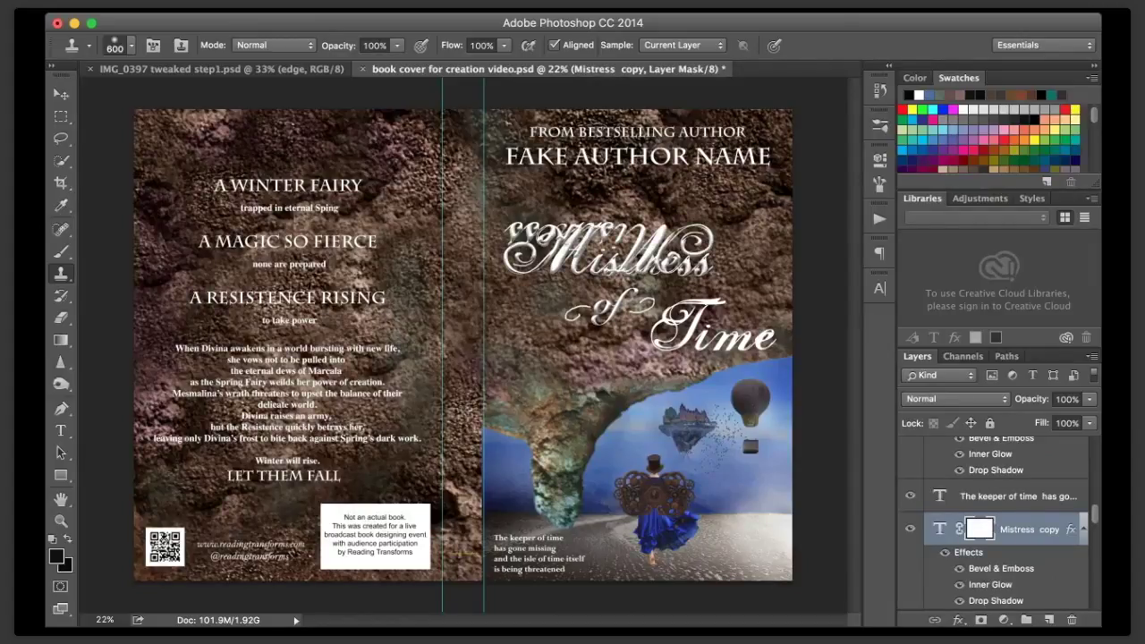
pyautogui.press('super+z')
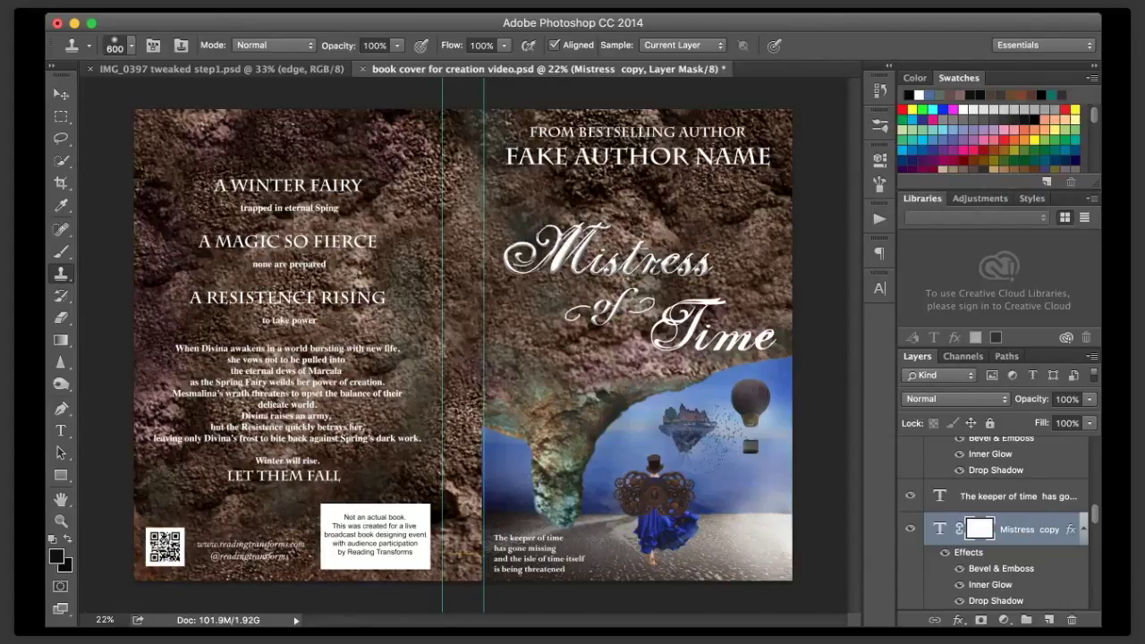
pyautogui.click(61, 94)
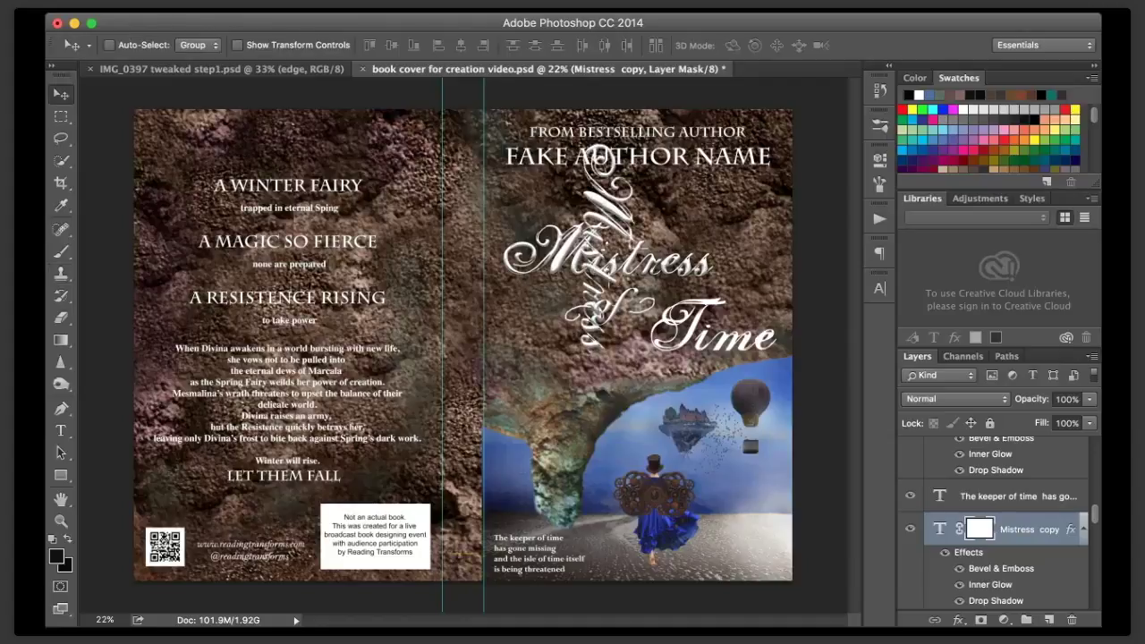
pyautogui.moveTo(605, 246); pyautogui.dragTo(473, 225)
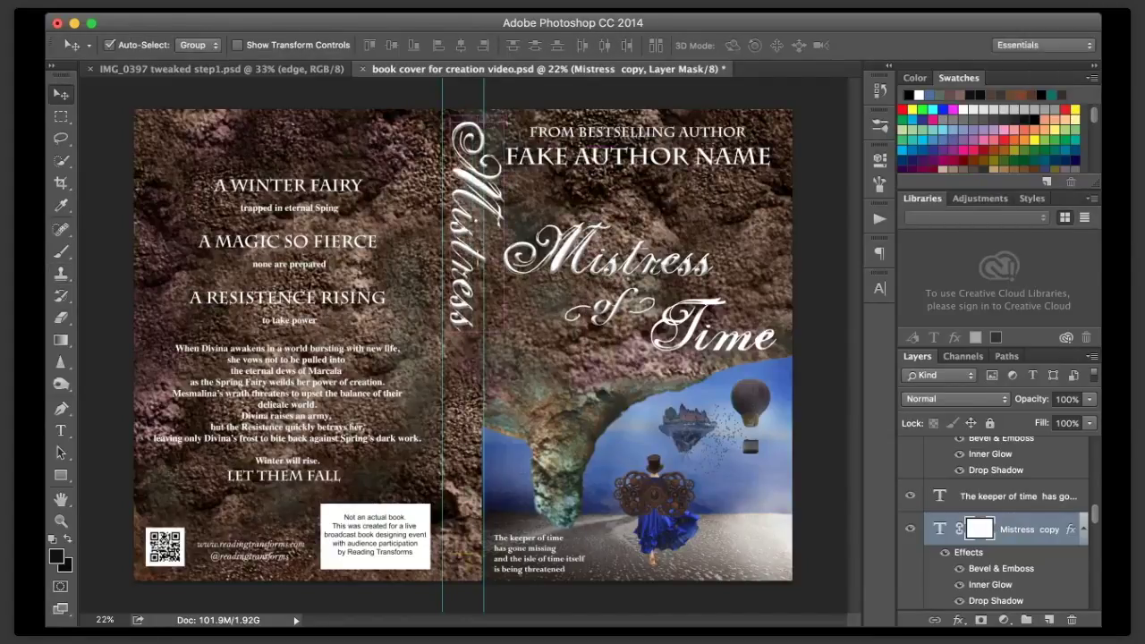
# - Scale the spine's Mistress text down to fit between the guides and place it near the top of the spine
pyautogui.press('super+t')
pyautogui.moveTo(517, 345); pyautogui.dragTo(461, 170)
pyautogui.press('Return')
pyautogui.hotkey('shift', 'Down')
pyautogui.hotkey('shift', 'Down')
pyautogui.hotkey('shift', 'Down')
pyautogui.hotkey('shift', 'Down')
pyautogui.hotkey('shift', 'Down')
pyautogui.hotkey('shift', 'Down')
pyautogui.hotkey('shift', 'Down')
pyautogui.hotkey('shift', 'Down')
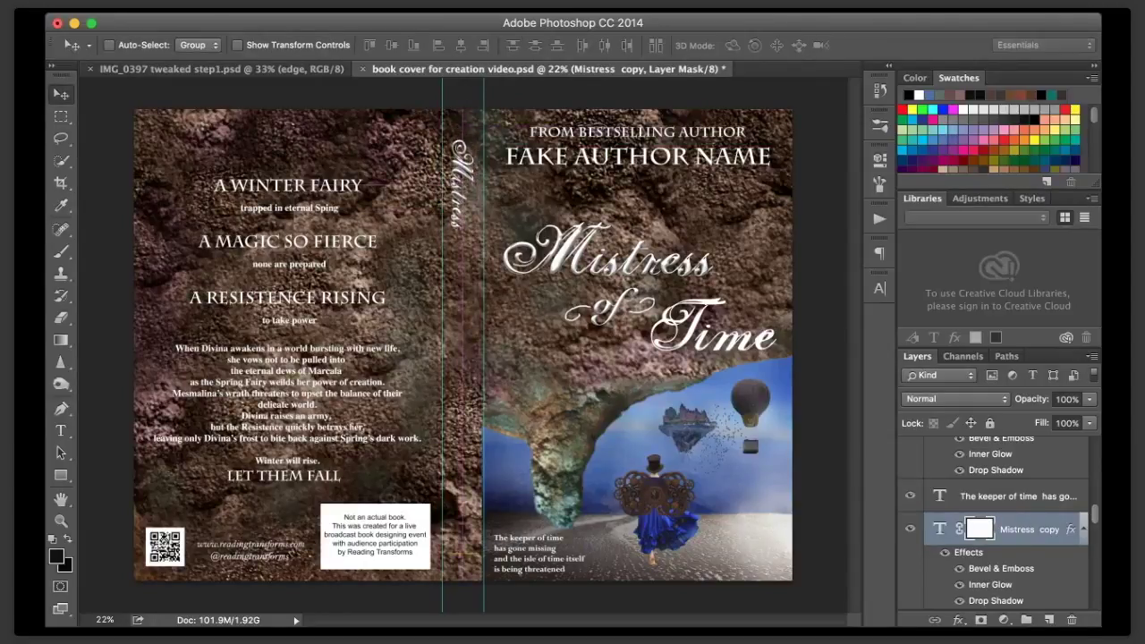
# - Duplicate the "of" title layer together with its swash layers, Layer 17 and Layer 17 copy
pyautogui.scroll(3, 993, 525)
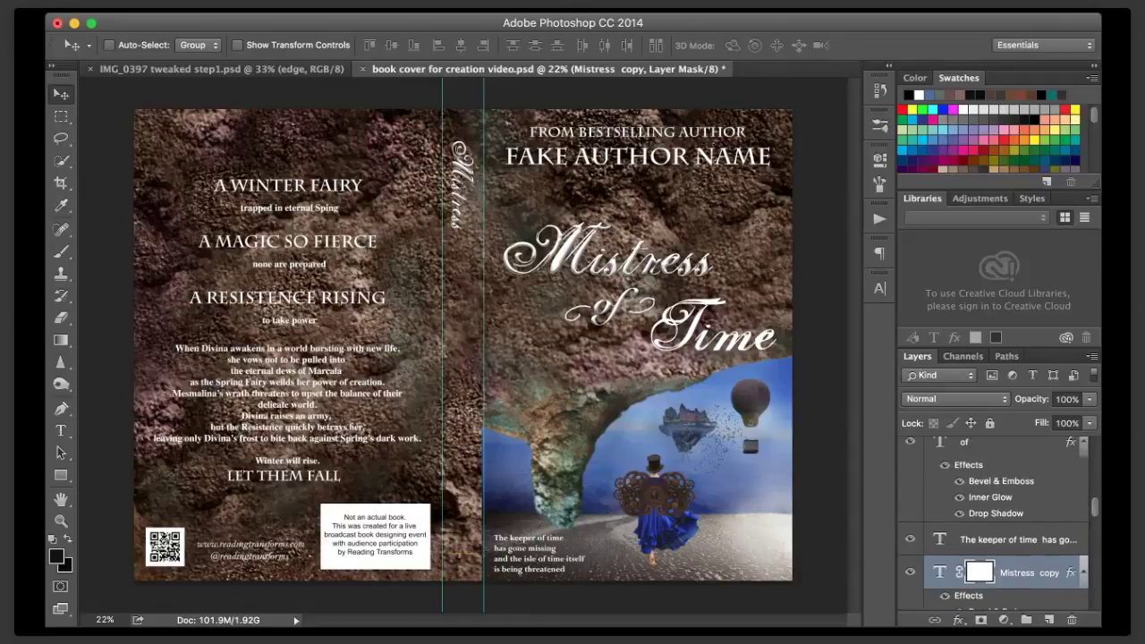
pyautogui.click(995, 444)
pyautogui.scroll(8, 994, 501)
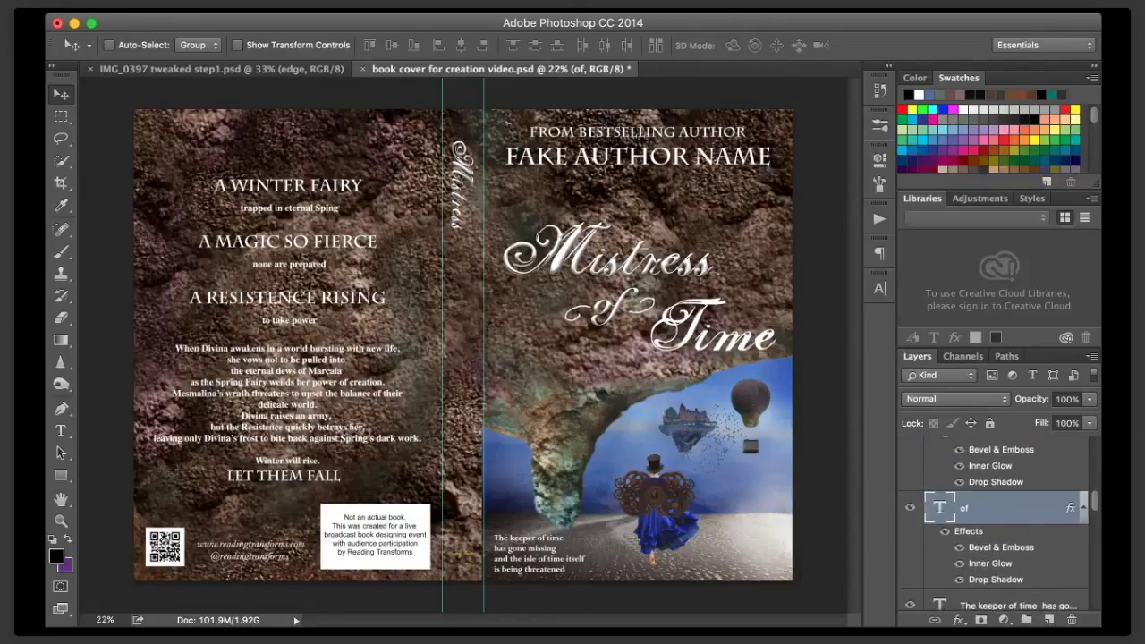
pyautogui.scroll(1, 994, 524)
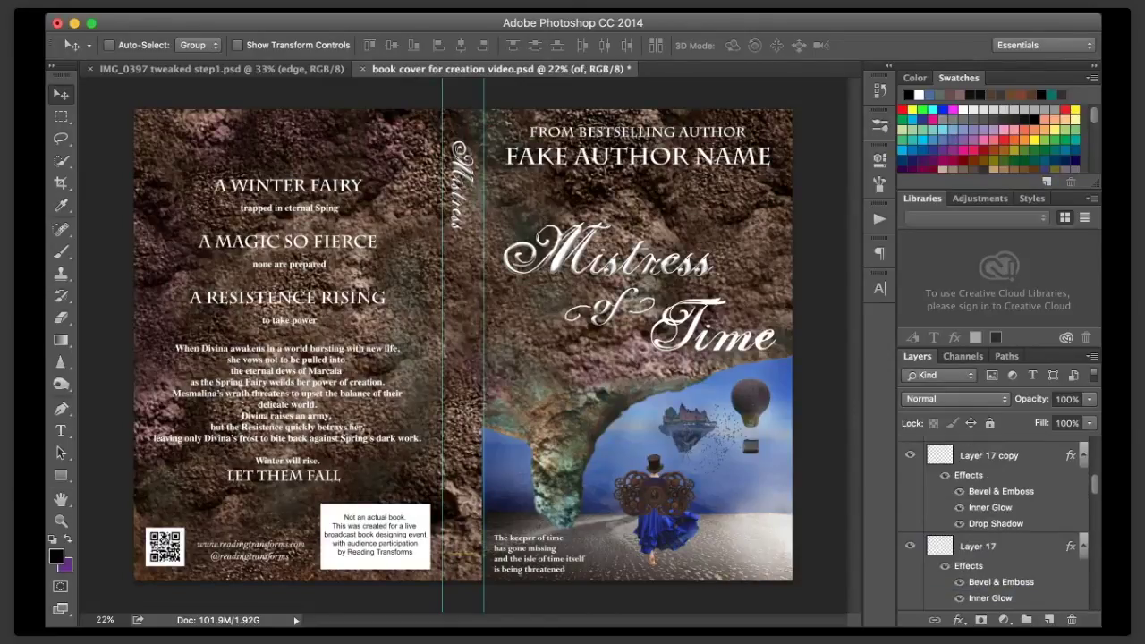
pyautogui.keyDown('shift'); pyautogui.click(993, 456); pyautogui.keyUp('shift')
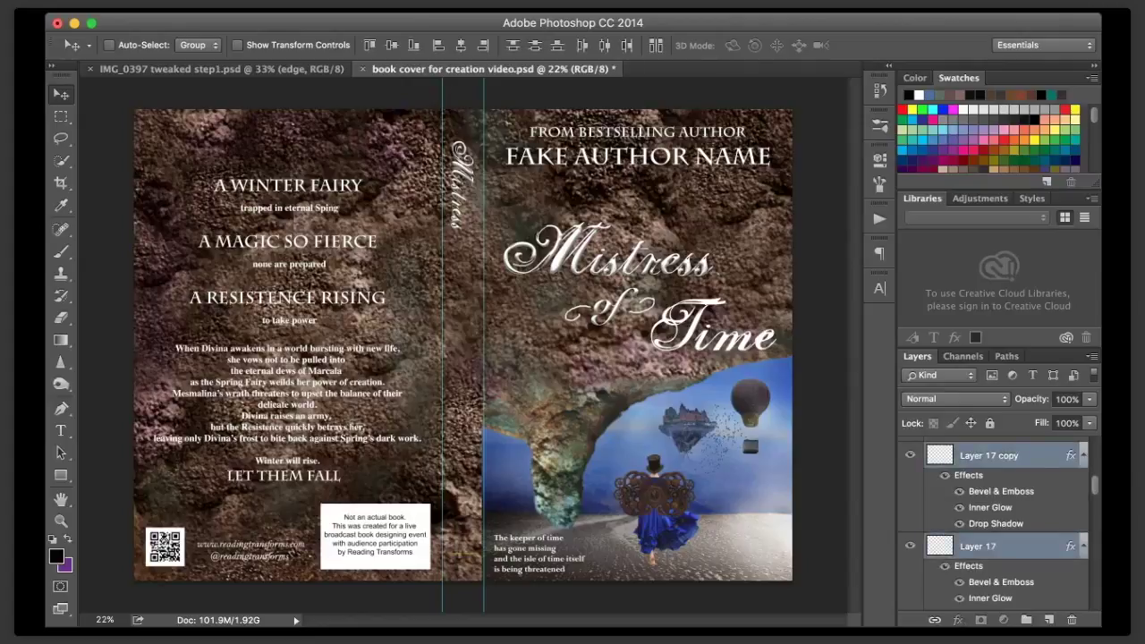
pyautogui.scroll(-1, 993, 525)
pyautogui.press('super+j')
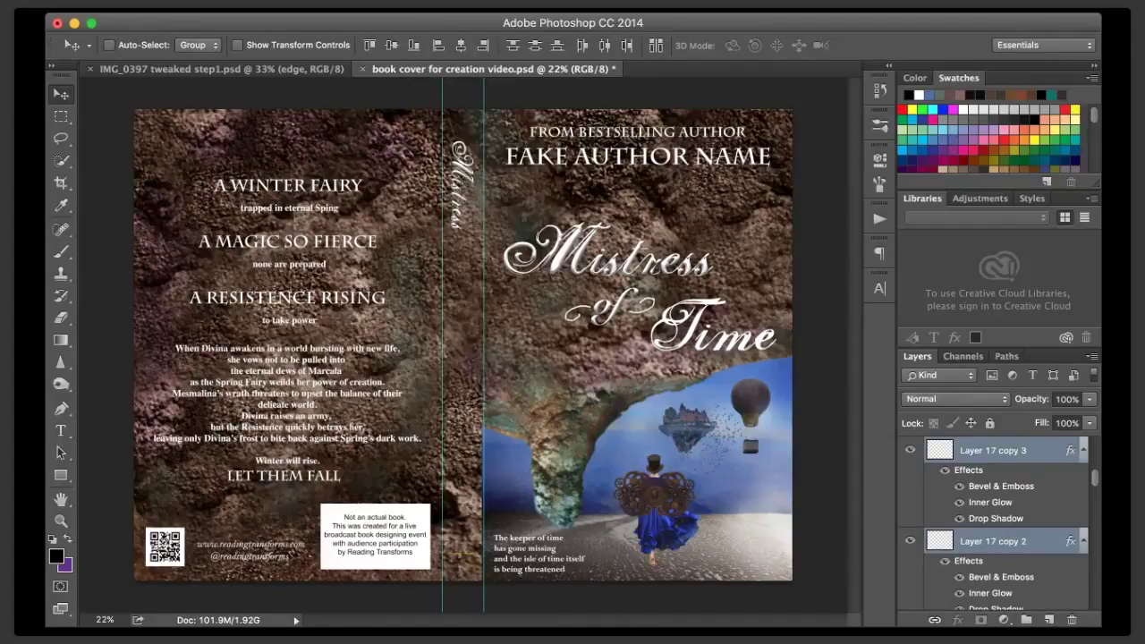
# - Rotate the copied "of" and swashes 90 degrees clockwise and fit them at reduced size below Mistress on the spine
pyautogui.press('super+shift+t')
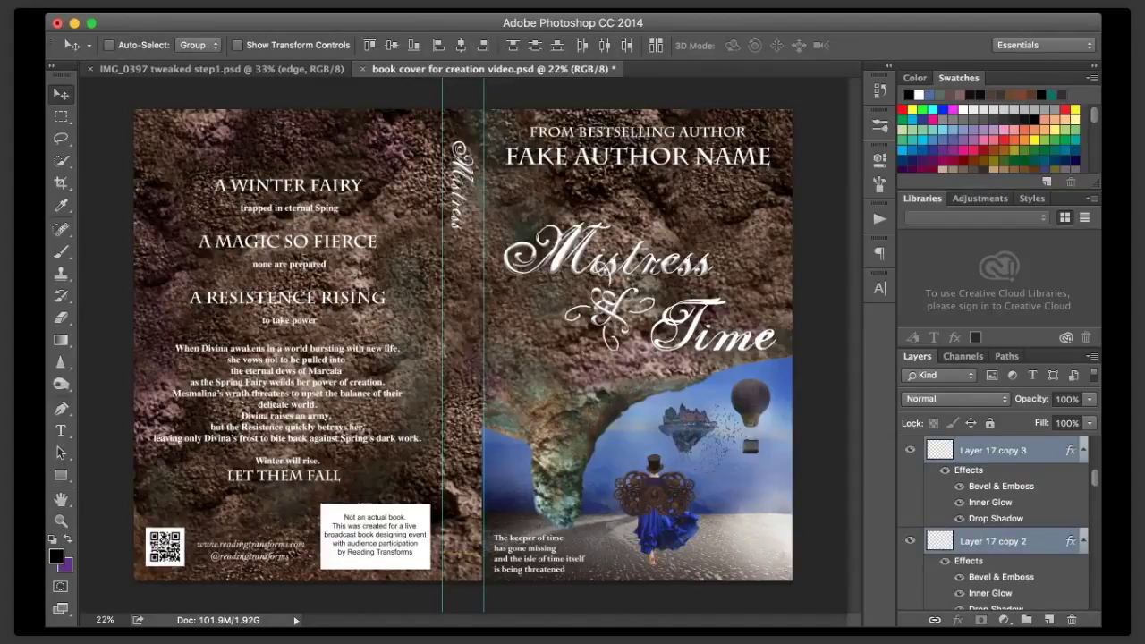
pyautogui.moveTo(610, 307); pyautogui.dragTo(467, 283)
pyautogui.press('super+t')
pyautogui.press('Return')
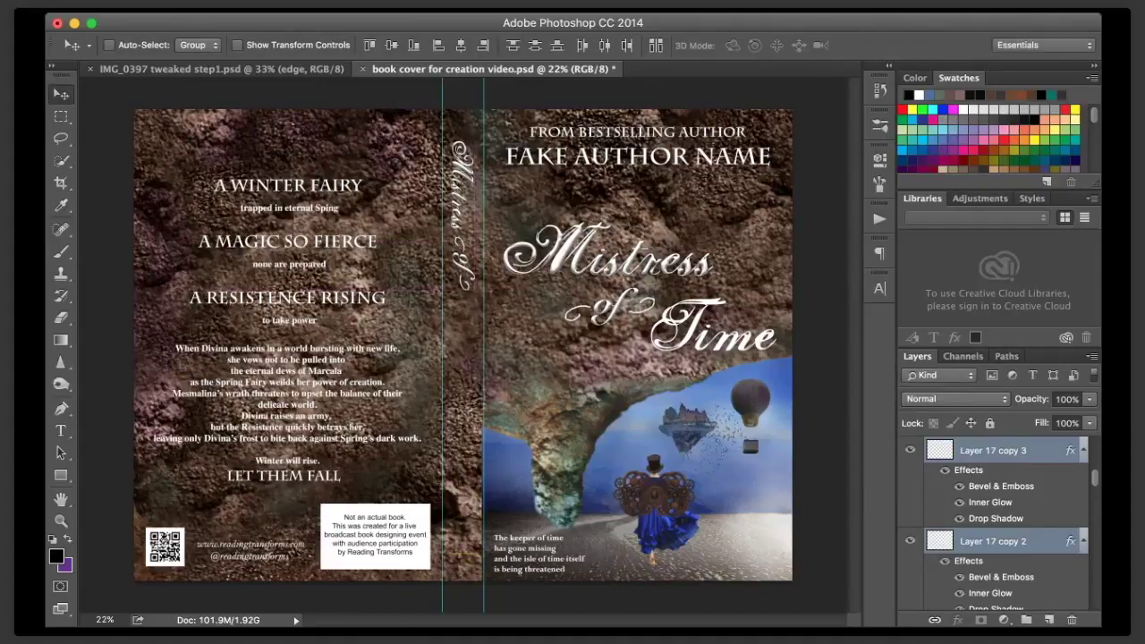
# - Duplicate the Time layer, rotate the copy 90 degrees clockwise and fit it at reduced size below "of" on the spine
pyautogui.scroll(-5, 993, 528)
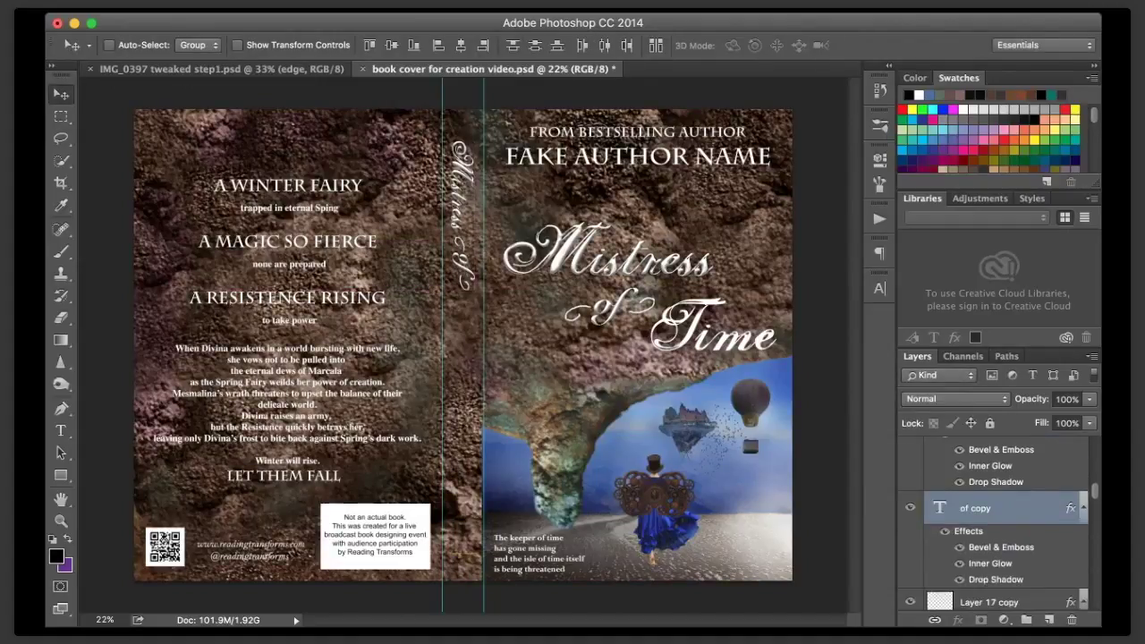
pyautogui.scroll(5, 993, 528)
pyautogui.scroll(4, 993, 528)
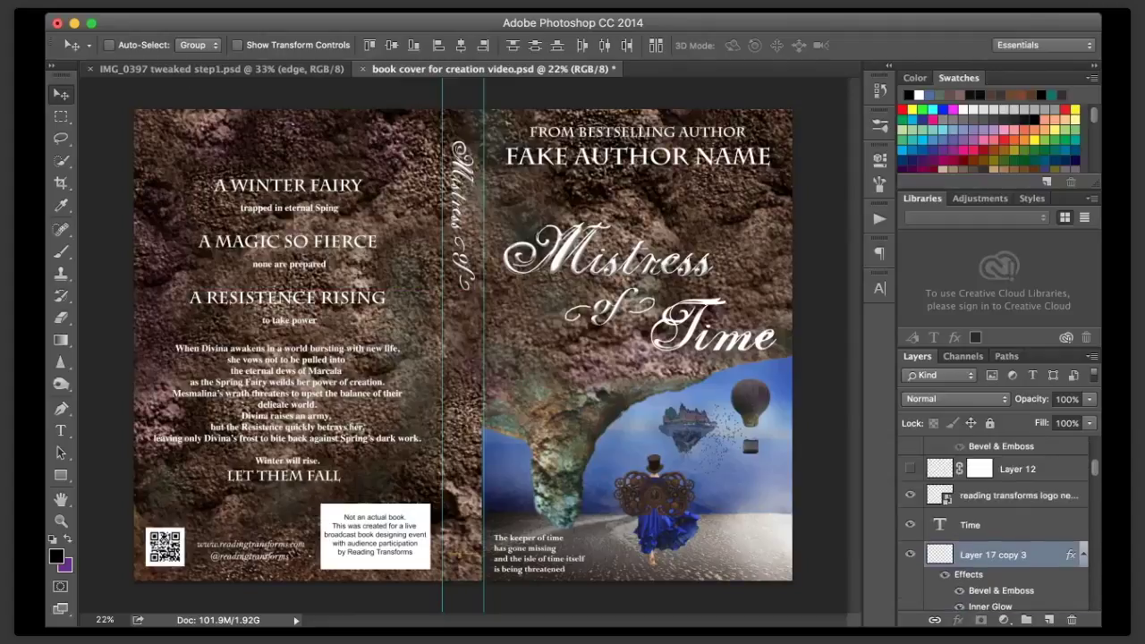
pyautogui.moveTo(971, 525); pyautogui.dragTo(1049, 620)
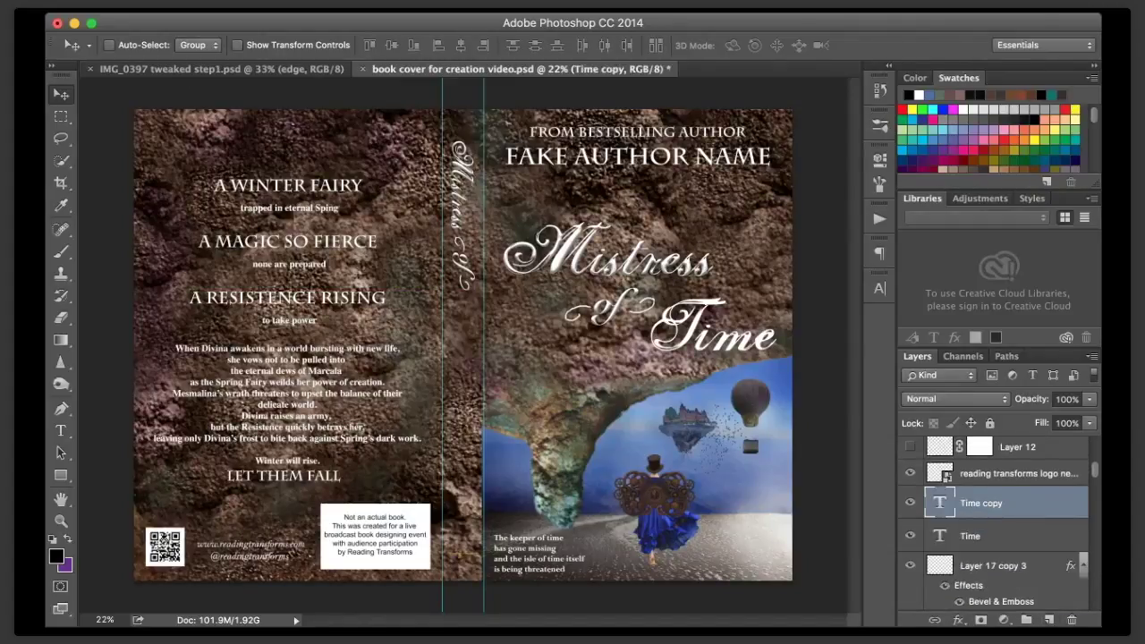
pyautogui.press('shift+super+t')
pyautogui.moveTo(710, 324); pyautogui.dragTo(466, 374)
pyautogui.press('super+t')
pyautogui.moveTo(509, 436); pyautogui.dragTo(467, 338)
pyautogui.press('Return')
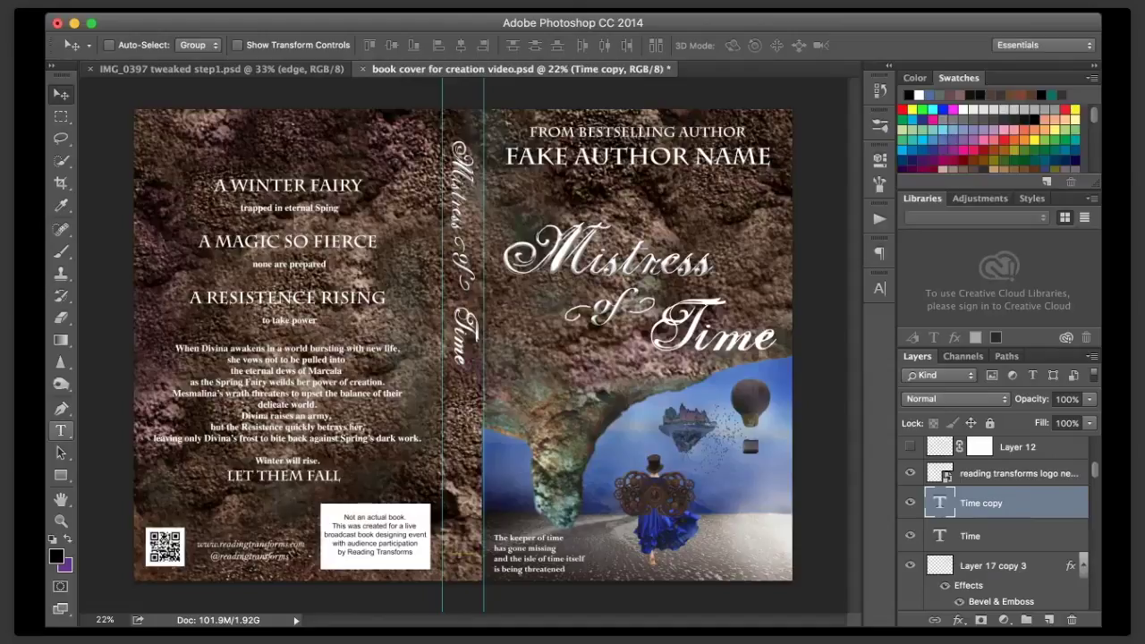
# - Nudge the spine's Mistress text slightly to the right to line it up with the other title words
pyautogui.click(61, 432)
pyautogui.click(458, 177)
pyautogui.press('v')
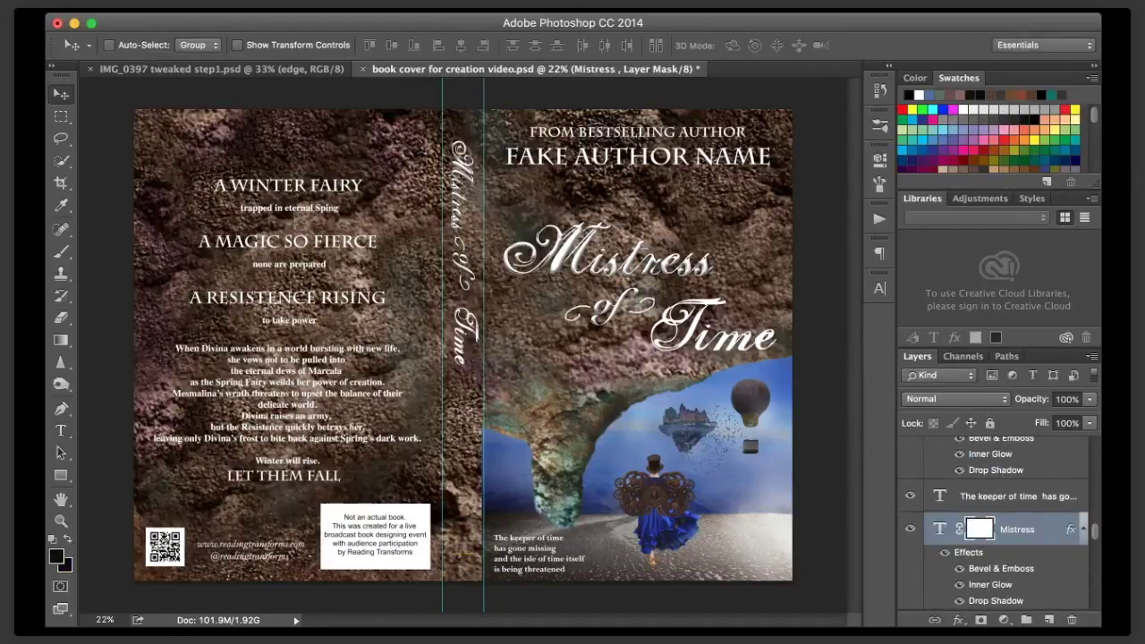
pyautogui.hotkey('shift', 'Right')
pyautogui.hotkey('shift', 'Right')
pyautogui.hotkey('shift', 'Right')
pyautogui.hotkey('shift', 'Right')
pyautogui.hotkey('shift', 'Right')
pyautogui.hotkey('shift', 'Right')
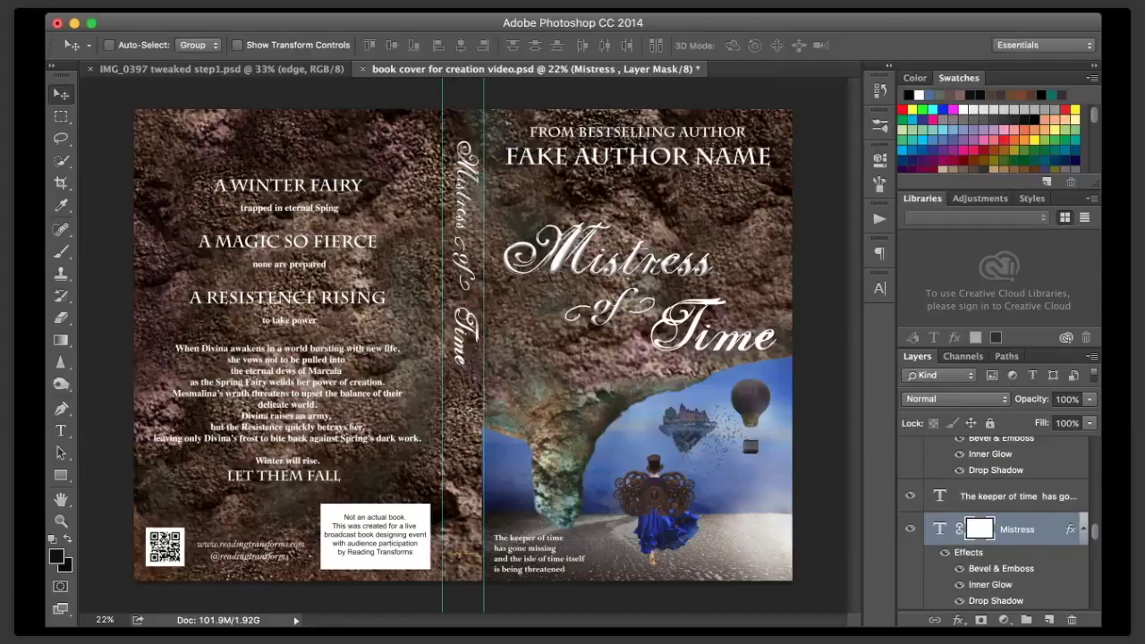
pyautogui.press('Right')
# - Show the Fake Author text layer and move it to the lower part of the spine
pyautogui.scroll(15, 993, 524)
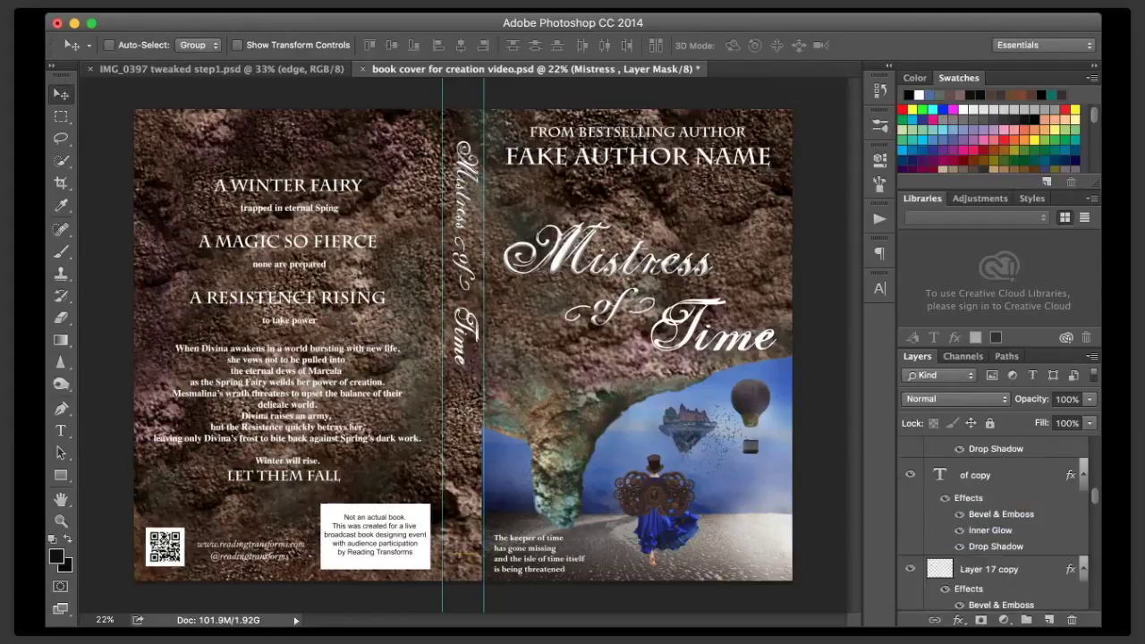
pyautogui.click(984, 454)
pyautogui.click(911, 454)
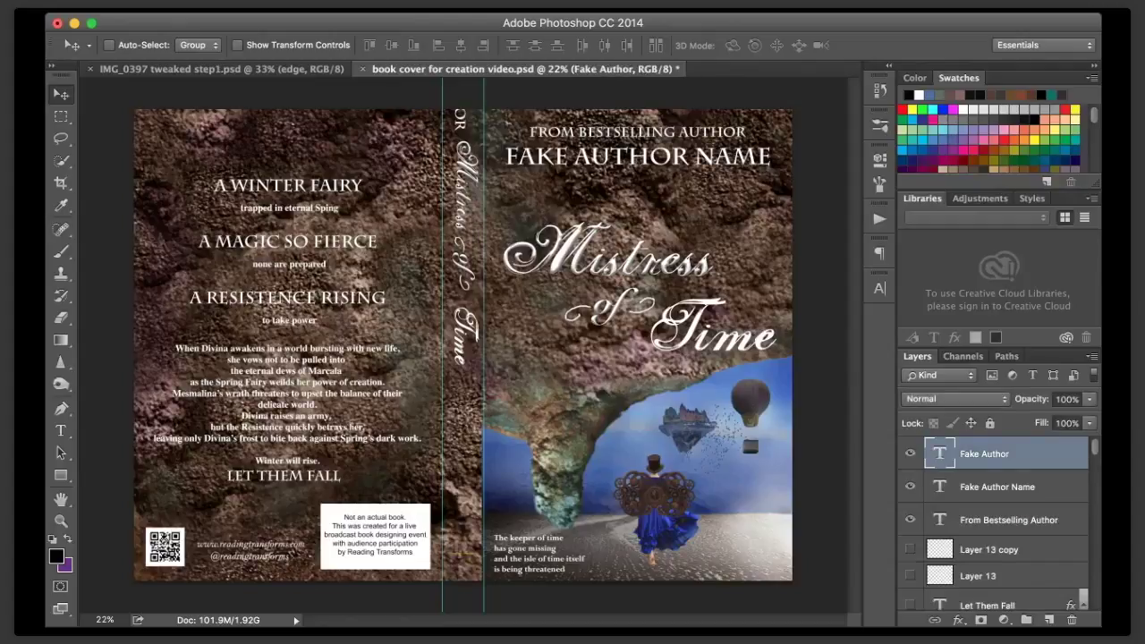
pyautogui.moveTo(460, 120); pyautogui.dragTo(454, 453)
pyautogui.moveTo(455, 401); pyautogui.dragTo(455, 479)
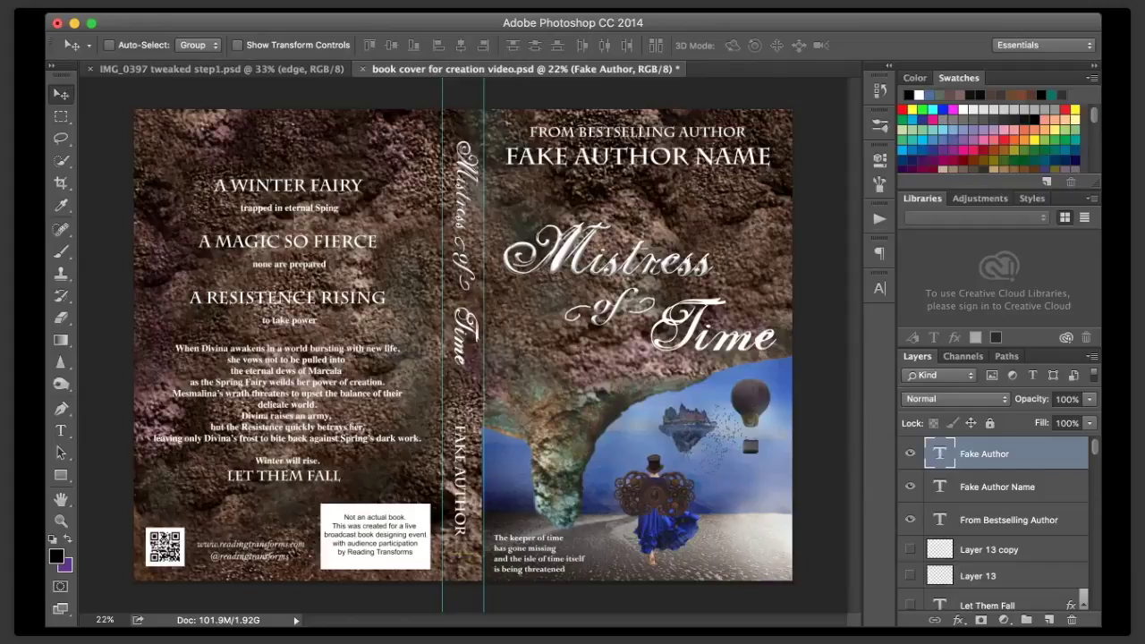
# - Place the shaden_texture_of_seattle_airport_5 image above Burn, stretch it over the whole cover, and set its blend mode to Difference
pyautogui.scroll(-10, 993, 523)
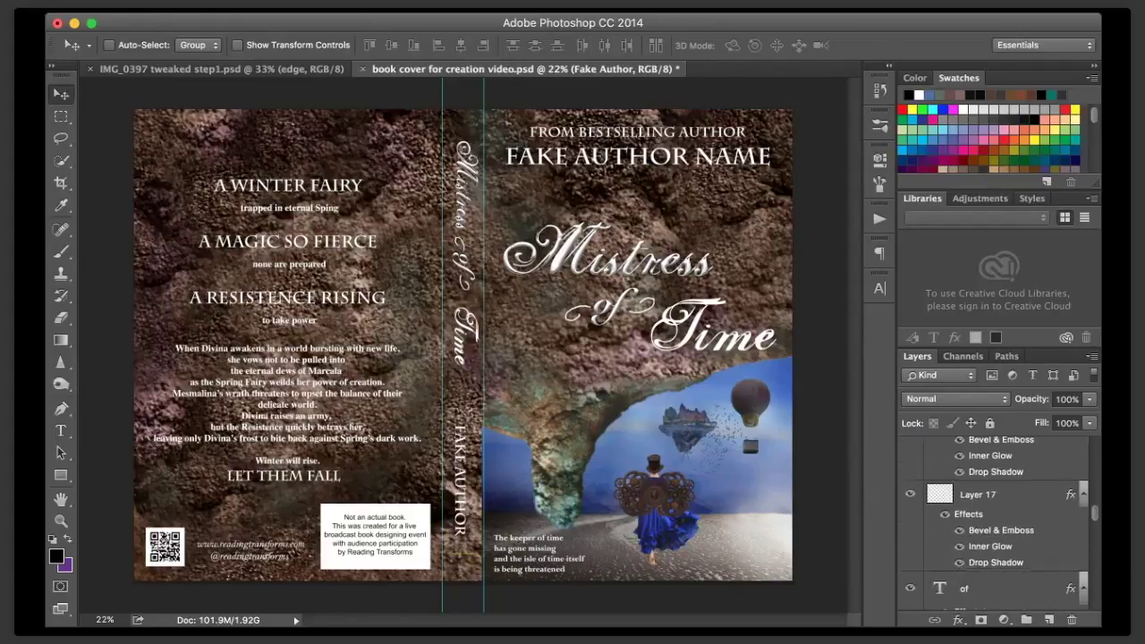
pyautogui.scroll(-8, 993, 523)
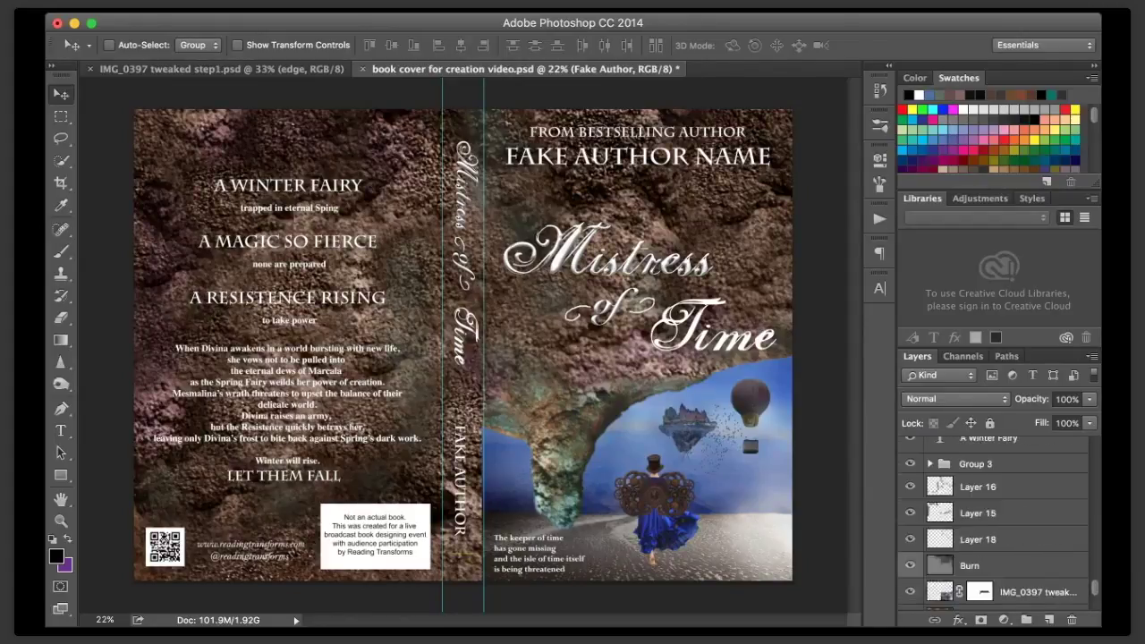
pyautogui.click(993, 532)
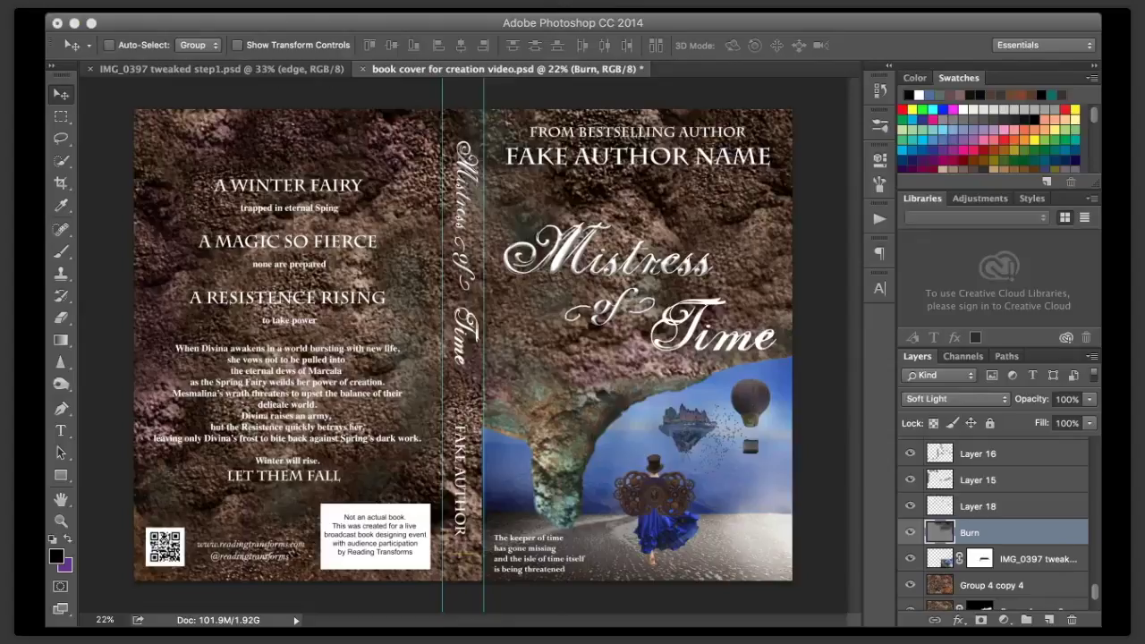
pyautogui.press('super+t')
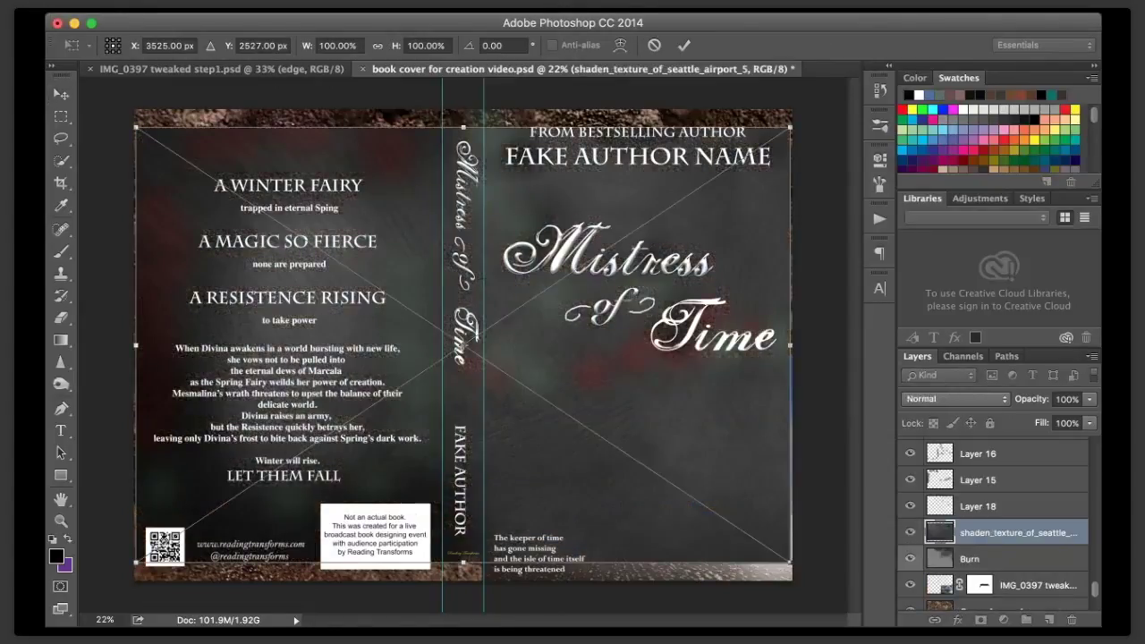
pyautogui.moveTo(790, 128); pyautogui.dragTo(794, 110)
pyautogui.moveTo(465, 562); pyautogui.dragTo(465, 588)
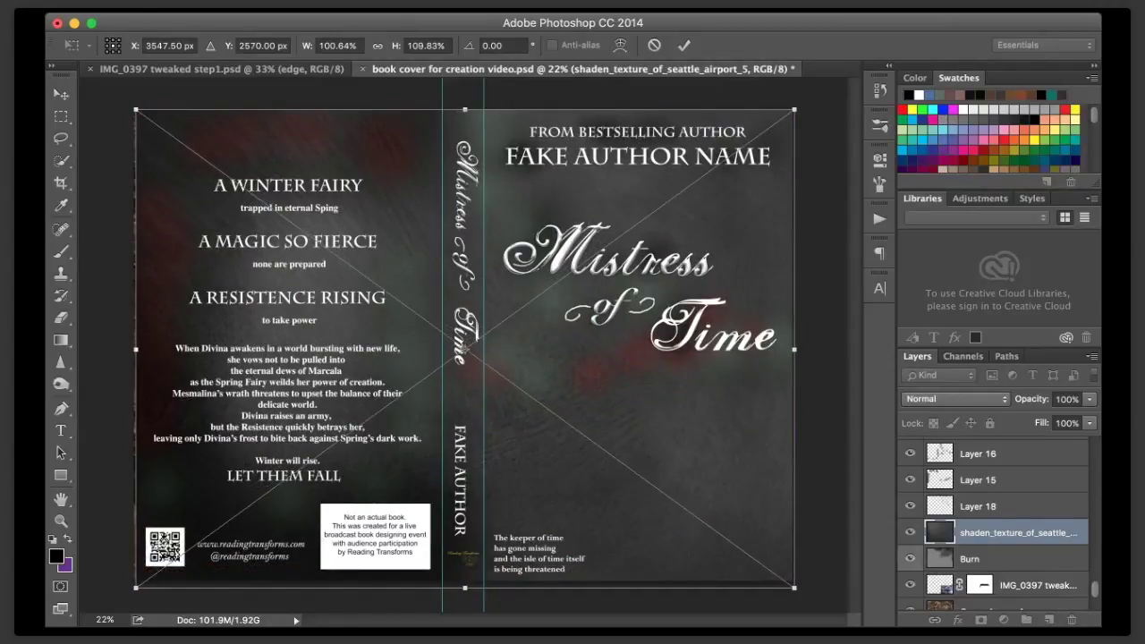
pyautogui.press('Return')
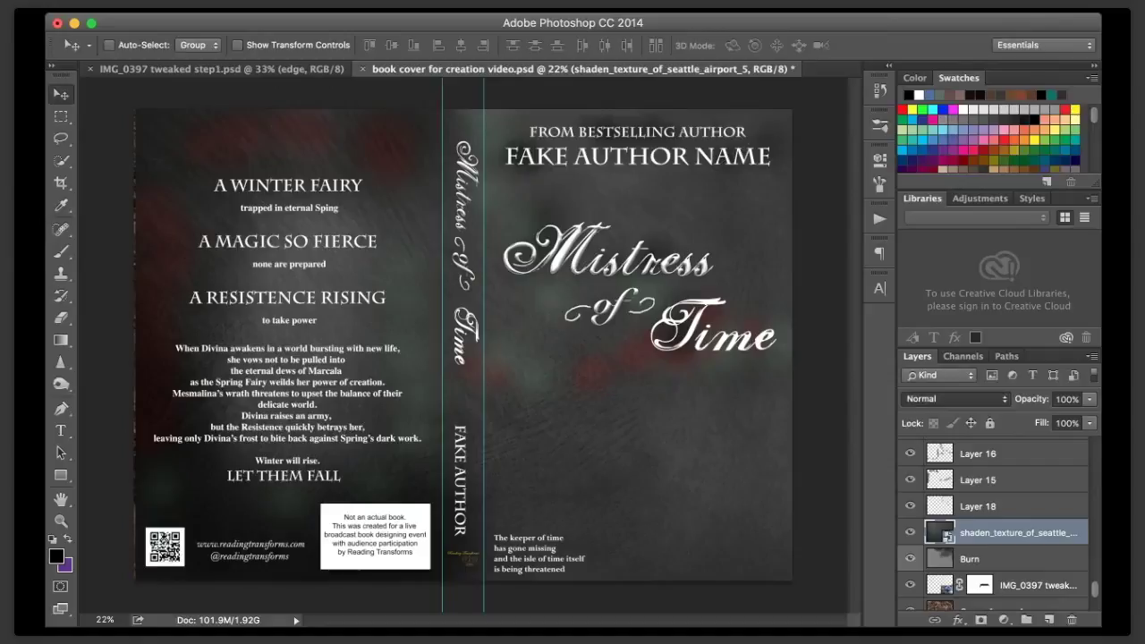
pyautogui.click(955, 399)
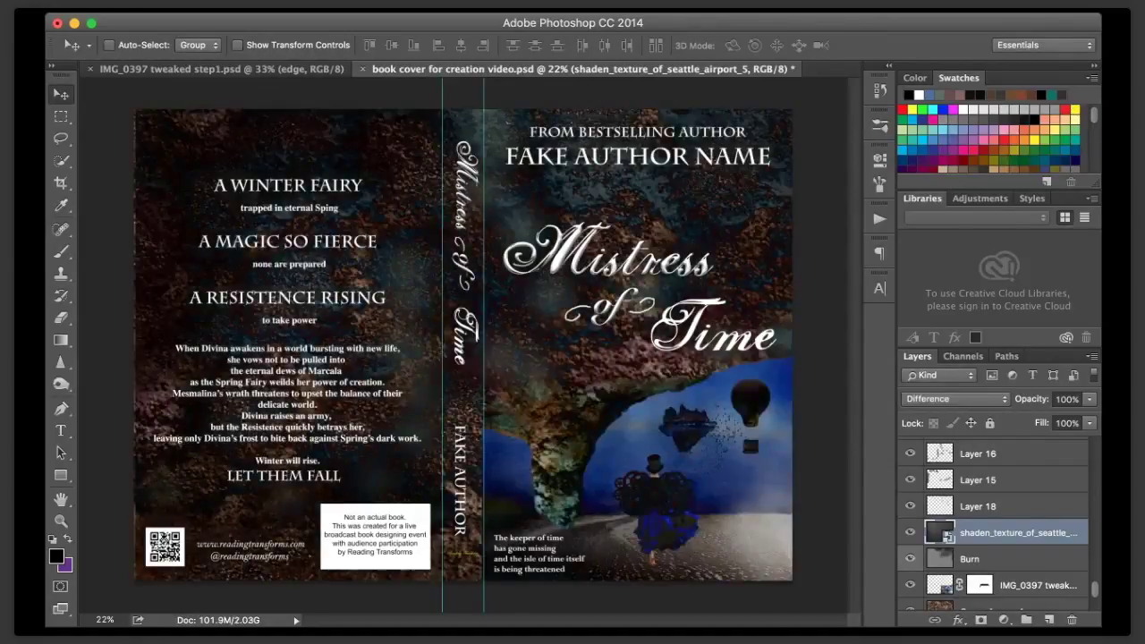
# - Lower the opacity of the shaden_texture_of_seattle_airport_5 layer to 22%
pyautogui.moveTo(1090, 400); pyautogui.dragTo(1056, 408)
pyautogui.press('4')
pyautogui.press('8')
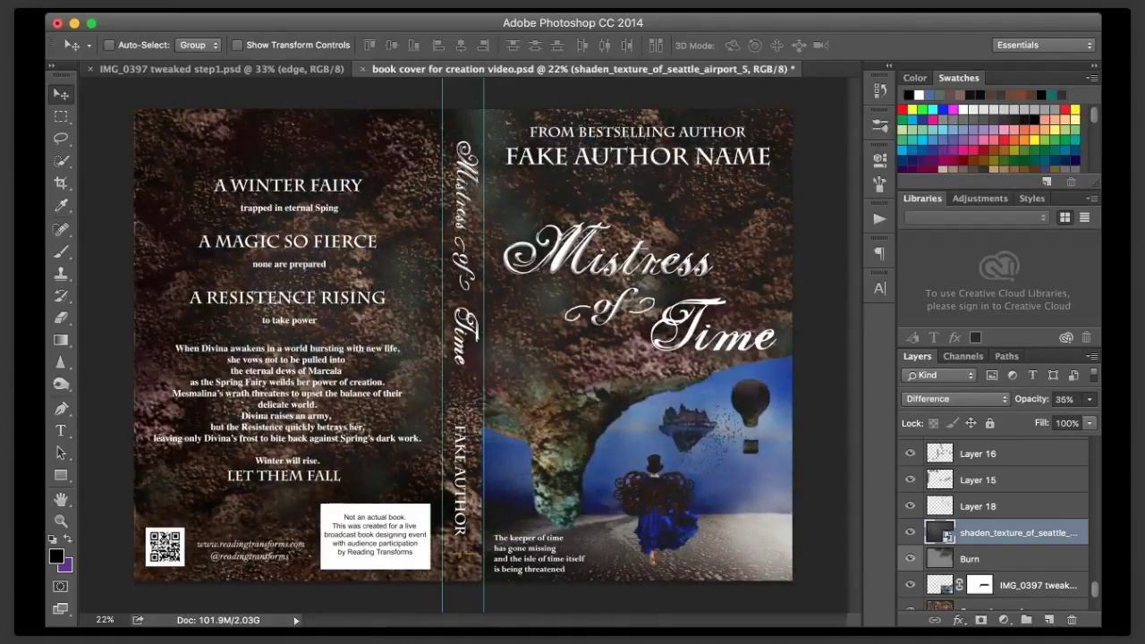
pyautogui.press('2')
pyautogui.press('4')
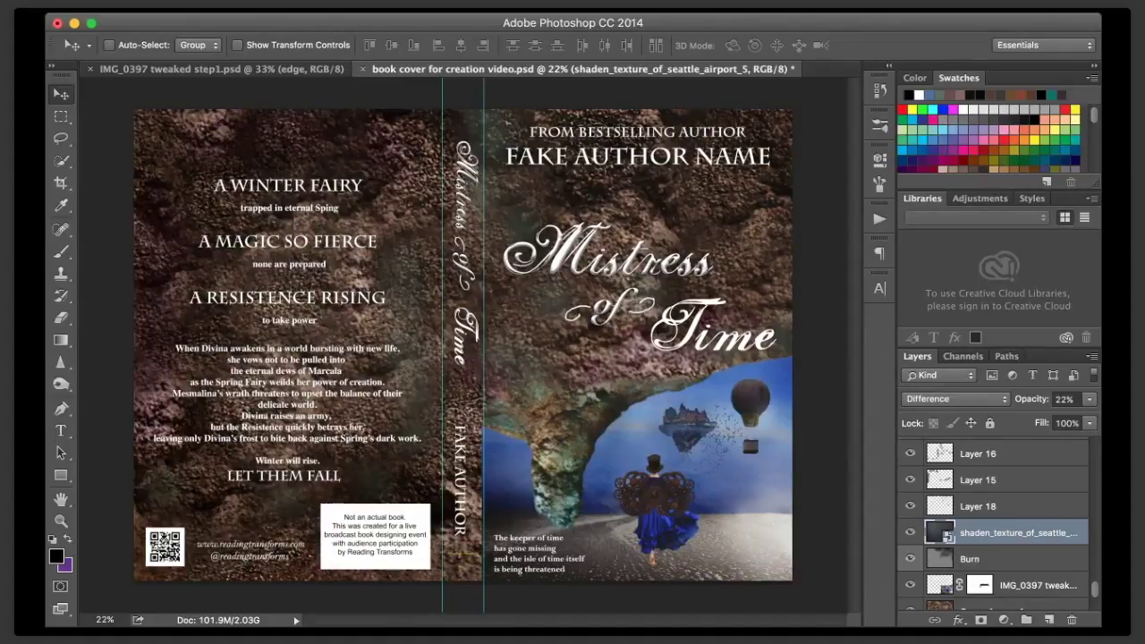
# - Add a layer mask to the seattle airport texture and set up a 700 px brush at 28% opacity to fade it in places
pyautogui.click(981, 619)
pyautogui.press('b')
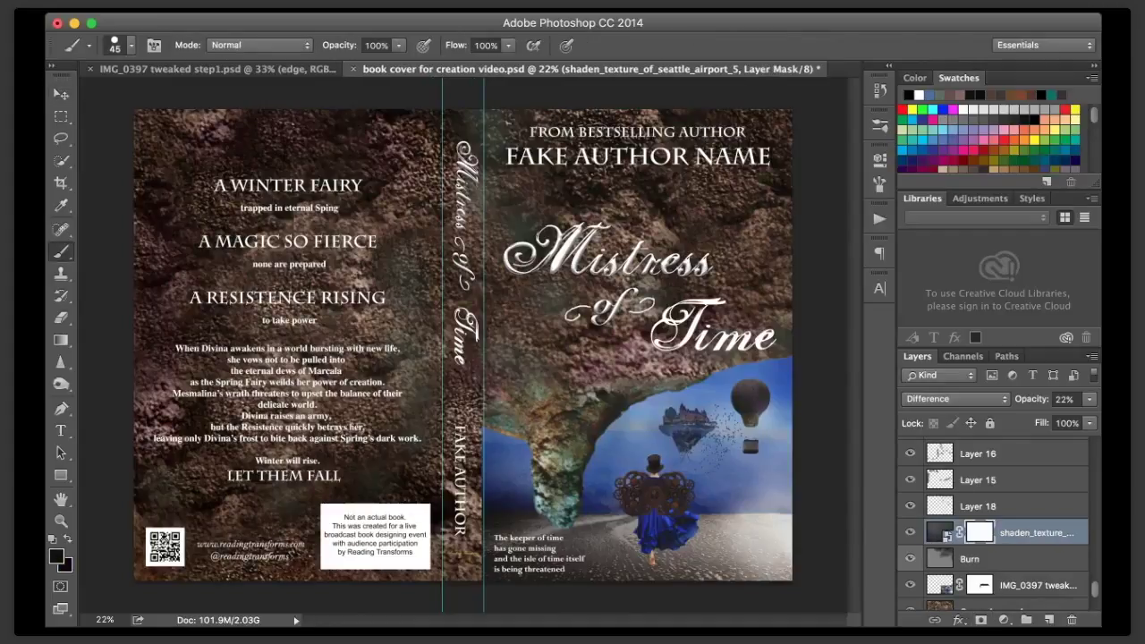
pyautogui.press('2')
pyautogui.press('8')
pyautogui.press(']')
pyautogui.press(']')
pyautogui.press(']')
pyautogui.press(']')
pyautogui.press(']')
pyautogui.press(']')
pyautogui.press(']')
pyautogui.press(']')
pyautogui.press(']')
pyautogui.press(']')
pyautogui.press(']')
pyautogui.press(']')
pyautogui.press(']')
pyautogui.press(']')
pyautogui.press(']')
pyautogui.press(']')
# - Add a gray-filled Soft Light layer above the texture and burn the cover's outer edges and the area around the spine with a 1200 px brush
pyautogui.press('super+shift+n')
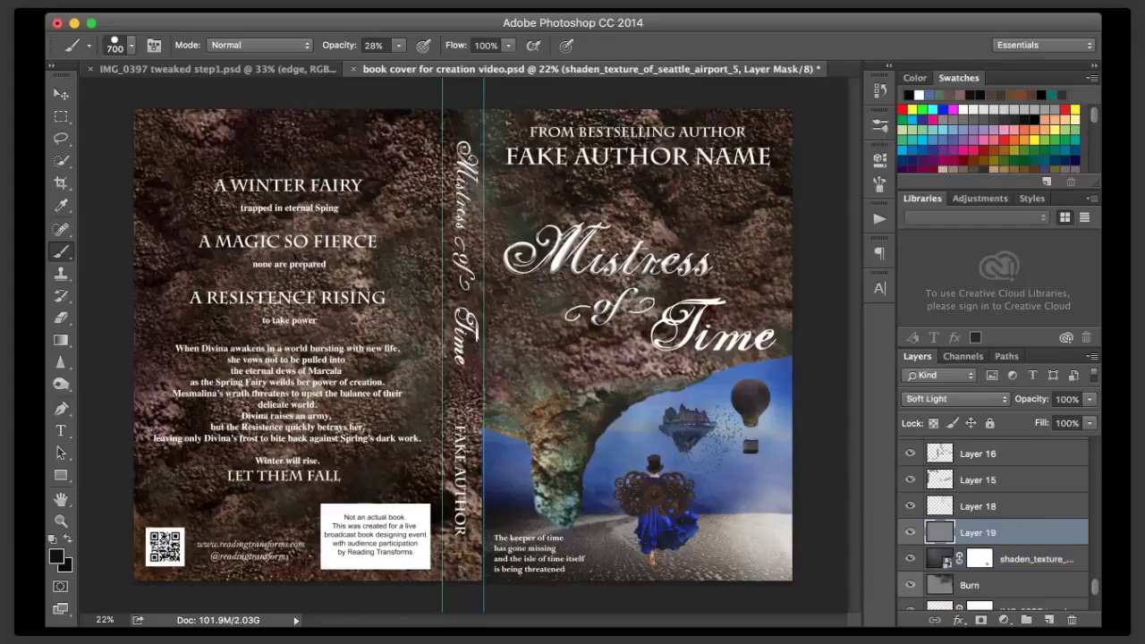
pyautogui.press('o')
pyautogui.moveTo(142, 118)
pyautogui.mouseDown()
pyautogui.moveTo(138, 568)
pyautogui.moveTo(197, 577)
pyautogui.mouseUp()
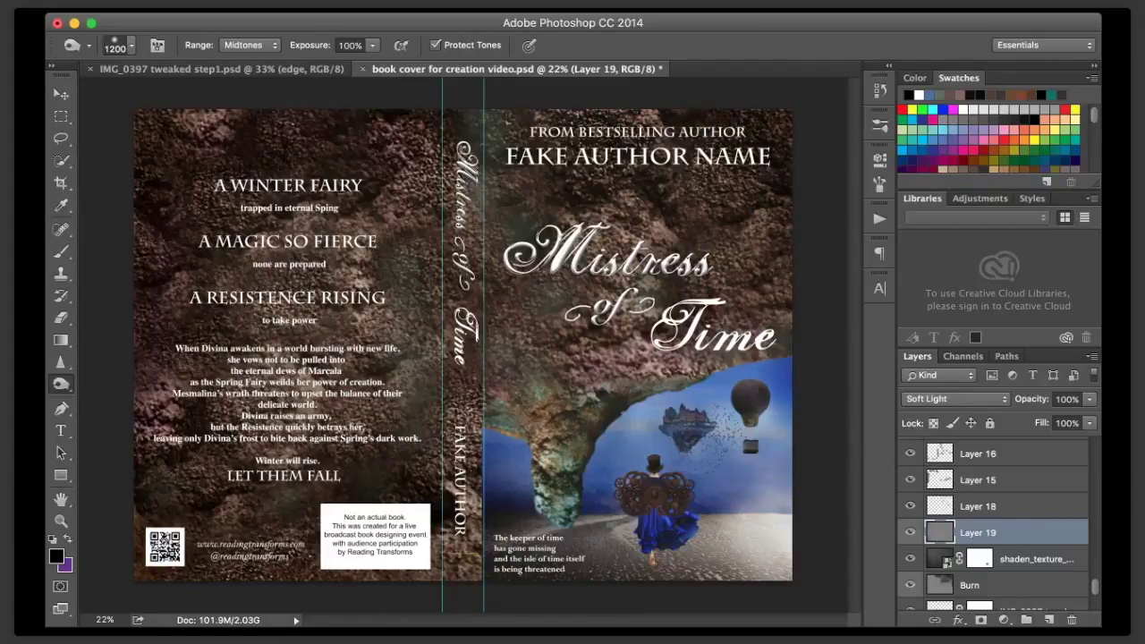
pyautogui.moveTo(789, 246); pyautogui.dragTo(789, 313)
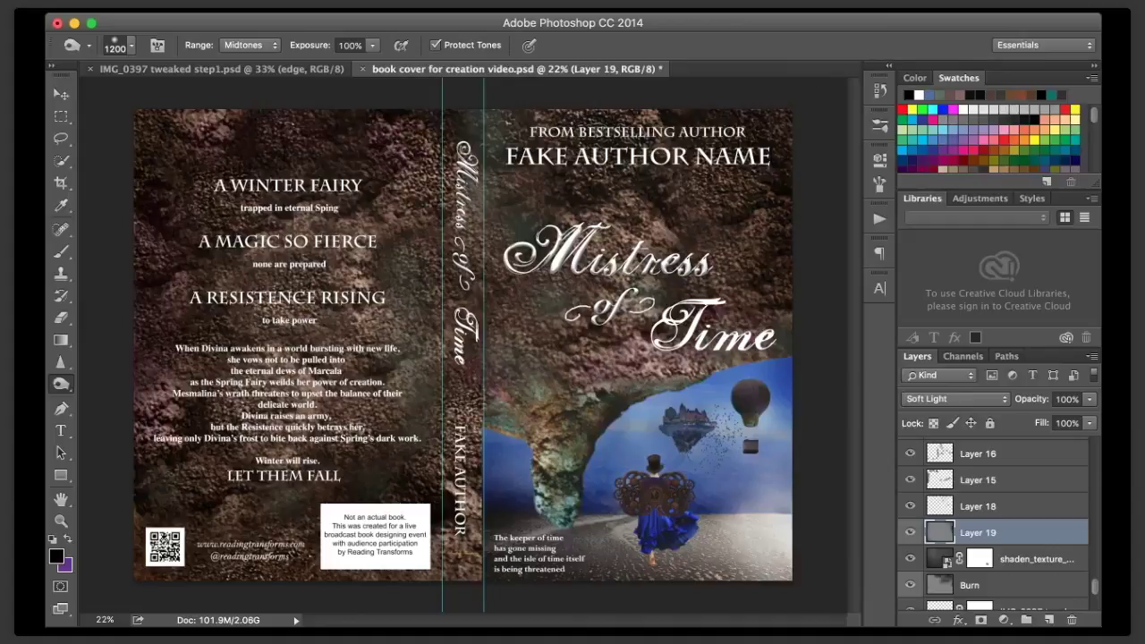
pyautogui.moveTo(474, 358)
pyautogui.mouseDown()
pyautogui.moveTo(470, 211)
pyautogui.moveTo(400, 239)
pyautogui.moveTo(380, 317)
pyautogui.moveTo(398, 380)
pyautogui.mouseUp()
pyautogui.moveTo(407, 448); pyautogui.dragTo(431, 528)
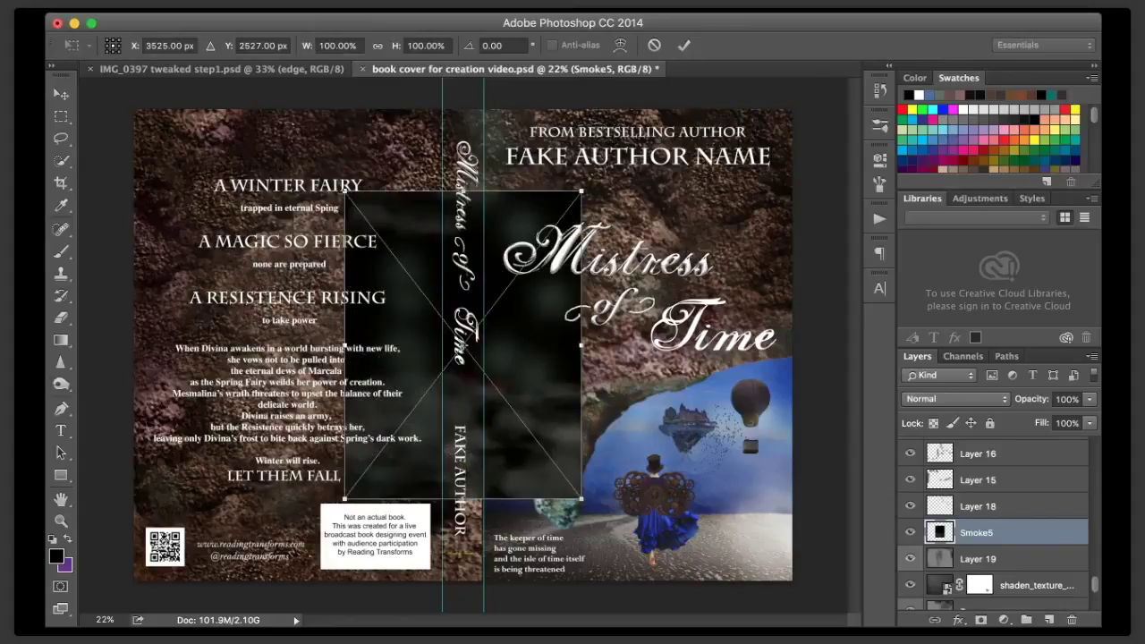
# - Stretch the placed Smoke5 image over the lower front cover at 140.04% width and 86.79% height, and blend it with Screen
pyautogui.moveTo(464, 345); pyautogui.dragTo(582, 431)
pyautogui.moveTo(699, 277); pyautogui.dragTo(794, 318)
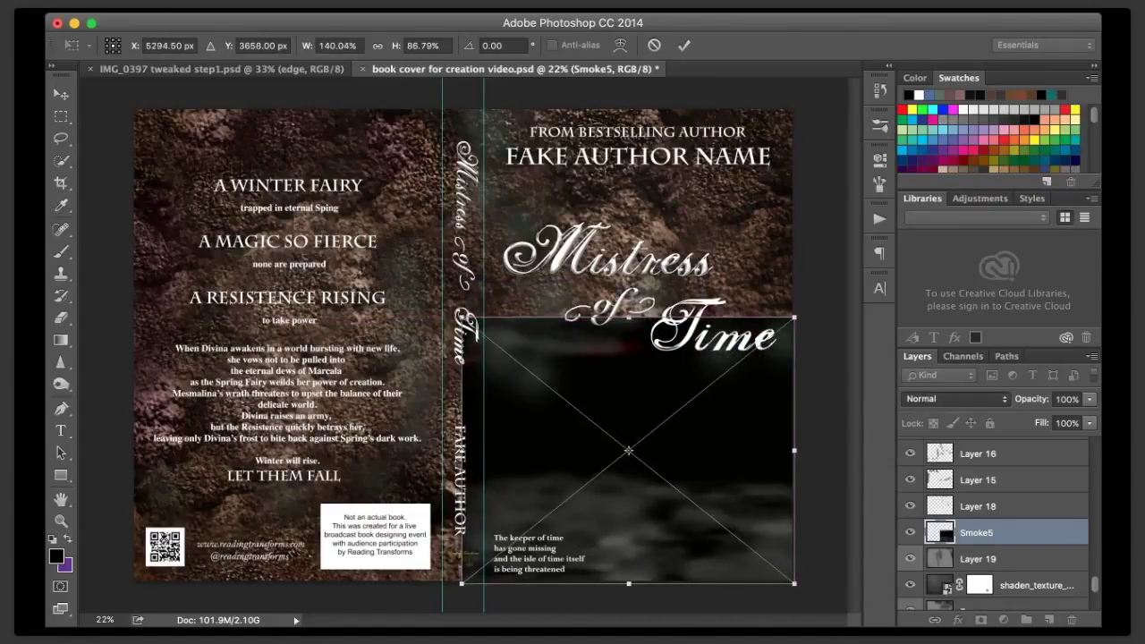
pyautogui.click(935, 542)
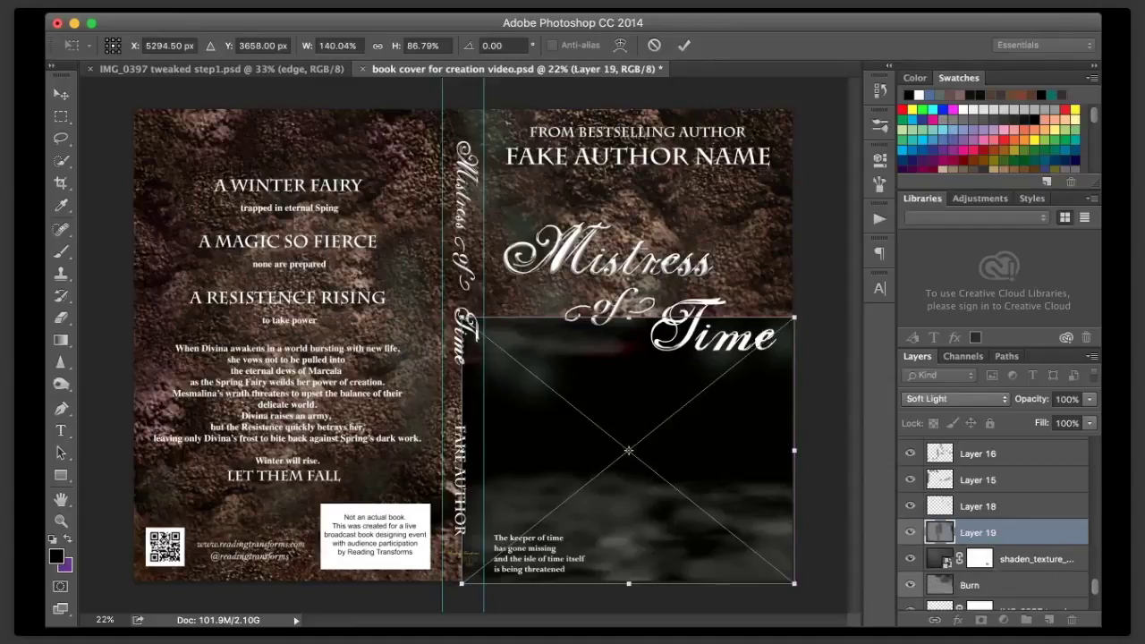
pyautogui.press('Return')
# - Squash the Smoke5 layer to 43.27% height so it covers only the ground area of the front cover
pyautogui.hotkey('ctrl', 't')
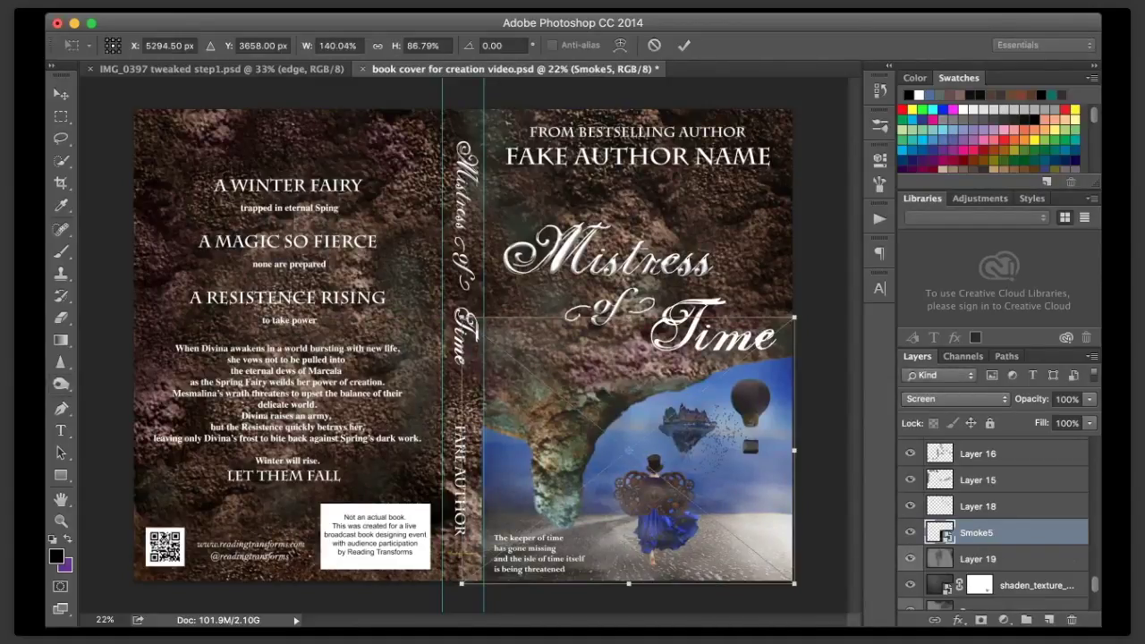
pyautogui.moveTo(628, 320); pyautogui.dragTo(628, 452)
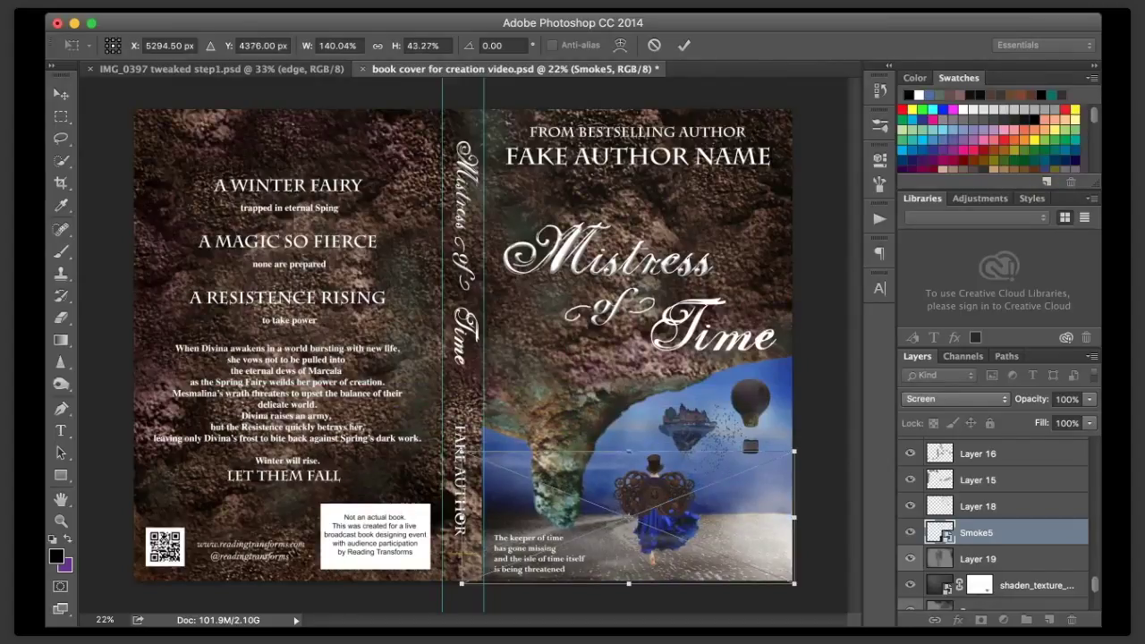
pyautogui.press('Return')
pyautogui.press('o')
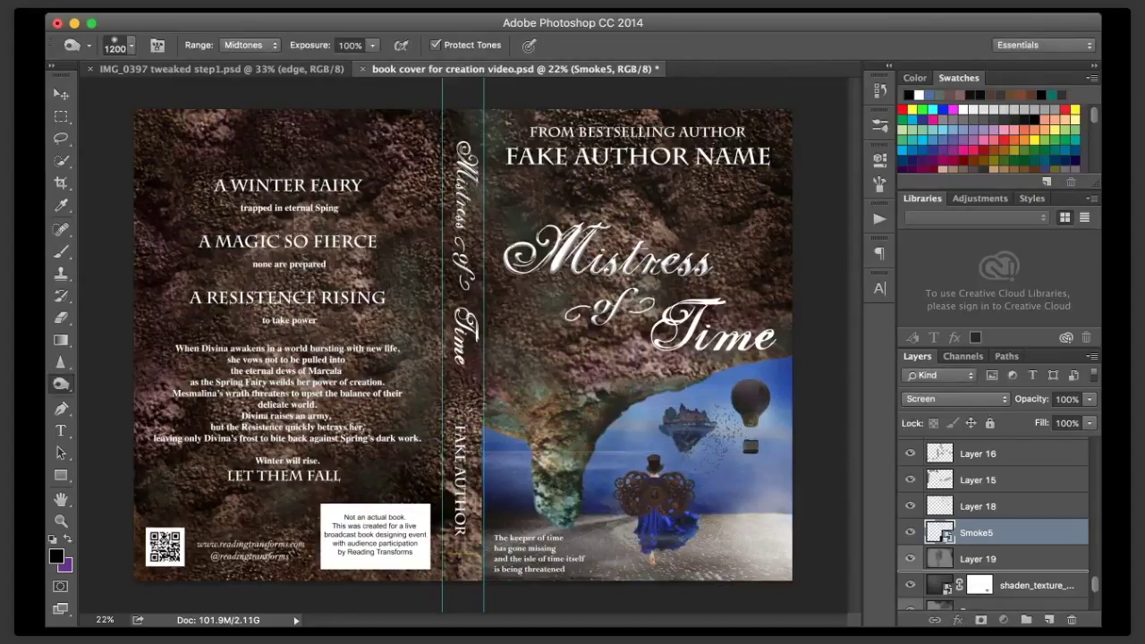
# - Duplicate the Smoke5 layer and group both smoke layers together
pyautogui.scroll(-1, 993, 519)
pyautogui.hotkey('ctrl', 'j')
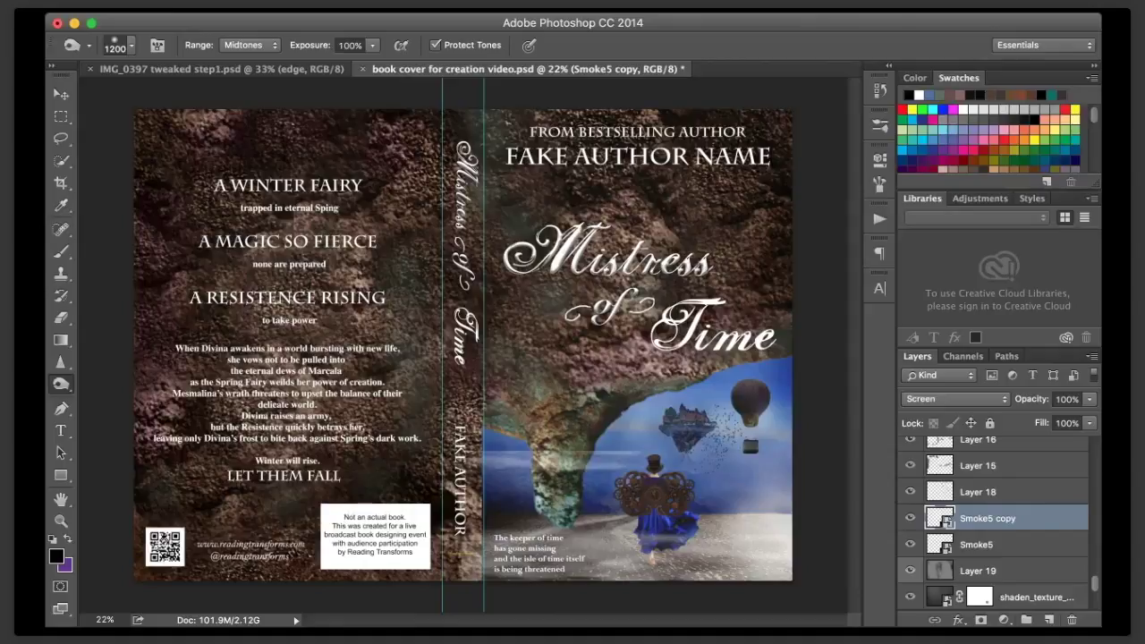
pyautogui.keyDown('shift'); pyautogui.click(977, 545); pyautogui.keyUp('shift')
pyautogui.hotkey('ctrl', 'g')
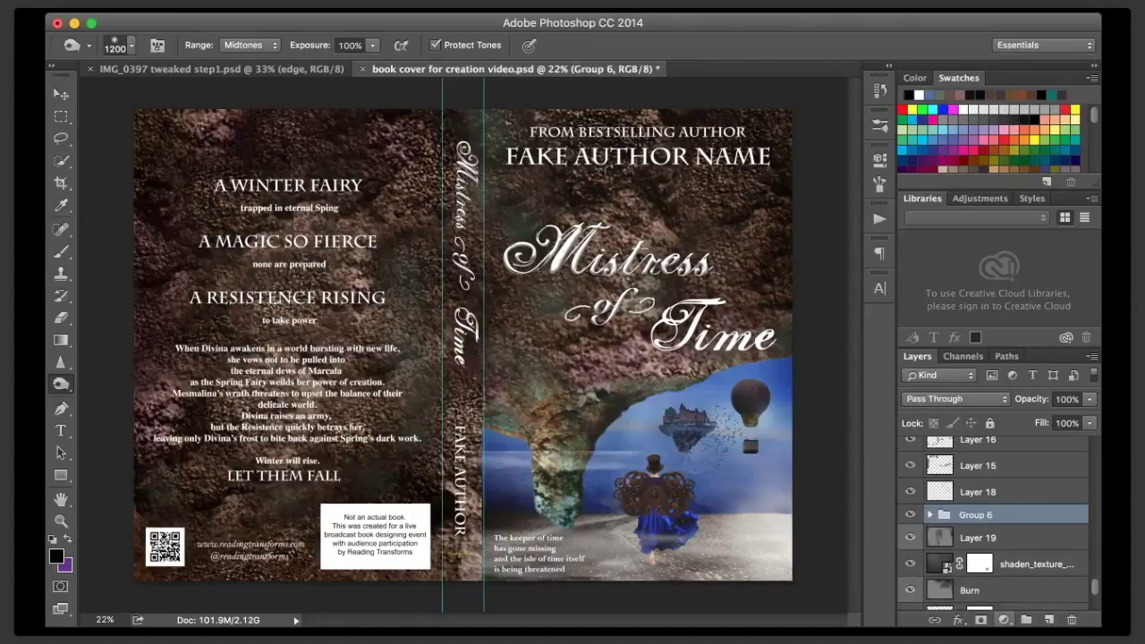
# - Add a mask to the smoke group and paint out the smoke across the sky and rock column with a 100% opacity brush
pyautogui.click(980, 619)
pyautogui.press('b')
pyautogui.moveTo(497, 454); pyautogui.dragTo(581, 460)
pyautogui.click(399, 46)
pyautogui.press('0')
pyautogui.moveTo(464, 461); pyautogui.dragTo(639, 461)
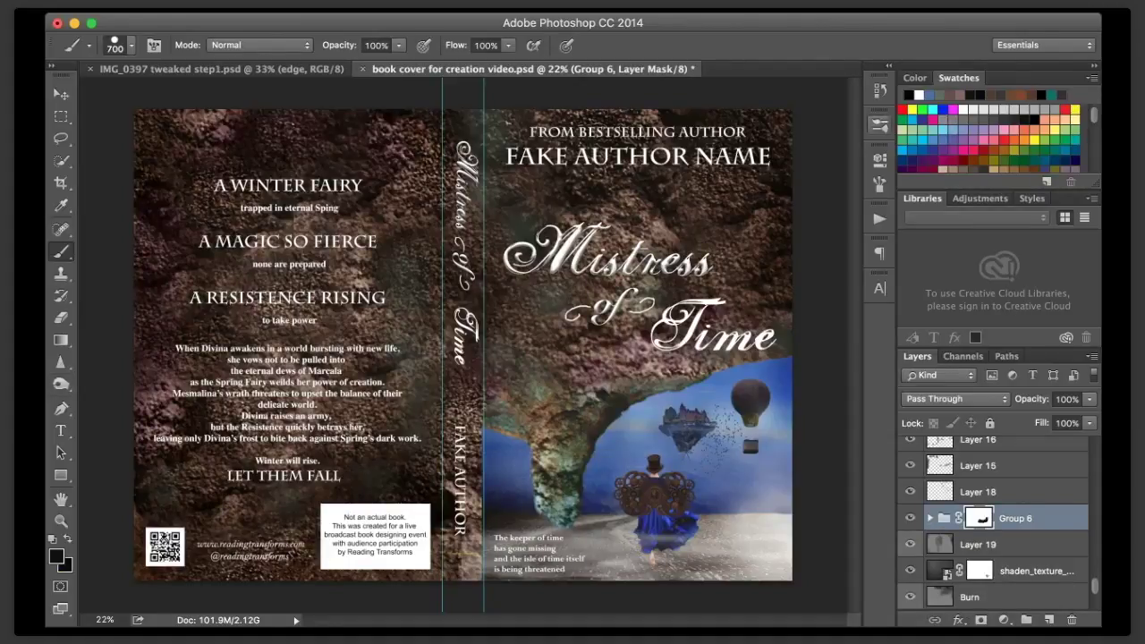
# - Mask the smoke along the bottom edge around the front-cover tagline, reducing the brush to 50% opacity for the last strokes
pyautogui.hotkey('shift', '[')
pyautogui.moveTo(598, 577); pyautogui.dragTo(503, 579)
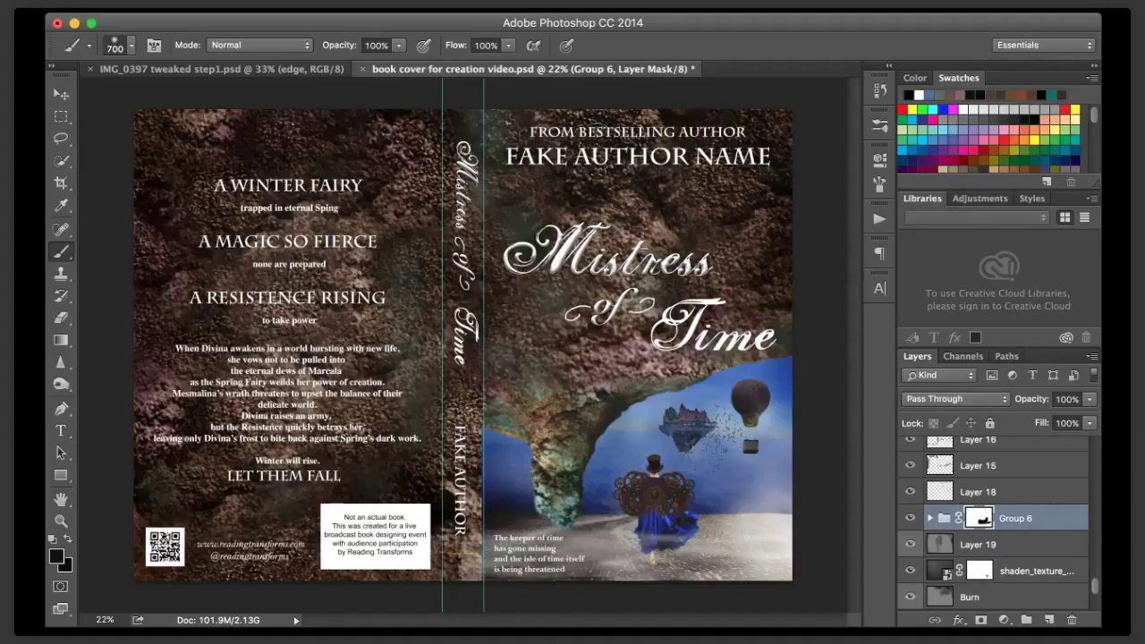
pyautogui.press('5')
pyautogui.moveTo(571, 562); pyautogui.dragTo(621, 568)
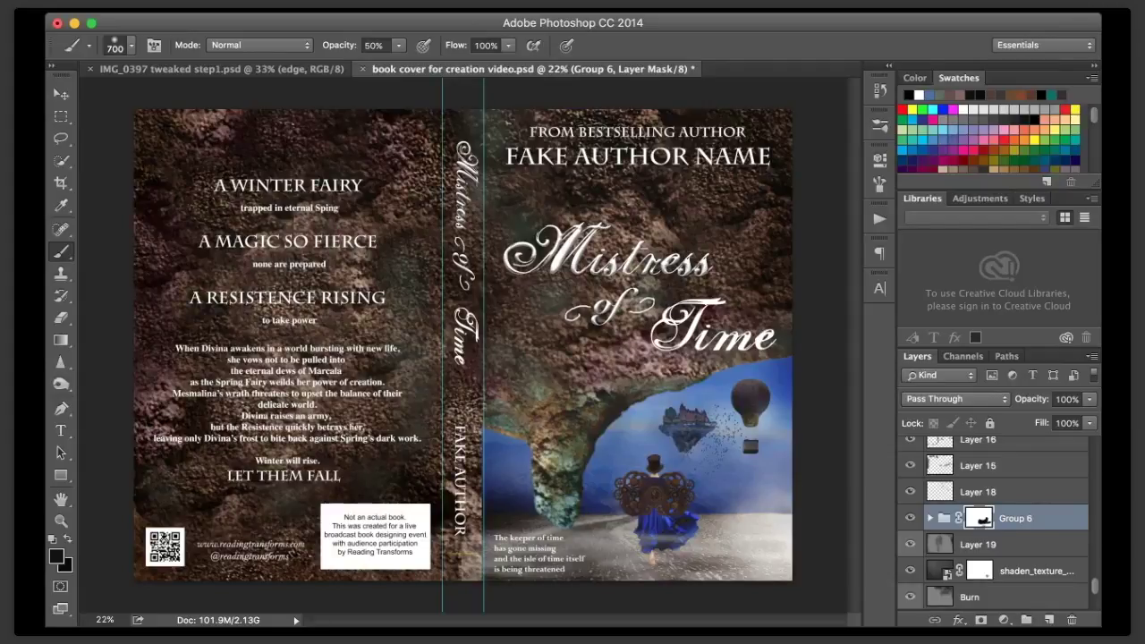
# - Add a new layer above the smoke group and darken the cover's top with black-to-transparent linear gradients at 30% opacity
pyautogui.click(1049, 620)
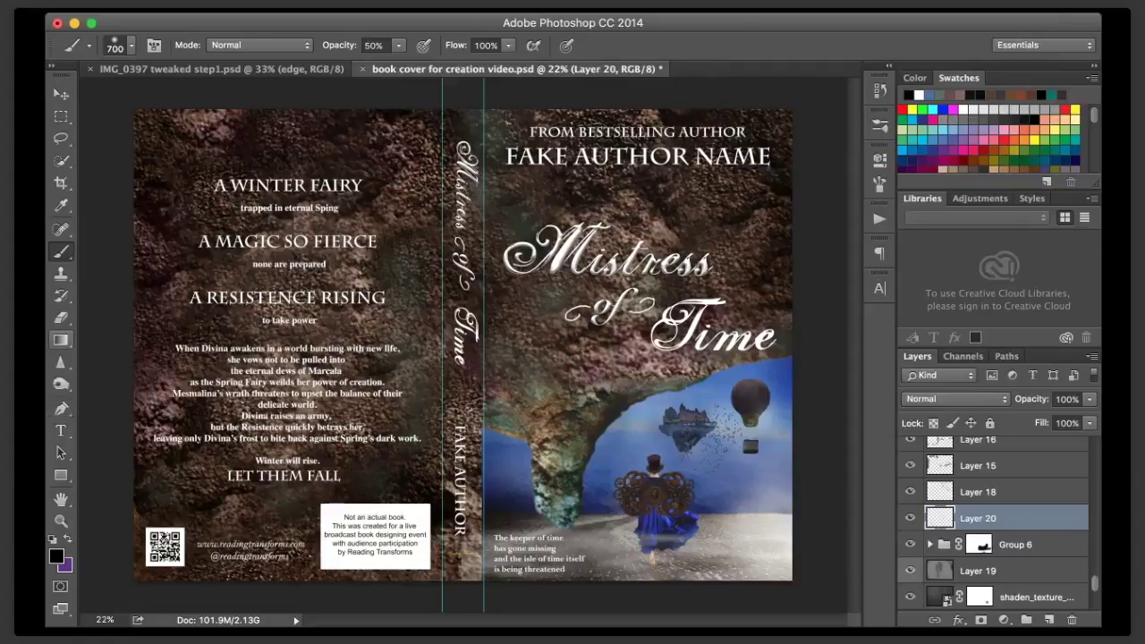
pyautogui.click(201, 45)
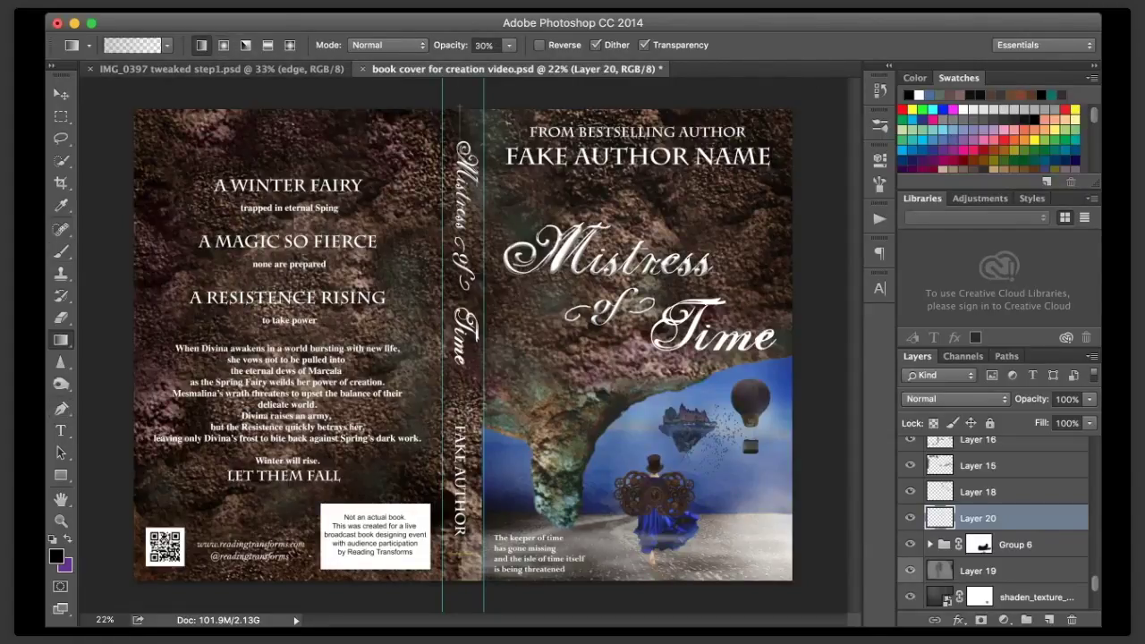
pyautogui.moveTo(459, 107); pyautogui.dragTo(461, 170)
pyautogui.moveTo(484, 100); pyautogui.dragTo(484, 297)
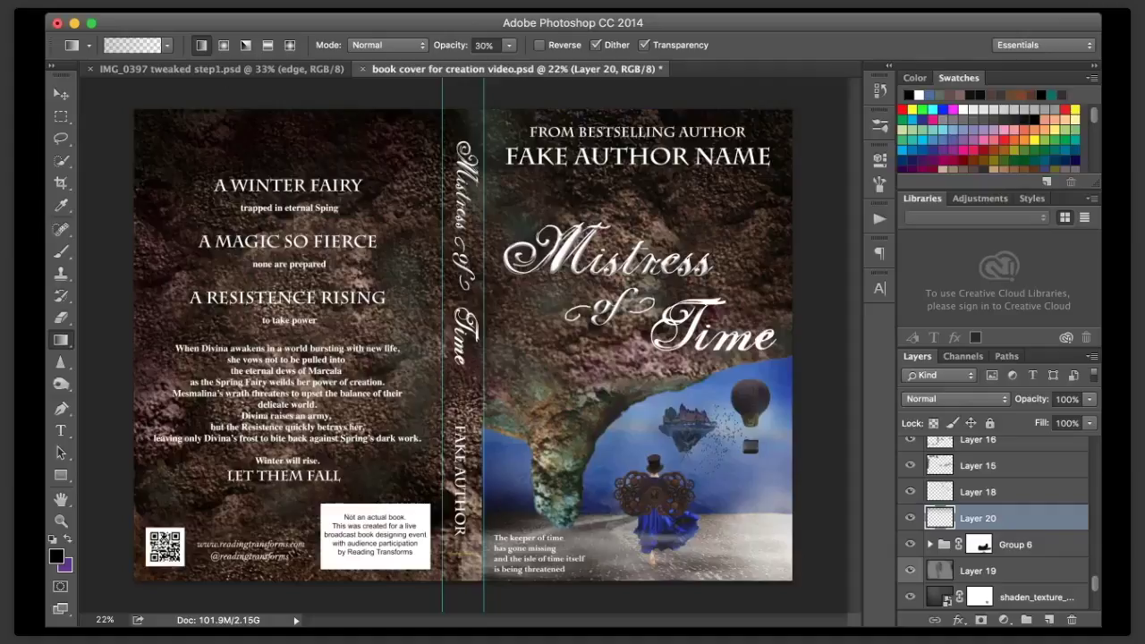
# - Try white radial gradients at 30% opacity on a new layer at the front cover's top edge, and discard that layer
pyautogui.press('super+alt+shift+n')
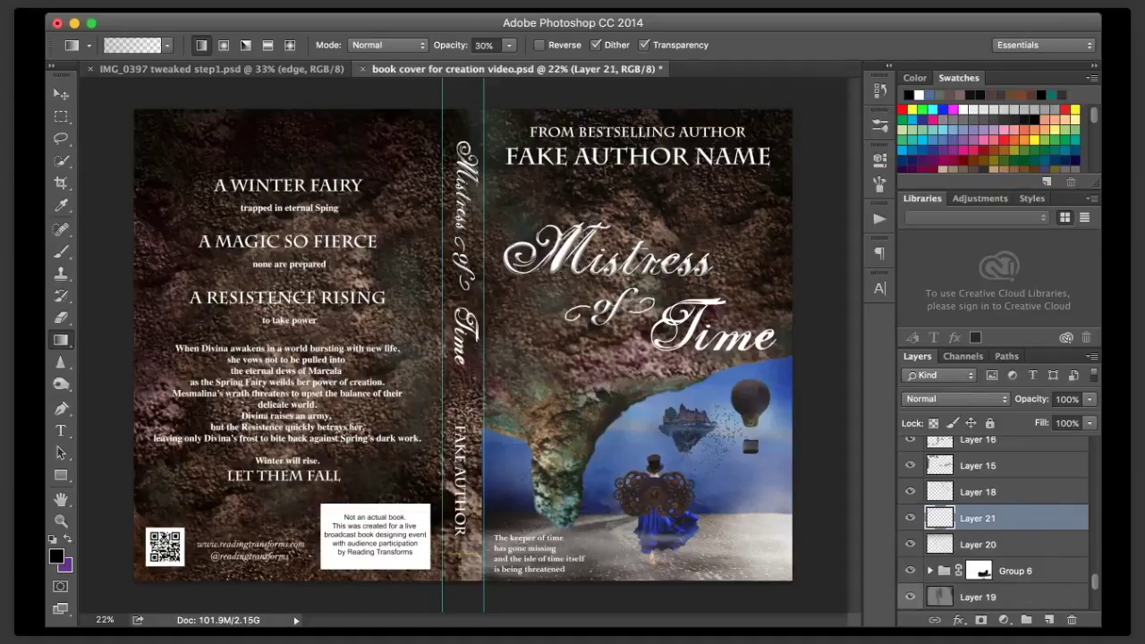
pyautogui.click(224, 45)
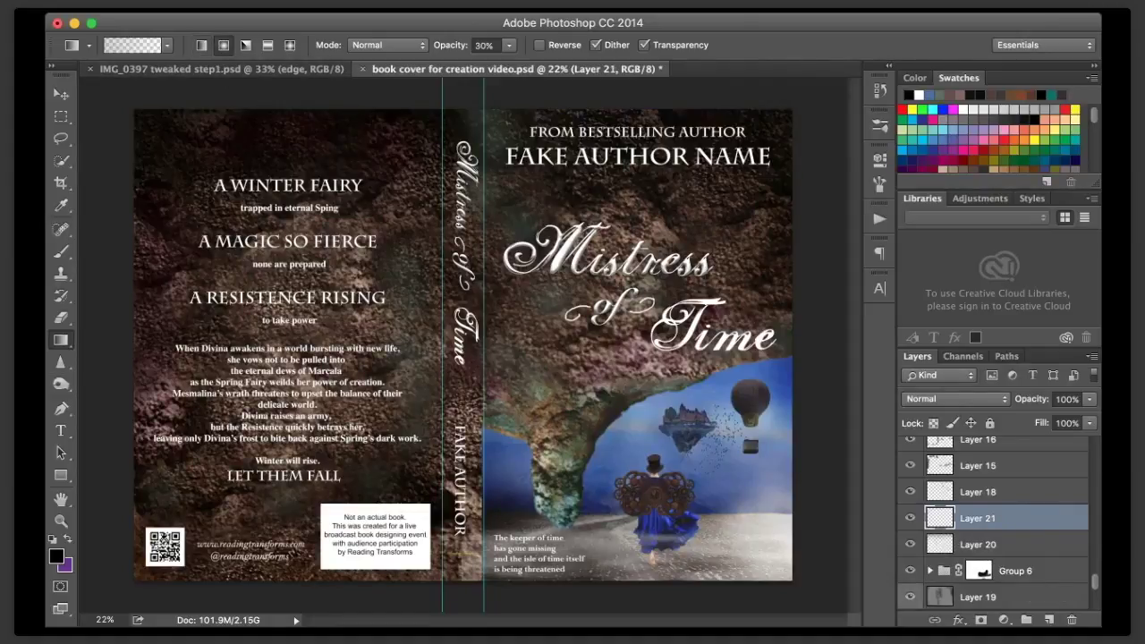
pyautogui.click(918, 95)
pyautogui.moveTo(639, 105); pyautogui.dragTo(639, 193)
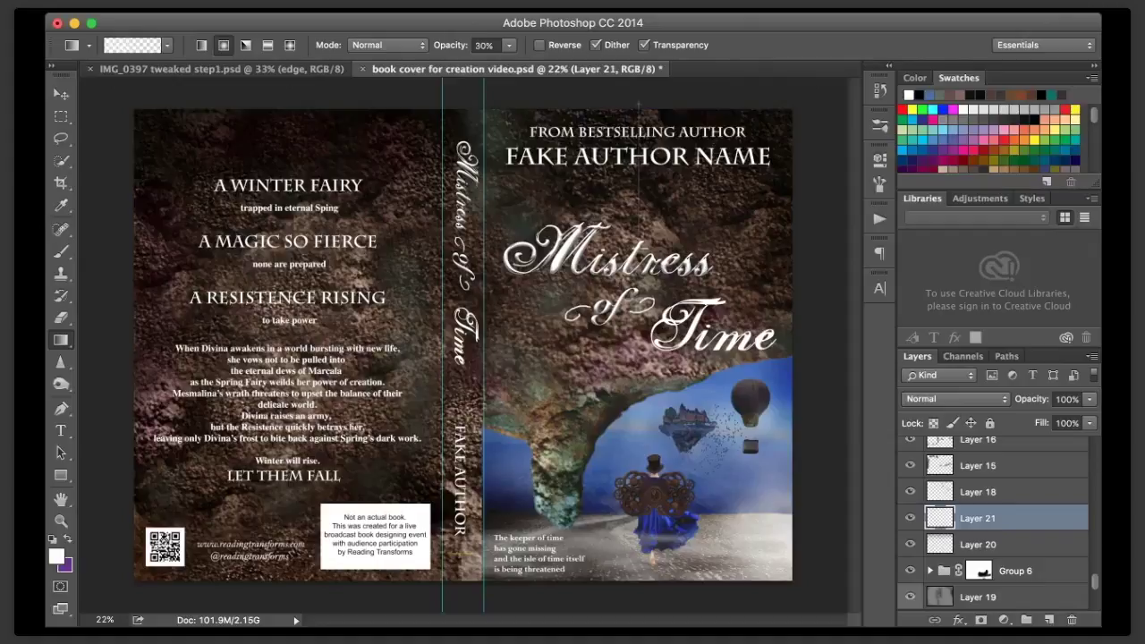
pyautogui.moveTo(639, 105); pyautogui.dragTo(638, 105)
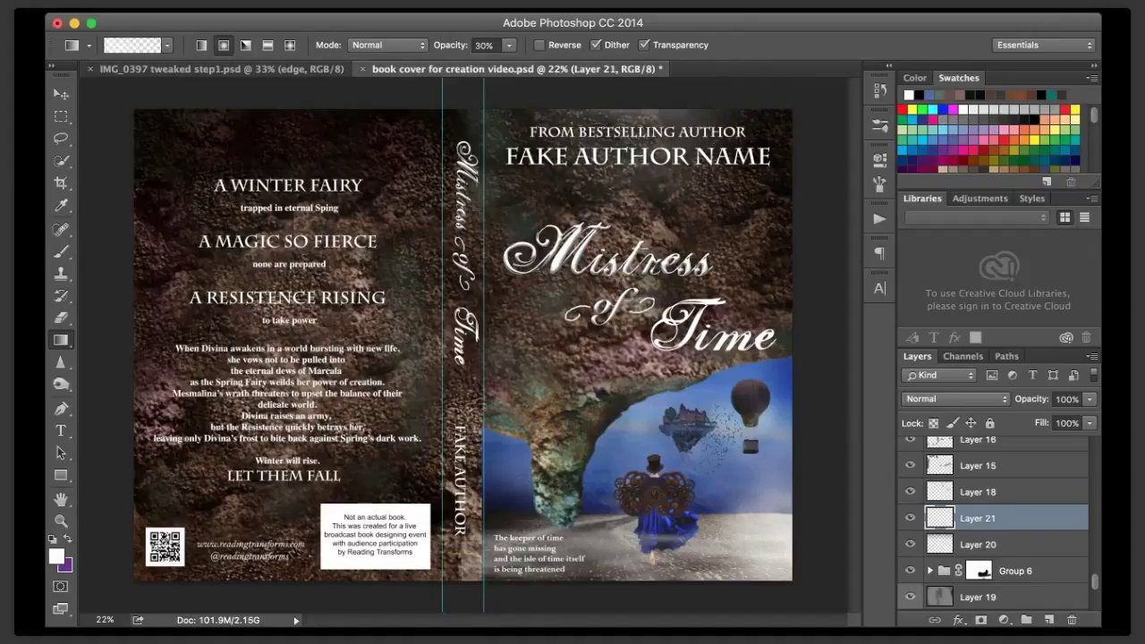
pyautogui.moveTo(634, 103); pyautogui.dragTo(634, 117)
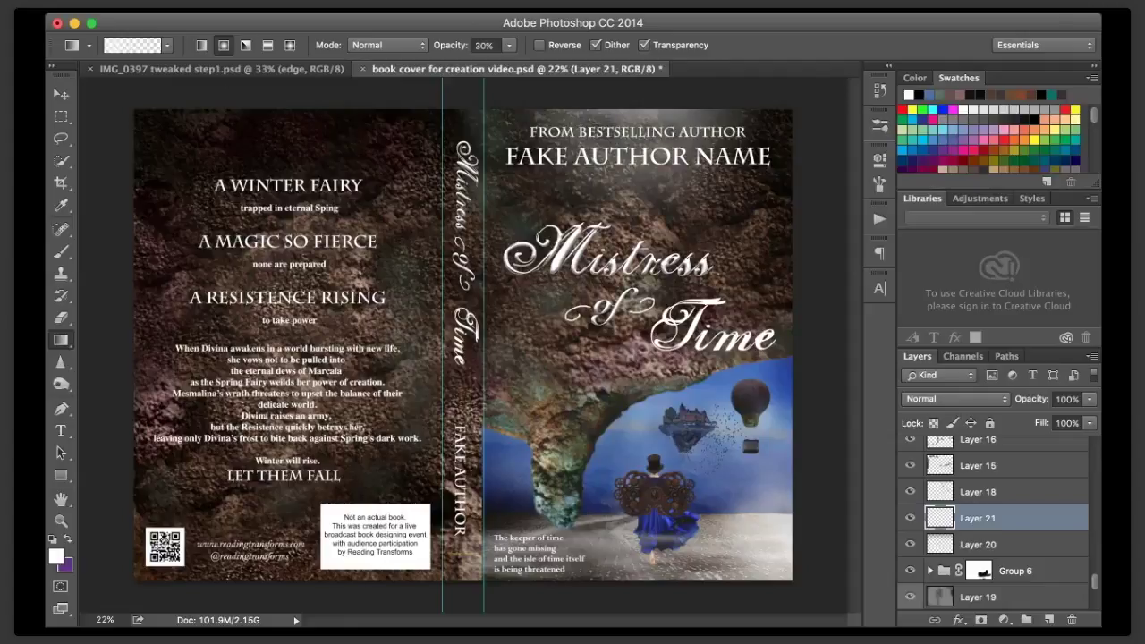
pyautogui.moveTo(1001, 518); pyautogui.dragTo(1072, 619)
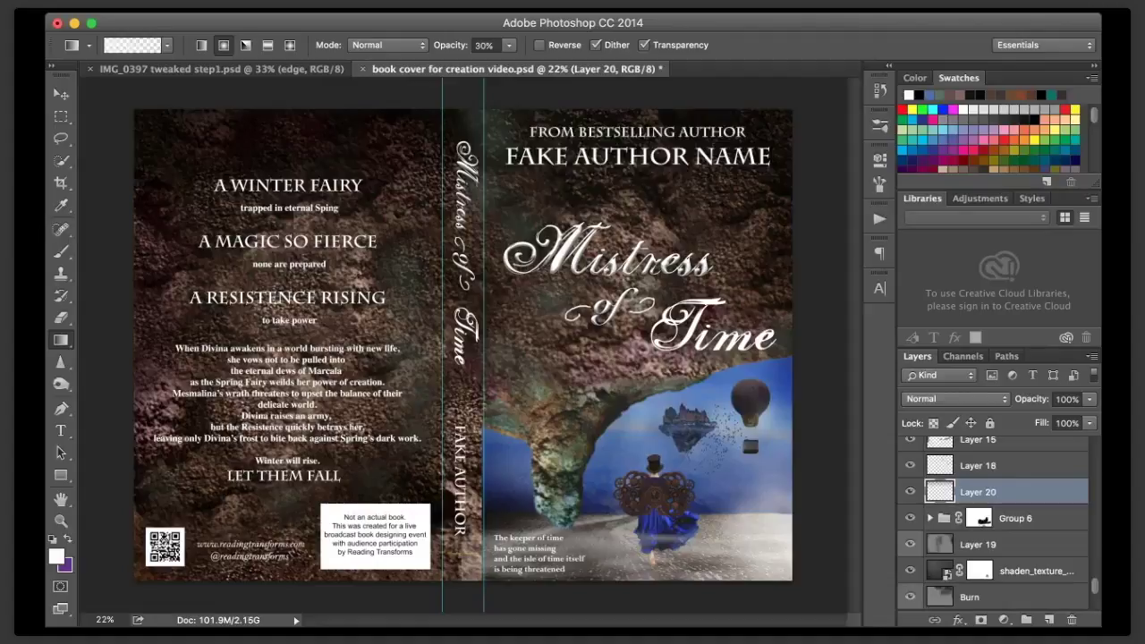
# - Save the book cover document
pyautogui.press('super+s')
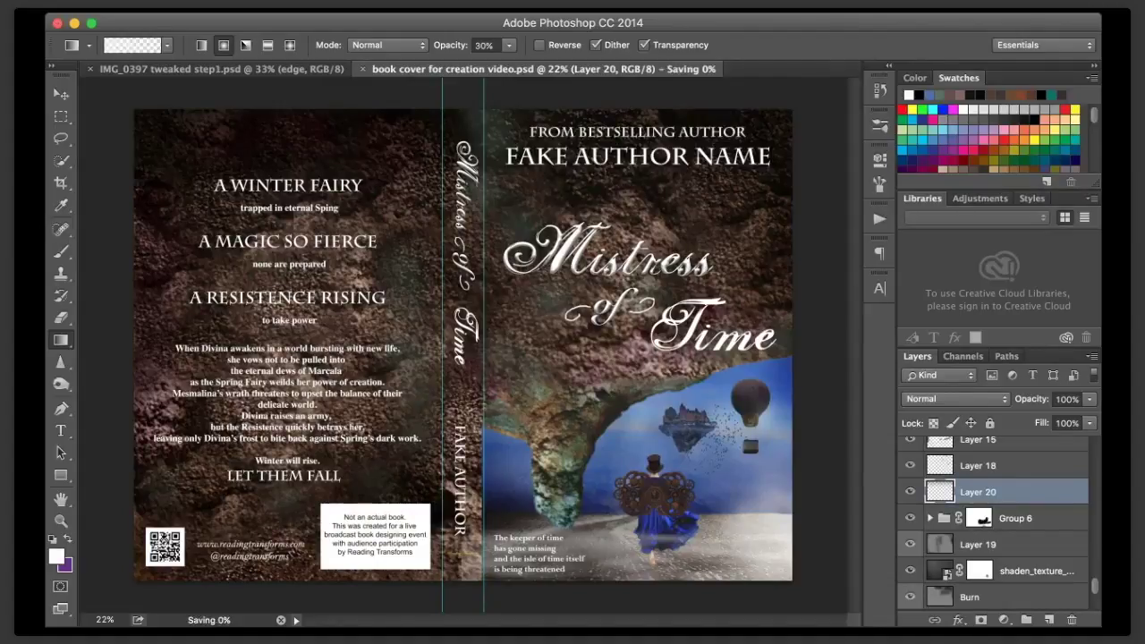